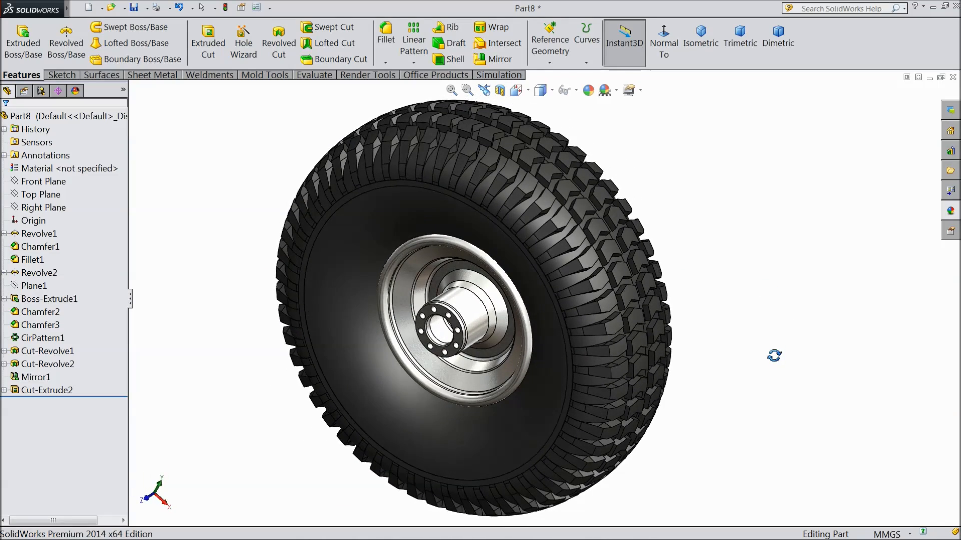
middle_click_drag(563, 284, 536, 284)
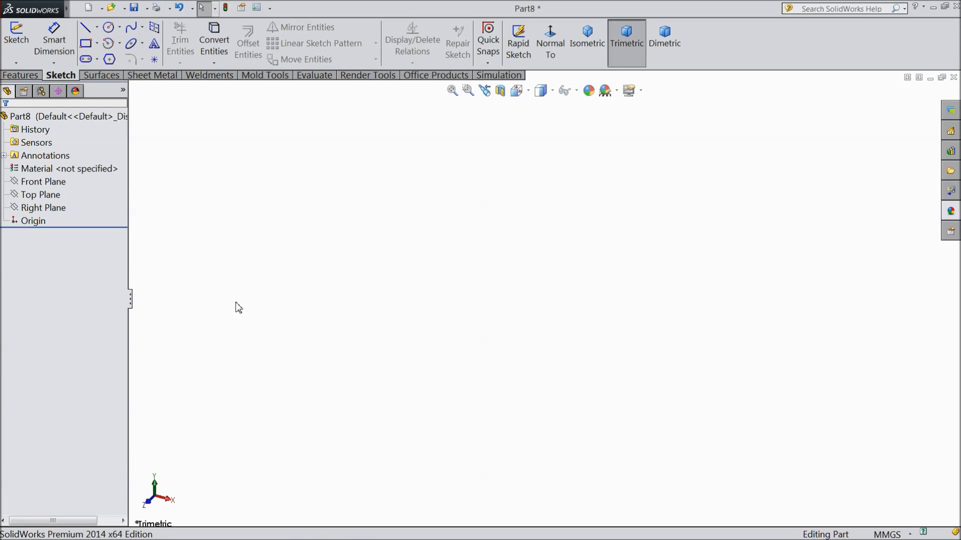
Step: Start a sketch on the Right Plane and draw a horizontal centerline passing through the origin and extending beyond both sides of it
left_click(42, 207)
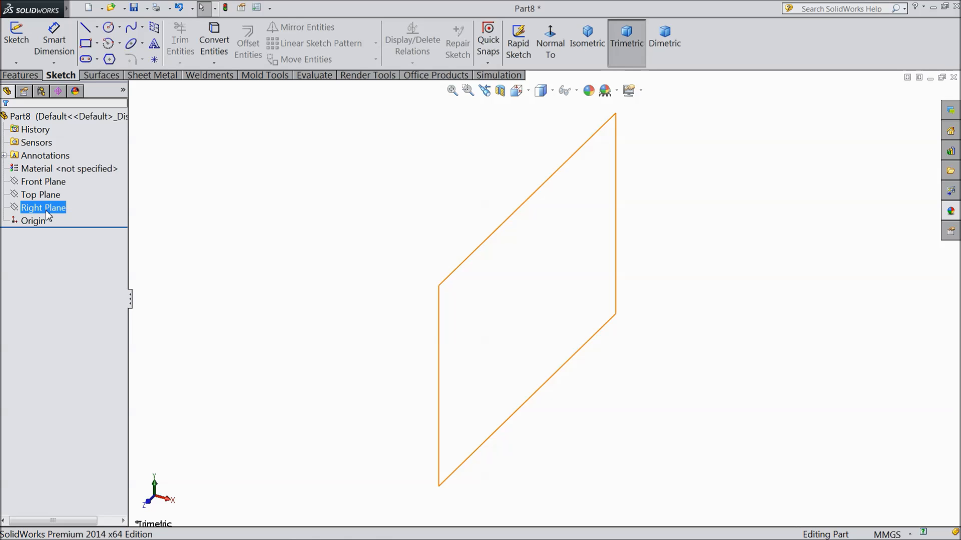
left_click(46, 209)
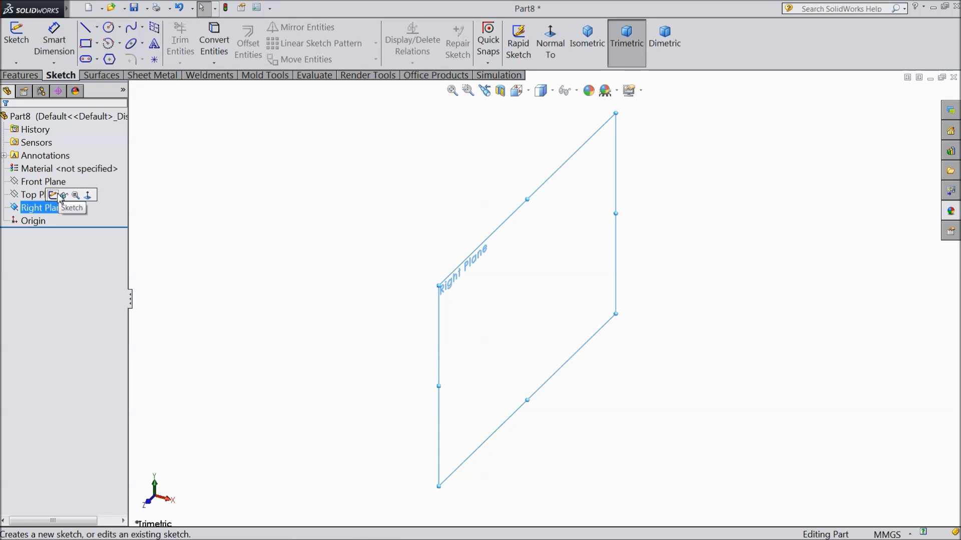
left_click(53, 196)
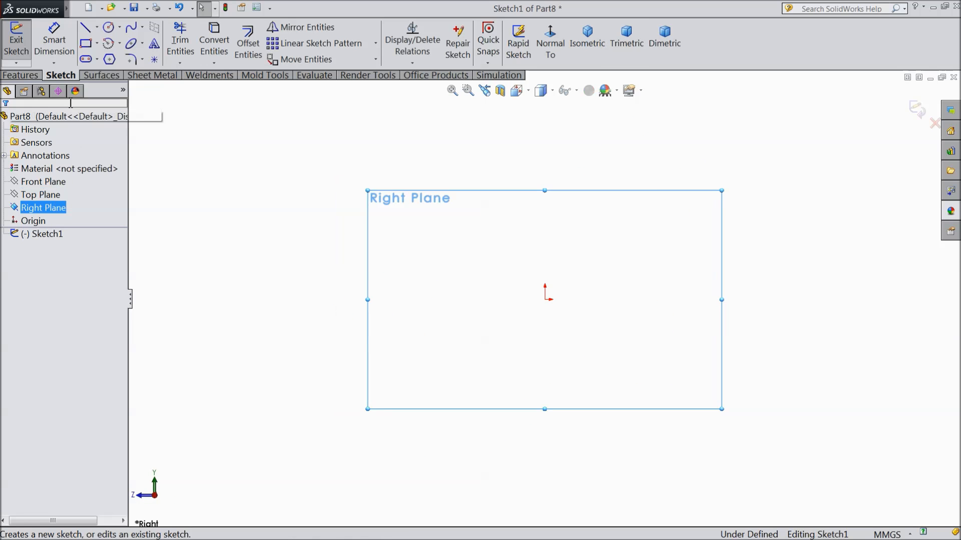
left_click(97, 28)
left_click(116, 59)
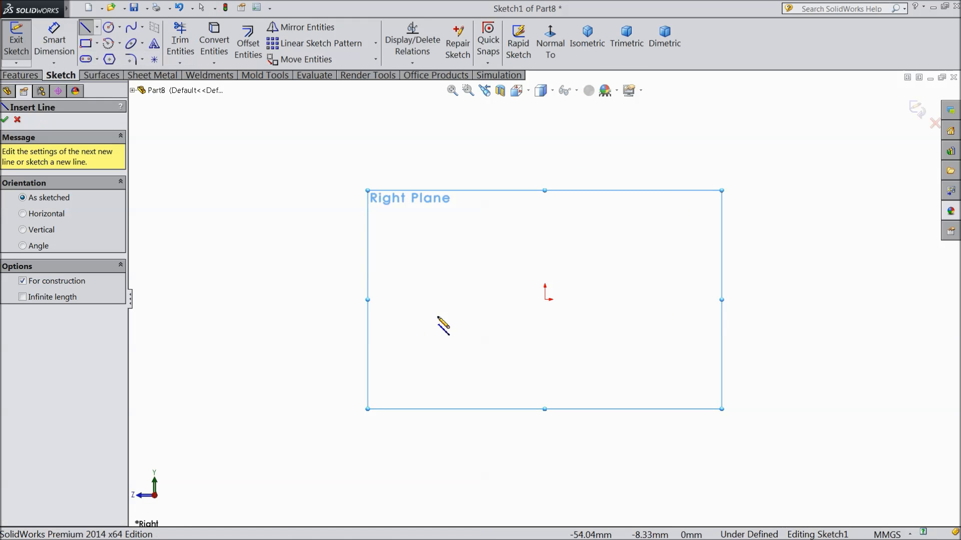
left_click(431, 300)
left_click(863, 299)
right_click(869, 116)
left_click(863, 99)
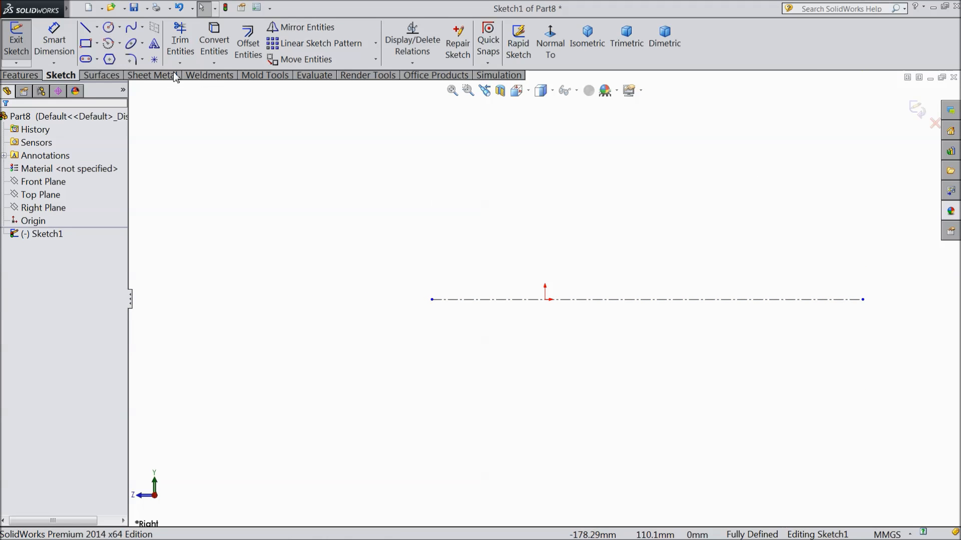
Step: Draw a vertical centerline about 139 mm long that crosses the horizontal centerline to the right of the origin
left_click(97, 29)
left_click(116, 56)
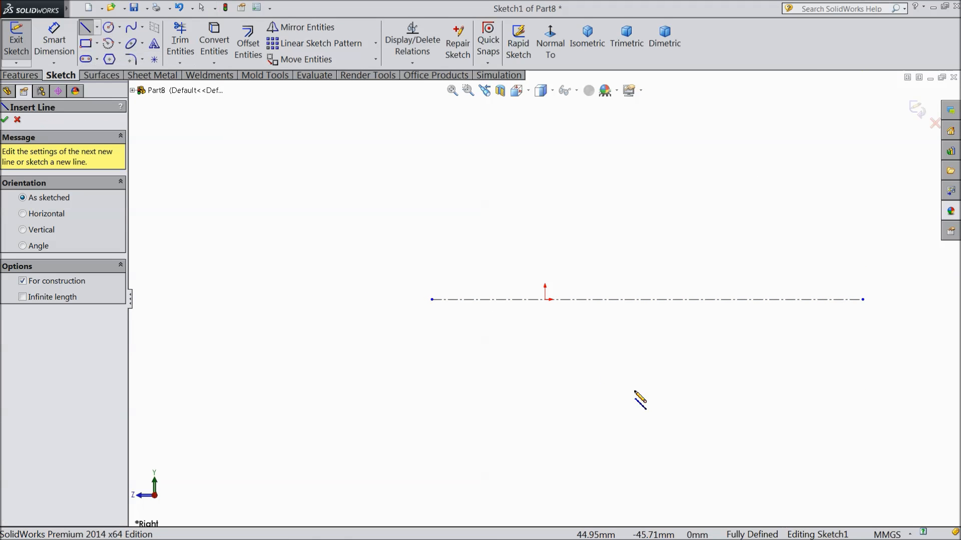
left_click(624, 382)
left_click(624, 105)
right_click(666, 116)
left_click(701, 113)
scroll(684, 228, "down", 1)
scroll(741, 255, "up", 1)
scroll(749, 264, "down", 2)
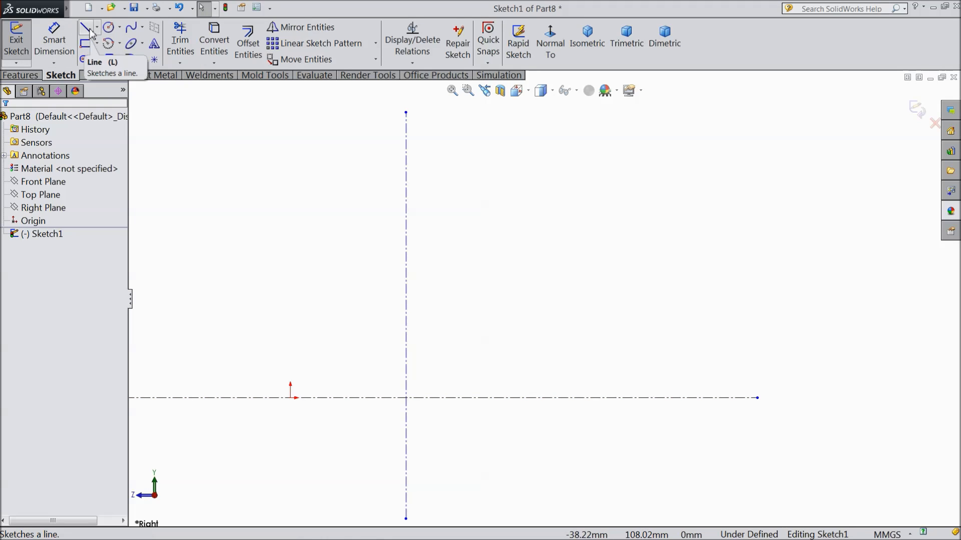
Step: Offset the vertical centerline 5 mm to its right and convert the offset line to construction geometry
left_click(408, 192)
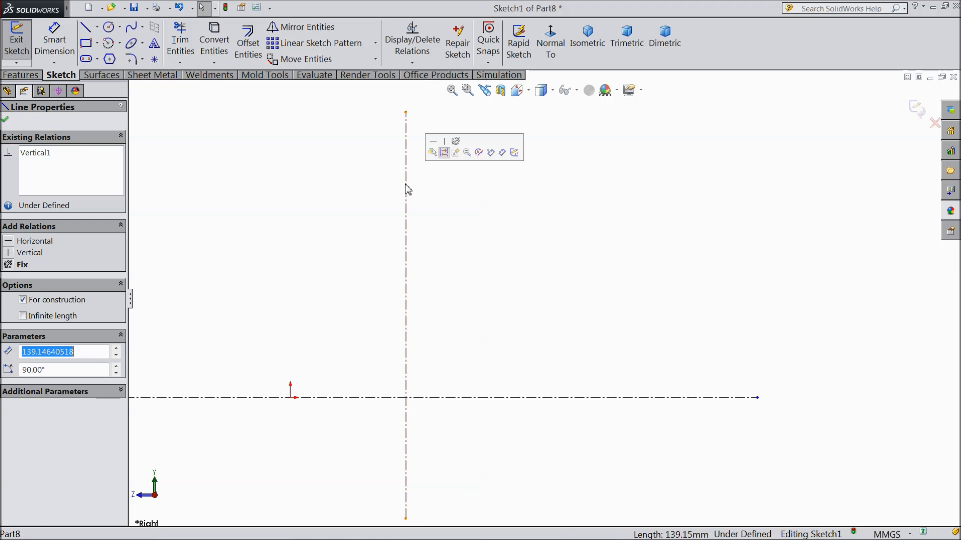
left_click(252, 49)
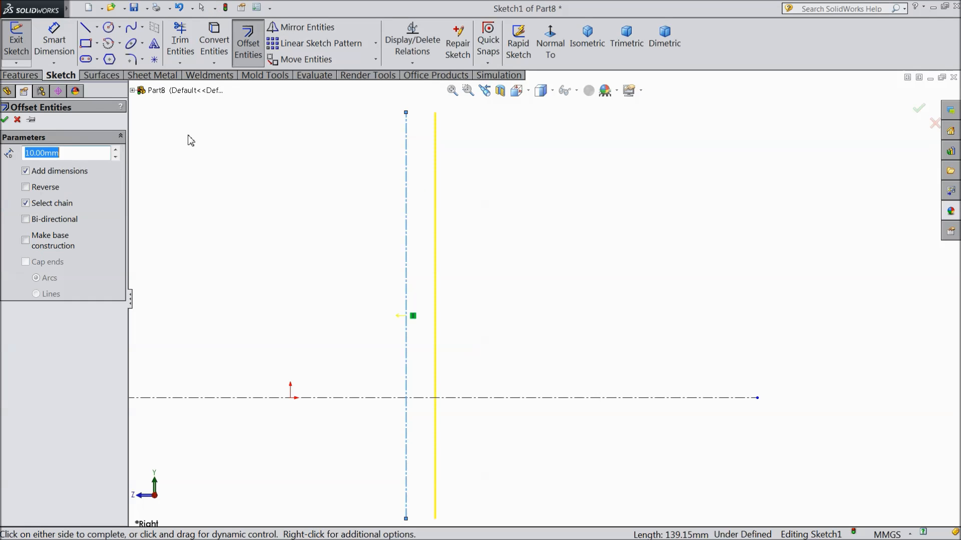
type("5")
key("Return")
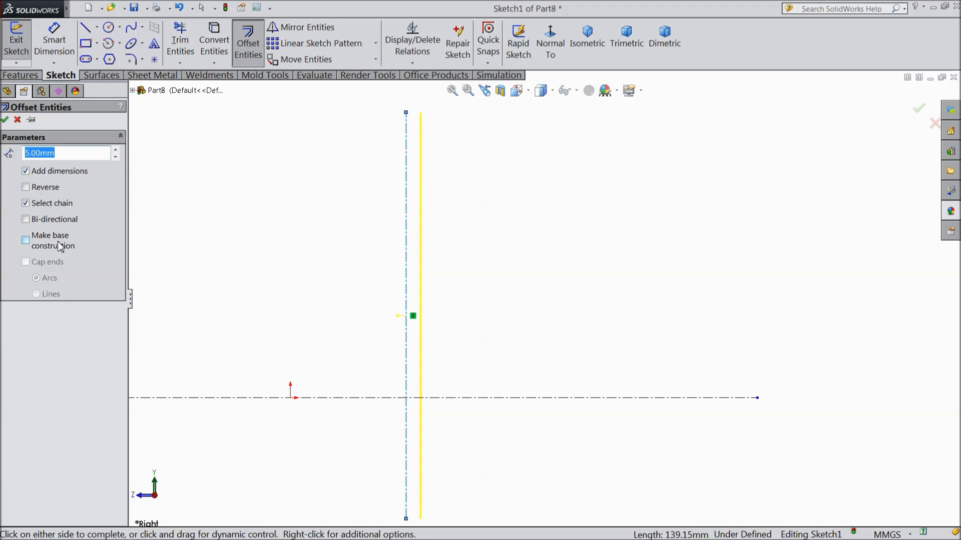
left_click(5, 120)
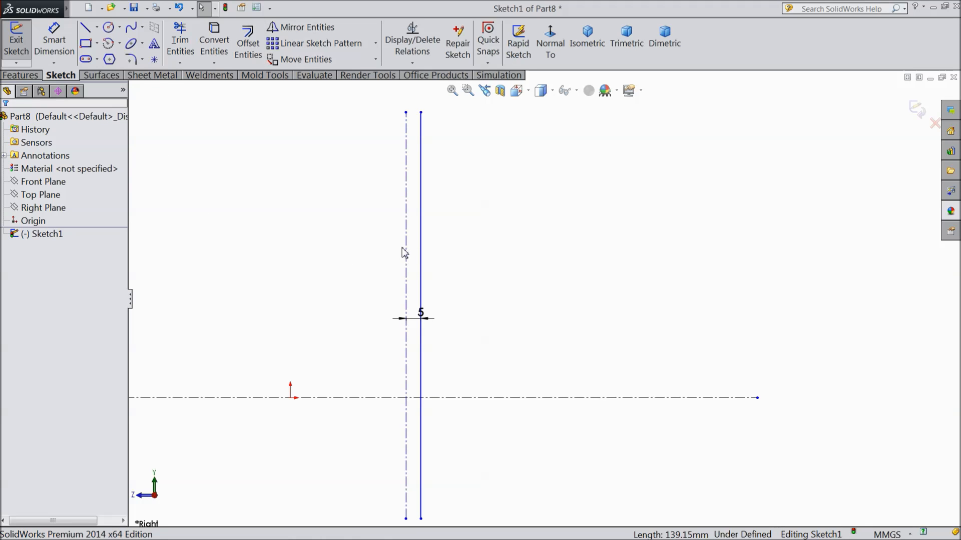
left_click(421, 234)
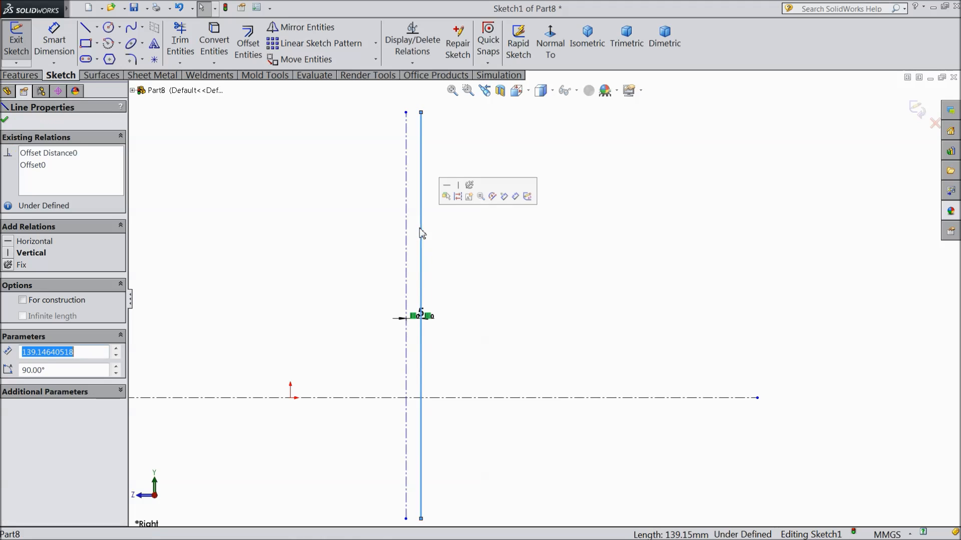
left_click(458, 197)
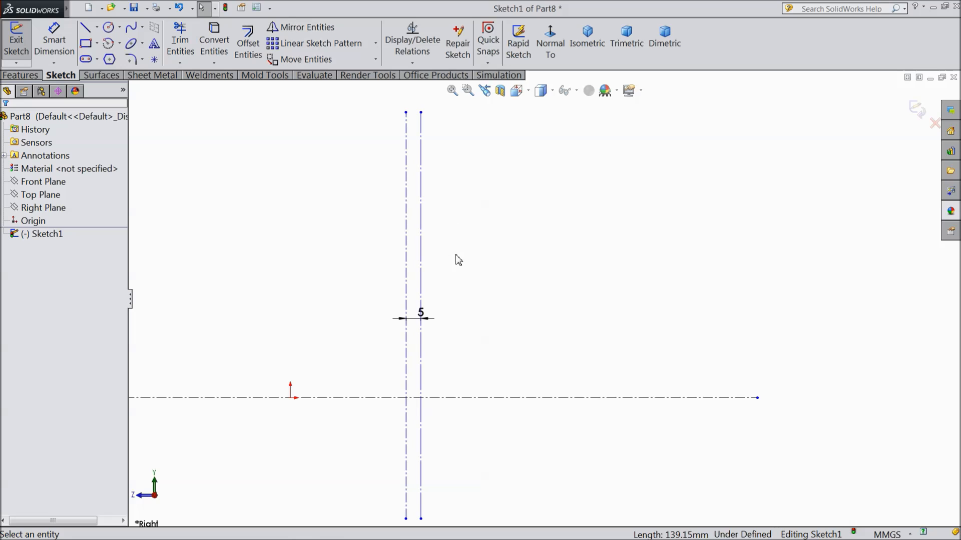
Step: Set the offset distance between the two vertical centerlines to 1.5/2 mm
double_click(421, 315)
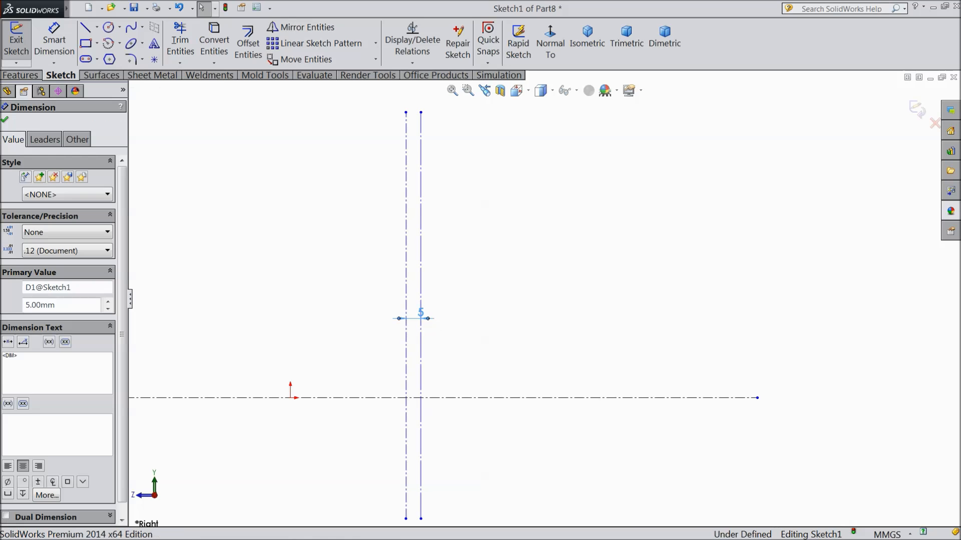
type("1.5/2")
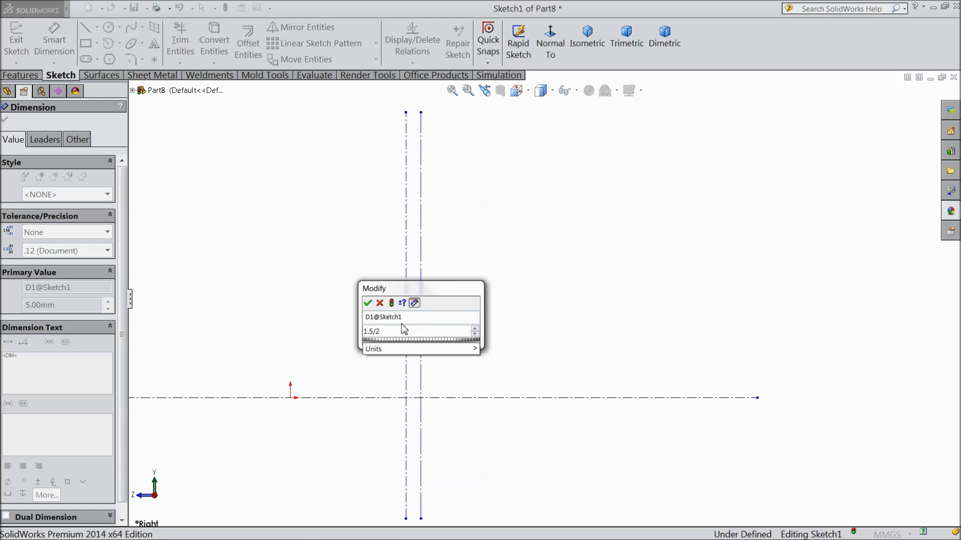
left_click(368, 302)
scroll(423, 328, "up", 1)
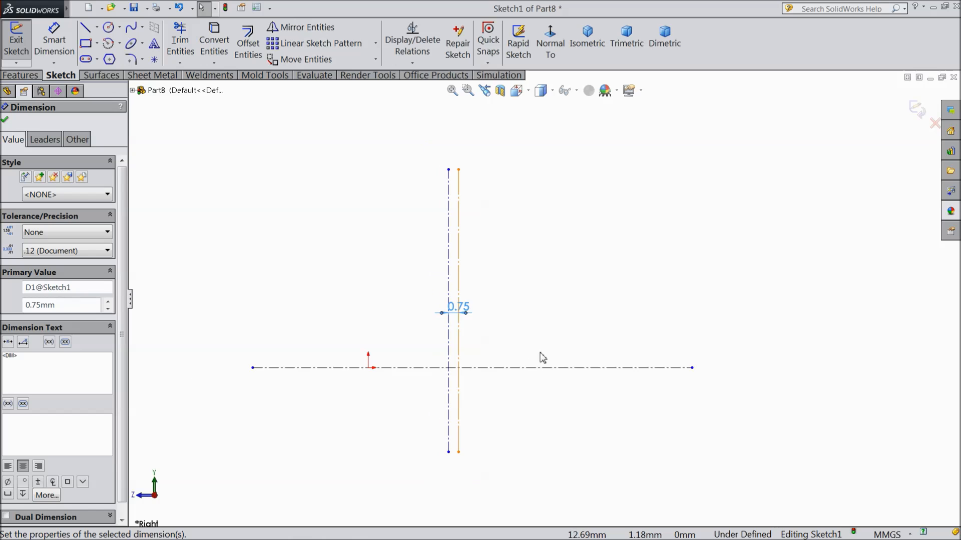
left_click(5, 120)
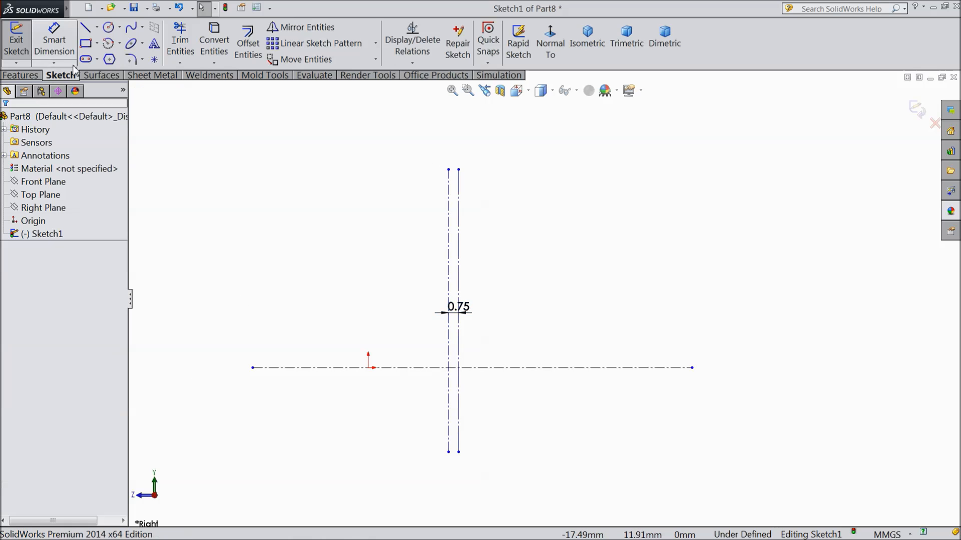
Step: Draw connected lines above the horizontal centerline: a short horizontal base, a vertical outer edge, a small inward step and a long horizontal run inward
left_click(85, 27)
scroll(678, 350, "down", 1)
scroll(657, 333, "up", 1)
scroll(627, 288, "down", 1)
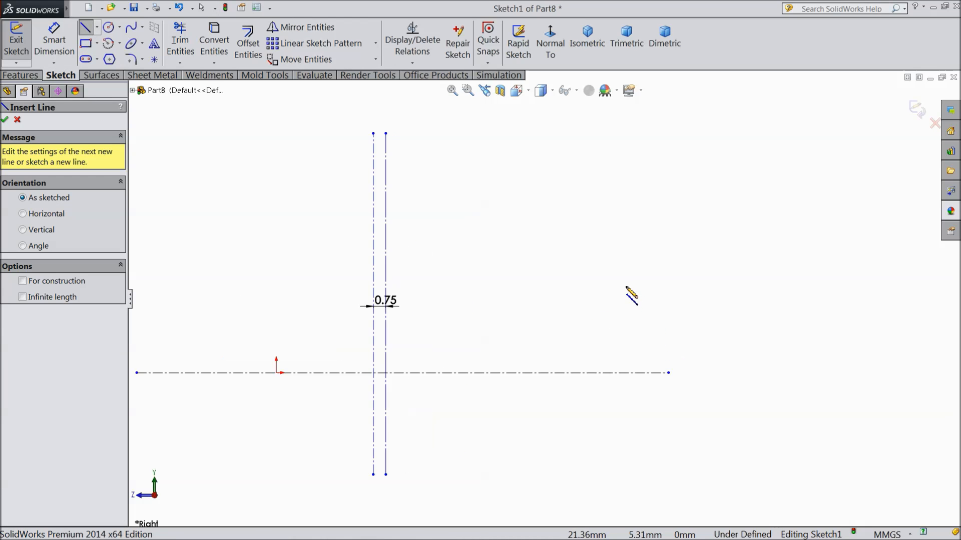
left_click(645, 344)
left_click(685, 345)
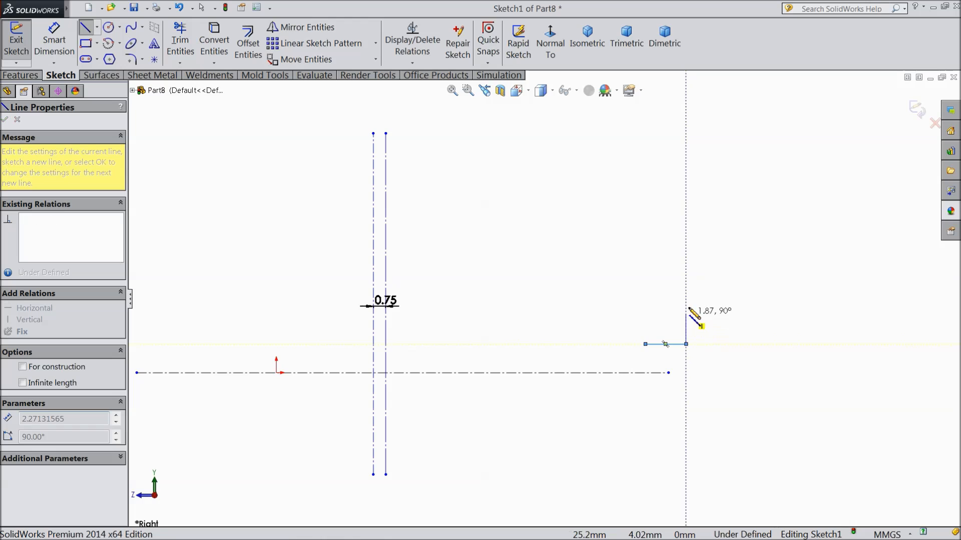
left_click(685, 284)
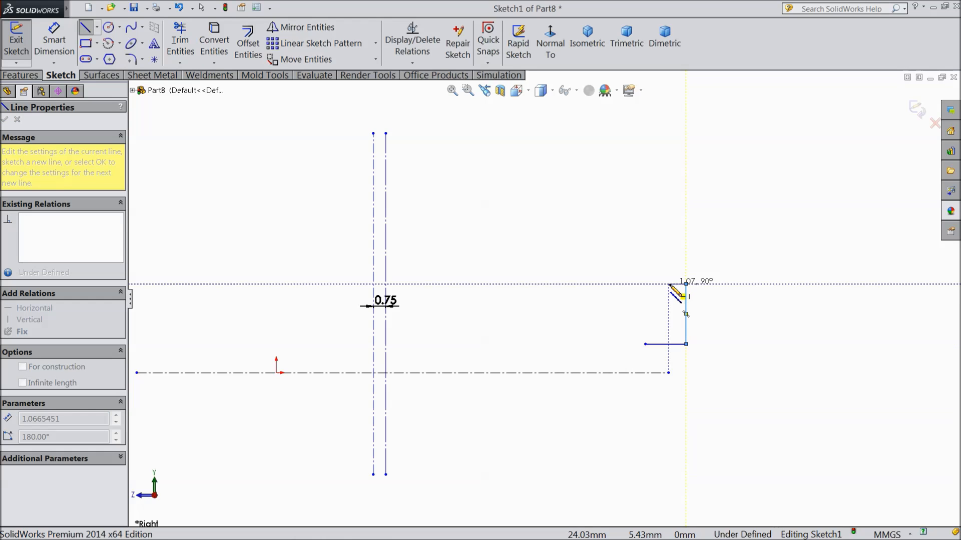
left_click(673, 271)
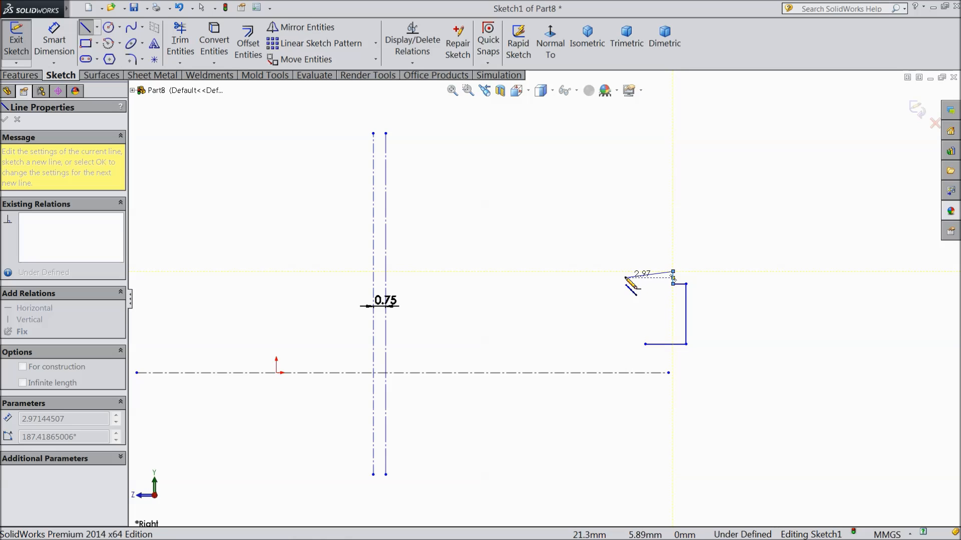
left_click(500, 271)
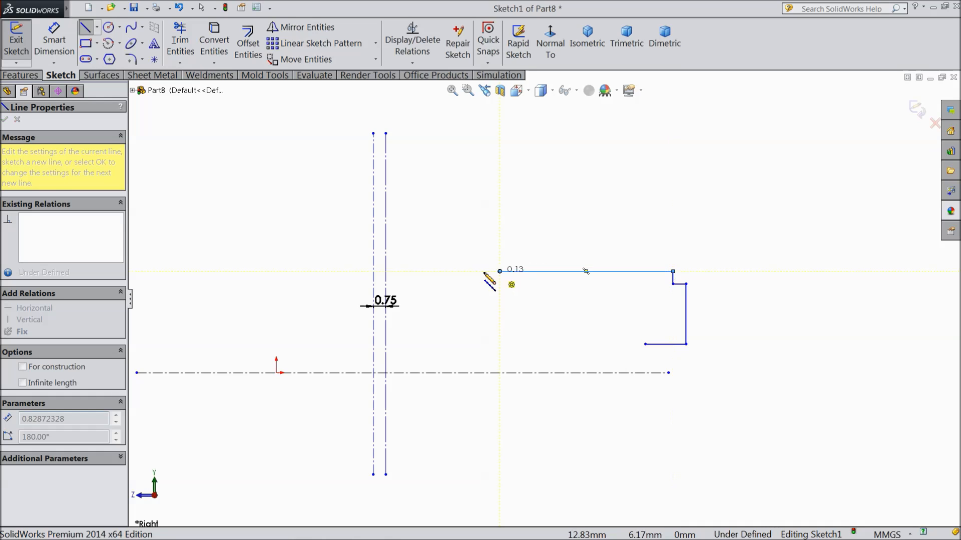
Step: Continue the profile with two rising sloped lines to the offset centerline and a vertical line up to that centerline's upper end
left_click(446, 244)
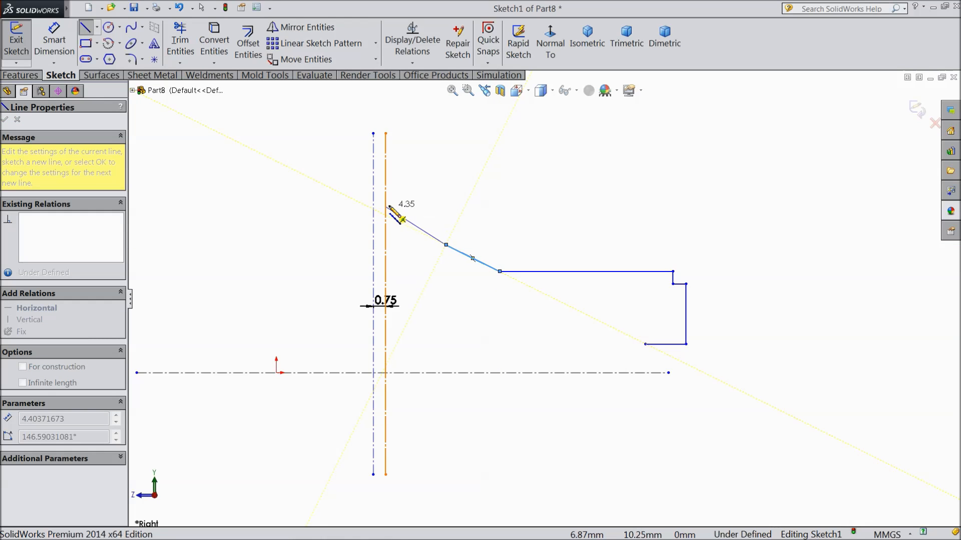
left_click(385, 188)
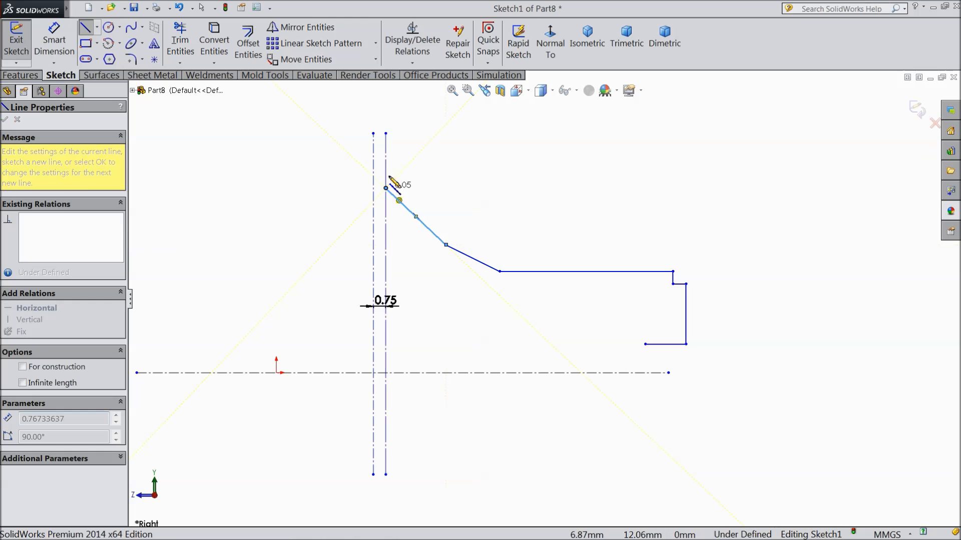
left_click(385, 133)
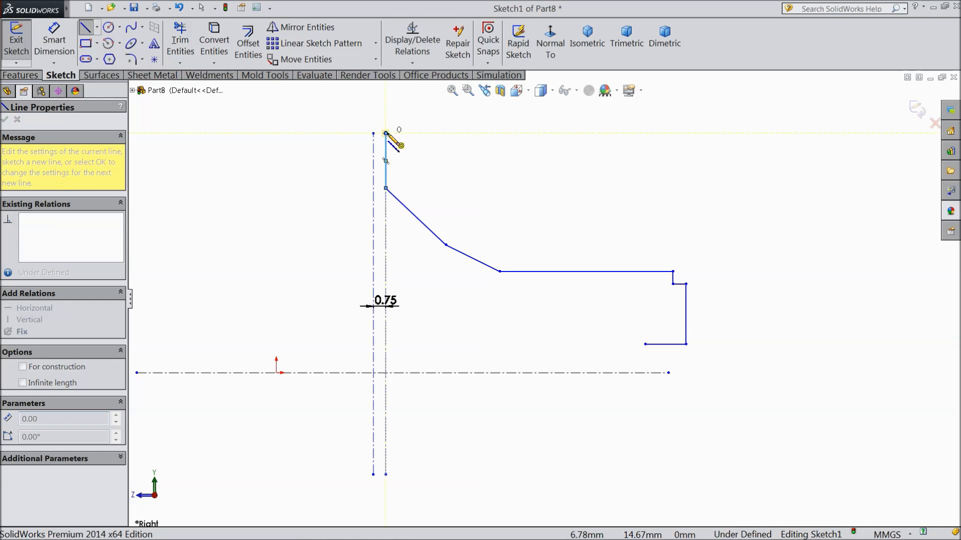
Step: Continue the profile outward with two rising slanted lines and a short horizontal line at the top, and end the line chain
scroll(400, 143, "up", 2)
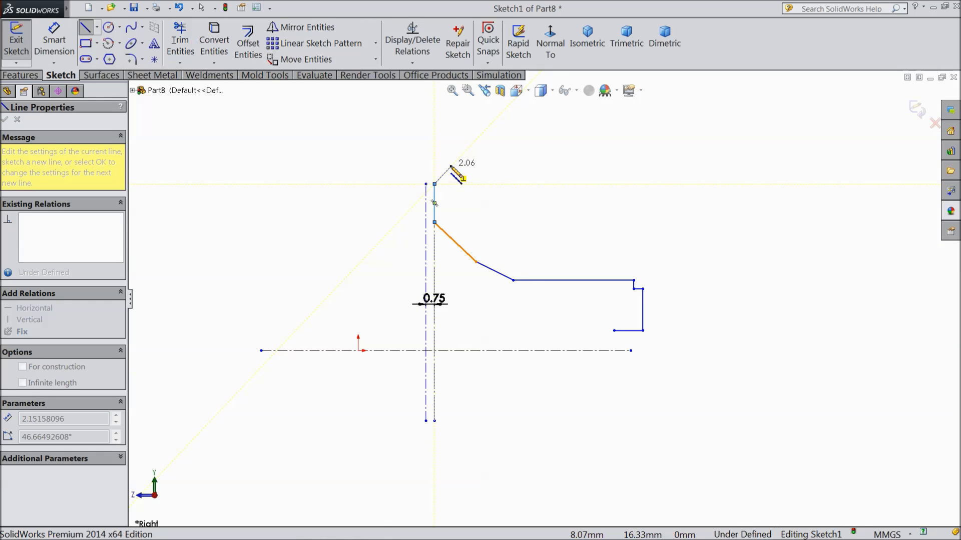
left_click(483, 148)
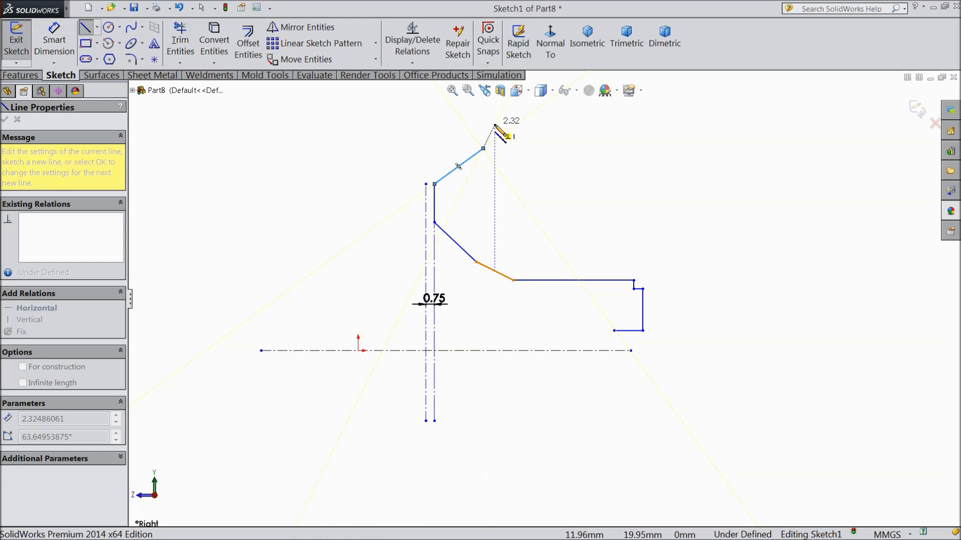
key("z")
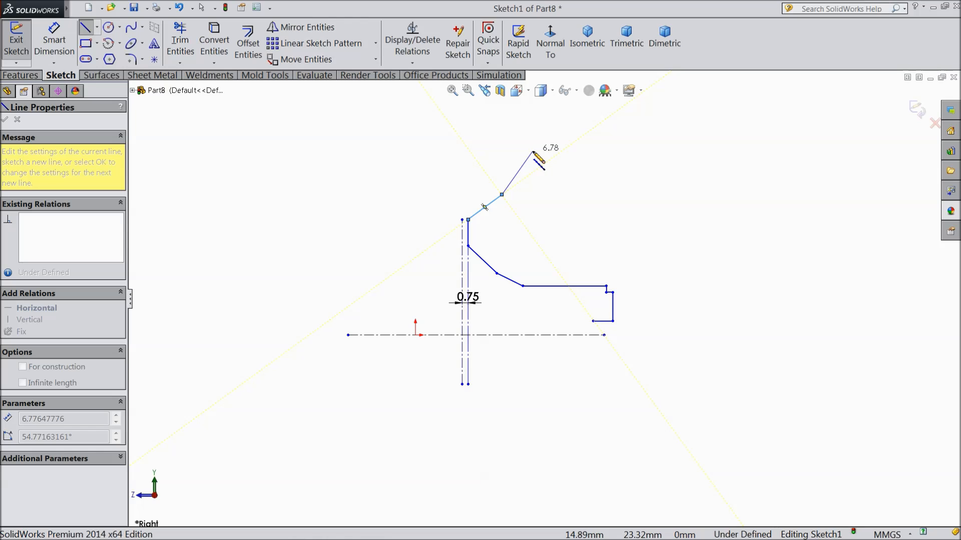
left_click(534, 142)
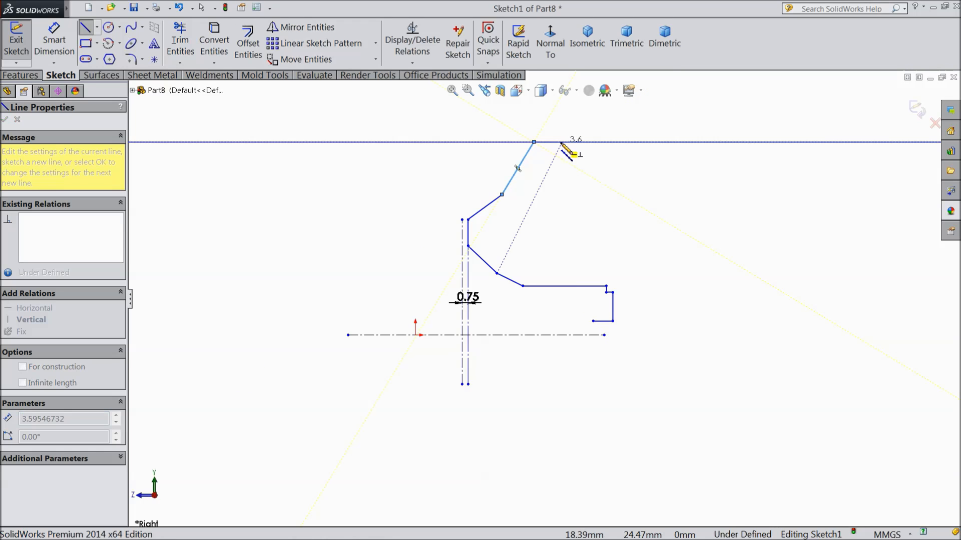
left_click(555, 142)
right_click(566, 149)
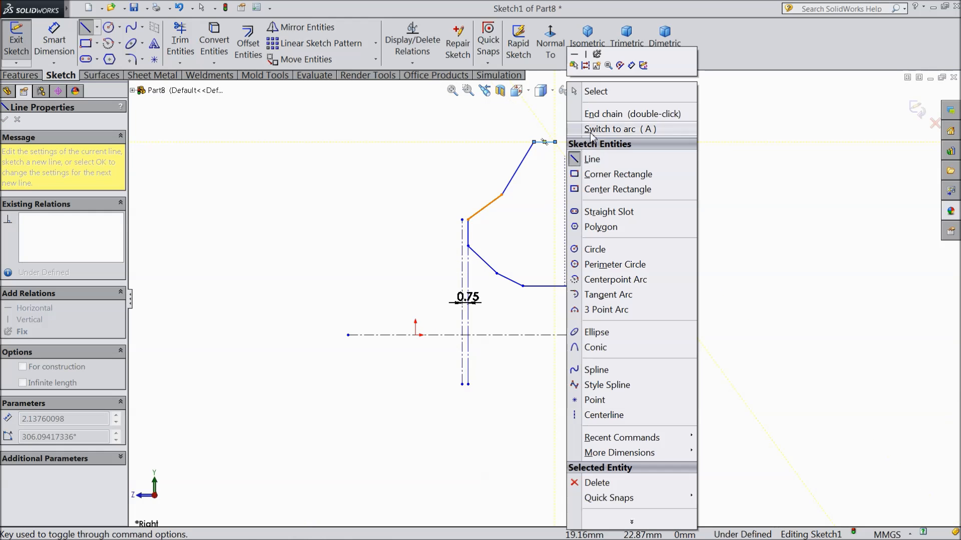
left_click(589, 91)
Step: Dimension the distance between the offset vertical centerline and the profile's outer vertical edge as 36.2 mm, and extend the horizontal centerline beyond that edge
scroll(575, 278, "down", 4)
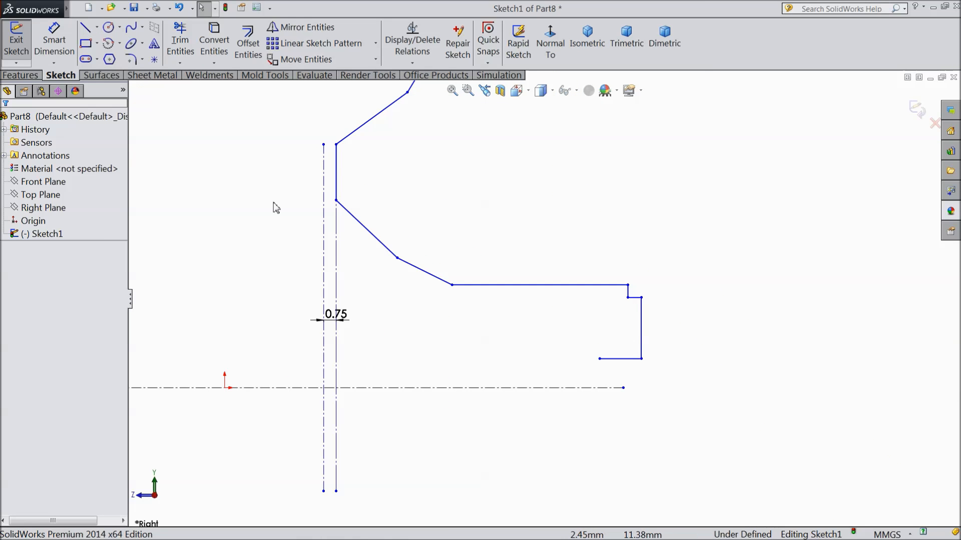
left_click(55, 40)
scroll(545, 300, "up", 1)
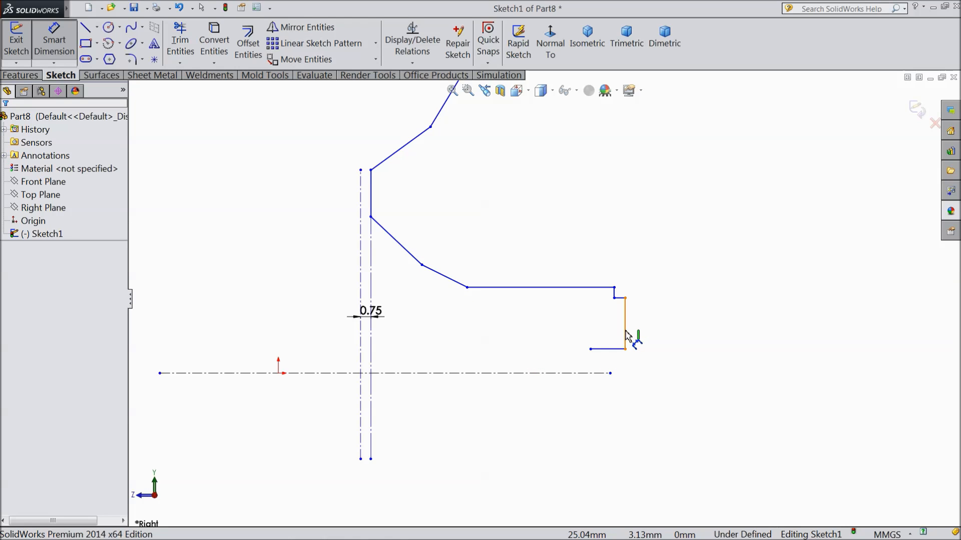
left_click(626, 334)
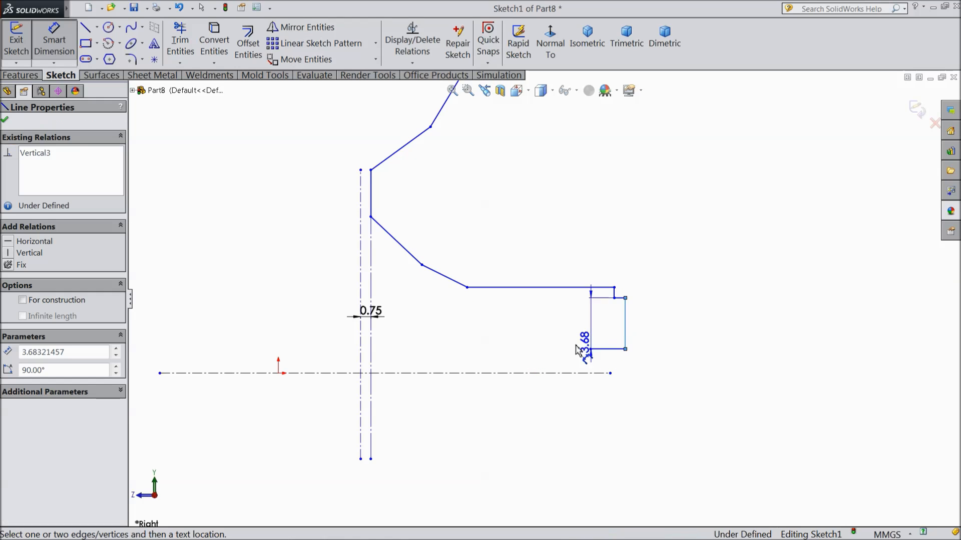
left_click(371, 340)
left_click(469, 423)
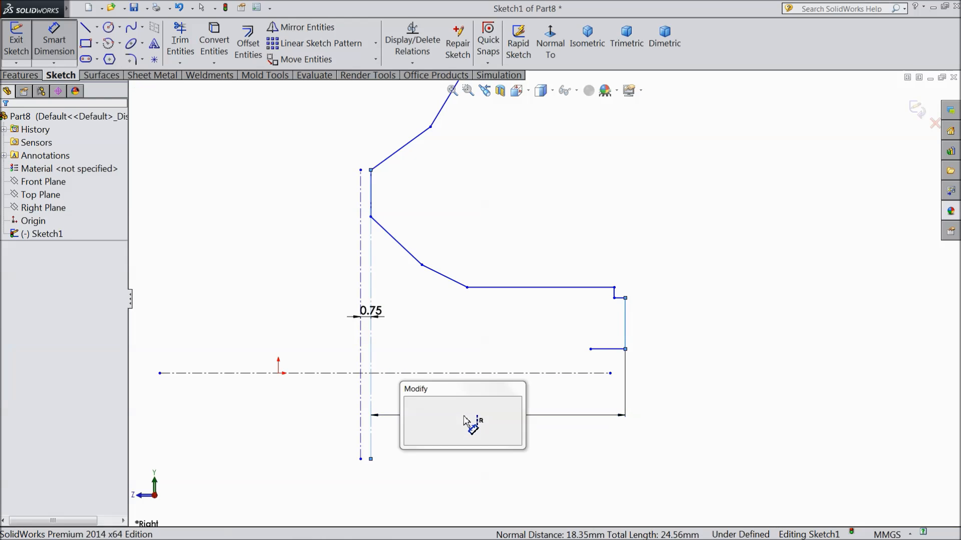
type("36.2")
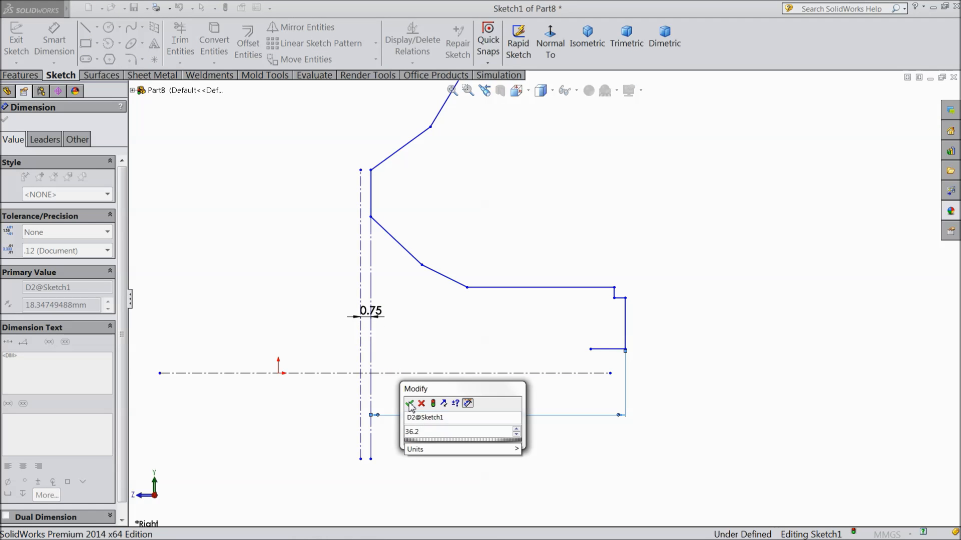
left_click(409, 403)
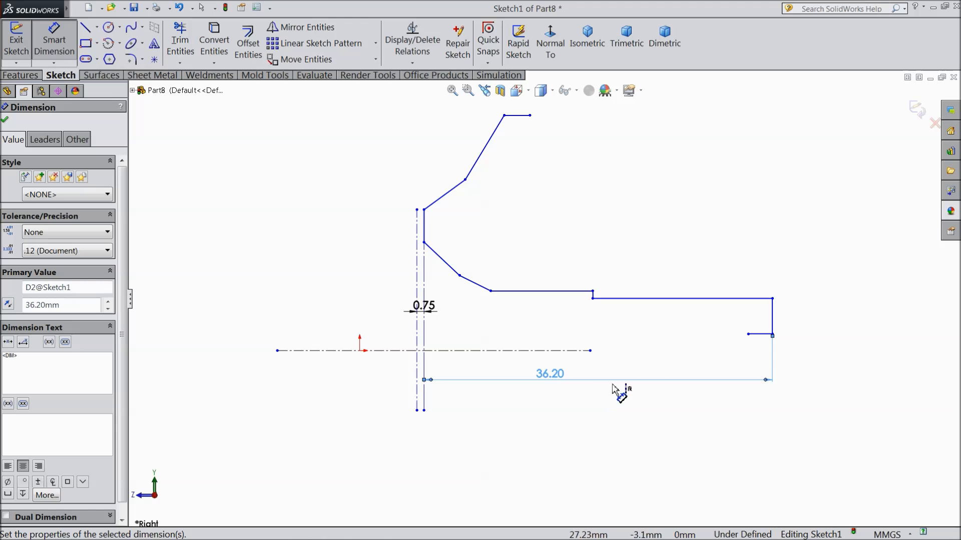
key("Escape")
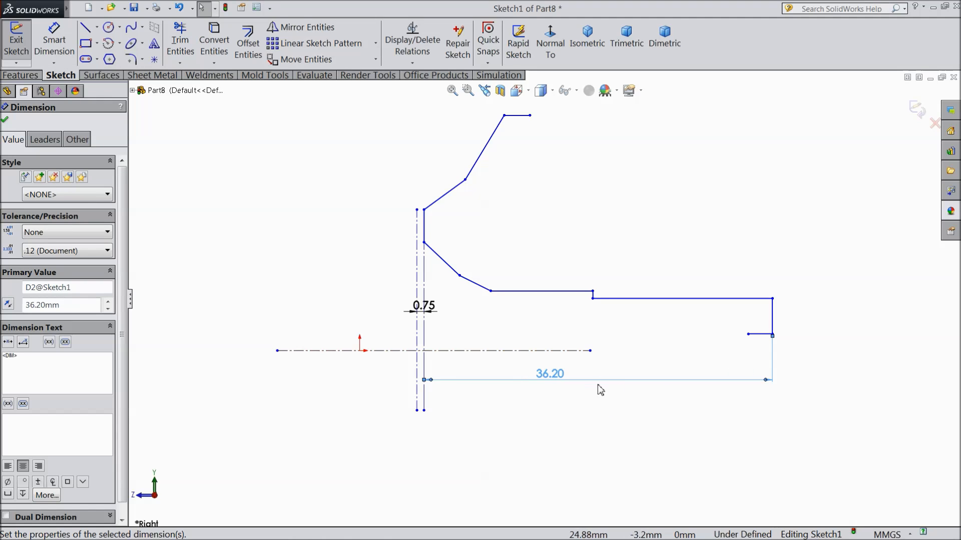
left_click_drag(591, 351, 849, 352)
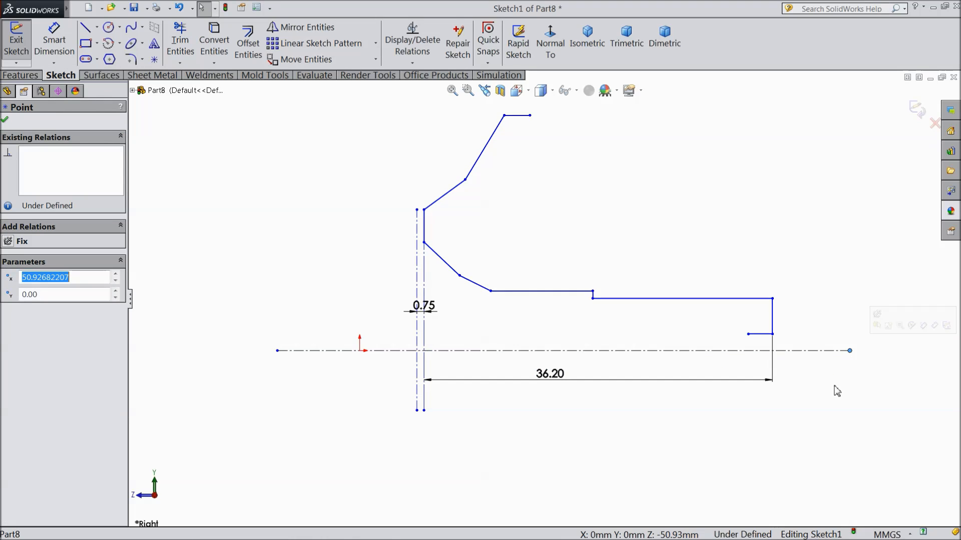
Step: Dimension the height of the horizontal step line next to the outer edge above the horizontal centerline, keeping its drawn value
left_click(54, 41)
scroll(789, 343, "down", 1)
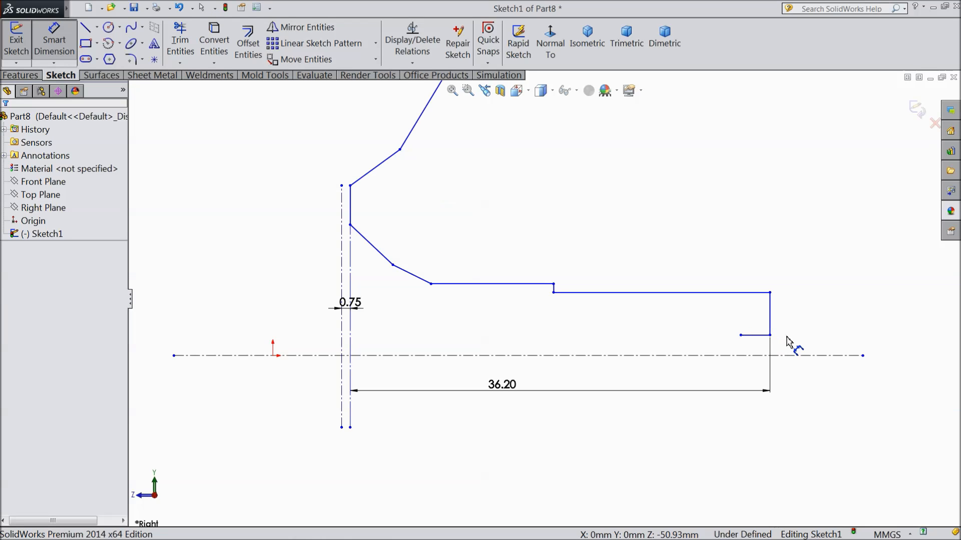
left_click(758, 295)
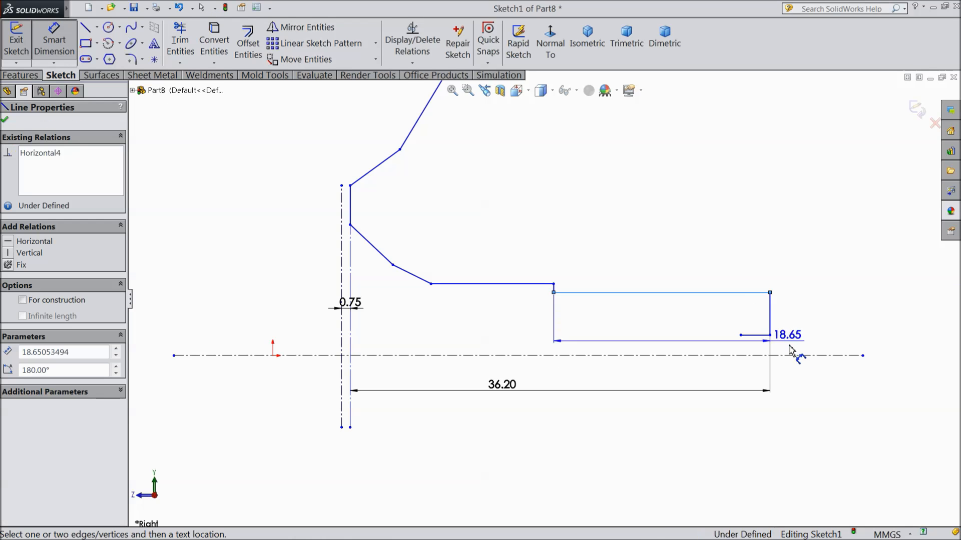
left_click(798, 355)
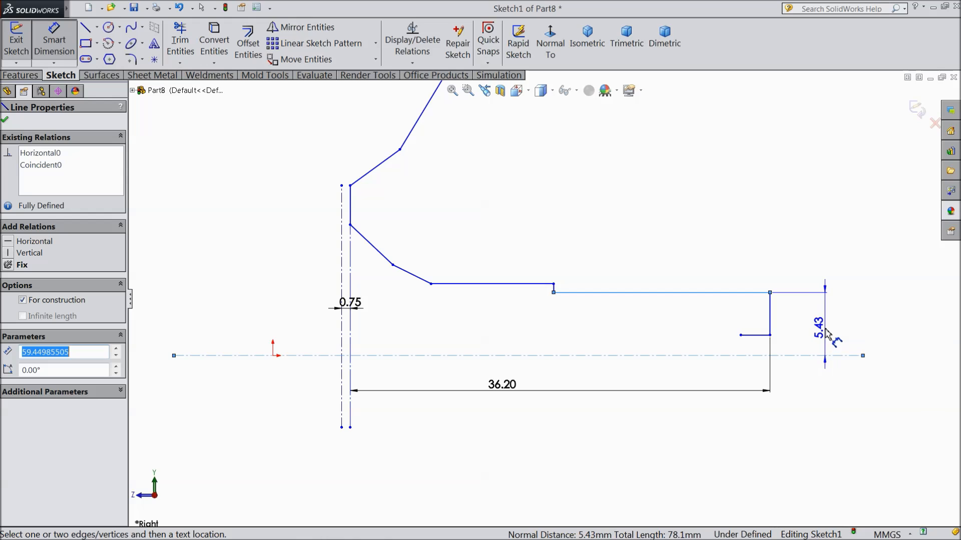
left_click(822, 330)
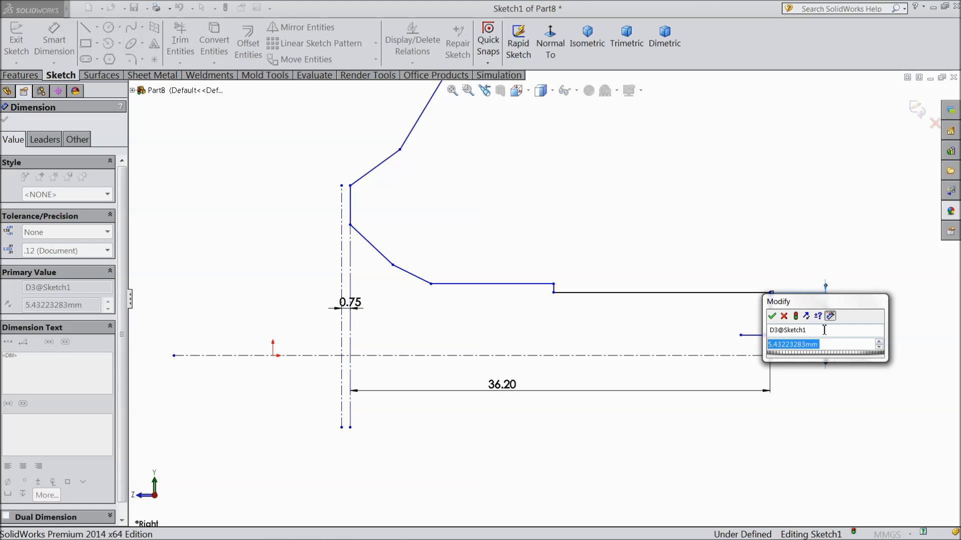
left_click(784, 316)
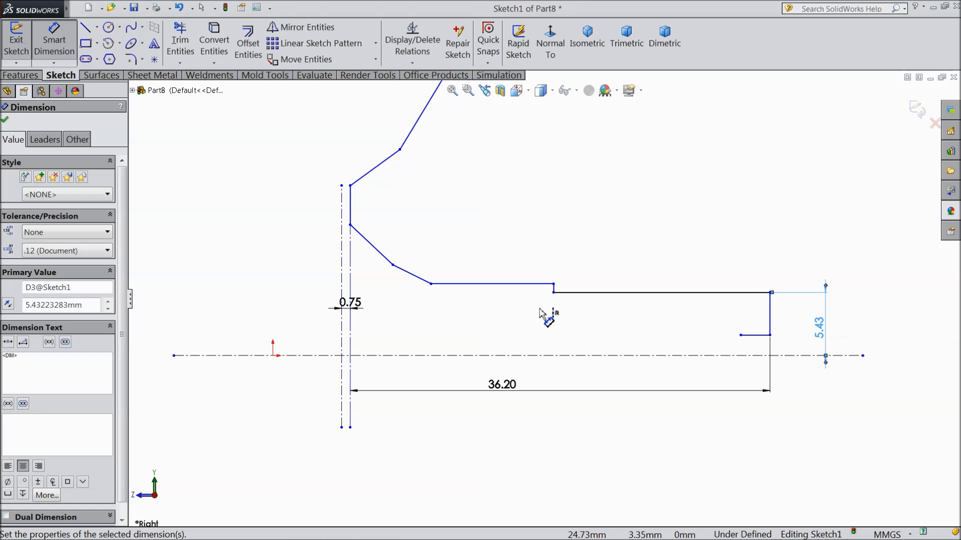
Step: Dimension the height of the long inner horizontal line above the horizontal centerline as 8.2 mm
left_click(531, 285)
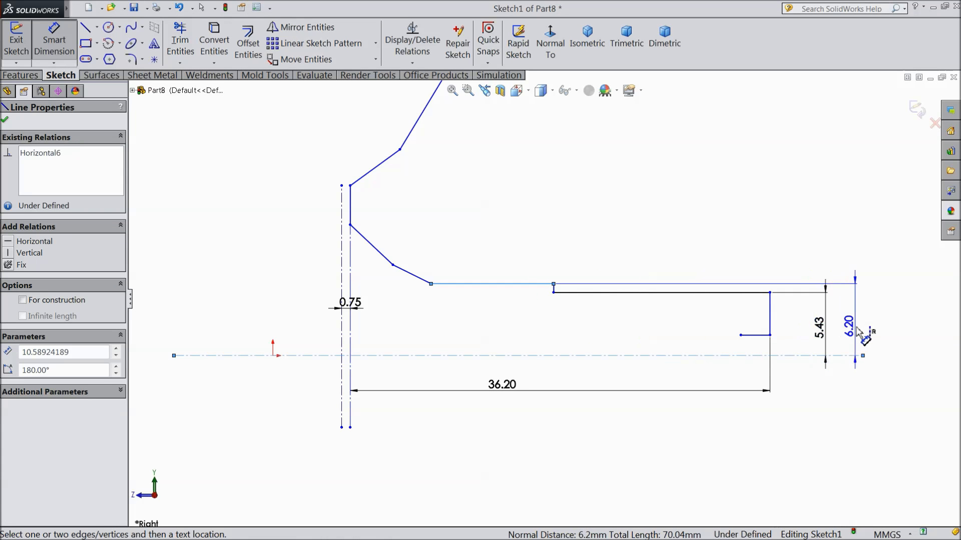
left_click(865, 326)
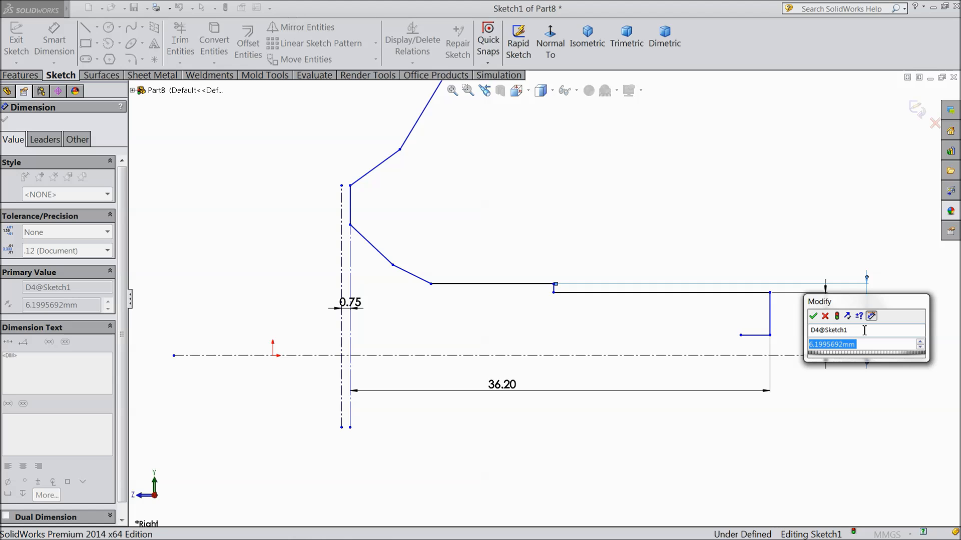
type("8.2")
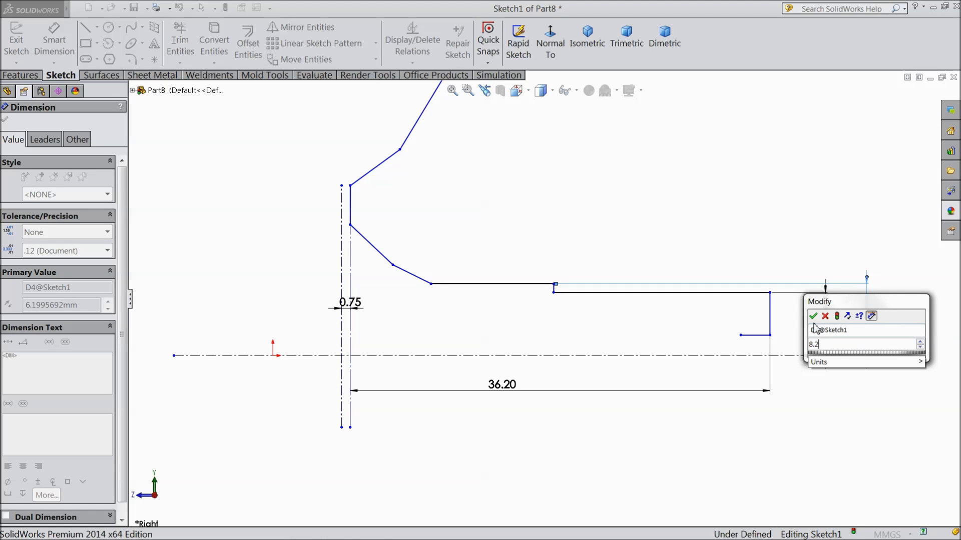
left_click(813, 316)
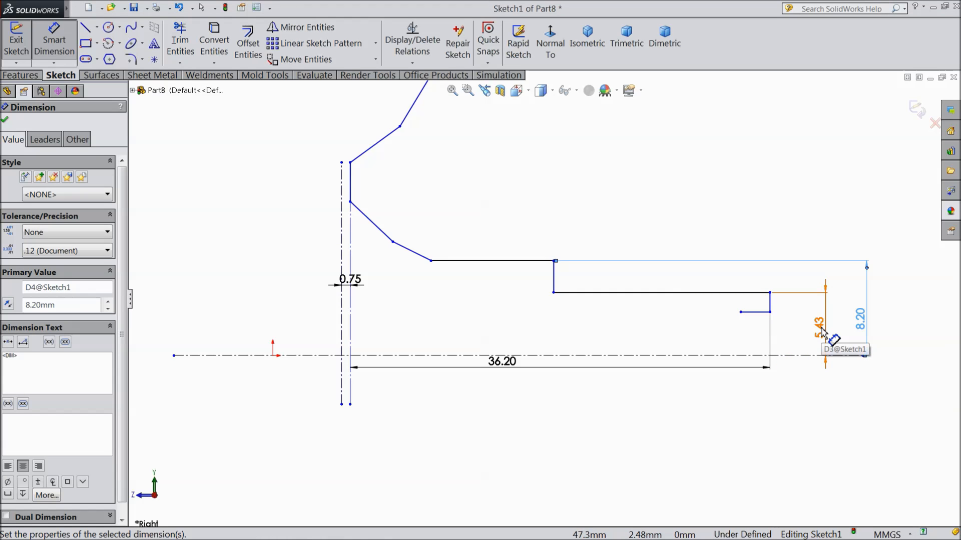
Step: Set the height of the step line next to the outer edge to 7.5 mm
double_click(821, 331)
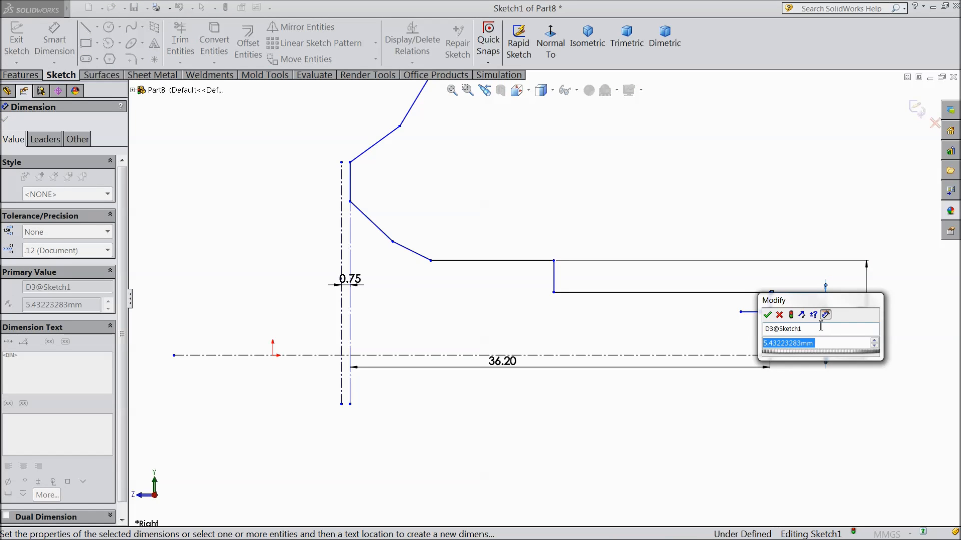
type("7.5")
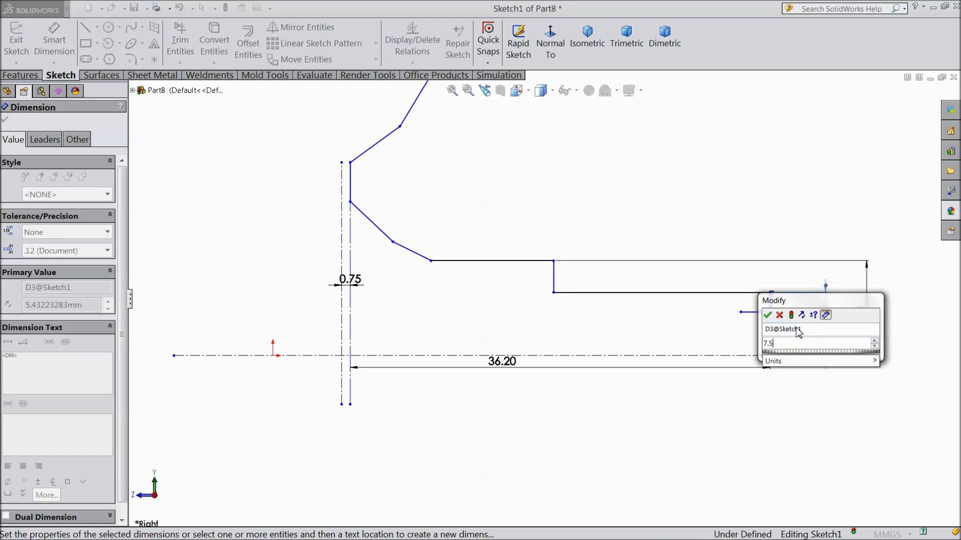
left_click(766, 315)
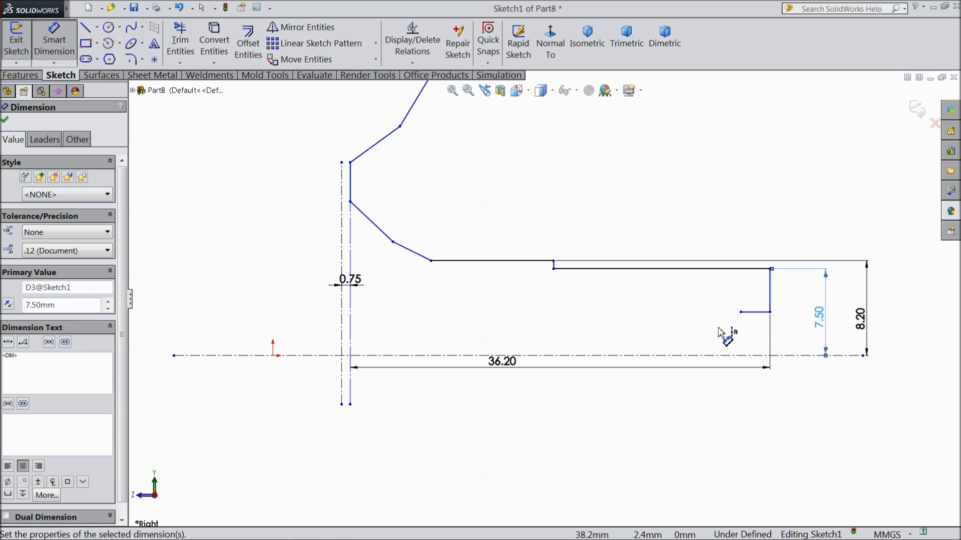
Step: Dimension the distance between the outer vertical edge and the small vertical step line as 3 mm
left_click(770, 290)
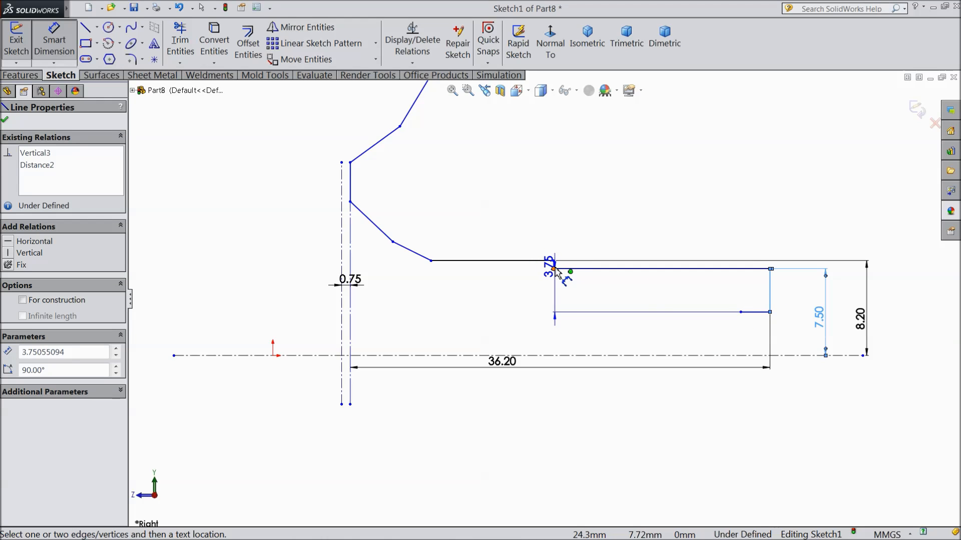
scroll(556, 271, "down", 5)
left_click(546, 266)
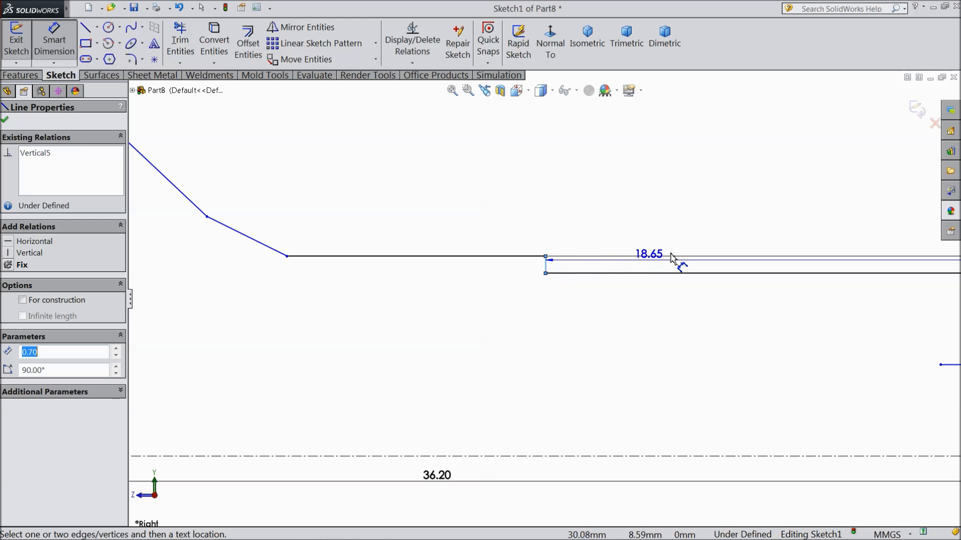
scroll(671, 258, "up", 4)
left_click(675, 241)
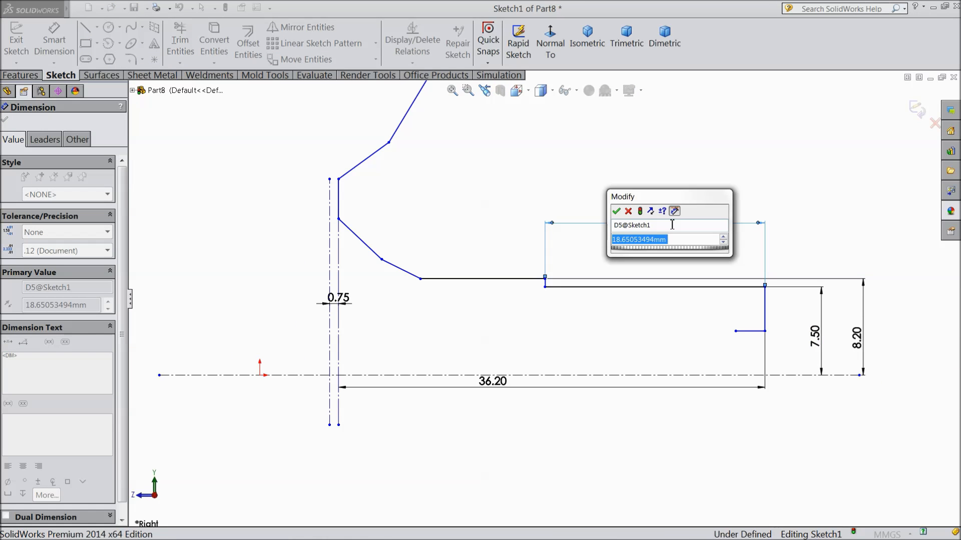
type("3")
key("Return")
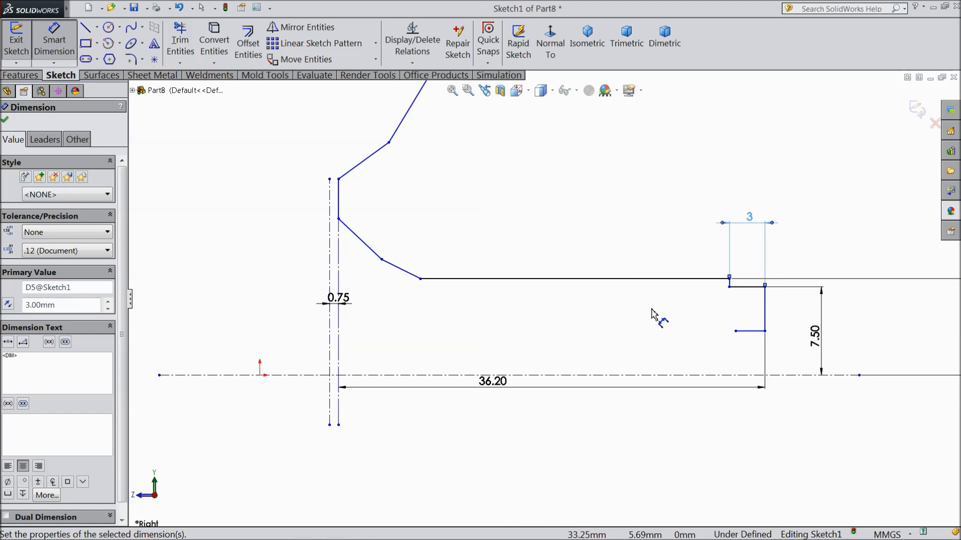
Step: Dimension the horizontal distance from the outer vertical edge to the inner end of the long horizontal line as 26.7 mm
left_click(764, 305)
left_click(420, 279)
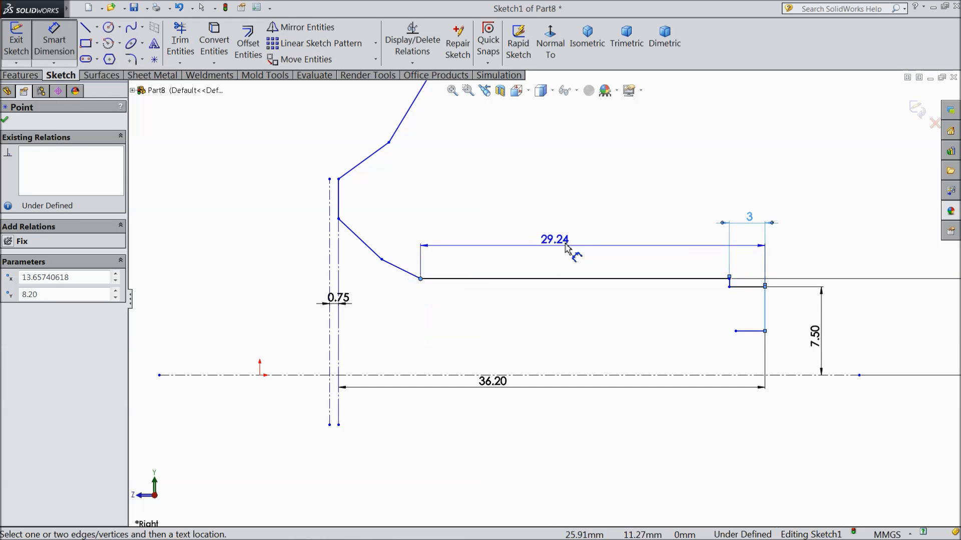
left_click(561, 248)
type("26.7")
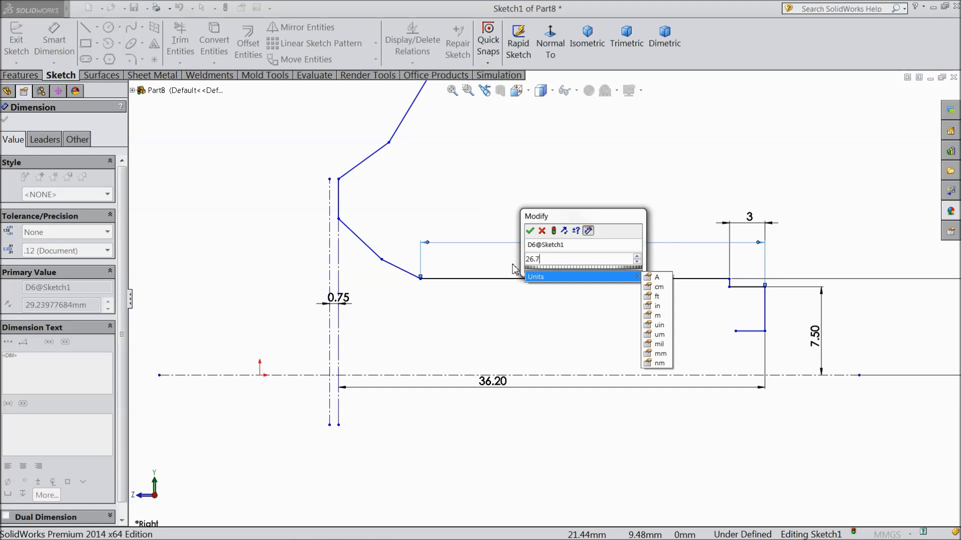
left_click(530, 231)
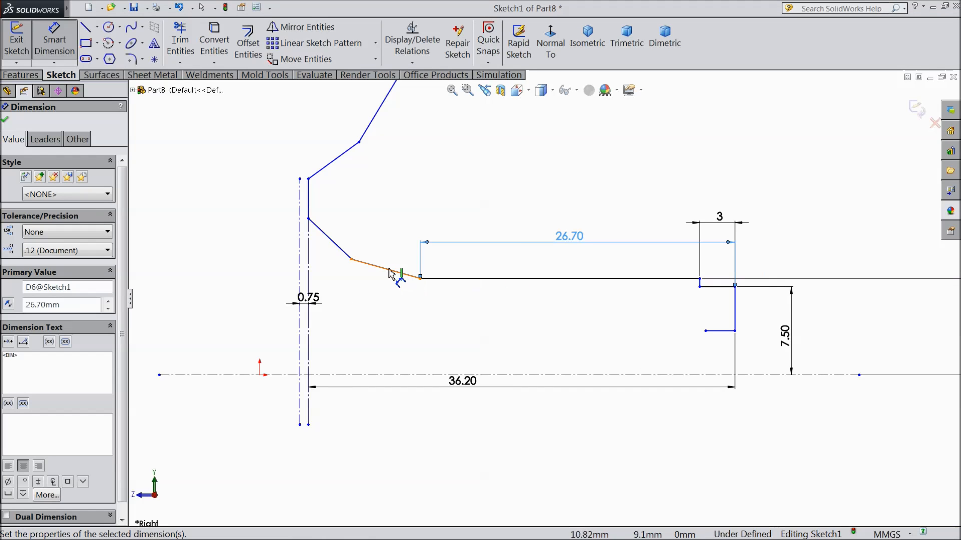
Step: Dimension the horizontal distance from the outer vertical edge to the corner between the two lower sloped lines as 31.5 mm
left_click(357, 263)
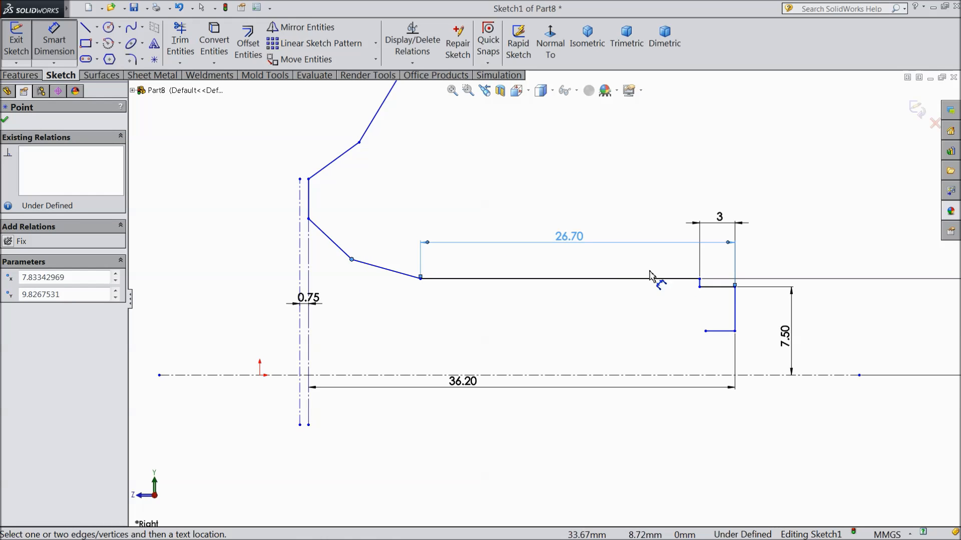
left_click(734, 304)
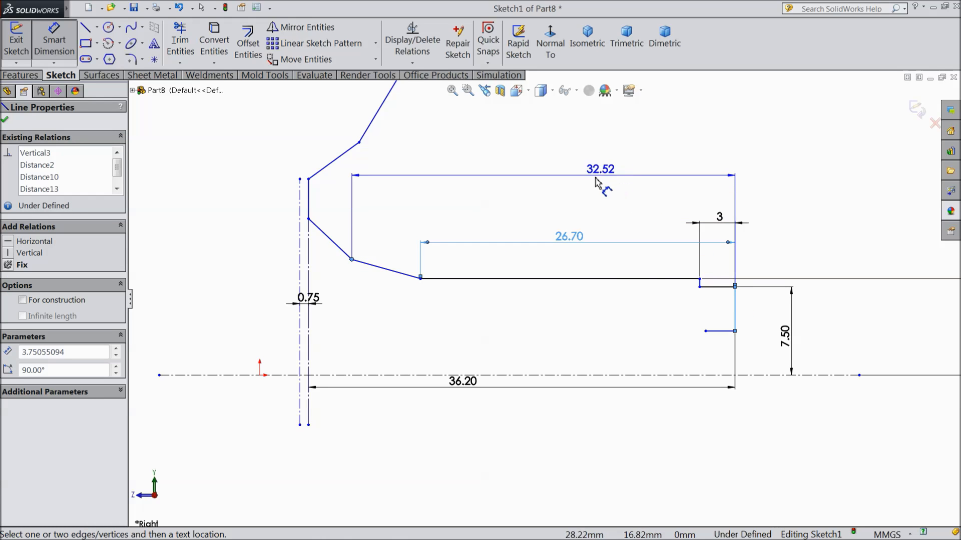
left_click(563, 182)
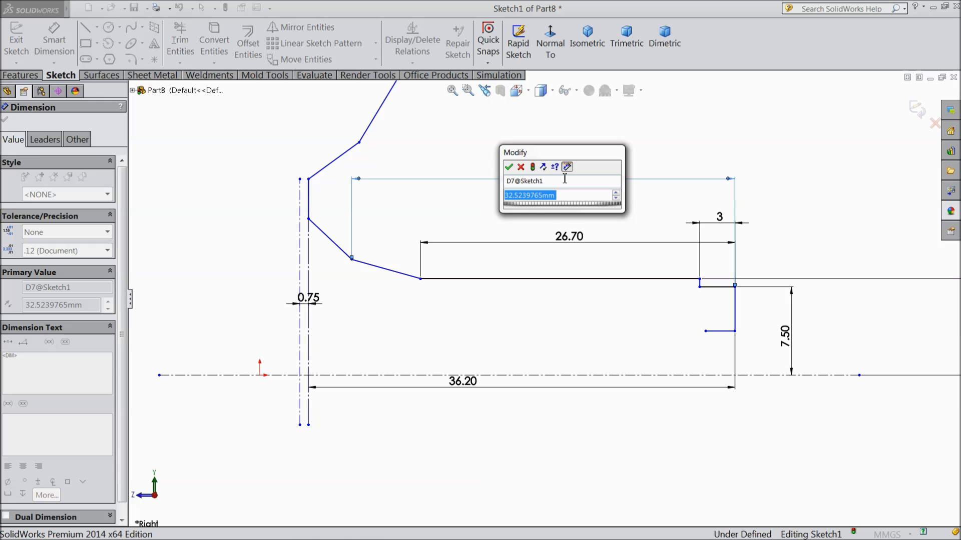
type("31")
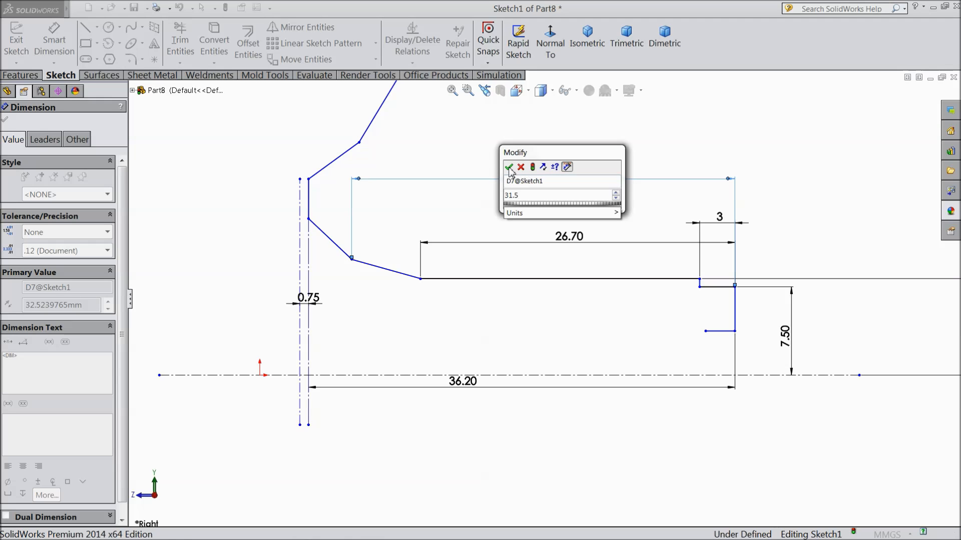
type(".5")
left_click(509, 169)
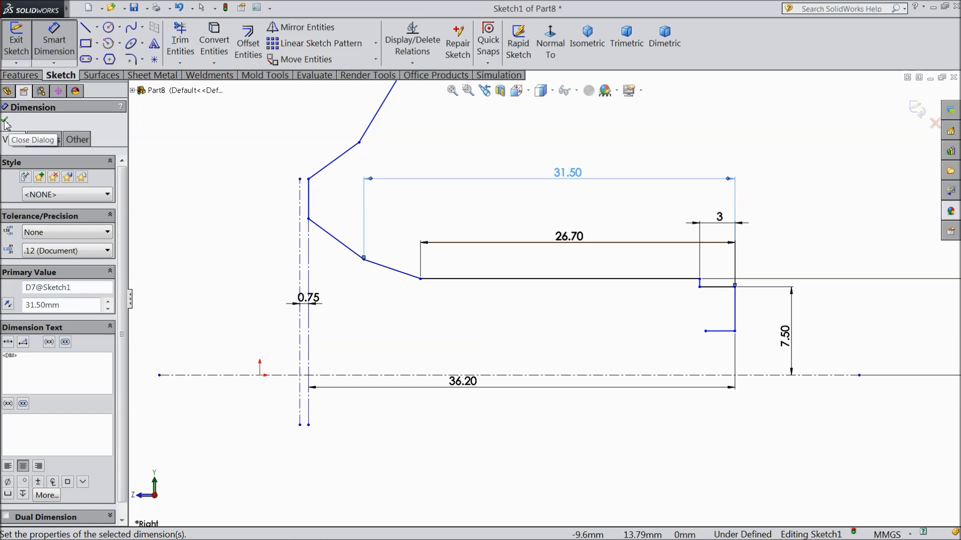
Step: Dimension the height of the corner between the two lower sloped lines above the horizontal centerline as 20.5 mm
left_click(363, 259)
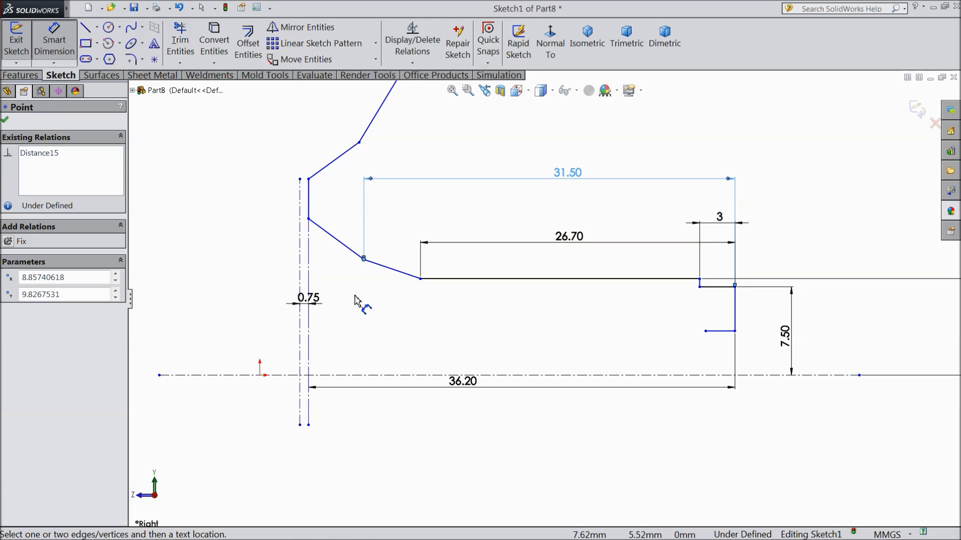
left_click(341, 375)
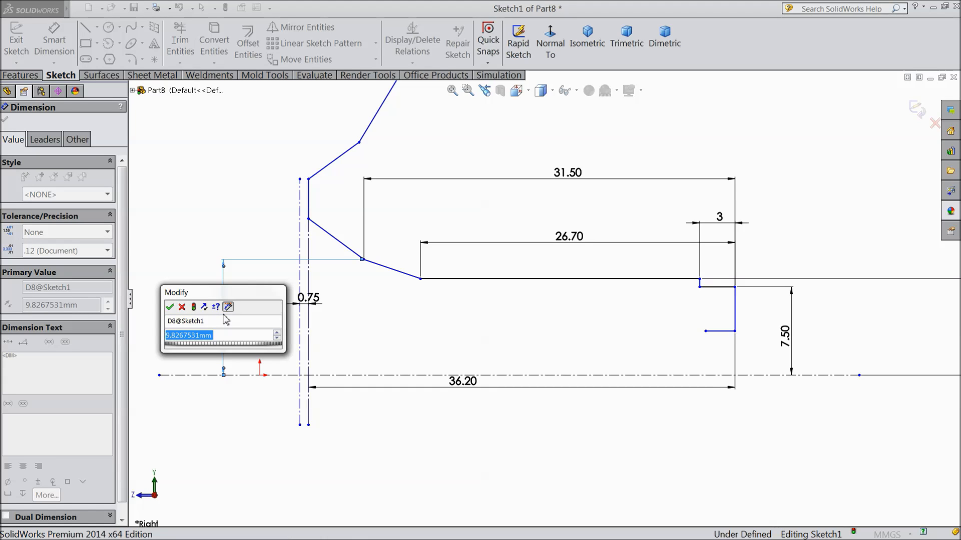
type("20.5")
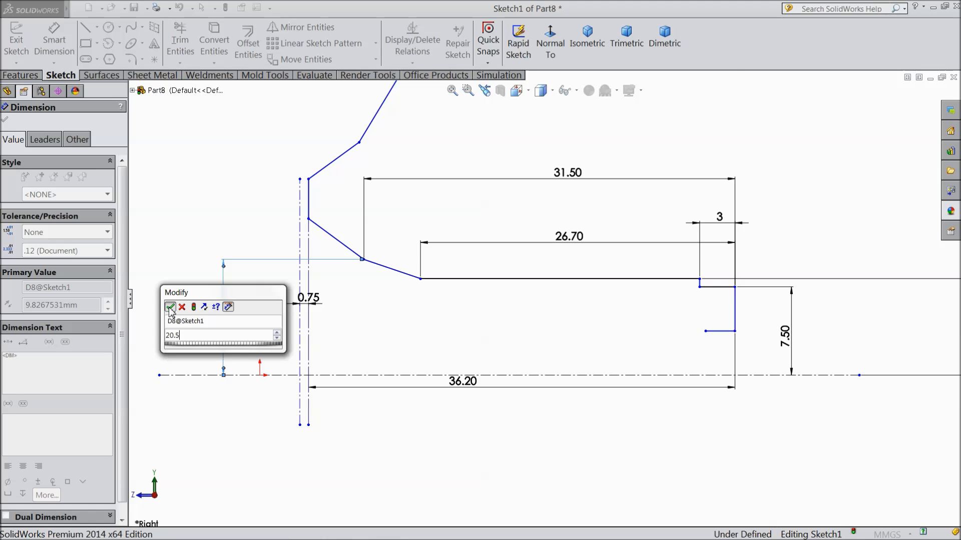
left_click(169, 307)
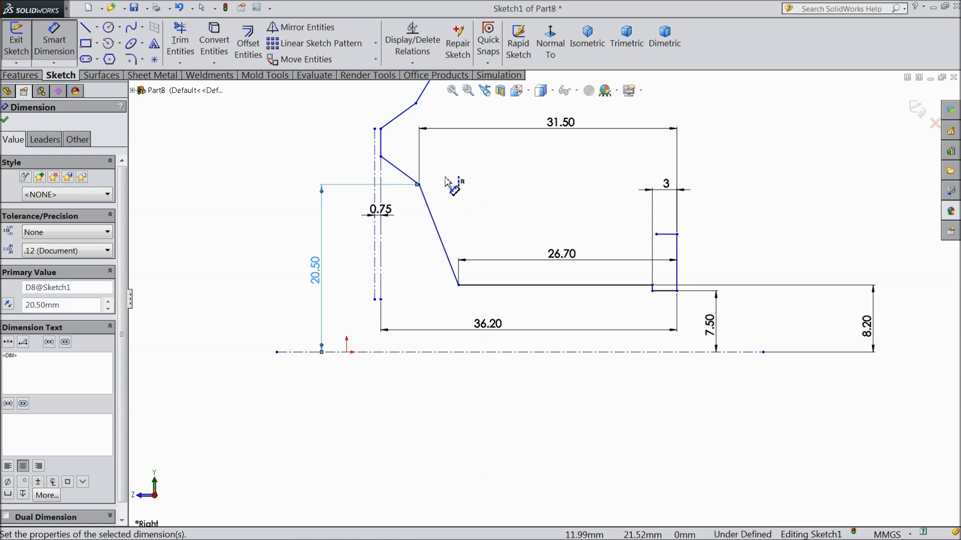
Step: Dimension the height of the inner vertical line's lower endpoint above the horizontal centerline as 26.25 mm
scroll(435, 186, "down", 2)
left_click(364, 160)
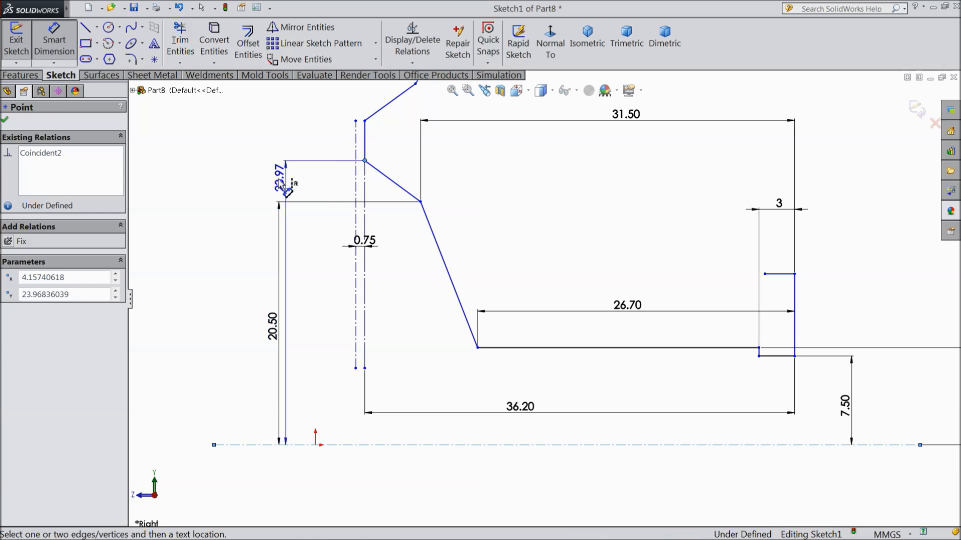
left_click(232, 307)
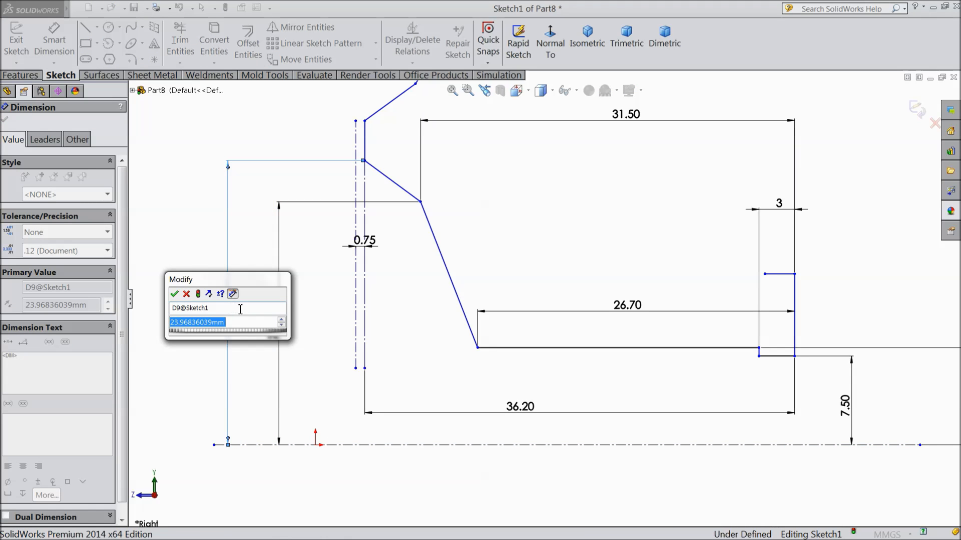
type("26.")
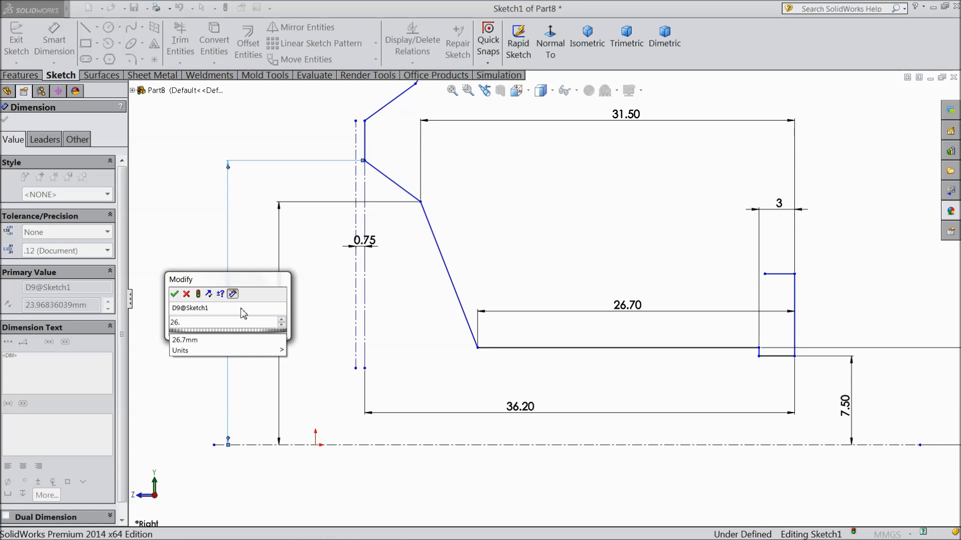
type("25")
left_click(174, 295)
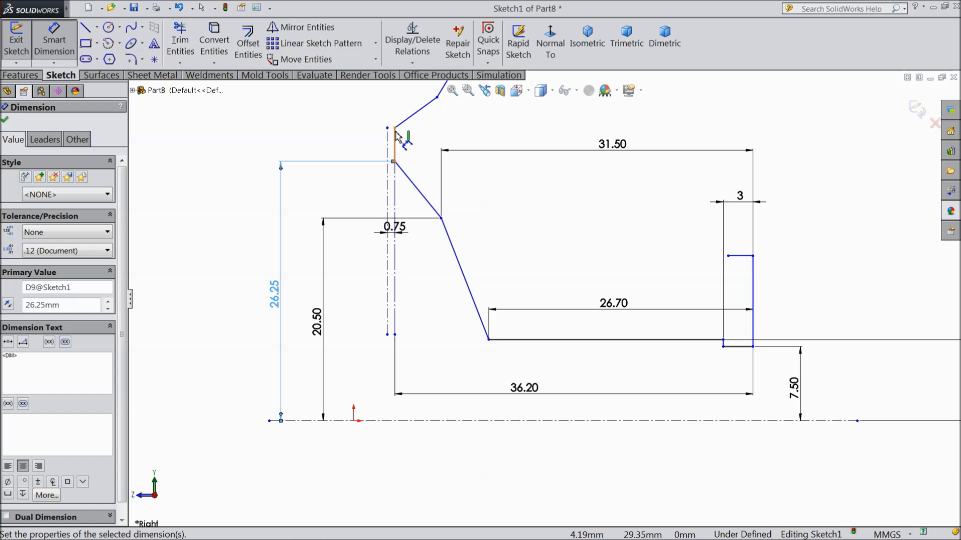
Step: Set the length of the short inner vertical line to 7 mm
left_click(395, 146)
left_click(350, 147)
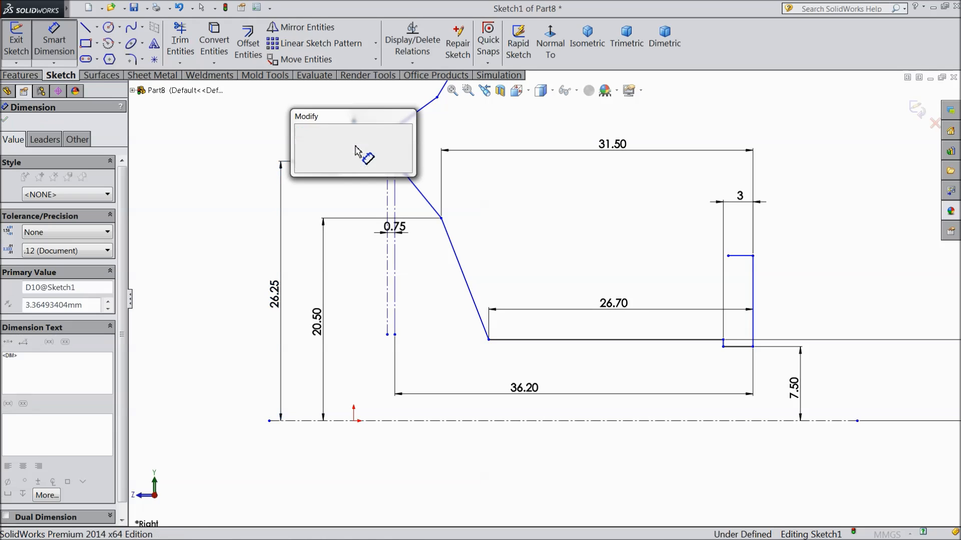
type("7")
left_click(300, 132)
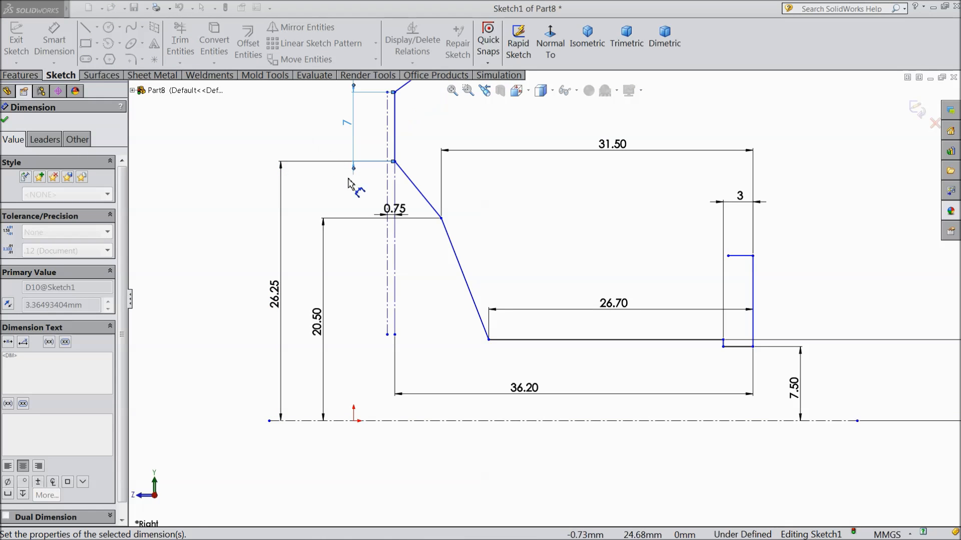
Step: Dimension the height of the corner between the two upper sloped lines above the horizontal centerline as 37.5 mm
scroll(371, 202, "up", 2)
scroll(475, 231, "up", 2)
scroll(569, 169, "down", 2)
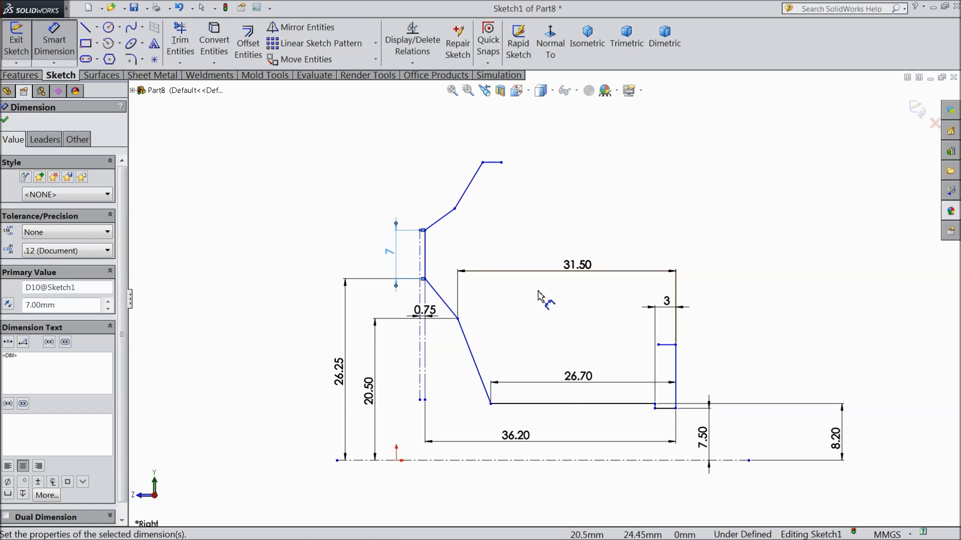
scroll(545, 441, "down", 3)
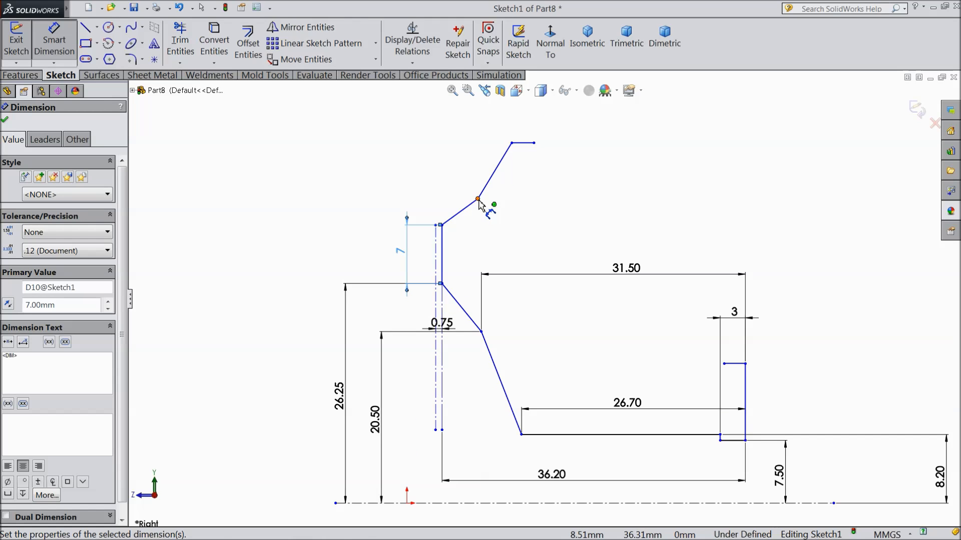
left_click(478, 199)
left_click(450, 503)
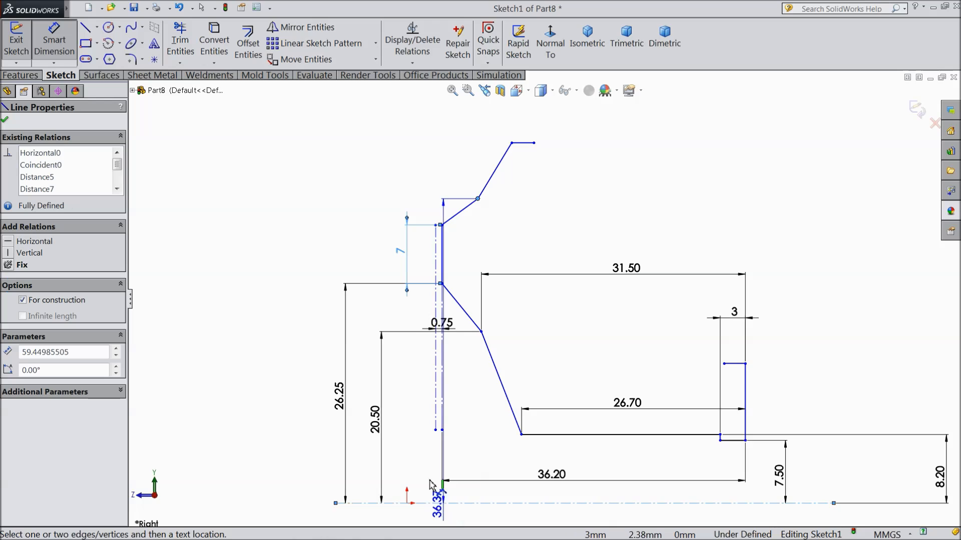
left_click(268, 387)
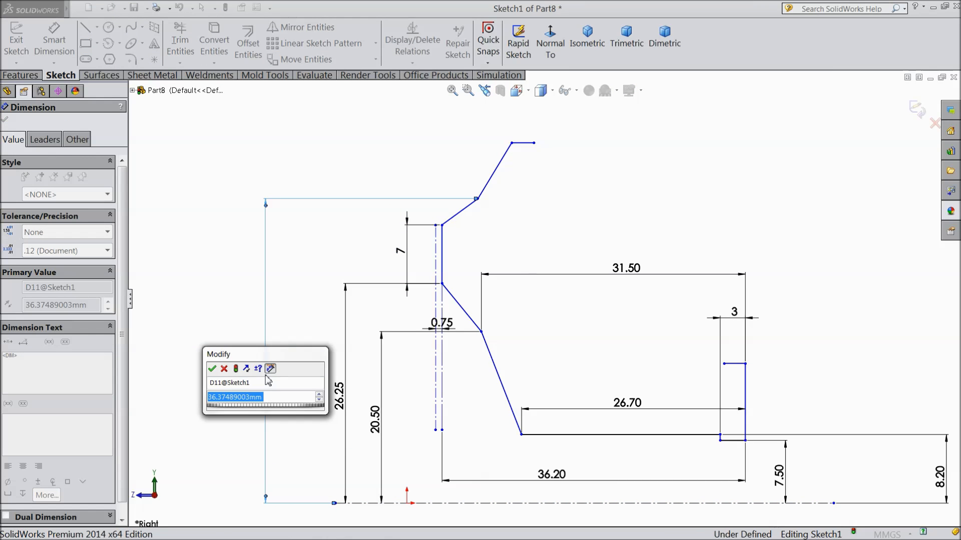
type("37.5")
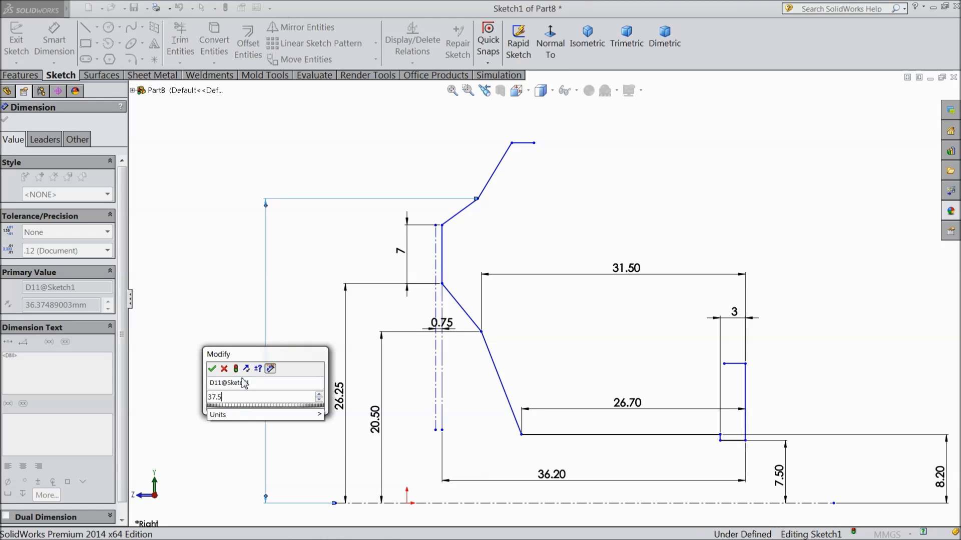
left_click(212, 369)
Step: Dimension the height of the short topmost horizontal line above the centerline as 49.25 mm
scroll(564, 344, "up", 4)
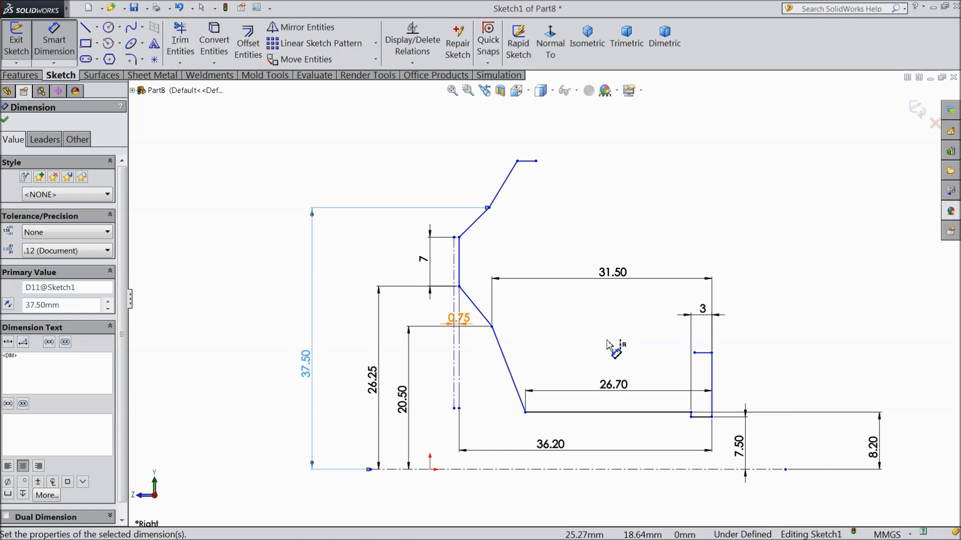
scroll(661, 351, "down", 2)
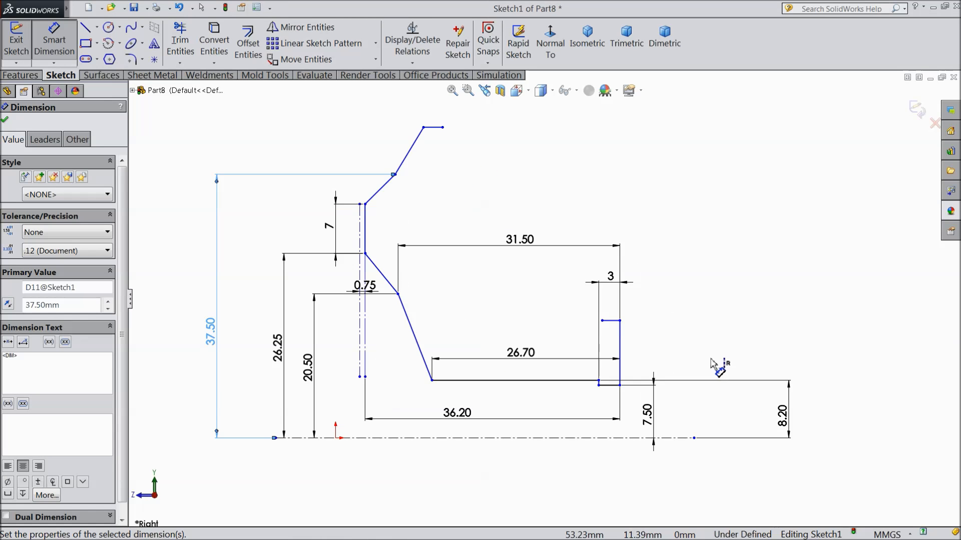
left_click(433, 128)
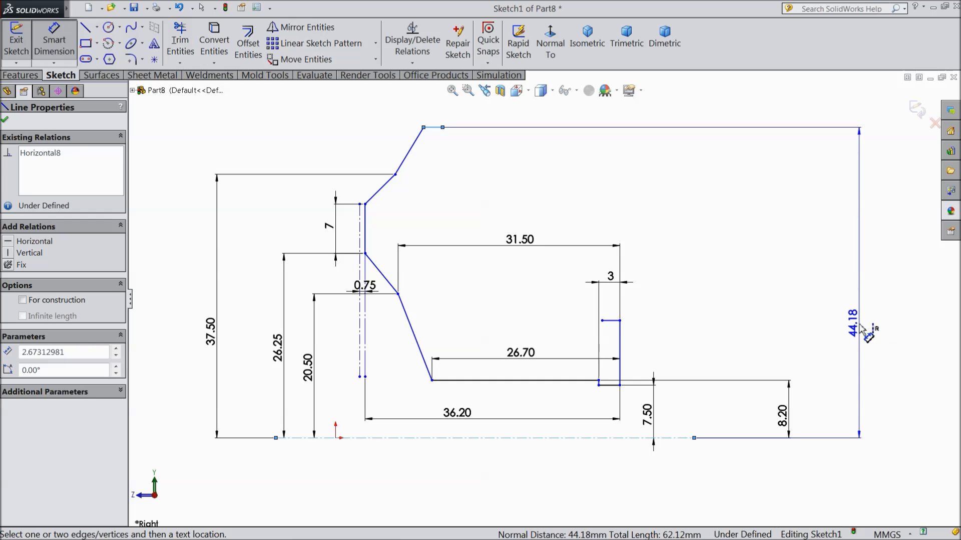
left_click(860, 324)
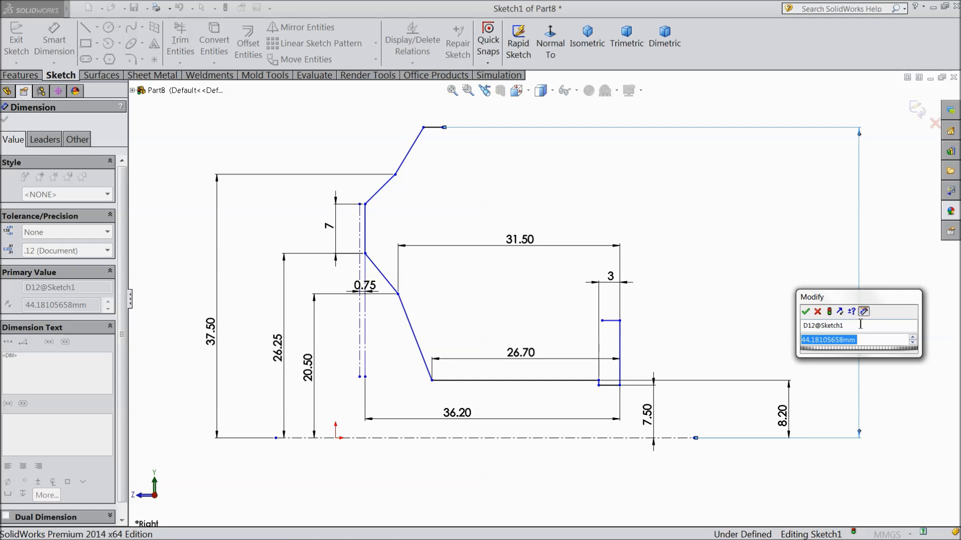
type("4")
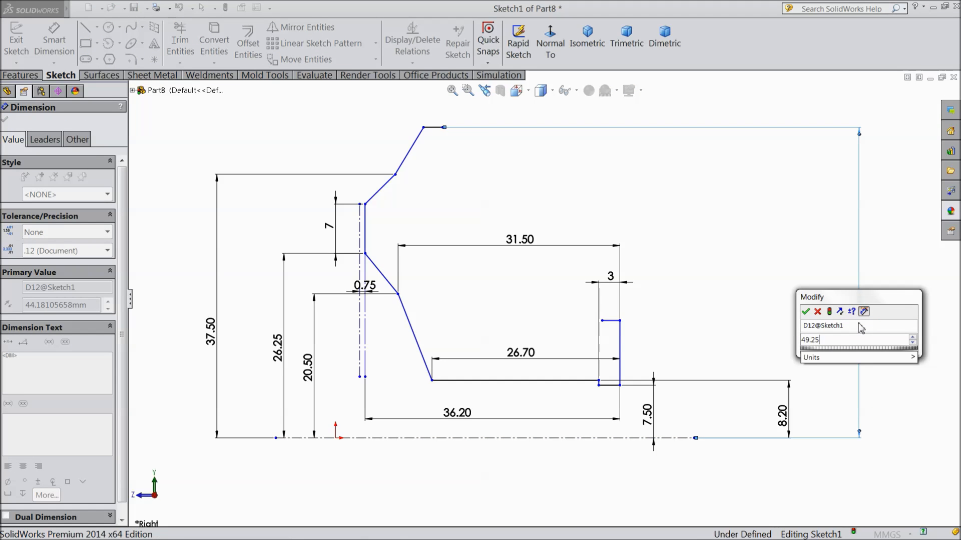
type("9.25")
key("Return")
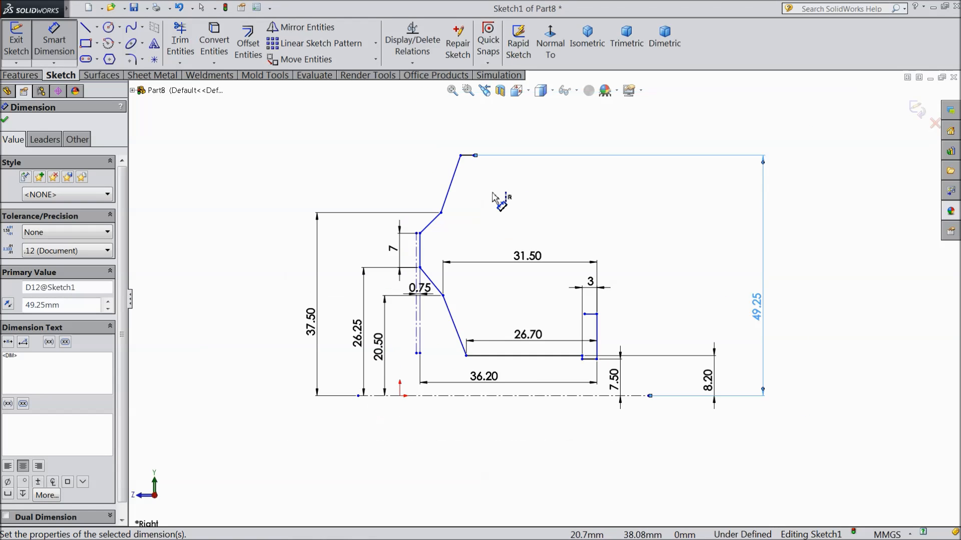
Step: Dimension the horizontal distance from the 7 mm vertical line to the corner between the upper sloped lines as 10 mm
scroll(493, 197, "down", 2)
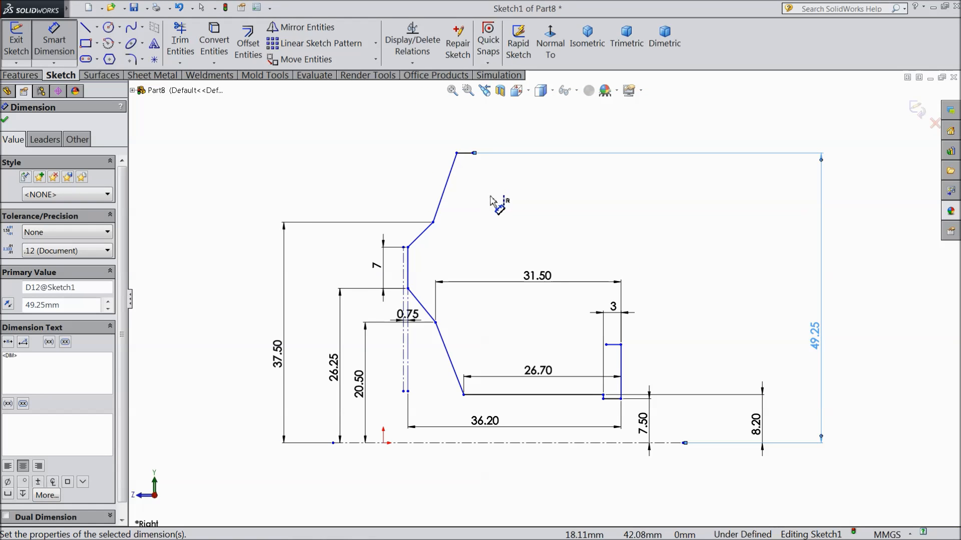
scroll(440, 196, "down", 2)
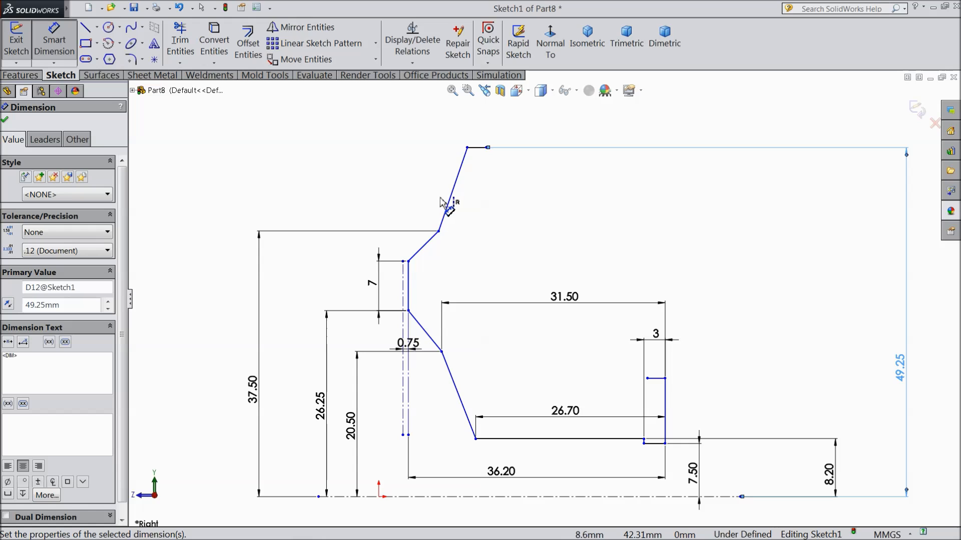
left_click(409, 272)
left_click(439, 231)
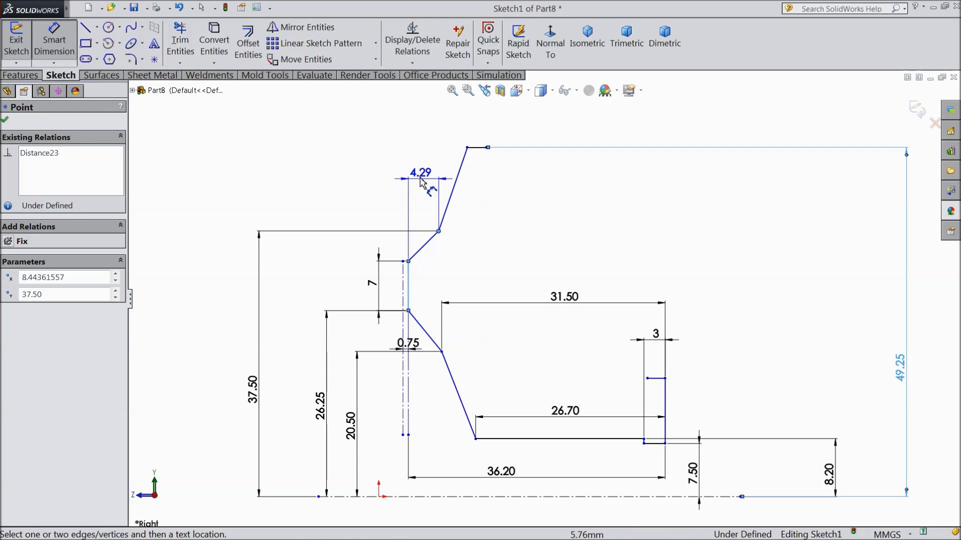
left_click(421, 179)
type("10")
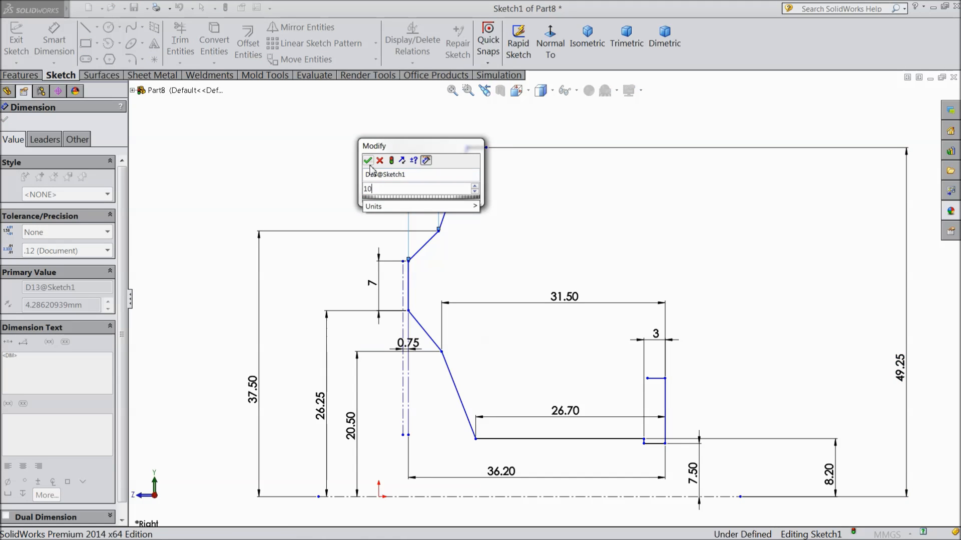
left_click(368, 160)
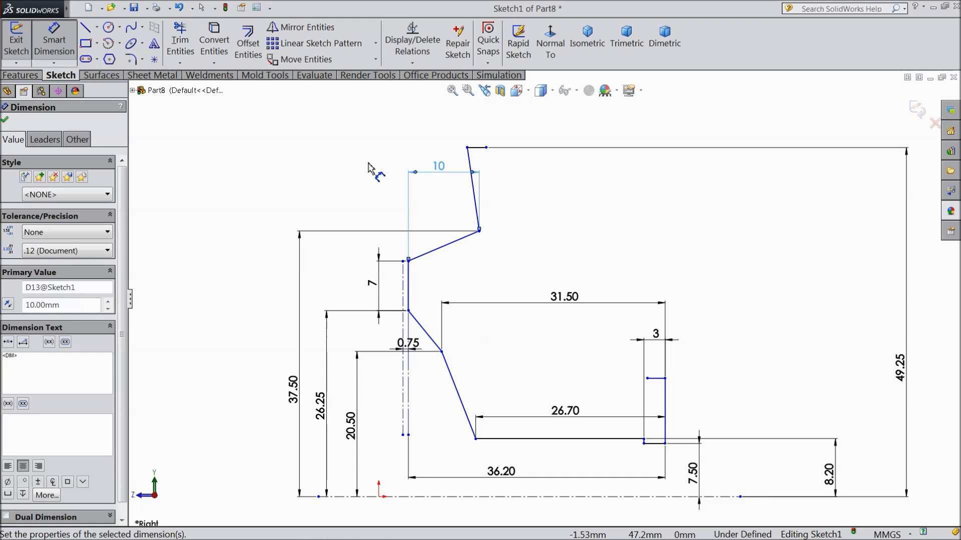
left_click(5, 121)
Step: Shift the short topmost line outward and draw an upward tangent arc of about 2.7 mm radius from its free end
left_click_drag(468, 150, 547, 150)
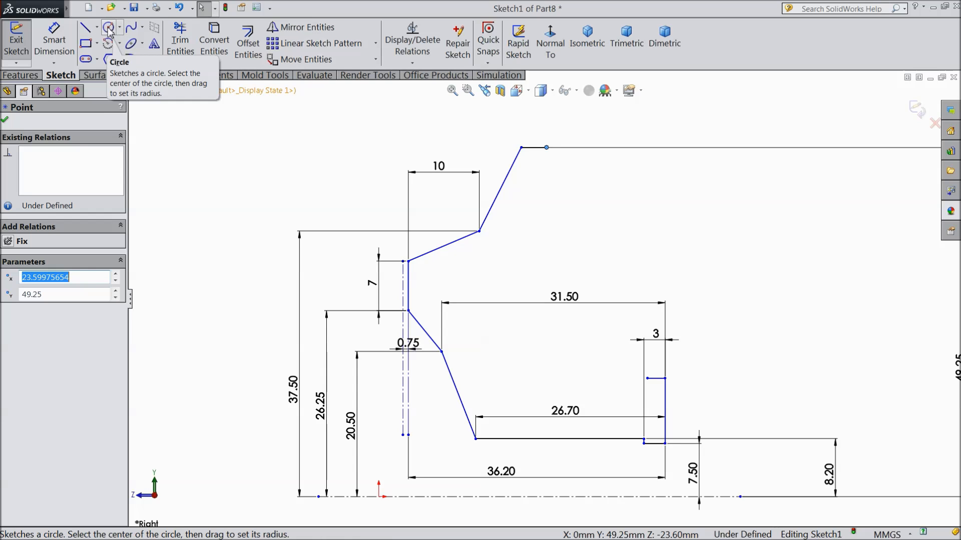
left_click(85, 27)
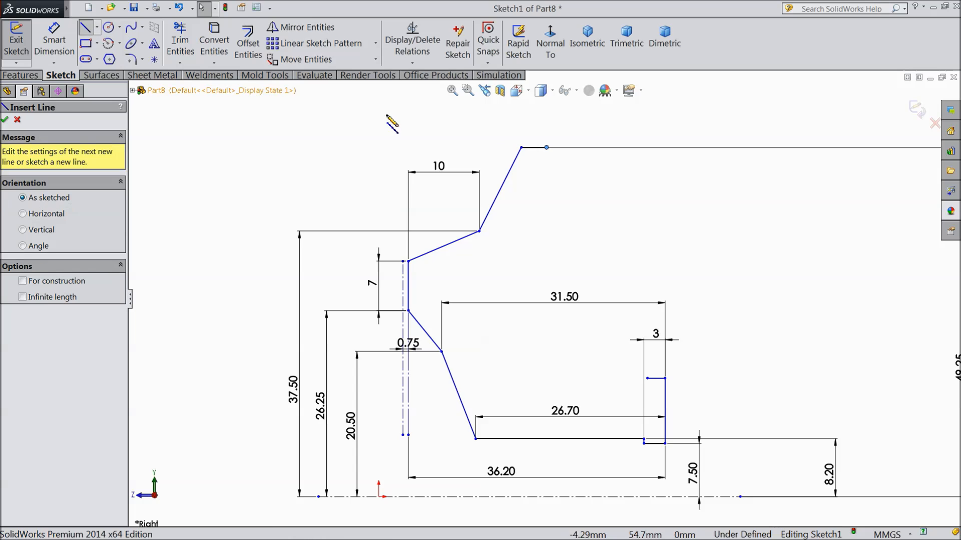
scroll(573, 145, "down", 3)
left_click(513, 195)
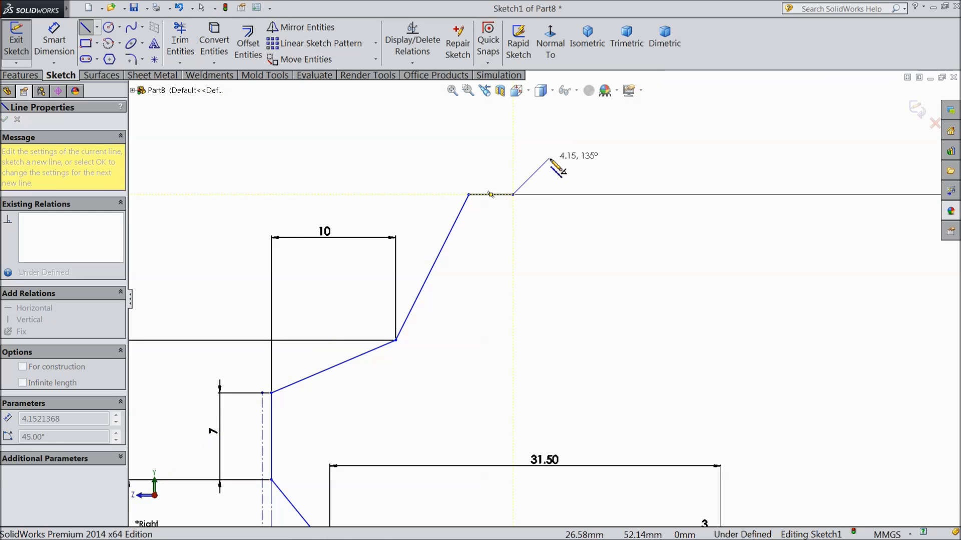
left_click(534, 134)
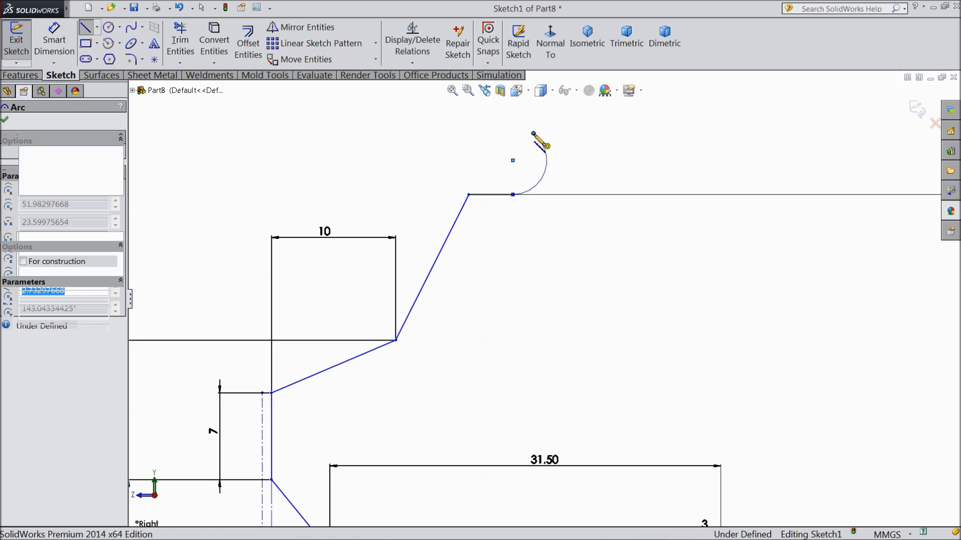
right_click(554, 110)
left_click(580, 118)
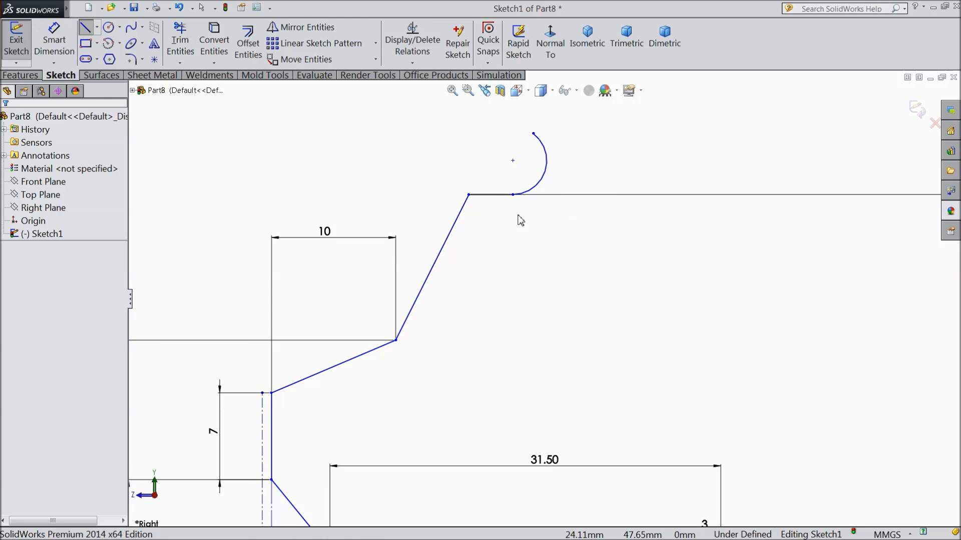
Step: Dimension the height of the arc's free end above the horizontal centerline as 56.5 mm
left_click(61, 41)
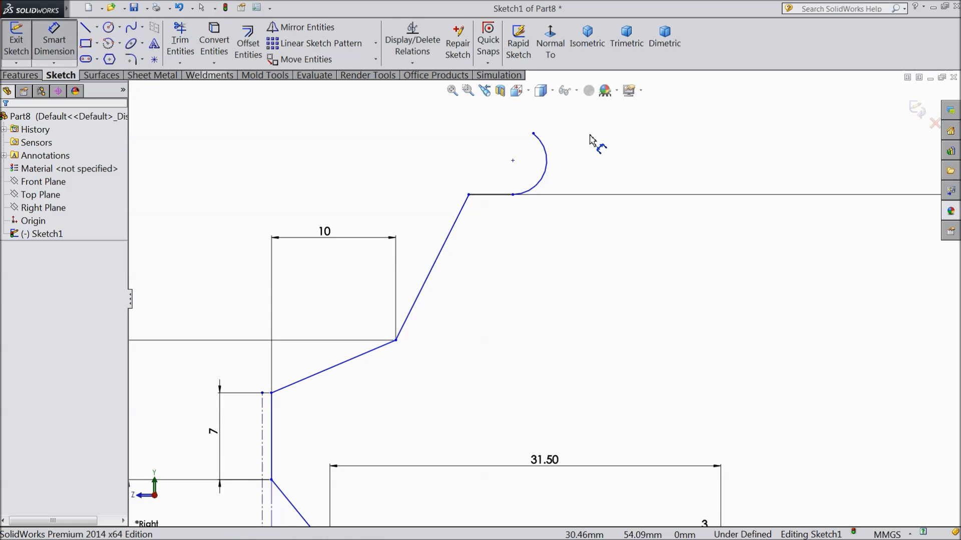
left_click(533, 134)
key("f")
scroll(628, 231, "up", 1)
scroll(611, 386, "down", 2)
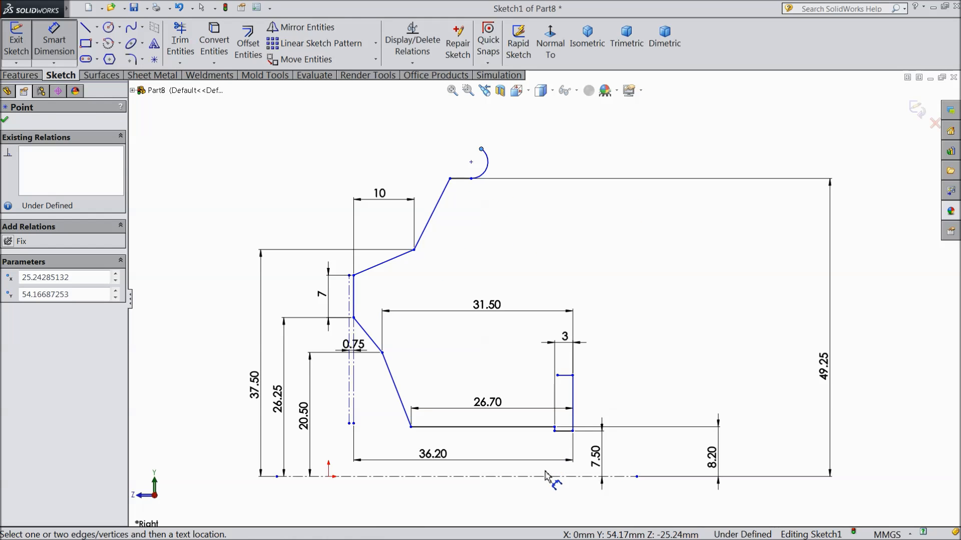
left_click(545, 477)
left_click(876, 356)
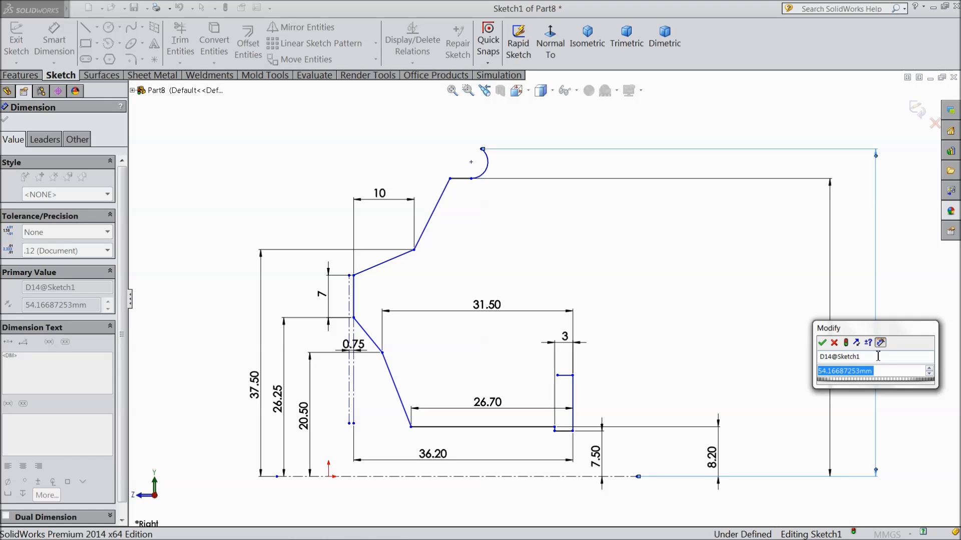
type("56.5")
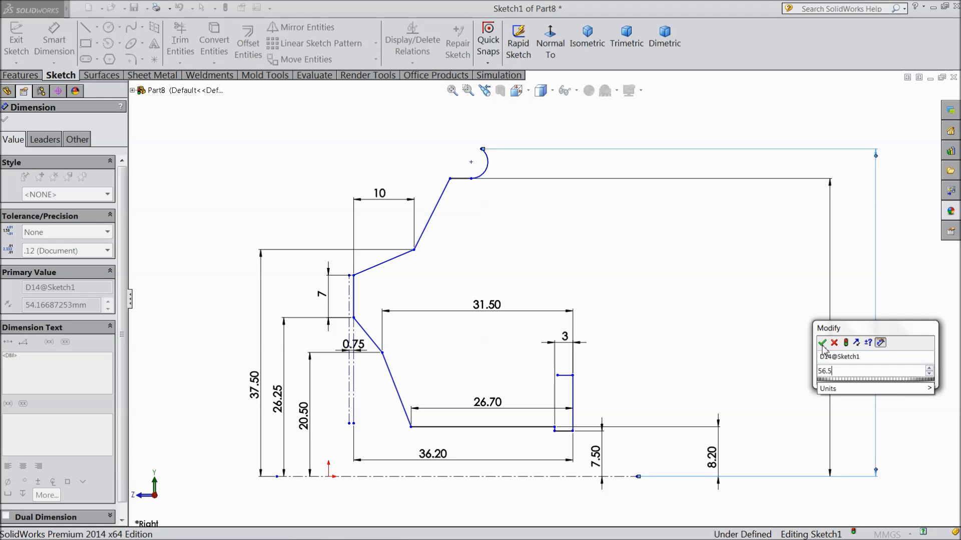
left_click(822, 344)
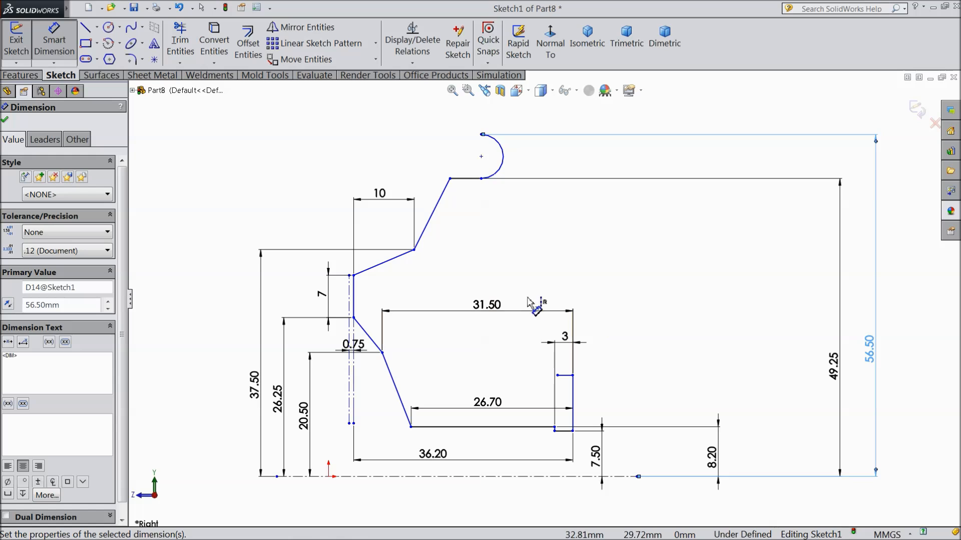
left_click(5, 122)
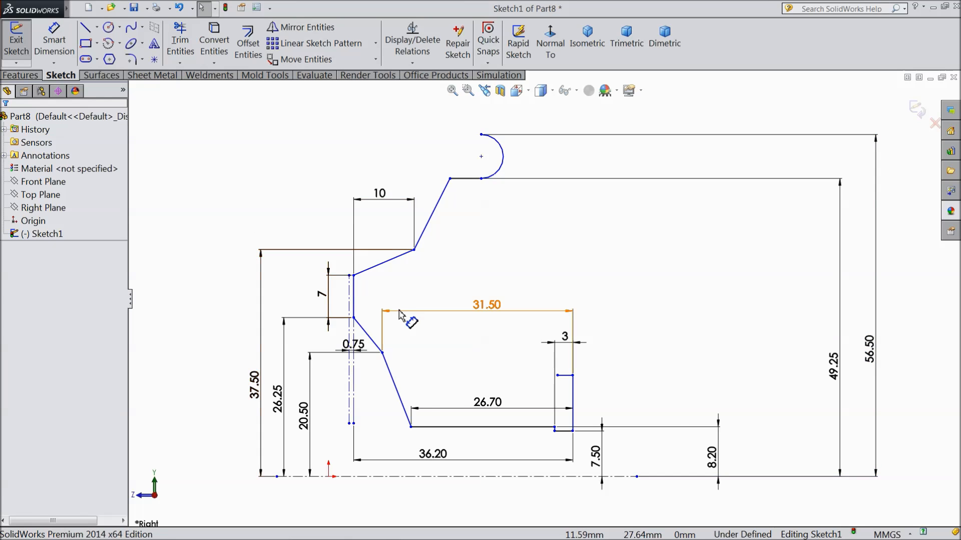
Step: Move the short horizontal end line below the 3 mm step, about 3.5 mm above the centerline, and shift the 36.20 dimension below the centerline
scroll(554, 281, "up", 2)
scroll(453, 387, "down", 2)
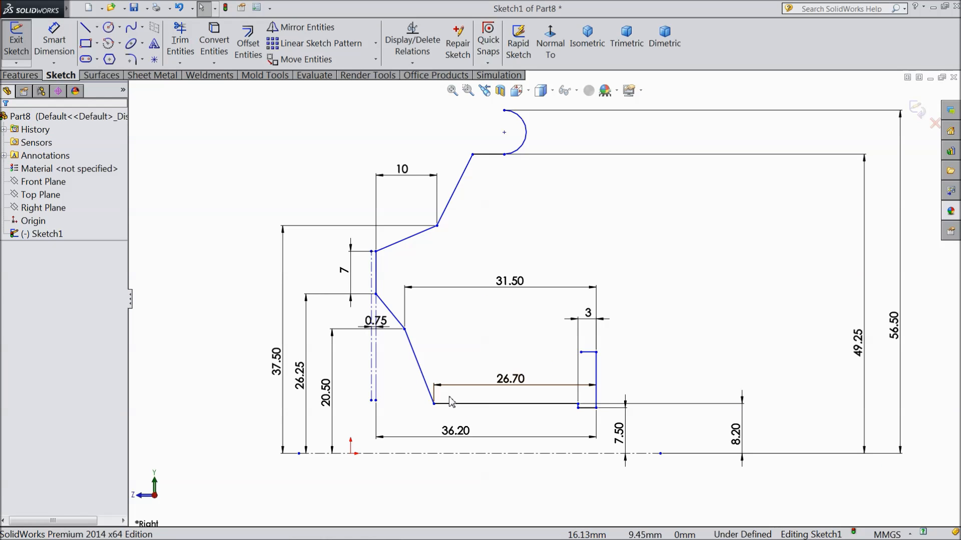
scroll(452, 406, "up", 2)
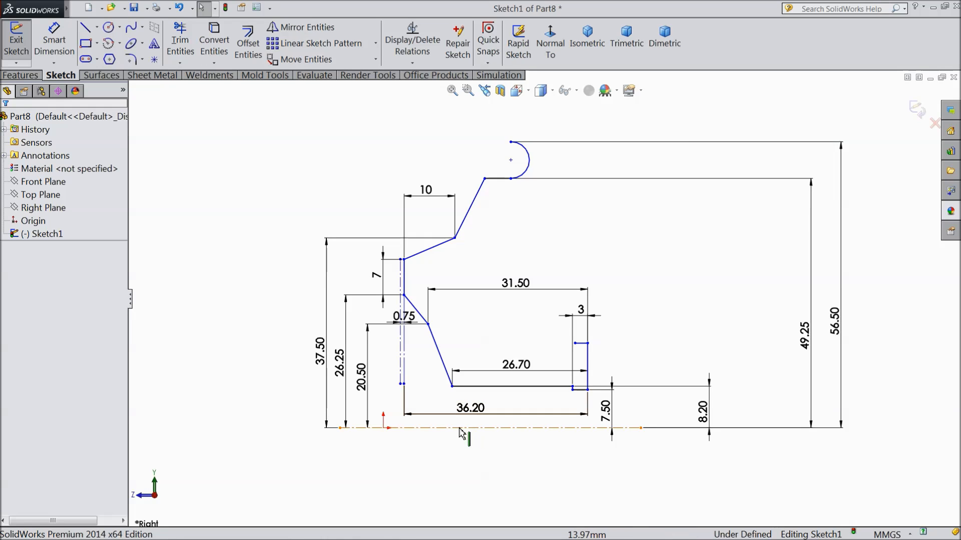
scroll(528, 412, "down", 1)
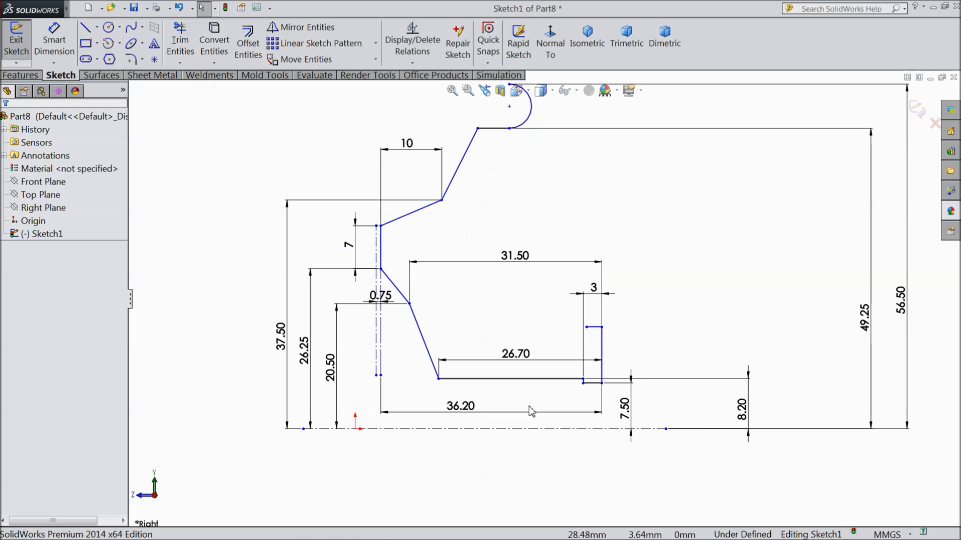
scroll(544, 403, "down", 2)
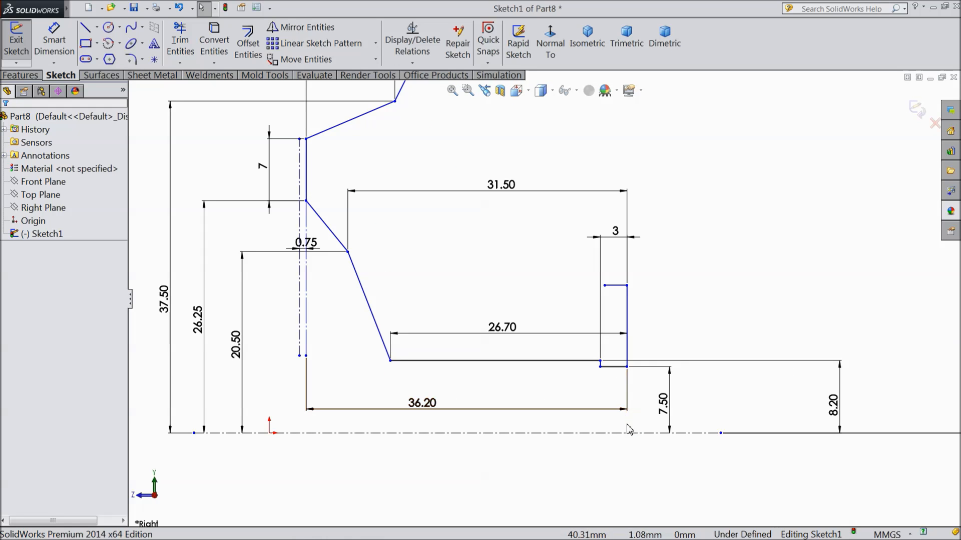
left_click_drag(627, 286, 627, 408)
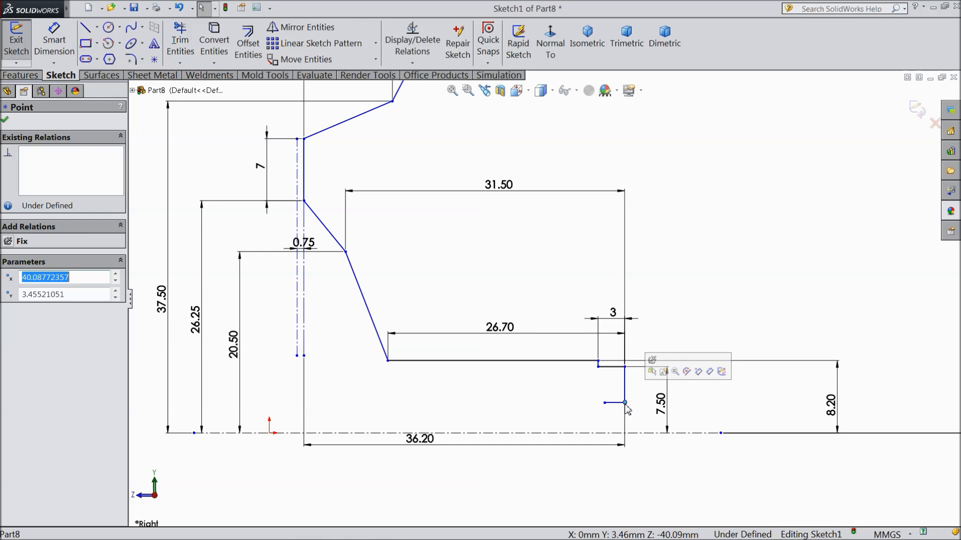
left_click_drag(428, 444, 428, 469)
left_click(54, 39)
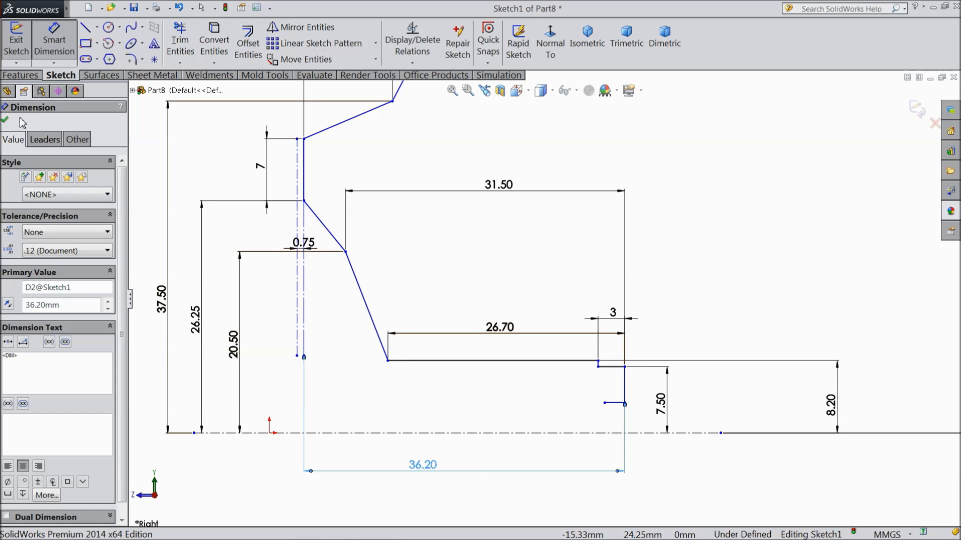
left_click(4, 121)
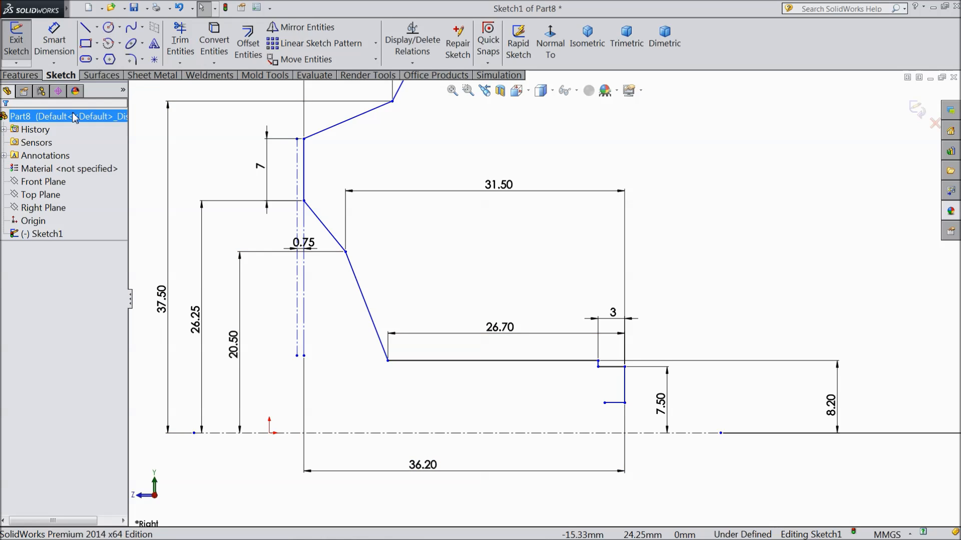
Step: Offset the profile chain, from the long lower horizontal line up through the top arc, by 1.5 mm in the reversed direction
scroll(489, 311, "up", 1)
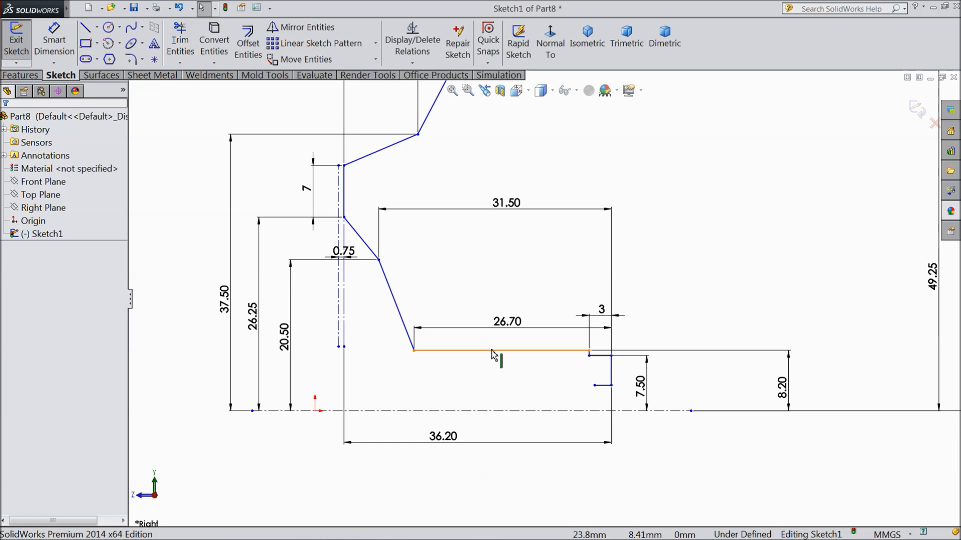
left_click(490, 352)
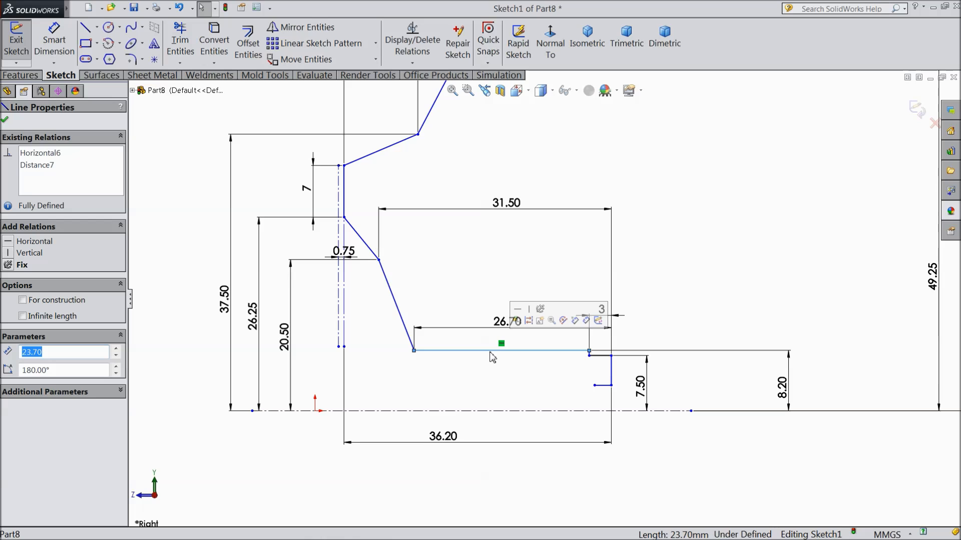
left_click(403, 324, "ctrl")
left_click(360, 239, "ctrl")
left_click(345, 200, "ctrl")
left_click(371, 154, "ctrl")
left_click(425, 125, "ctrl")
key("f")
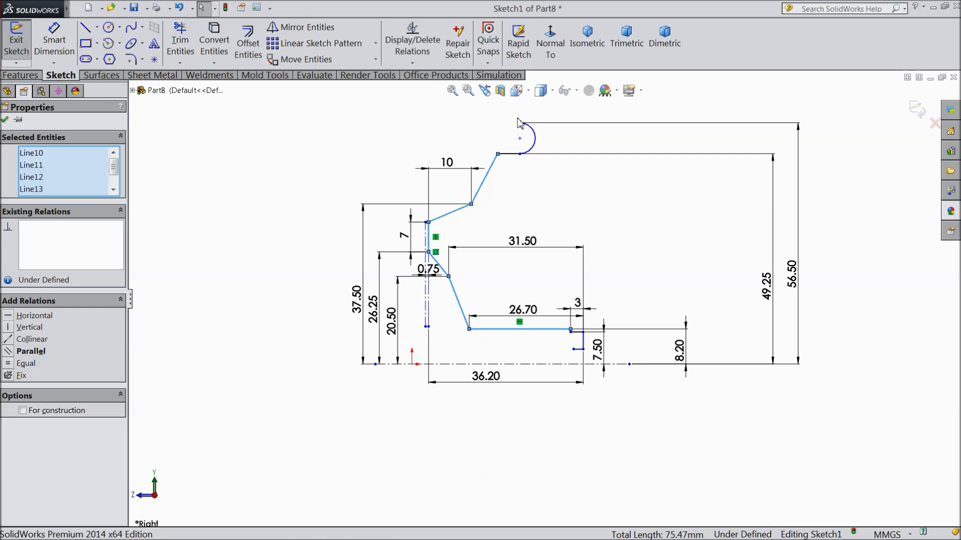
left_click(511, 168, "ctrl")
left_click(539, 159, "ctrl")
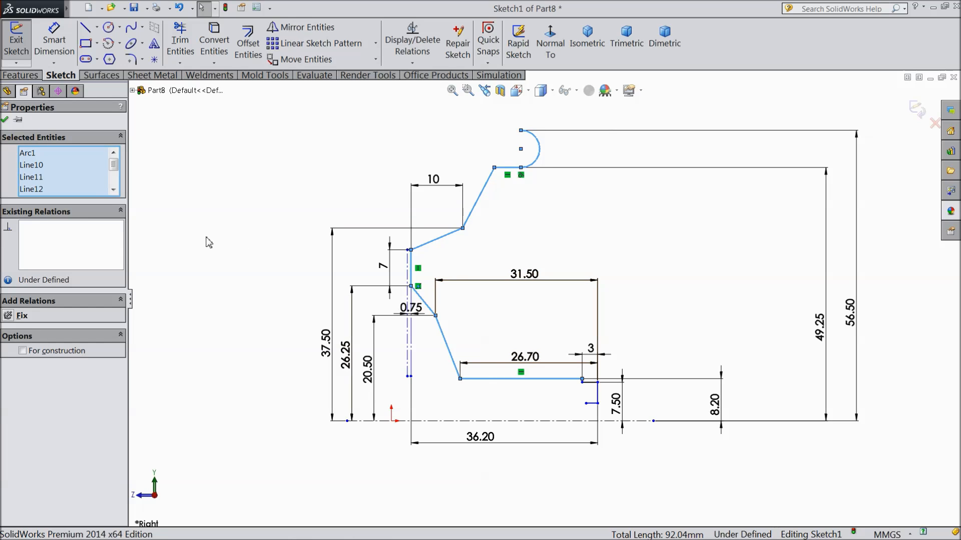
left_click(249, 50)
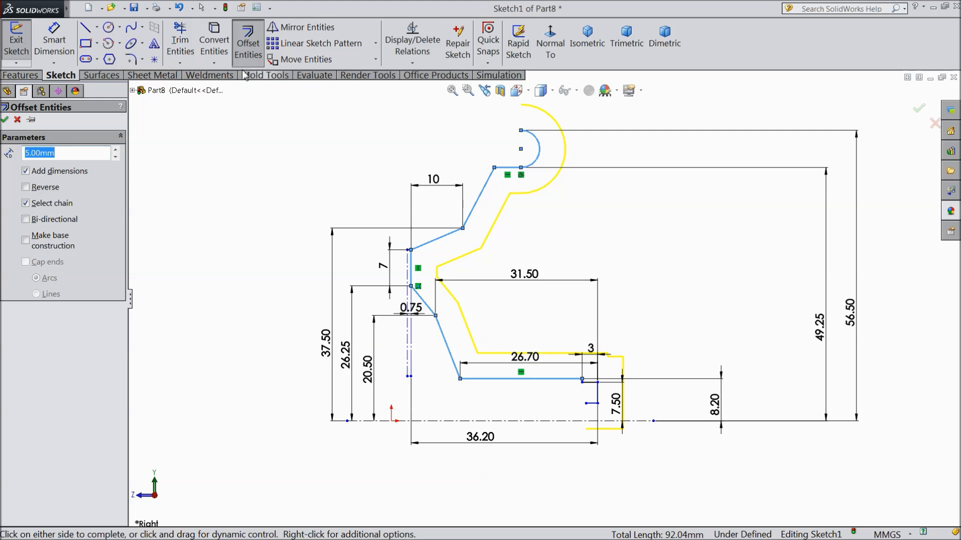
left_click(26, 187)
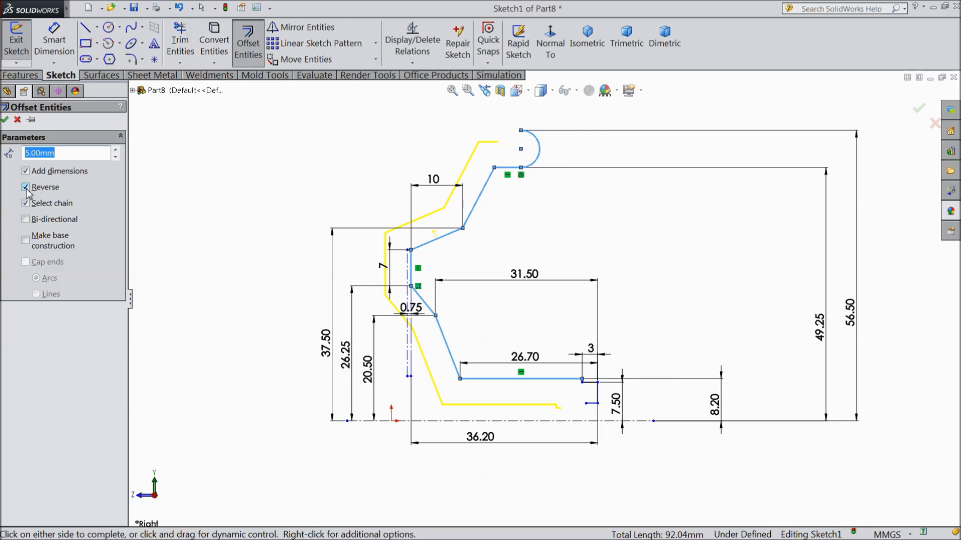
type("1.5")
key("Return")
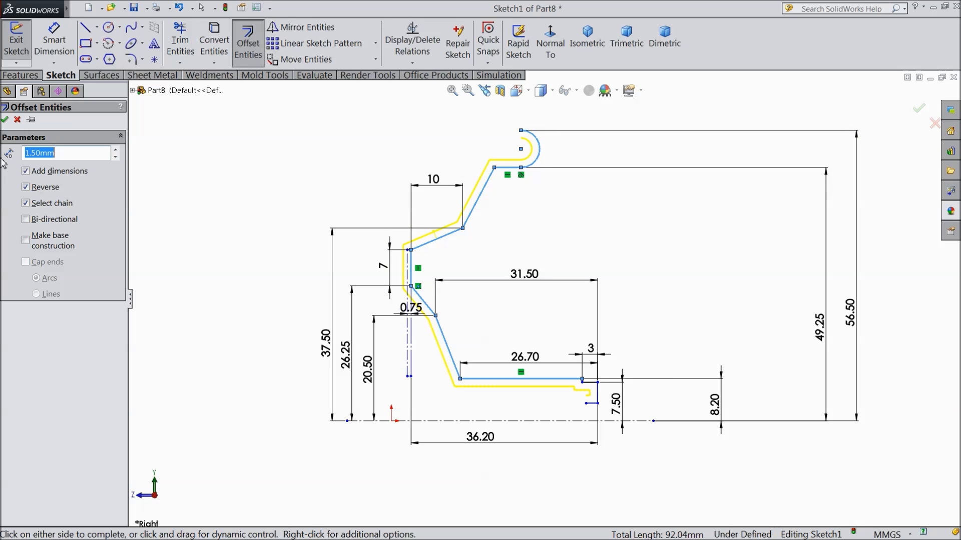
left_click(6, 119)
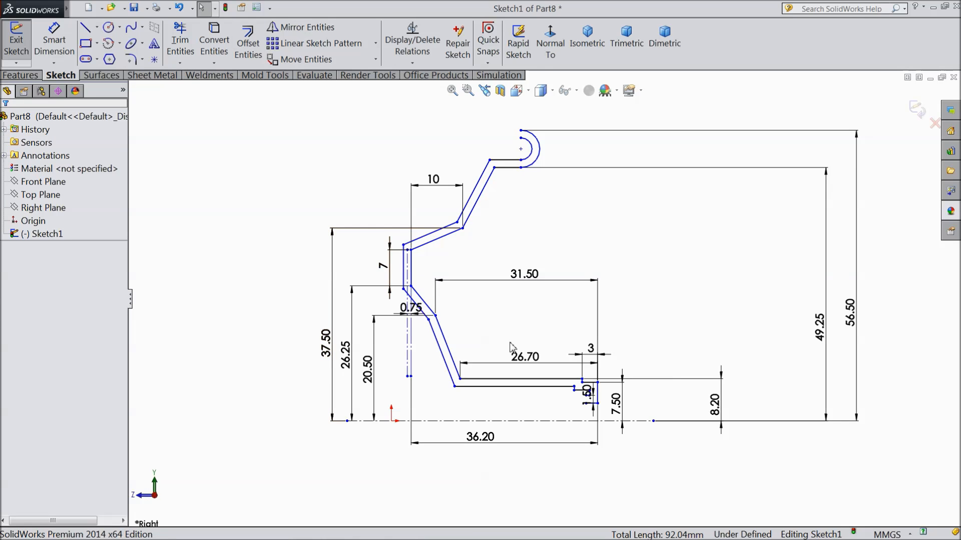
Step: Delete the three surplus offset segments inside the stepped end: the short lower horizontal, the vertical, and the 3 mm horizontal line
scroll(505, 368, "down", 2)
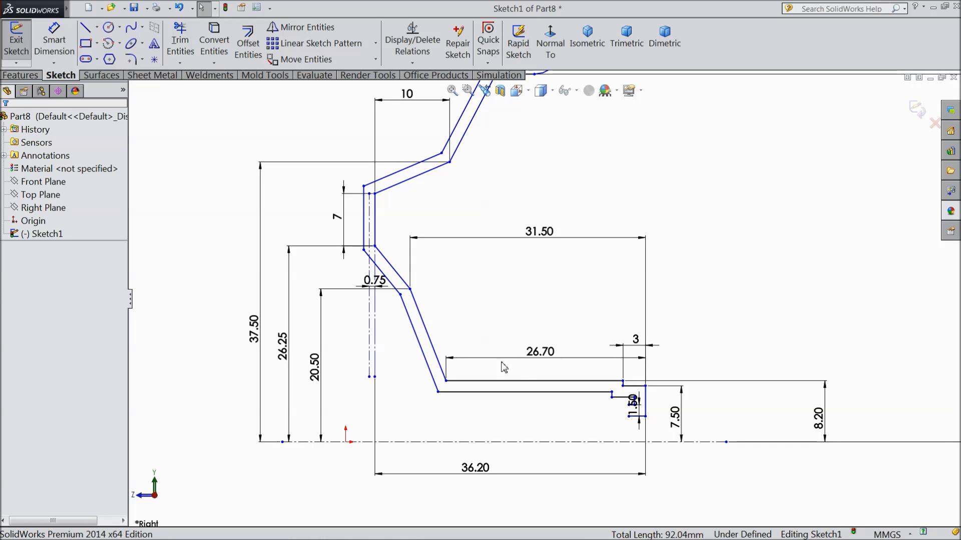
scroll(639, 415, "down", 4)
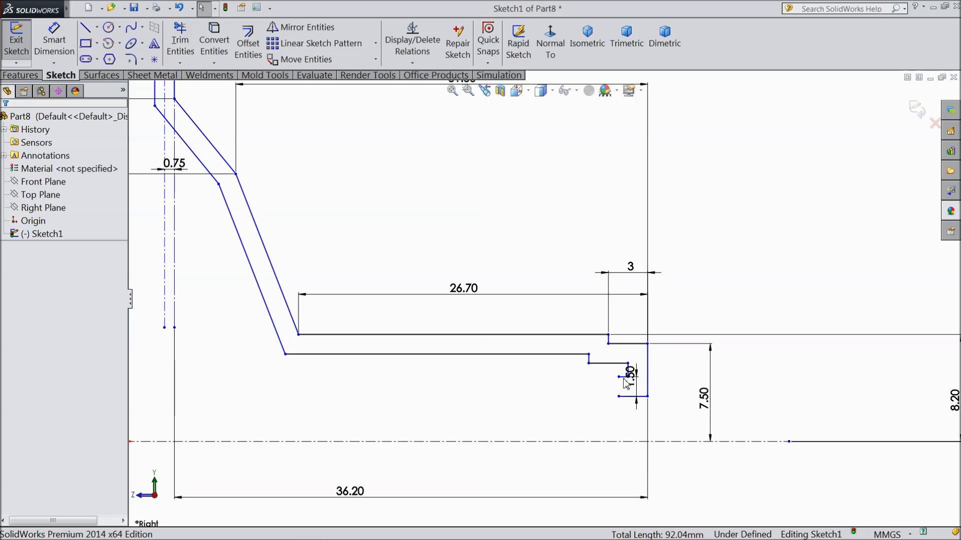
scroll(576, 380, "down", 2)
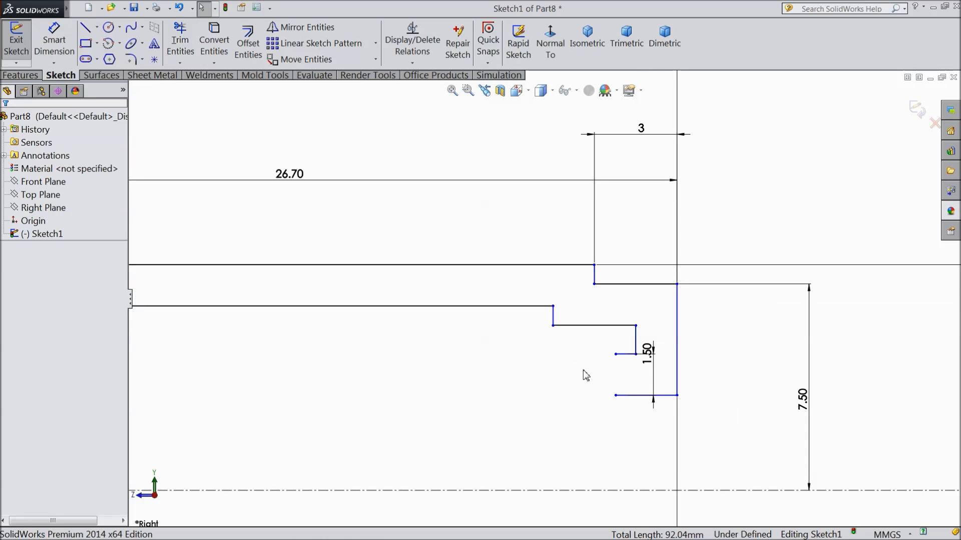
left_click(626, 356)
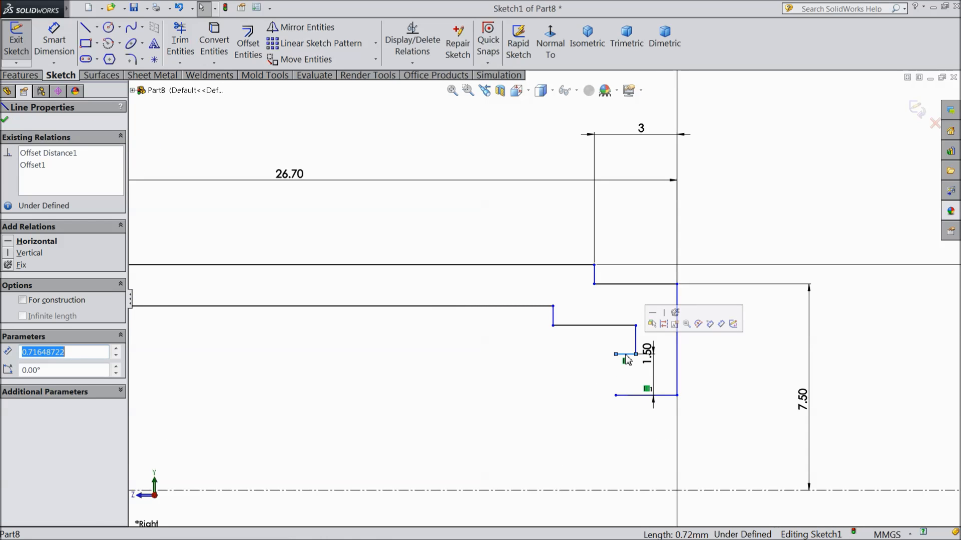
key("Delete")
left_click(636, 344)
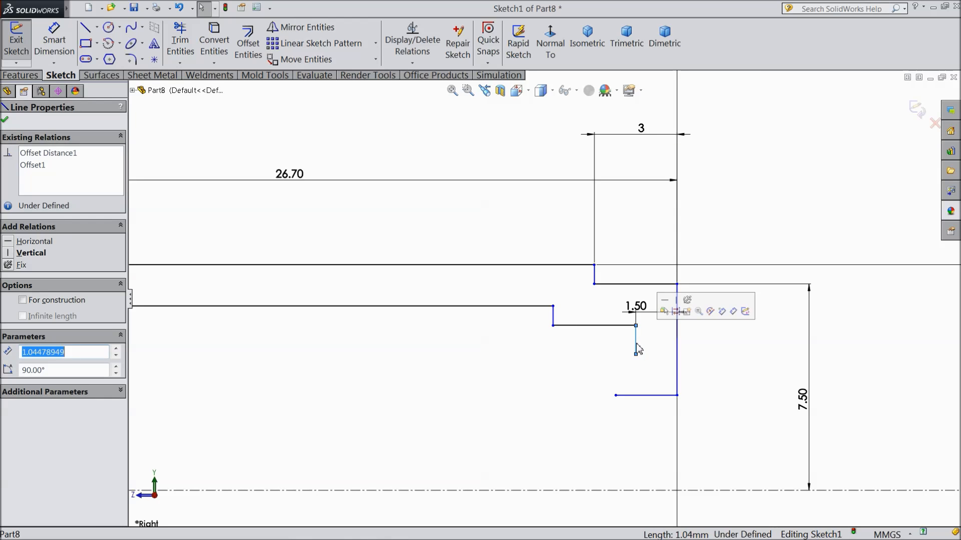
key("Delete")
left_click(608, 325)
key("Delete")
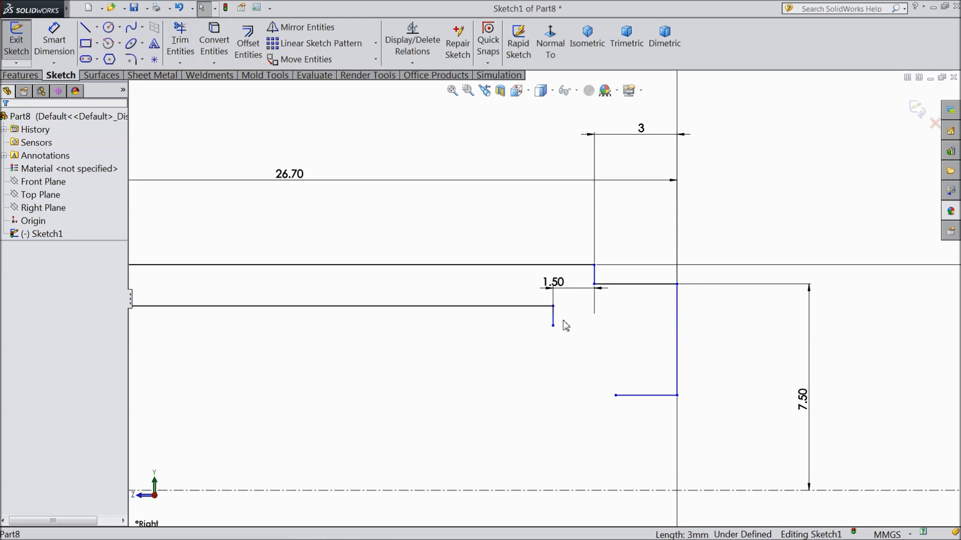
Step: Close the stepped end by extending the offset's short vertical downward and drawing a horizontal line about 2.28 mm long to the open endpoint
left_click(86, 27)
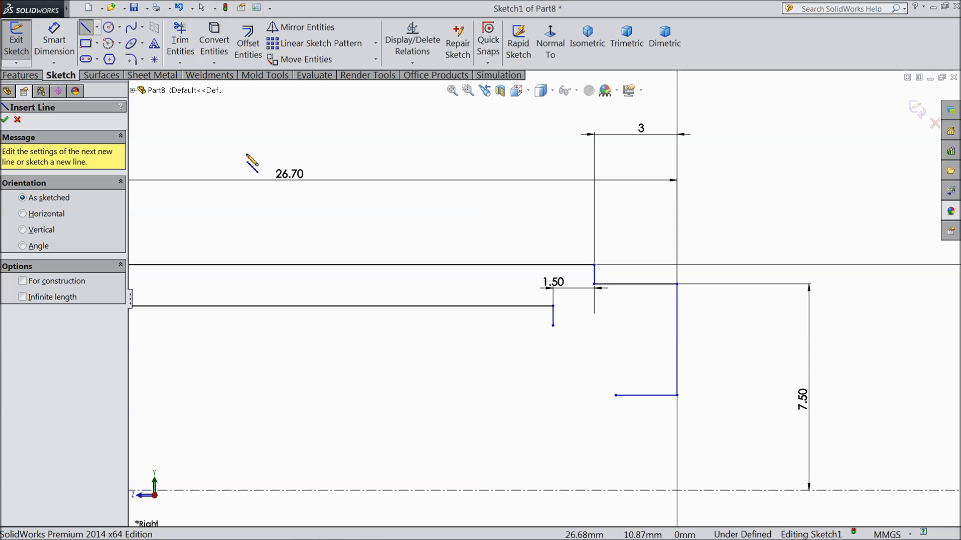
left_click(553, 325)
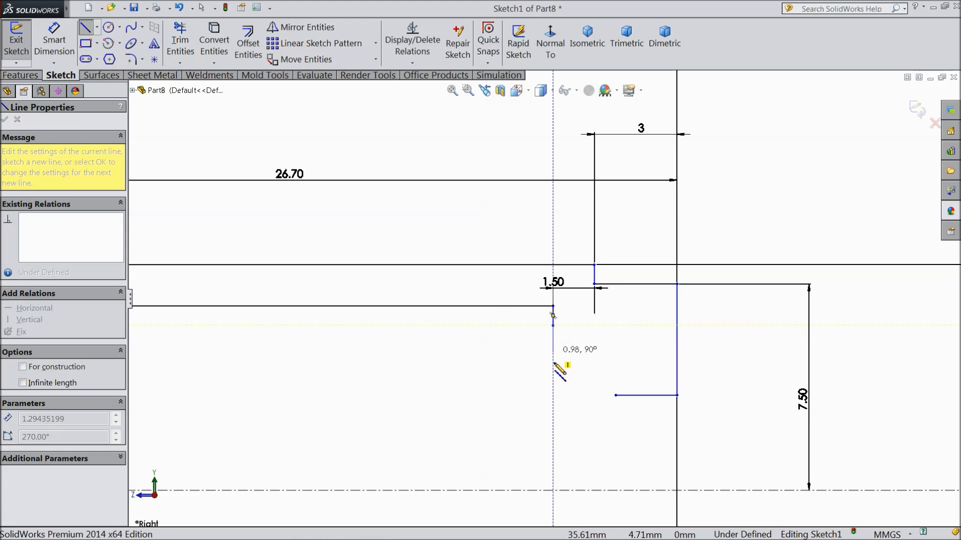
left_click(553, 396)
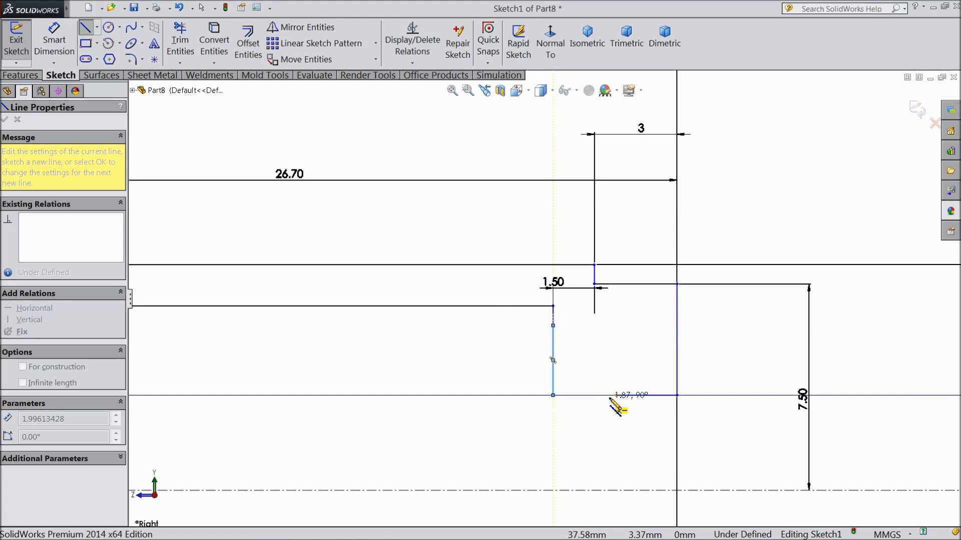
left_click(616, 395)
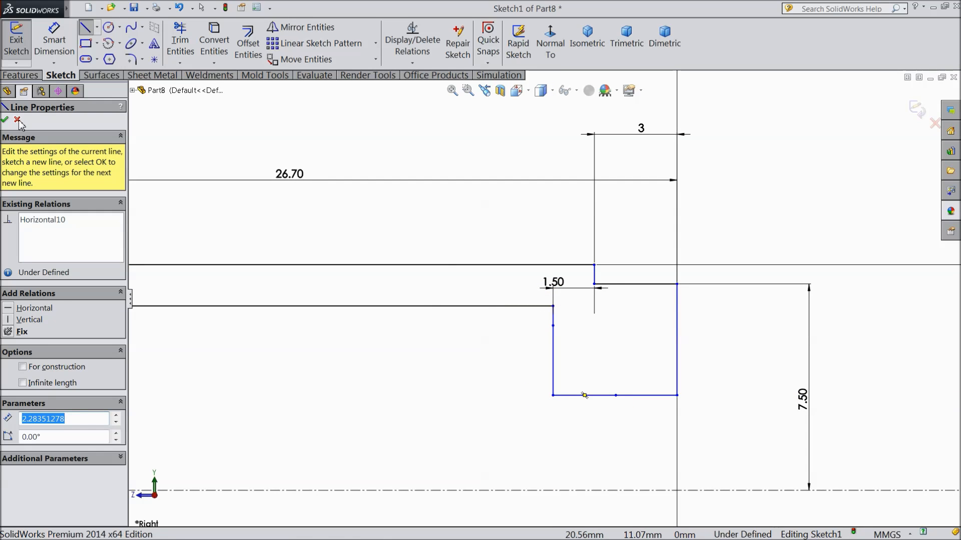
Step: Close the top of the rim profile with a 1.5 mm vertical line joining the free ends of the two arcs
scroll(467, 286, "up", 10)
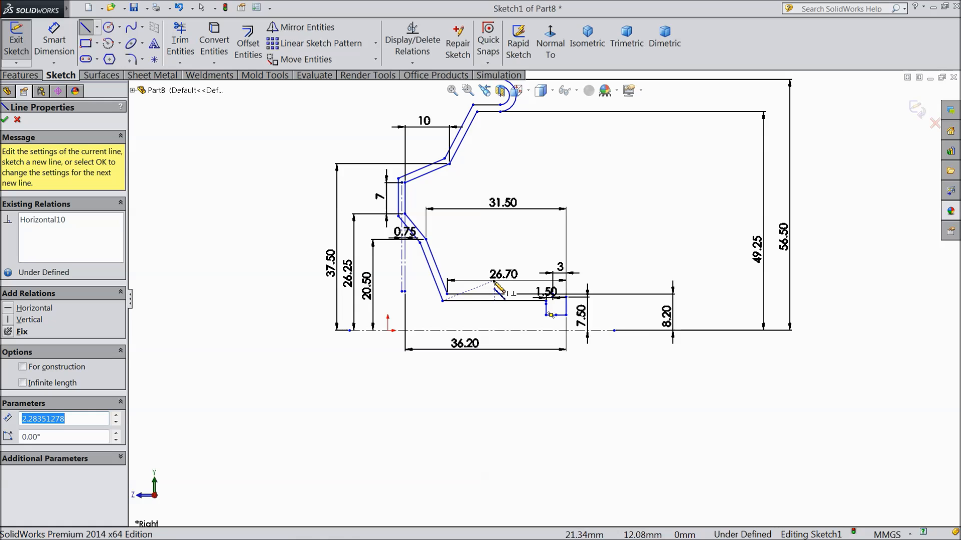
scroll(512, 148, "down", 5)
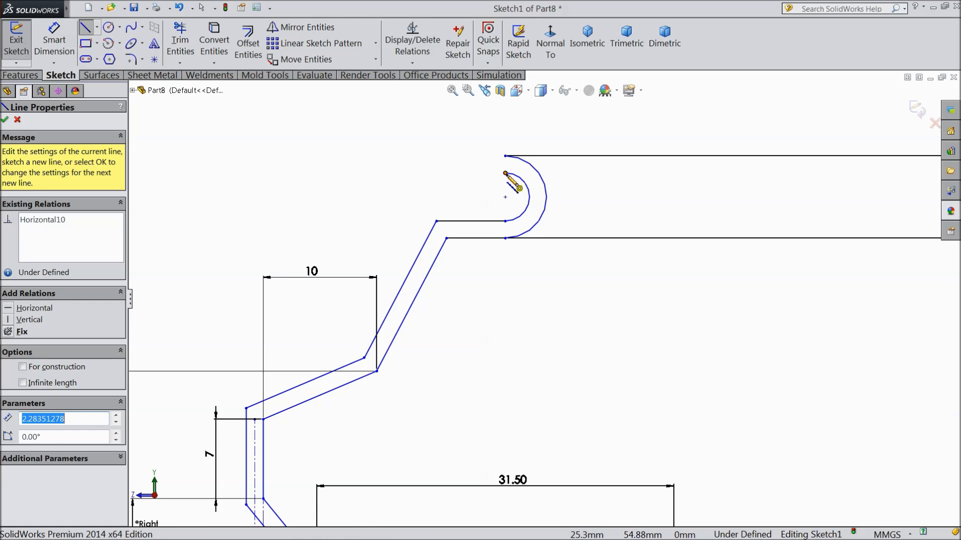
left_click(505, 173)
left_click(506, 157)
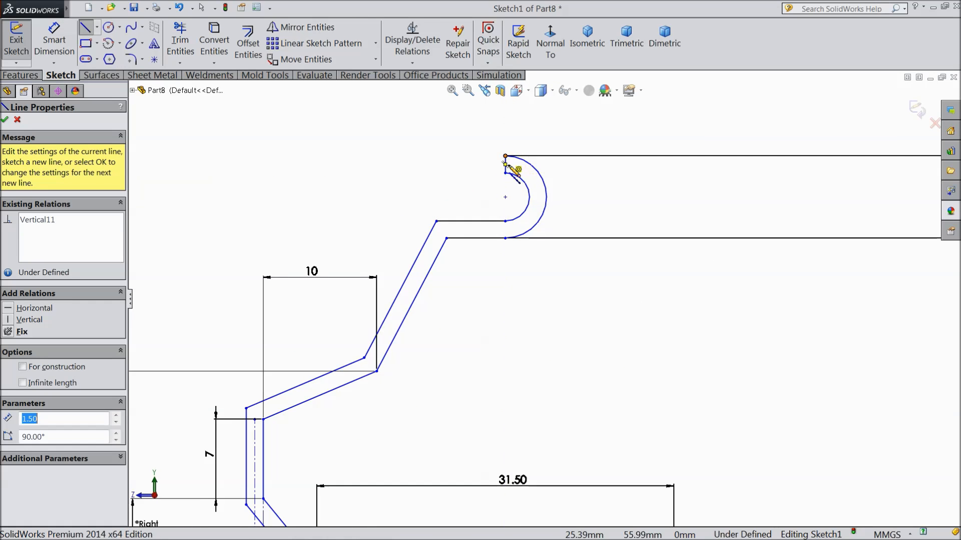
right_click(567, 194)
left_click(583, 142)
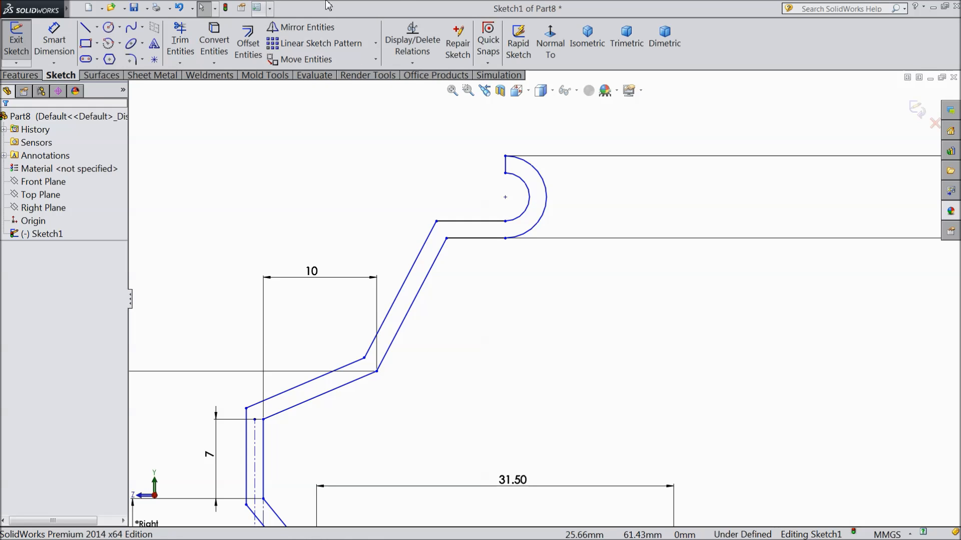
Step: Fillet the inner and outer corners at both ends of the upper steep slanted section with a 2 mm radius
left_click(130, 60)
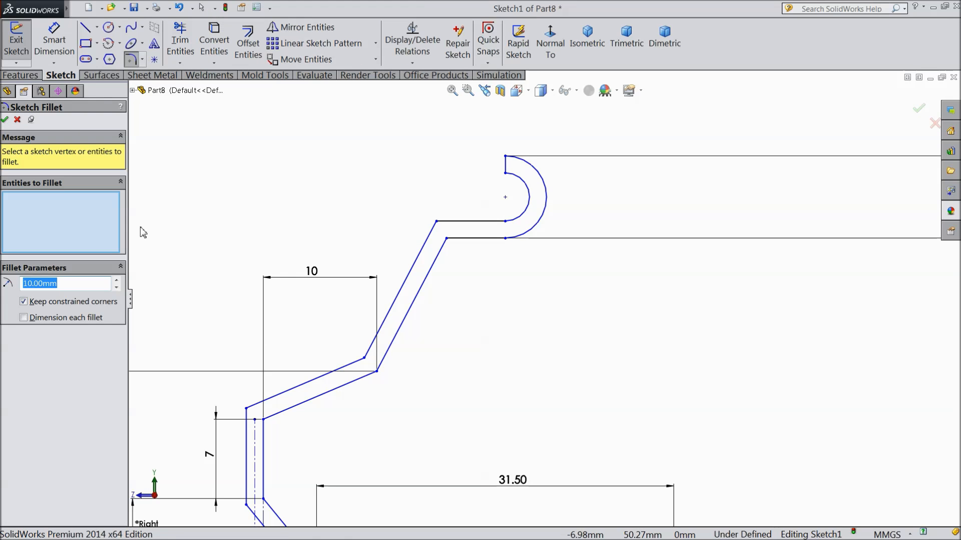
type("2")
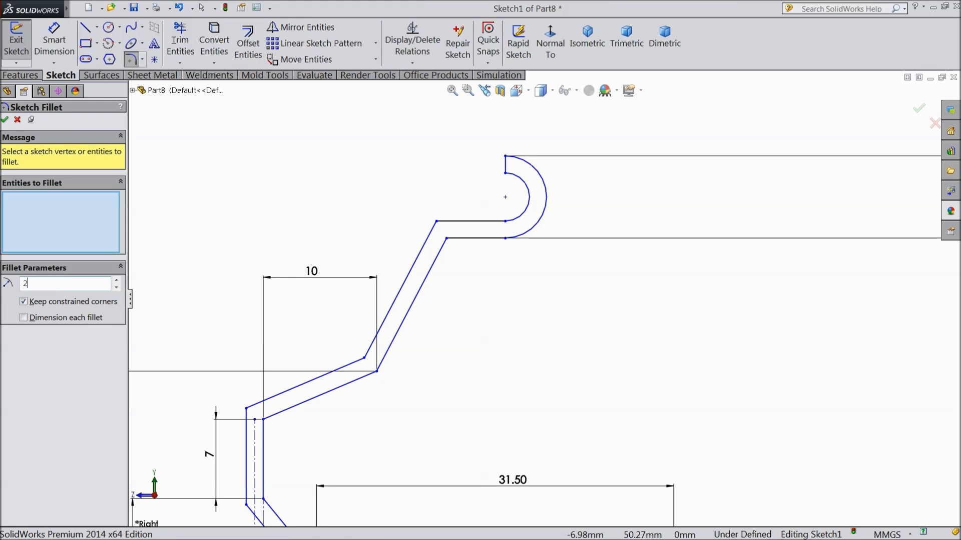
left_click(447, 240)
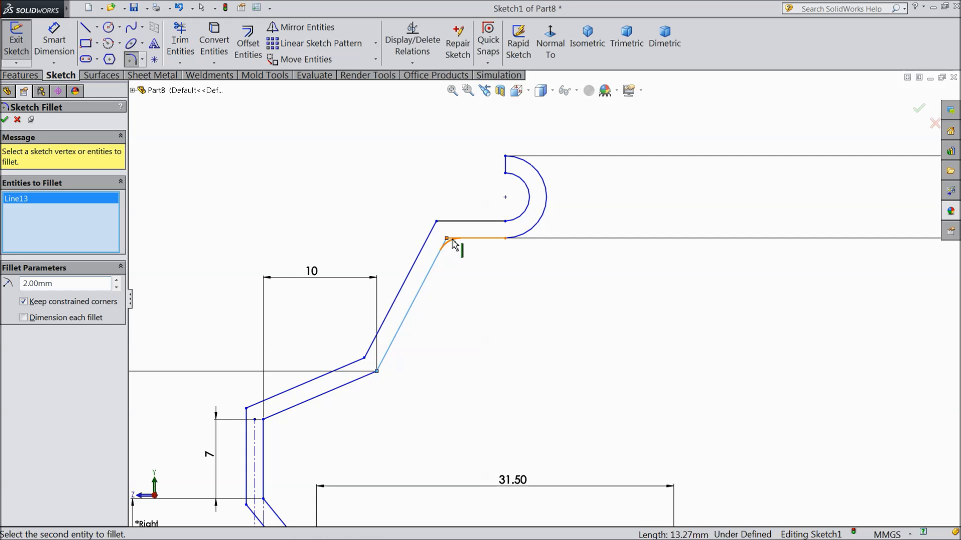
left_click(436, 221)
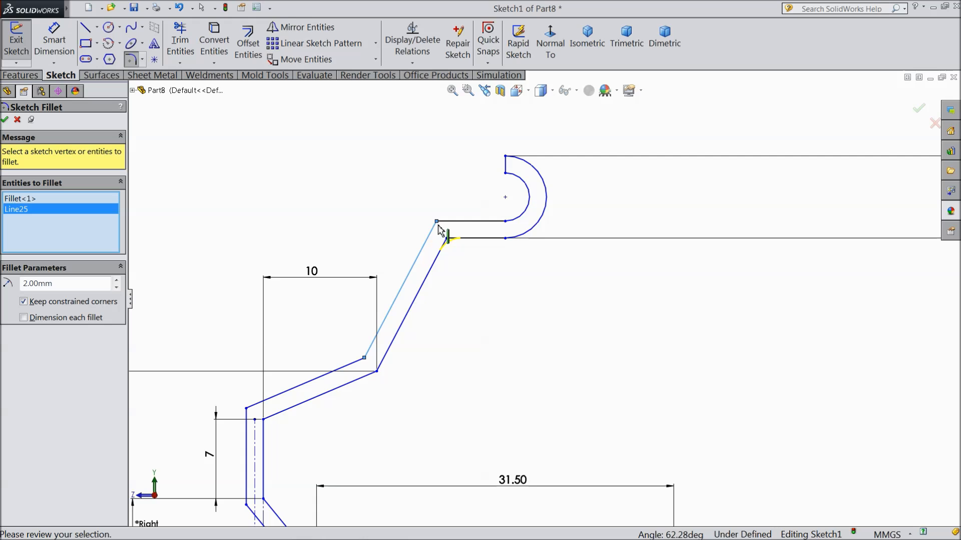
left_click(376, 372)
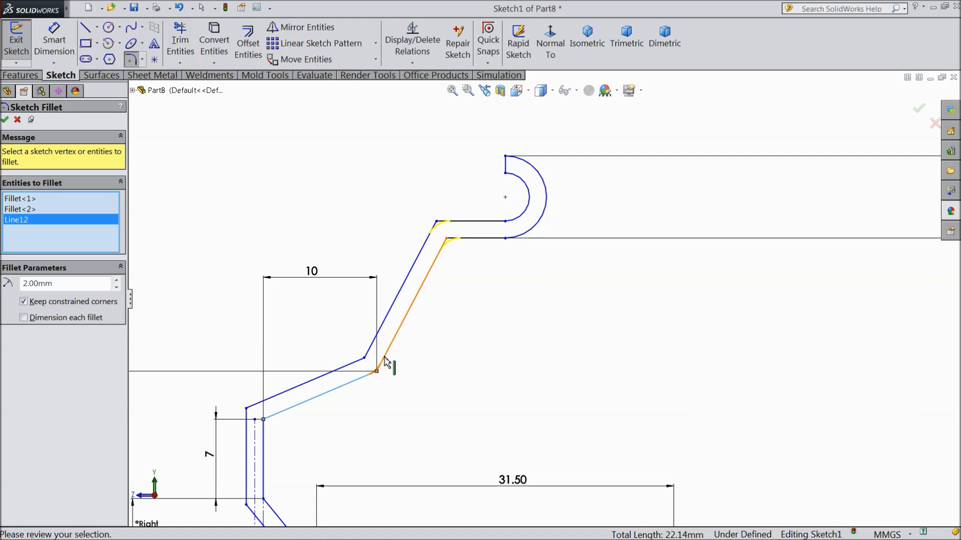
left_click(359, 362)
left_click(367, 351)
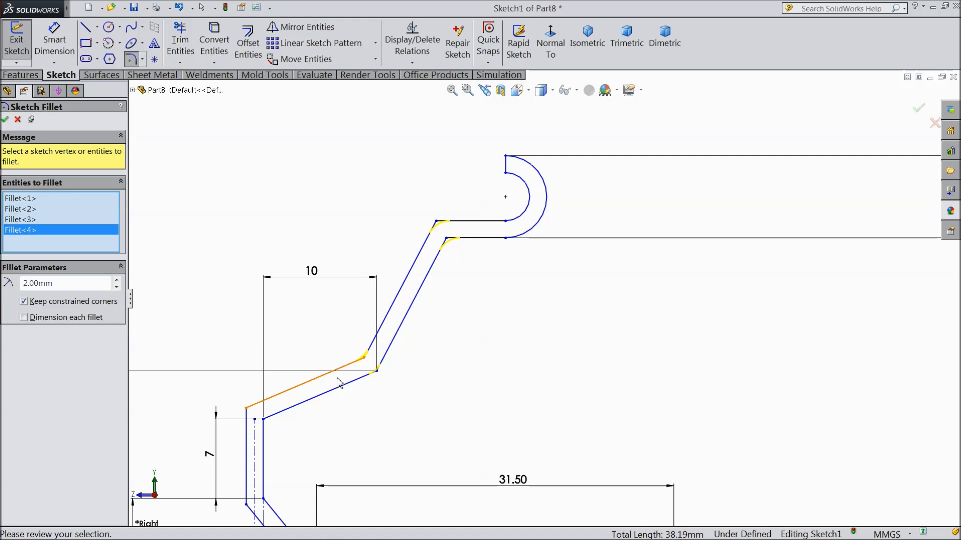
Step: Fillet the inner and outer corners above the 7 mm vertical section with the same 2 mm radius and apply all the fillets
left_click(273, 416)
left_click(264, 434)
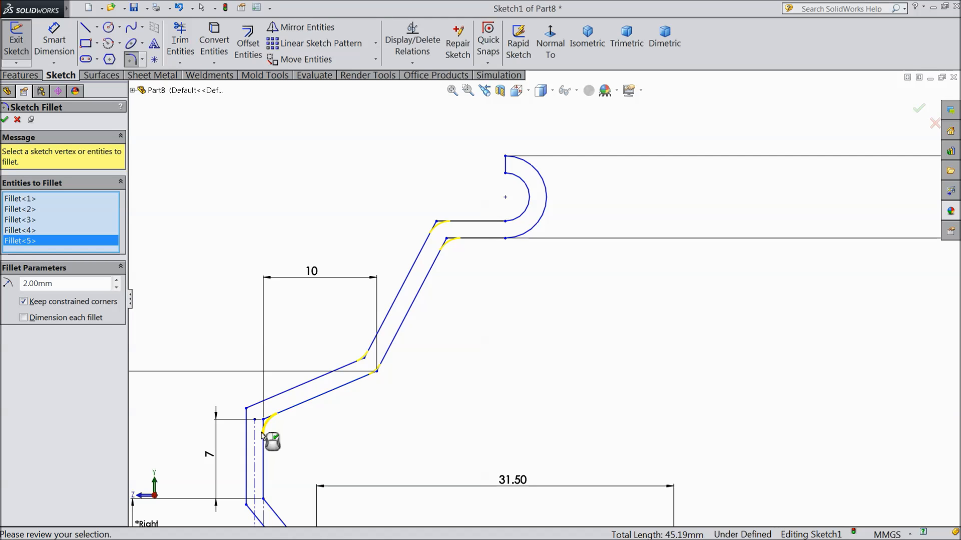
left_click(252, 411)
left_click(246, 427)
scroll(300, 421, "up", 3)
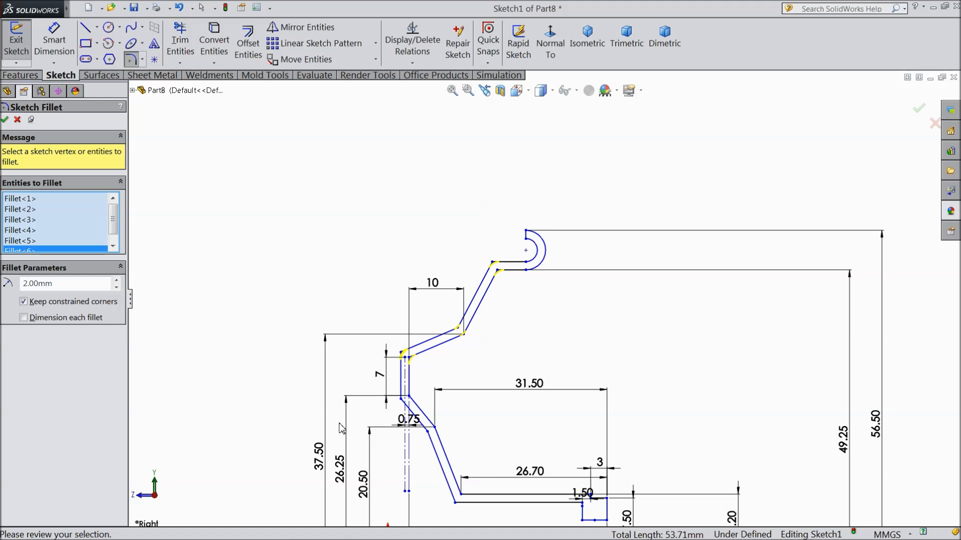
scroll(473, 429, "down", 3)
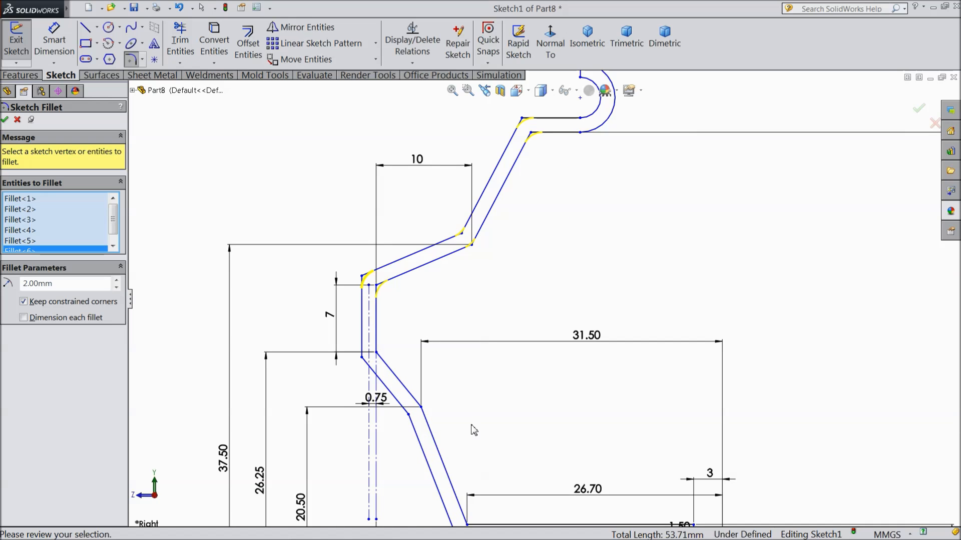
left_click(5, 120)
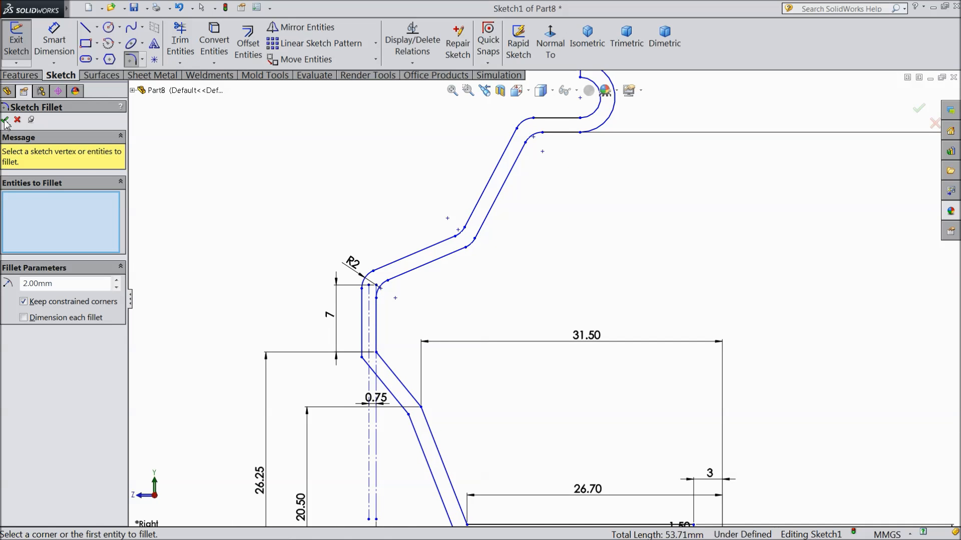
left_click(5, 121)
Step: Dimension the height of the stepped end's bottom line above the horizontal centerline
scroll(330, 270, "up", 3)
scroll(523, 355, "down", 2)
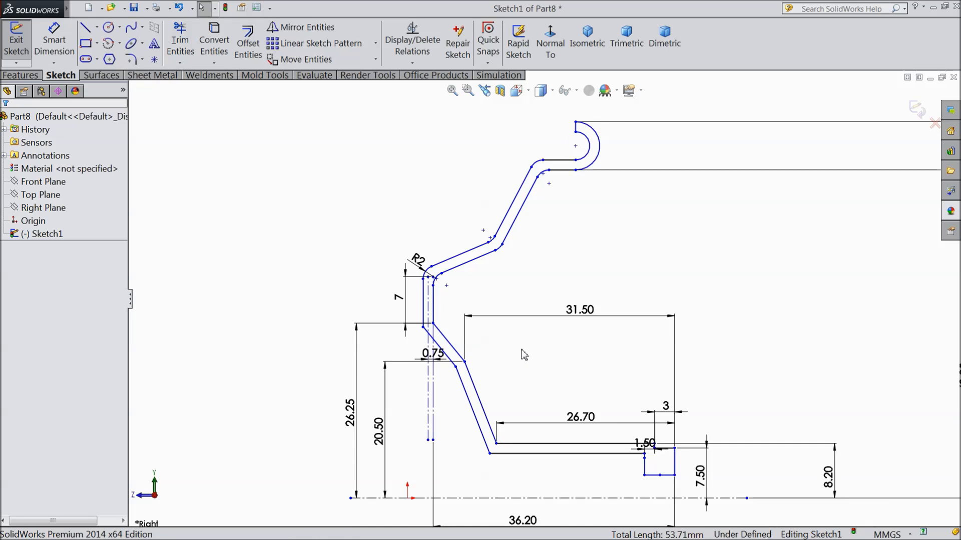
scroll(524, 354, "down", 1)
scroll(517, 352, "up", 2)
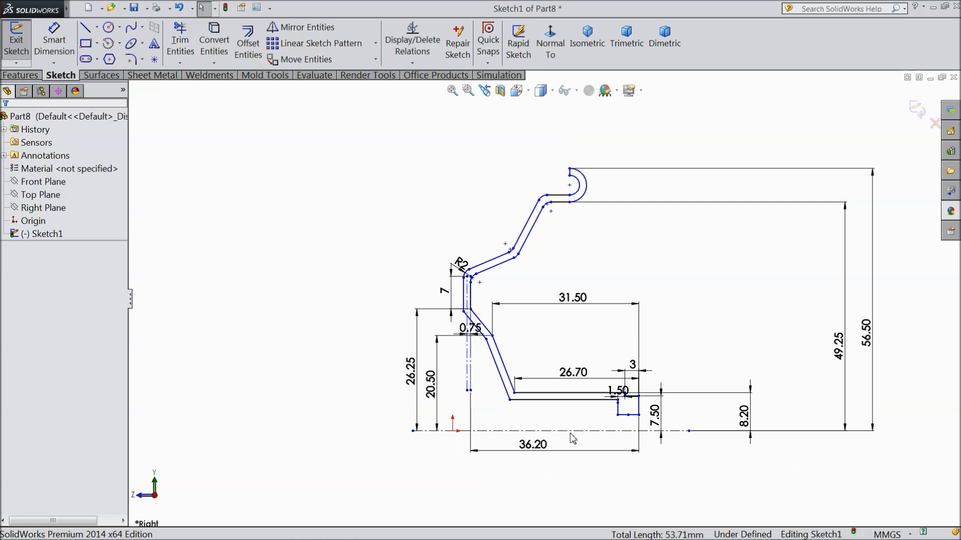
scroll(558, 403, "down", 2)
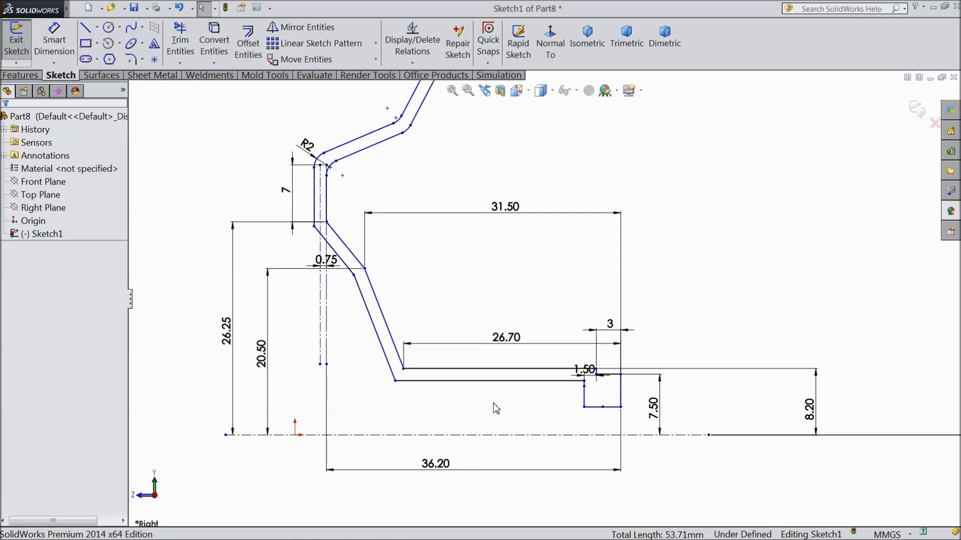
left_click(54, 40)
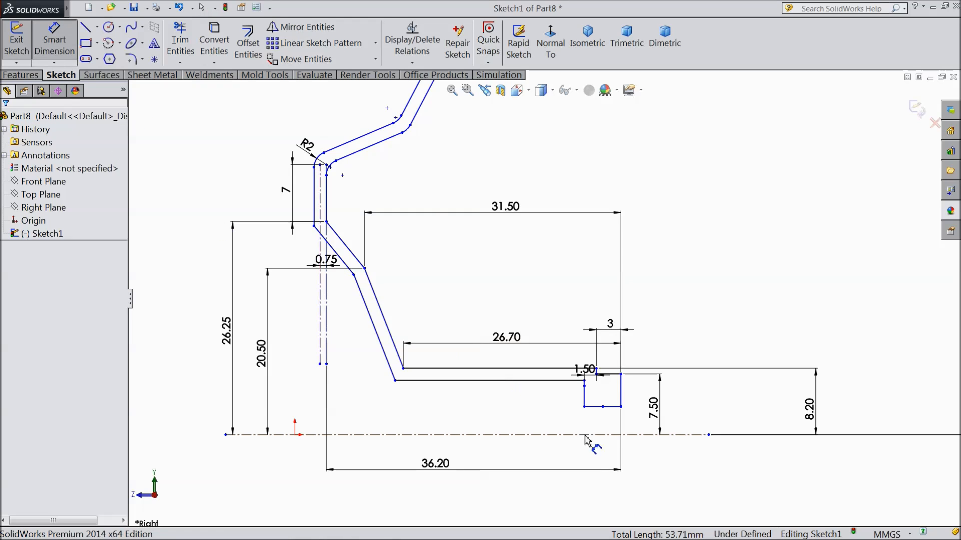
scroll(614, 444, "down", 2)
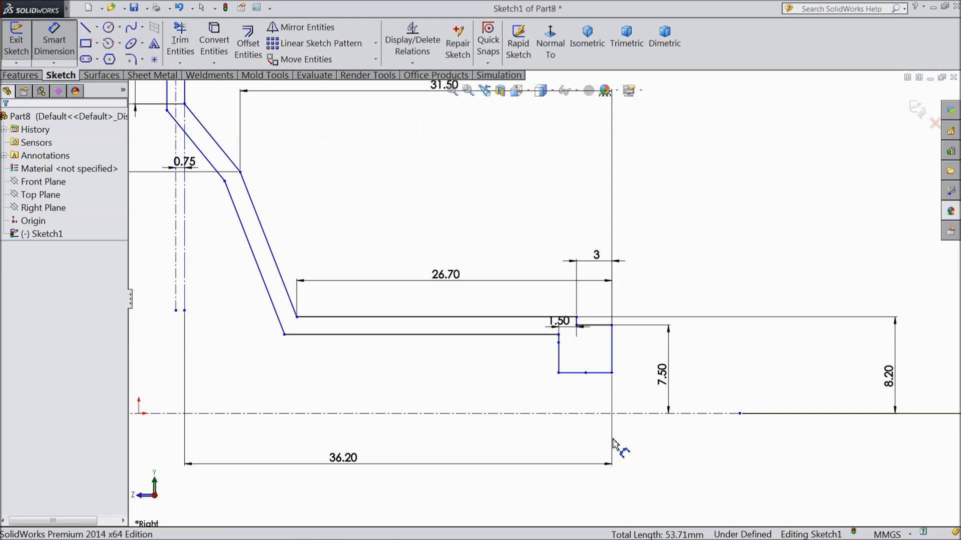
left_click(598, 379)
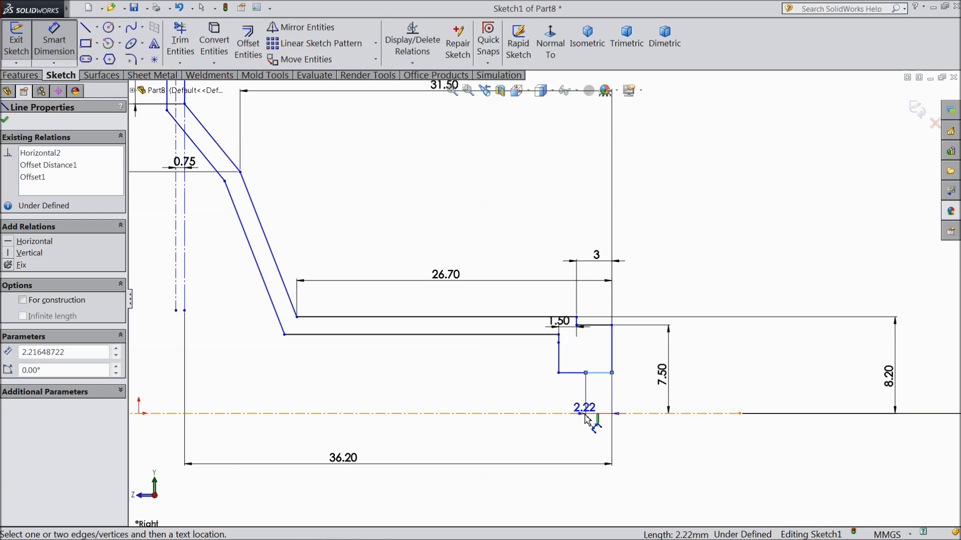
left_click(591, 413)
left_click(542, 393)
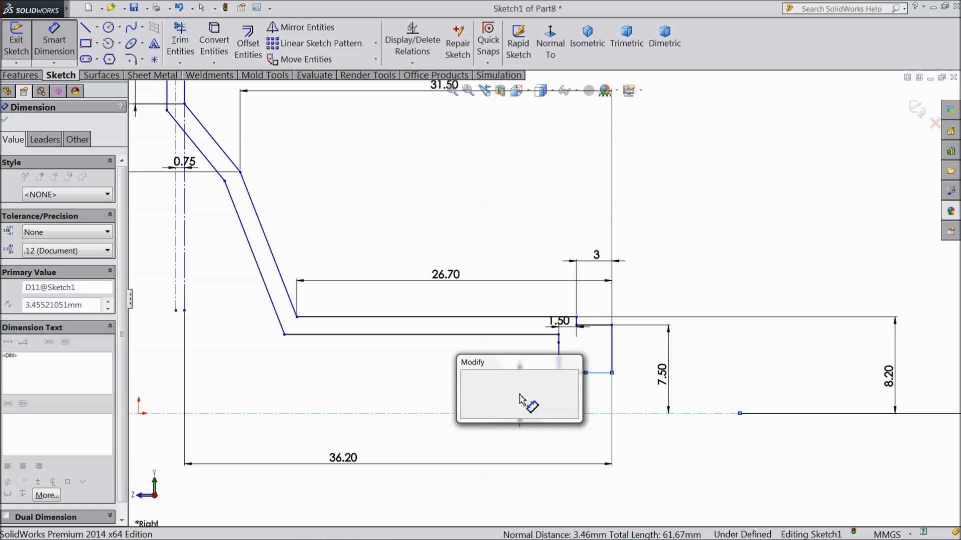
left_click(478, 378)
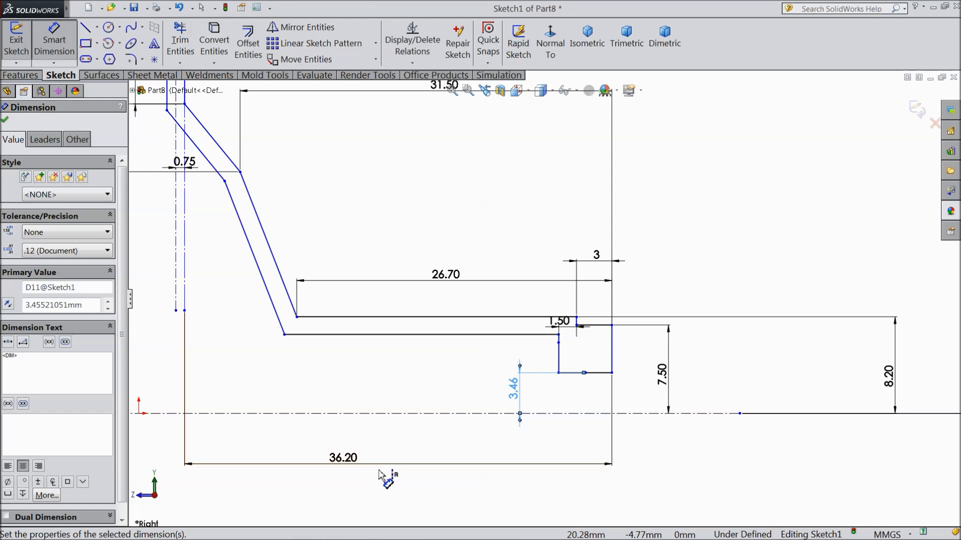
Step: Try setting the height of the stepped end's bottom line to 10 mm, and undo the change
double_click(515, 389)
type("10")
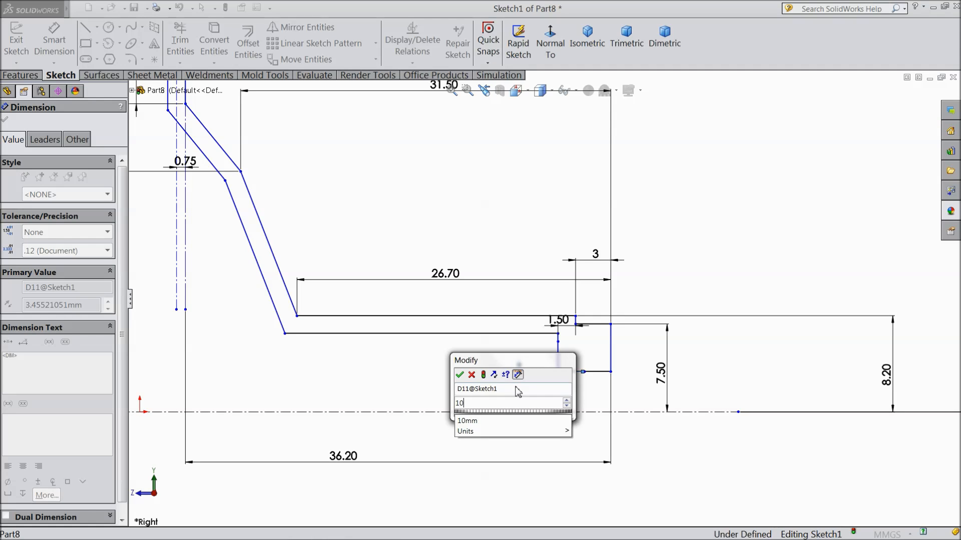
left_click(459, 375)
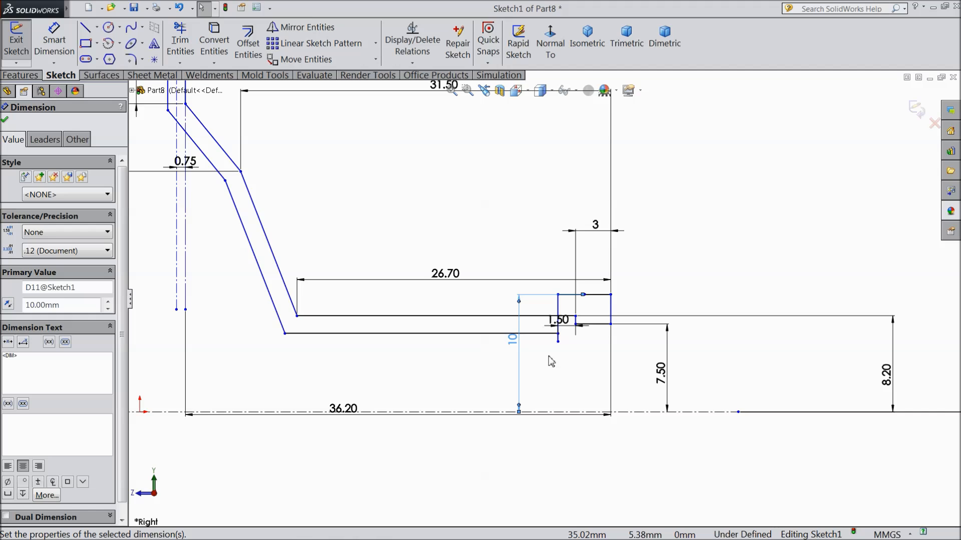
scroll(572, 325, "down", 1)
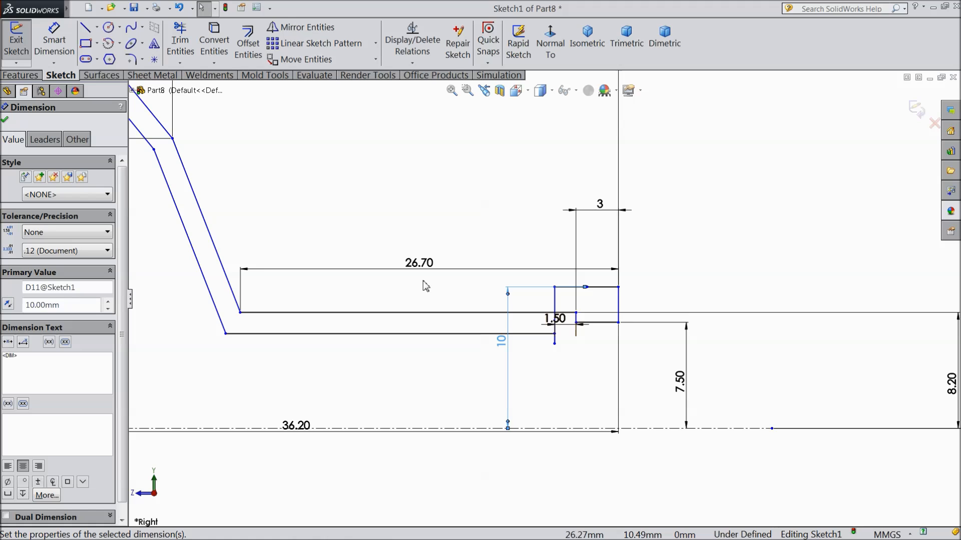
scroll(581, 343, "down", 3)
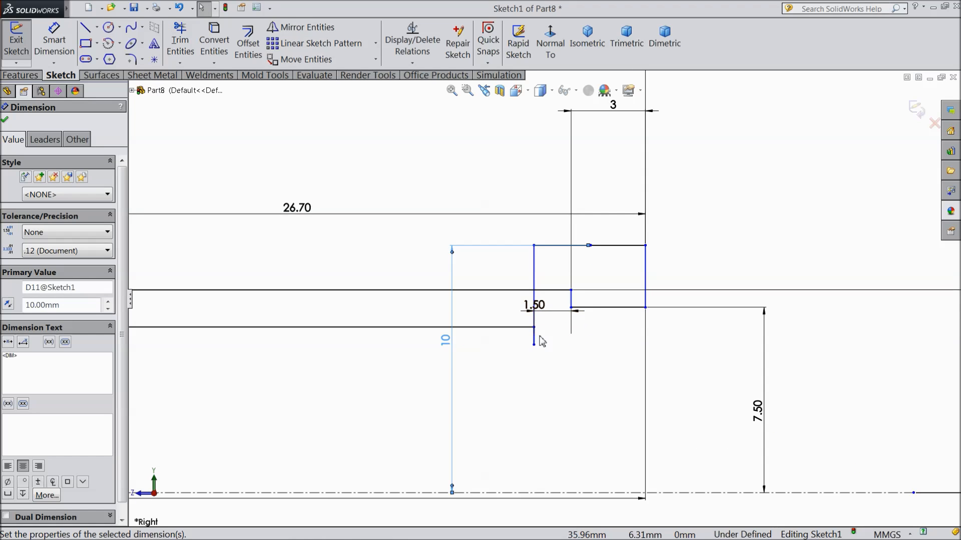
left_click(180, 8)
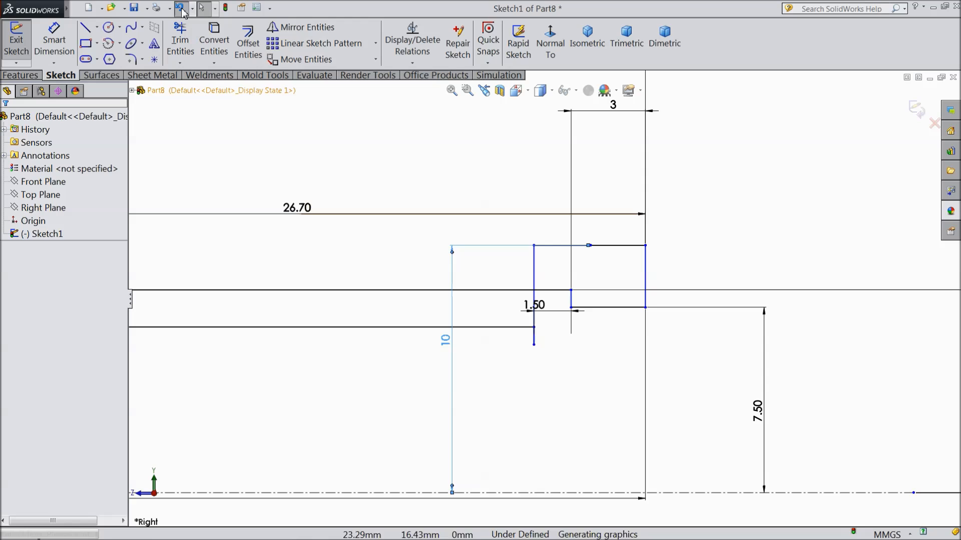
scroll(502, 414, "down", 2)
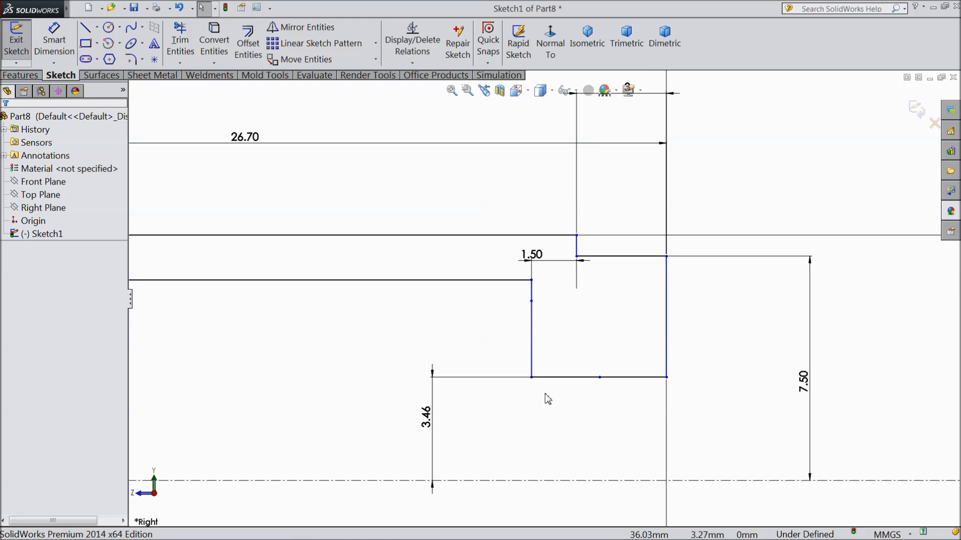
Step: Delete the bottom line's height dimension, both bottom horizontal segments and the inner vertical segments of the stepped end
left_click(429, 417)
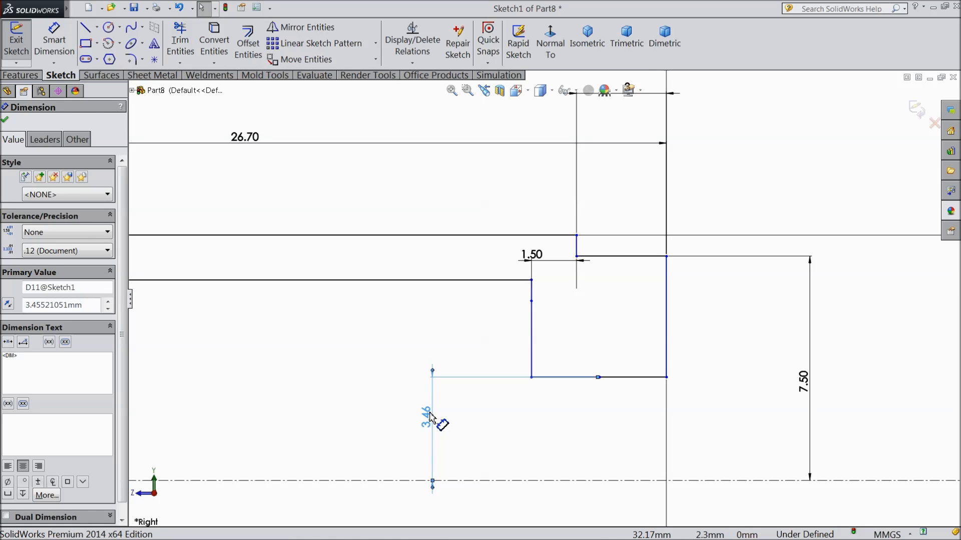
key("Delete")
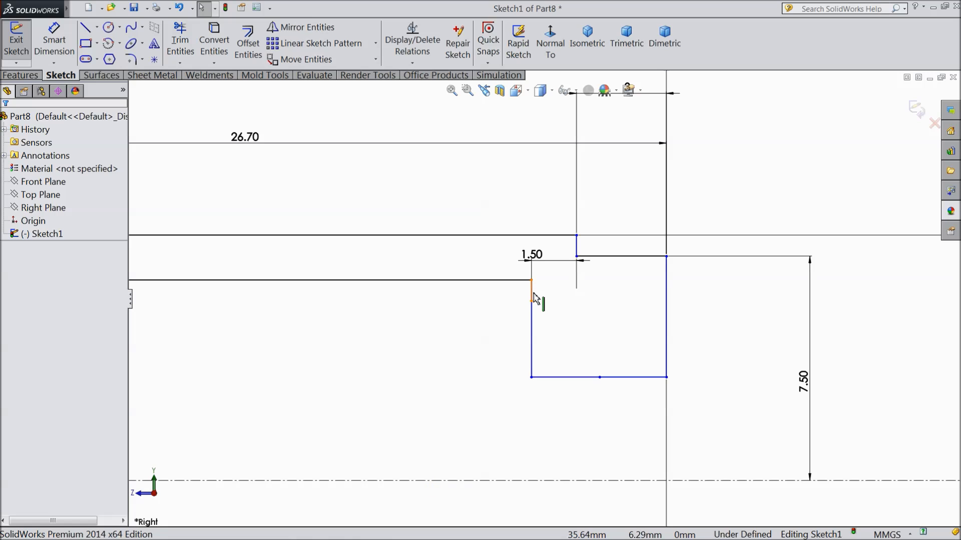
left_click(604, 379)
key("Delete")
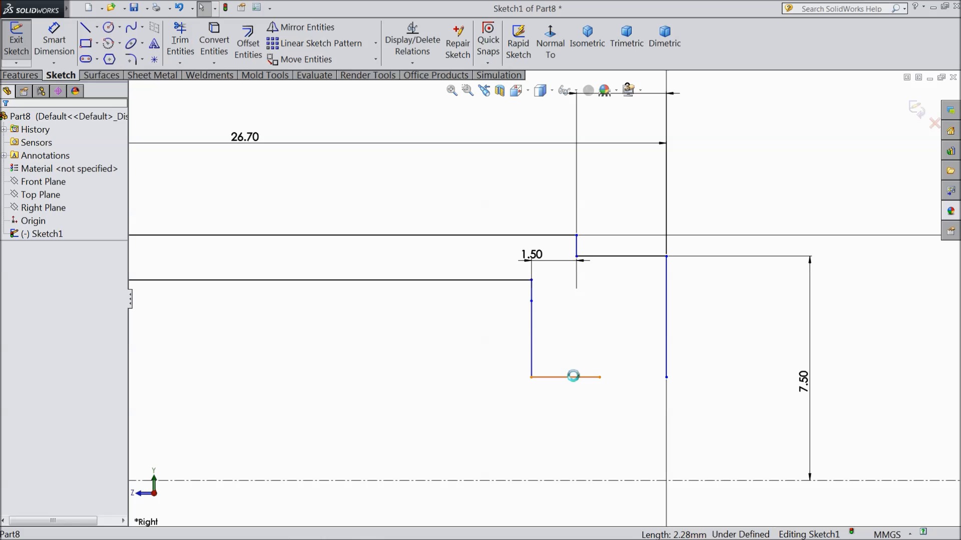
left_click(531, 349)
key("Delete")
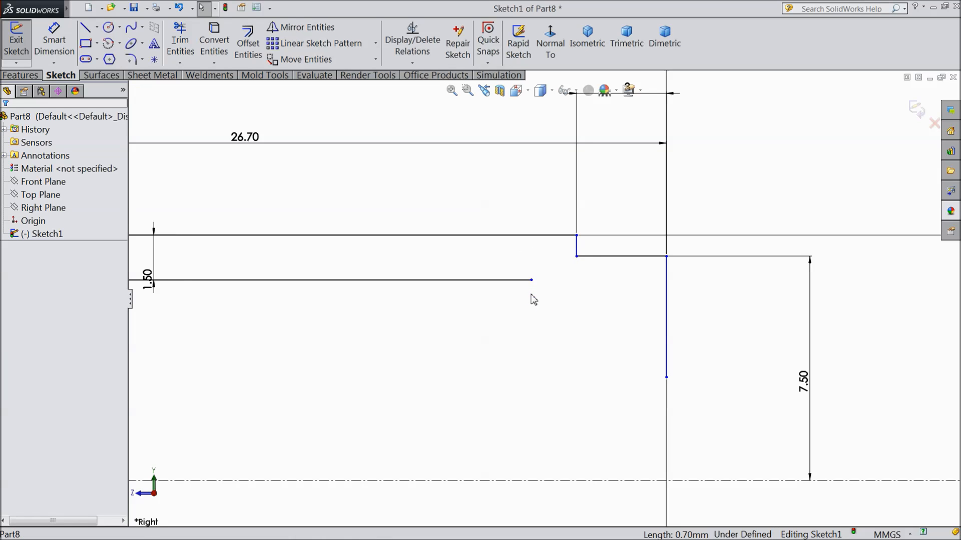
Step: Close the stepped end with a horizontal line about 4.5 mm long and a vertical line about 3.24 mm up to the open offset endpoint
left_click(85, 28)
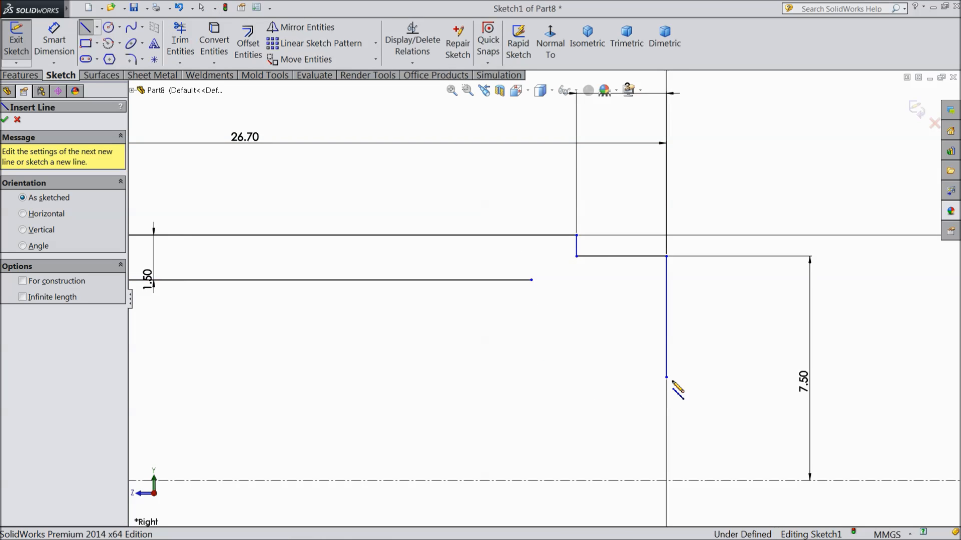
left_click(665, 377)
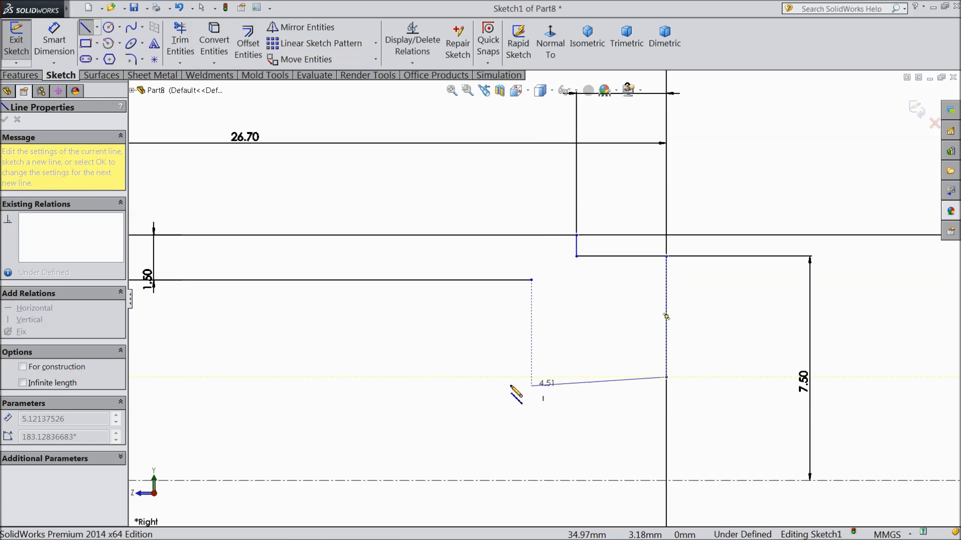
left_click(531, 377)
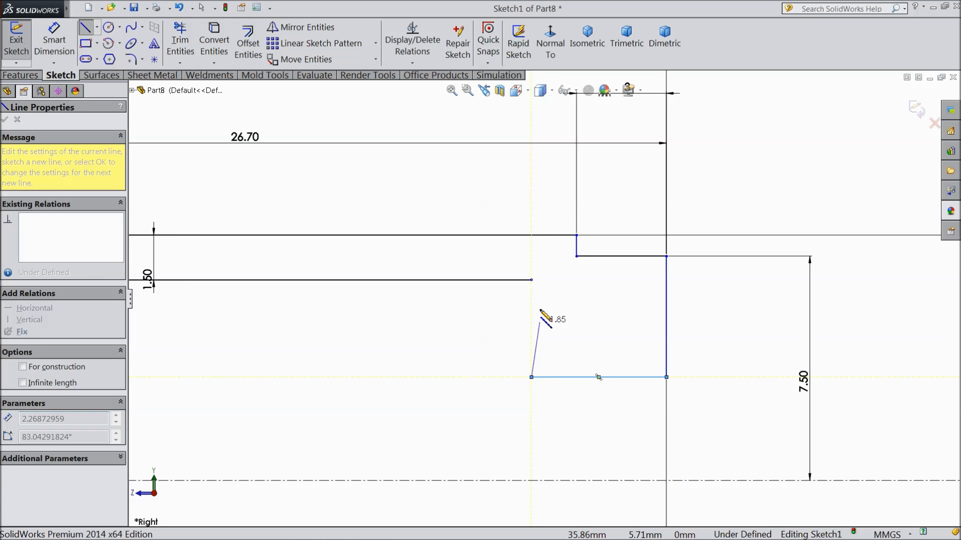
left_click(531, 279)
right_click(471, 301)
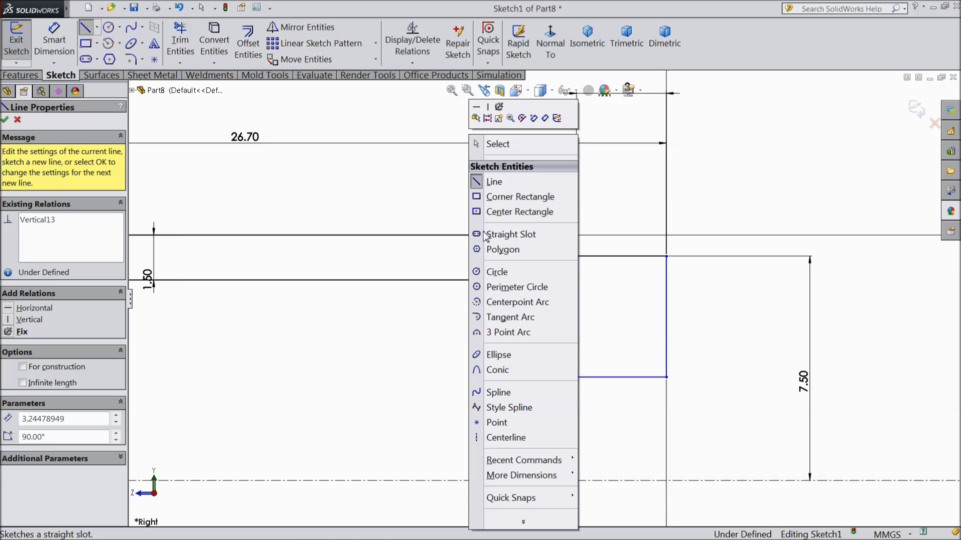
left_click(495, 145)
Step: Delete the 7.50 mm dimension between the stepped end's upper horizontal line and the centerline
scroll(674, 354, "up", 2)
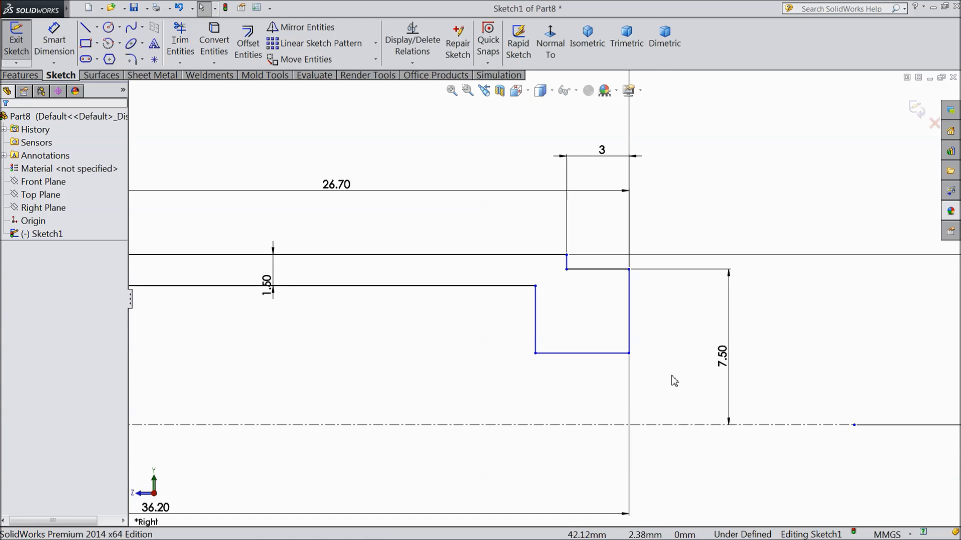
scroll(724, 364, "down", 1)
left_click(720, 353)
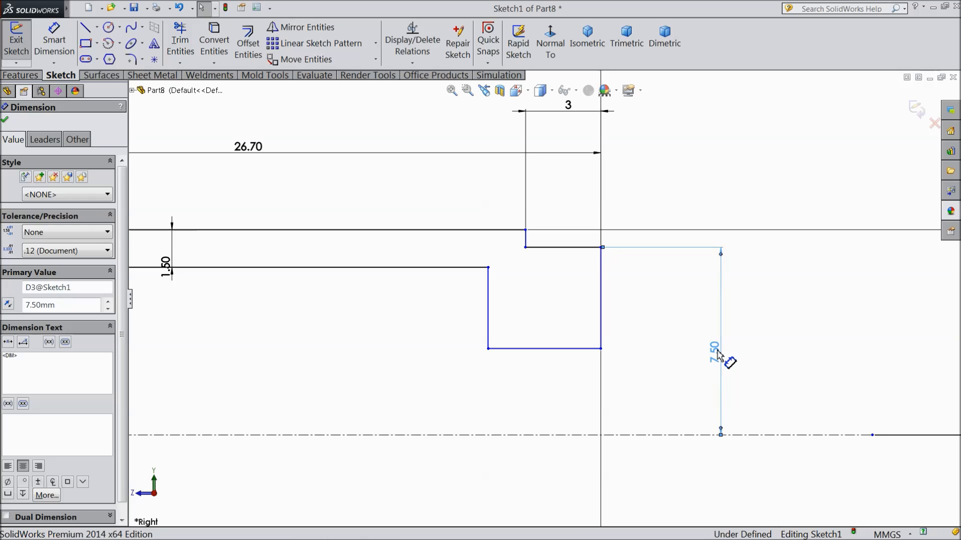
key("Delete")
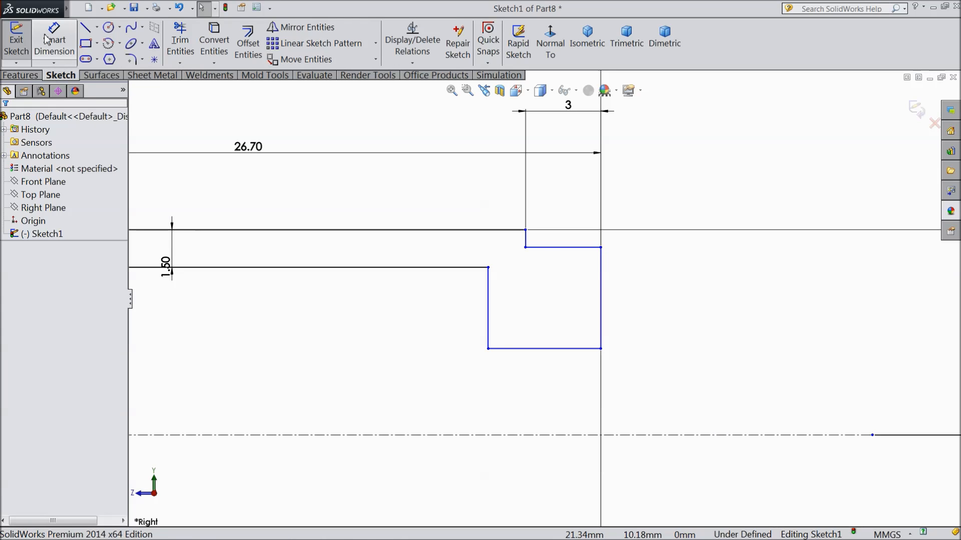
Step: Delete the 8.20 mm dimension between the profile's long upper horizontal line and the centerline
scroll(553, 327, "up", 4)
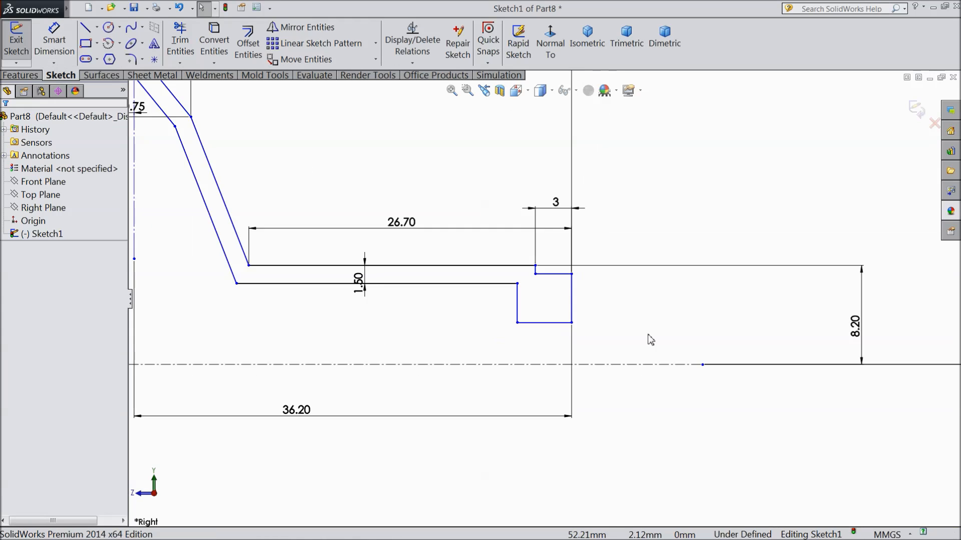
left_click_drag(857, 328, 618, 322)
scroll(618, 322, "down", 2)
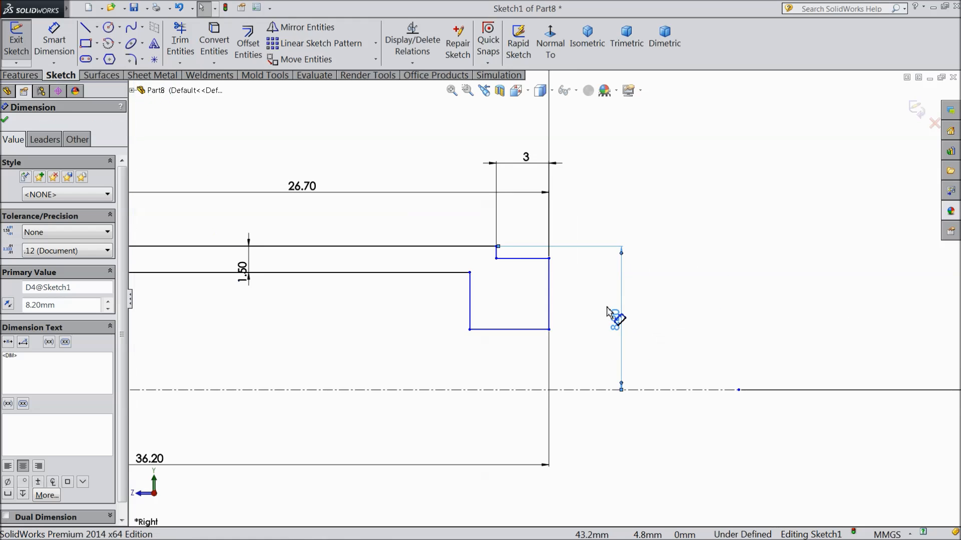
key("Escape")
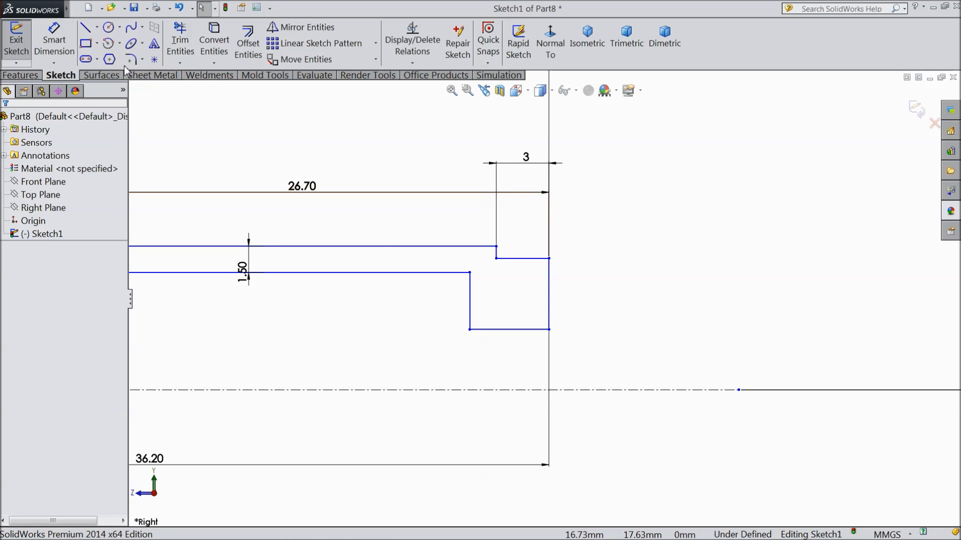
Step: Dimension the height between the stepped end's bottom line and its short upper horizontal line
left_click(54, 42)
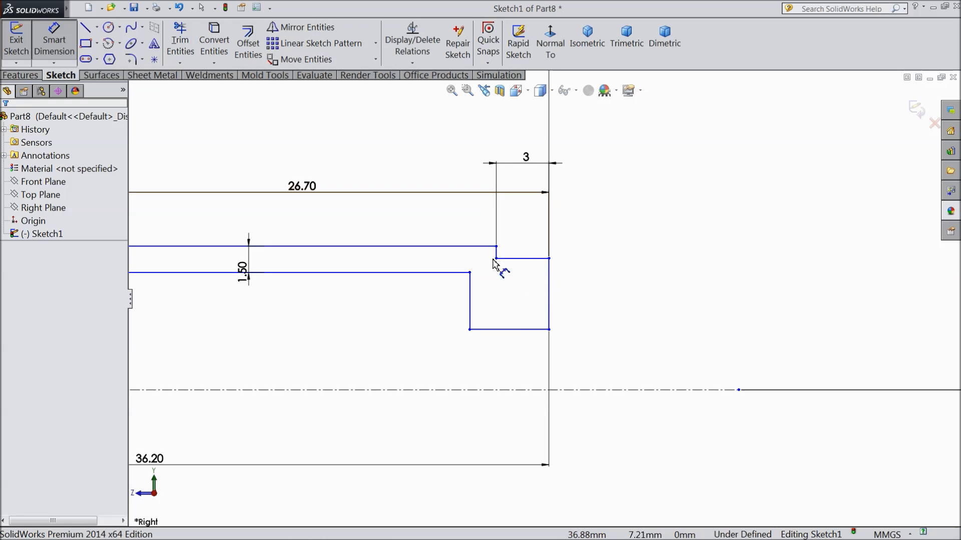
left_click(520, 331)
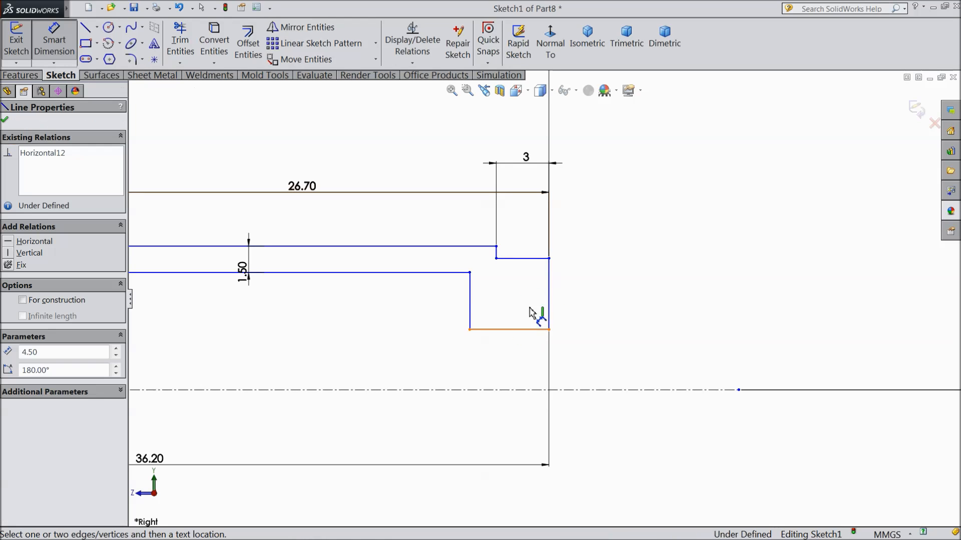
left_click(533, 259)
left_click(590, 295)
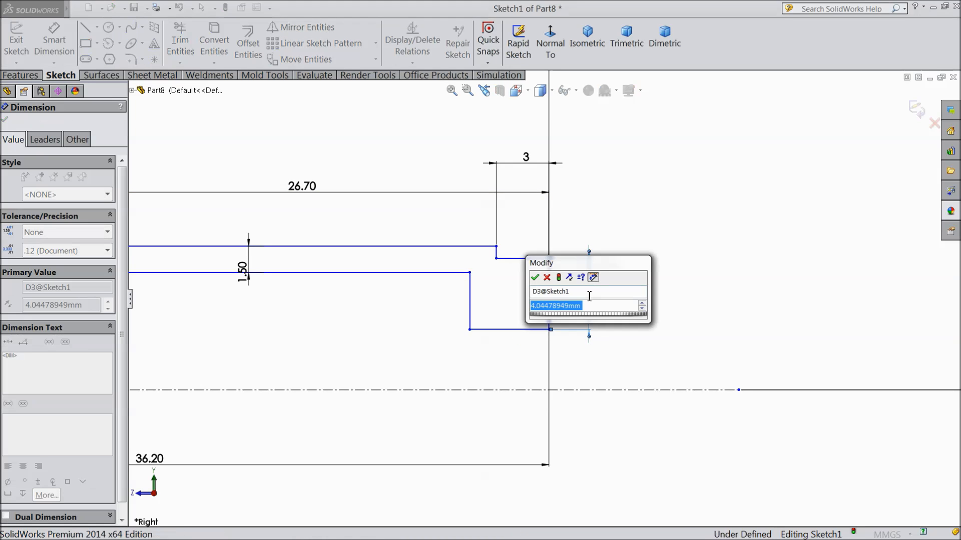
left_click(548, 277)
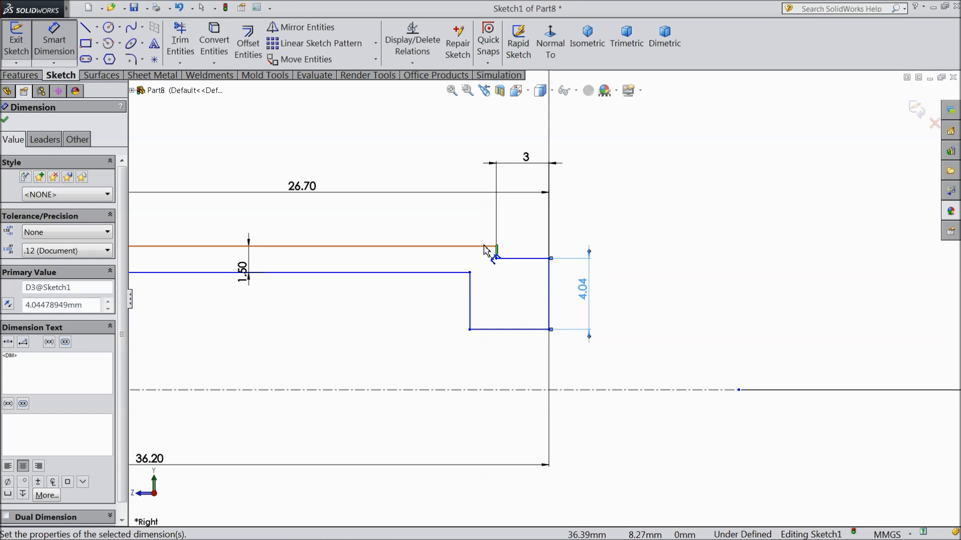
Step: Dimension the height from the stepped end's bottom line to the profile's long upper line as 8.2 mm
left_click(488, 247)
left_click(512, 330)
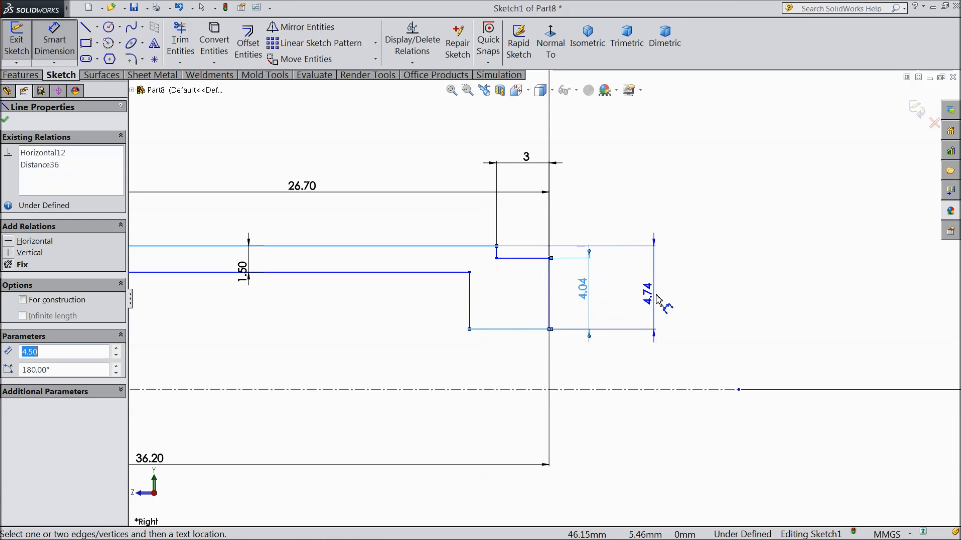
left_click(661, 303)
type("8.2")
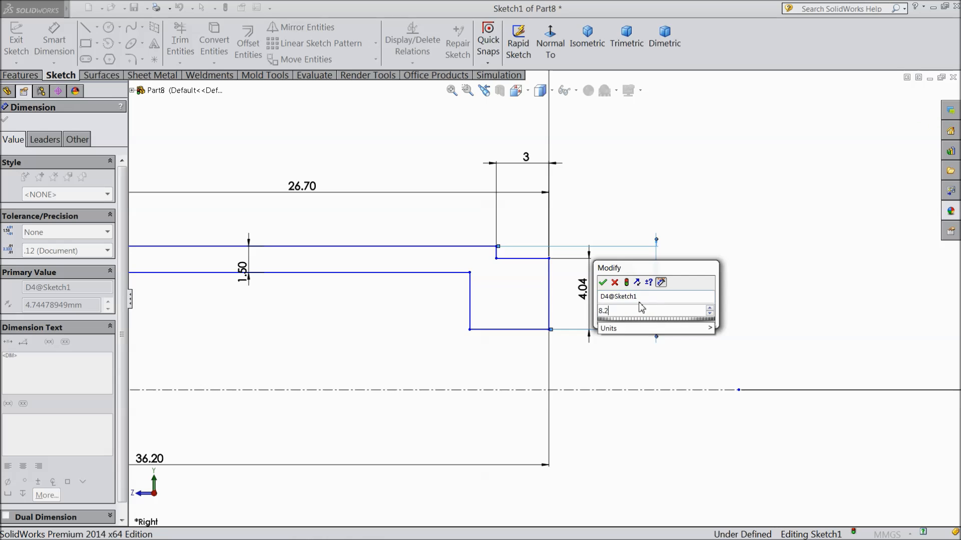
key("Return")
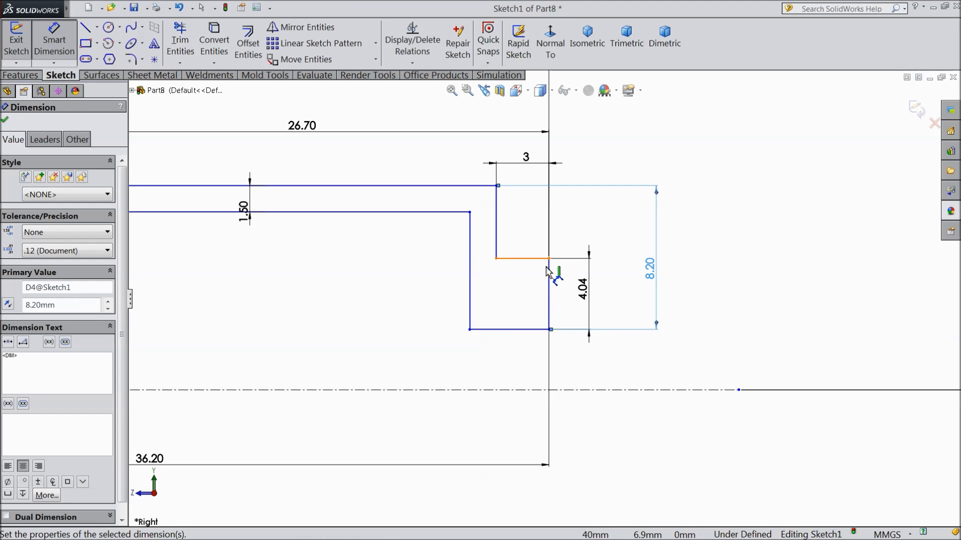
Step: Set the height between the stepped end's bottom line and its short upper line to 7.5 mm
left_click(583, 292)
type("7.")
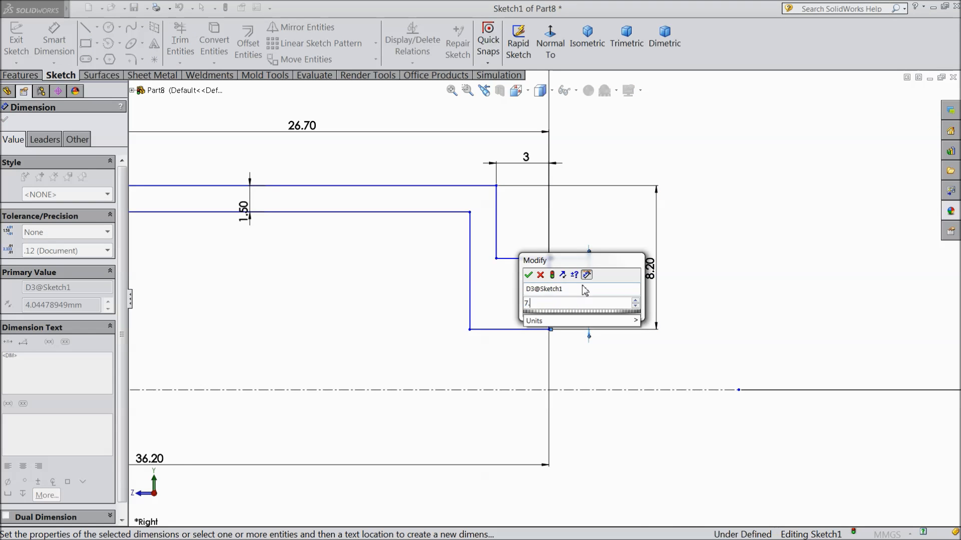
type("5")
left_click(528, 276)
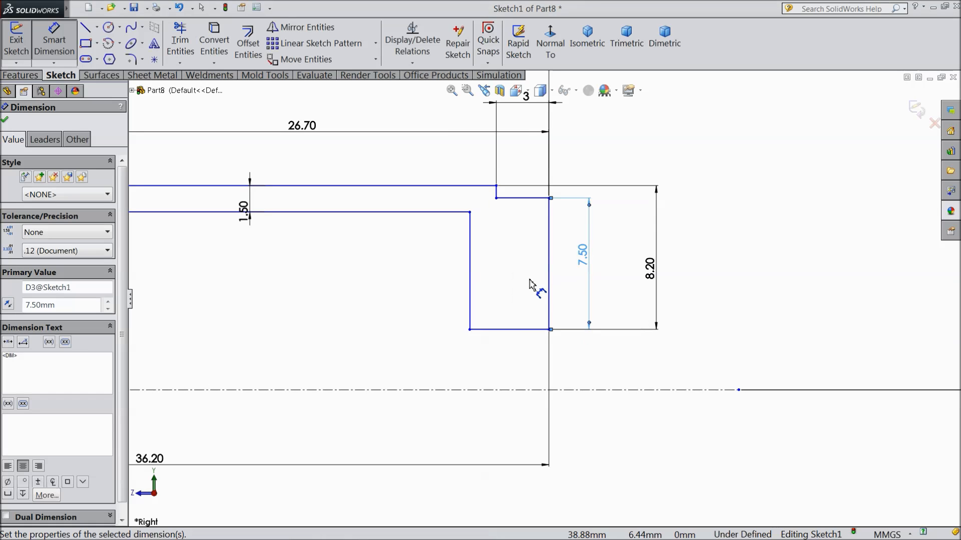
Step: Dimension the distance from the stepped end's bottom line to the horizontal centerline as 10 mm
left_click(517, 329)
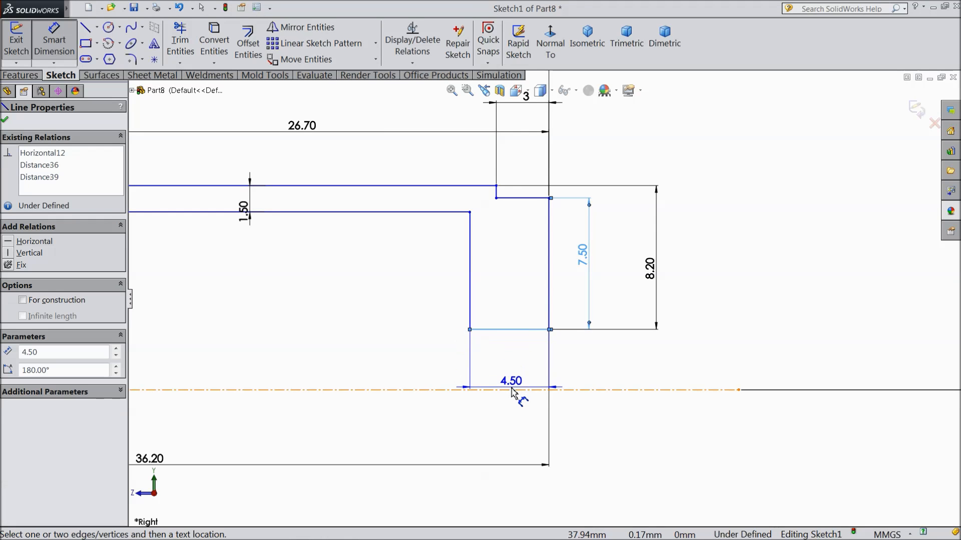
left_click(511, 390)
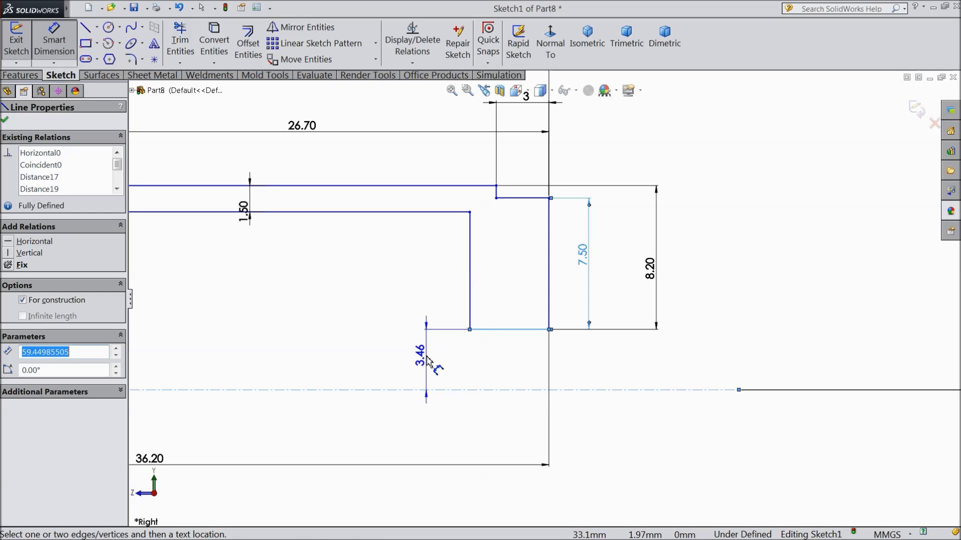
left_click(427, 359)
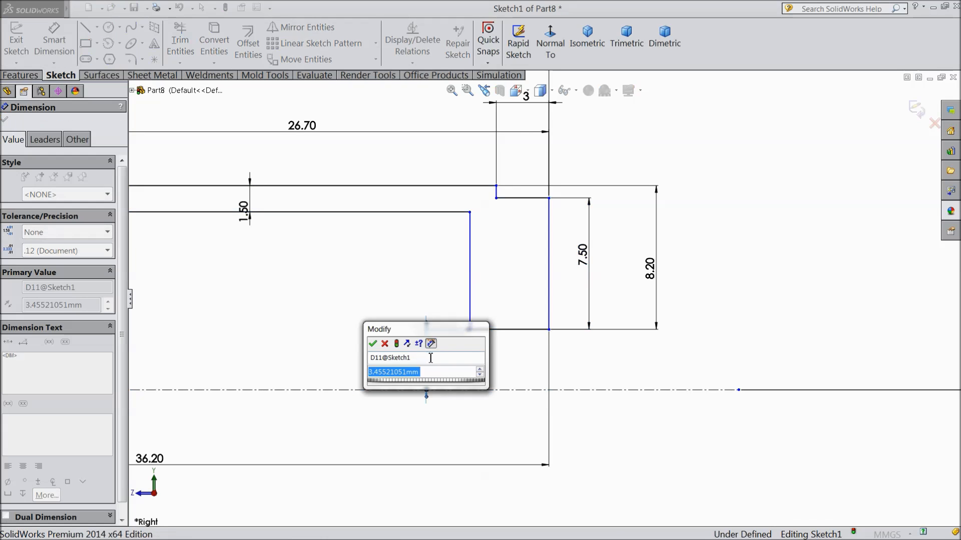
type("10")
left_click(373, 343)
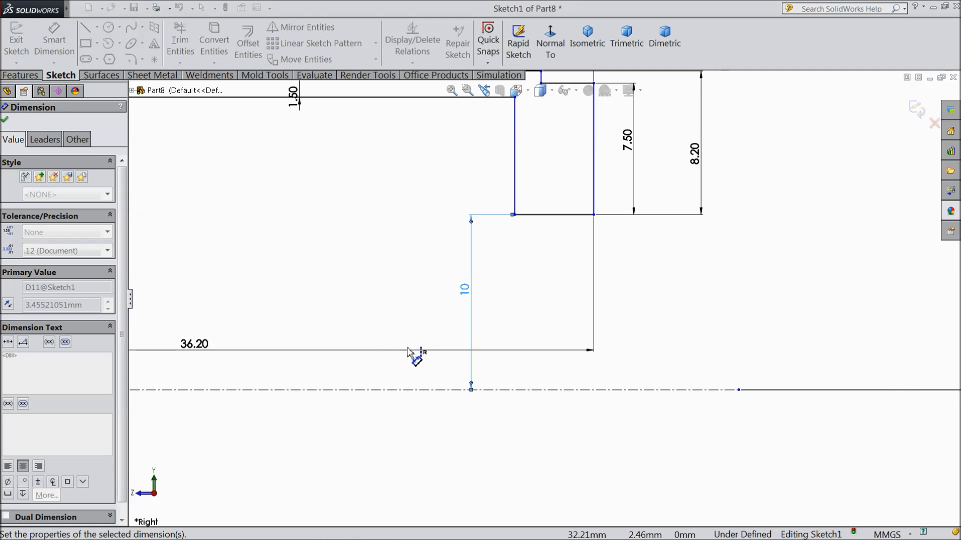
Step: Move the 0.75 mm dimension of the vertical construction line clear of the profile's slanted lines
scroll(539, 333, "up", 5)
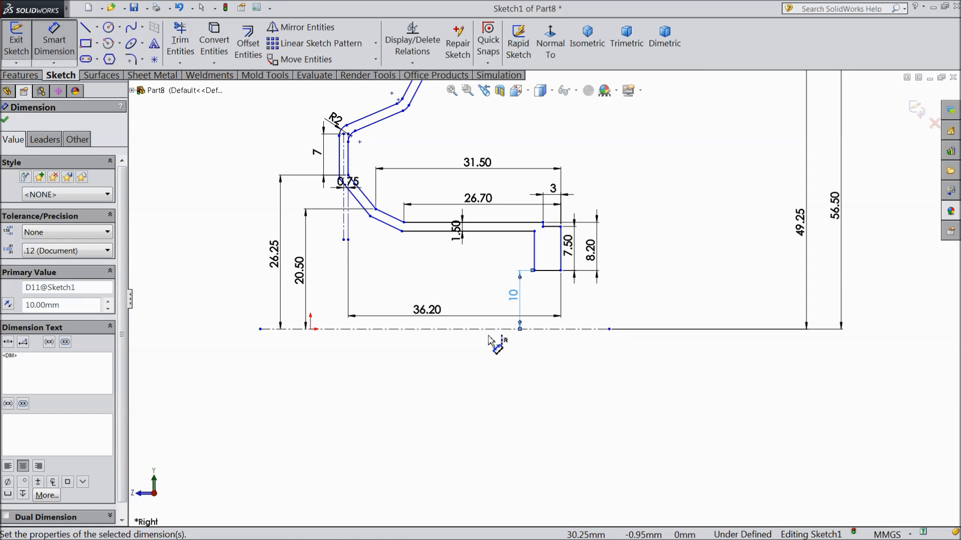
scroll(489, 340, "up", 3)
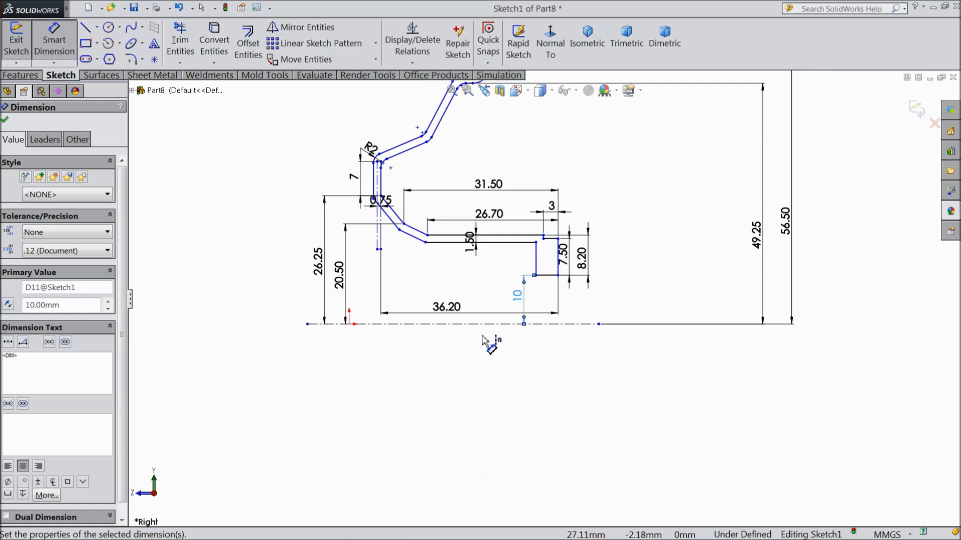
scroll(496, 210, "down", 3)
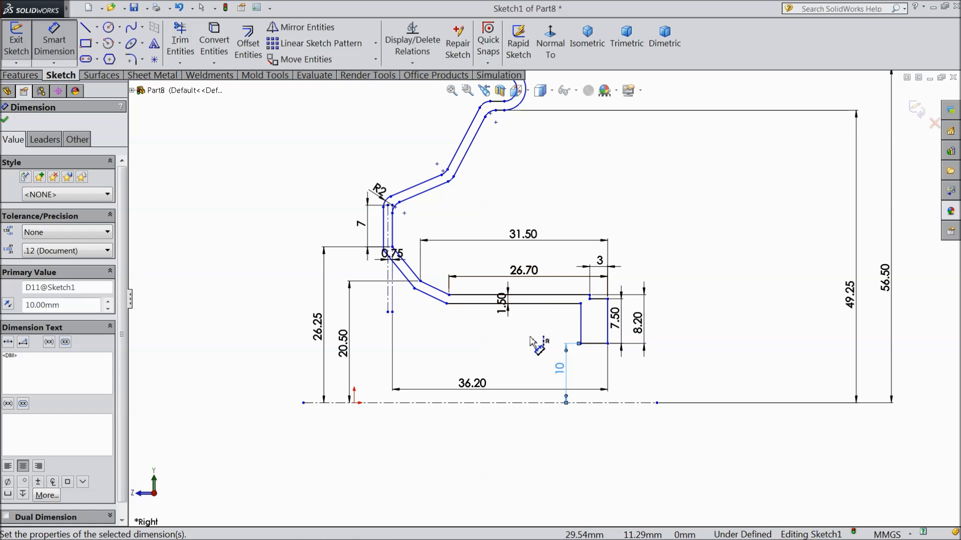
scroll(521, 349, "up", 1)
scroll(520, 349, "up", 1)
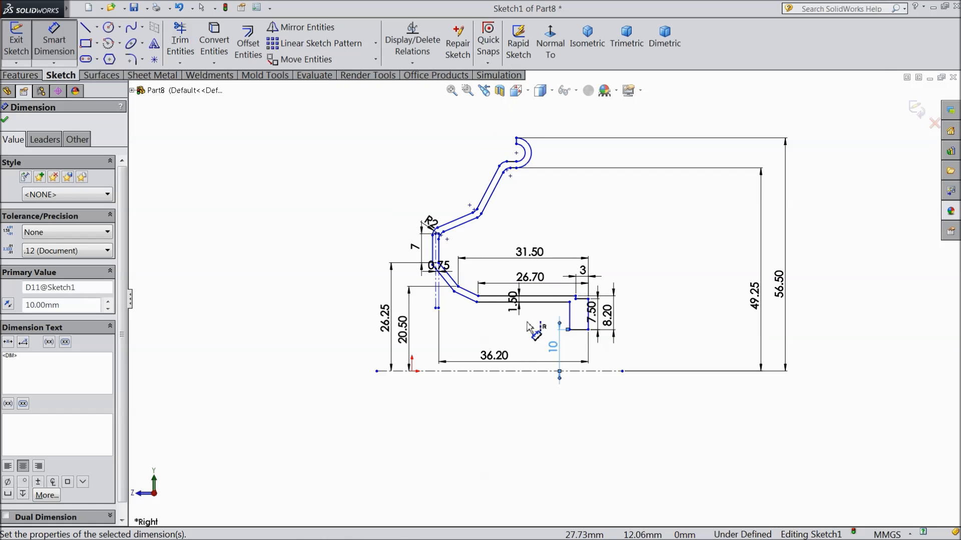
scroll(568, 225, "down", 1)
scroll(519, 219, "down", 1)
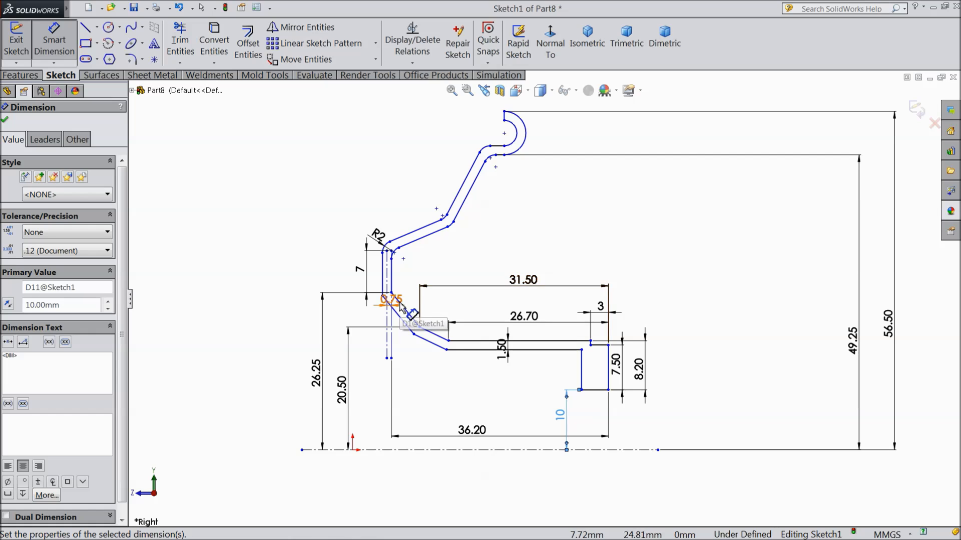
left_click_drag(400, 306, 366, 320)
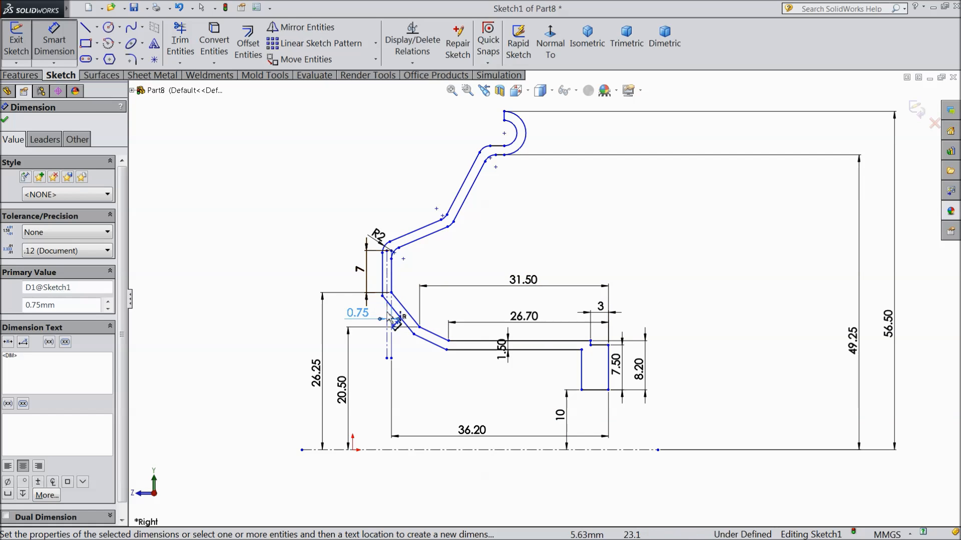
Step: Try to dimension the horizontal offset between the stepped end's short upper vertical line and its inner vertical line
scroll(362, 299, "down", 3)
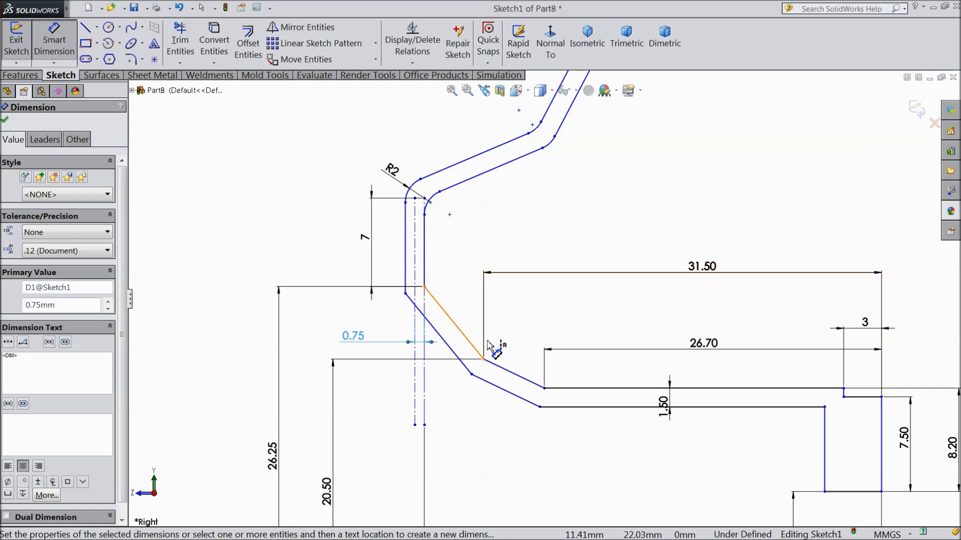
scroll(472, 327, "up", 3)
scroll(719, 383, "down", 3)
scroll(686, 325, "down", 2)
left_click(651, 314)
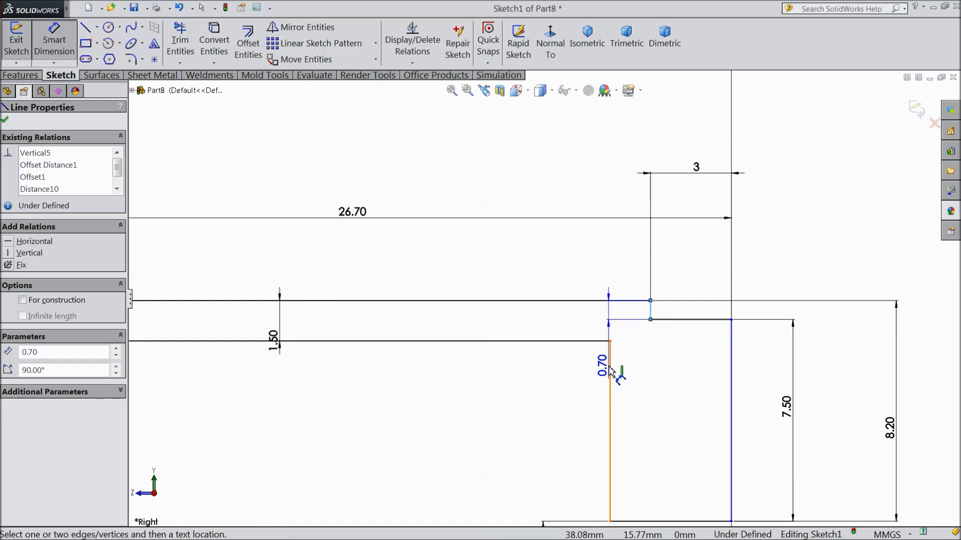
left_click(610, 365)
left_click(631, 279)
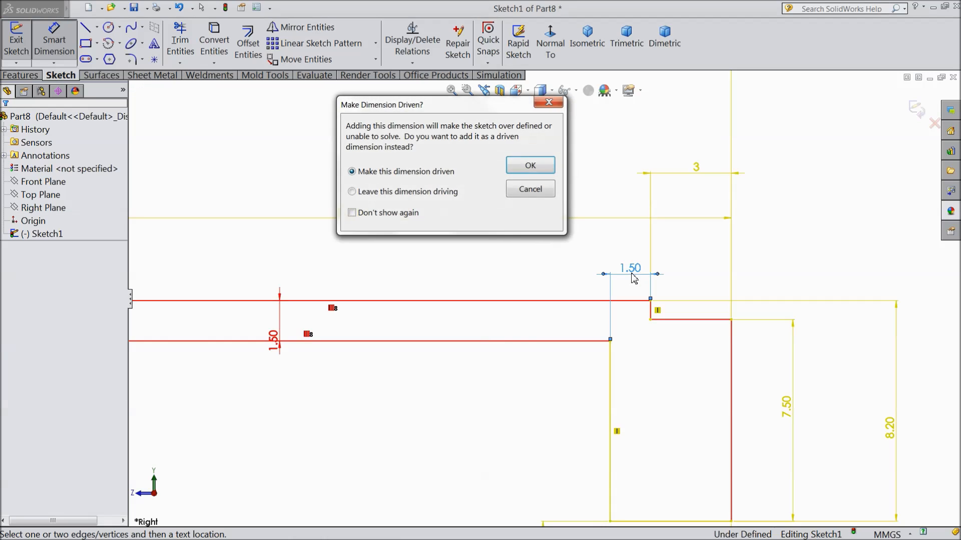
left_click(530, 188)
Step: Dimension the horizontal distance from the origin to the vertical construction line, and try to set it to 17.635 mm
scroll(562, 343, "up", 3)
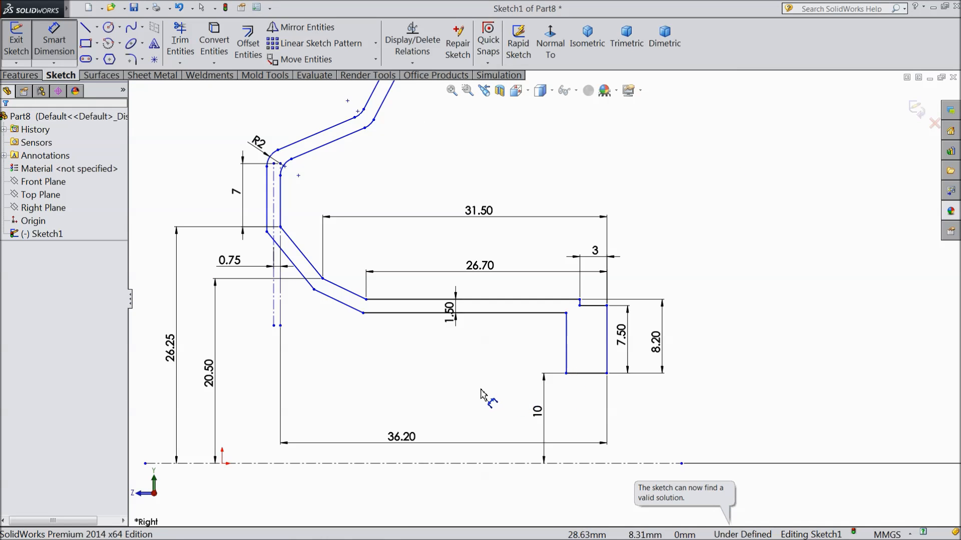
scroll(480, 394, "up", 2)
scroll(390, 390, "down", 2)
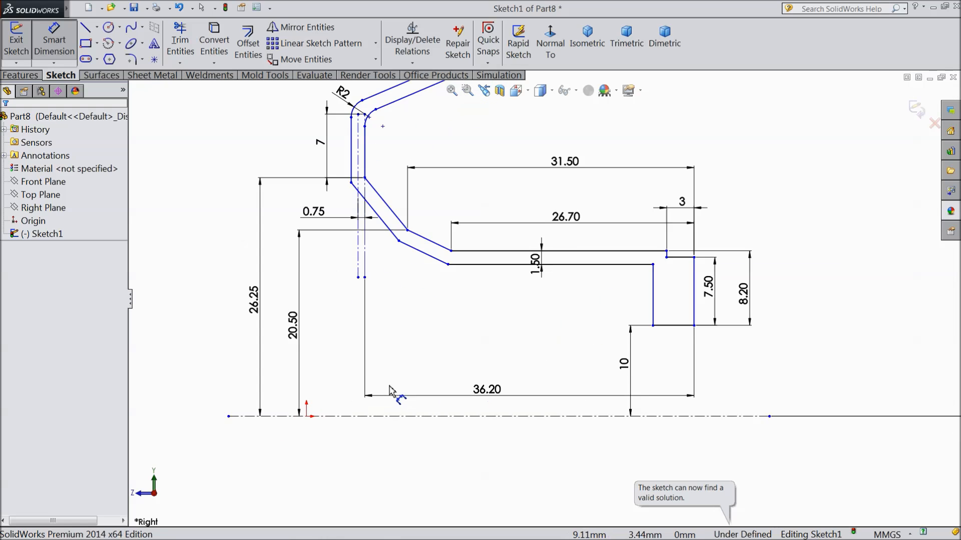
left_click(307, 417)
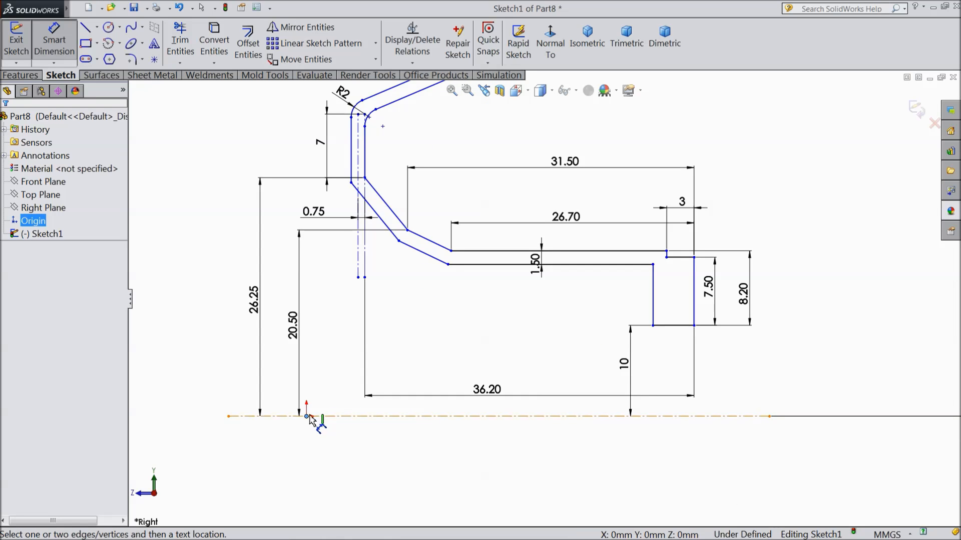
left_click(358, 278)
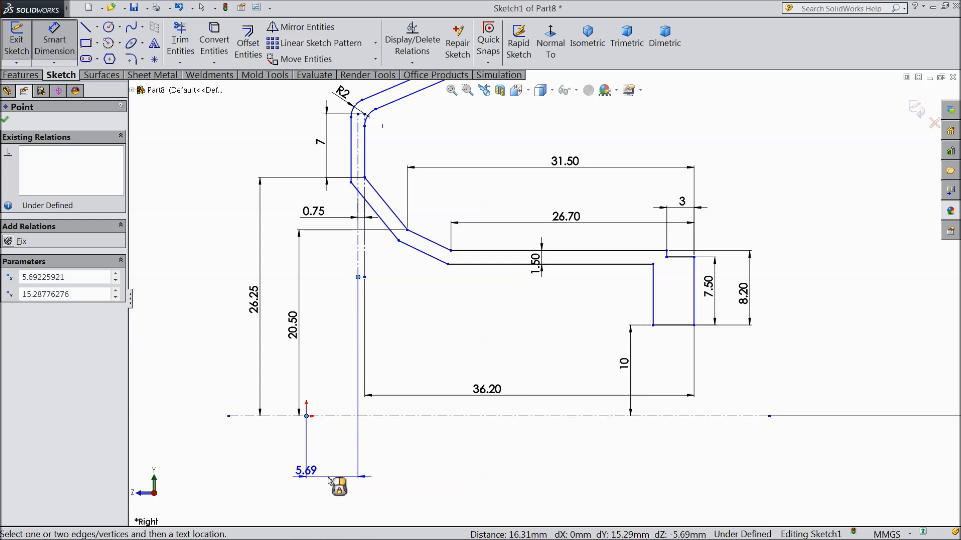
left_click(329, 479)
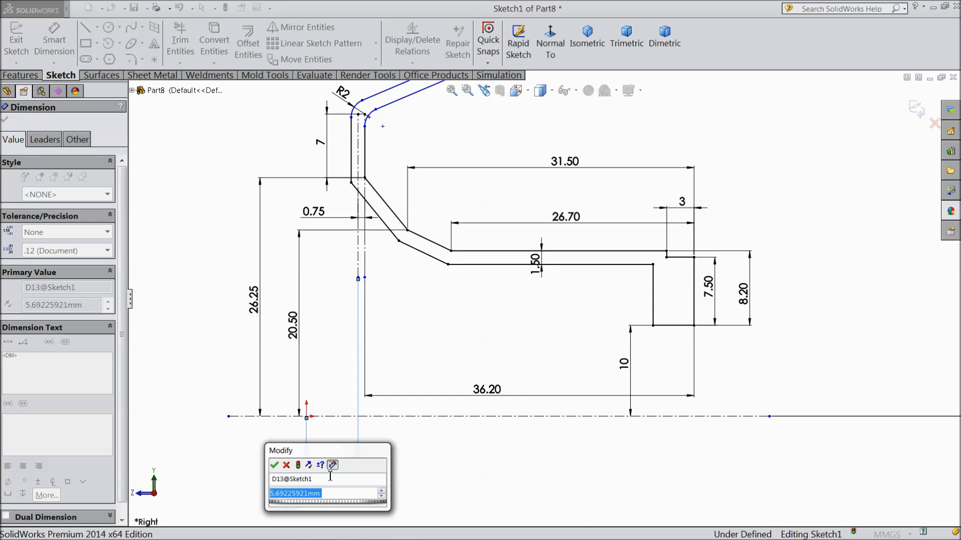
type("17.635")
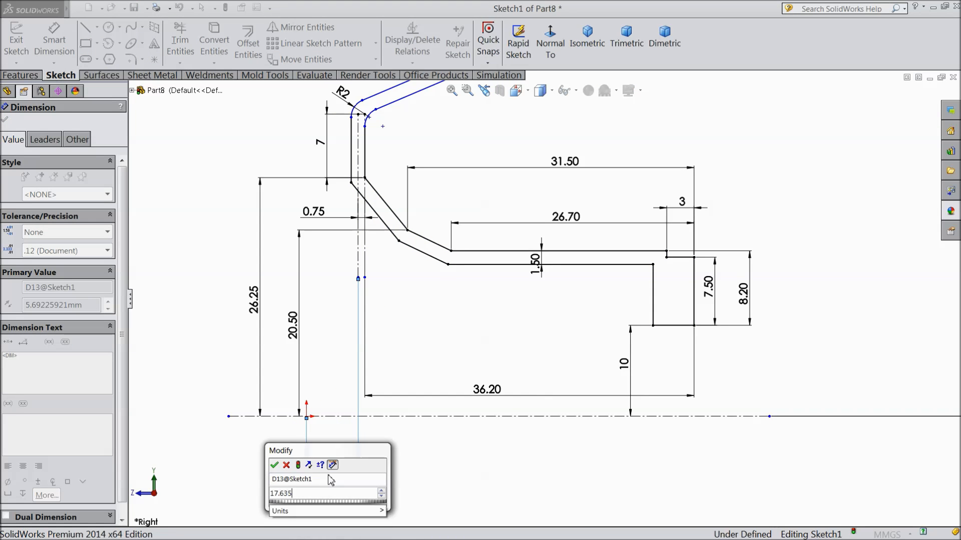
left_click(275, 465)
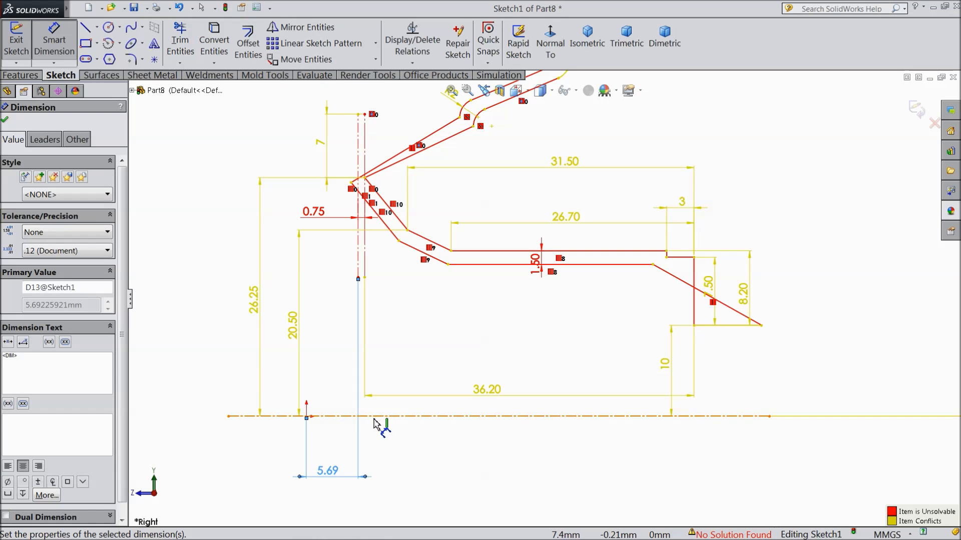
left_click(7, 122)
key("f")
Step: Move the 1.50 mm thickness dimension below the profile's long horizontal wall
scroll(482, 221, "down", 3)
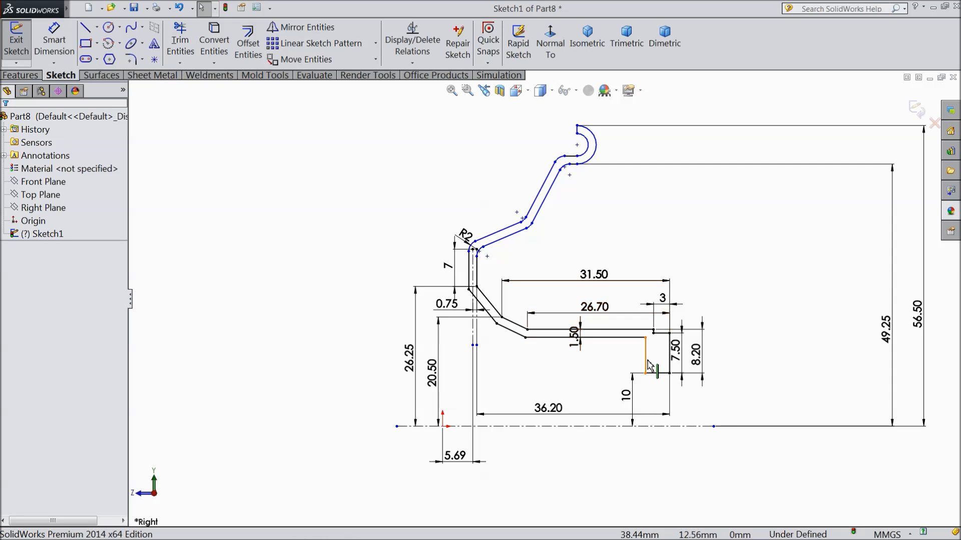
left_click(575, 336)
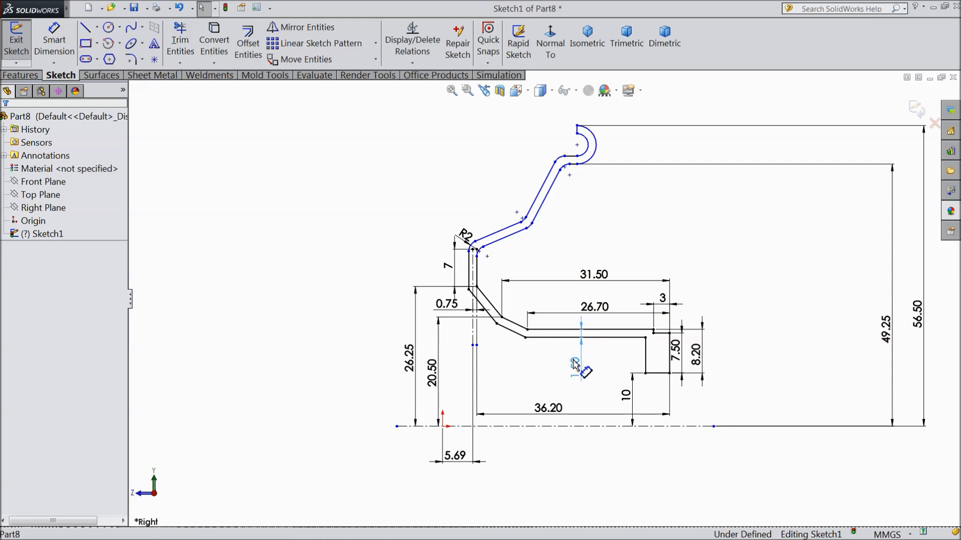
left_click(575, 365)
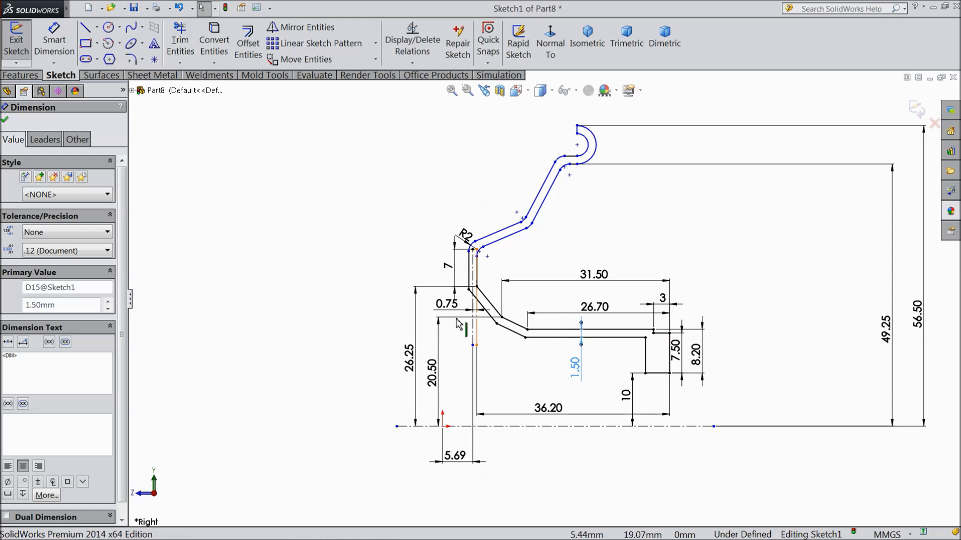
Step: Revolve the rim profile 360 degrees about the horizontal centerline through the origin
left_click(6, 122)
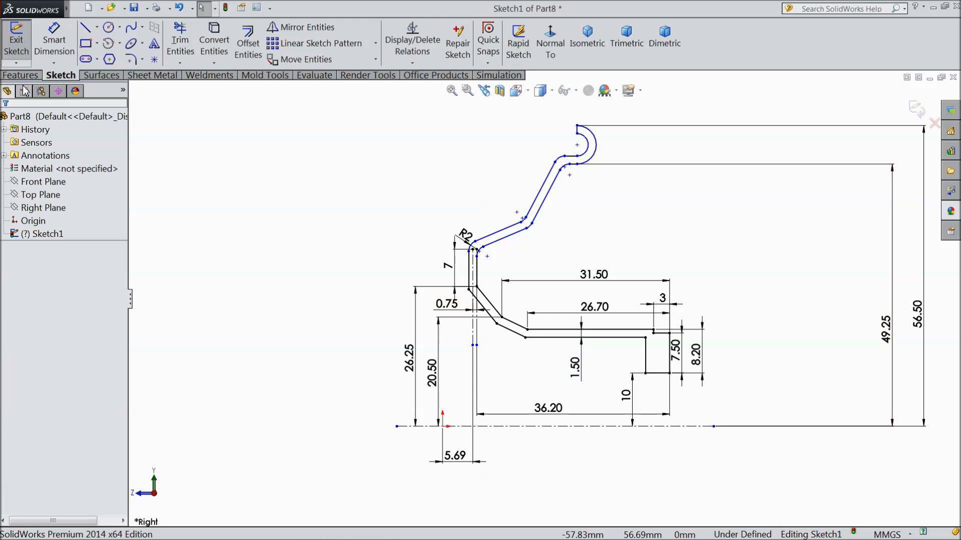
left_click(20, 75)
left_click(66, 45)
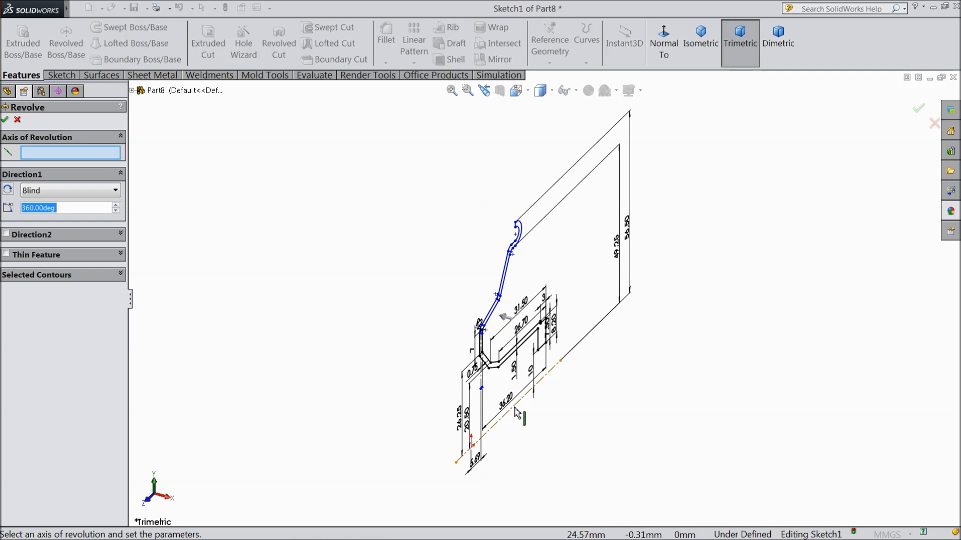
left_click(515, 411)
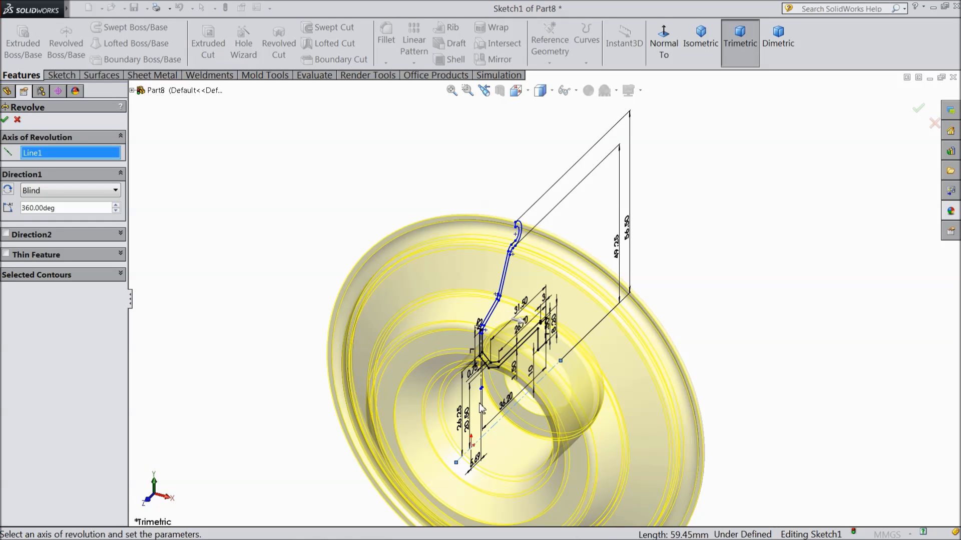
scroll(500, 420, "up", 3)
scroll(560, 404, "down", 3)
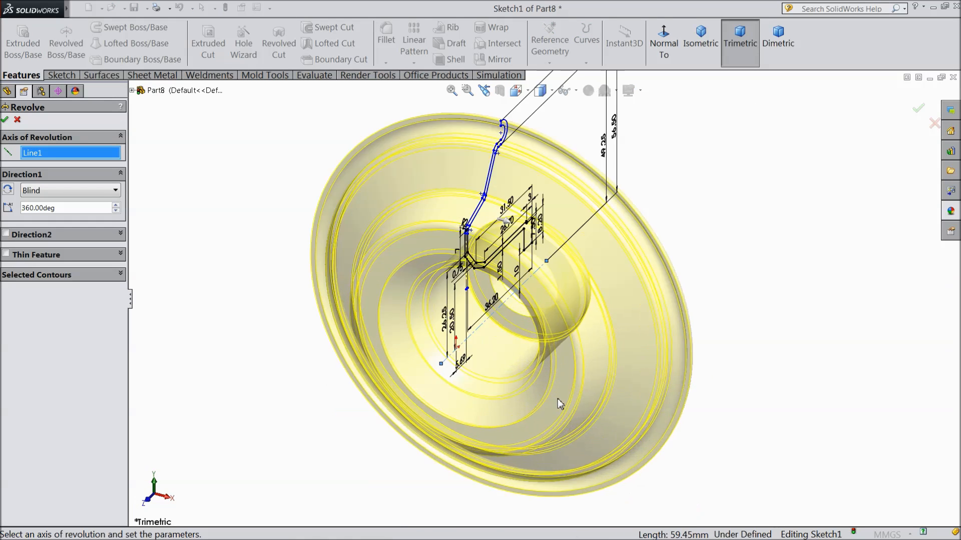
left_click(6, 120)
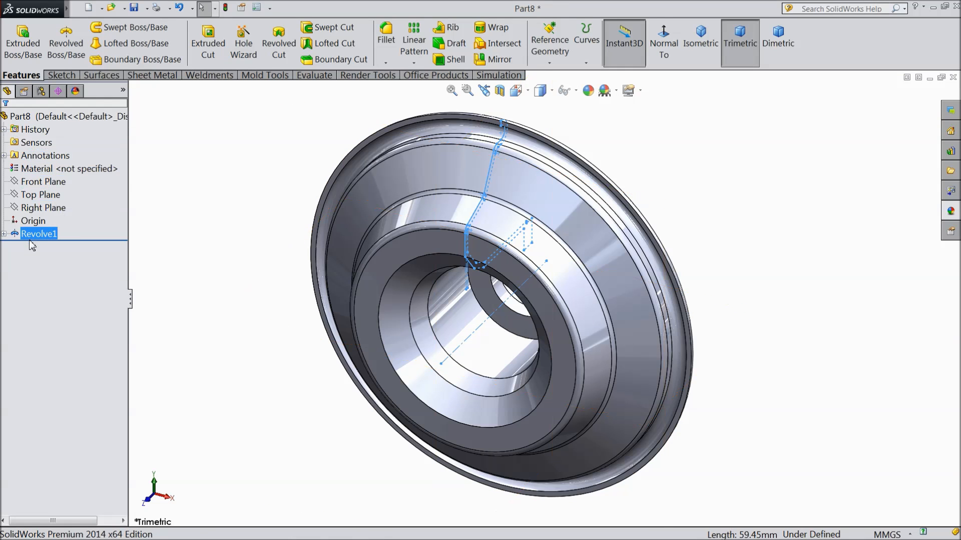
Step: Apply the cast zinc metal appearance to the revolved rim
left_click(33, 234)
left_click(946, 214)
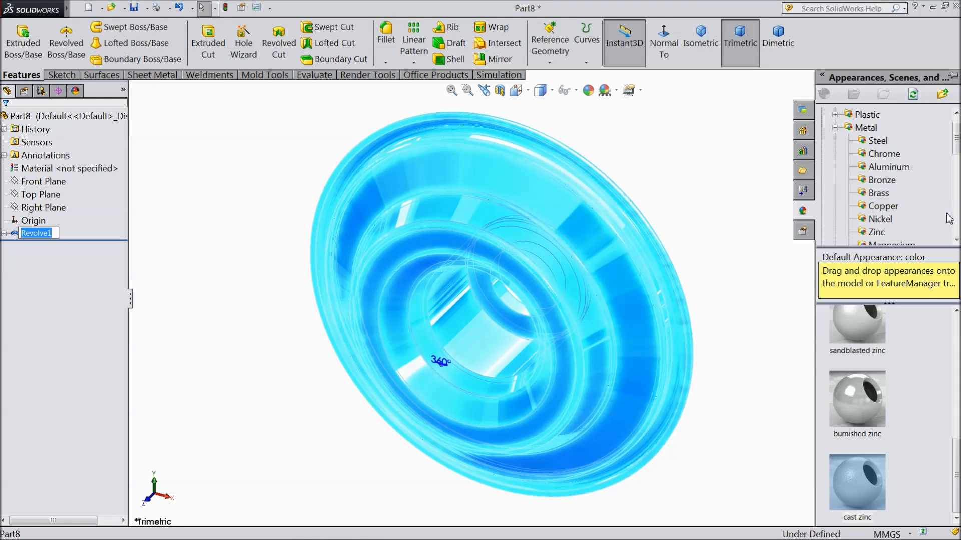
scroll(875, 209, "down", 1)
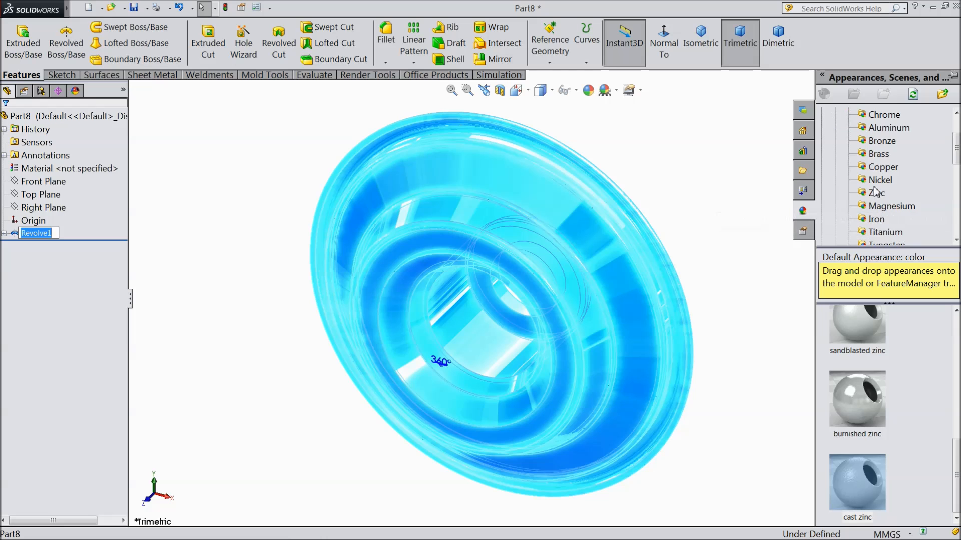
double_click(854, 480)
Step: Chamfer the outer step edge at the free end of the hub by 0.7 mm at 45 degrees
mouse_move(763, 334)
middle_mouse_down()
mouse_move(687, 317)
mouse_move(678, 336)
mouse_move(457, 302)
mouse_move(349, 323)
mouse_move(287, 399)
mouse_move(280, 341)
mouse_move(275, 393)
middle_mouse_up()
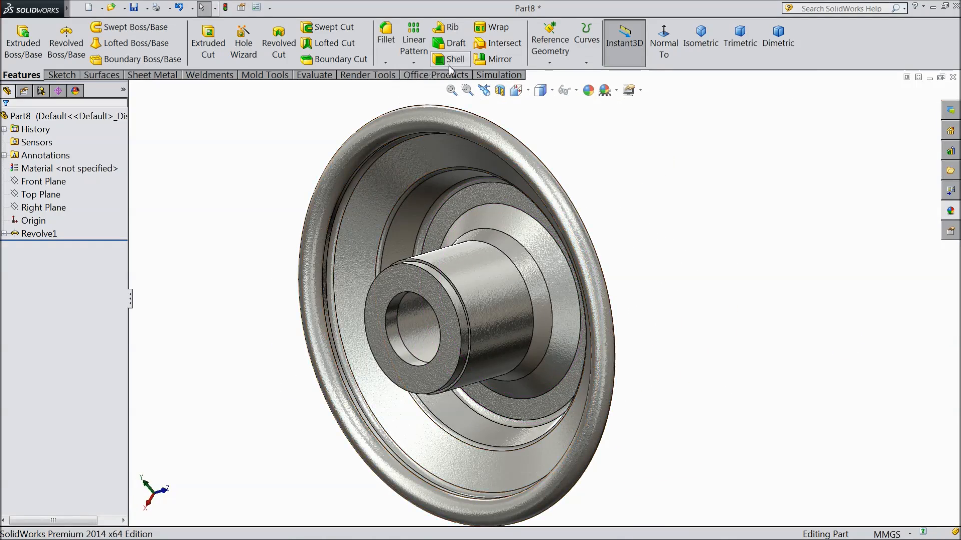
left_click(394, 63)
left_click(408, 89)
scroll(470, 310, "down", 2)
scroll(470, 311, "down", 2)
type("0.7")
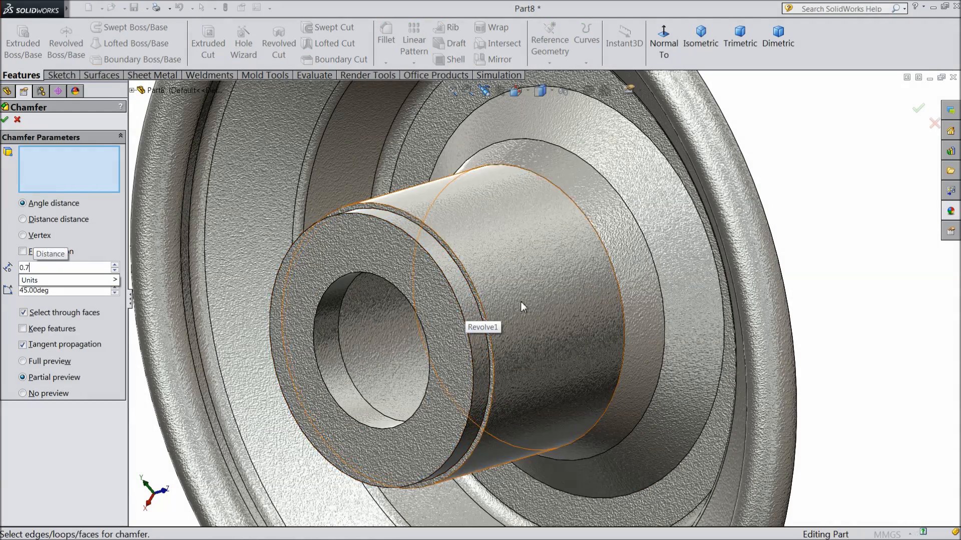
scroll(521, 302, "down", 3)
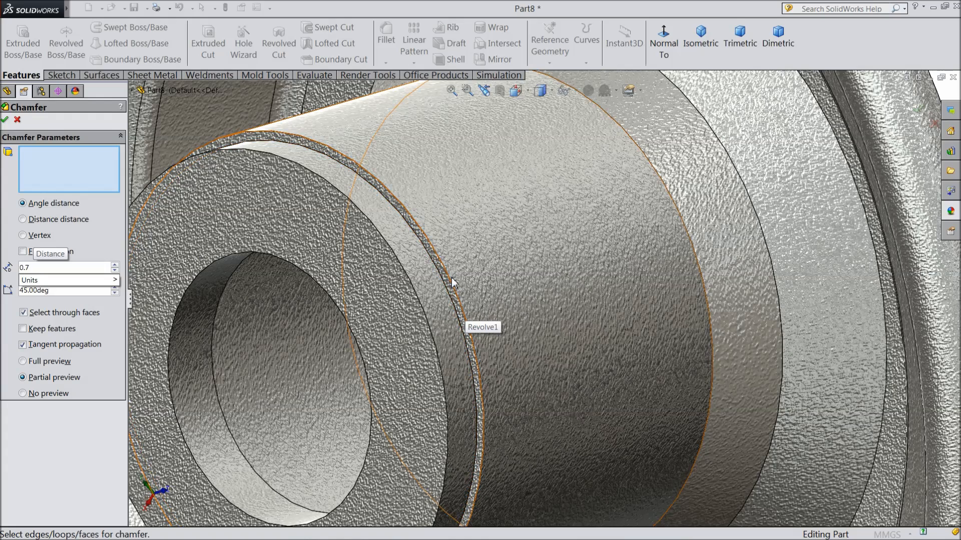
left_click(449, 279)
left_click(5, 120)
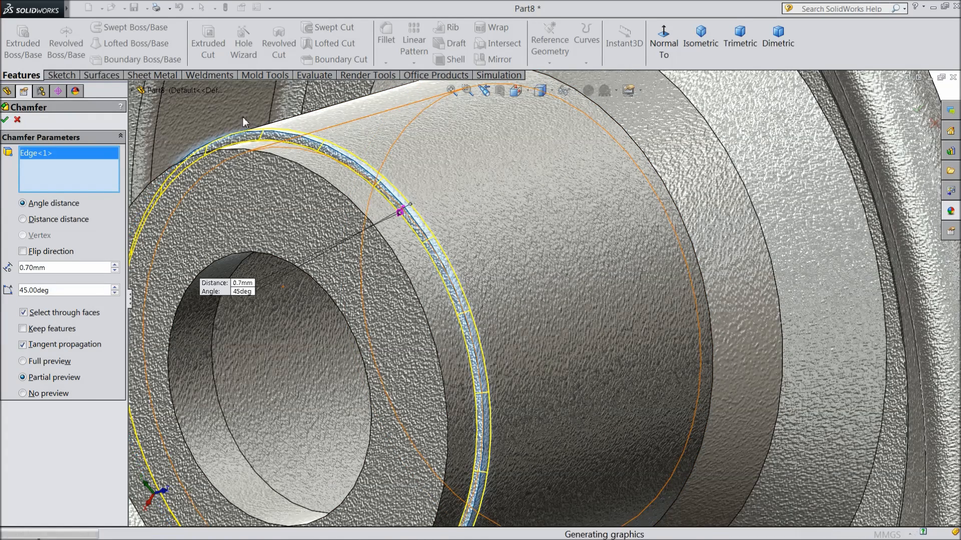
Step: Fillet the bore's circular edge on the hub's end face with a 0.7 mm radius
left_click(386, 40)
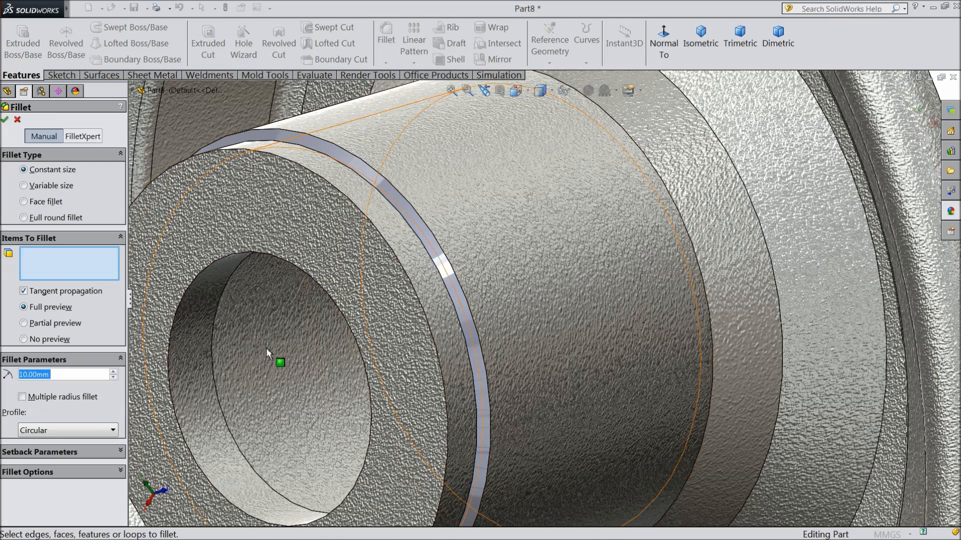
type("0.7")
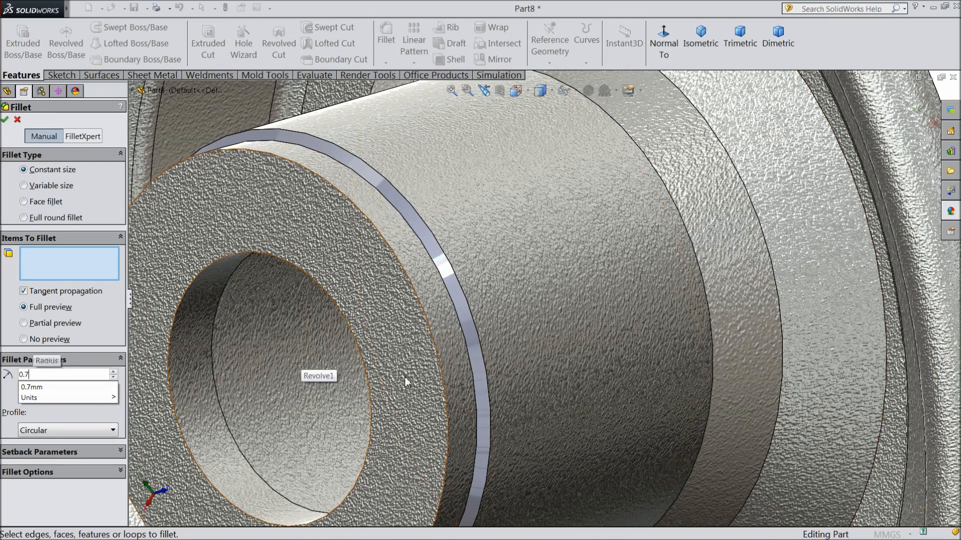
left_click(366, 373)
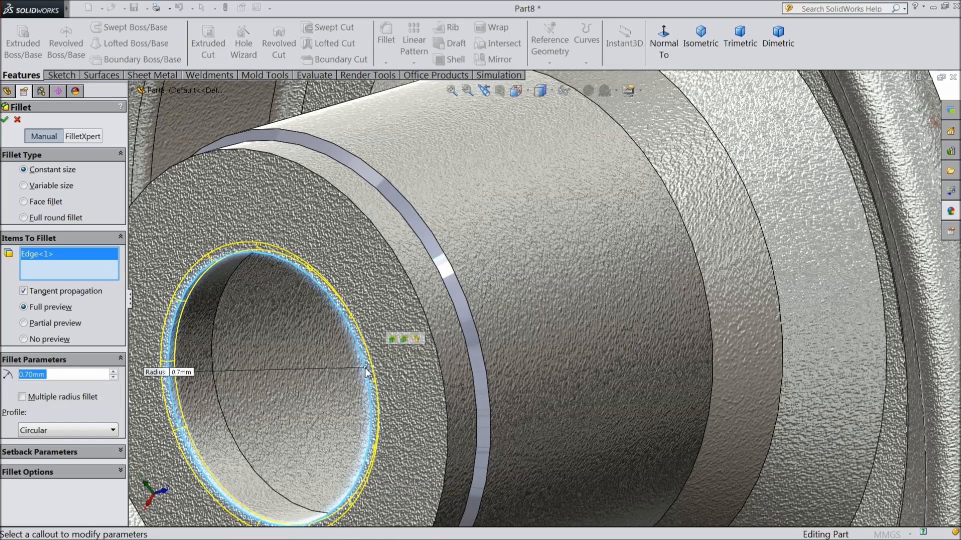
left_click(5, 120)
Step: Apply the cast zinc appearance to the hub's chamfer and bore fillet
scroll(382, 250, "up", 5)
middle_click_drag(383, 250, 268, 268)
left_click(43, 248, "ctrl")
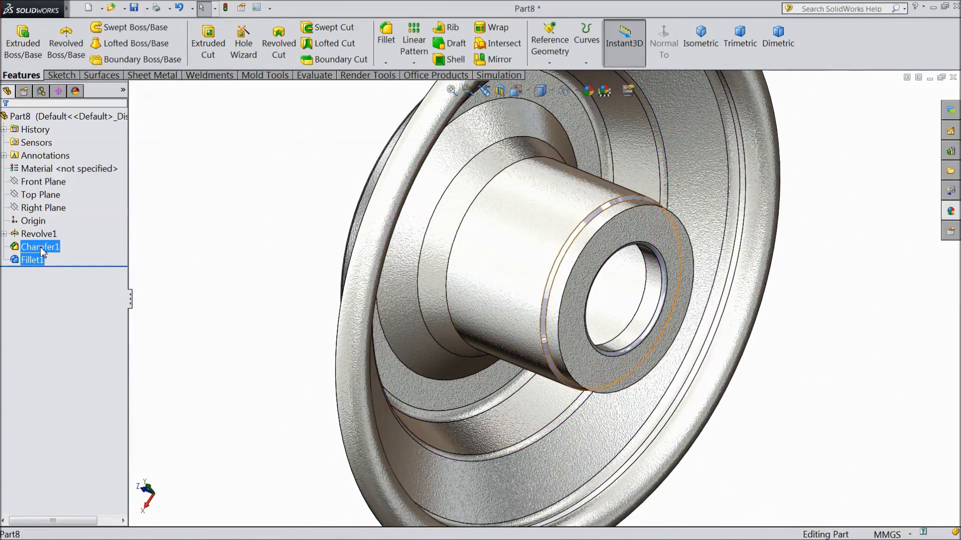
left_click(42, 248)
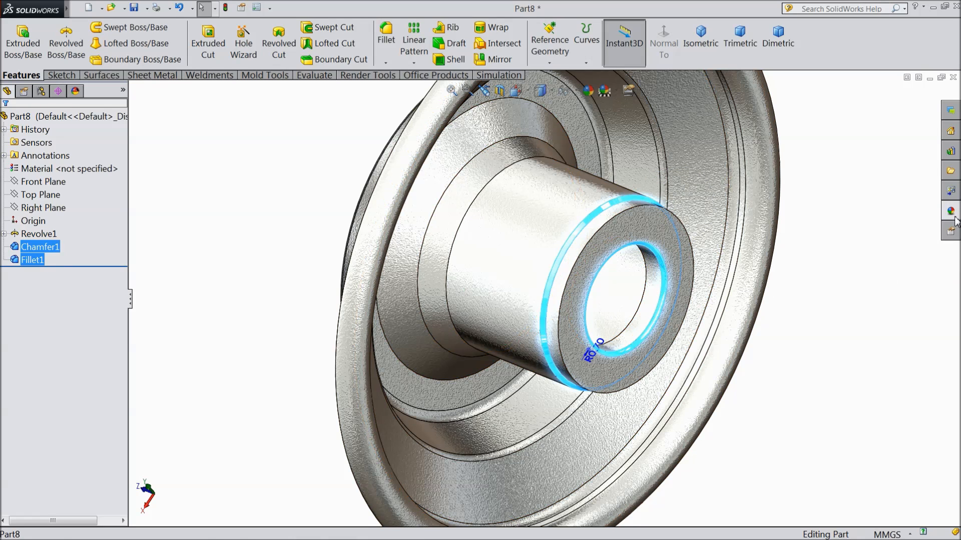
left_click(951, 211)
double_click(845, 485)
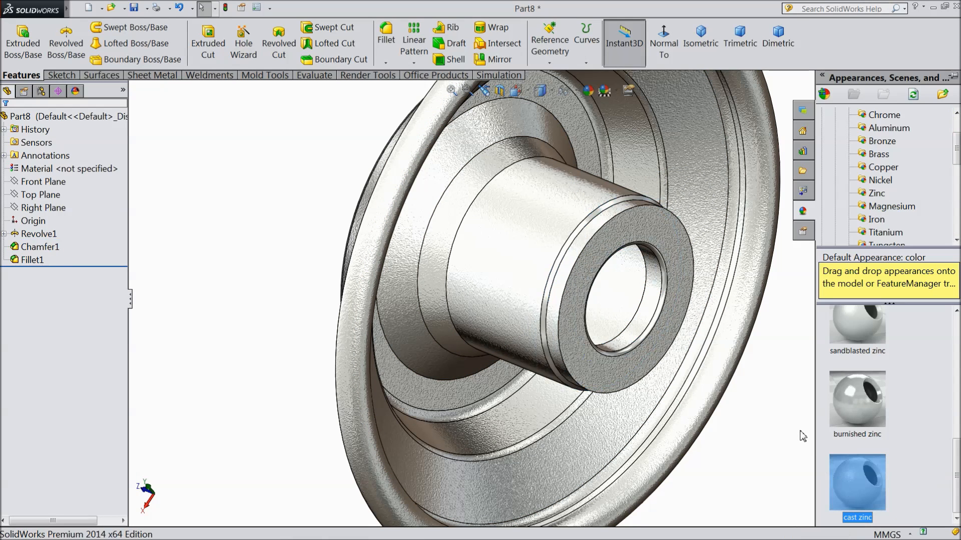
Step: Start a new sketch on the Right Plane and view it face-on
scroll(790, 400, "up", 3)
middle_click_drag(782, 375, 604, 260)
scroll(600, 265, "down", 5)
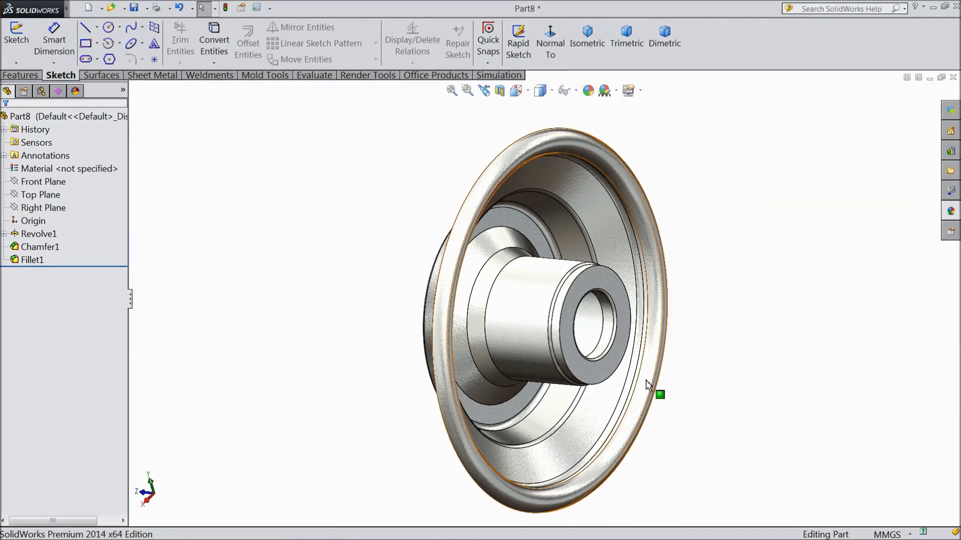
middle_click_drag(660, 392, 606, 364)
middle_click_drag(537, 303, 604, 316)
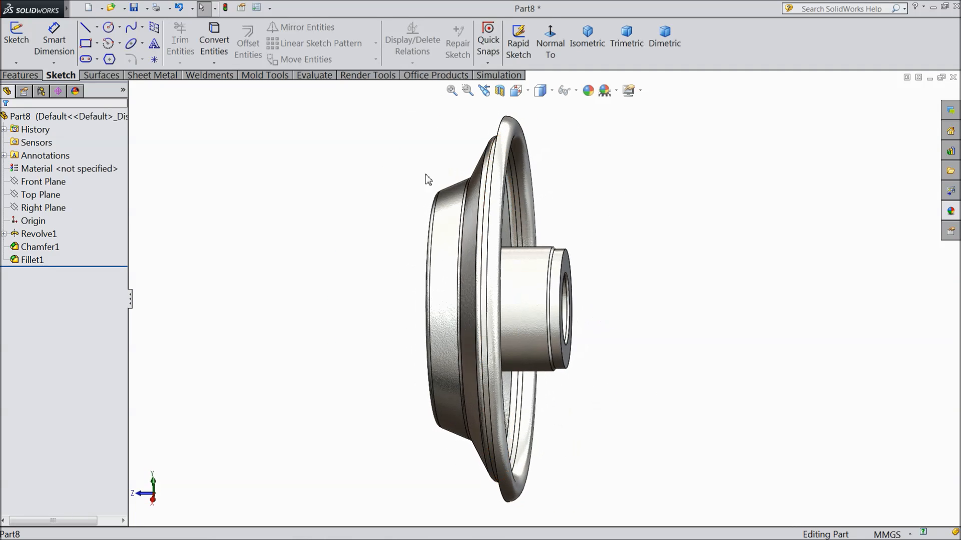
left_click(56, 209)
left_click(62, 194)
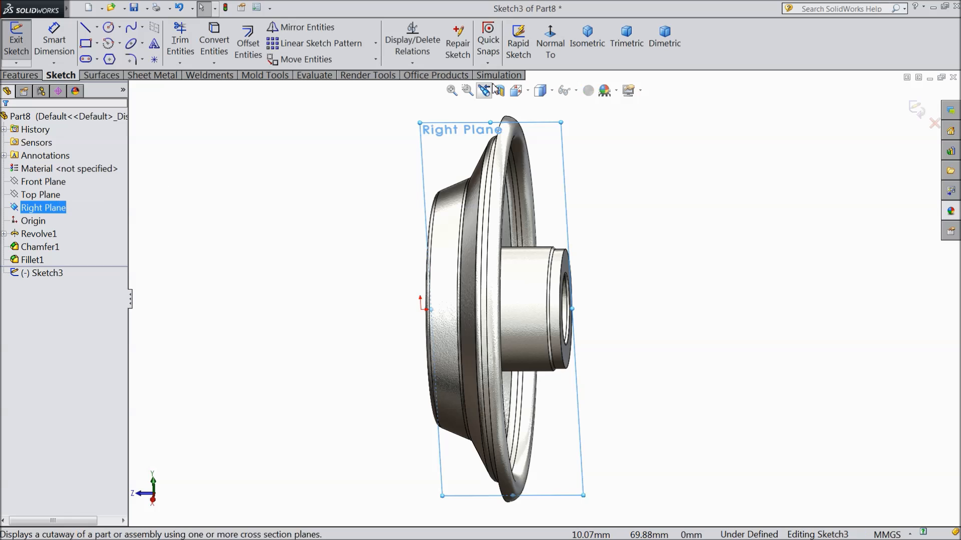
left_click(548, 50)
Step: Sketch a horizontal centerline about 79 mm long from the origin along the wheel's axis, past the end of the hub
scroll(560, 189, "up", 4)
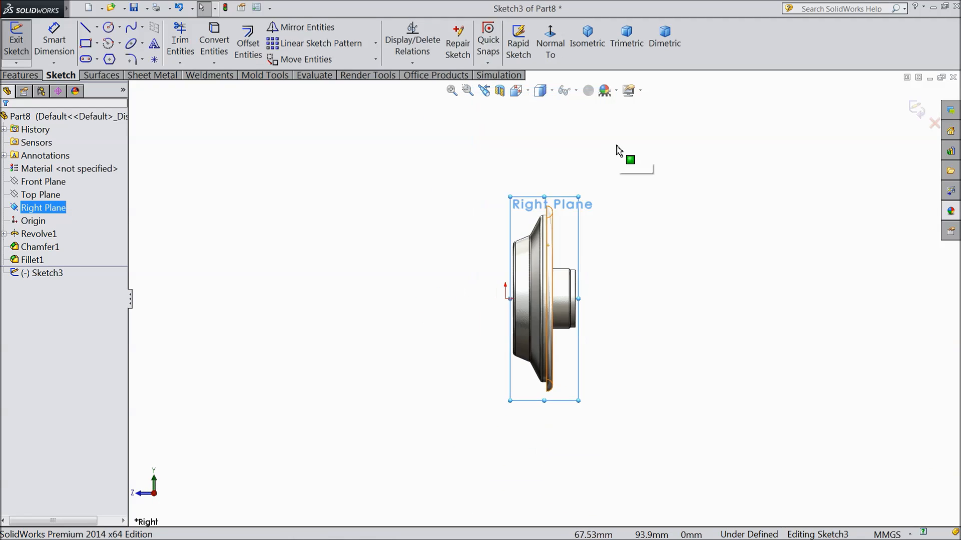
scroll(616, 145, "down", 2)
left_click(96, 28)
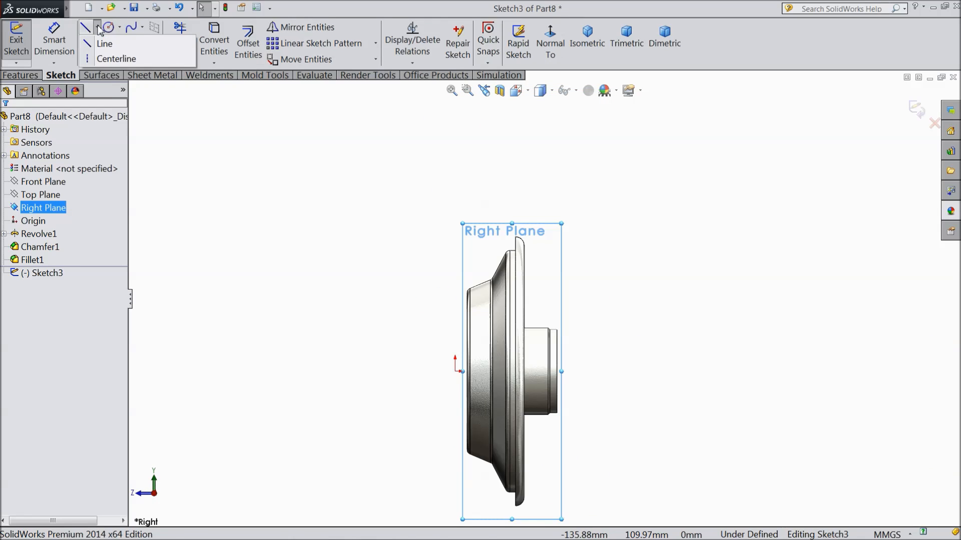
left_click(108, 54)
scroll(461, 429, "down", 3)
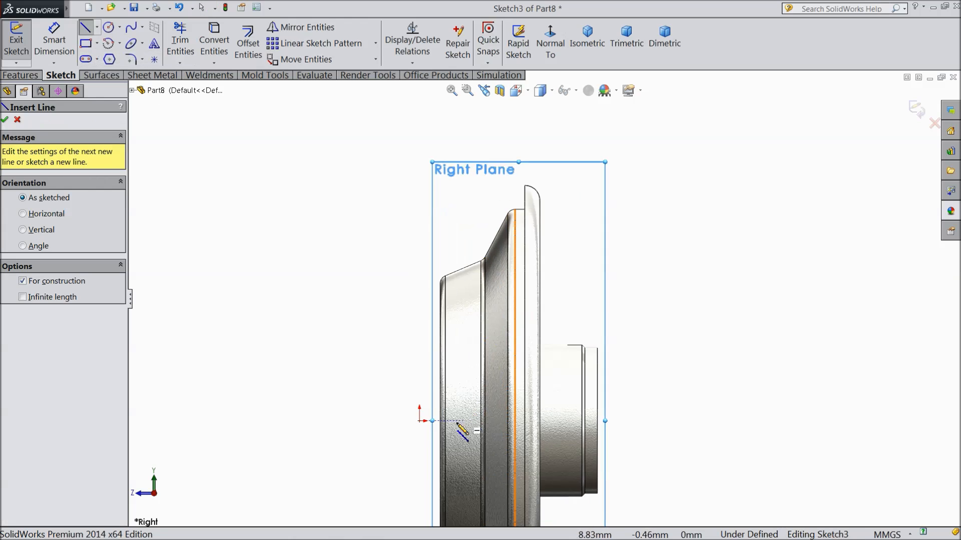
left_click(420, 422)
left_click(748, 421)
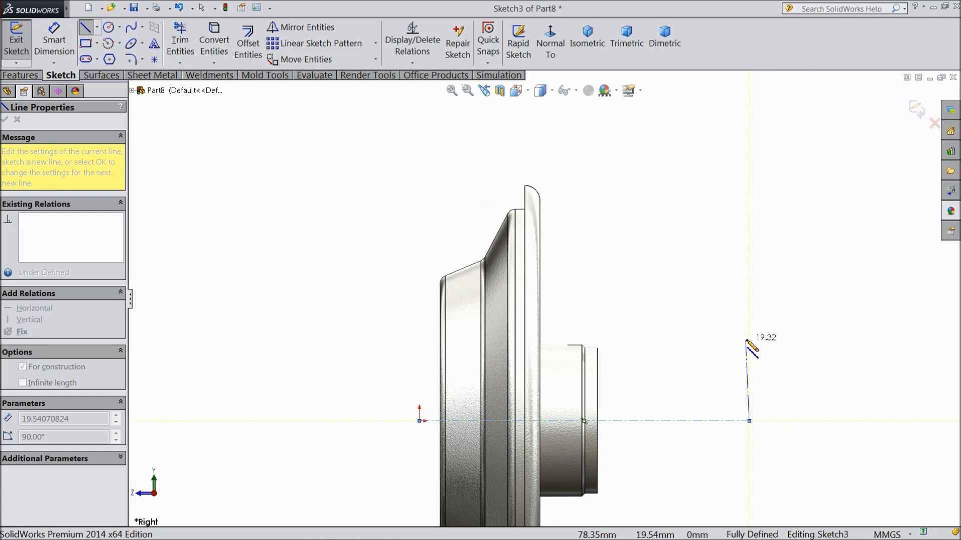
right_click(746, 341)
left_click(767, 97)
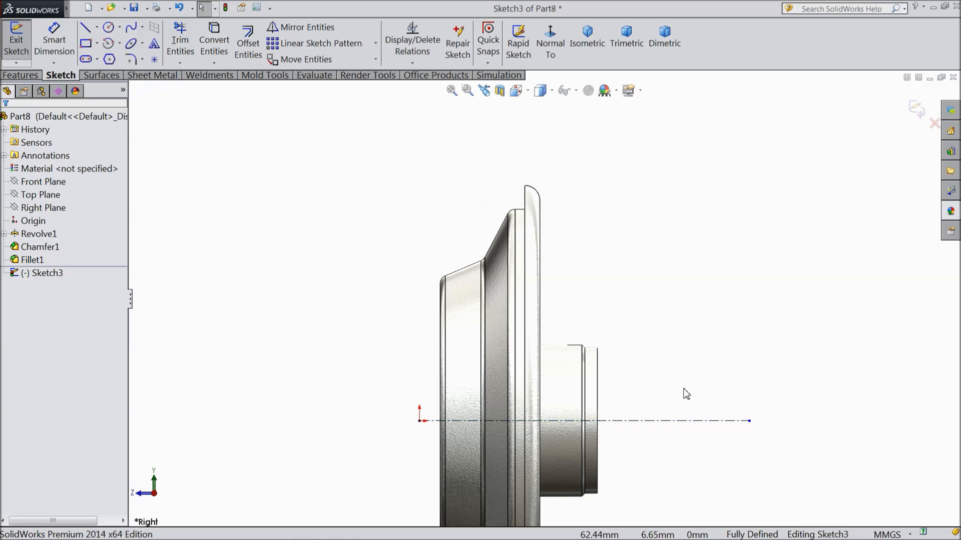
left_click(665, 421)
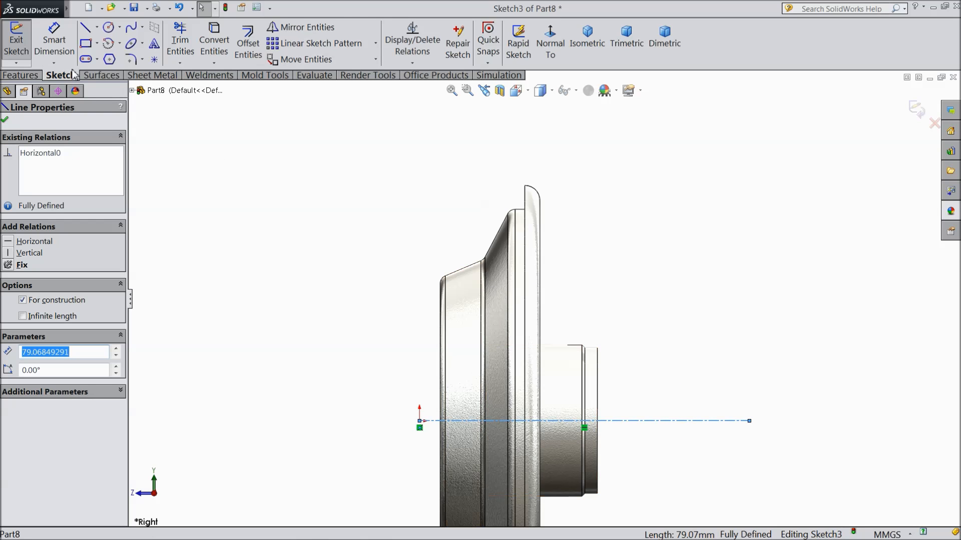
Step: Sketch a vertical centerline upward from the upper corner of the rim's flat face opposite the hub, ending well above the rim
left_click(96, 29)
left_click(108, 57)
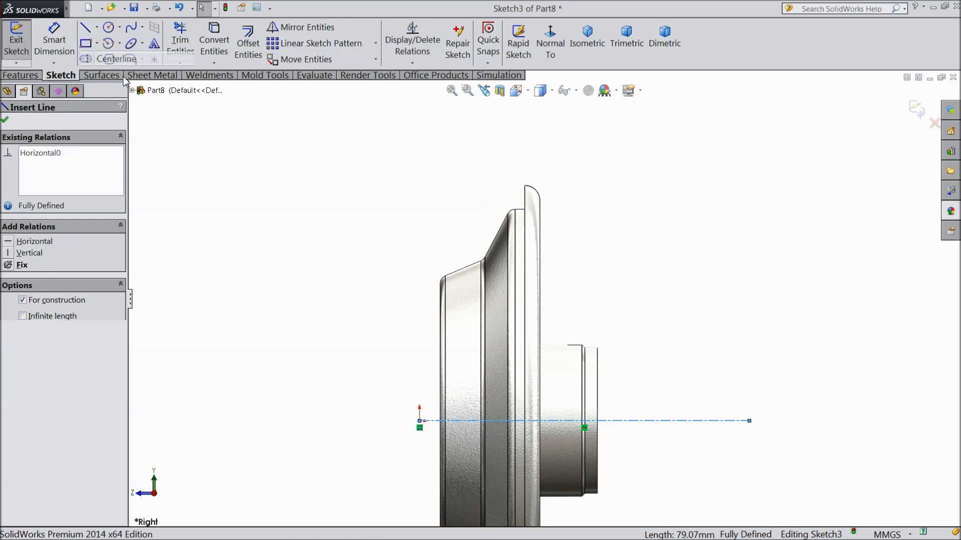
scroll(452, 295, "down", 4)
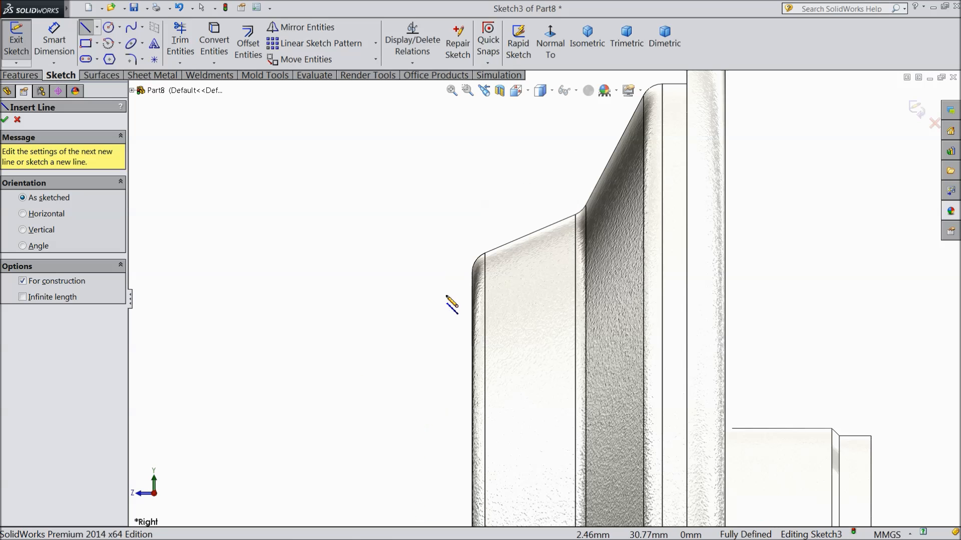
left_click(473, 274)
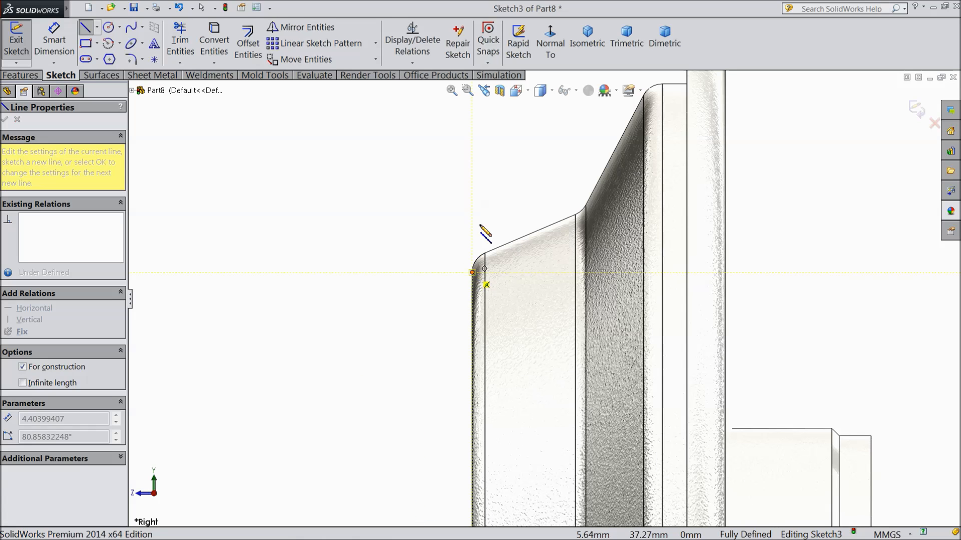
scroll(478, 197, "up", 4)
scroll(540, 146, "up", 2)
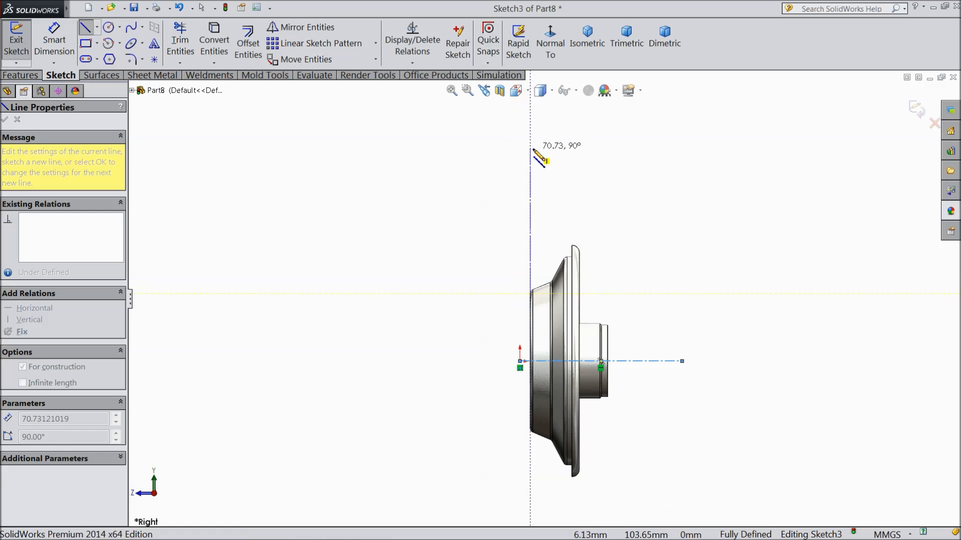
left_click(531, 119)
right_click(560, 103)
left_click(580, 109)
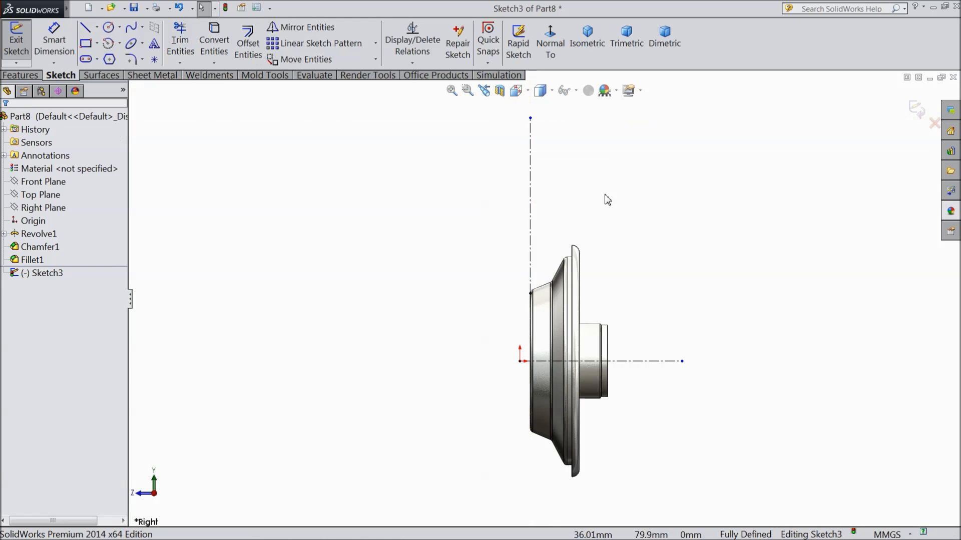
Step: Sketch a second vertical centerline from the horizontal axis just beyond the hub's end, extending well above the rim
left_click(98, 28)
left_click(110, 55)
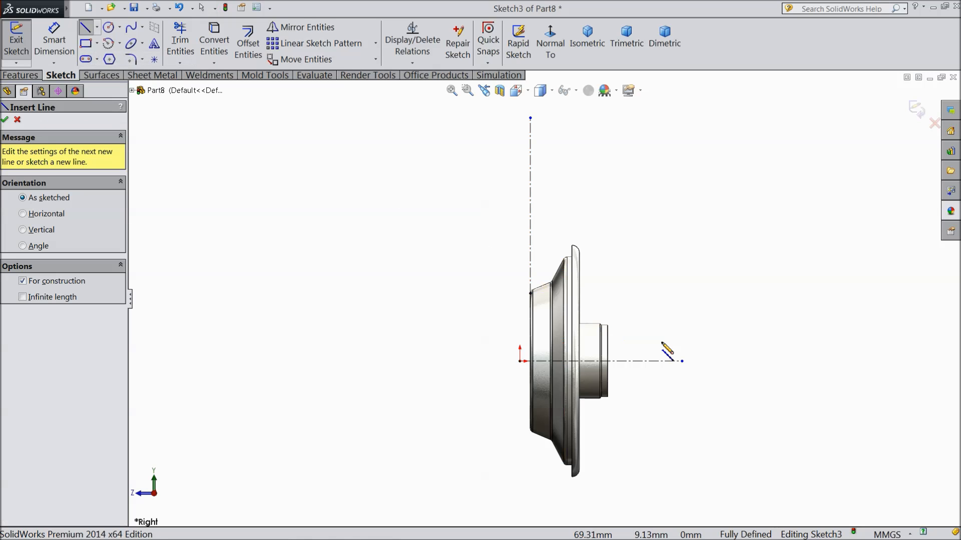
left_click(621, 361)
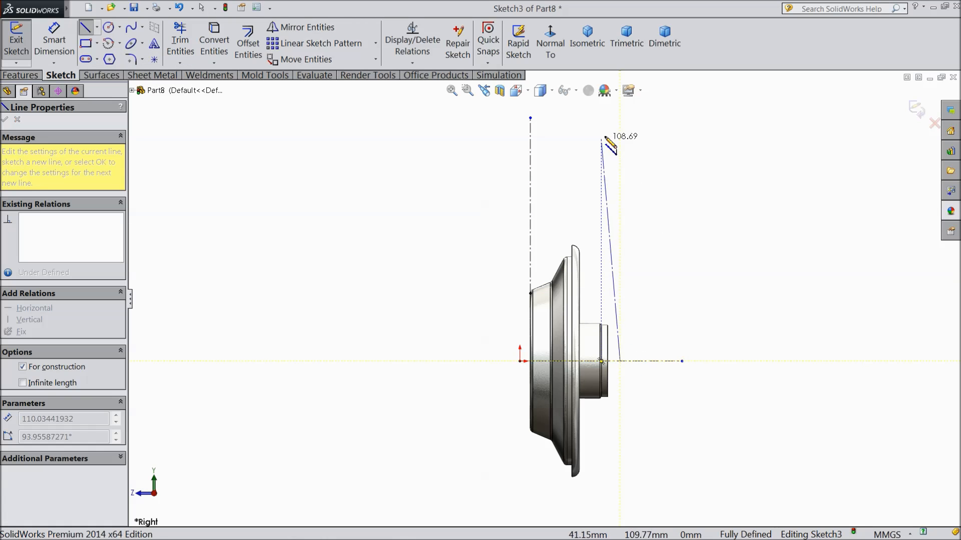
left_click(621, 113)
right_click(673, 100)
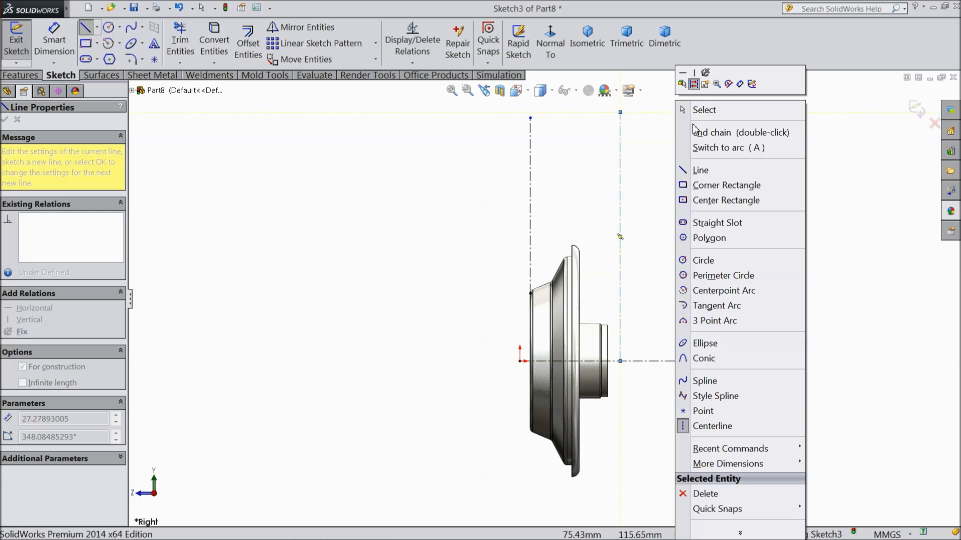
left_click(690, 107)
Step: Sketch a horizontal centerline about 110 mm long high above the rim, crossing both vertical centerlines near their upper ends
left_click(98, 28)
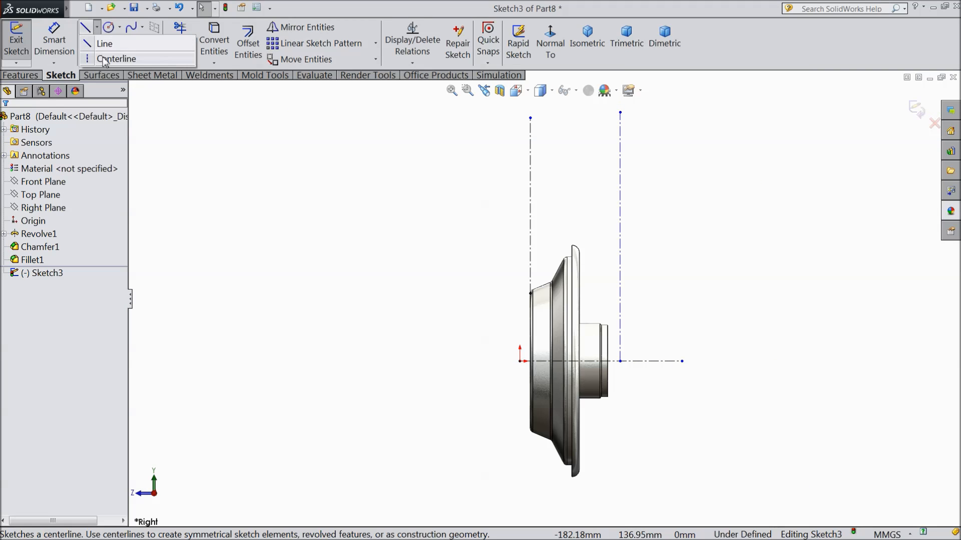
left_click(111, 55)
left_click(468, 144)
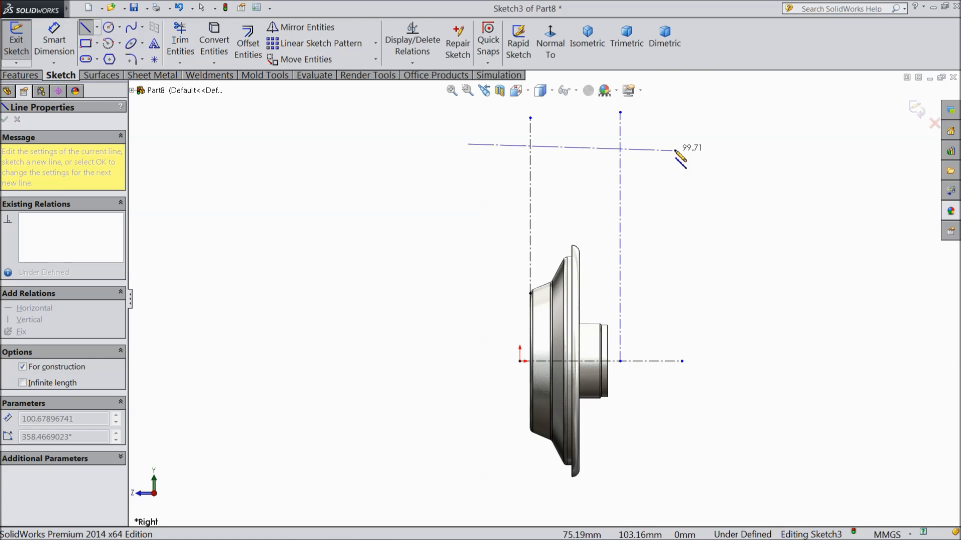
left_click(694, 144)
right_click(696, 100)
left_click(710, 103)
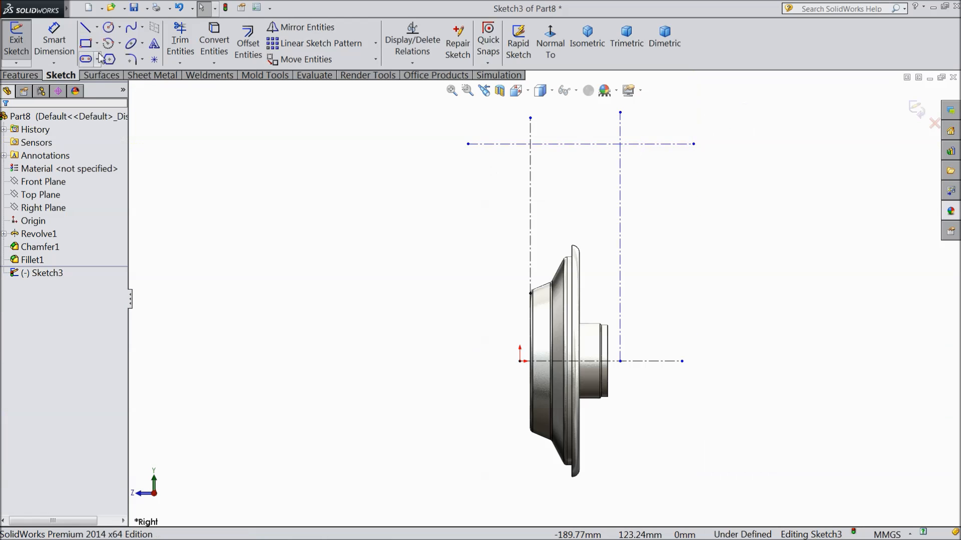
Step: Sketch a second centerline about 117 mm long between the upper horizontal centerline and the rim, and constrain it horizontal
left_click(97, 29)
left_click(111, 56)
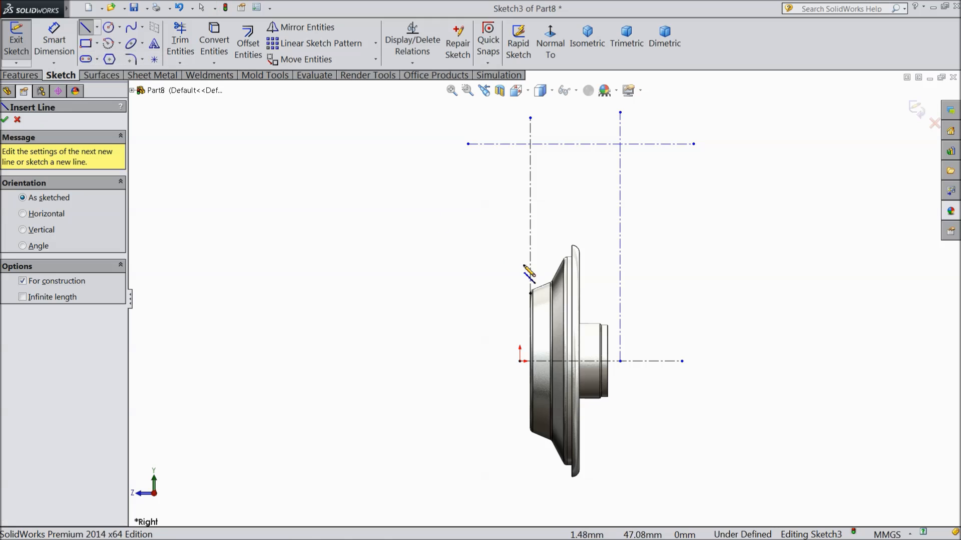
left_click(468, 206)
right_click(710, 209)
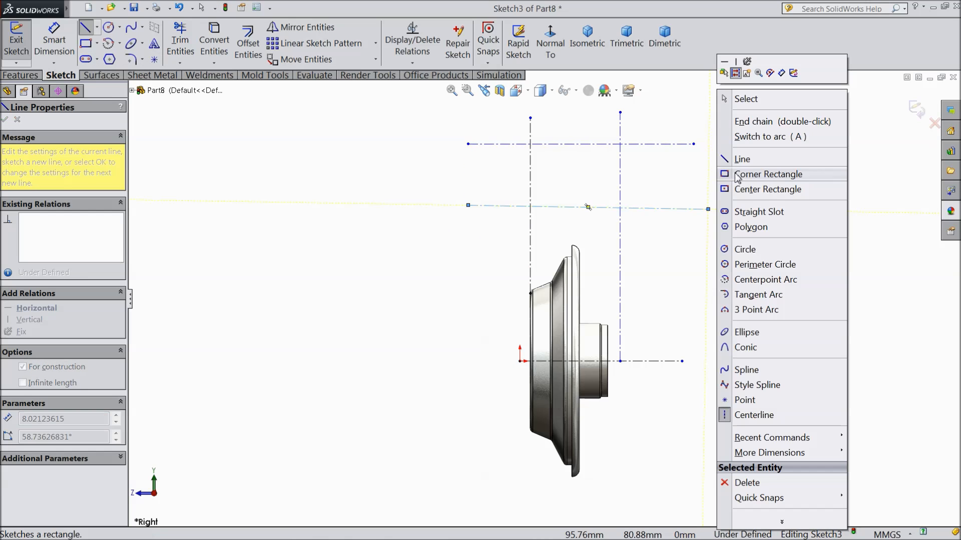
left_click(740, 99)
left_click(665, 208)
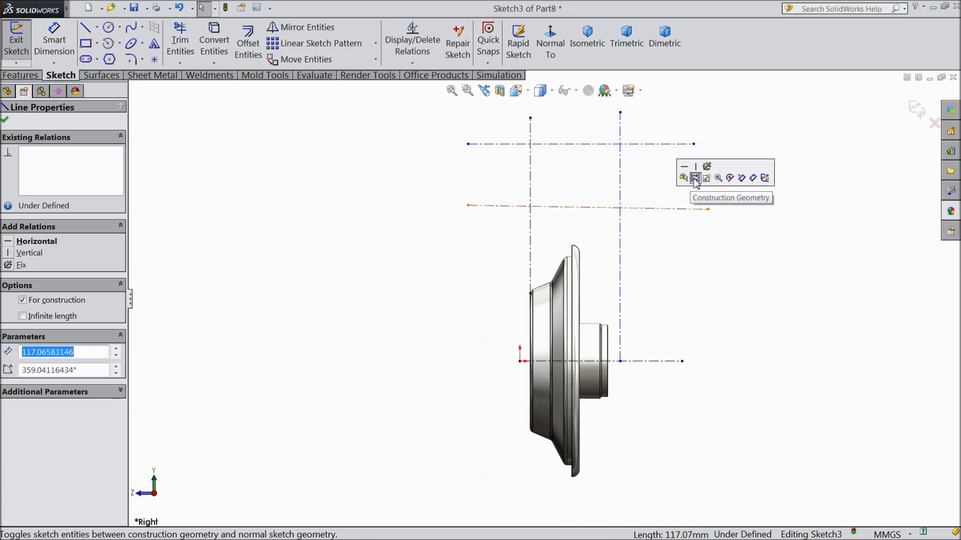
left_click(684, 166)
left_click(635, 144)
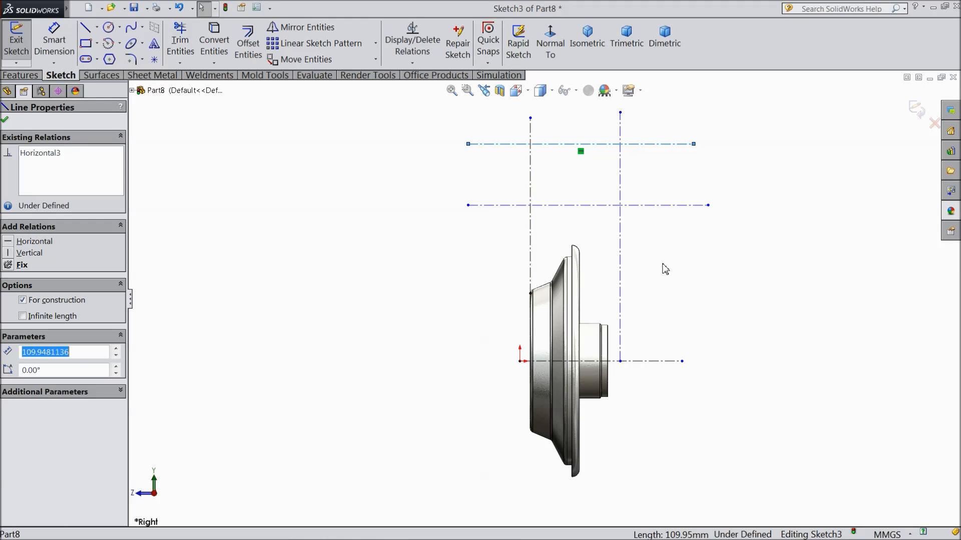
Step: Dimension the gap between the hub's end face and the nearby vertical centerline as 4 mm
scroll(630, 252, "up", 1)
scroll(602, 277, "down", 2)
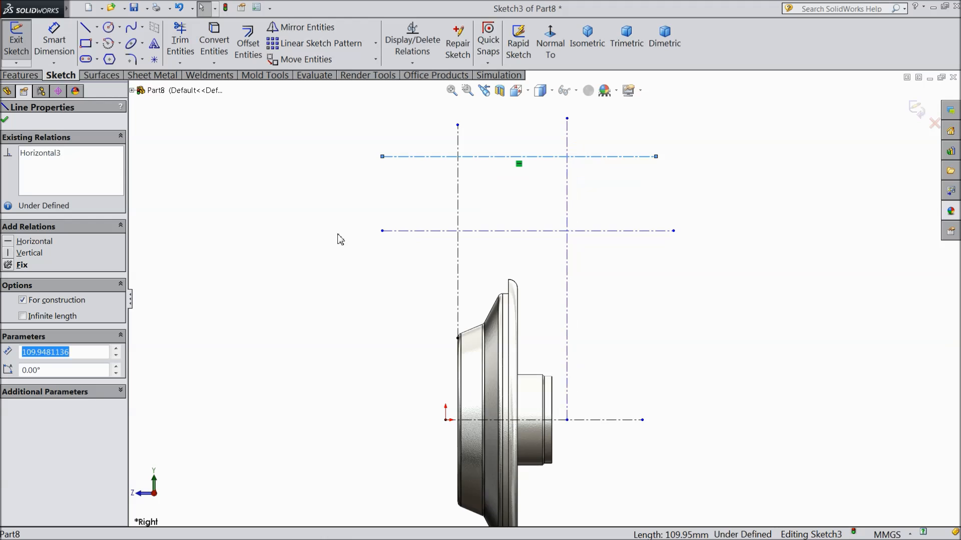
left_click(46, 53)
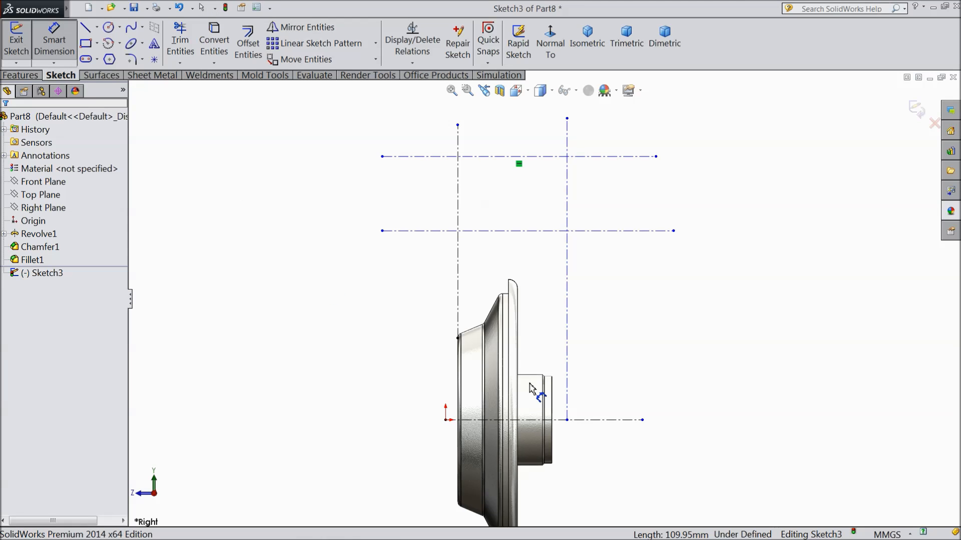
left_click(552, 404)
left_click(567, 403)
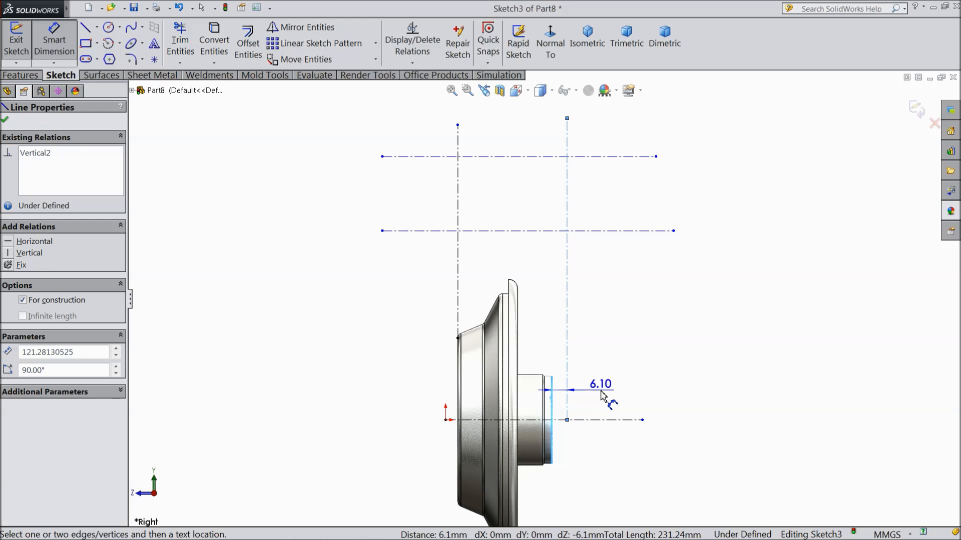
left_click(605, 398)
type("4")
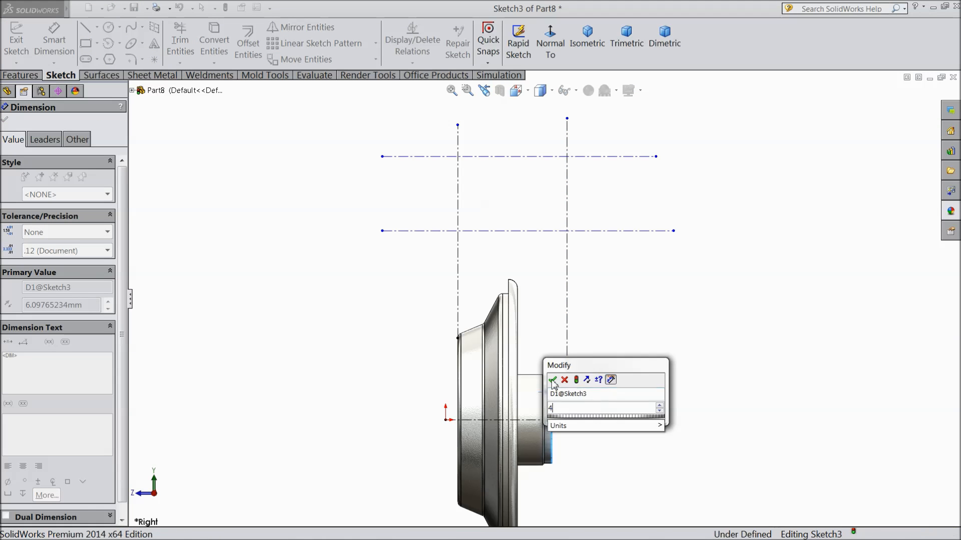
left_click(552, 381)
Step: Dimension the distance from the wheel's horizontal axis to the uppermost horizontal centerline as 130 mm
left_click(420, 157)
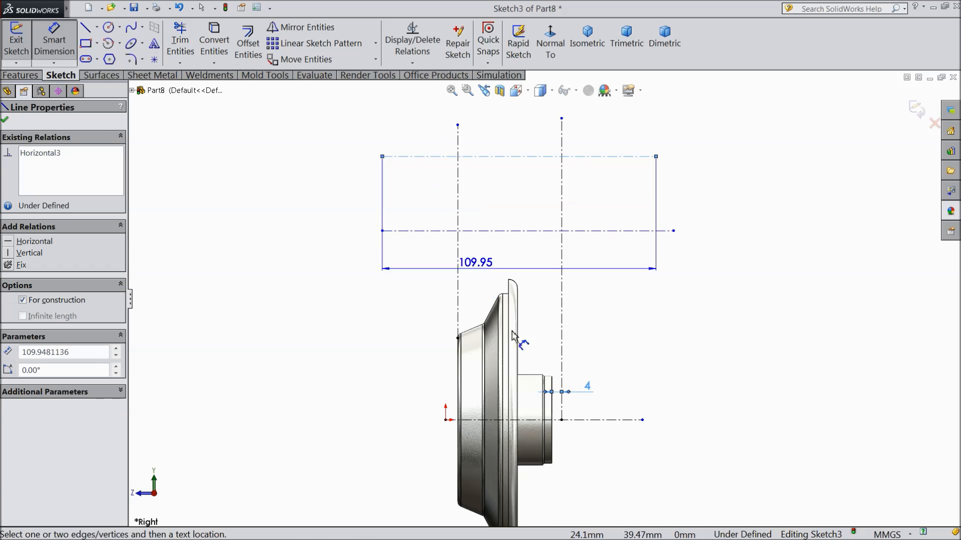
left_click(581, 420)
left_click(241, 285)
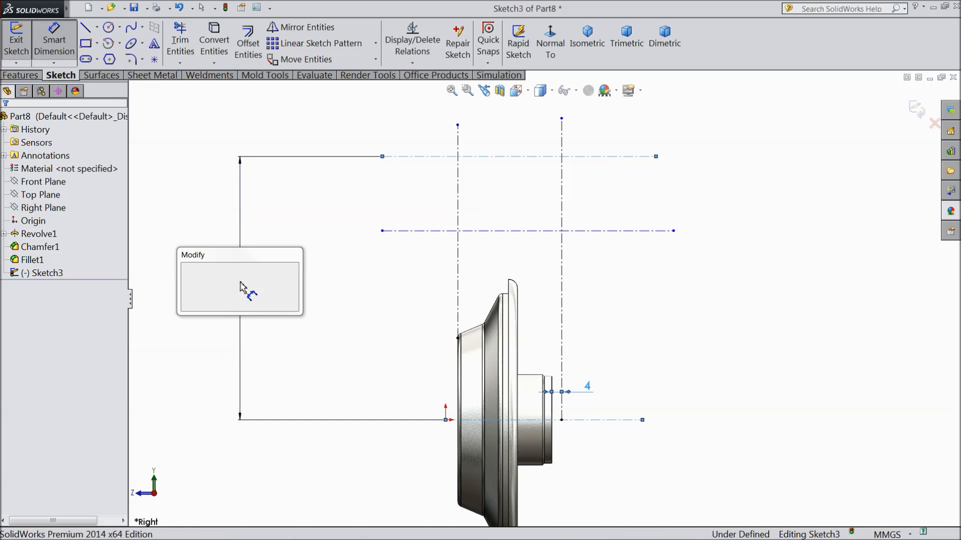
type("130")
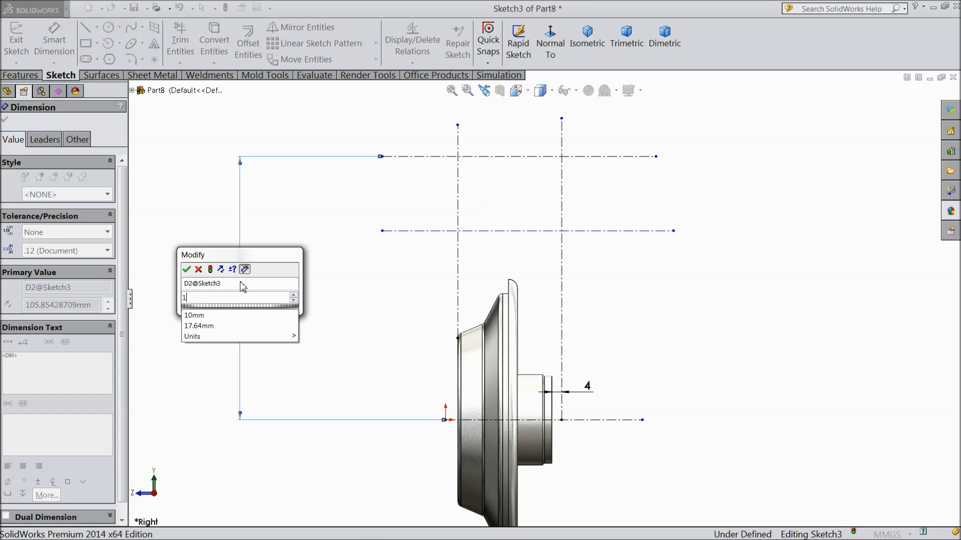
left_click(186, 269)
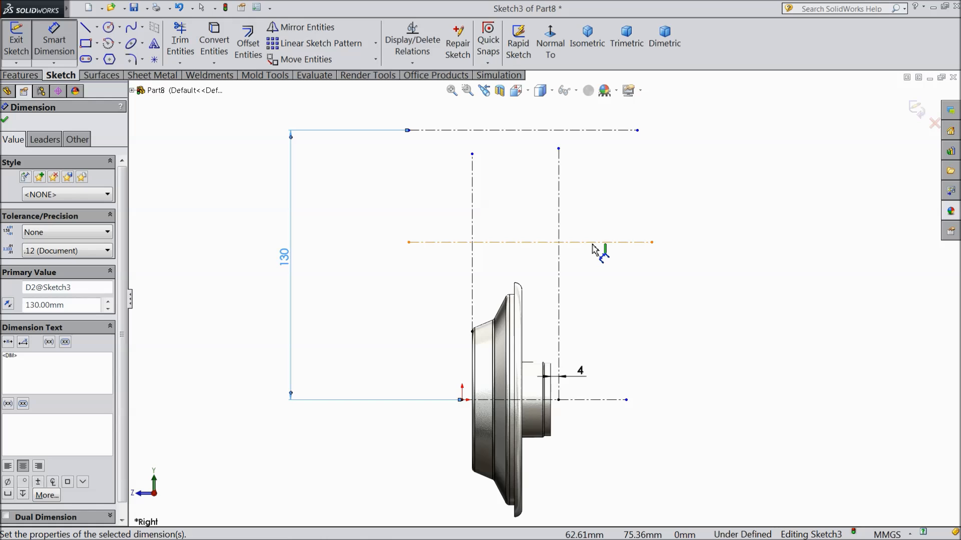
Step: Sketch a horizontal centerline about 68 mm long from the rim flange's top corner past the hub-side vertical centerline
left_click(96, 28)
left_click(99, 58)
scroll(511, 314, "down", 3)
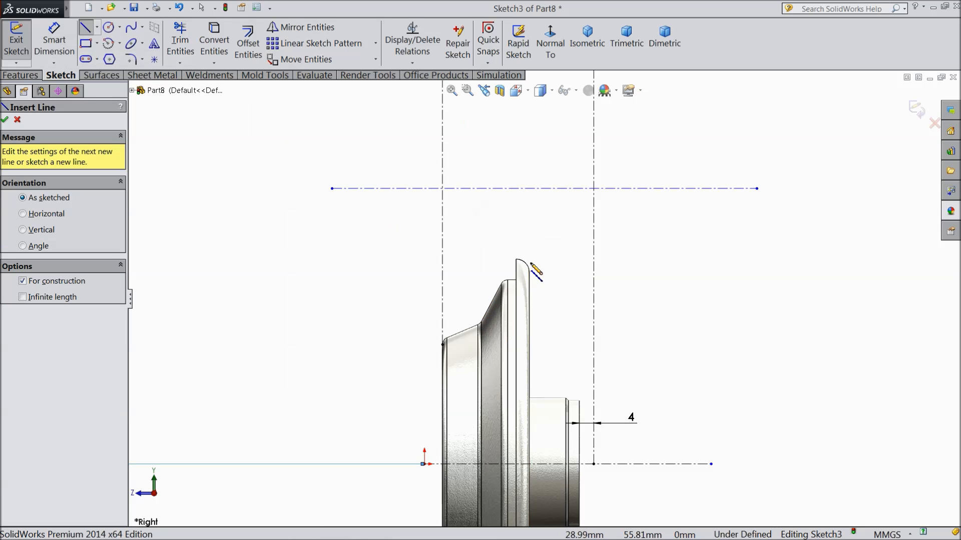
left_click(516, 259)
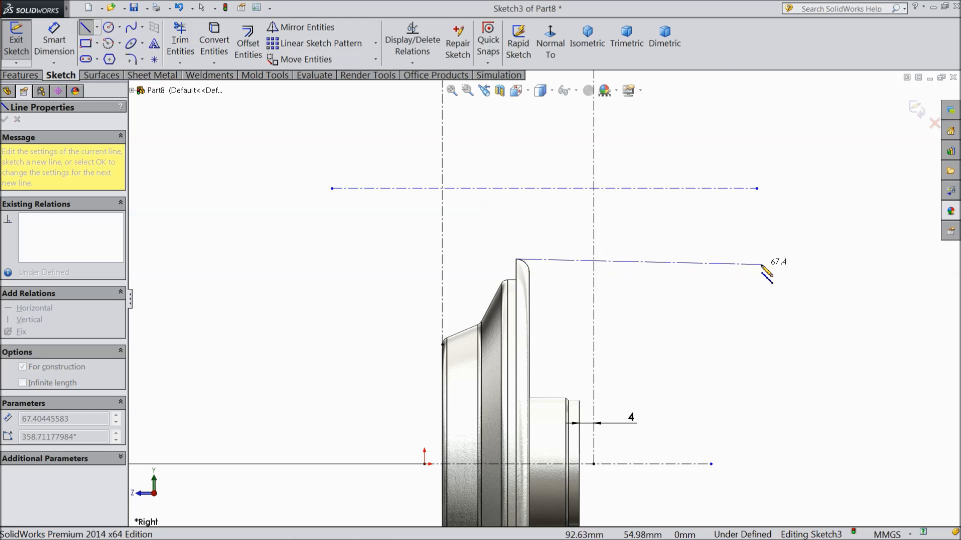
left_click(763, 259)
right_click(773, 245)
left_click(806, 99)
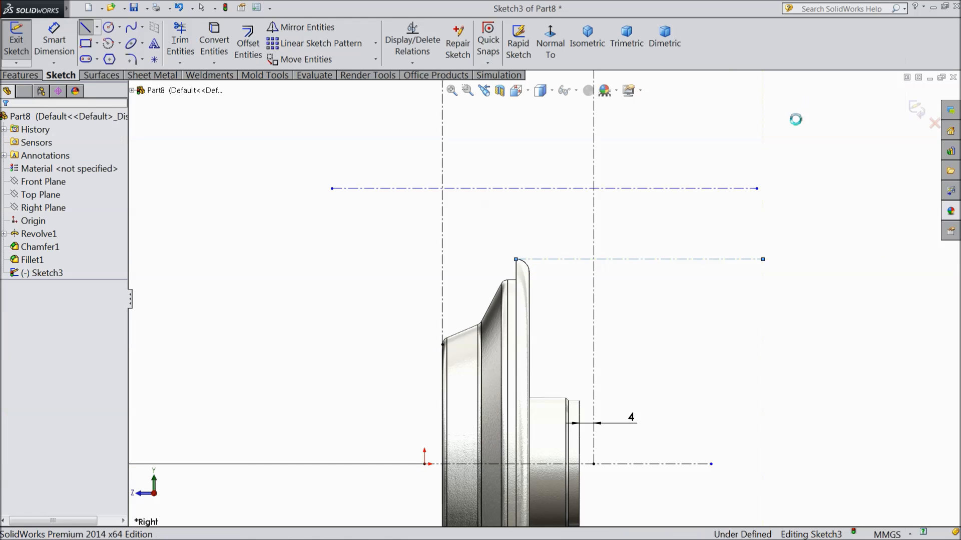
Step: Dimension the distance between the rim-top centerline and the horizontal centerline above it as 40 mm
left_click(49, 50)
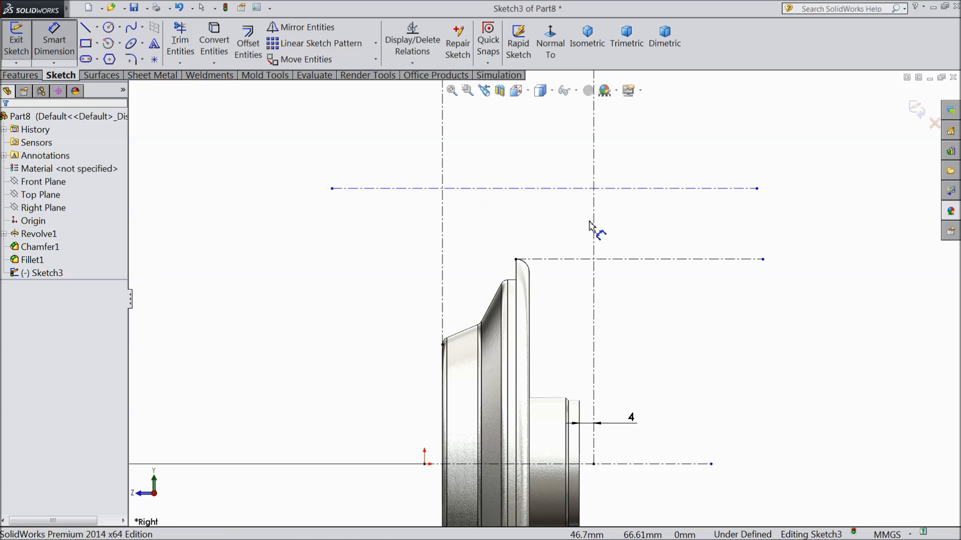
left_click(641, 189)
left_click(675, 259)
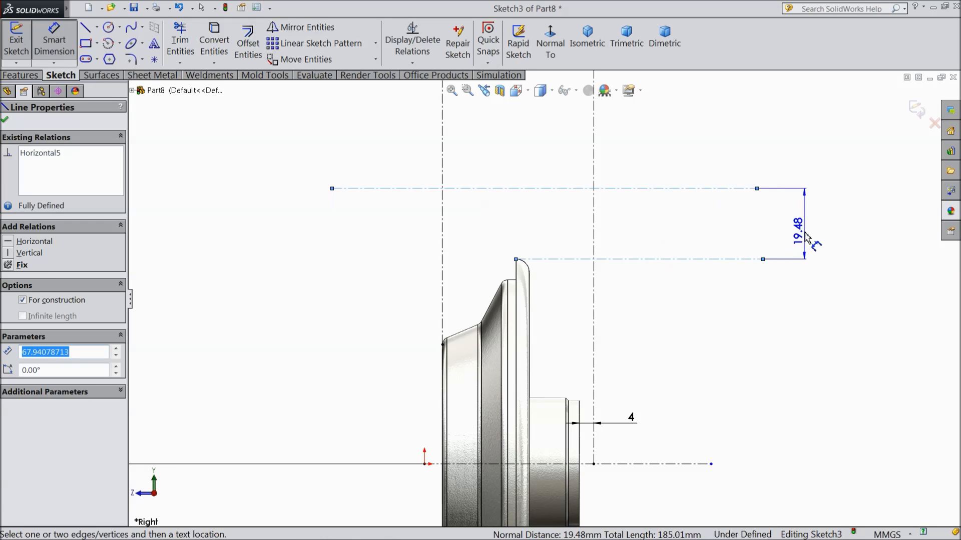
left_click(805, 238)
type("40")
left_click(750, 220)
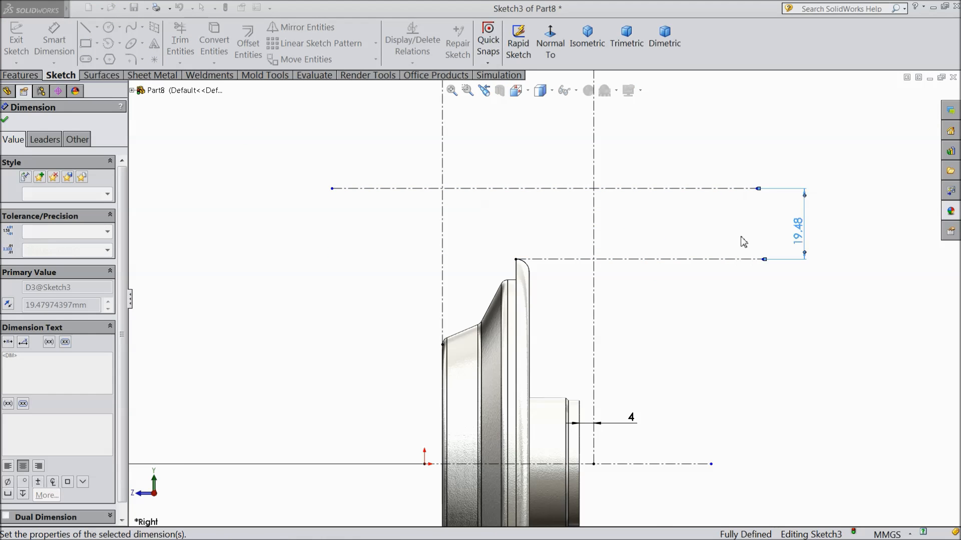
key("f")
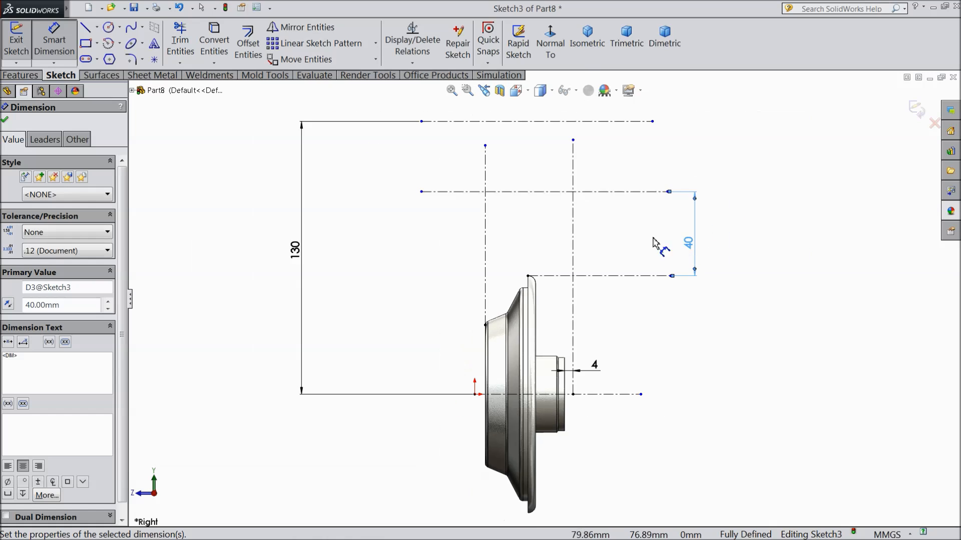
Step: Sketch another horizontal centerline about 5 mm below the uppermost one, spanning both vertical centerlines
left_click(98, 29)
left_click(113, 60)
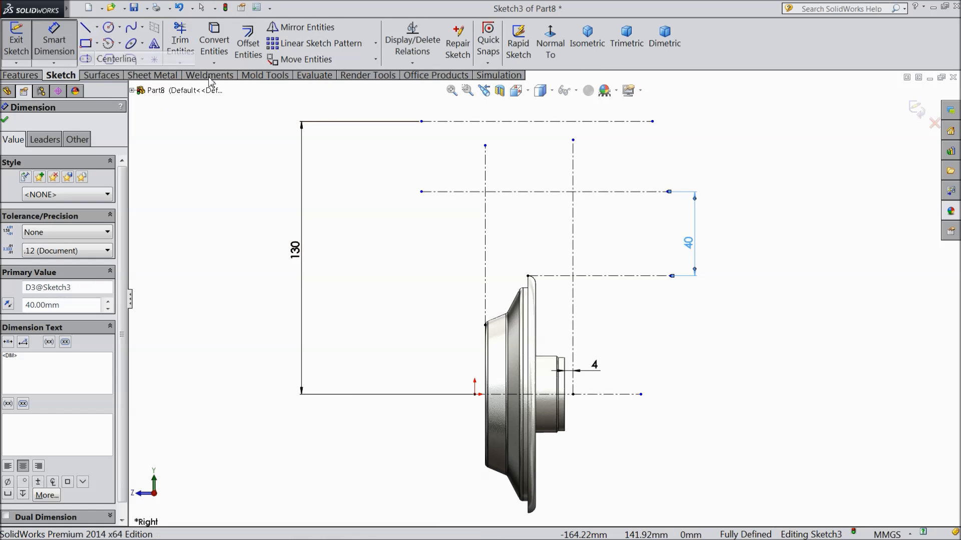
scroll(610, 185, "down", 1)
scroll(608, 150, "down", 1)
left_click(278, 119)
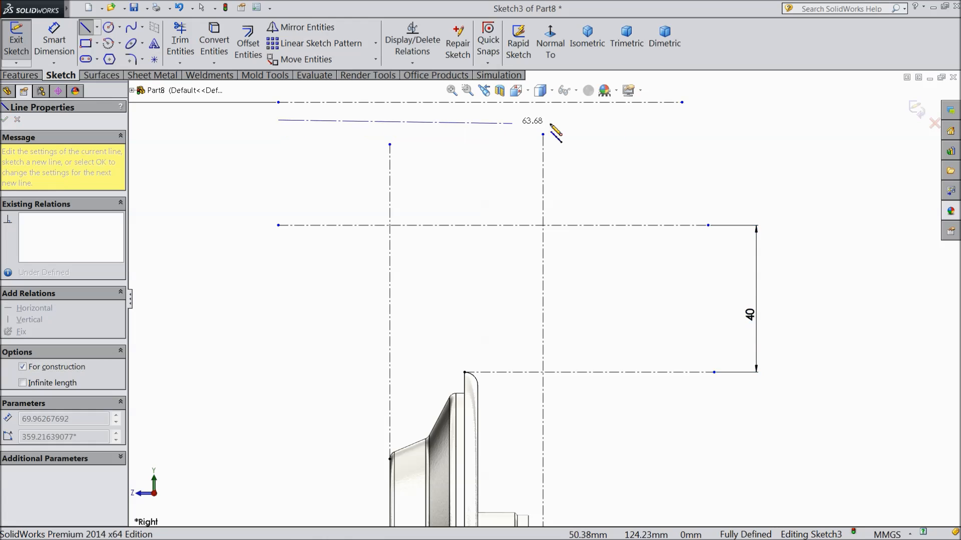
left_click(698, 119)
right_click(725, 94)
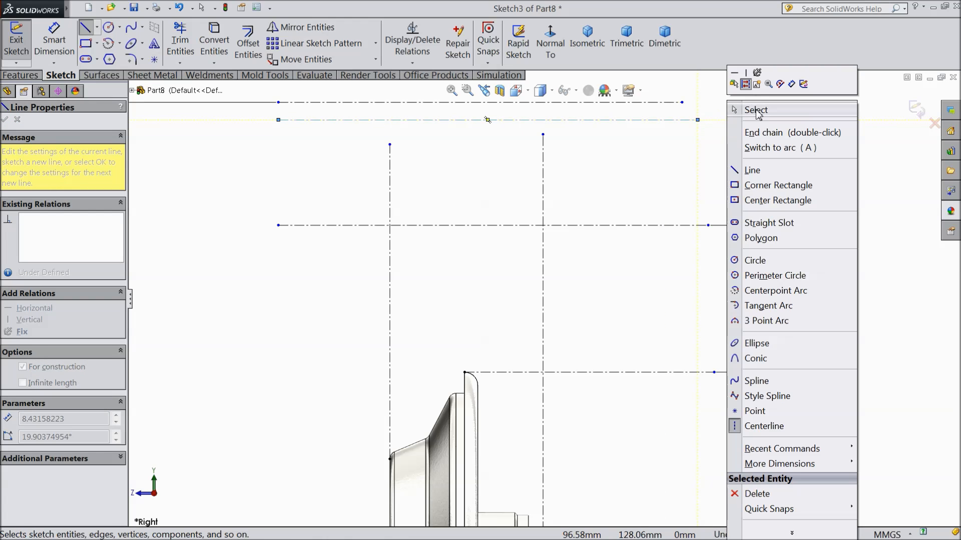
left_click(755, 103)
Step: Dimension the spacing between the two uppermost horizontal centerlines as 4 mm
left_click(43, 39)
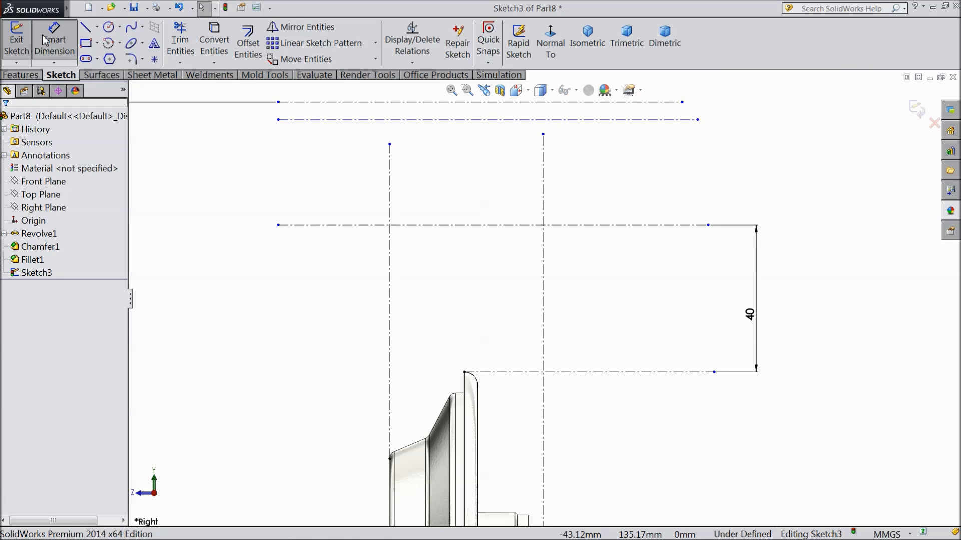
left_click(616, 103)
left_click(622, 119)
left_click(751, 111)
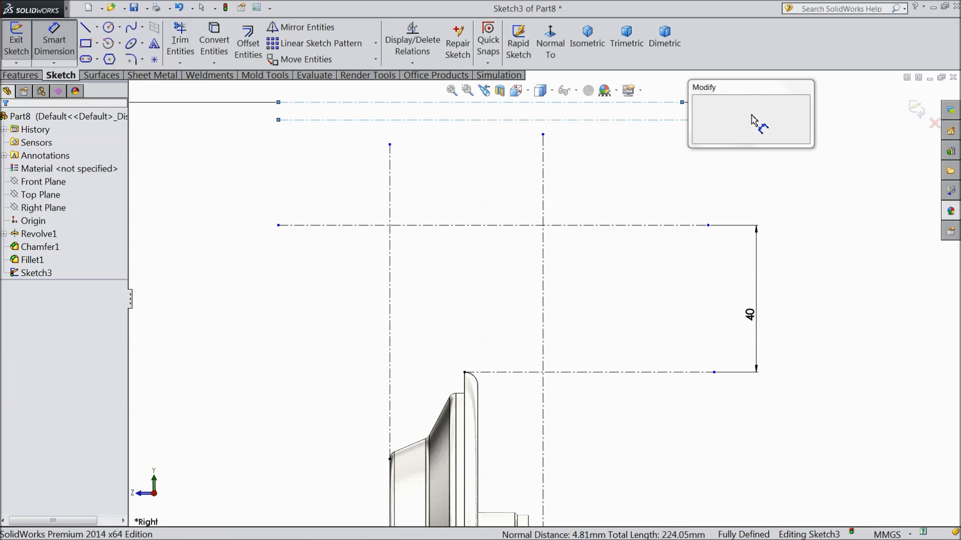
type("4")
key("Return")
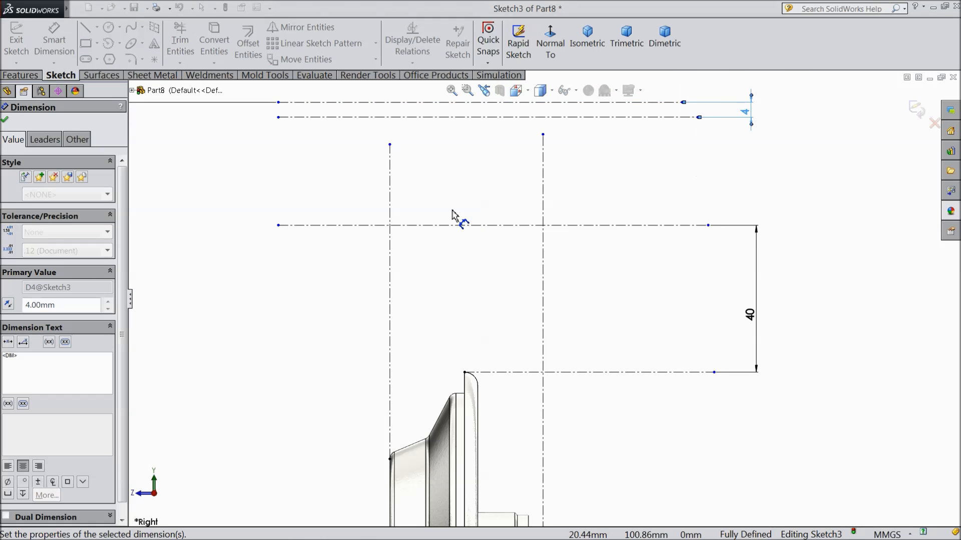
left_click(6, 121)
Step: Extend the upper ends of both vertical centerlines to meet the uppermost horizontal centerline
key("z")
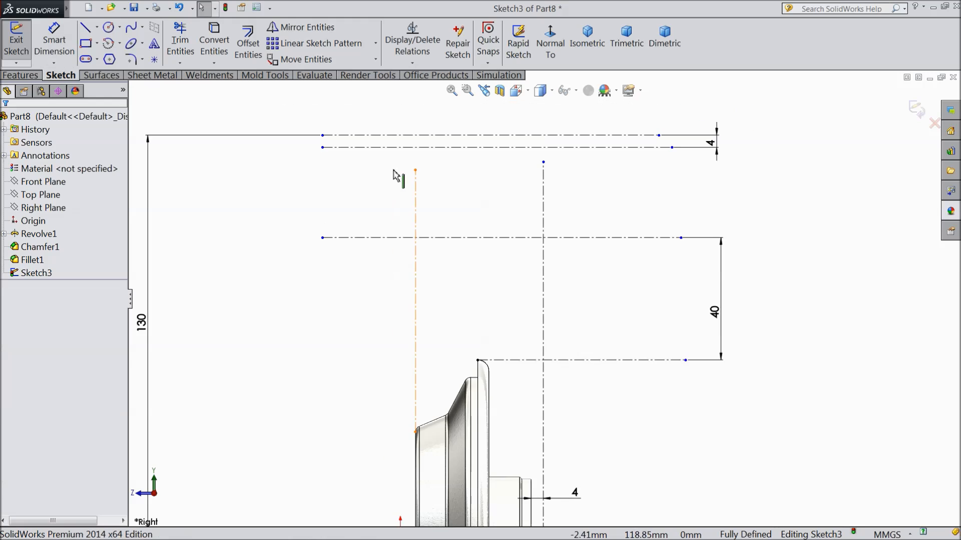
left_click_drag(415, 171, 417, 137)
left_click_drag(543, 163, 543, 136)
key("z")
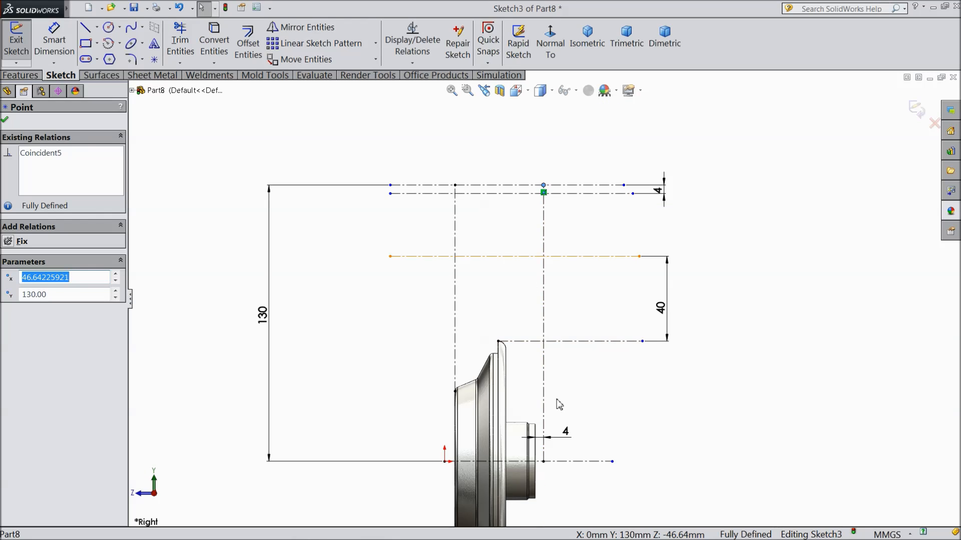
scroll(559, 405, "down", 2)
scroll(529, 415, "down", 2)
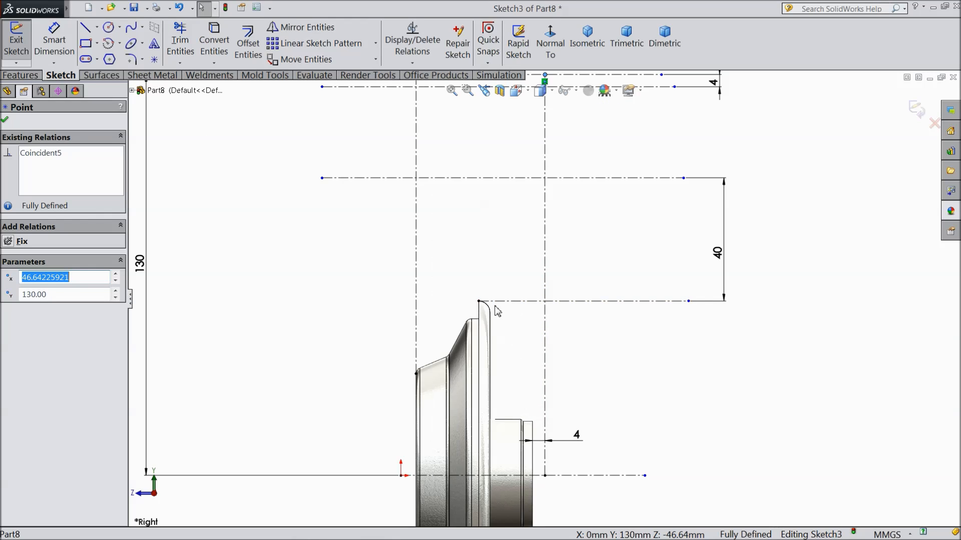
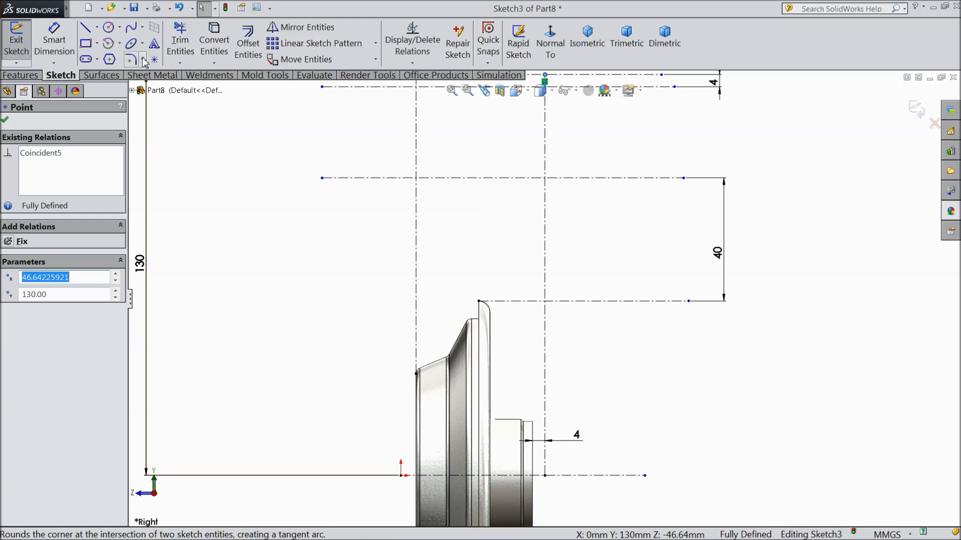
left_click(87, 35)
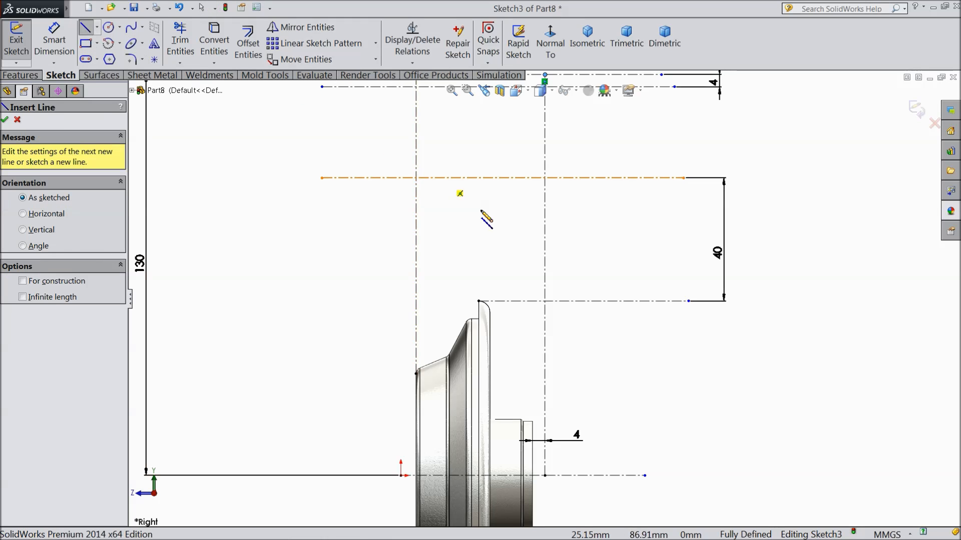
scroll(506, 295, "down", 3)
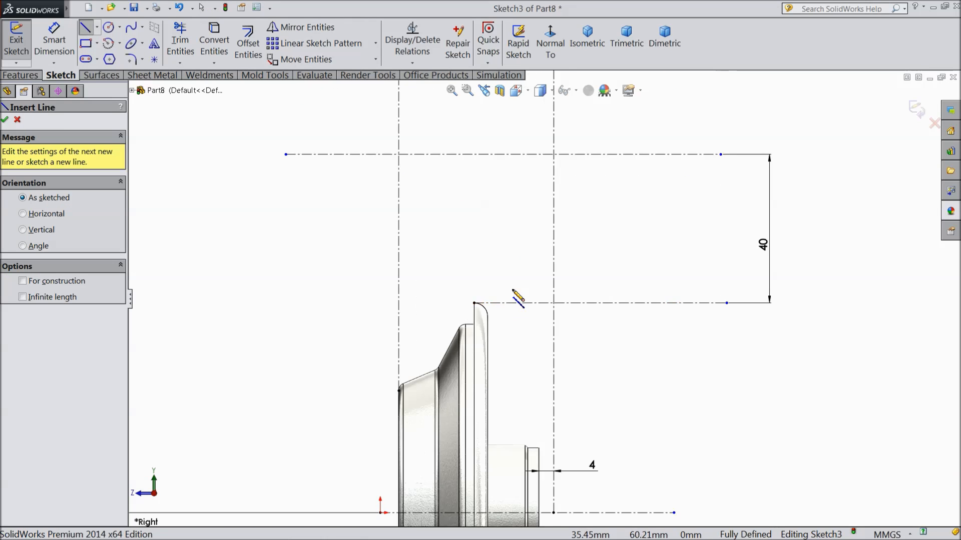
left_click(469, 307)
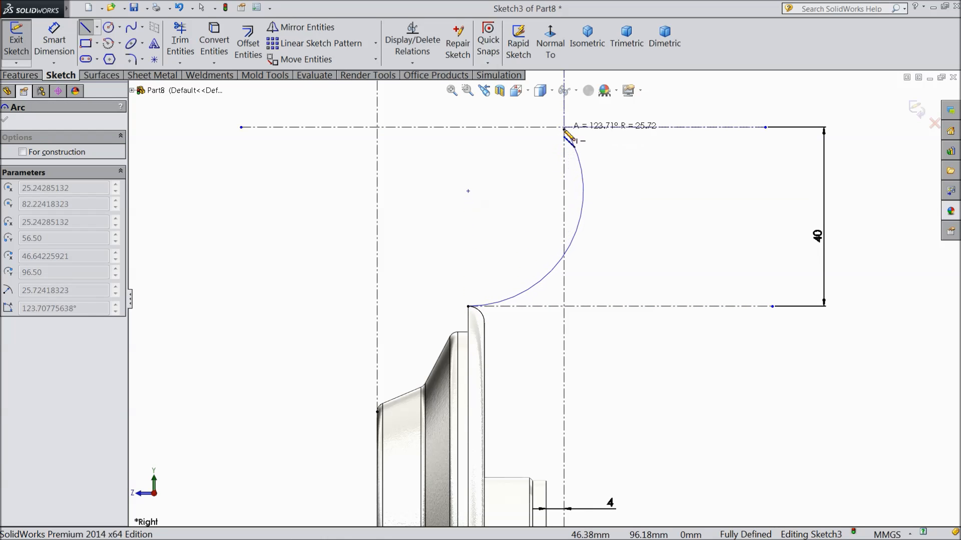
left_click(553, 149)
key("Escape")
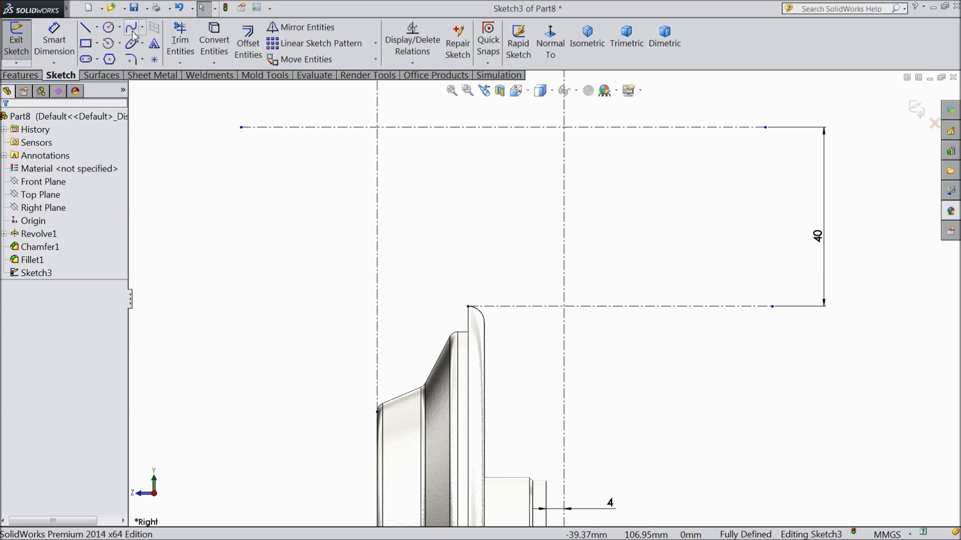
Step: Sketch a 3-point arc of about 60 mm radius from the rim's top corner to where the outer vertical centerline meets the 40 mm-high horizontal centerline
left_click(119, 43)
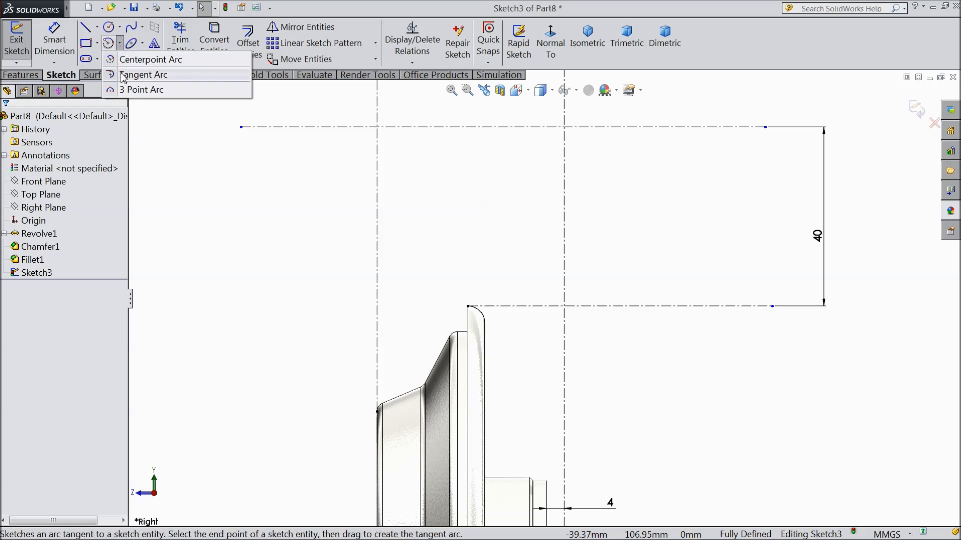
left_click(122, 90)
left_click(468, 307)
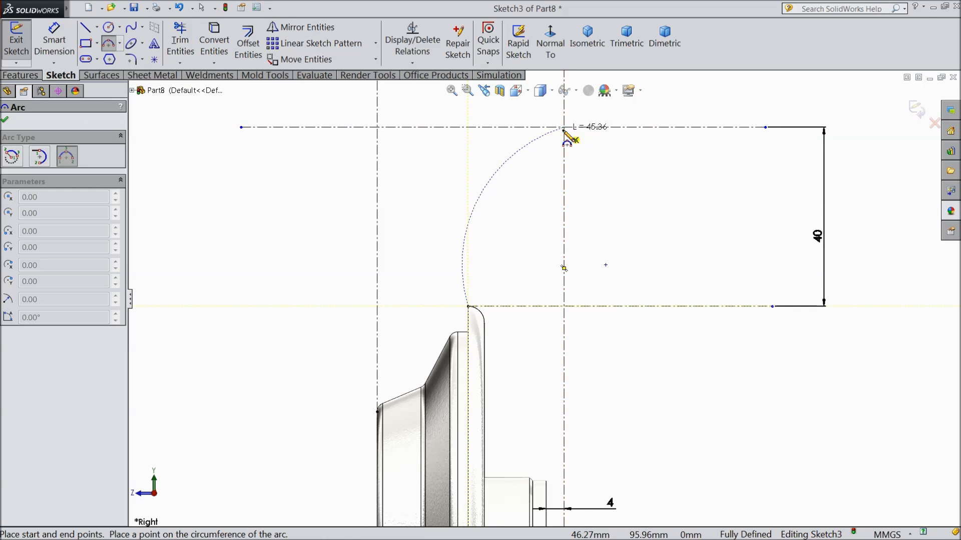
left_click(565, 128)
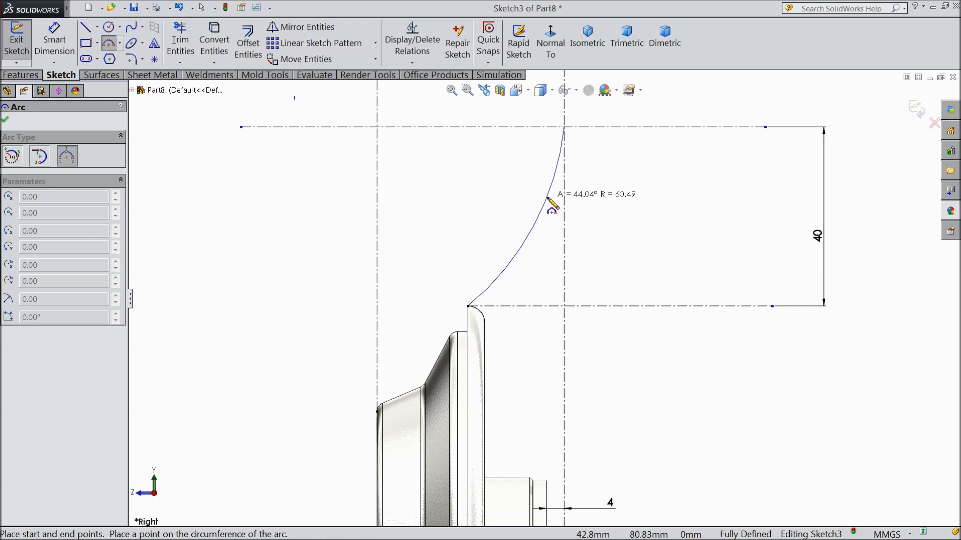
left_click(547, 199)
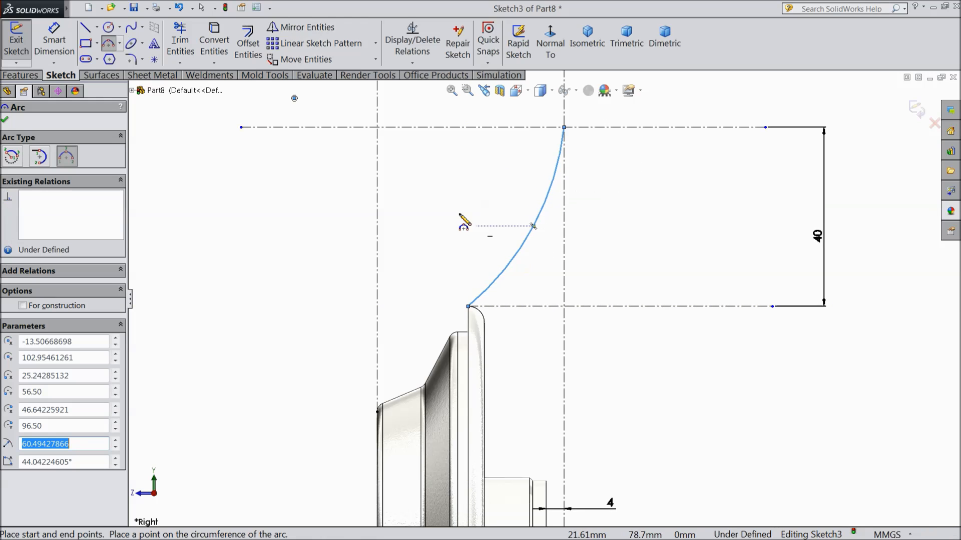
Step: Place a sketch point midway on the arc and dimension it 4 mm from the nearby vertical centerline
left_click(154, 59)
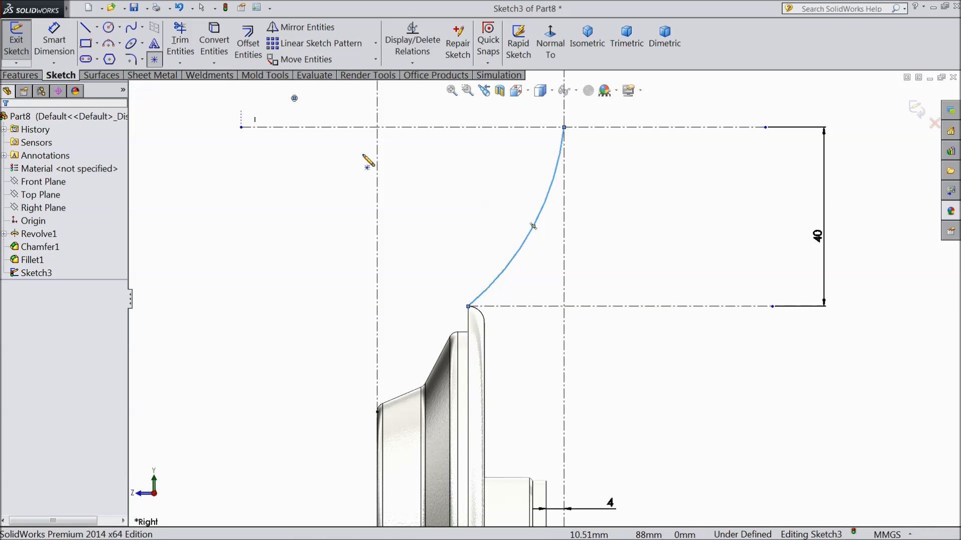
left_click(540, 211)
left_click(54, 40)
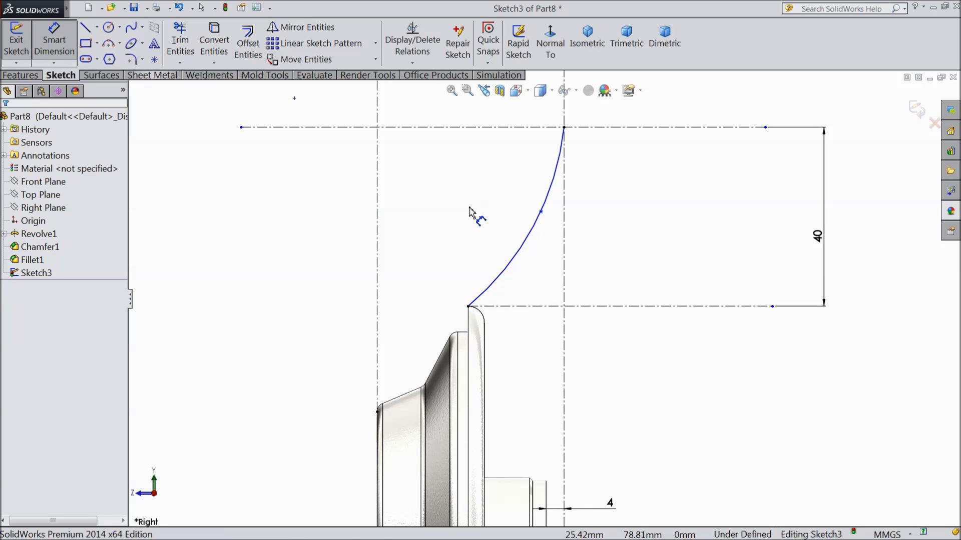
left_click(540, 212)
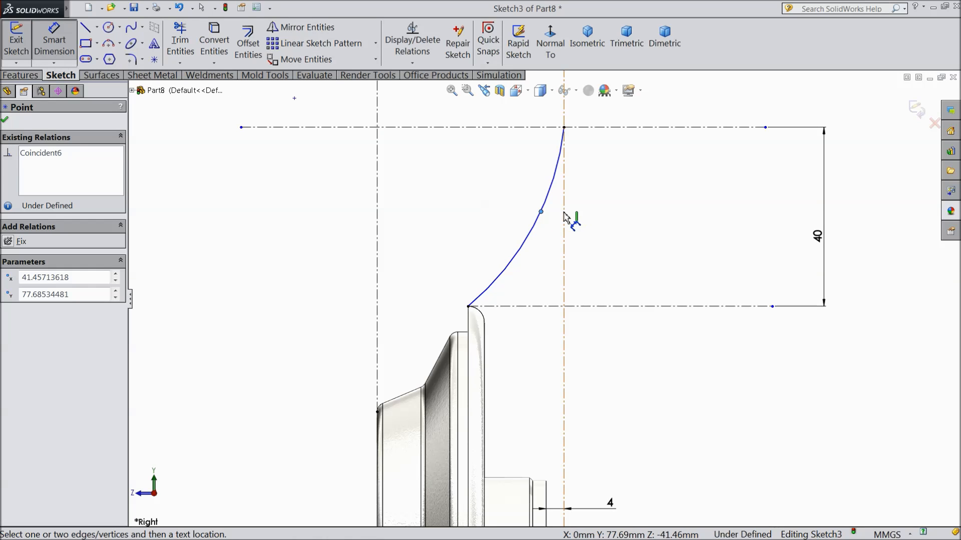
left_click(564, 218)
left_click(609, 214)
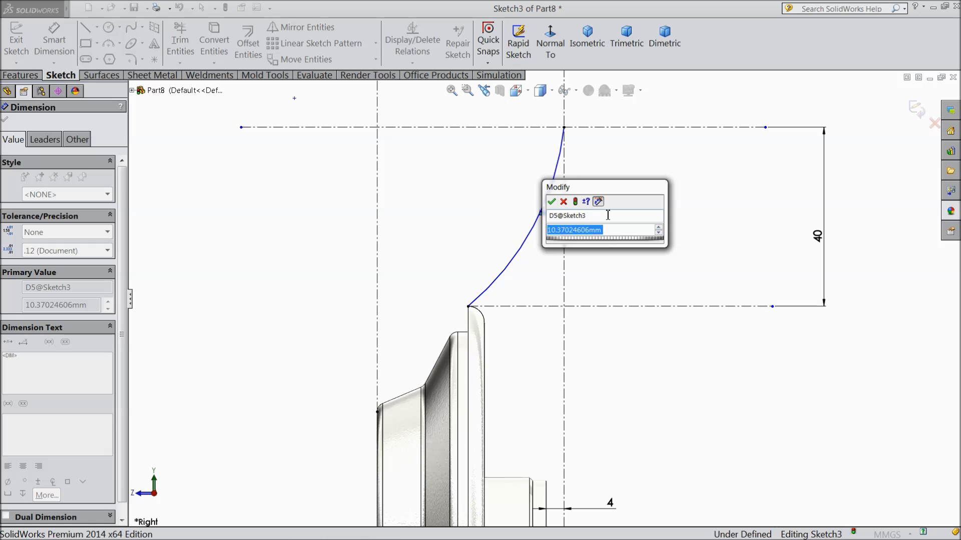
type("4")
key("Return")
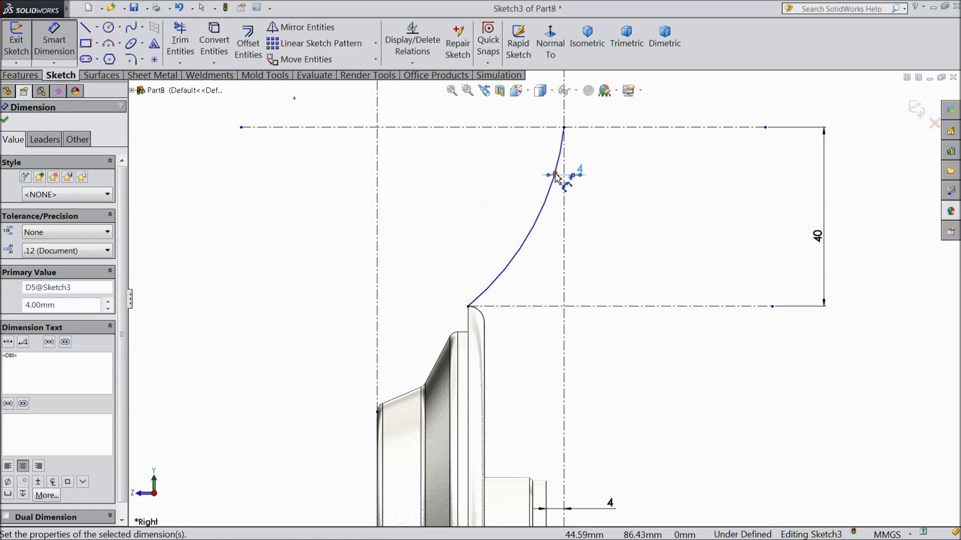
Step: Dimension the arc's sketch point 18.2 mm above the rim-top horizontal centerline
left_click(554, 173)
left_click(559, 306)
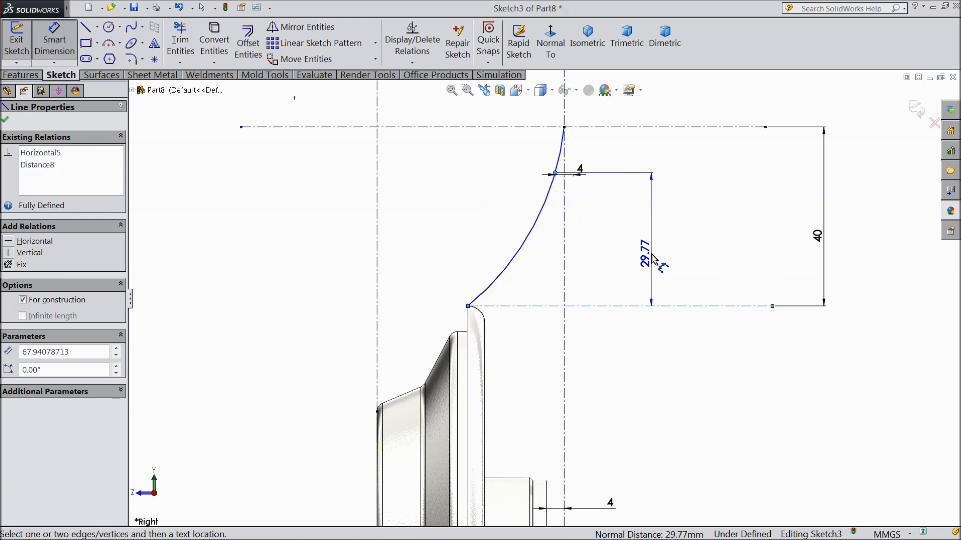
left_click(651, 259)
type("18.2")
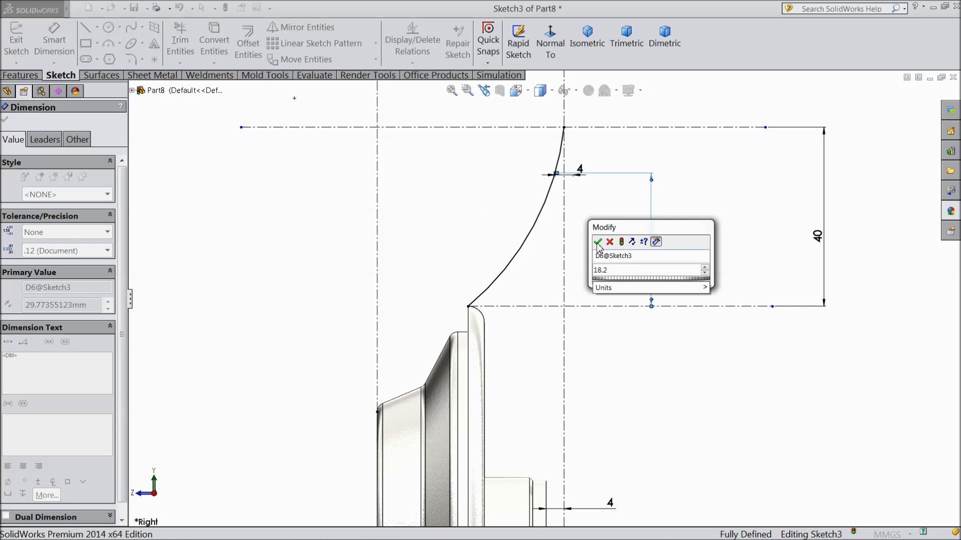
left_click(597, 242)
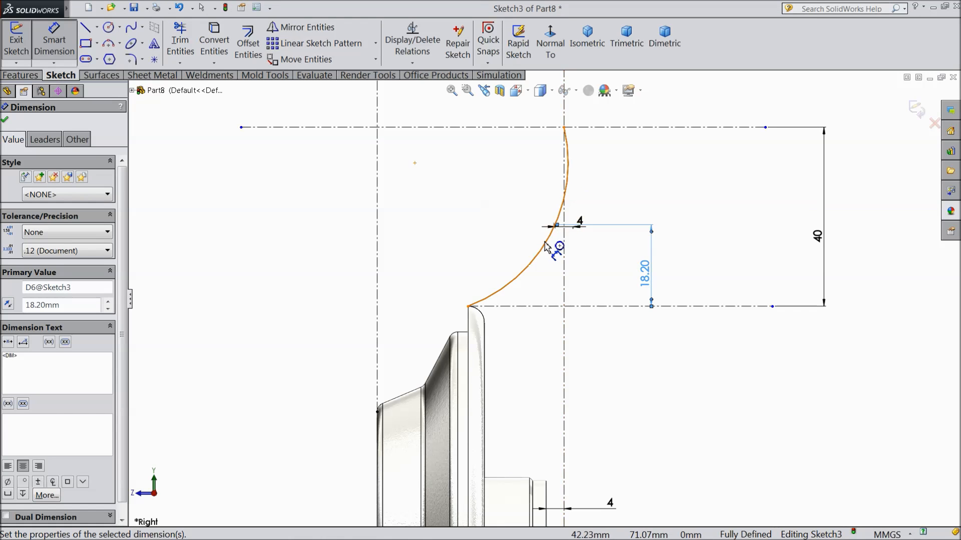
left_click(548, 248)
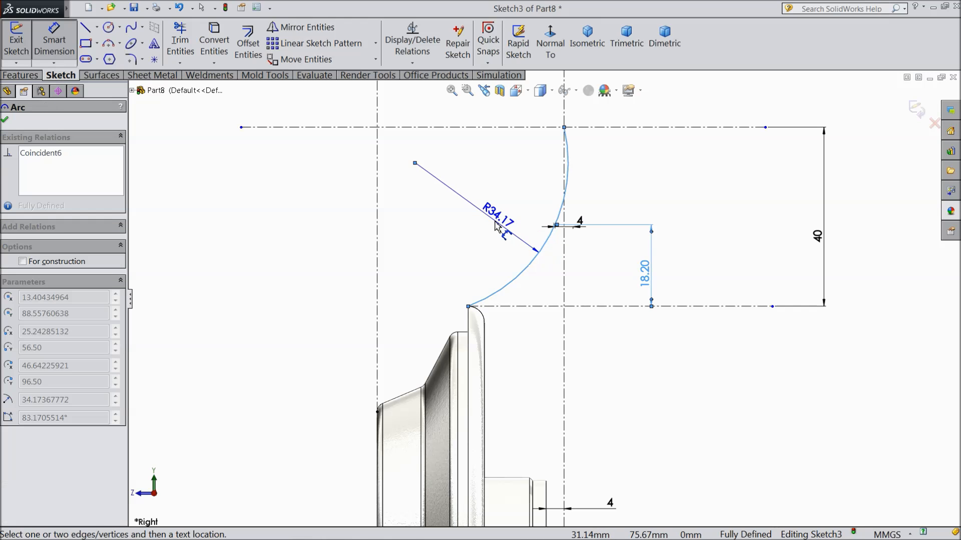
left_click(495, 223)
left_click(530, 189)
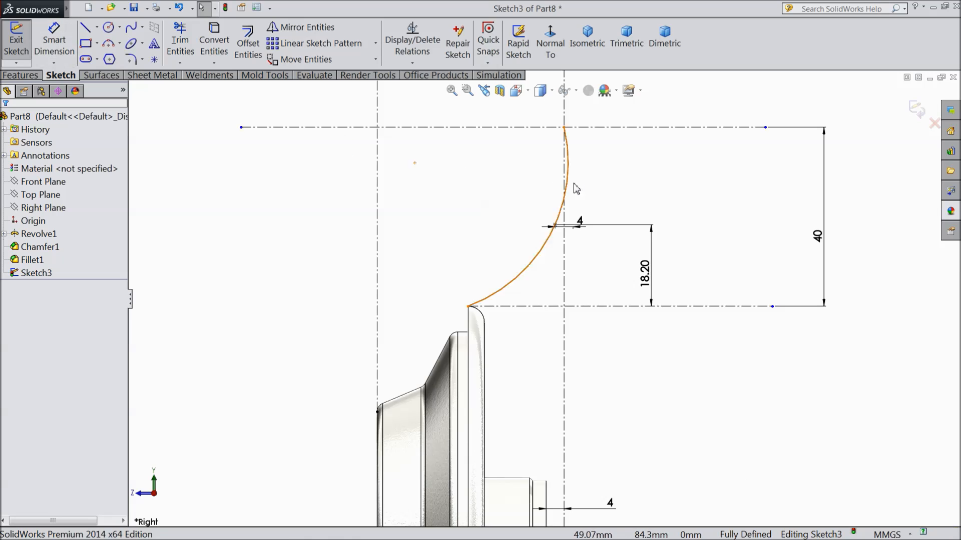
scroll(583, 150, "down", 2)
left_click(560, 172)
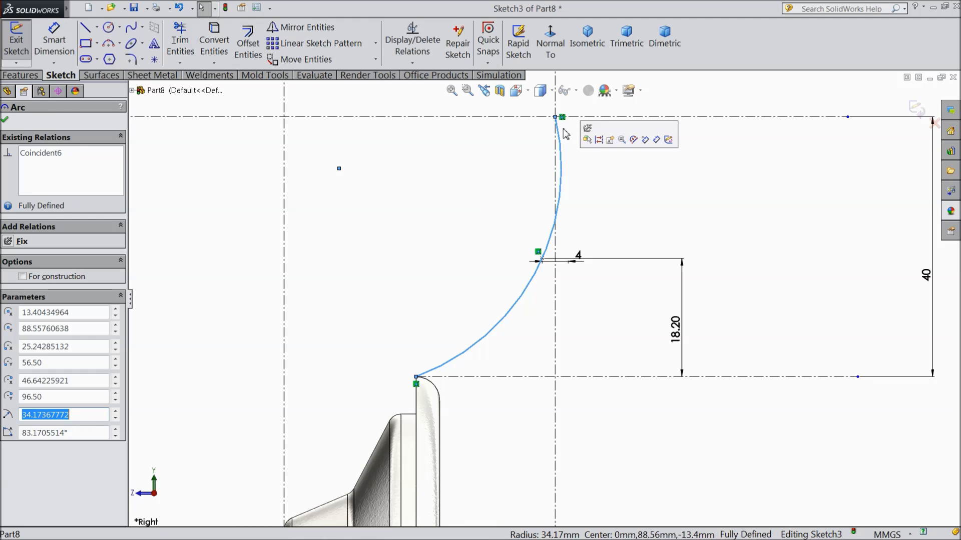
left_click_drag(561, 180, 531, 218)
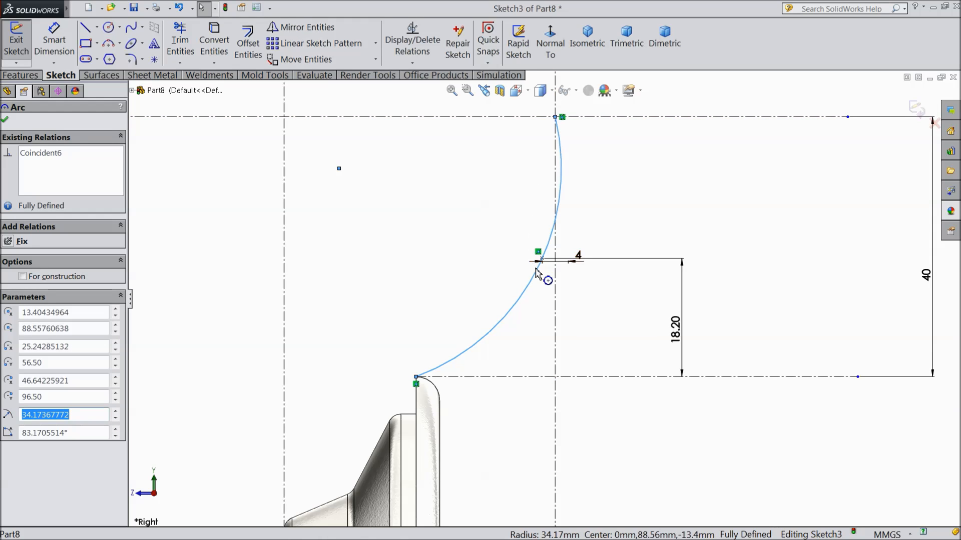
left_click_drag(528, 272, 514, 266)
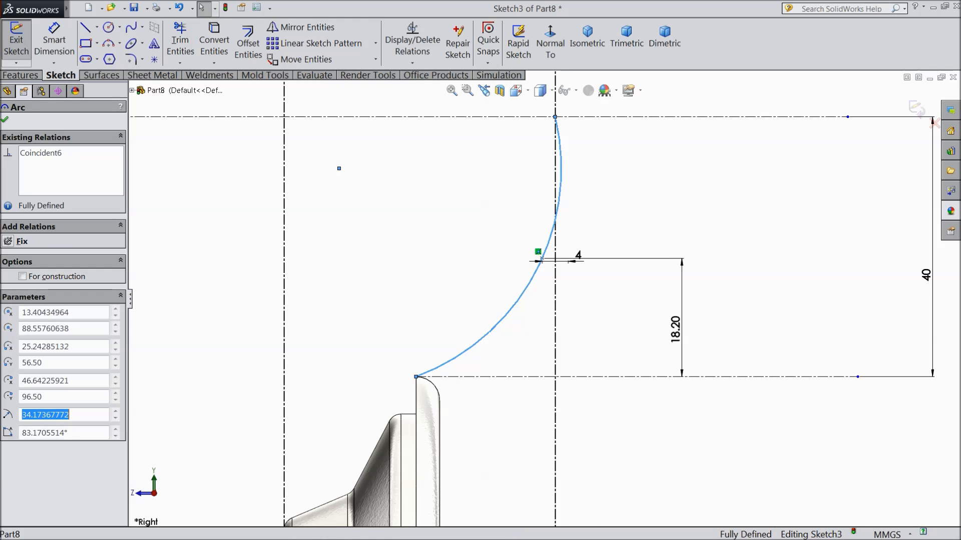
left_click(339, 168)
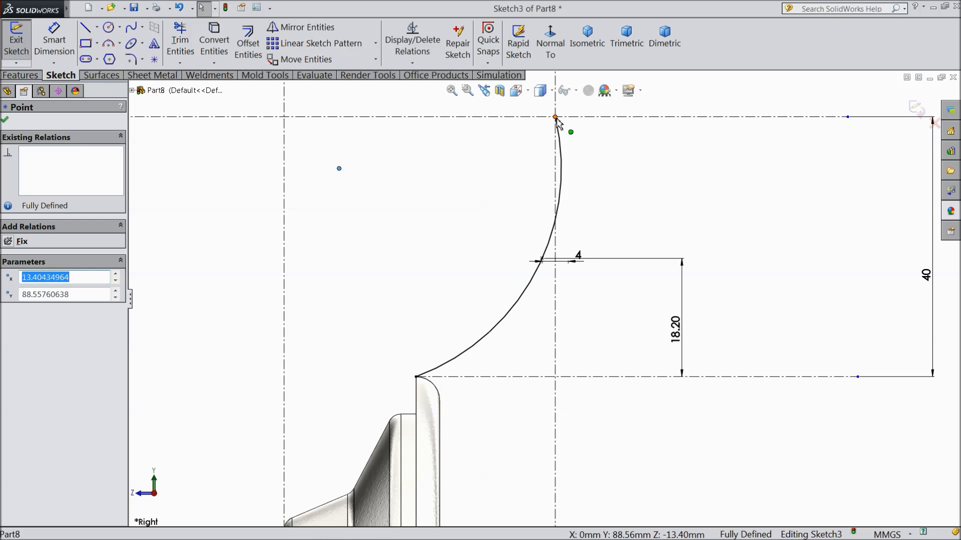
scroll(623, 332, "up", 2)
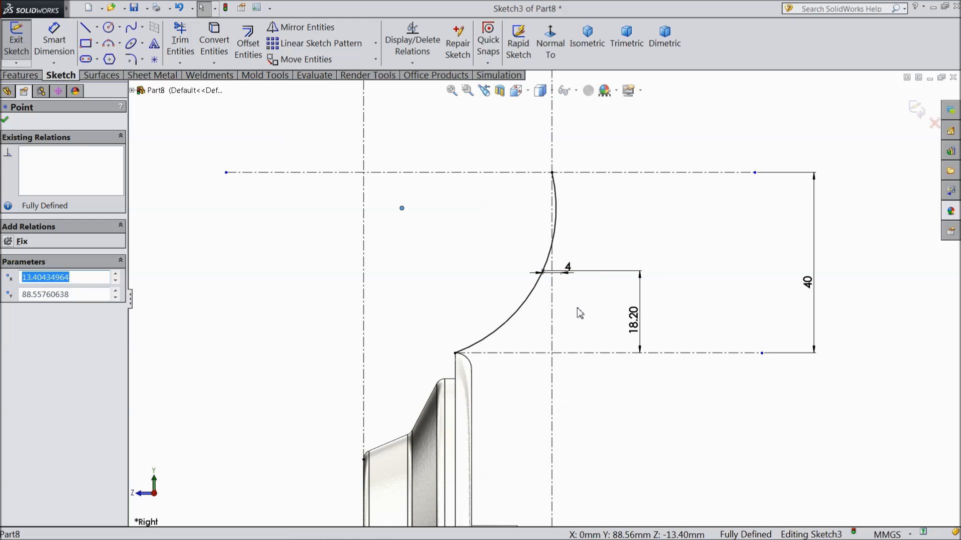
scroll(609, 299, "down", 2)
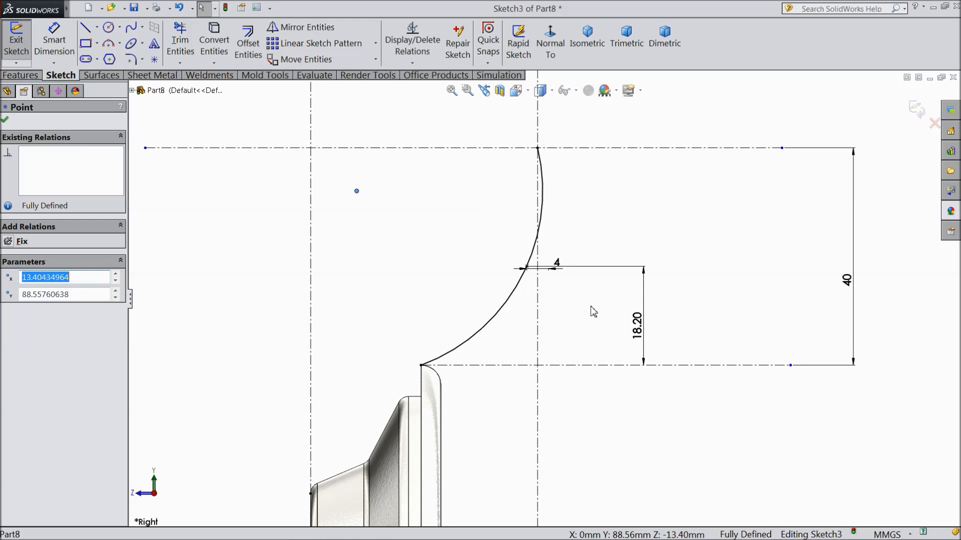
Step: Delete the sketched arc and the 4 mm dimension between the sketch point and the vertical centerline
left_click(506, 304)
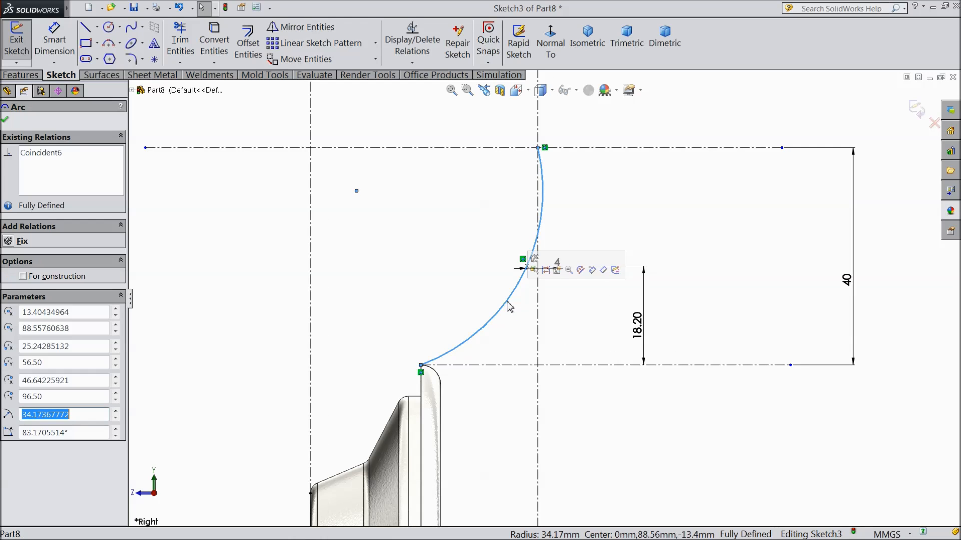
key("Delete")
left_click(522, 269)
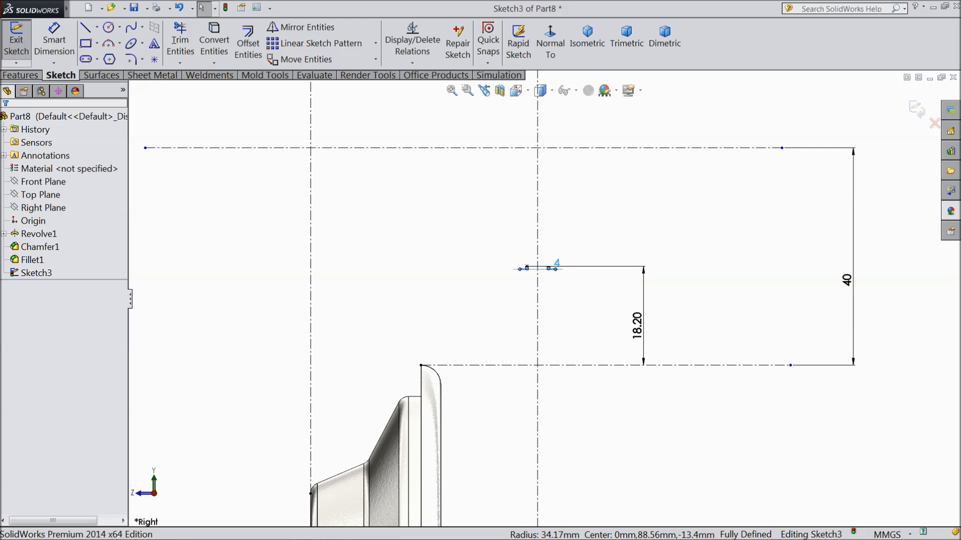
key("Delete")
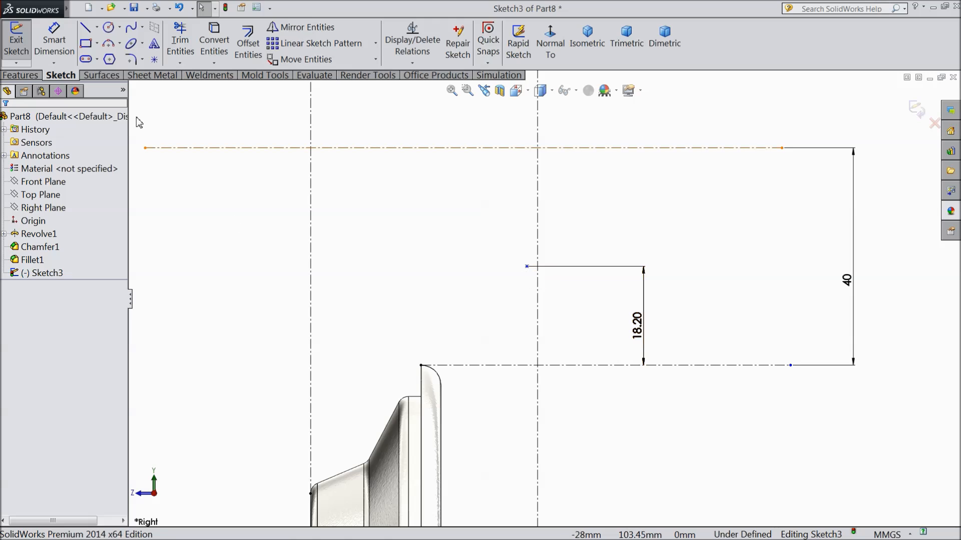
Step: Sketch a spline from the rim's top corner through the sketch point to the intersection of the vertical centerline and the 40 mm-high horizontal centerline
left_click(130, 31)
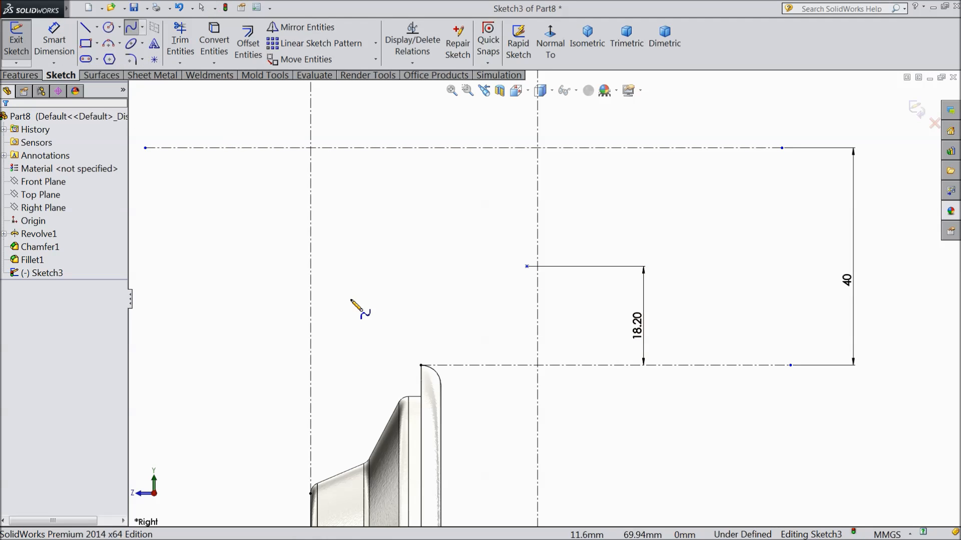
left_click(421, 366)
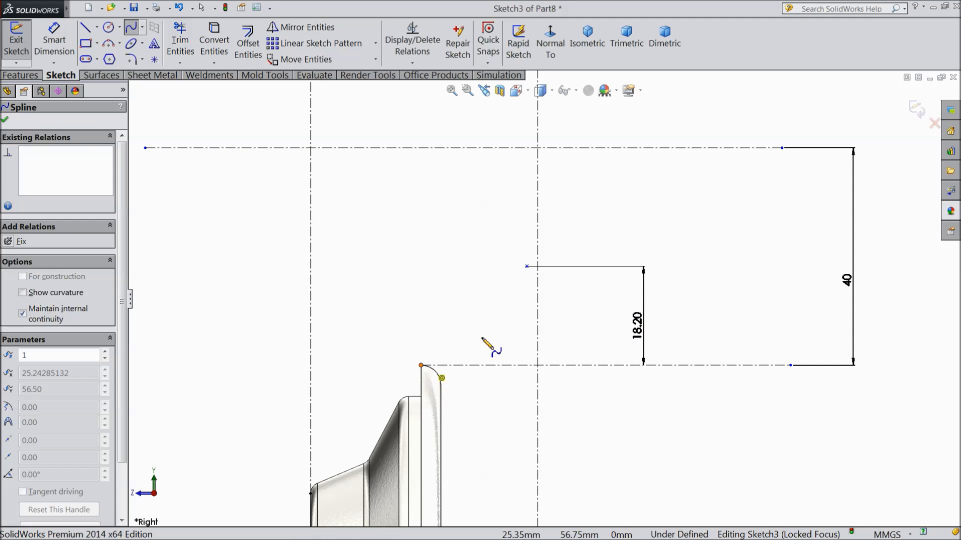
left_click(526, 267)
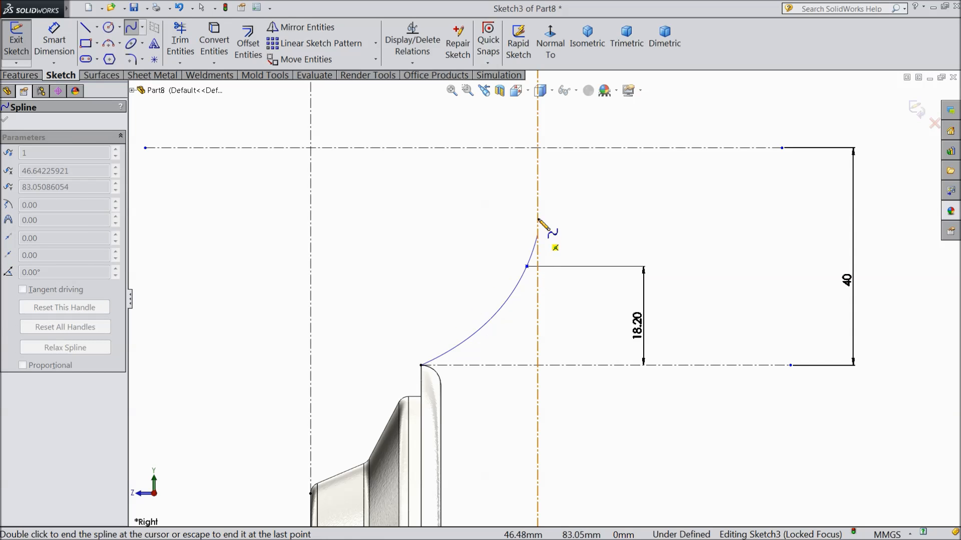
left_click(537, 149)
right_click(504, 120)
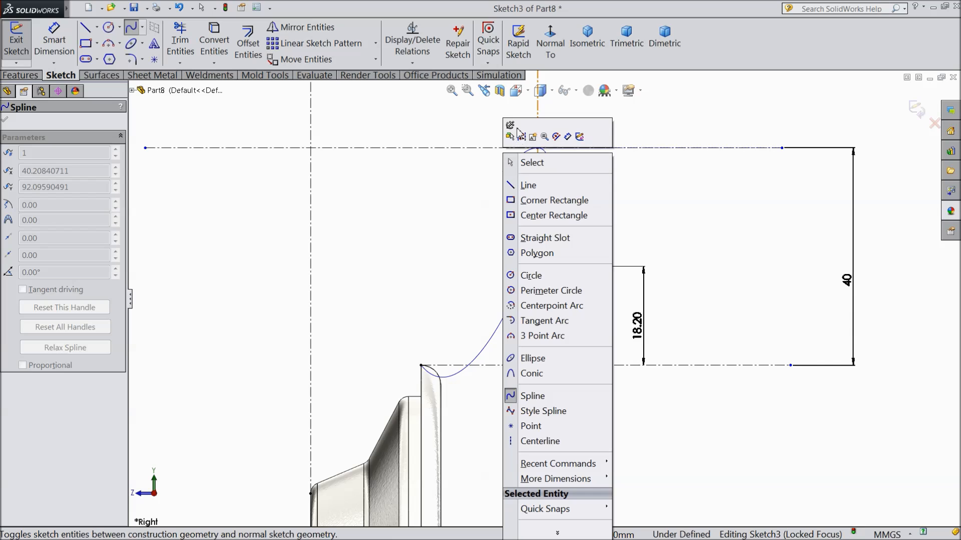
left_click(527, 168)
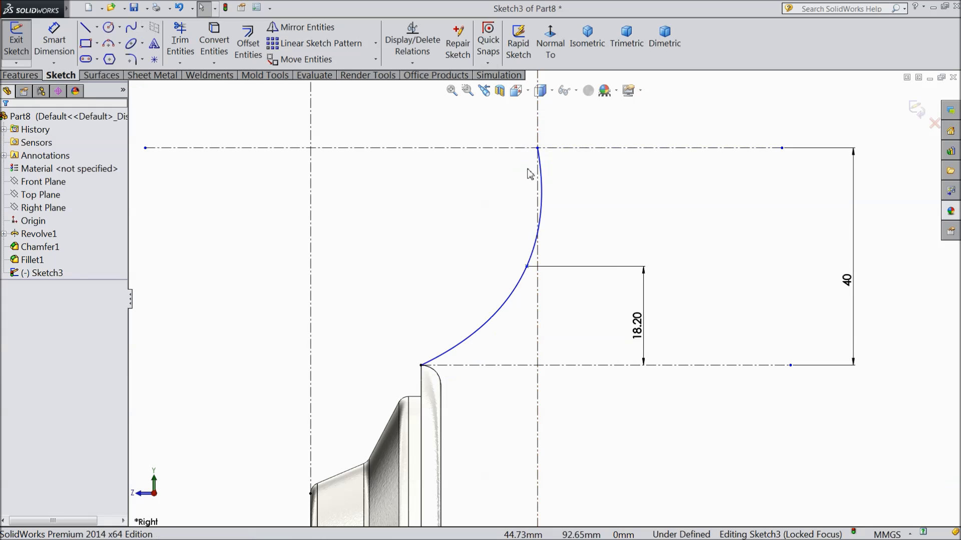
scroll(537, 241, "down", 1)
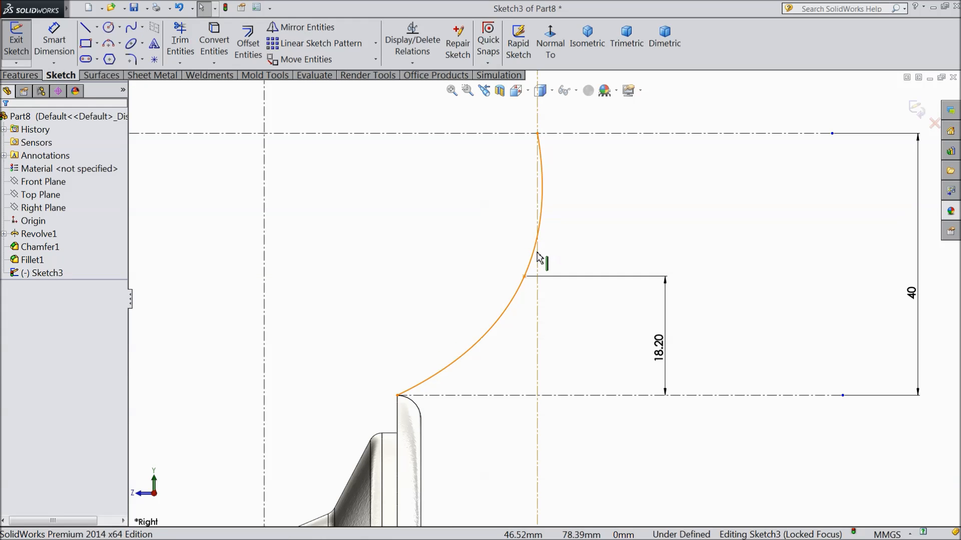
Step: Make the sidewall spline tangent to the vertical centerline at its upper end
left_click(538, 259)
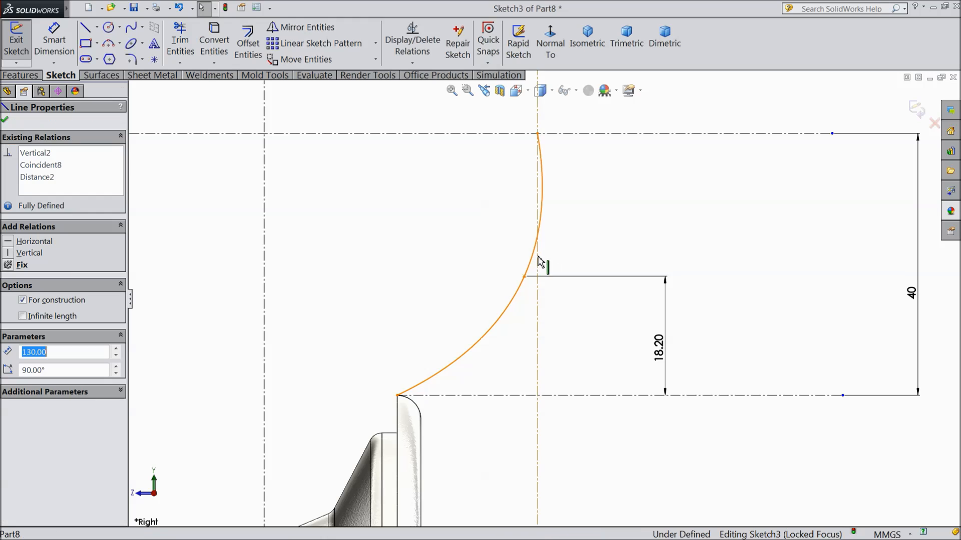
left_click(541, 196, "ctrl")
left_click(580, 157)
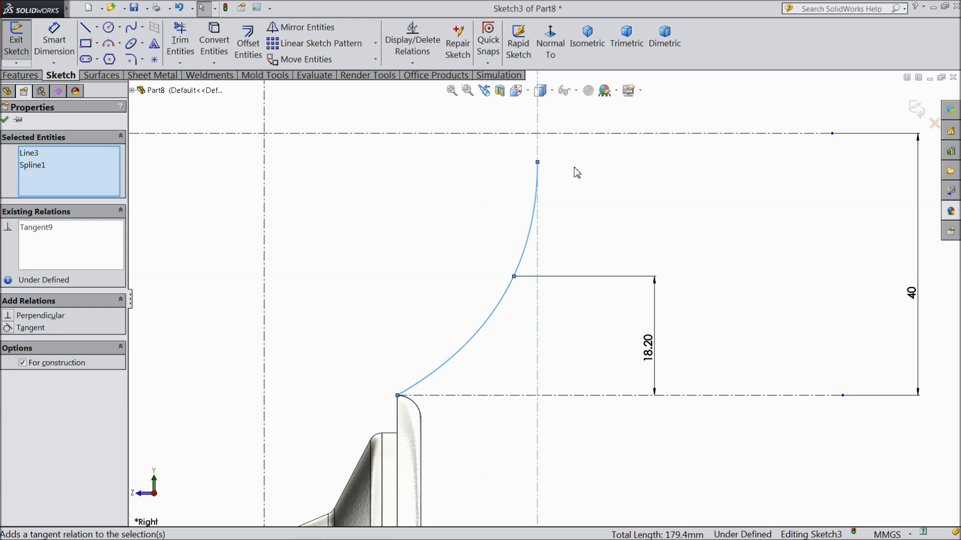
left_click(551, 158)
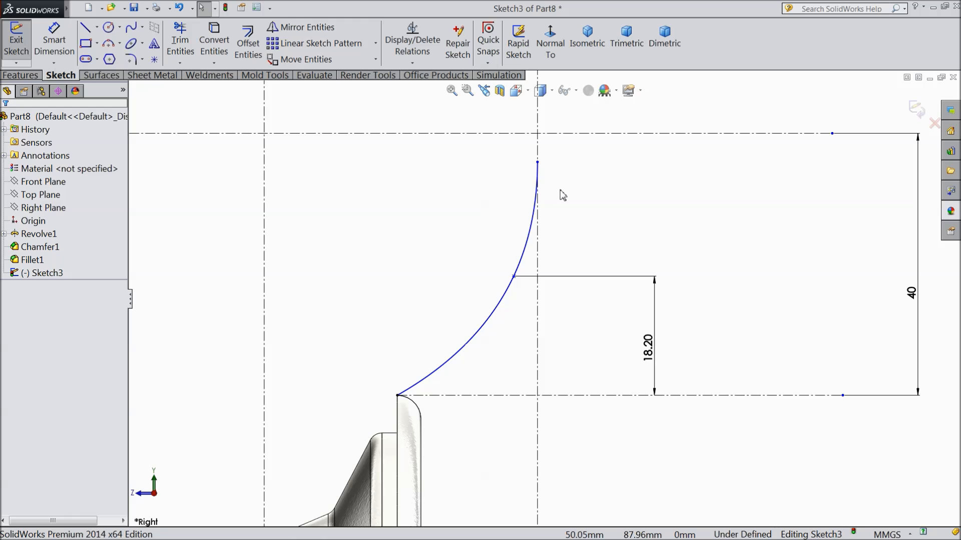
Step: Make the spline's upper endpoint coincident with the 40 mm-high horizontal centerline
scroll(560, 190, "up", 1)
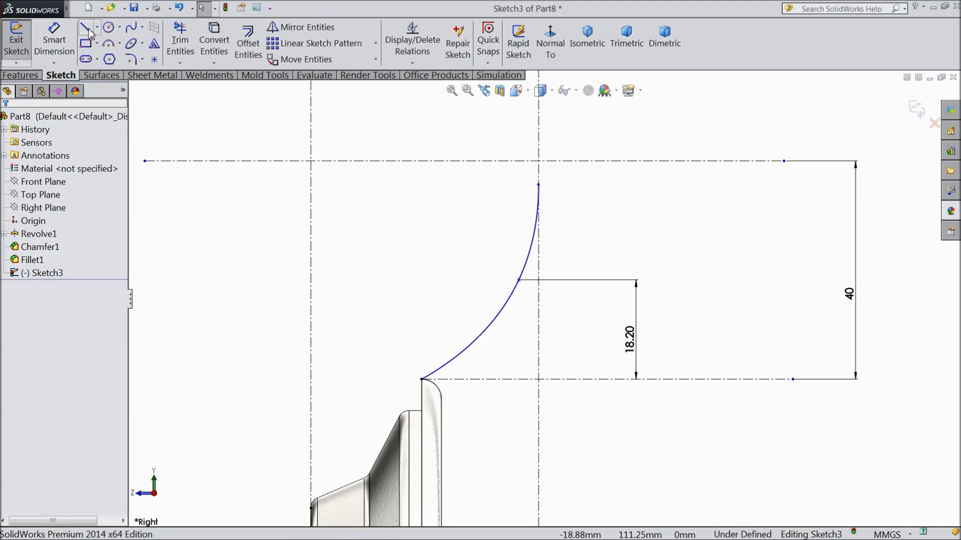
left_click(538, 186)
left_click(551, 160, "ctrl")
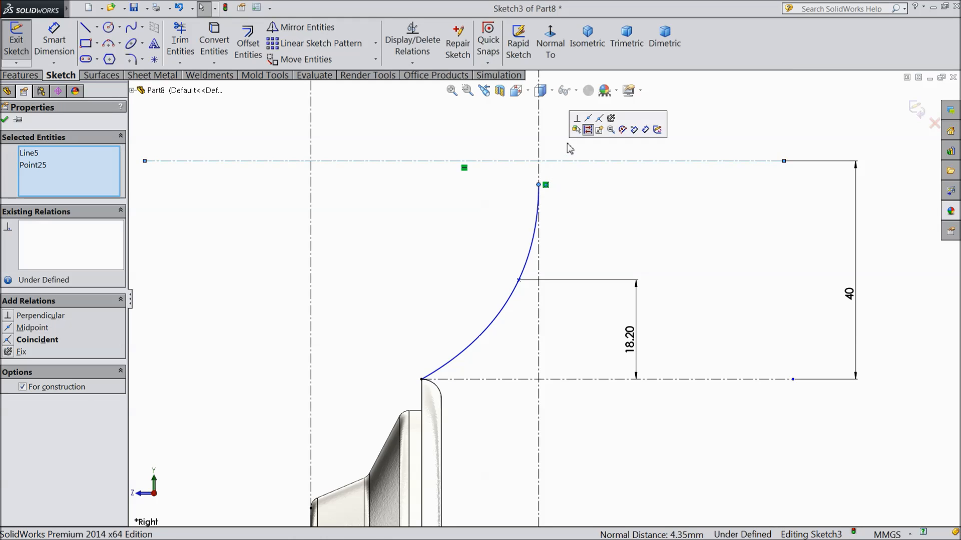
left_click(600, 118)
scroll(532, 260, "down", 3)
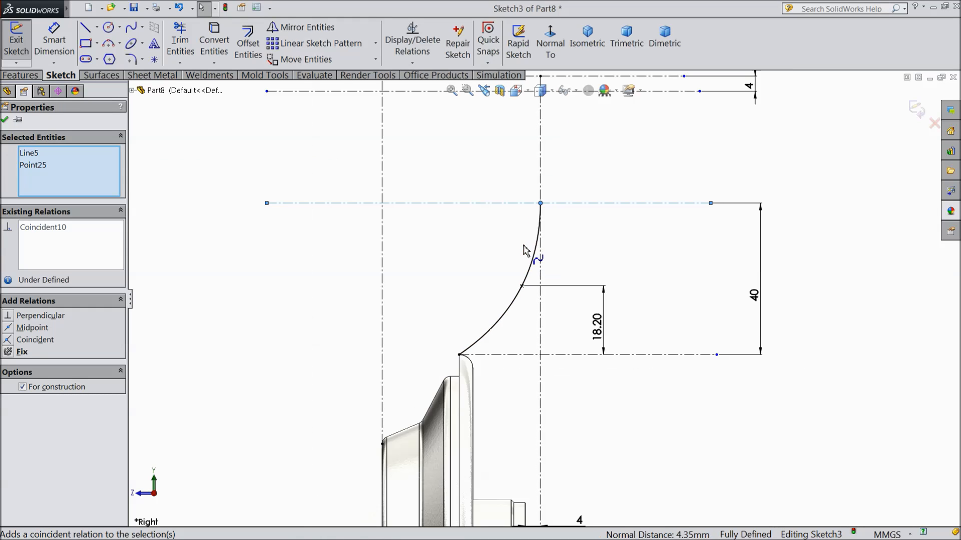
Step: Sketch a small three-line step from the spline's upper end: outward horizontally, up about 5.4 mm, and back to the vertical centerline
left_click(85, 29)
scroll(541, 215, "up", 2)
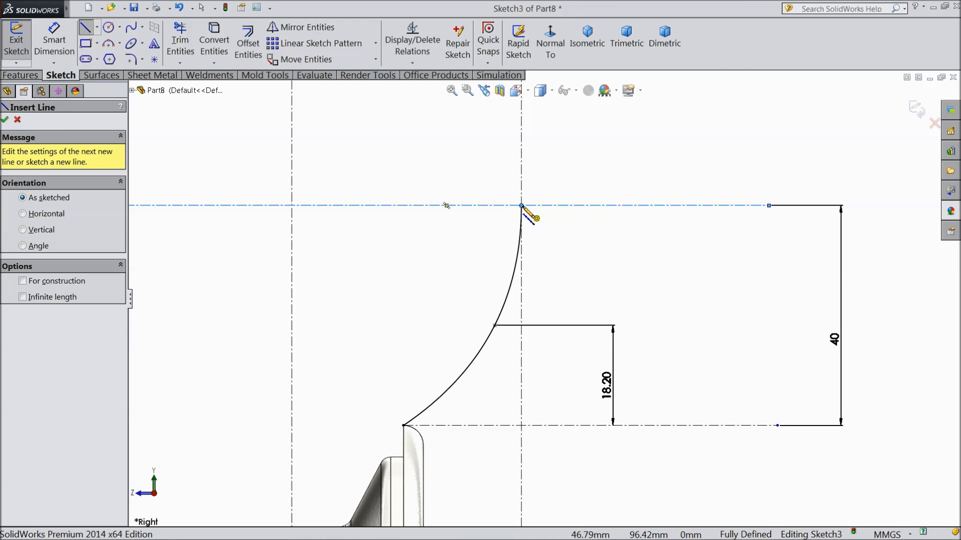
left_click(522, 206)
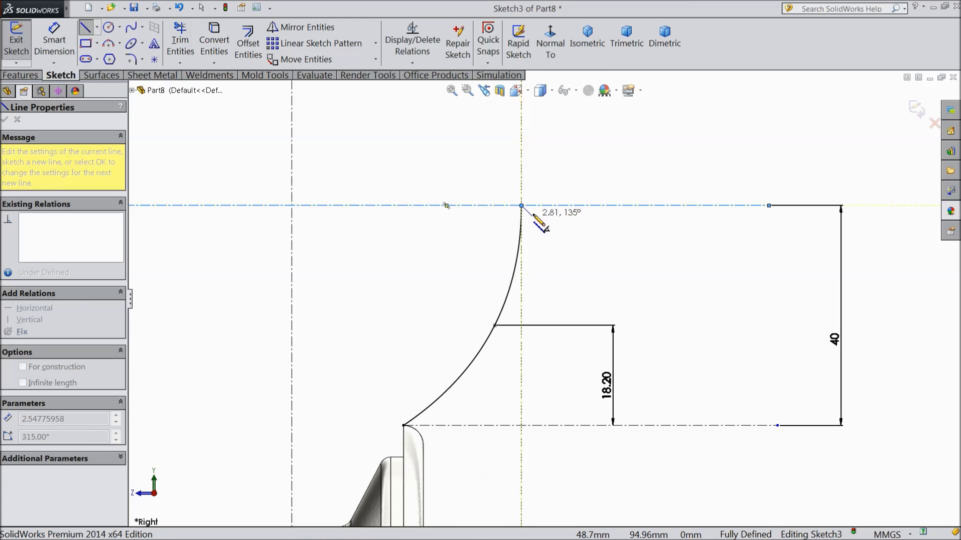
left_click(532, 205)
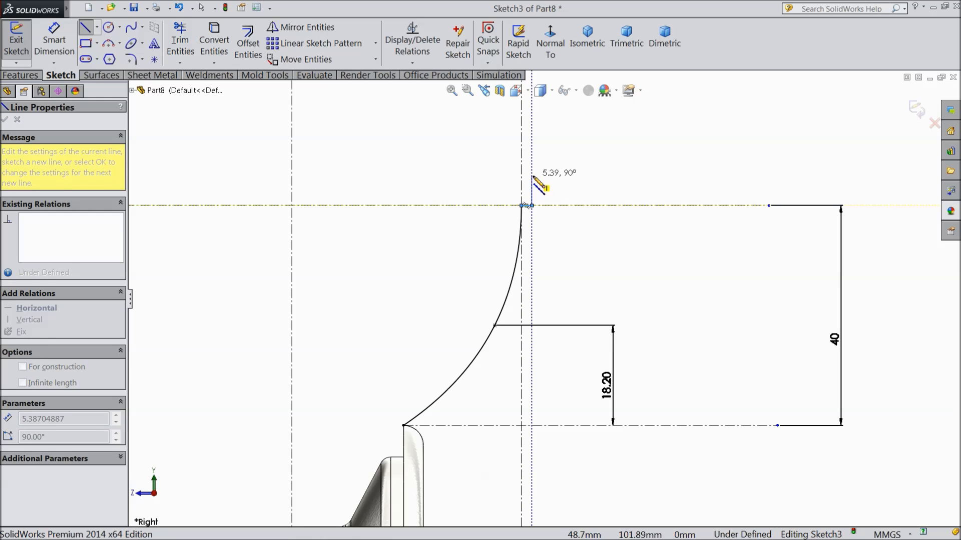
left_click(522, 176)
right_click(523, 177)
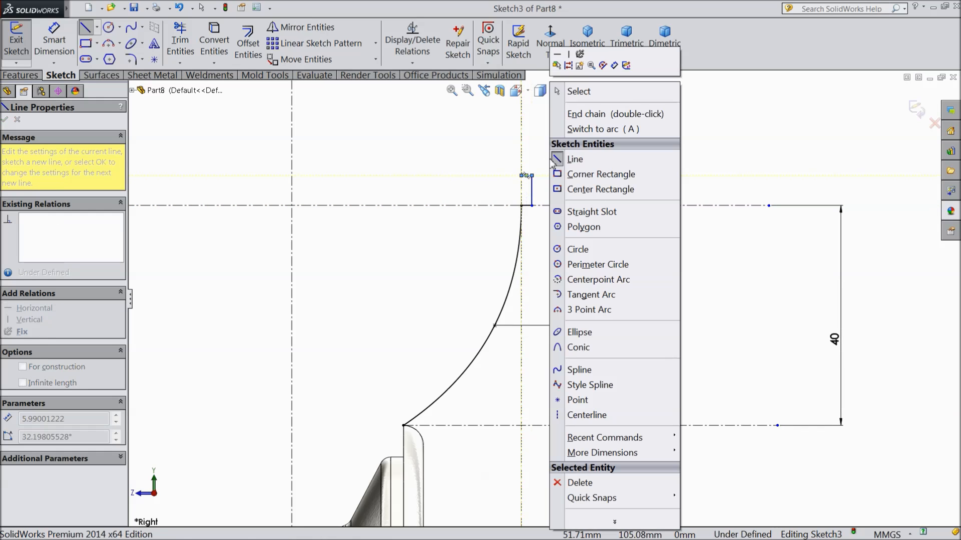
left_click(571, 92)
Step: Dimension the small step's vertical line to 4 mm
left_click(54, 40)
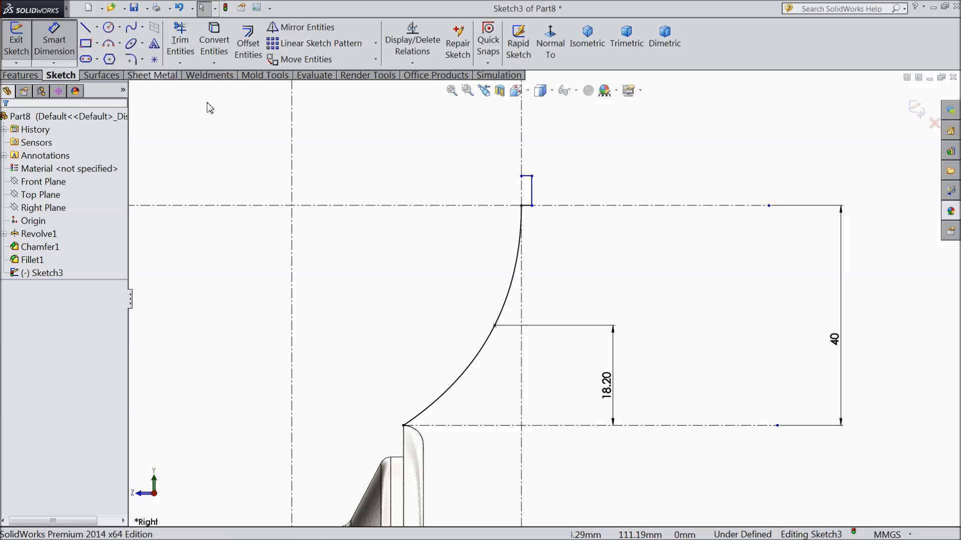
scroll(566, 200, "down", 7)
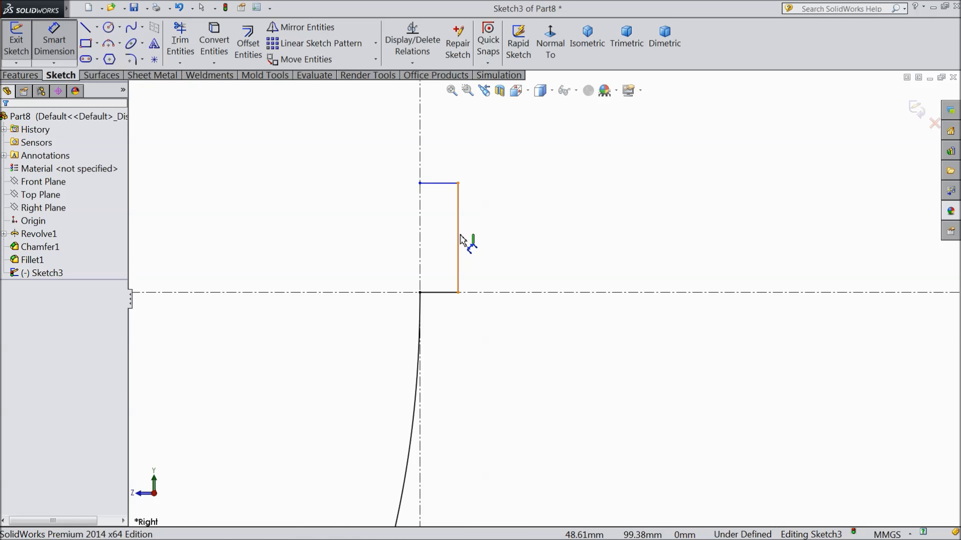
left_click(458, 239)
left_click(626, 241)
type("4")
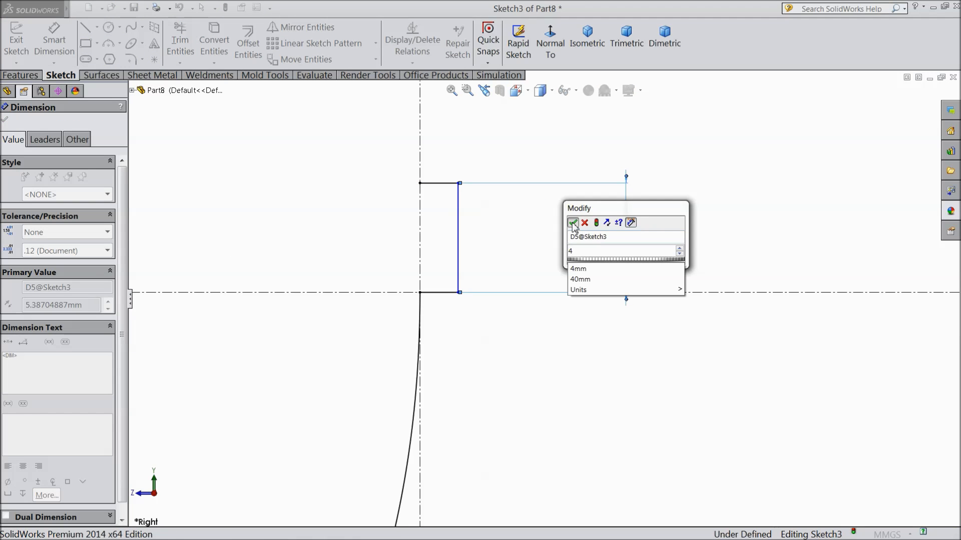
left_click(572, 223)
Step: Dimension the small step's lower horizontal line to 0.3 mm
left_click(440, 292)
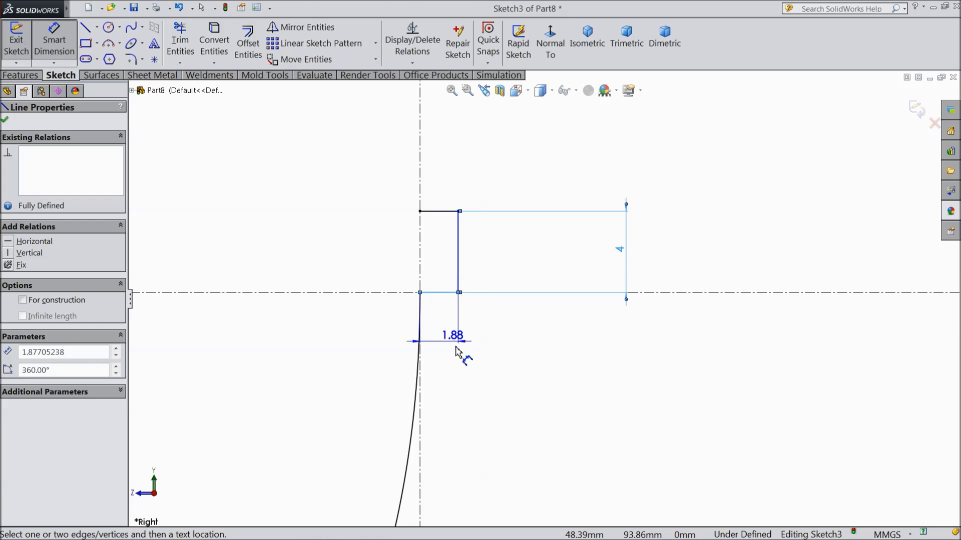
left_click(499, 353)
type("0")
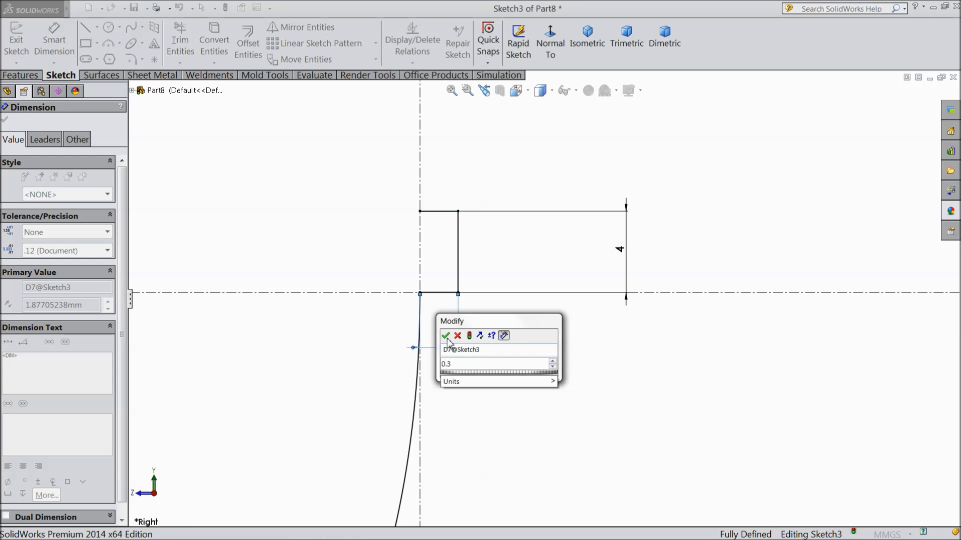
type(".3")
left_click(446, 336)
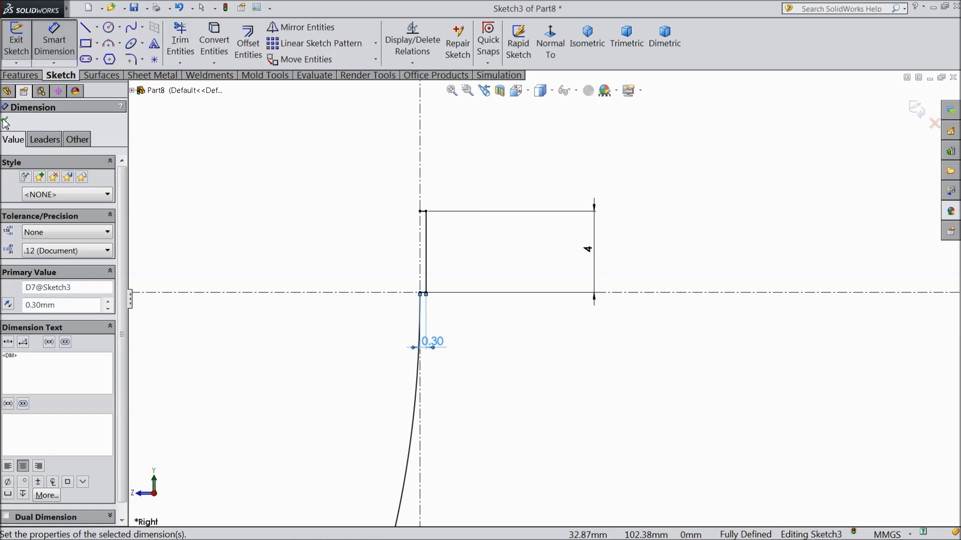
left_click(6, 122)
scroll(428, 290, "up", 3)
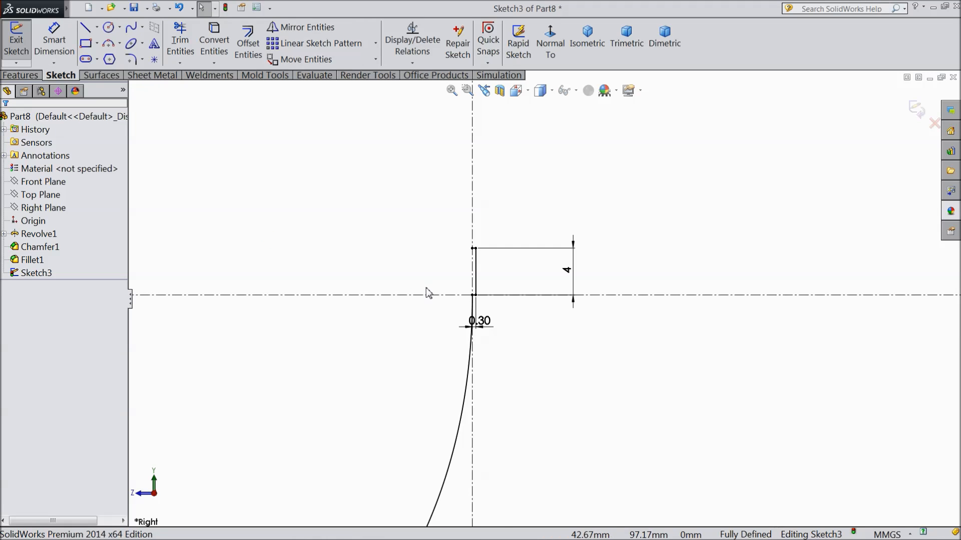
scroll(427, 292, "up", 4)
scroll(500, 360, "down", 1)
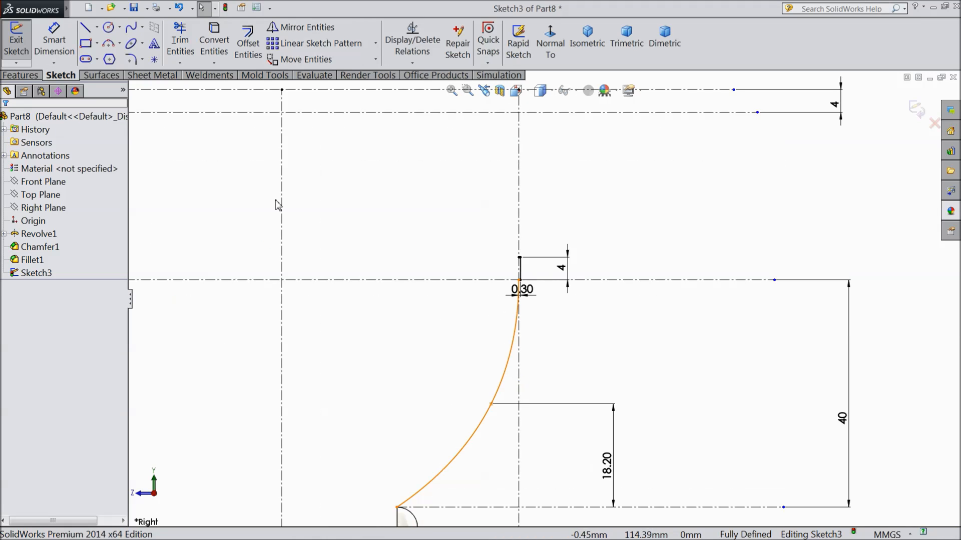
left_click(132, 60)
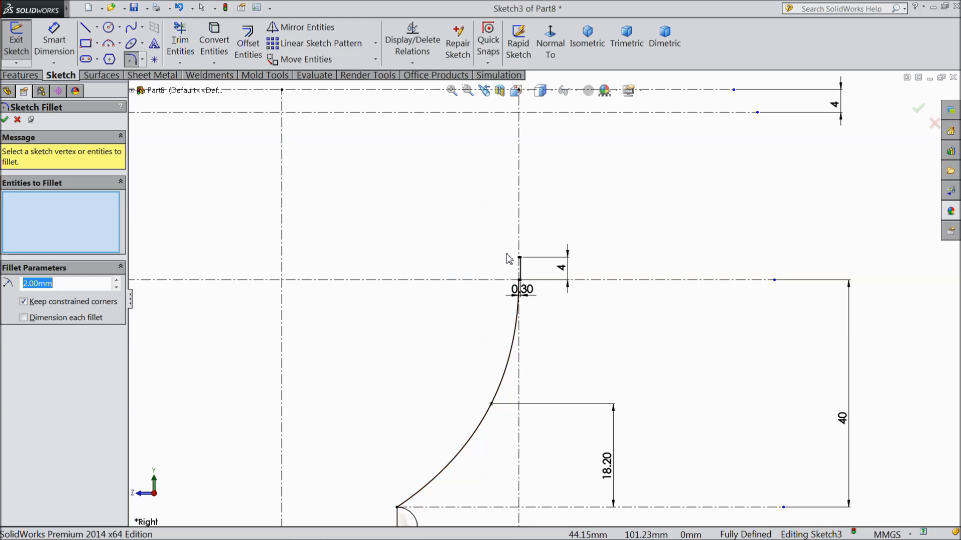
scroll(516, 266, "down", 2)
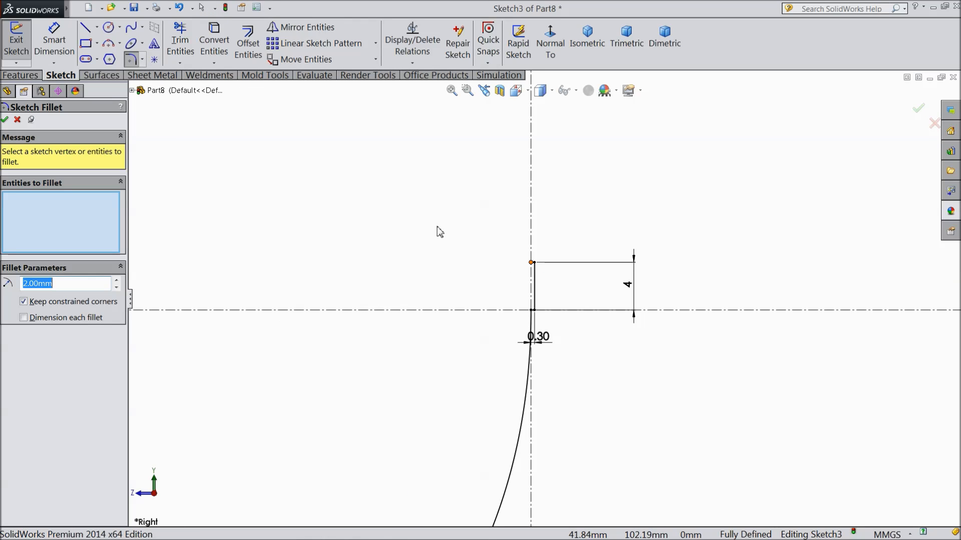
left_click(17, 120)
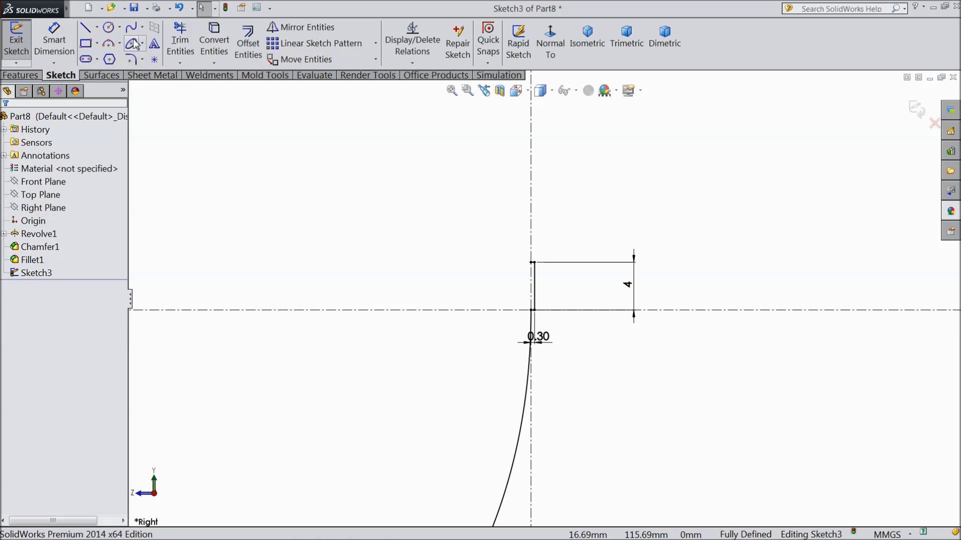
Step: Sketch a spline from the small step's upper inner corner through one midpoint to the middle vertical centerline's intersection with the lower of the two uppermost horizontal centerlines
left_click(131, 29)
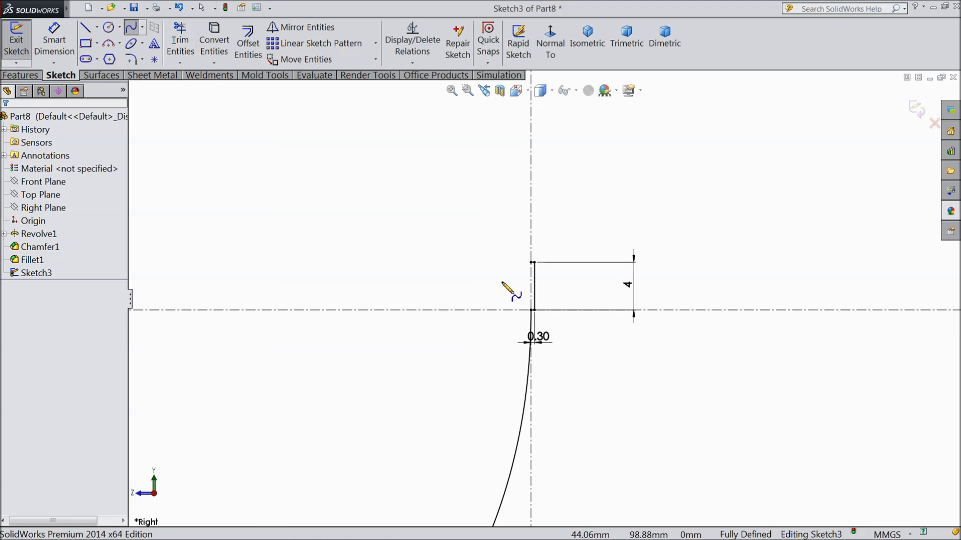
left_click(531, 264)
scroll(510, 250, "up", 3)
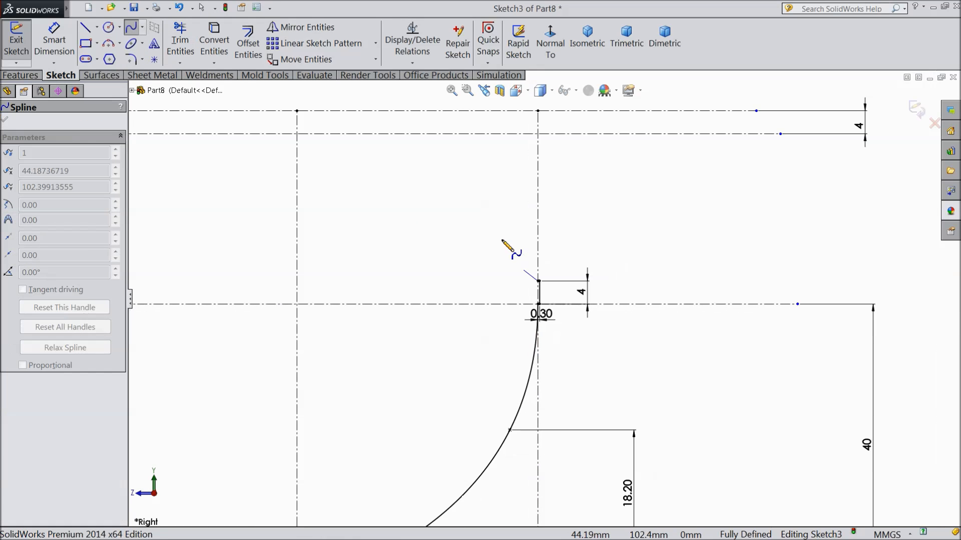
left_click(482, 174)
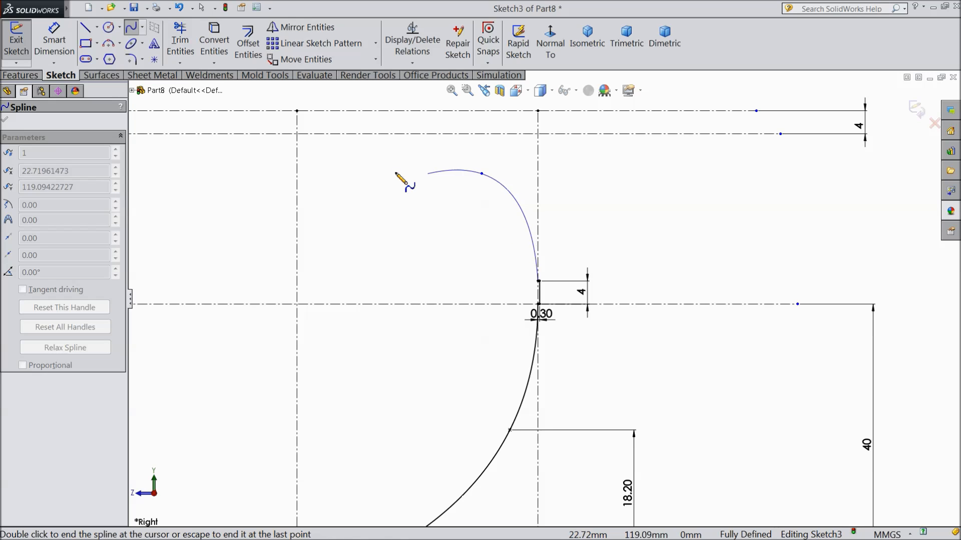
left_click(299, 134)
right_click(311, 161)
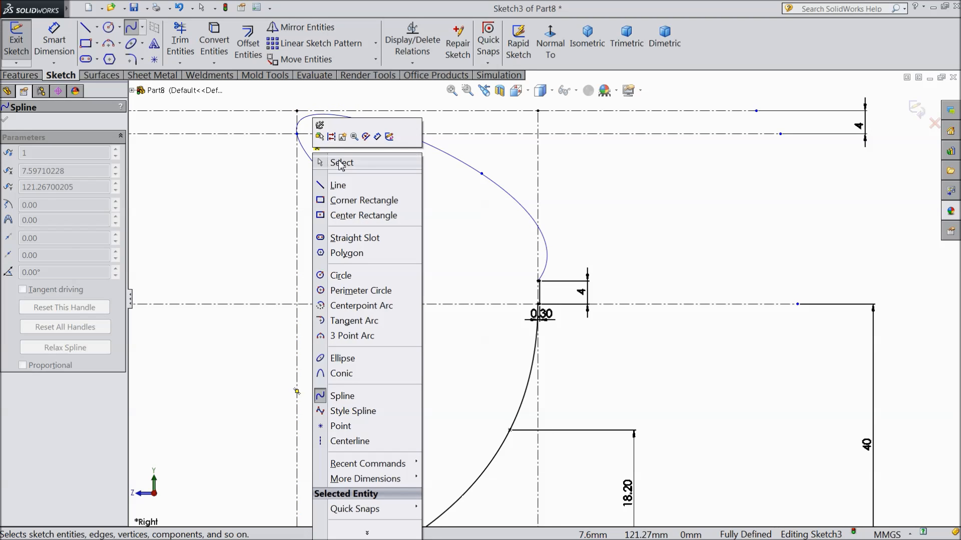
left_click(328, 161)
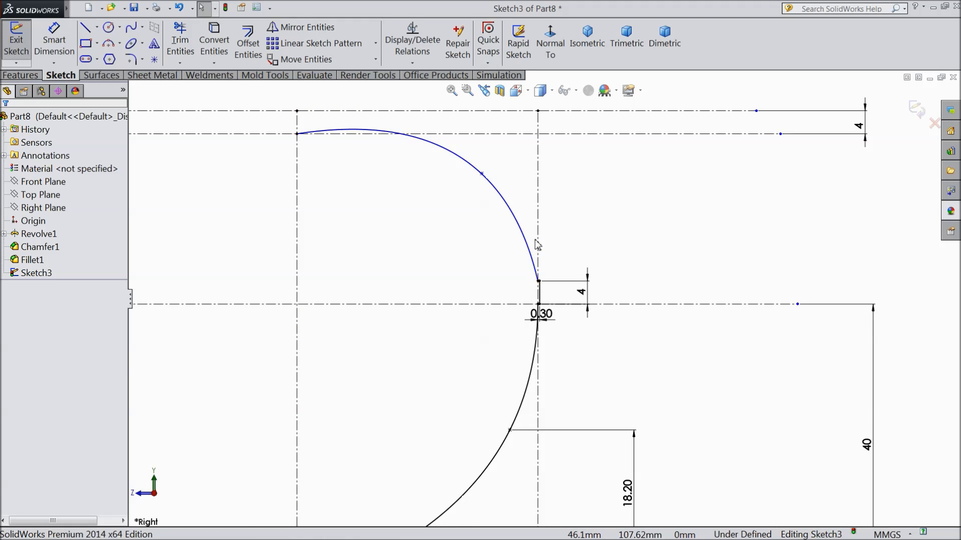
Step: Dimension the upper spline's midpoint 11.5 mm horizontally from the outer vertical centerline
scroll(537, 244, "down", 1)
left_click(54, 40)
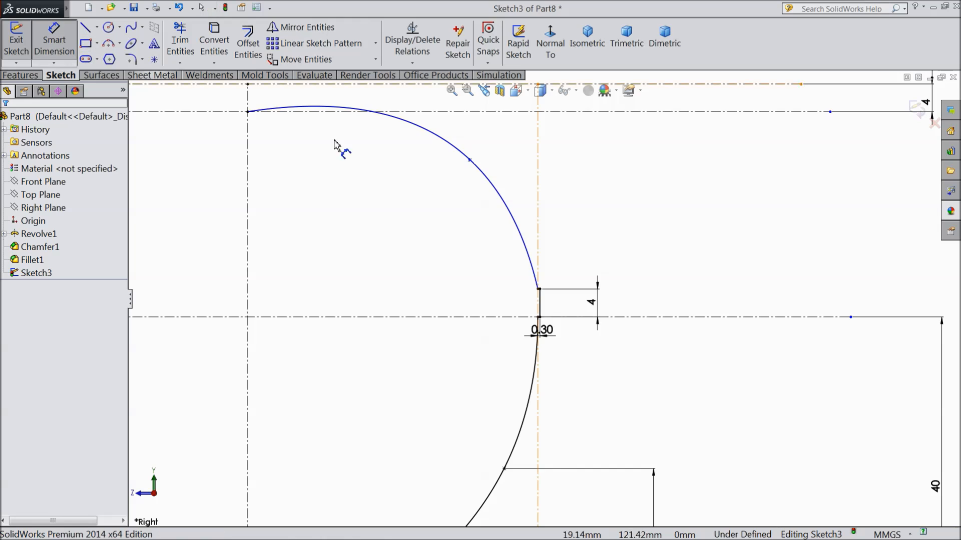
scroll(426, 170, "up", 1)
left_click(489, 175)
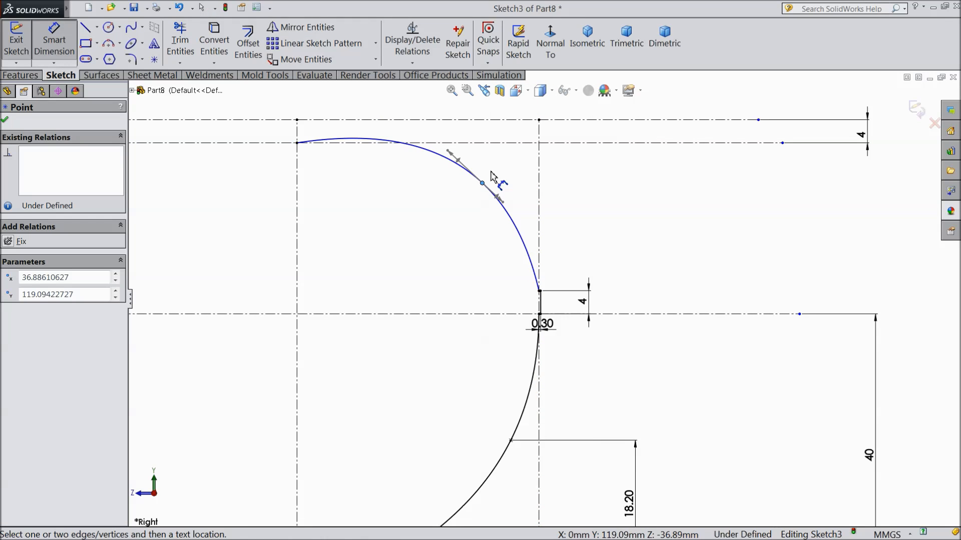
left_click(538, 159)
scroll(526, 160, "up", 2)
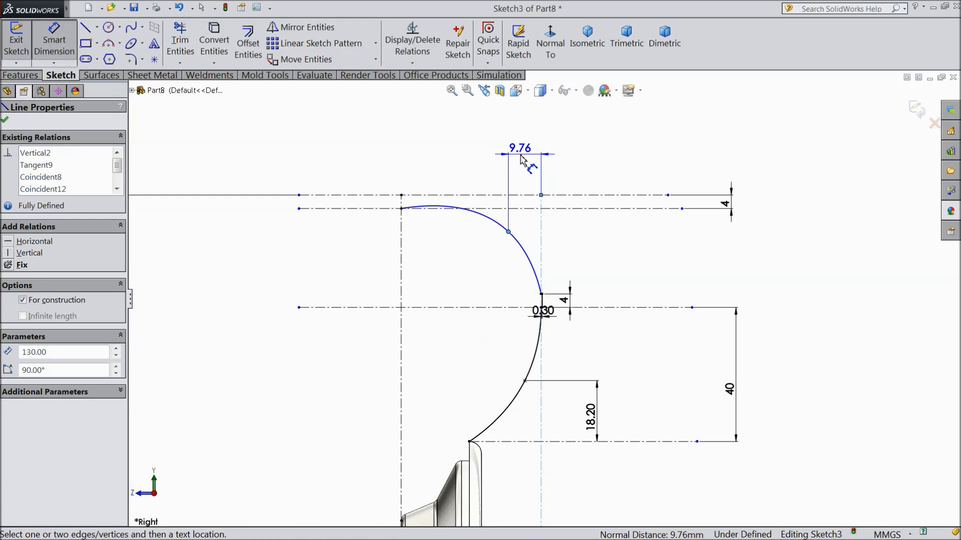
left_click(521, 158)
type("11.5")
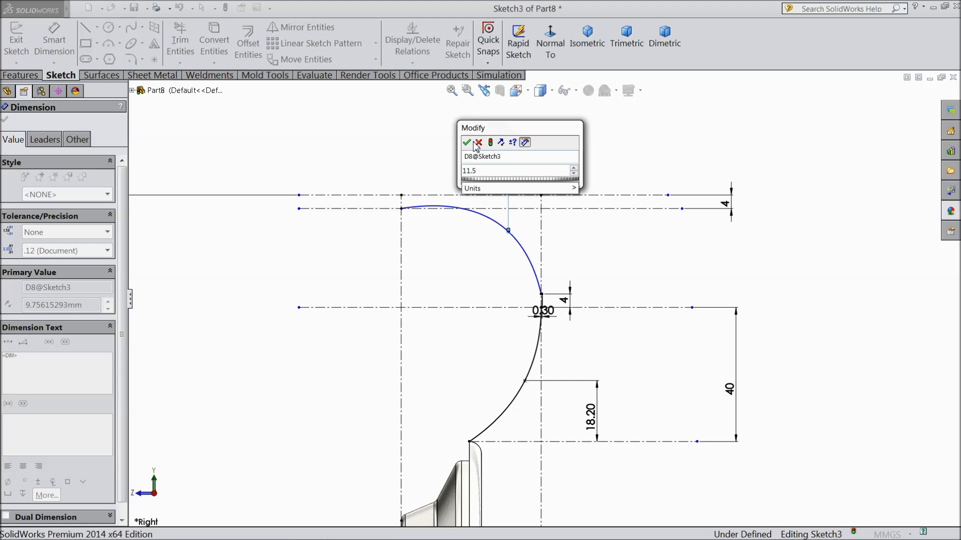
key("Return")
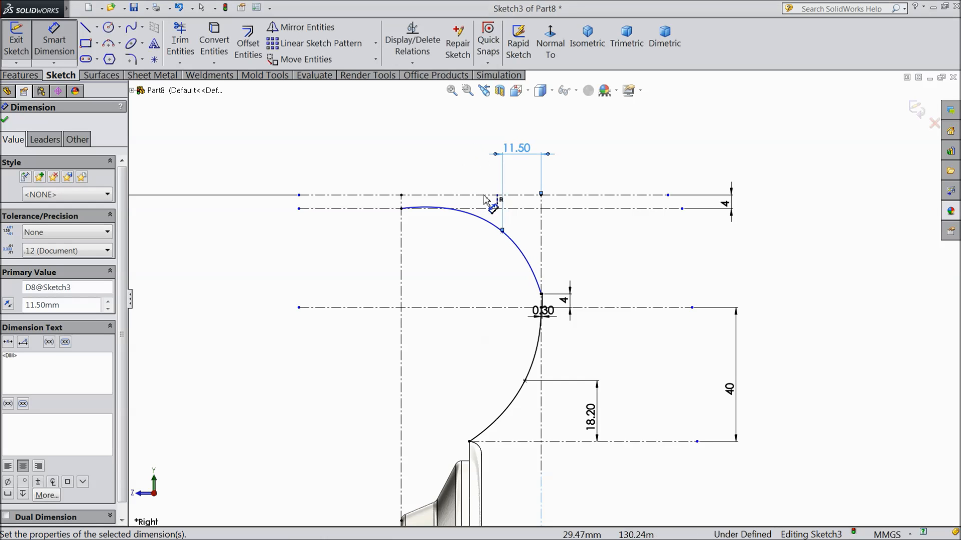
Step: Dimension the upper spline's midpoint 7.5 mm below the horizontal centerline through the spline's upper end
scroll(616, 250, "down", 3)
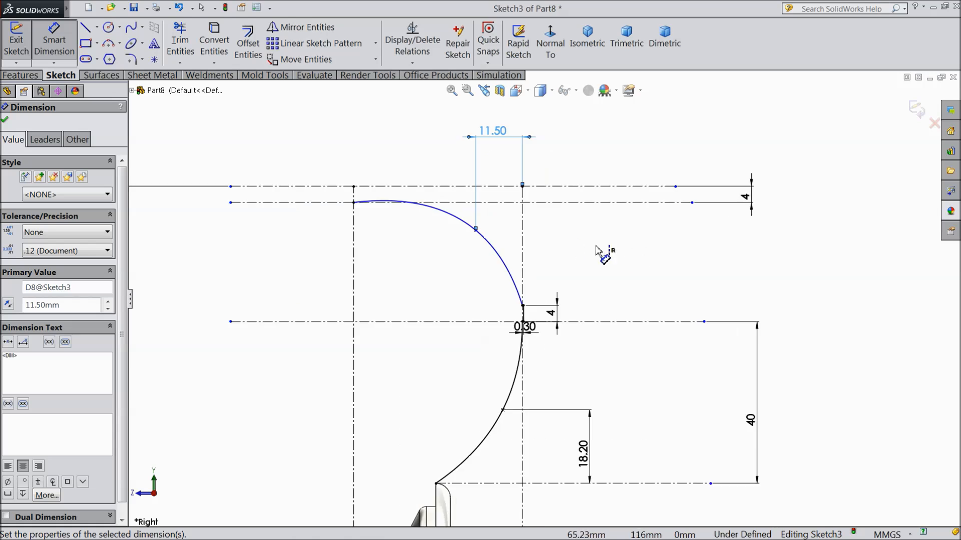
left_click(416, 229)
left_click(518, 189)
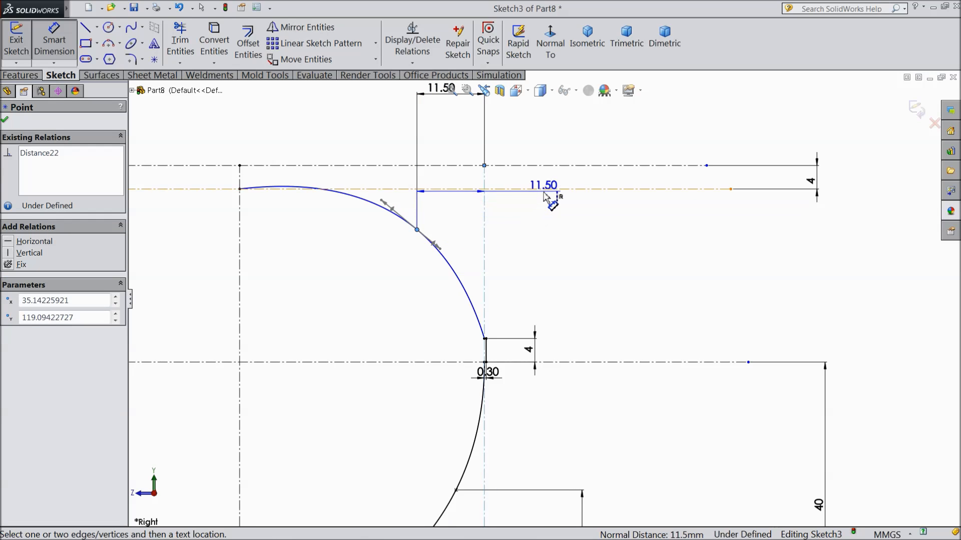
left_click(650, 227)
type("7")
left_click(595, 205)
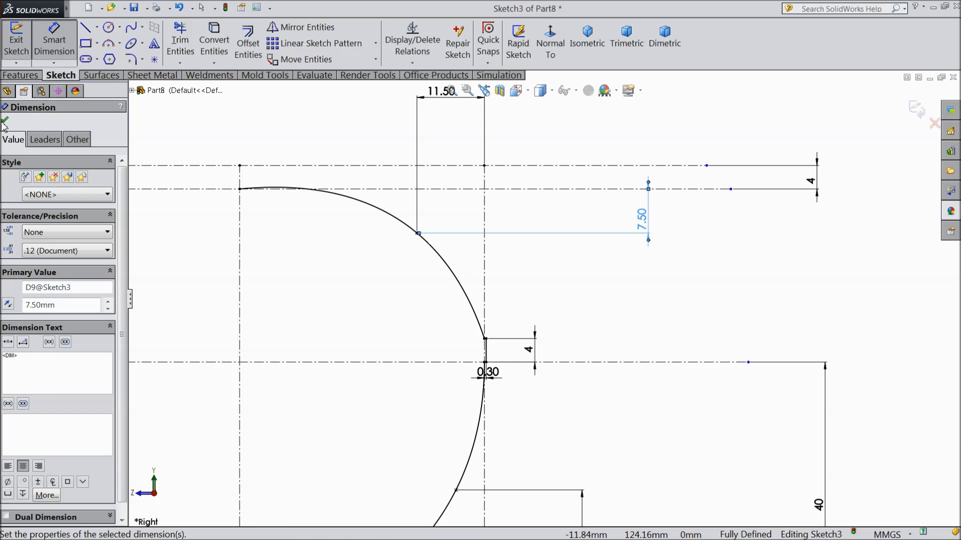
left_click(4, 120)
Step: Try to make the upper spline tangent to the horizontal centerline through its upper end, and delete that tangent relation
scroll(388, 203, "down", 3)
left_click(400, 194)
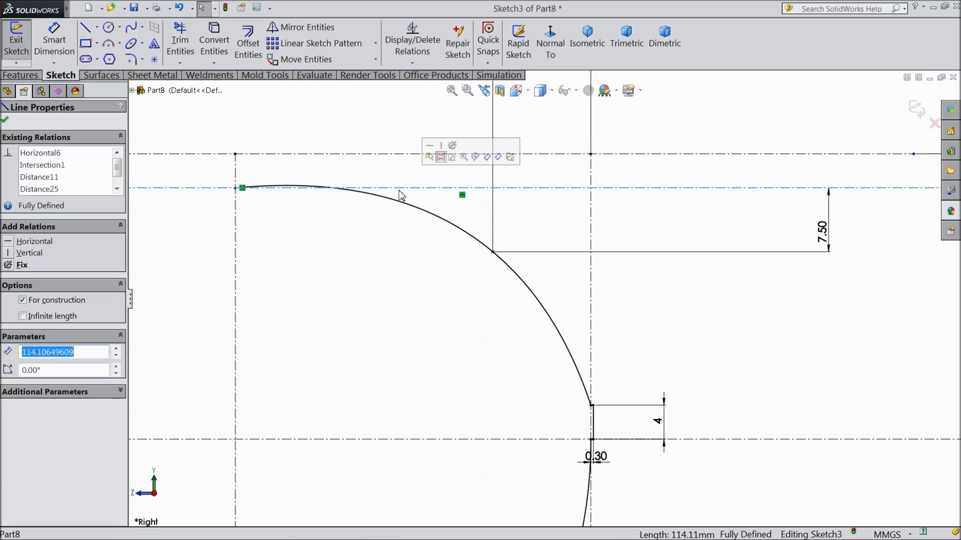
left_click(395, 196, "ctrl")
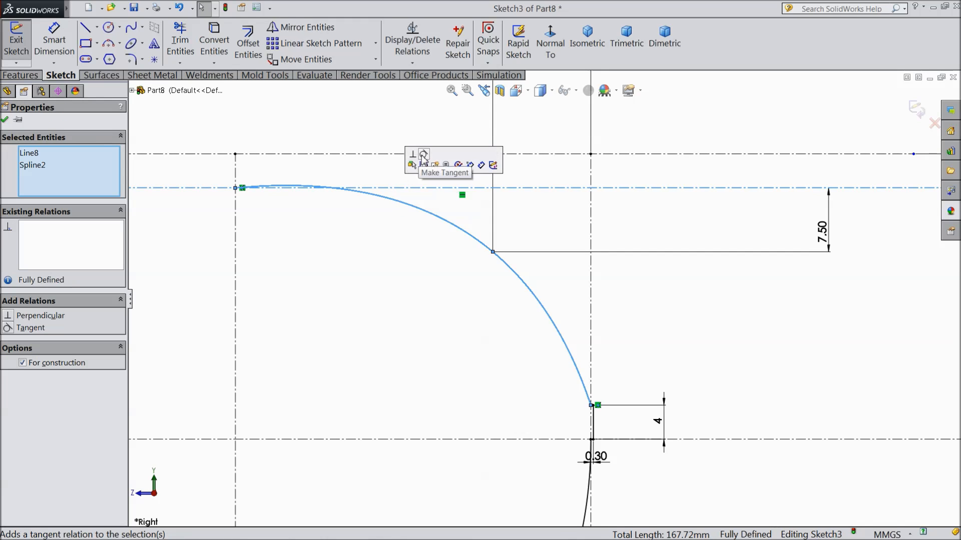
left_click(423, 155)
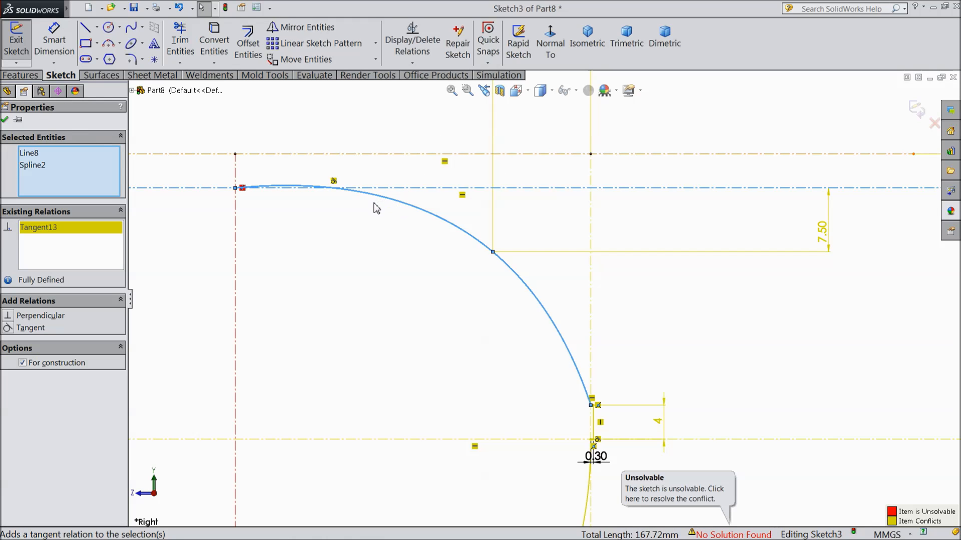
right_click(49, 231)
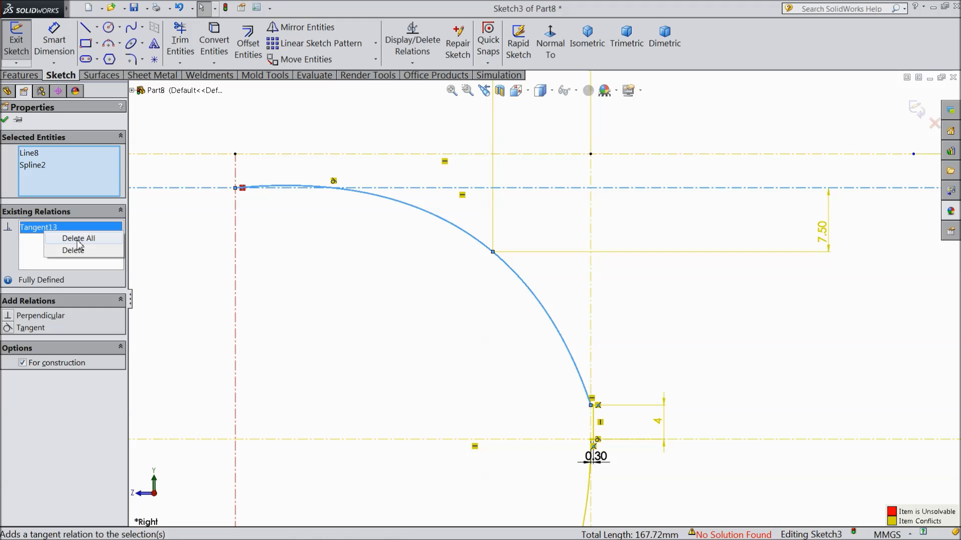
left_click(77, 239)
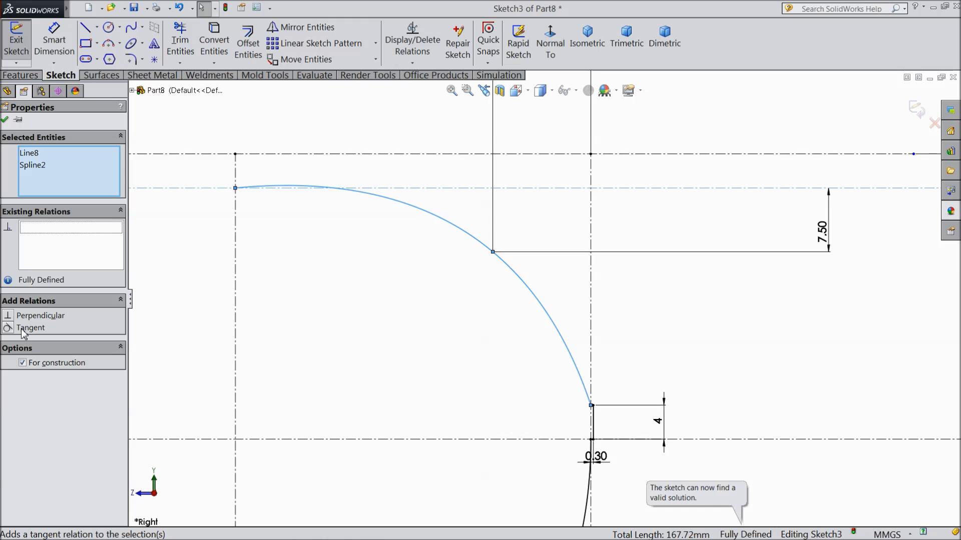
left_click(5, 120)
Step: Constrain the upper spline's tangent handle at its upper end to horizontal
scroll(381, 259, "up", 5)
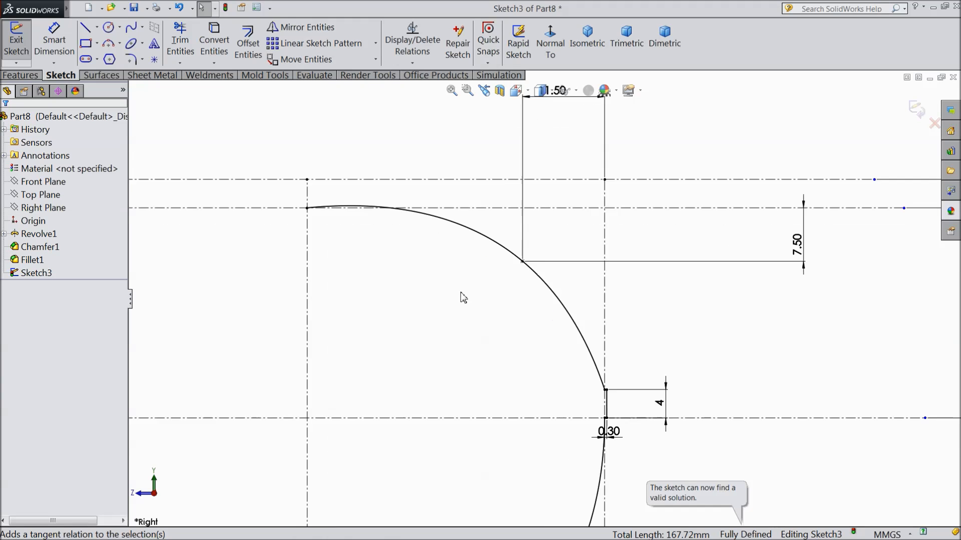
scroll(450, 258, "down", 5)
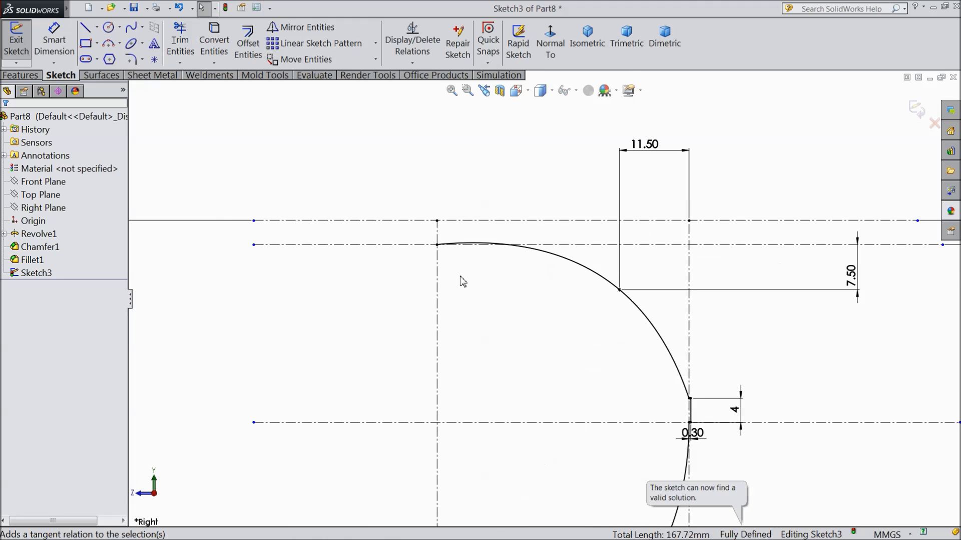
left_click(438, 245)
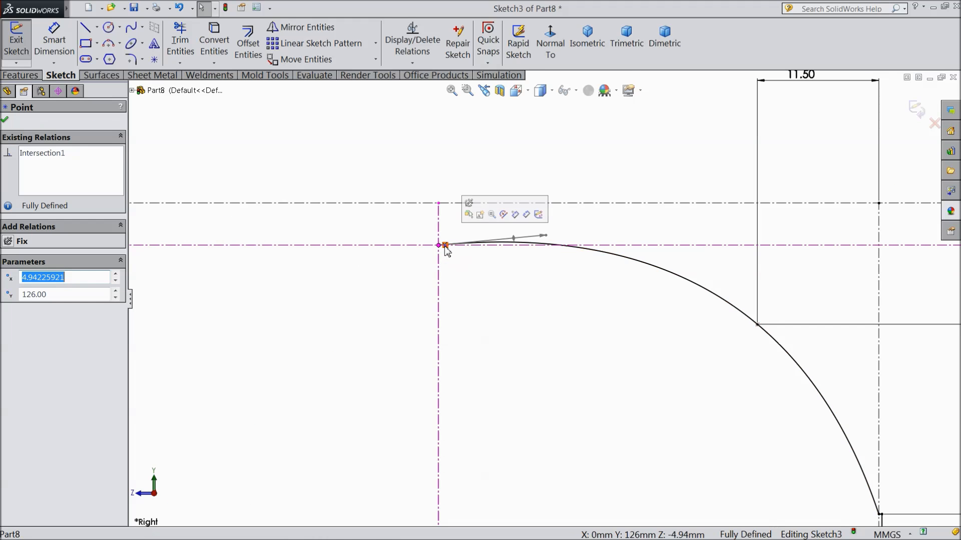
left_click(515, 244)
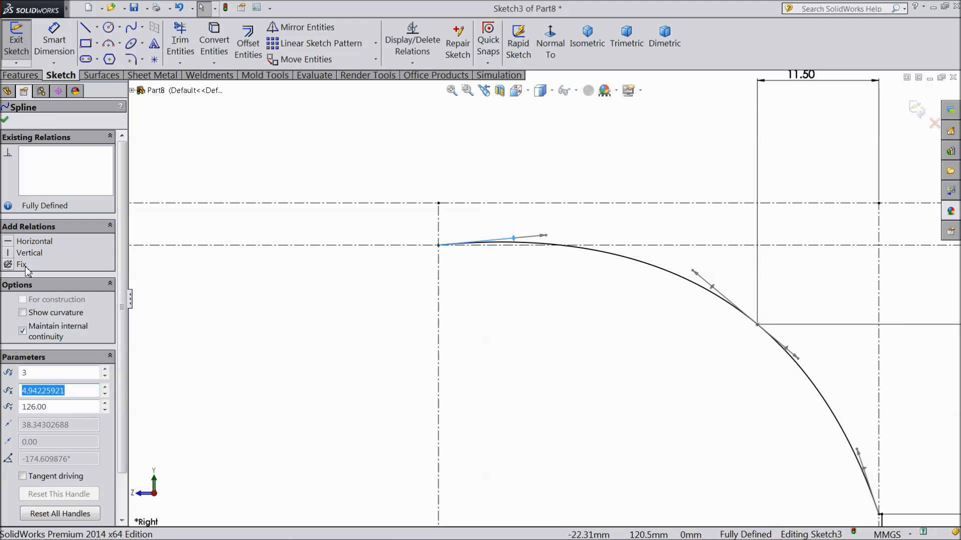
left_click(25, 242)
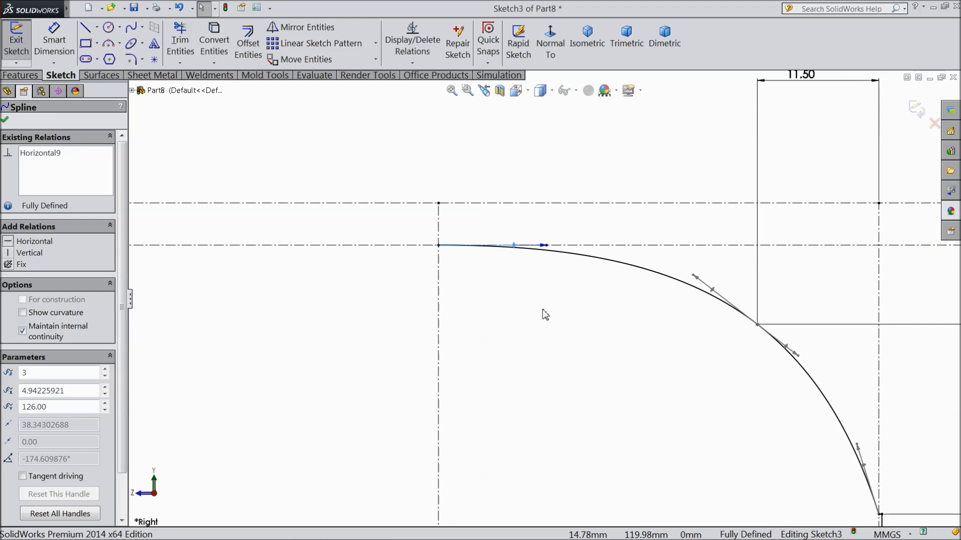
scroll(521, 305, "up", 3)
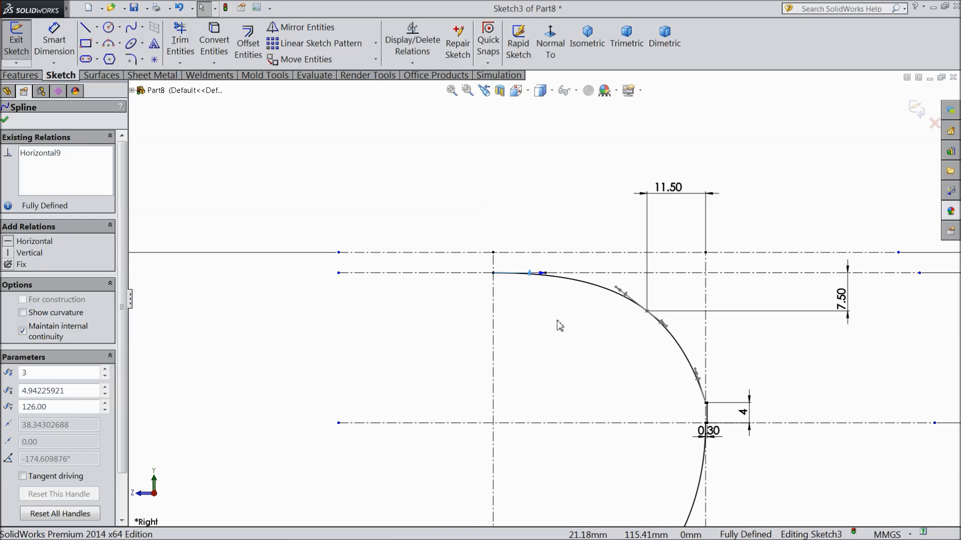
Step: Constrain the upper spline's tangent handle at its lower end, by the small step, to vertical
scroll(660, 388, "down", 6)
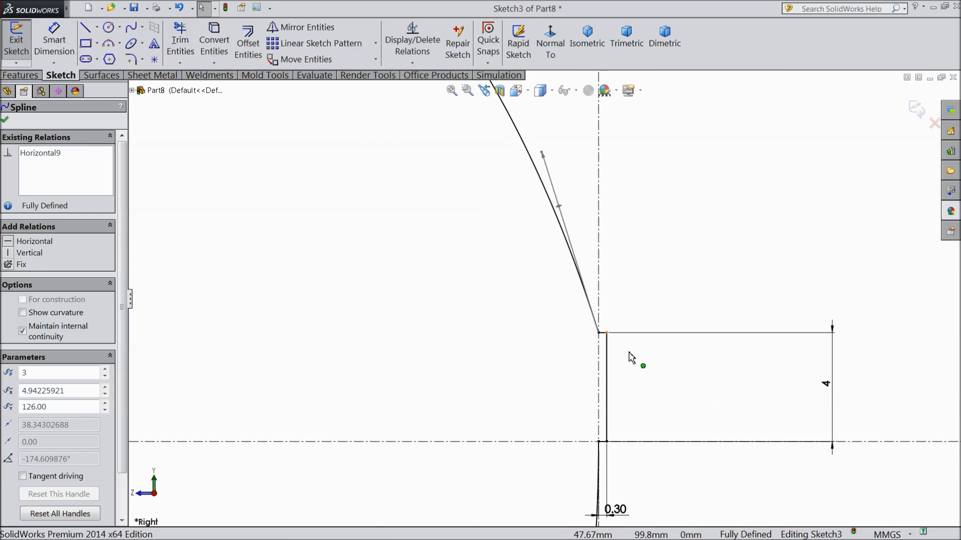
left_click(560, 208)
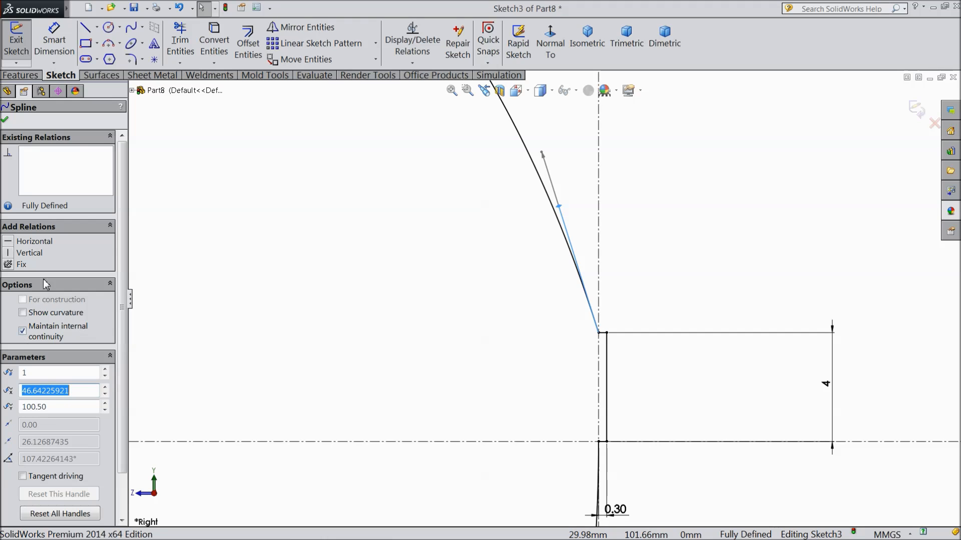
left_click(29, 253)
scroll(485, 356, "up", 1)
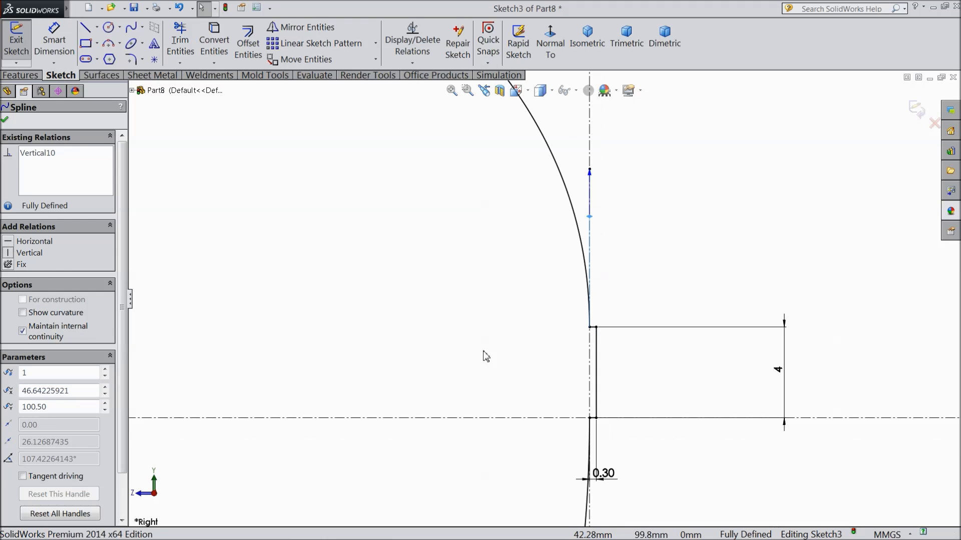
scroll(578, 265, "up", 5)
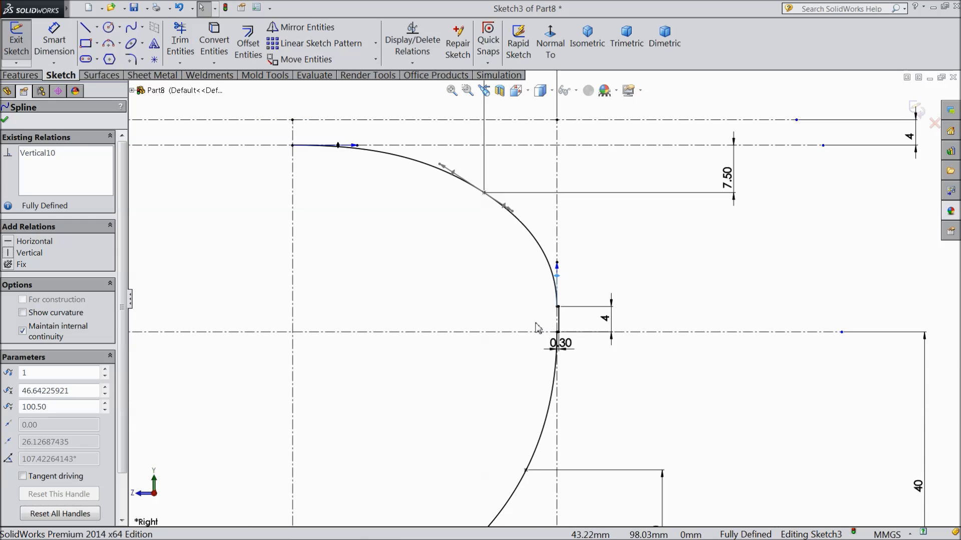
scroll(516, 356, "up", 1)
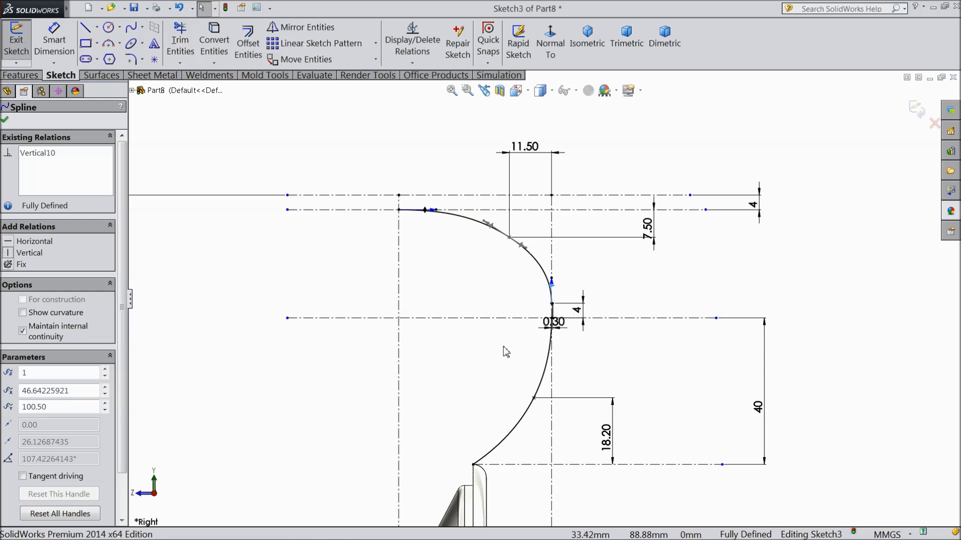
left_click(5, 120)
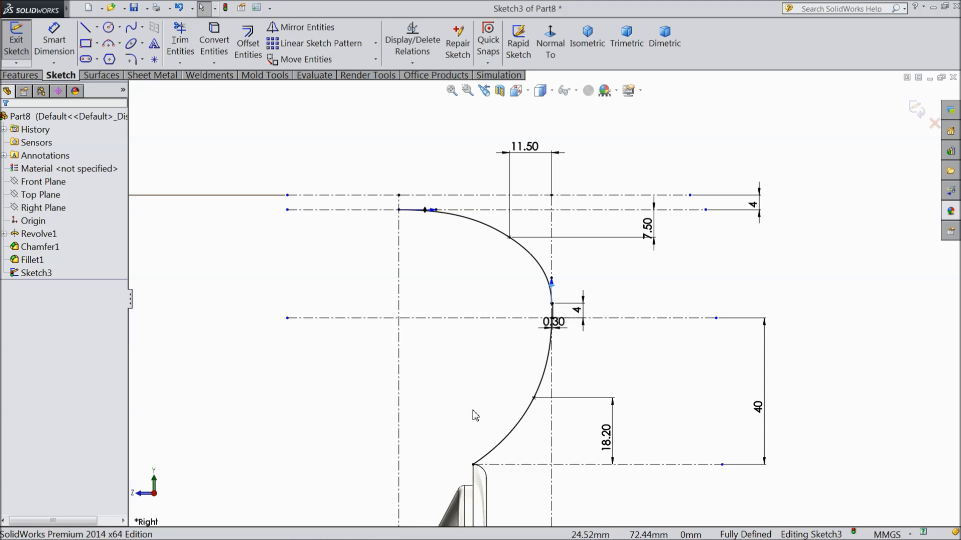
Step: Offset the whole chained sidewall and shoulder profile 3 mm inward with the direction reversed
left_click(85, 28)
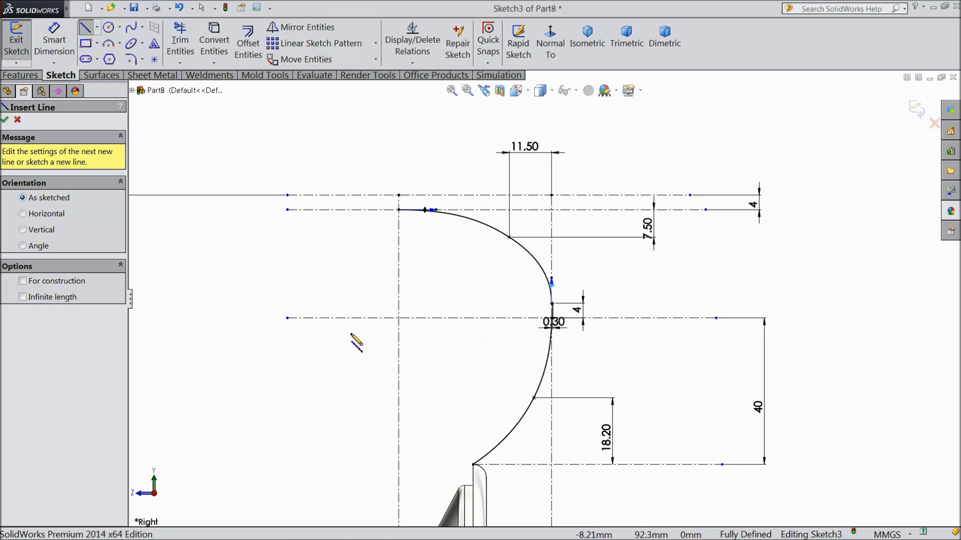
left_click(5, 120)
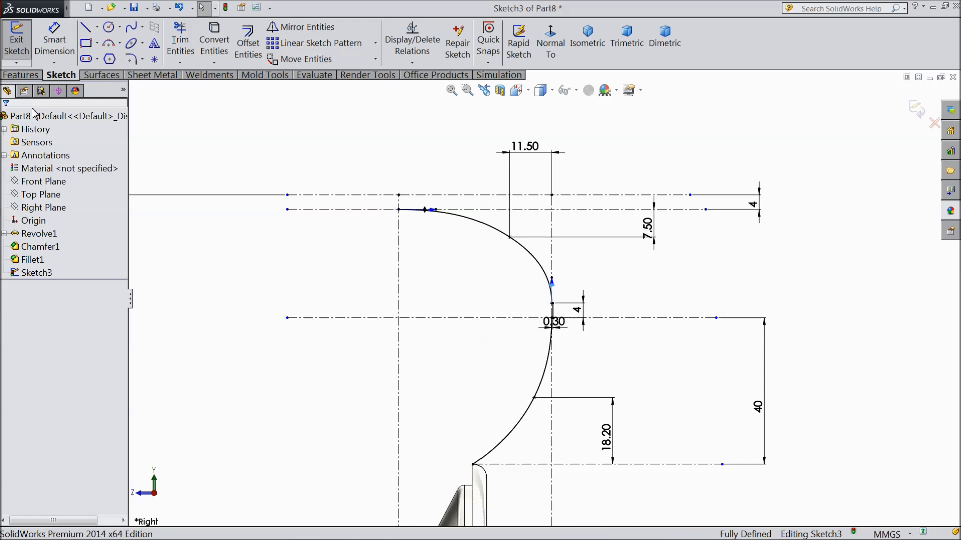
left_click(254, 56)
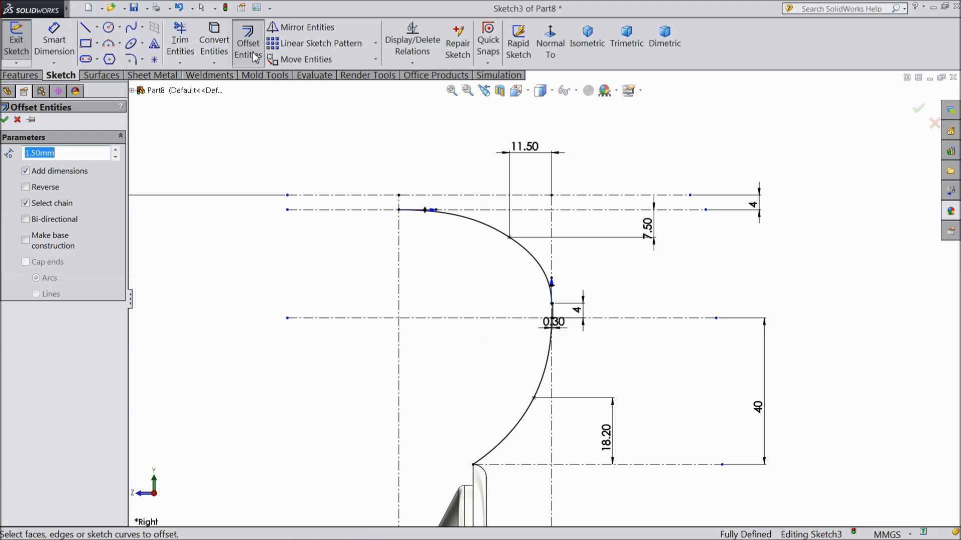
type("3")
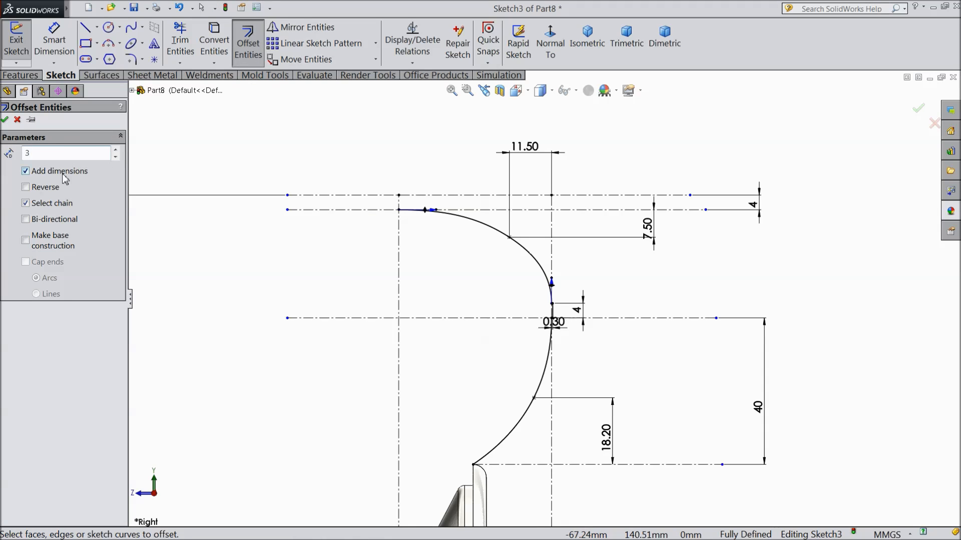
left_click(502, 235)
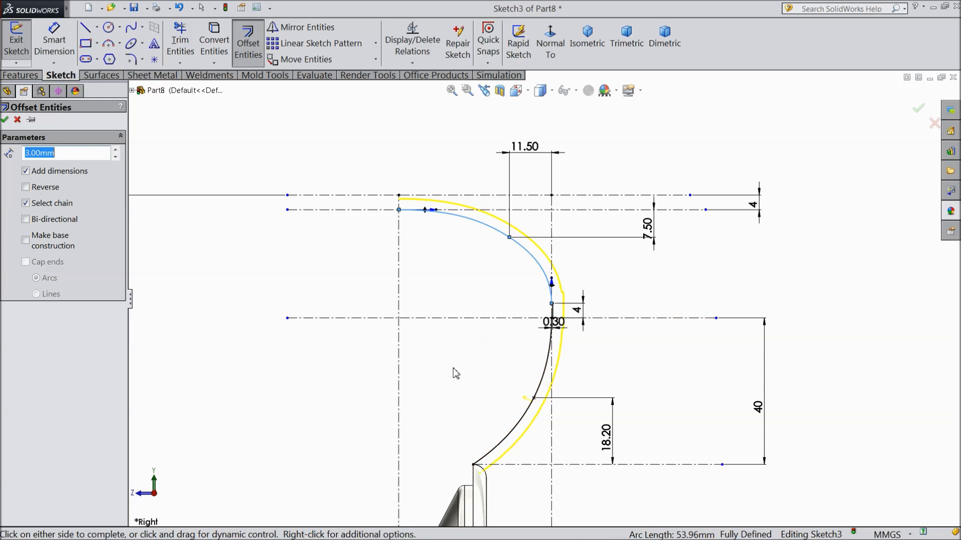
left_click(26, 188)
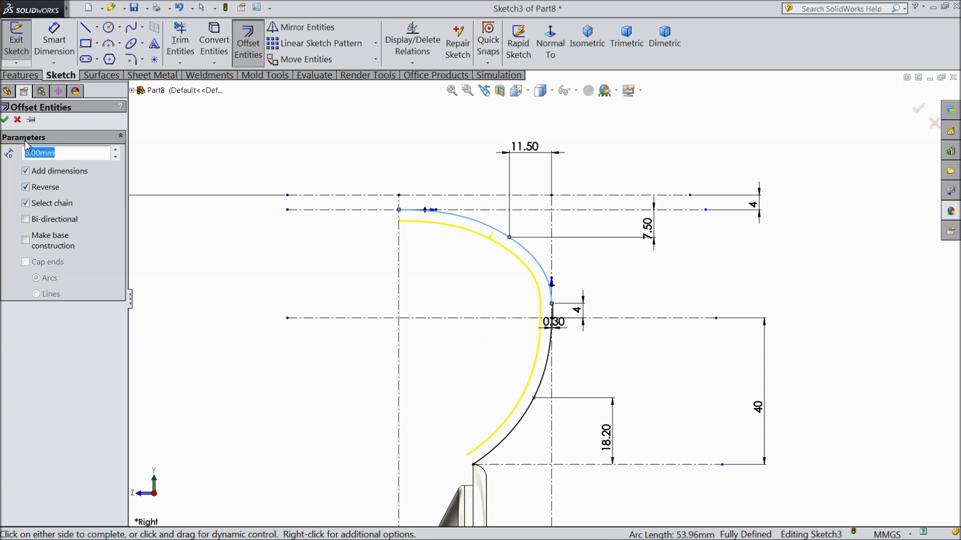
left_click(5, 120)
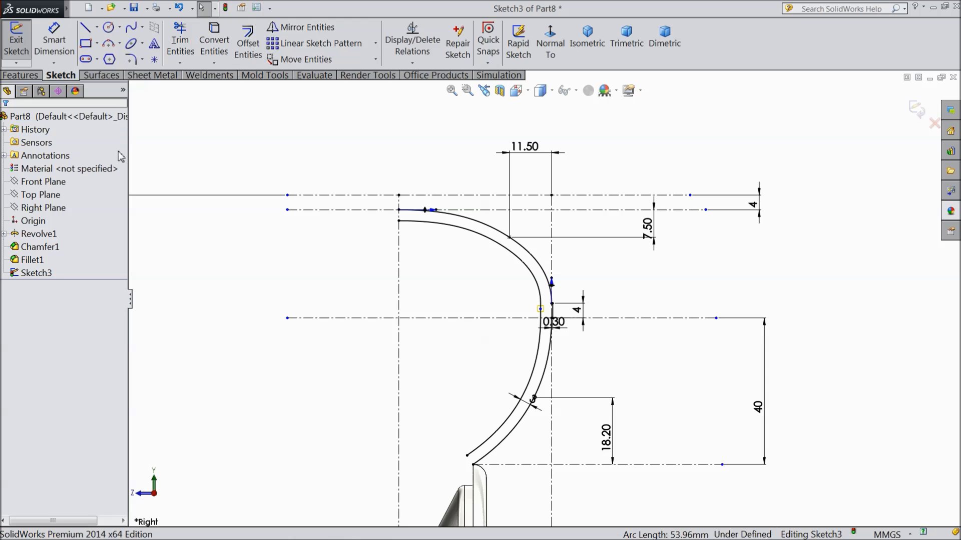
Step: Sketch connected lines from the outer profile's lower end: vertically down along the rim edge, horizontally inward, then vertically up to near the offset curve's end
left_click(85, 27)
scroll(482, 462, "down", 4)
scroll(482, 440, "down", 2)
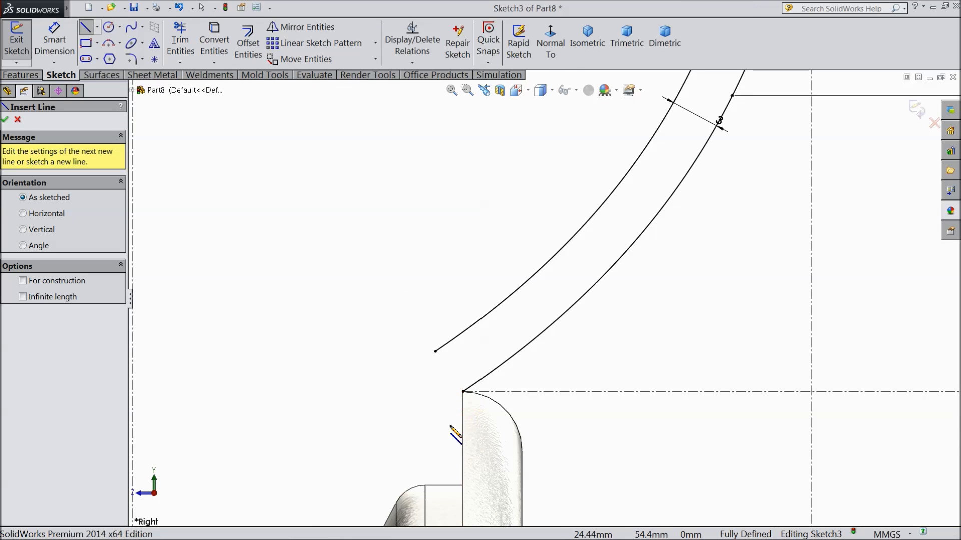
scroll(479, 400, "down", 2)
left_click(505, 318)
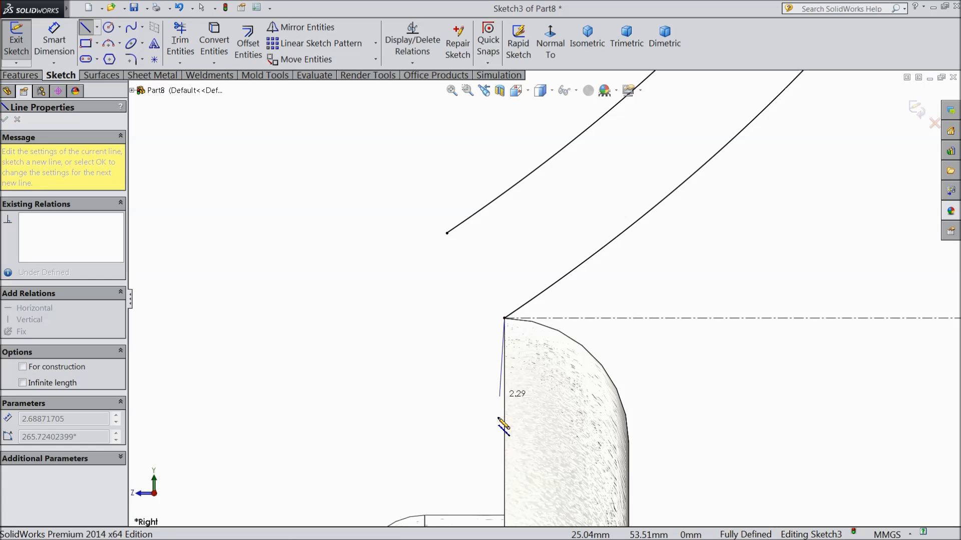
left_click(504, 485)
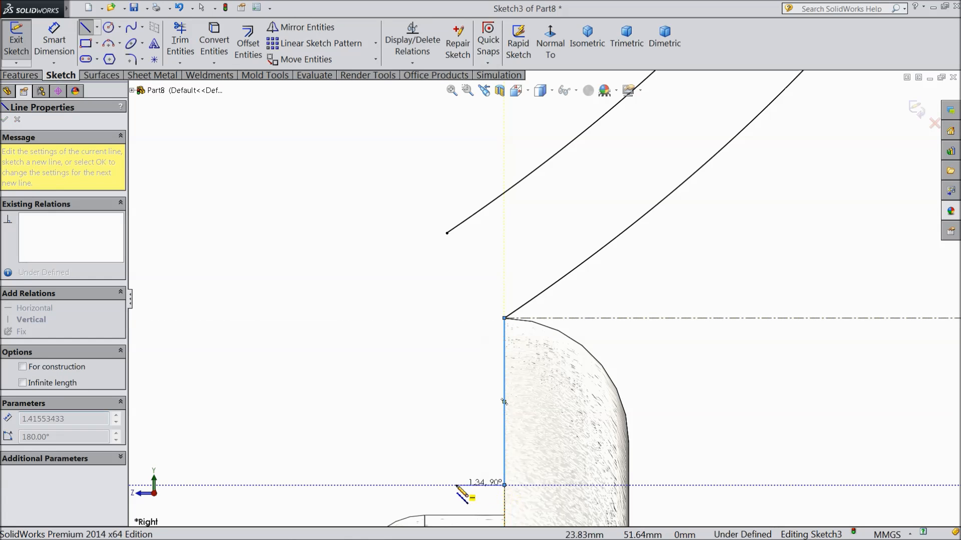
left_click(425, 485)
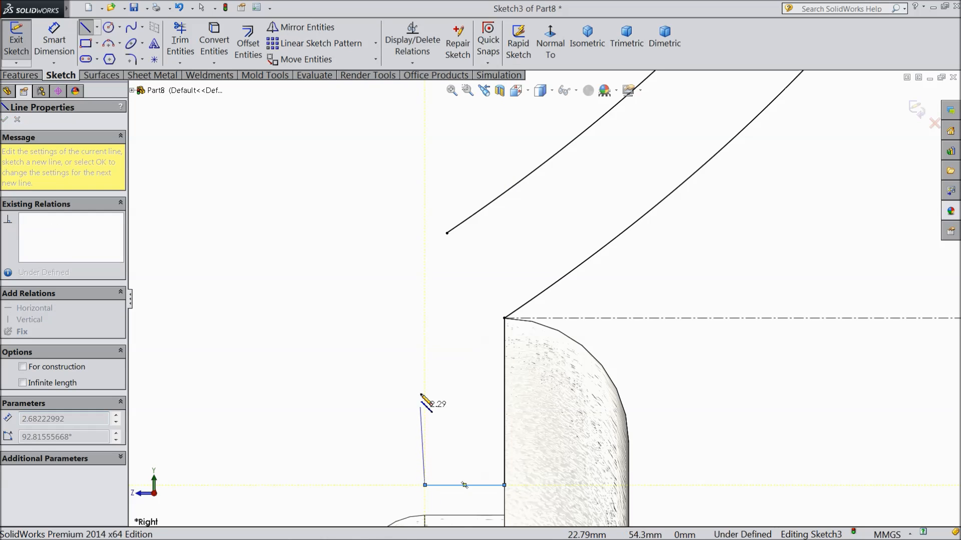
left_click(425, 268)
right_click(412, 266)
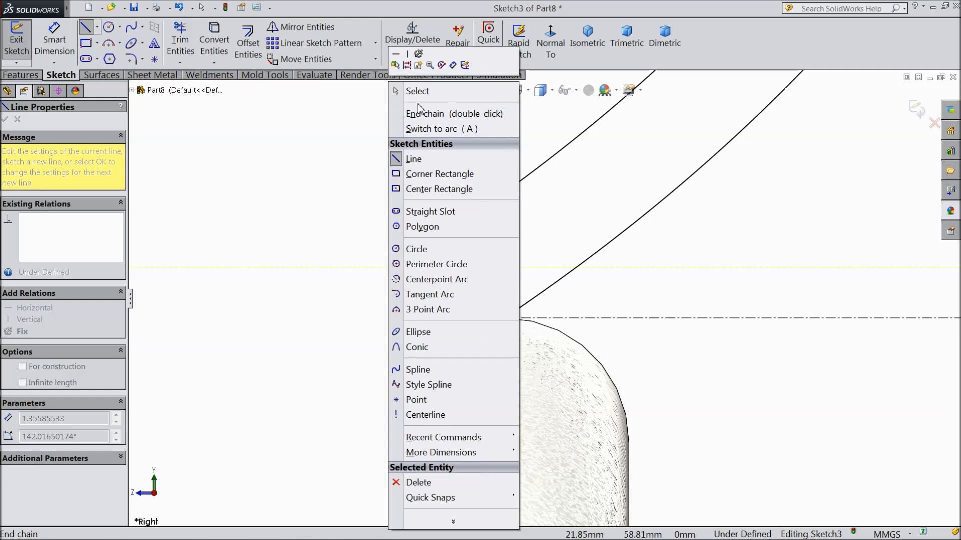
left_click(406, 90)
Step: Dimension the short horizontal line beside the rim edge to 3 mm
left_click(53, 51)
key("z")
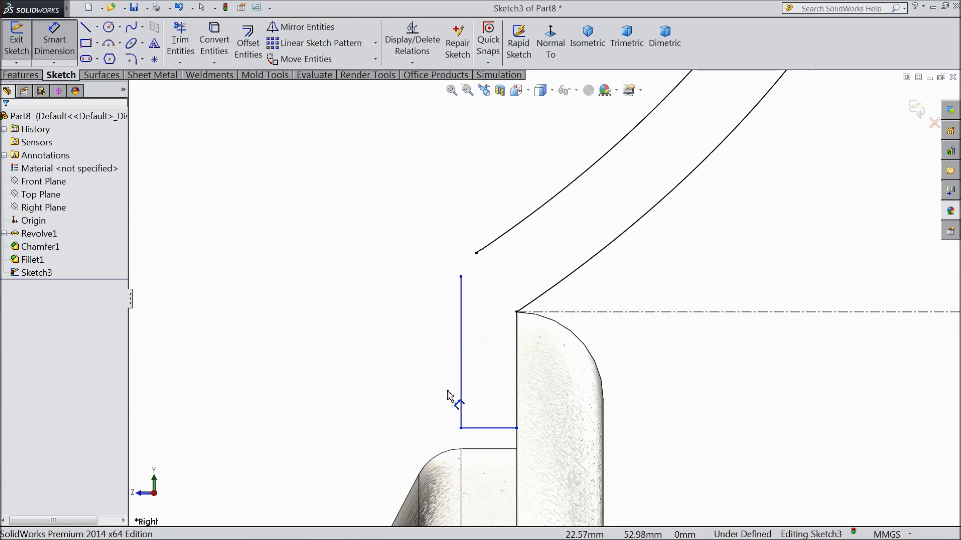
left_click(492, 428)
left_click(493, 423)
type("3")
left_click(440, 395)
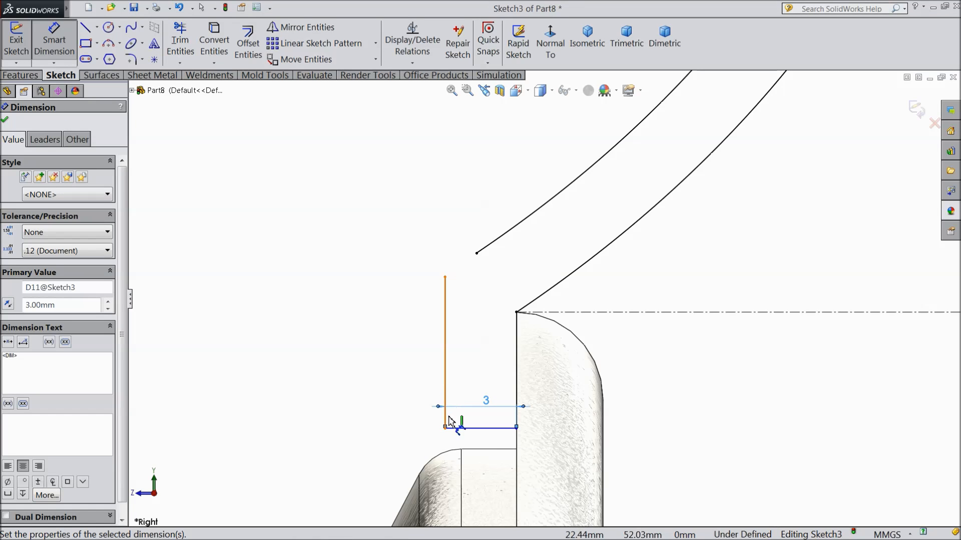
left_click(5, 121)
Step: Select the lower endpoint of the inner offset curve
left_click(476, 254)
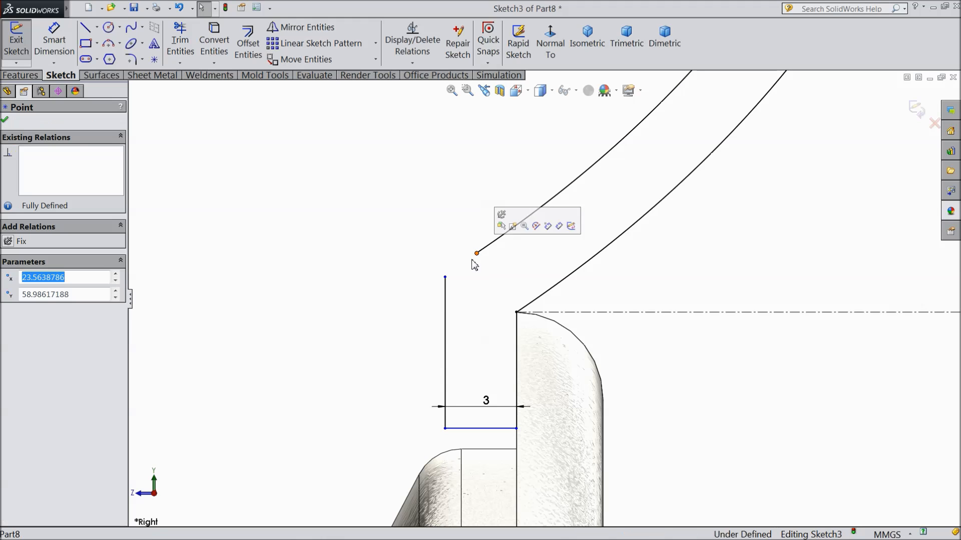
Step: Try to merge the inner spline's lower endpoint with the upper endpoint of the short vertical line
left_click(445, 277, "ctrl")
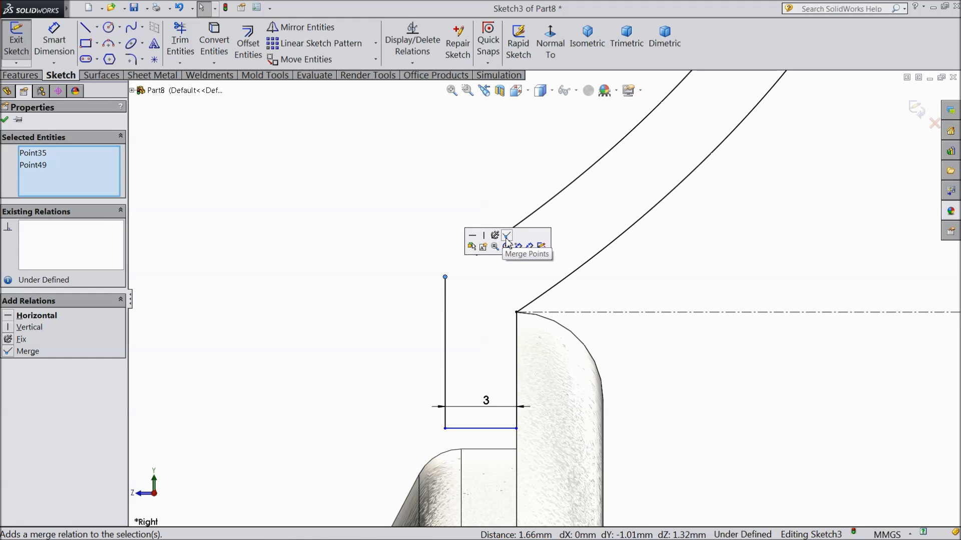
left_click(506, 238)
left_click(566, 277)
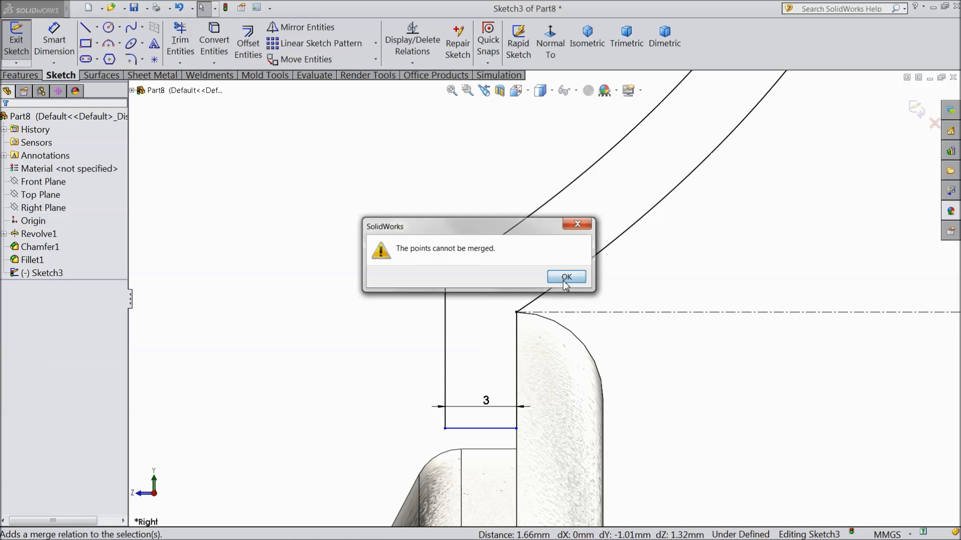
Step: Lengthen the short vertical line slightly upward by moving its upper endpoint
left_click_drag(476, 254, 463, 265)
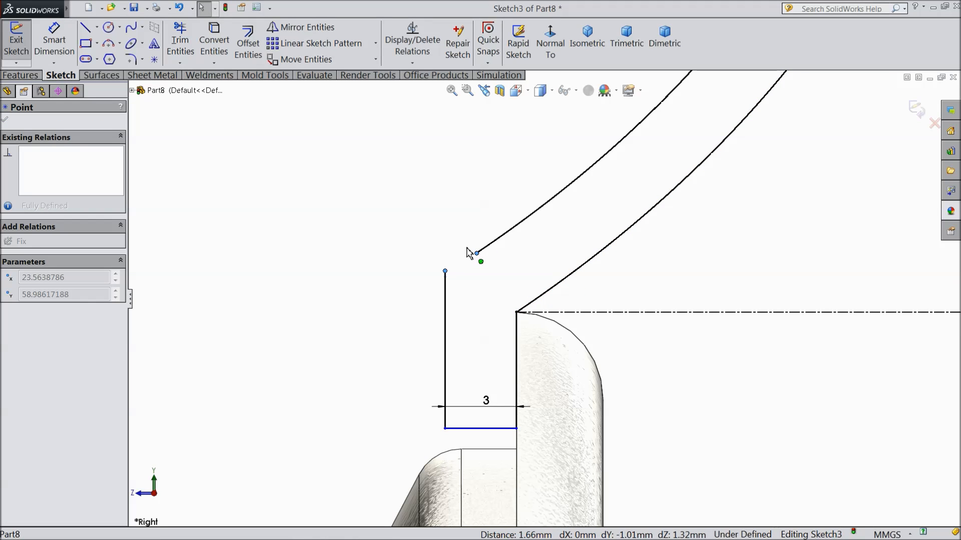
left_click(445, 261, "ctrl")
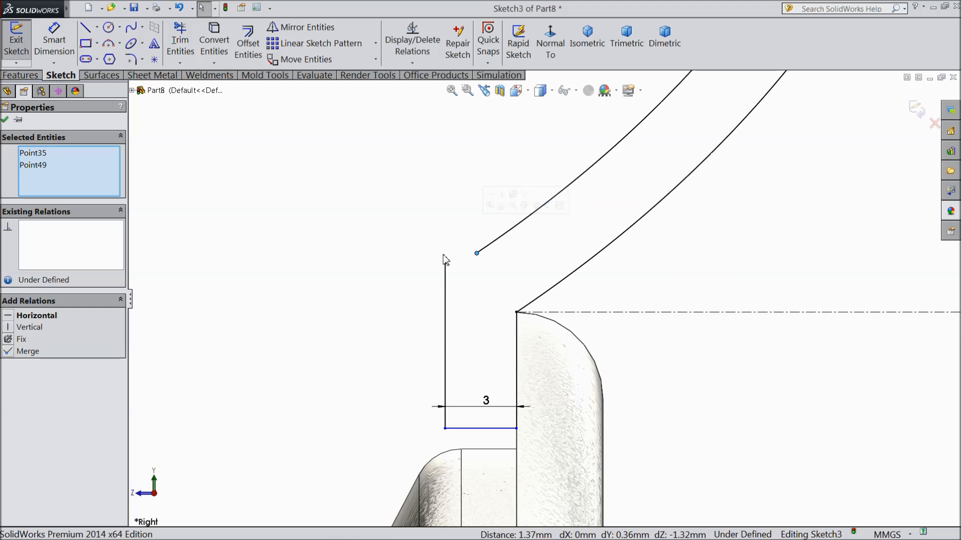
left_click(179, 62)
left_click(196, 92)
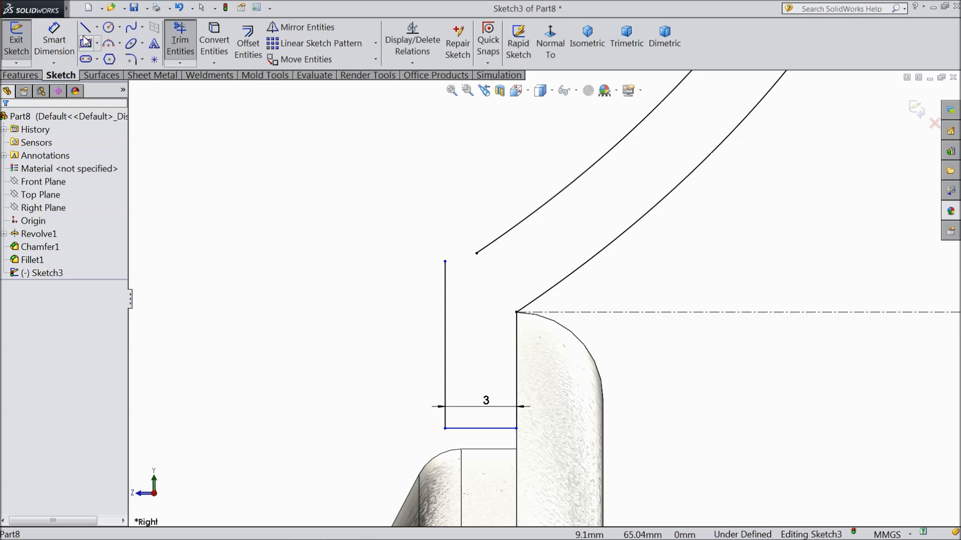
Step: Draw a short spline from the inner curve's lower endpoint to the vertical line, just below the line's upper end
left_click(132, 27)
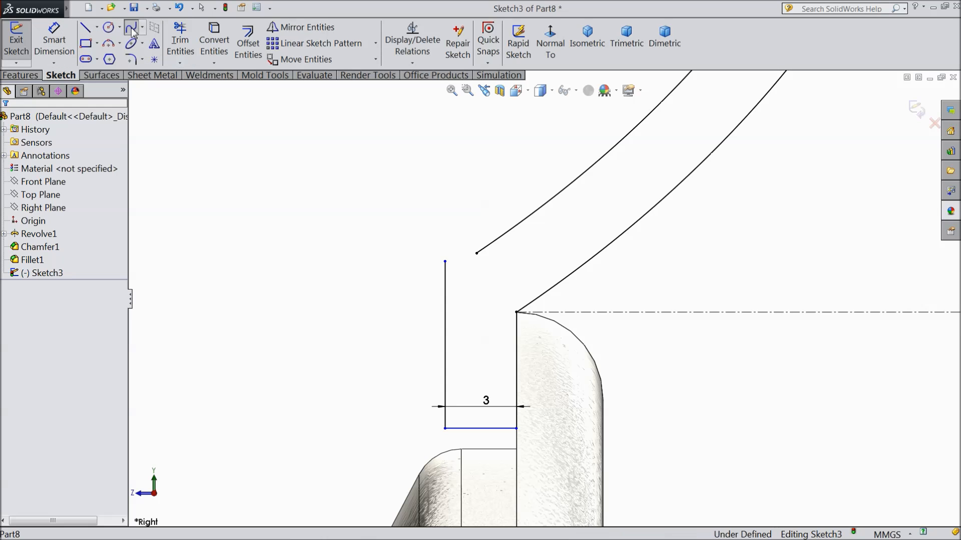
scroll(478, 252, "down", 2)
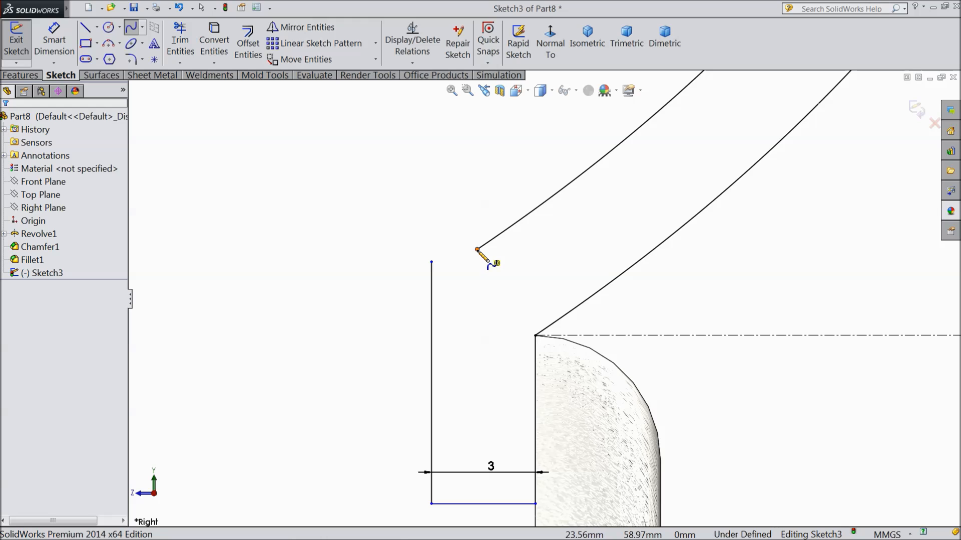
left_click(477, 250)
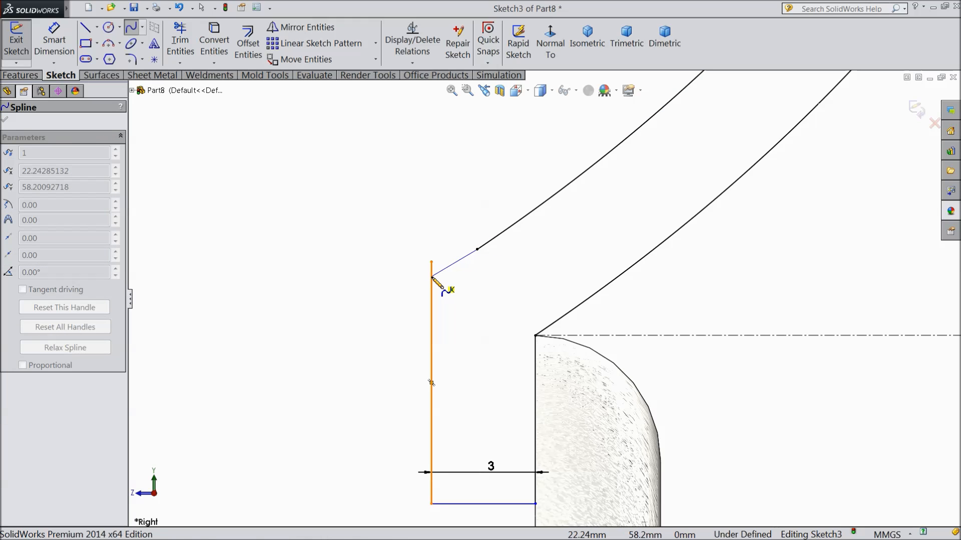
left_click(432, 277)
right_click(385, 288)
left_click(429, 154)
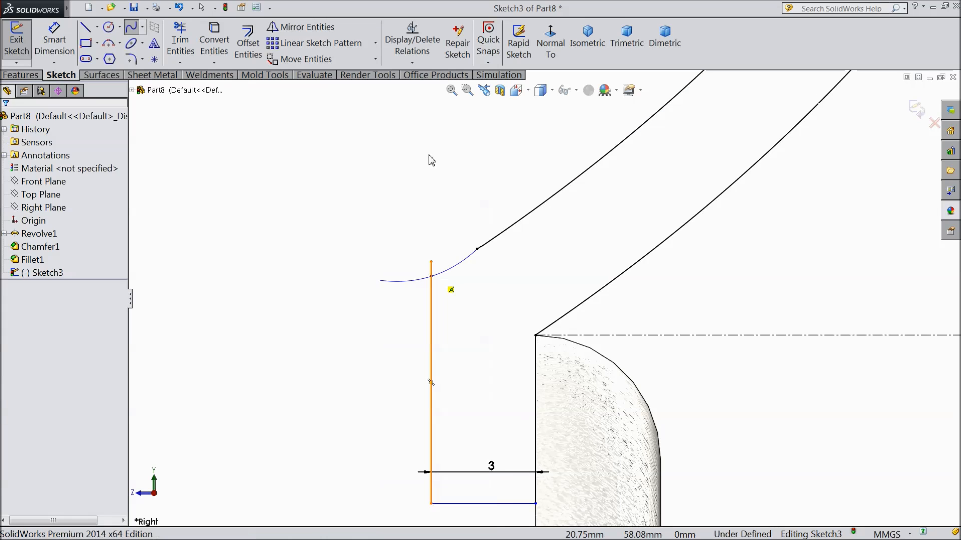
left_click(473, 255)
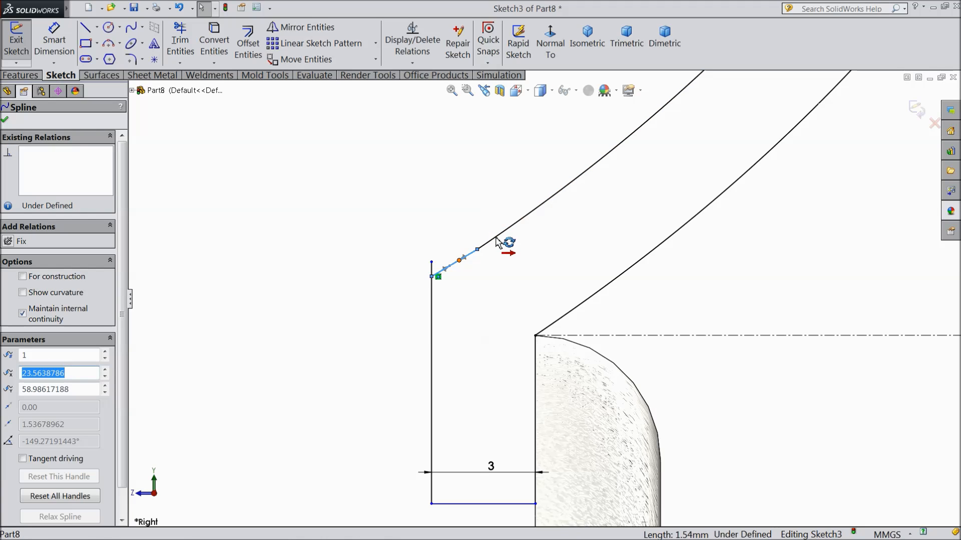
key("Escape")
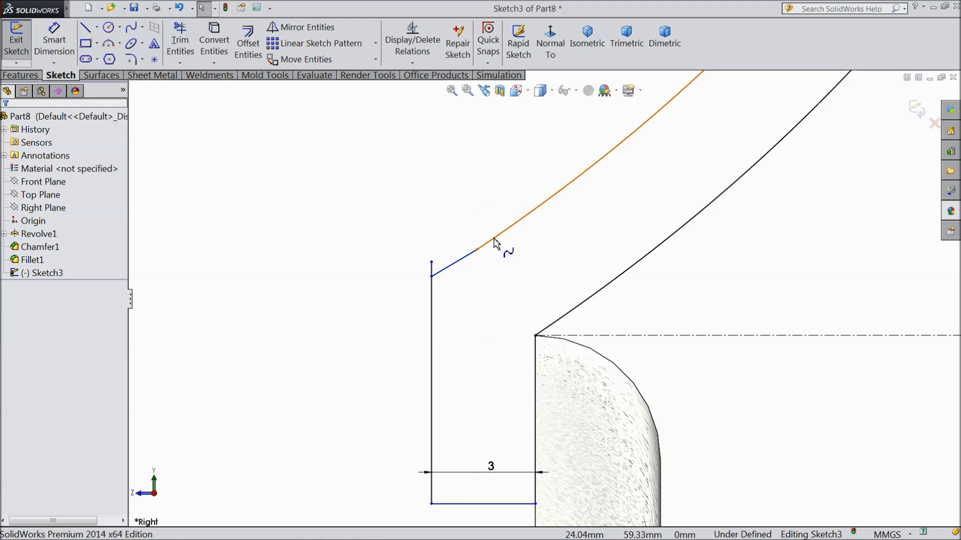
Step: Make the short connecting spline tangent to the long inner curve
left_click(494, 245)
left_click(464, 257, "ctrl")
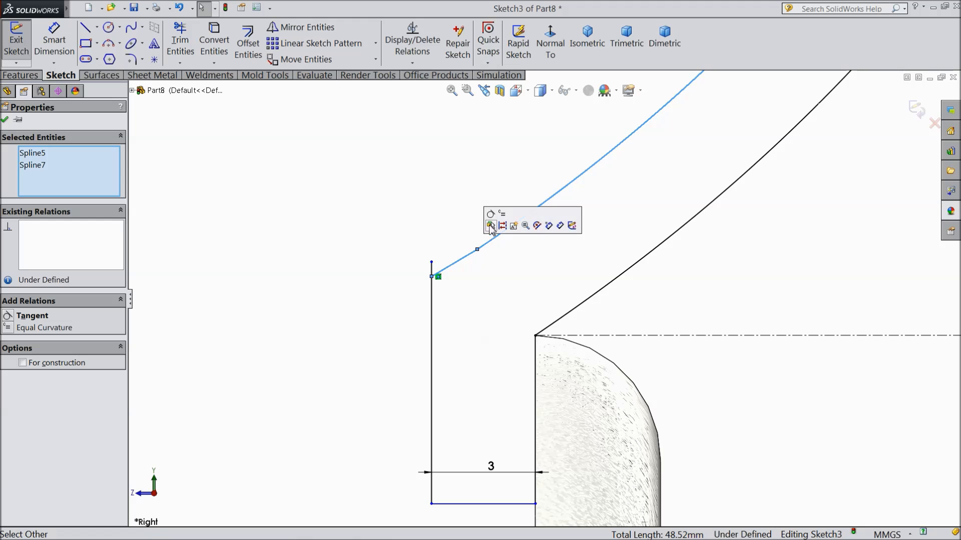
left_click(490, 216)
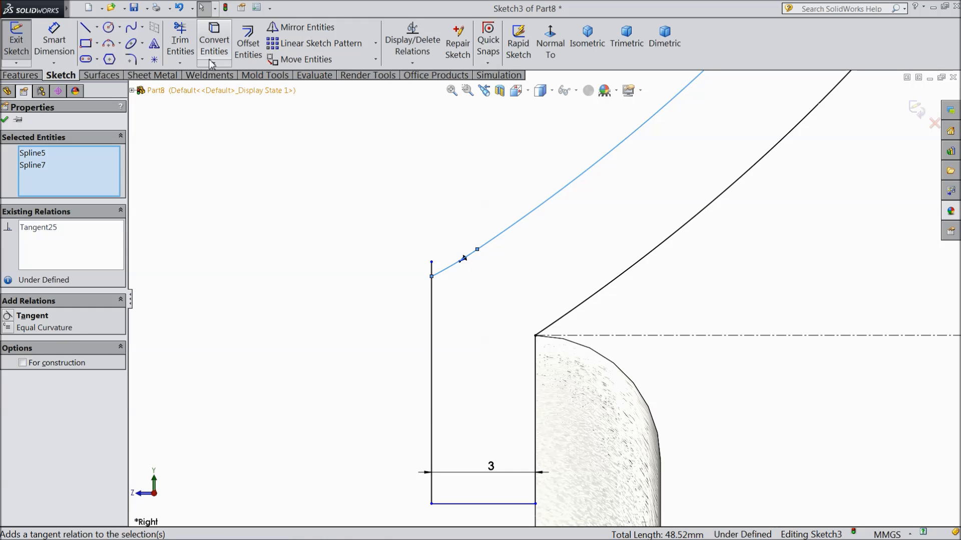
Step: Trim the vertical line's overhang above the connecting spline
left_click(180, 42)
left_click(433, 268)
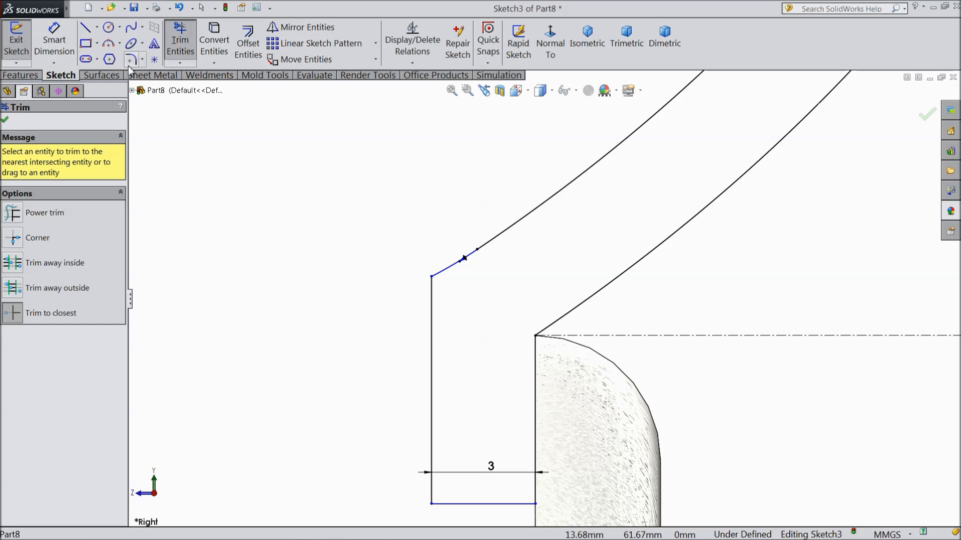
key("Escape")
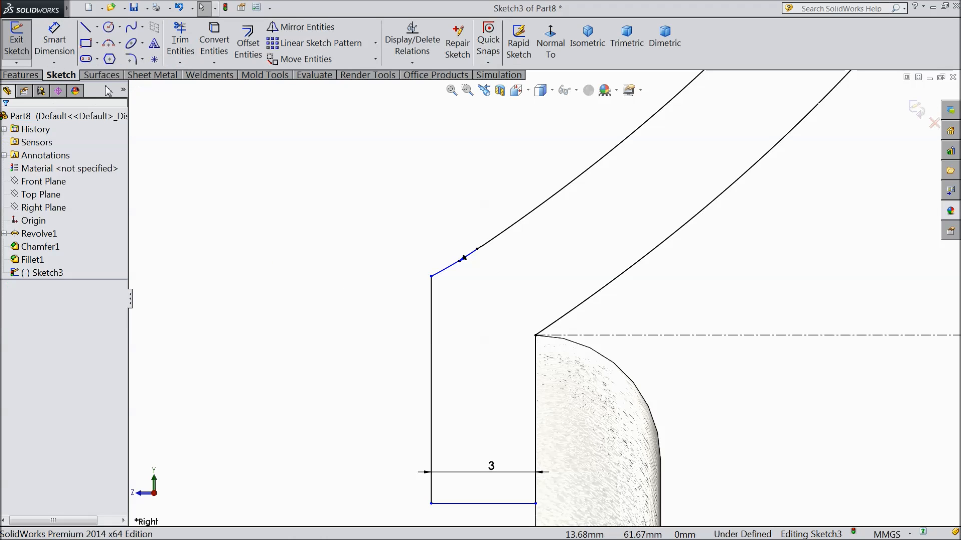
Step: Try 2 mm sketch fillets at both ends of the vertical line, and undo them
left_click(131, 60)
left_click(440, 278)
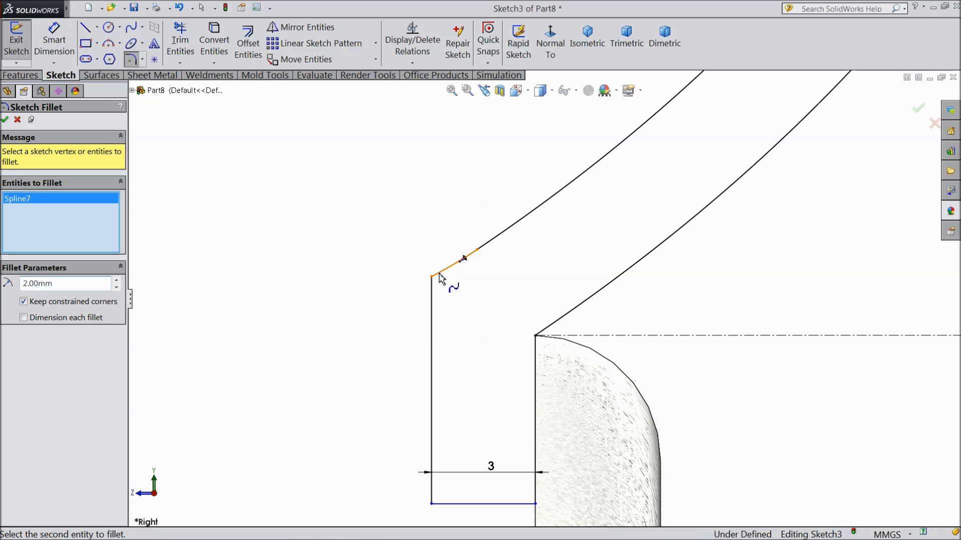
left_click(431, 295)
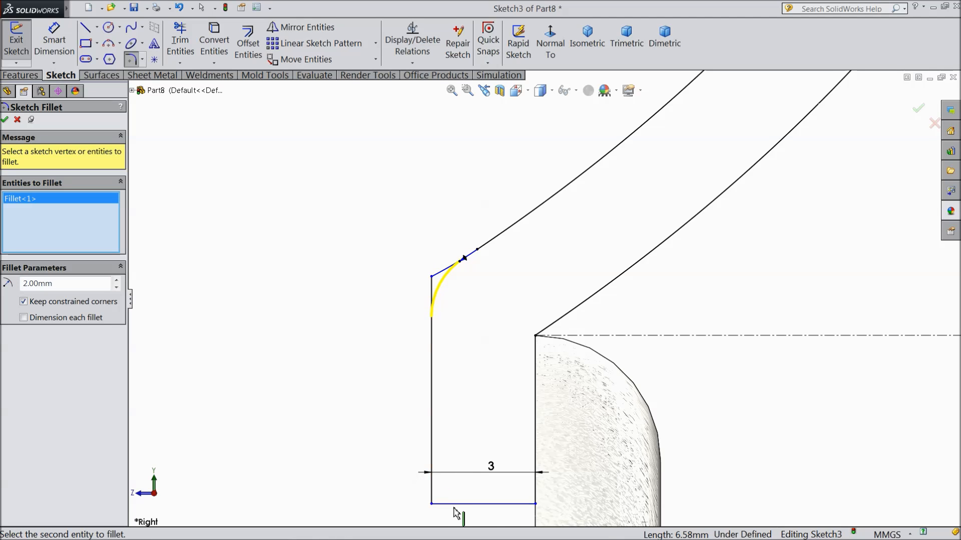
key("z")
left_click(450, 459)
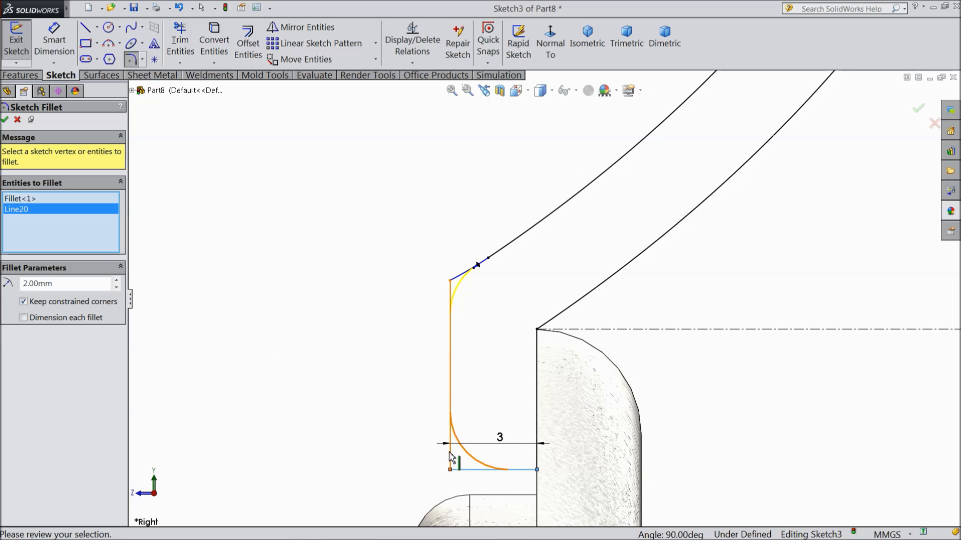
left_click(451, 458)
left_click(4, 120)
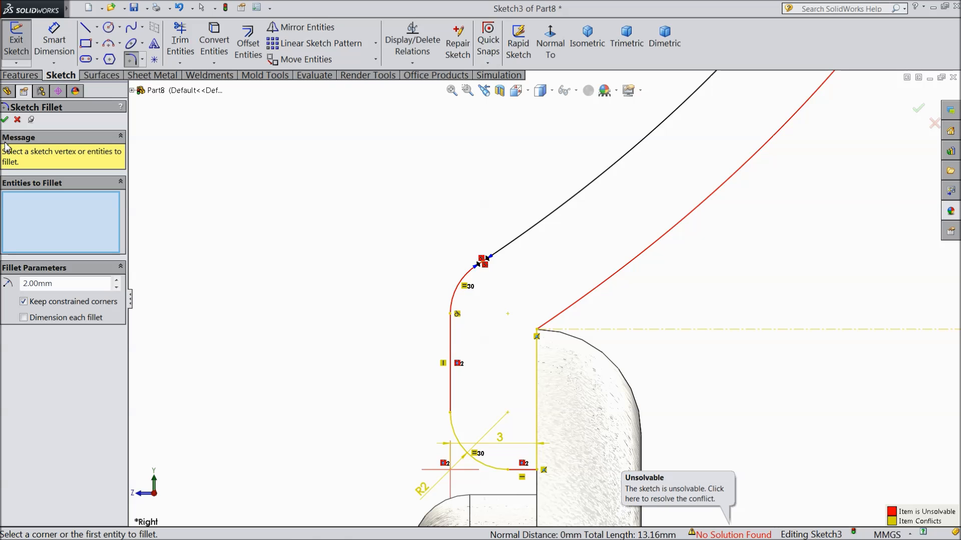
left_click(17, 121)
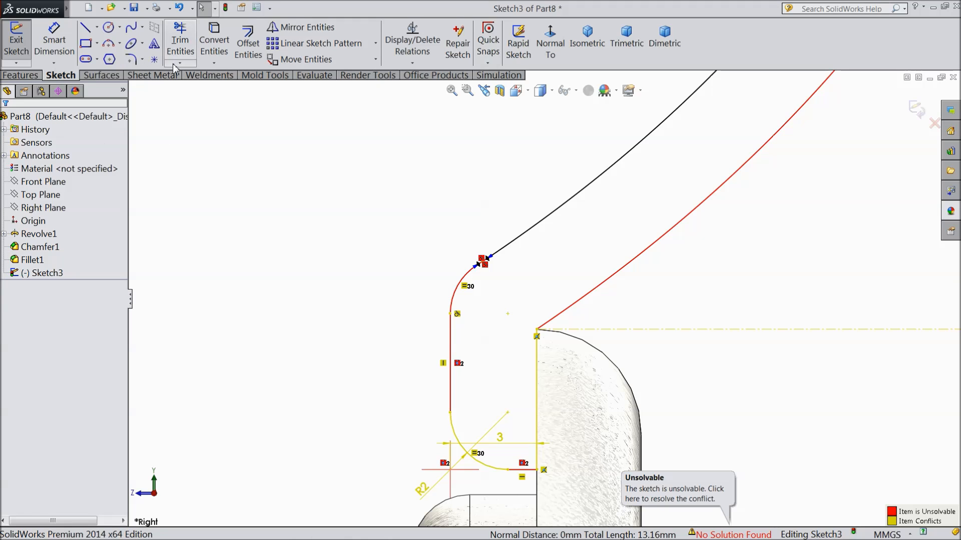
left_click(179, 8)
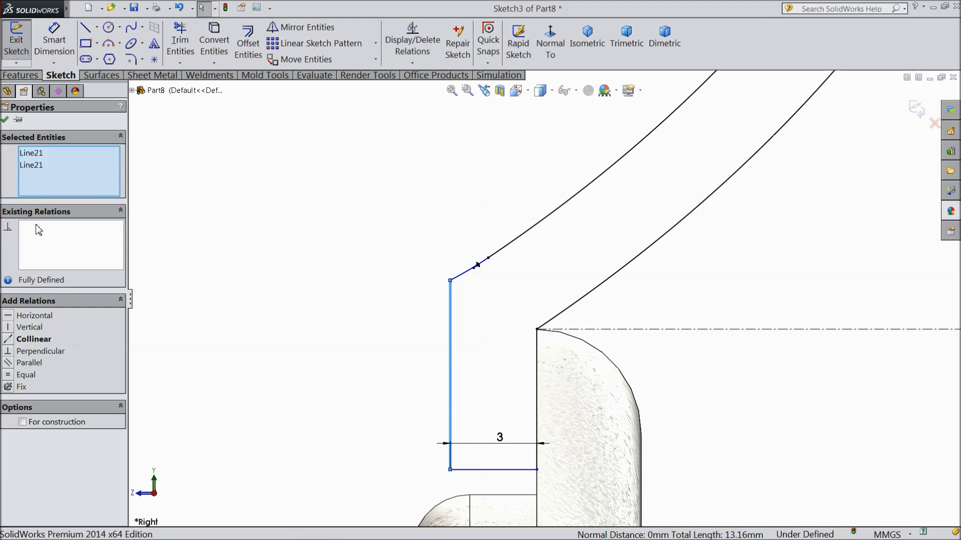
left_click(5, 120)
Step: Round the corner between the vertical line and the lower horizontal line with a 2 mm sketch fillet
left_click(131, 59)
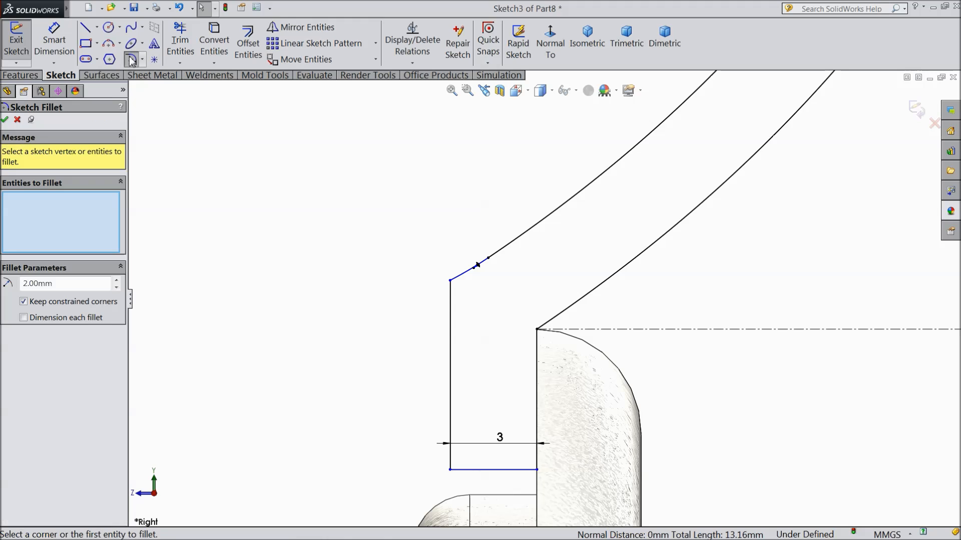
left_click(471, 471)
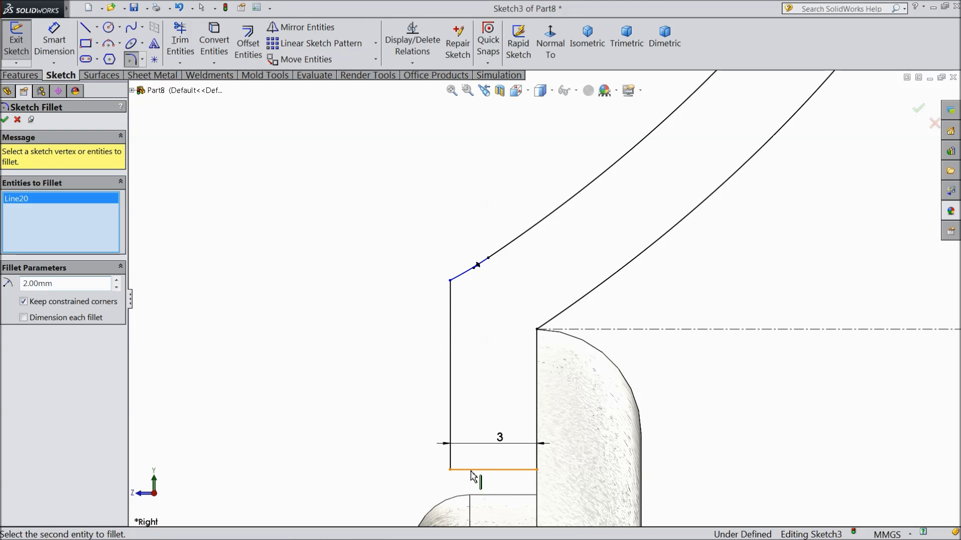
left_click(5, 119)
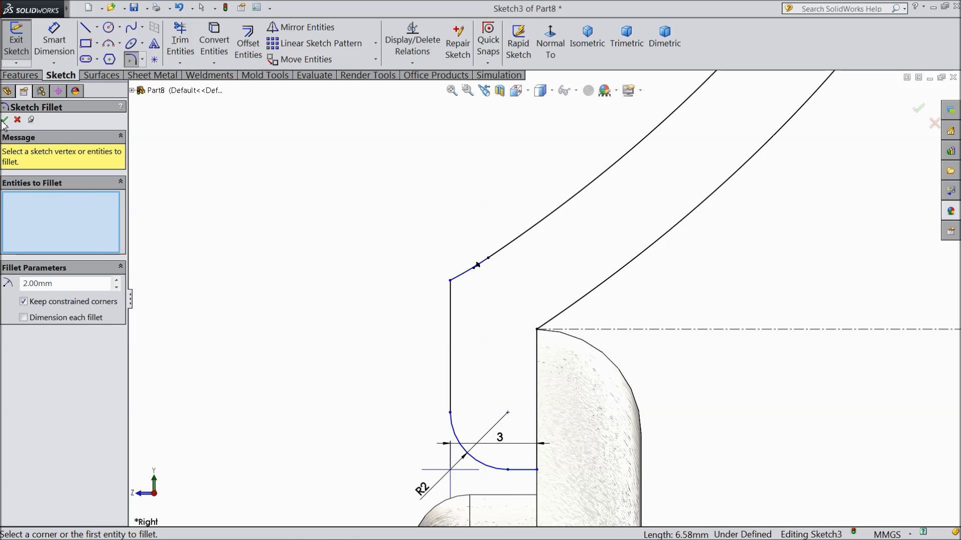
left_click(4, 121)
Step: Close the profile's upper end with a 3 mm vertical line joining the outer and inner curves at the centerline
scroll(236, 268, "up", 3)
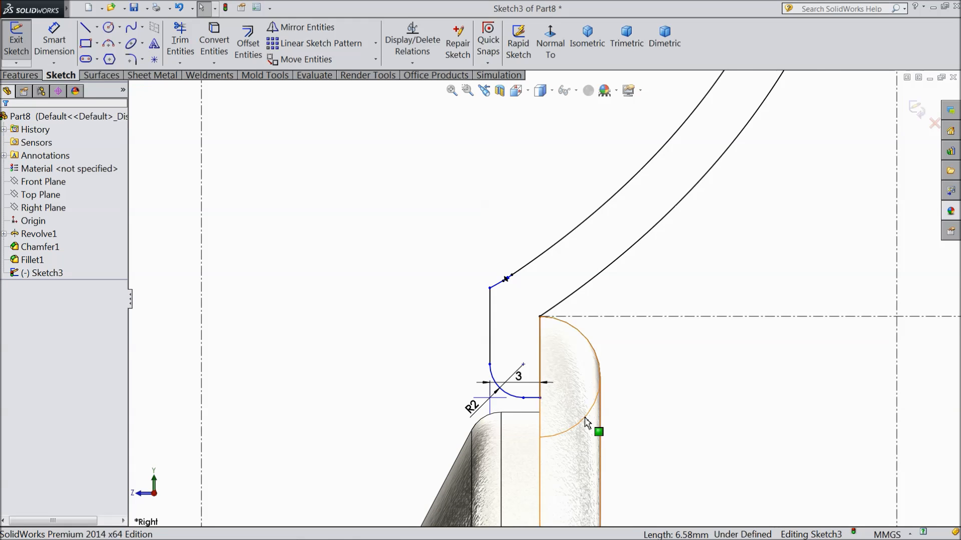
scroll(588, 423, "up", 5)
scroll(538, 289, "up", 2)
scroll(562, 183, "down", 3)
left_click(85, 27)
left_click(440, 128)
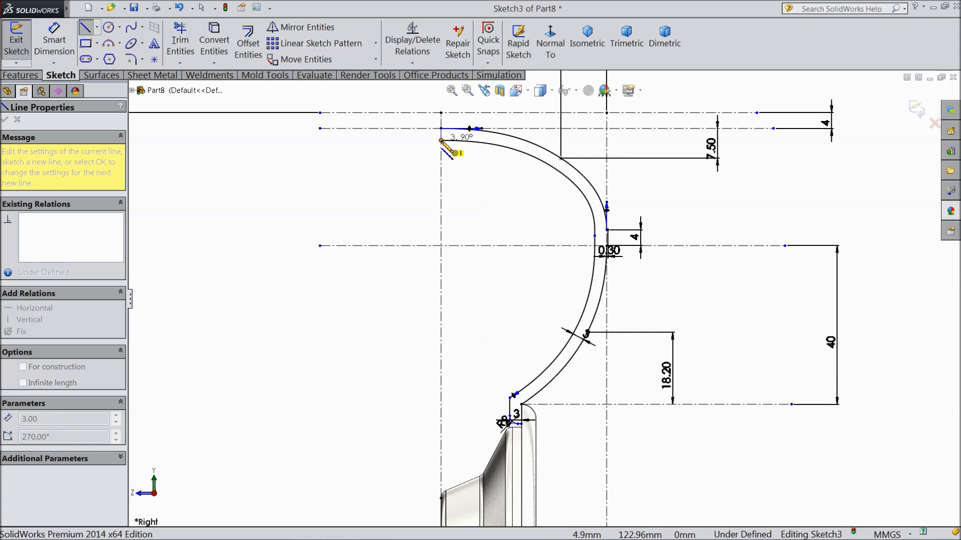
left_click(441, 141)
right_click(398, 150)
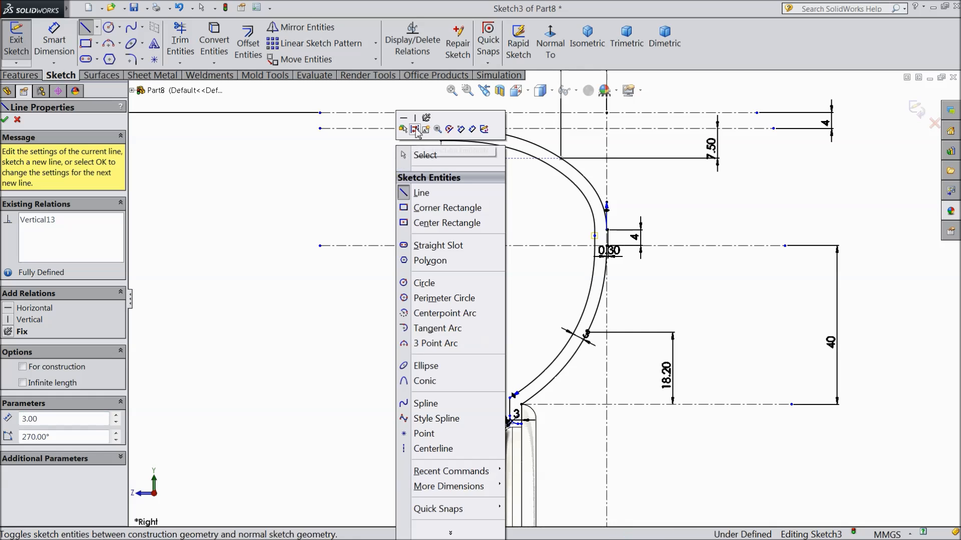
left_click(421, 159)
Step: Revolve the closed profile 360° about the horizontal centerline through the origin, merging it with the hub
scroll(530, 295, "up", 2)
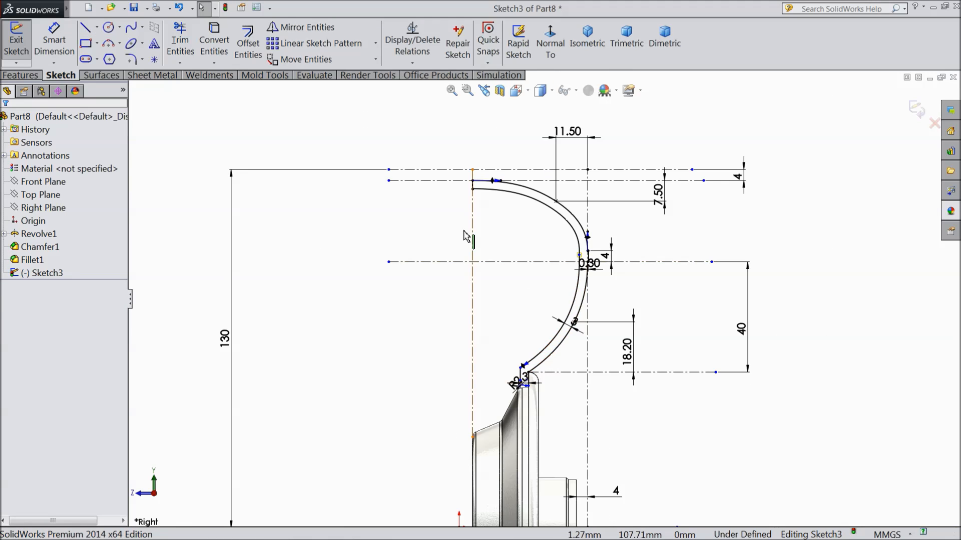
scroll(545, 383, "down", 1)
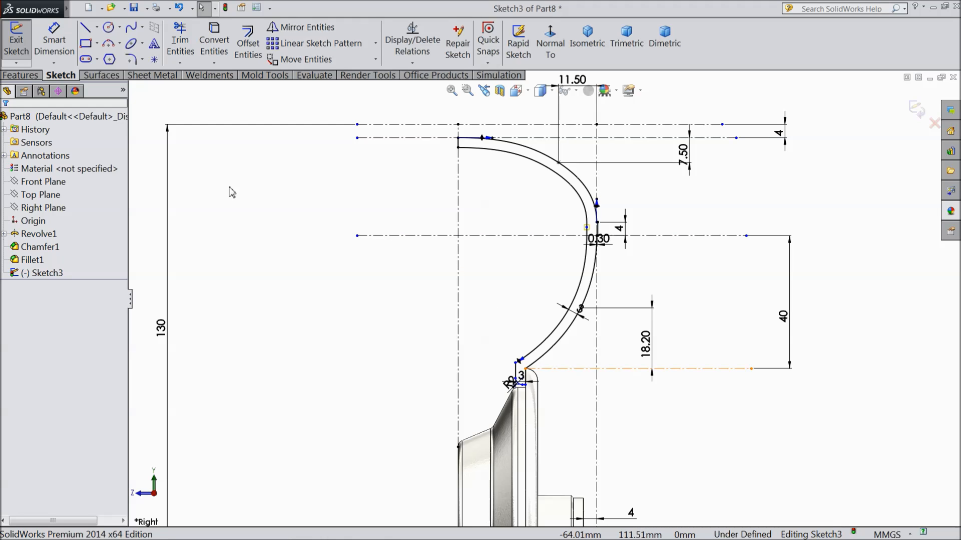
left_click(29, 76)
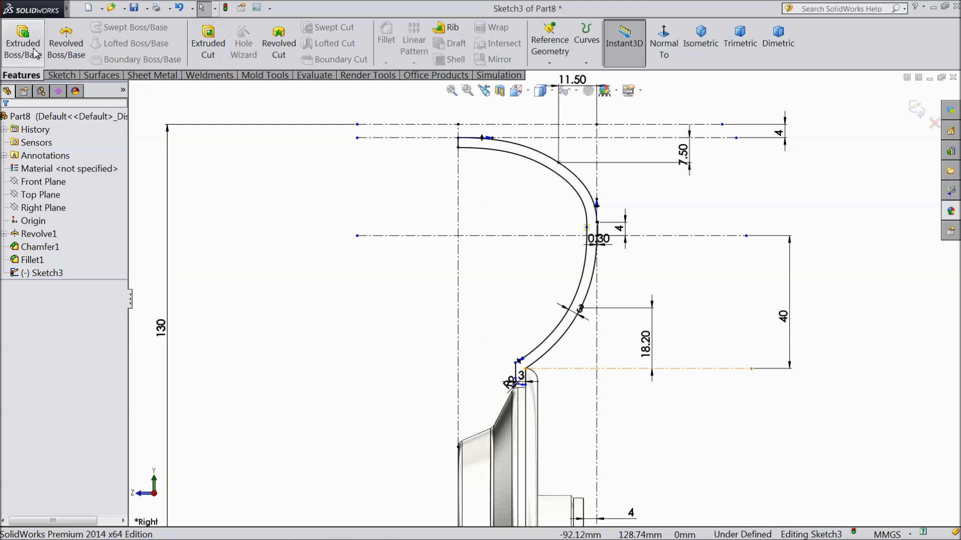
left_click(65, 44)
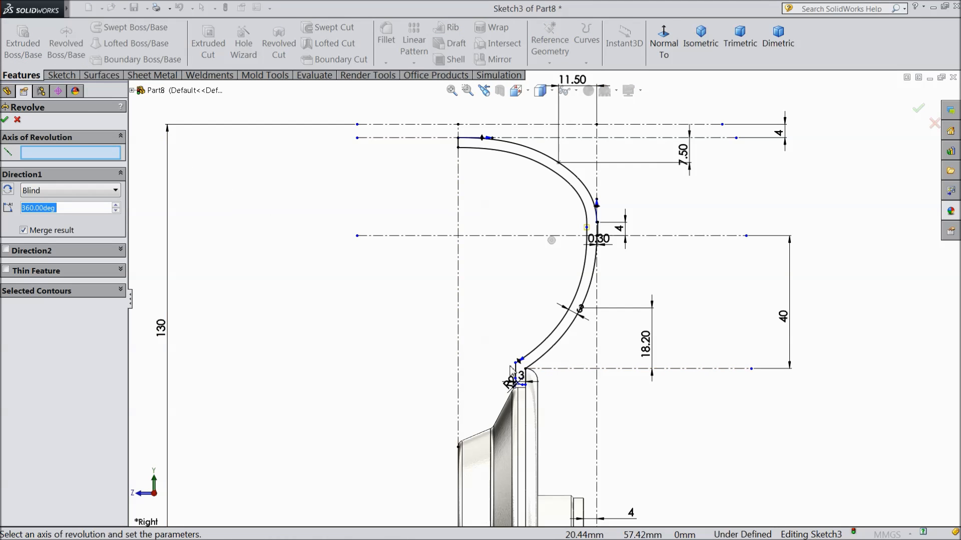
scroll(545, 299, "up", 3)
left_click(605, 448)
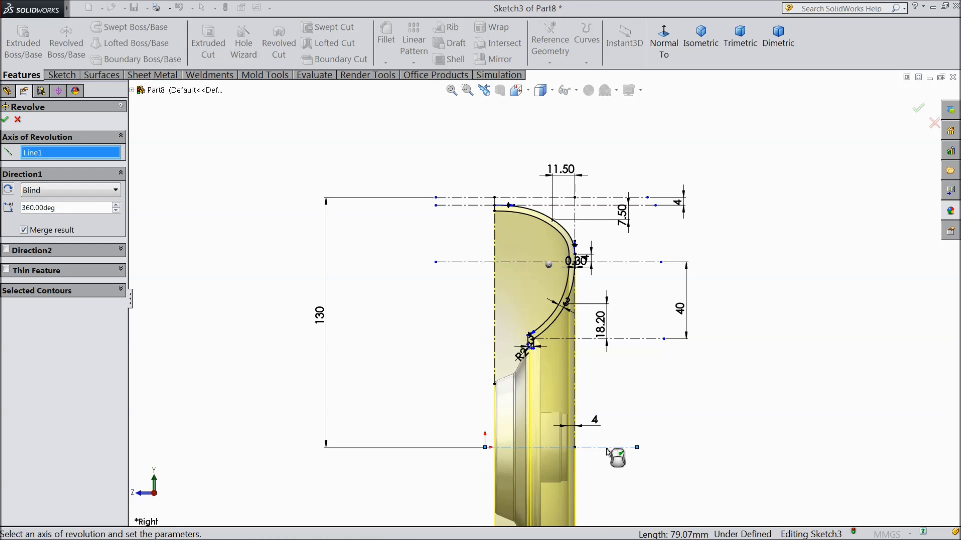
scroll(461, 403, "up", 3)
middle_click_drag(360, 359, 392, 420)
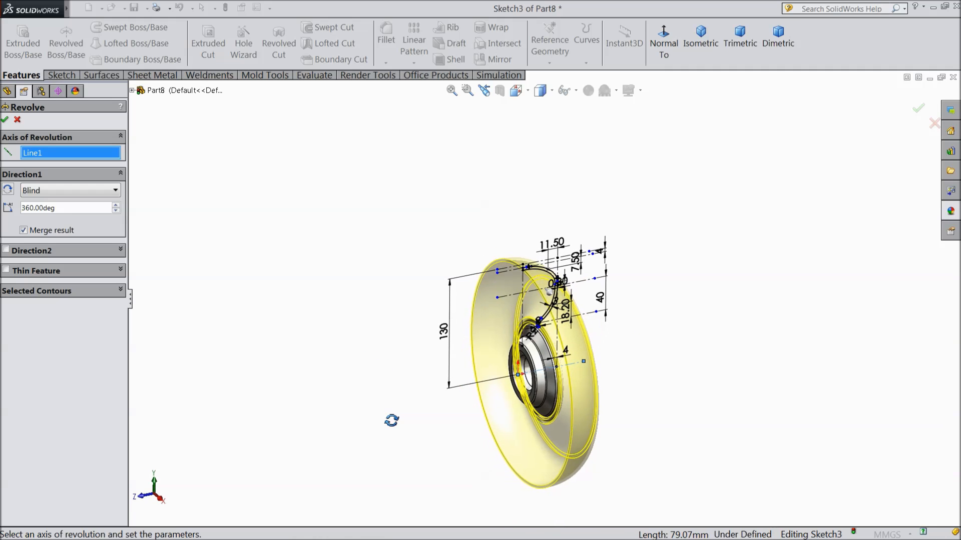
scroll(531, 422, "down", 3)
left_click(5, 120)
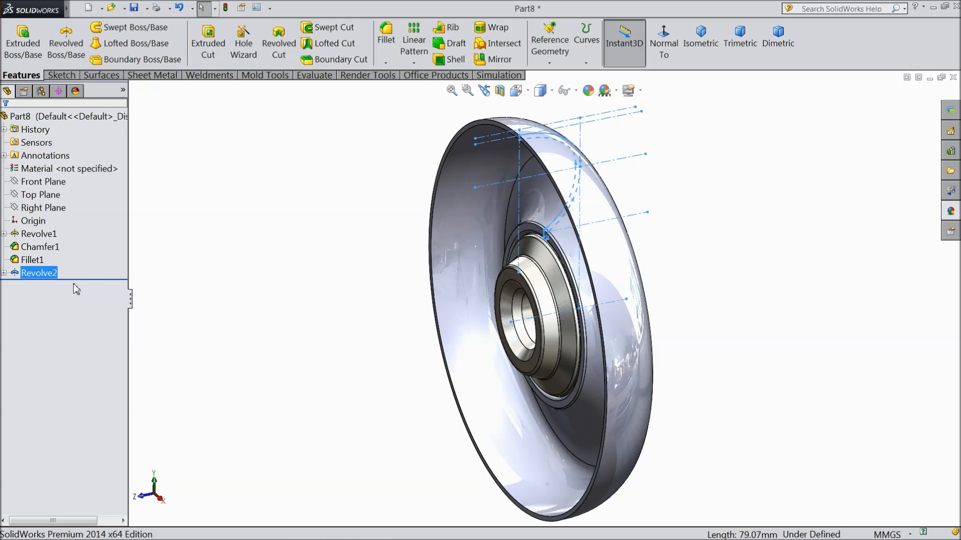
Step: Apply the matte rubber appearance to the revolved dished body
left_click(951, 210)
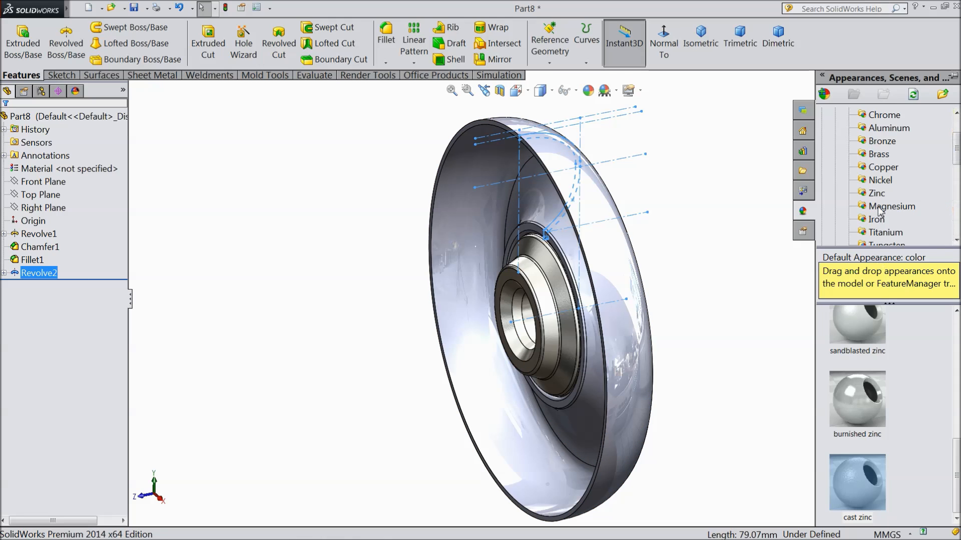
scroll(885, 182, "down", 4)
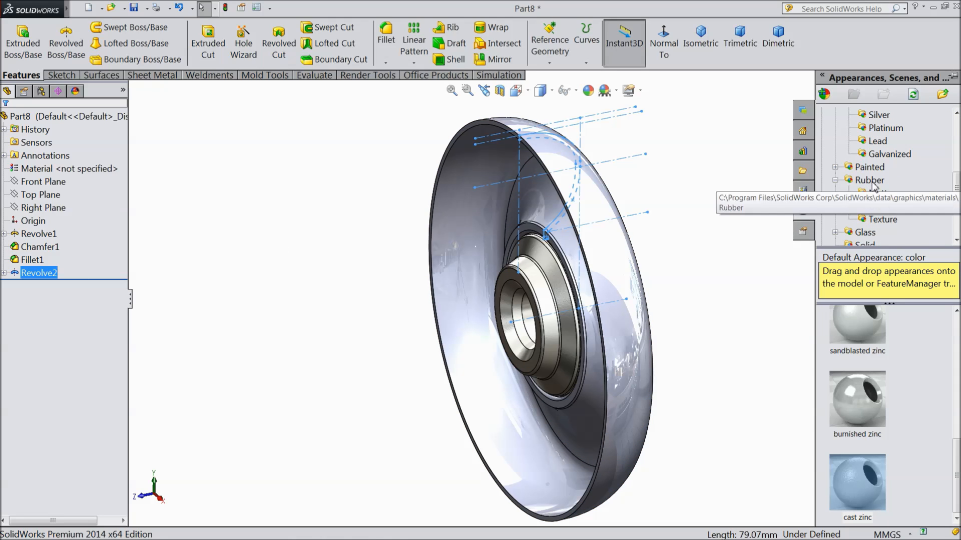
left_click(874, 182)
double_click(862, 349)
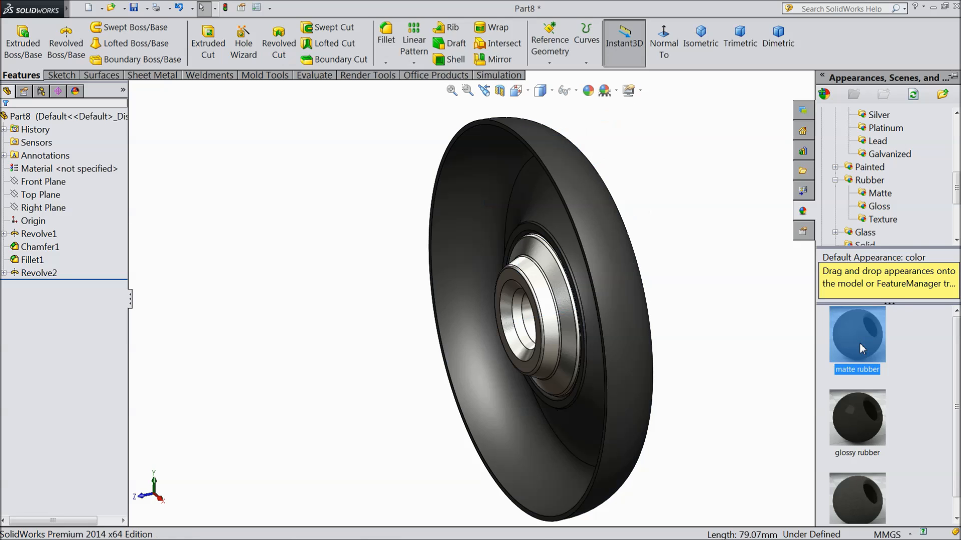
Step: Create a reference plane offset 135 mm from the Right Plane, with the offset direction flipped
middle_click_drag(745, 332, 836, 360)
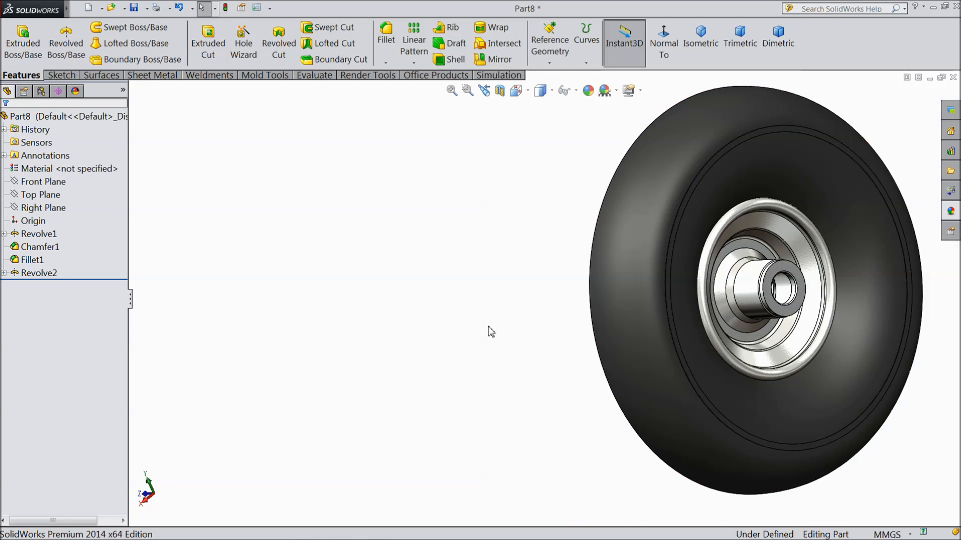
middle_click_drag(730, 288, 652, 333)
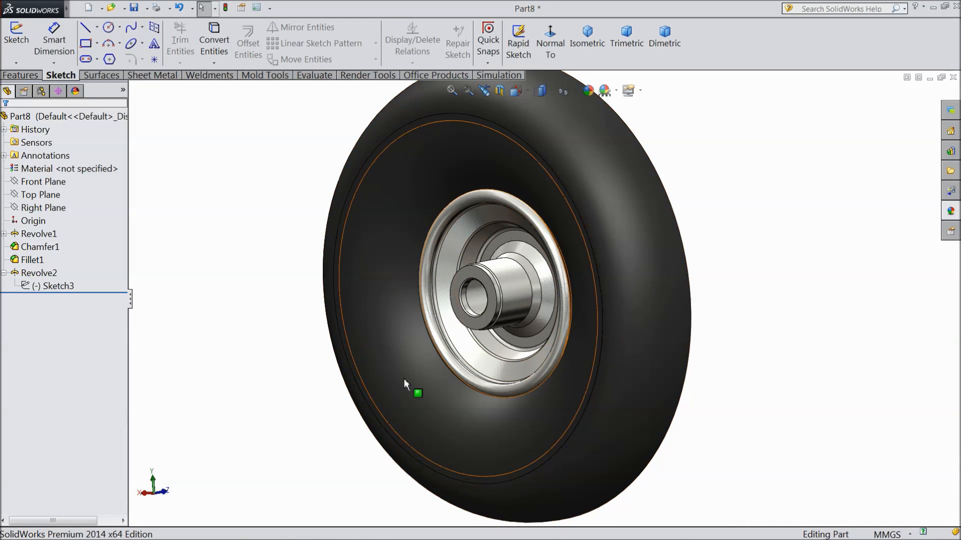
left_click(44, 208)
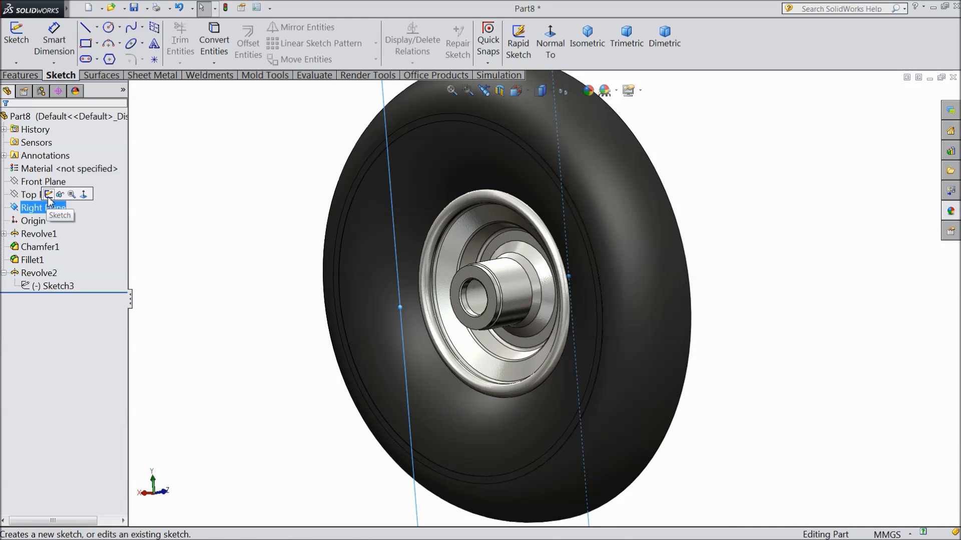
left_click(20, 75)
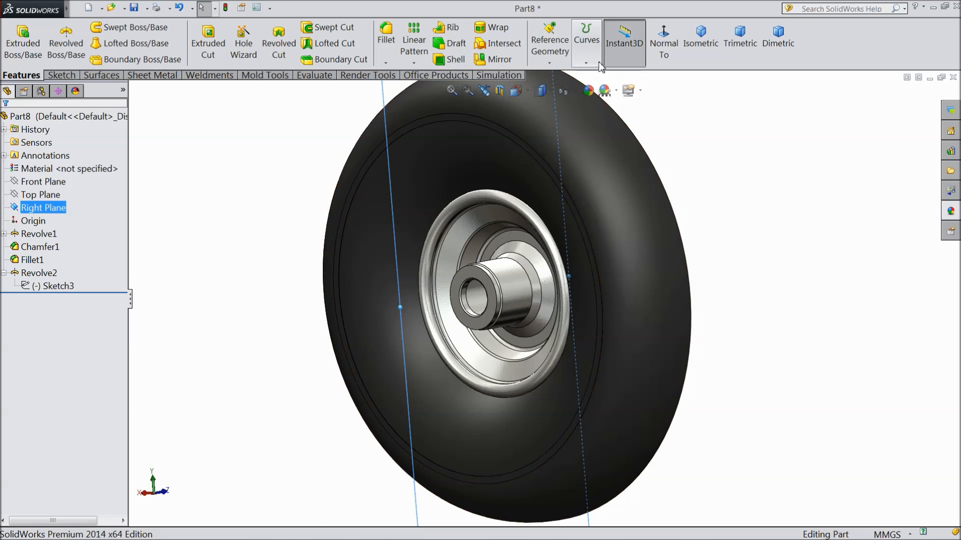
left_click(549, 45)
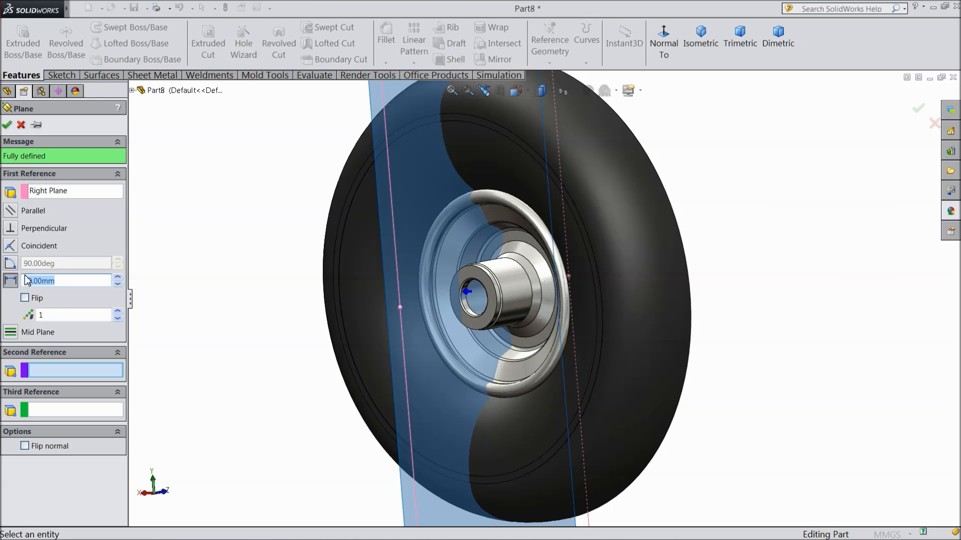
type("13")
key("Return")
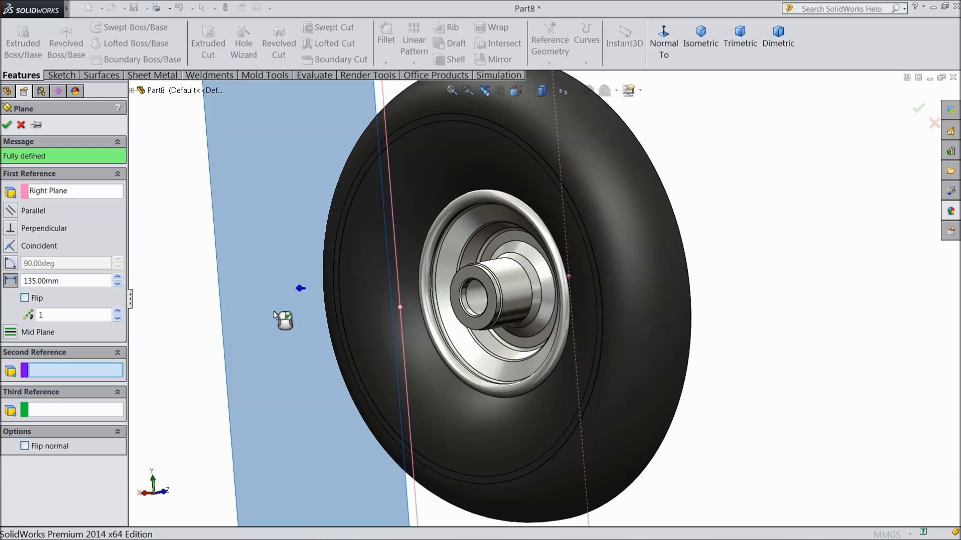
scroll(270, 318, "up", 3)
middle_click_drag(271, 317, 279, 339)
scroll(615, 325, "down", 3)
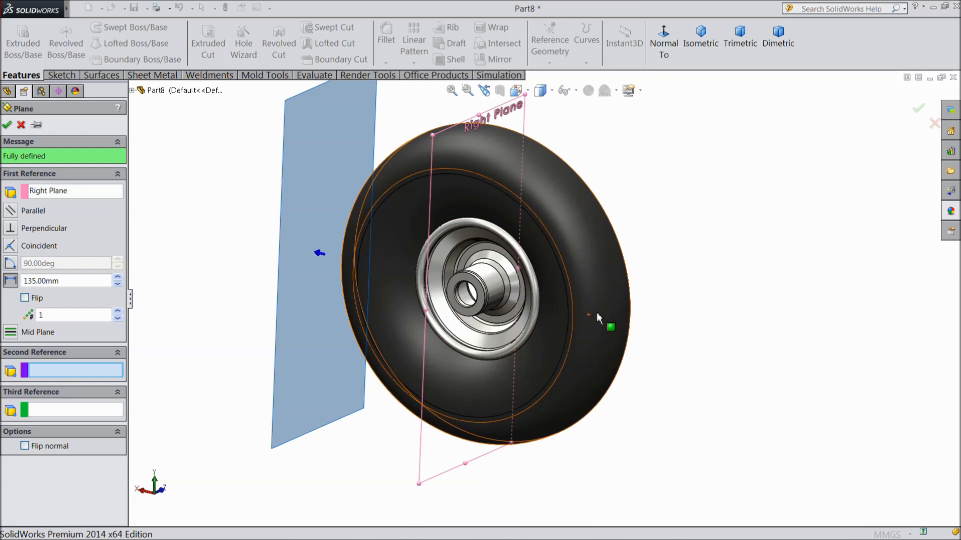
left_click(25, 298)
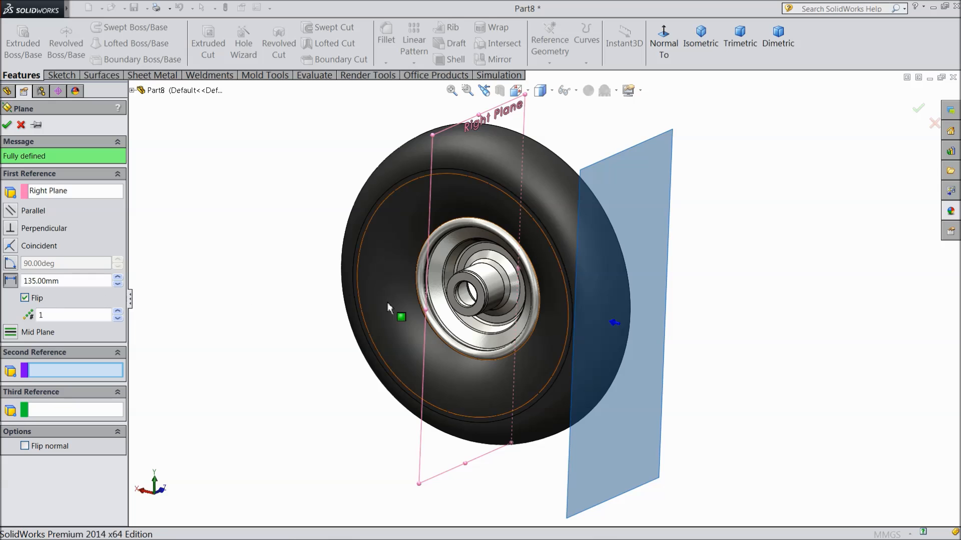
left_click(7, 125)
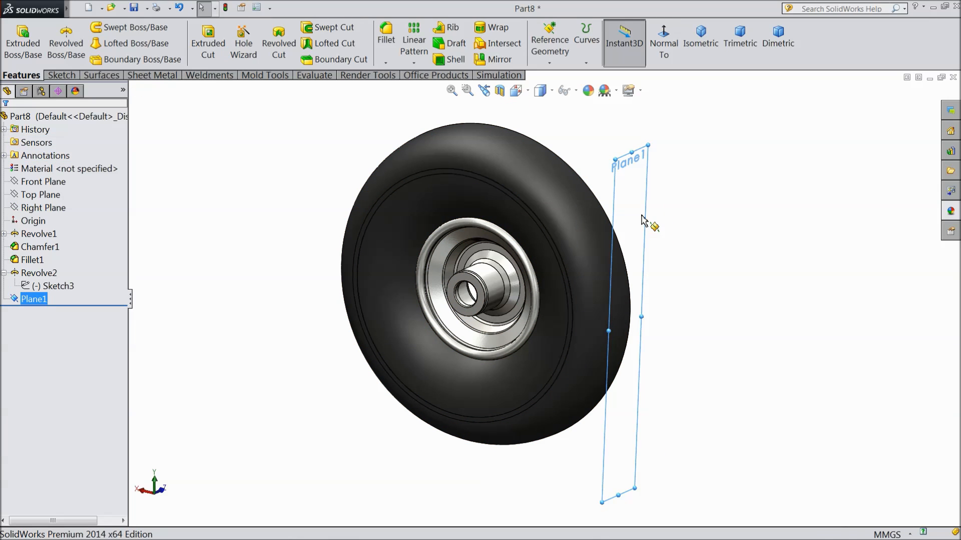
Step: Start a sketch on the new offset plane and draw a horizontal centerline through the origin across the tyre body
left_click(642, 221)
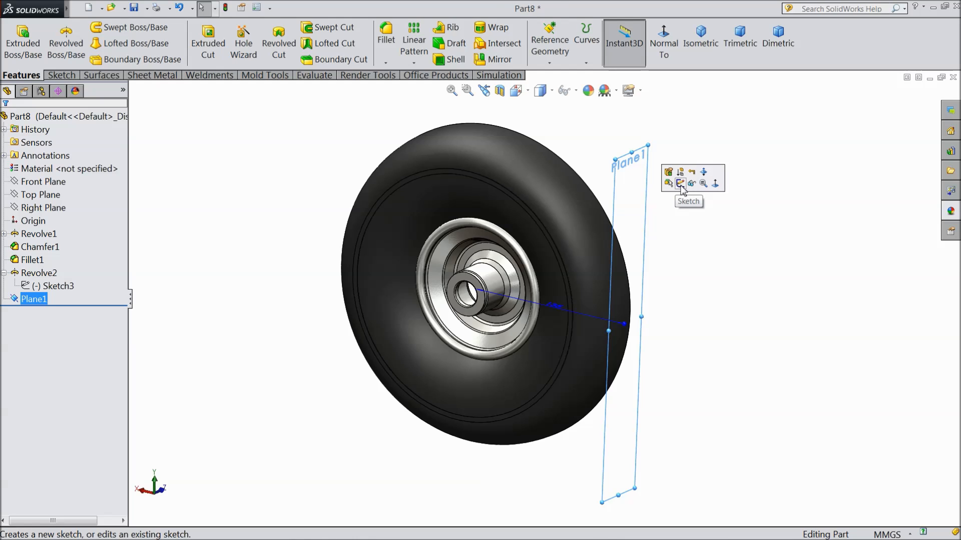
left_click(680, 183)
left_click(663, 45)
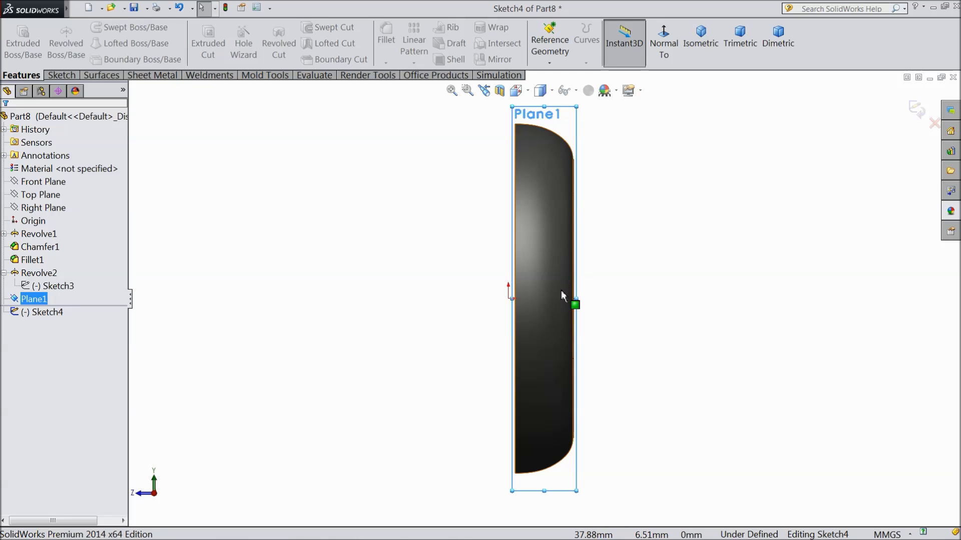
scroll(551, 314, "down", 3)
scroll(561, 308, "down", 2)
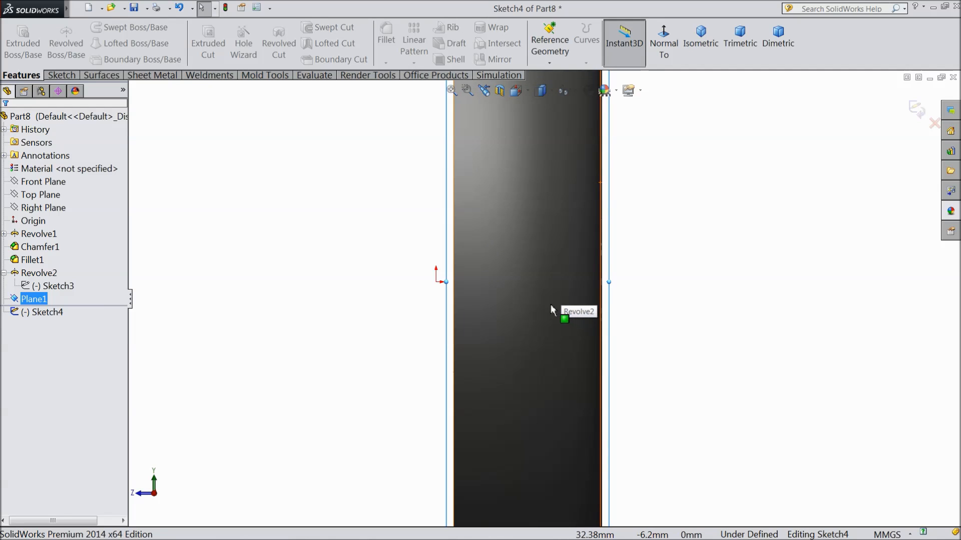
left_click(62, 75)
left_click(96, 27)
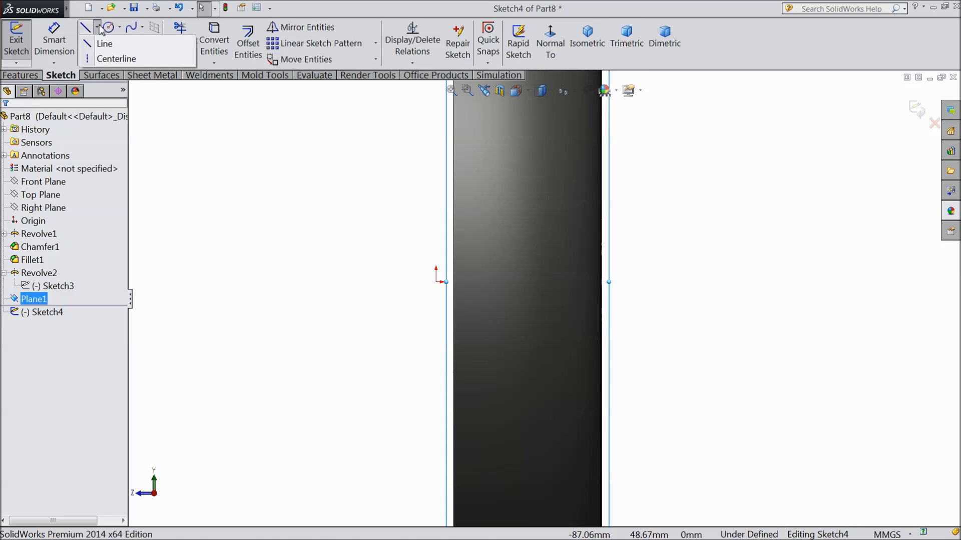
left_click(105, 56)
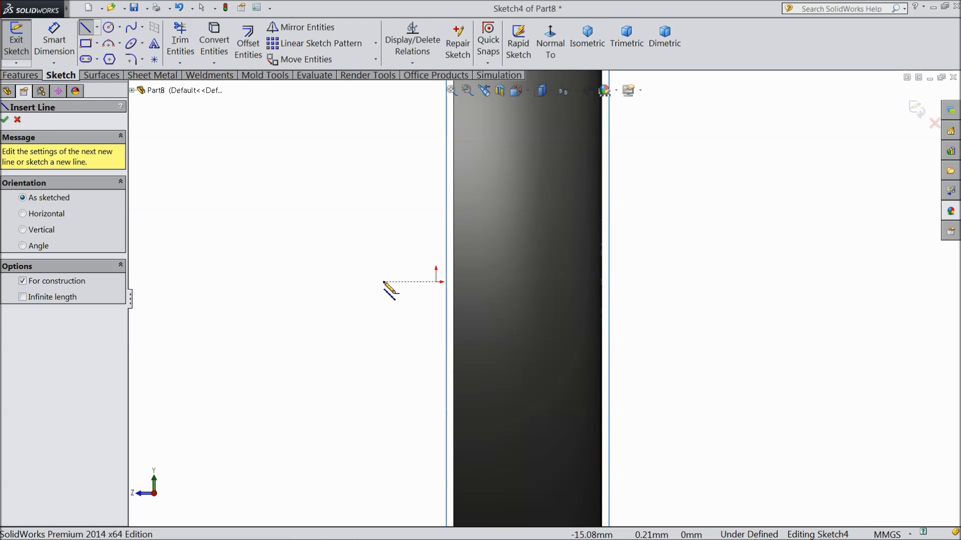
left_click(383, 282)
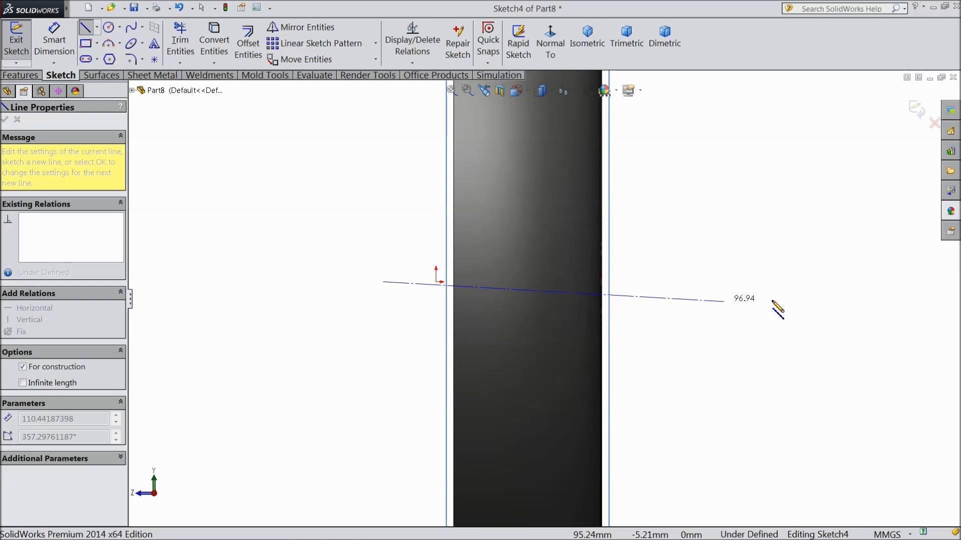
left_click(801, 282)
right_click(803, 283)
left_click(846, 121)
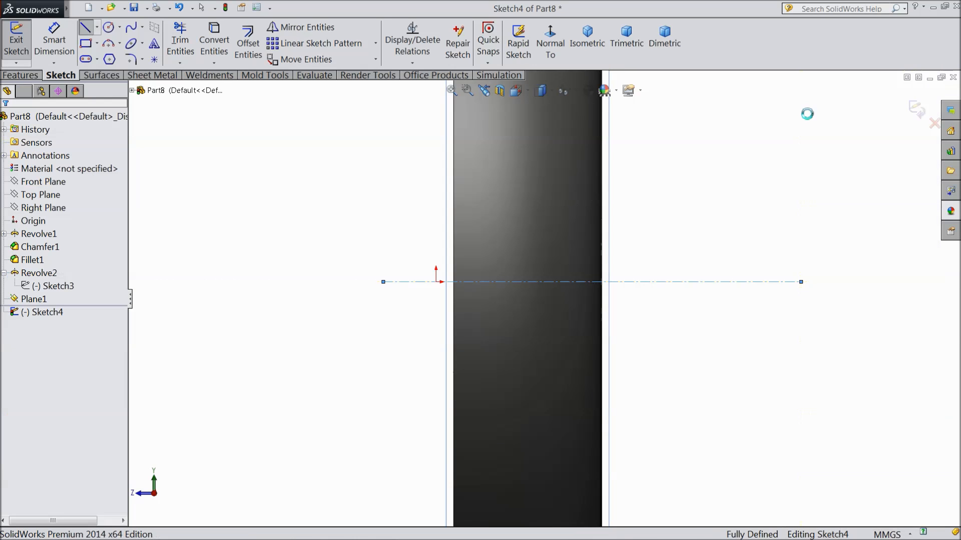
Step: Sketch a vertical line about 7.56 mm long along the tyre body's side edge, crossing the centerline
left_click(85, 27)
scroll(605, 304, "down", 5)
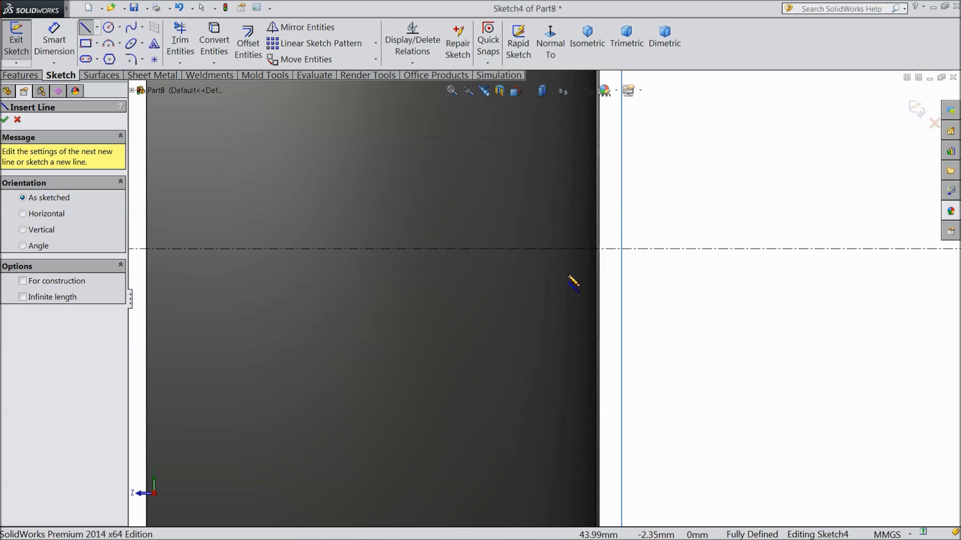
scroll(607, 220, "down", 3)
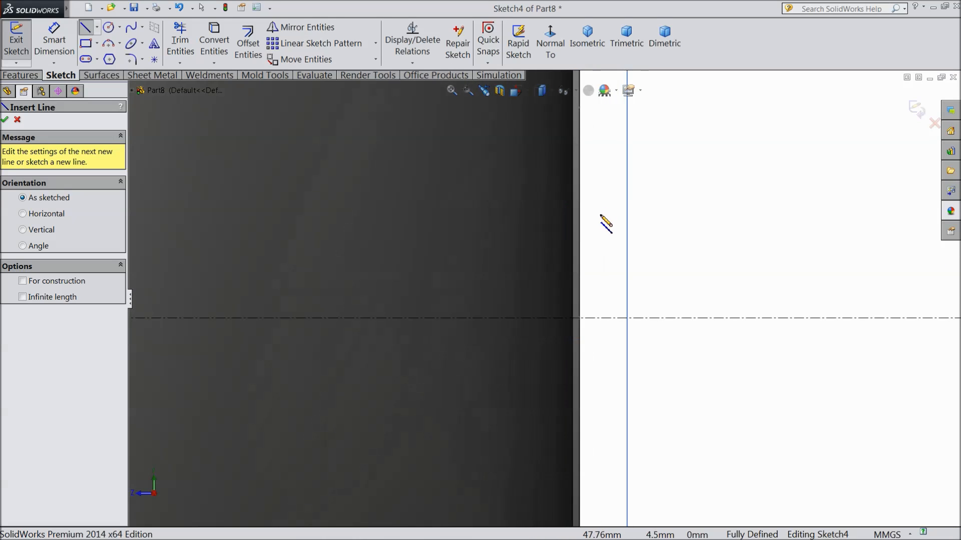
left_click(579, 241)
left_click(573, 402)
right_click(686, 370)
left_click(719, 94)
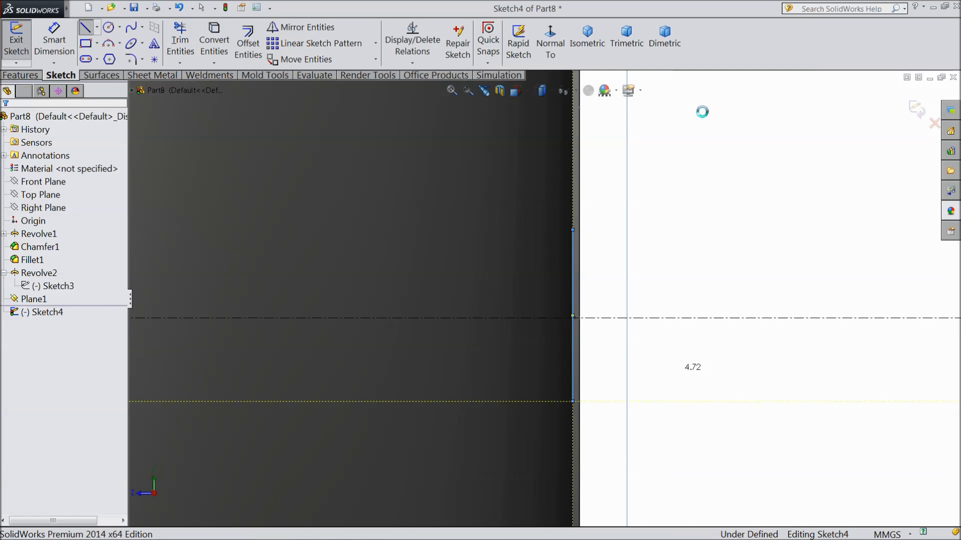
Step: Set the length of the vertical line at the tyre's side edge to 4.6 mm
left_click(54, 40)
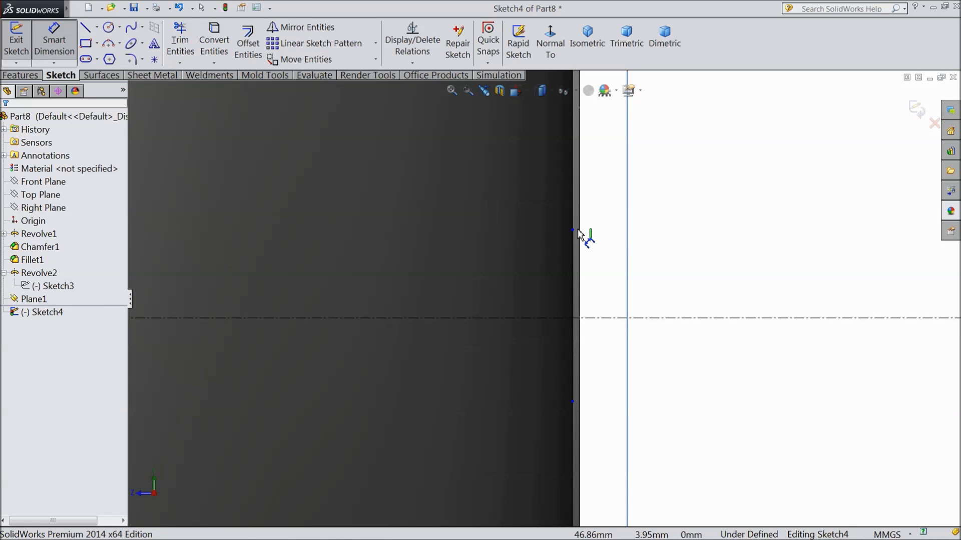
left_click(573, 266)
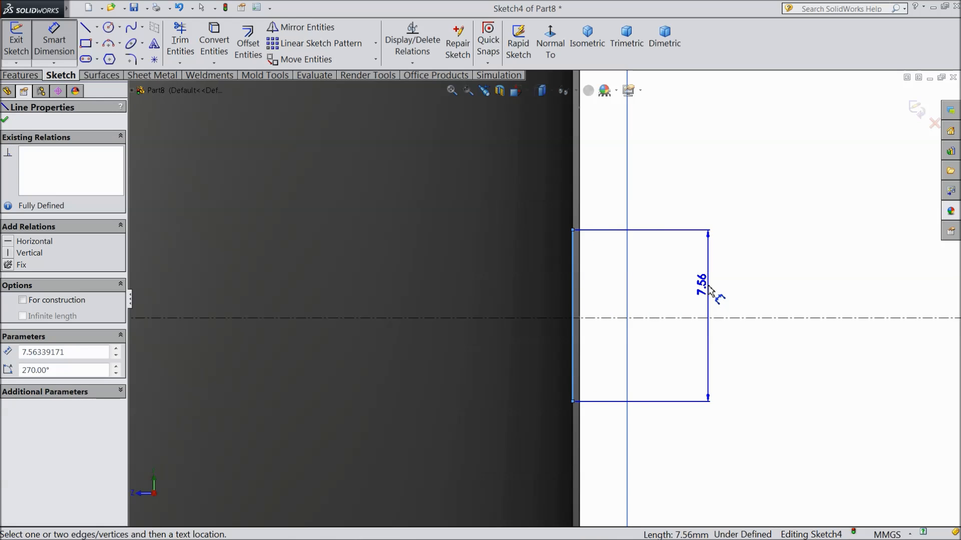
left_click(709, 290)
type("4.6")
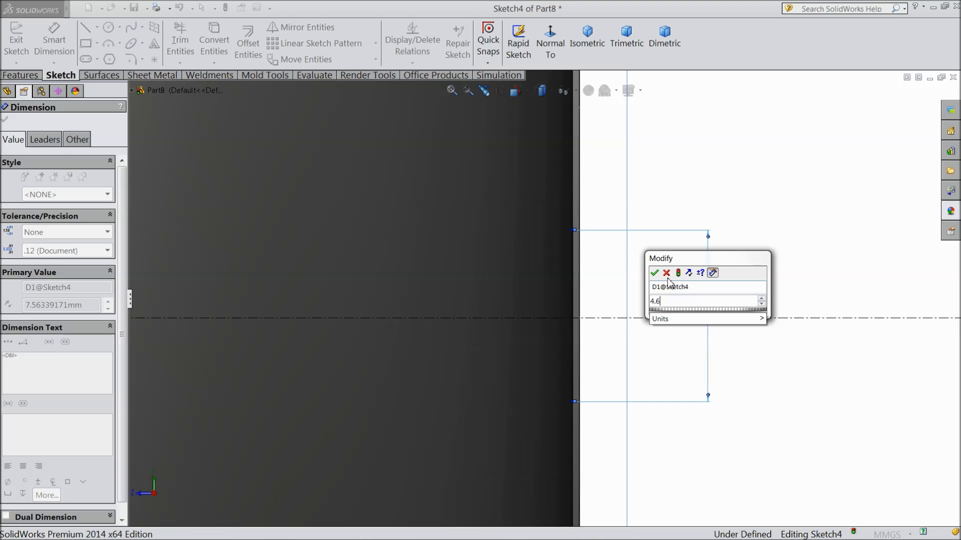
left_click(654, 272)
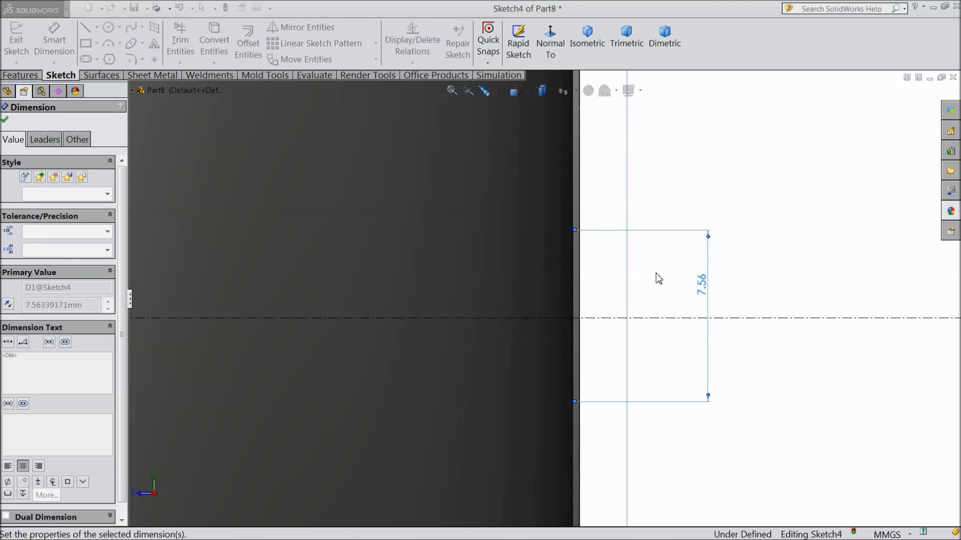
Step: Set the distance from the vertical line's lower endpoint to the centerline to 1.8 mm
left_click(574, 401)
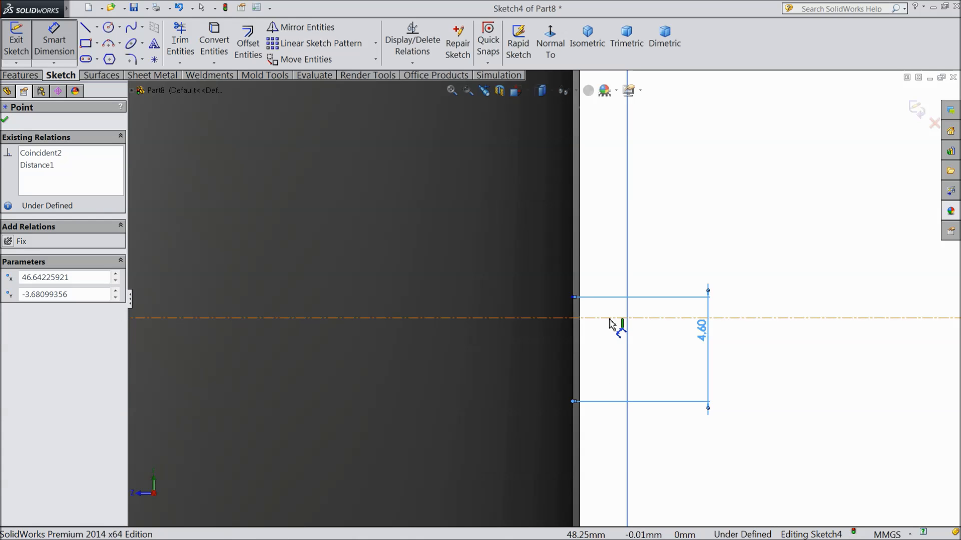
left_click(616, 318)
left_click(756, 361)
type("1.8")
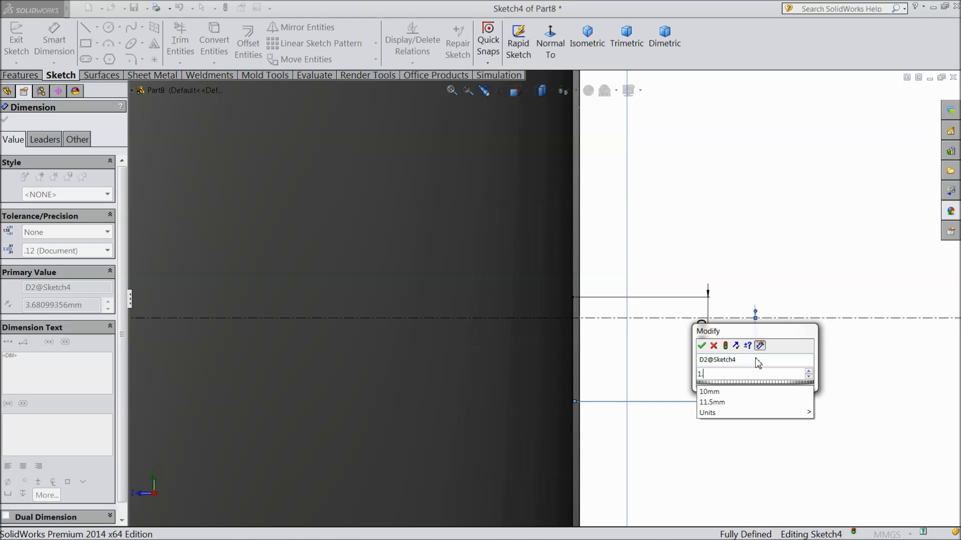
left_click(702, 346)
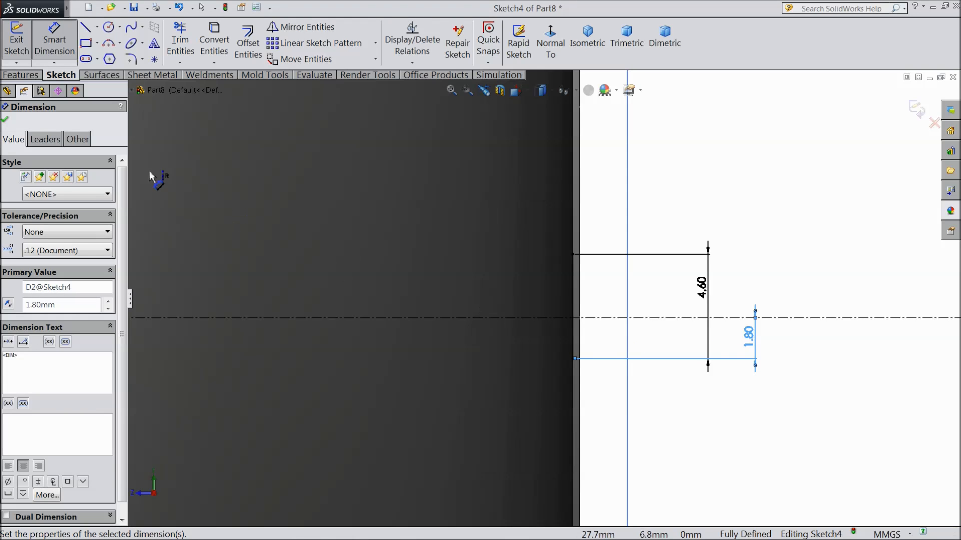
Step: Sketch a second vertical line about 10.93 mm long on the tyre's tread area, crossing the centerline
left_click(85, 27)
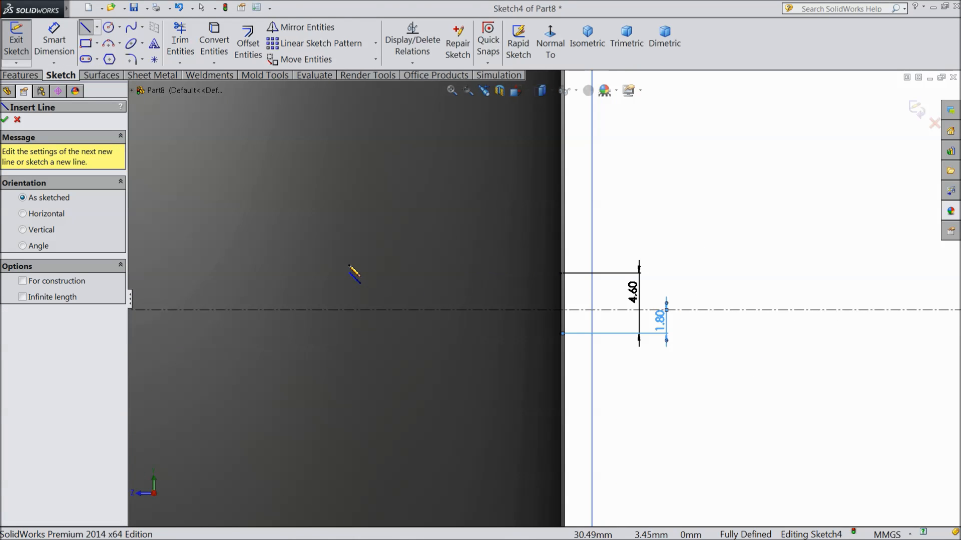
left_click(354, 234)
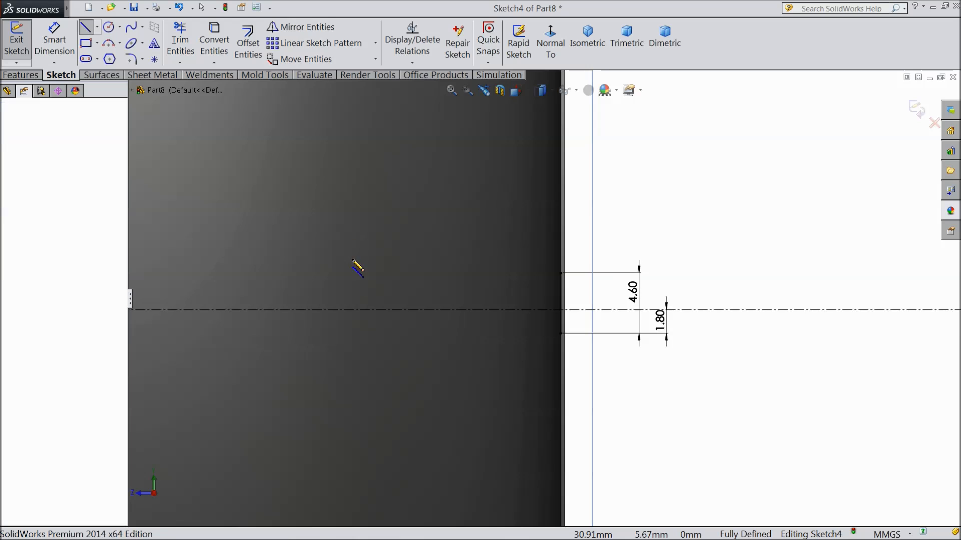
left_click(354, 378)
right_click(383, 358)
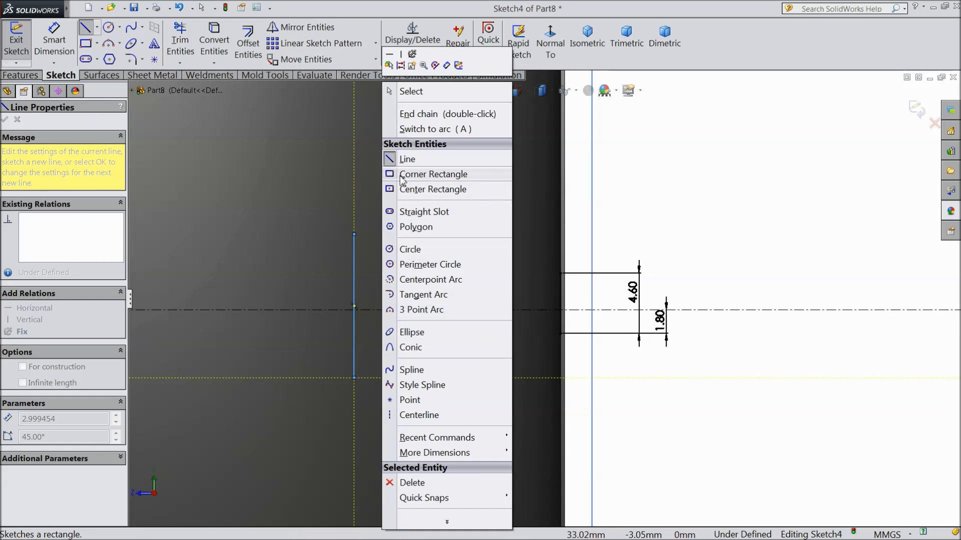
left_click(406, 90)
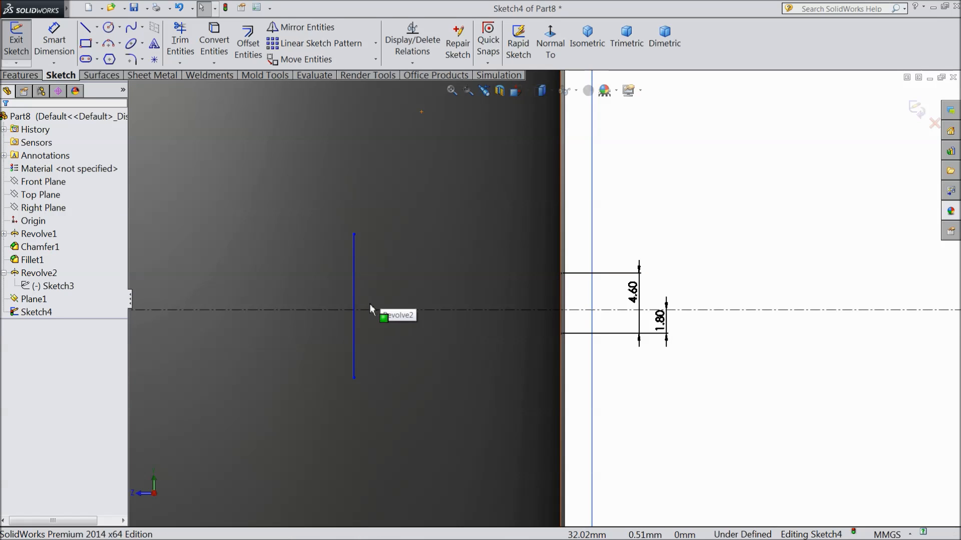
Step: Set the length of the second vertical line on the tyre's tread area to 10 mm
left_click(353, 235)
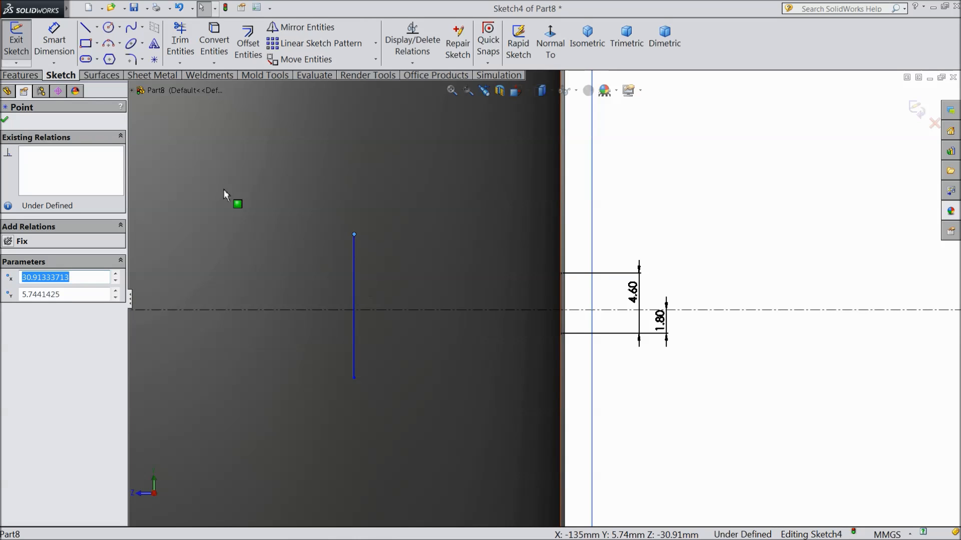
left_click(54, 43)
left_click(353, 284)
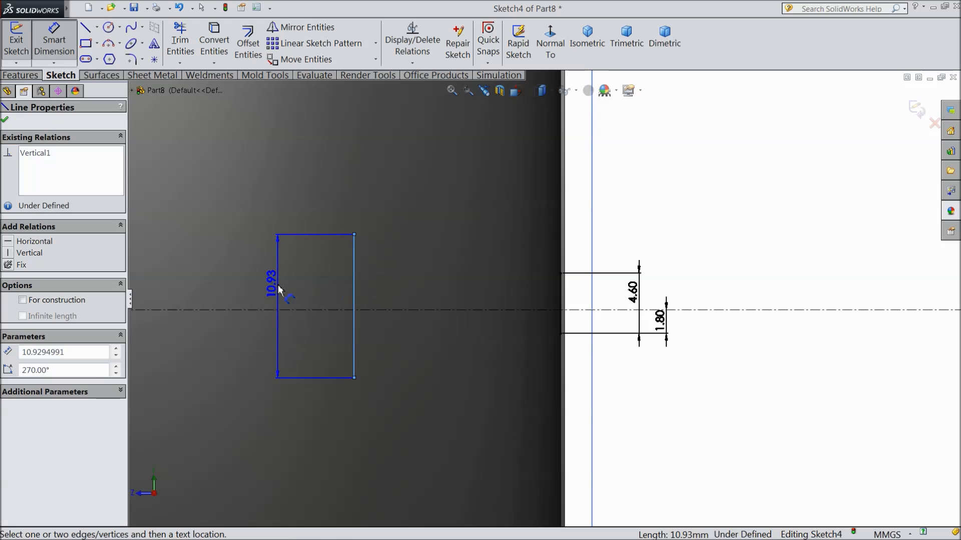
left_click(278, 288)
type("10")
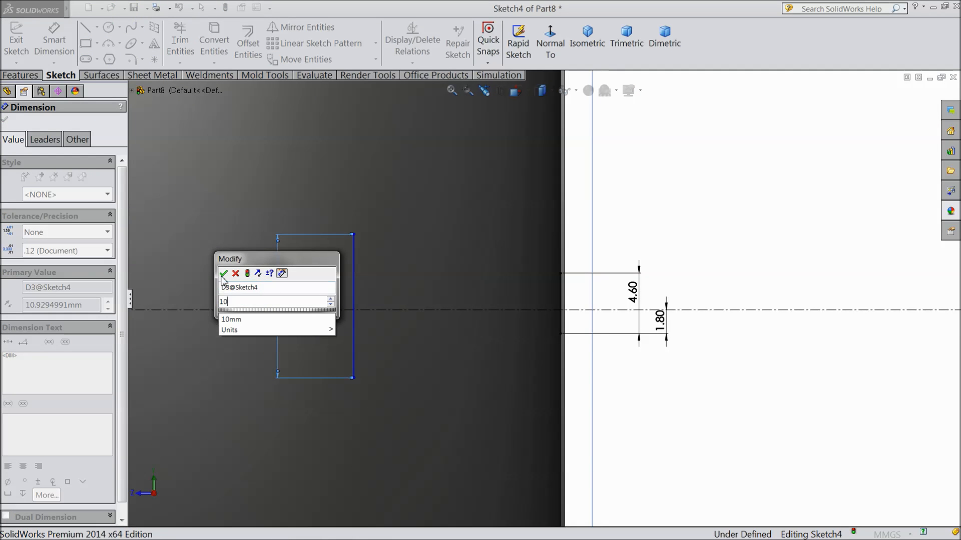
left_click(224, 273)
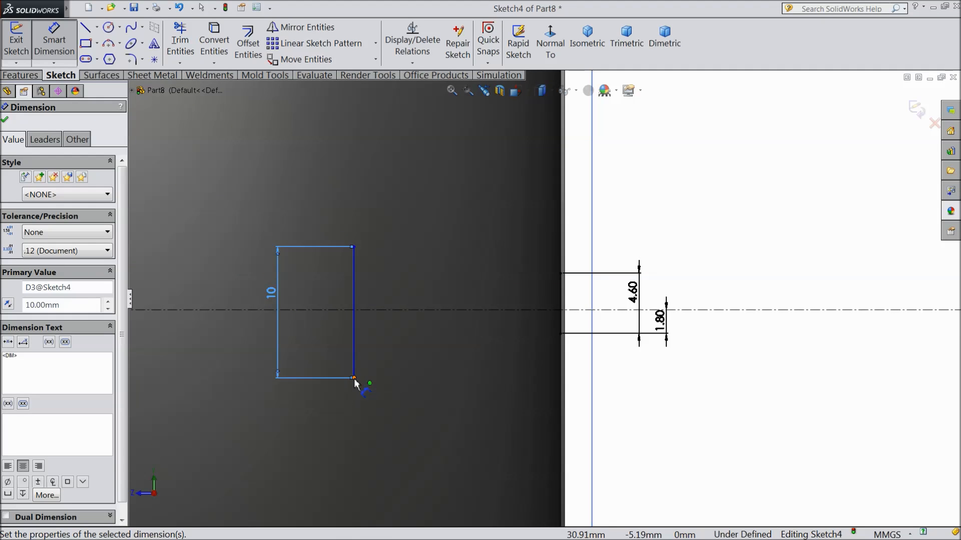
Step: Set the distance from the second vertical line's lower endpoint to the centerline to 5 mm
left_click(352, 378)
left_click(332, 311)
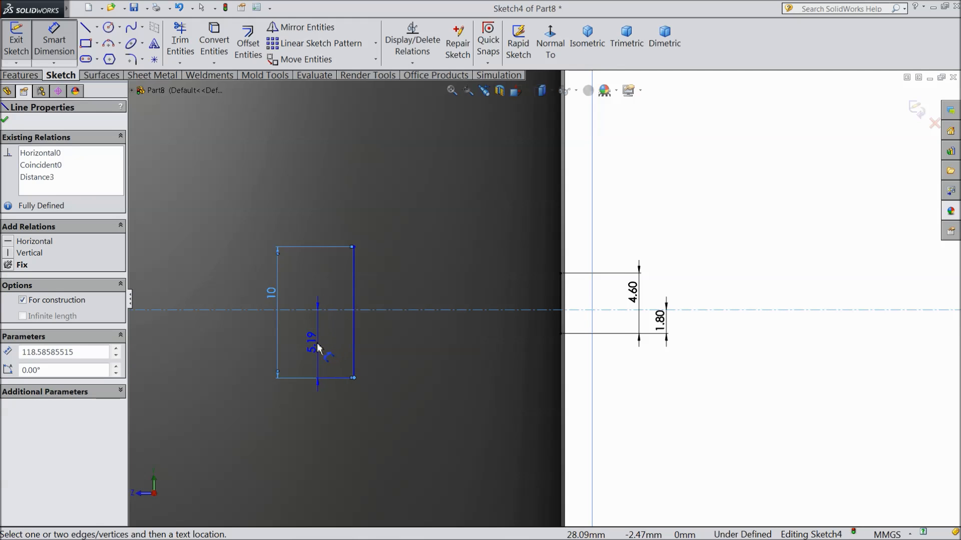
left_click(317, 343)
type("5.00mm")
left_click(265, 331)
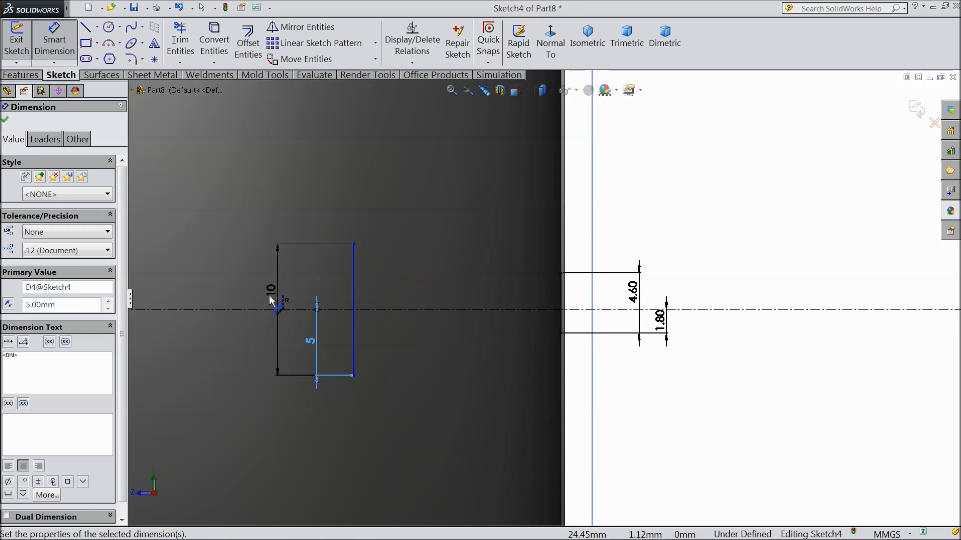
Step: Connect the upper ends of the two vertical lines with two sloped lines meeting at a peak above the 10 mm line
left_click(84, 31)
left_click(355, 244)
left_click(439, 228)
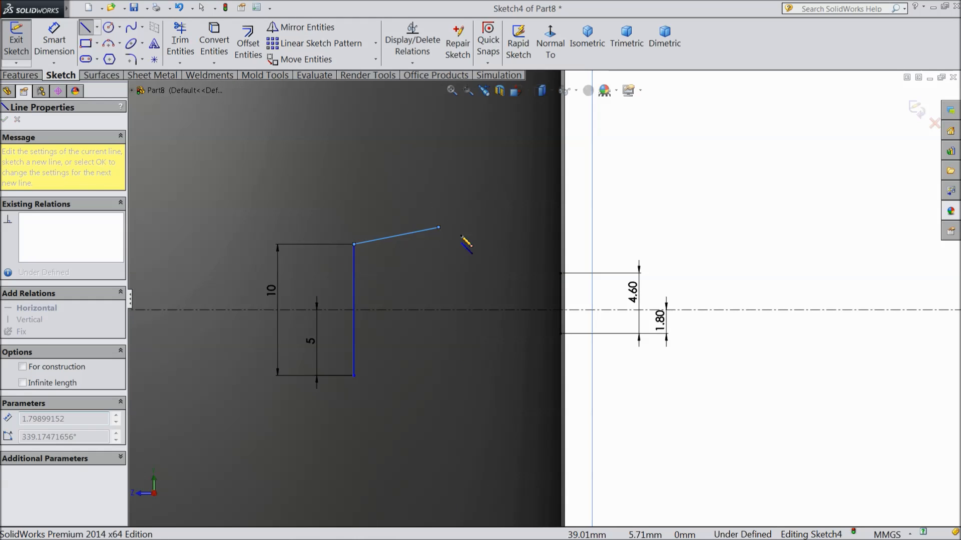
left_click(561, 273)
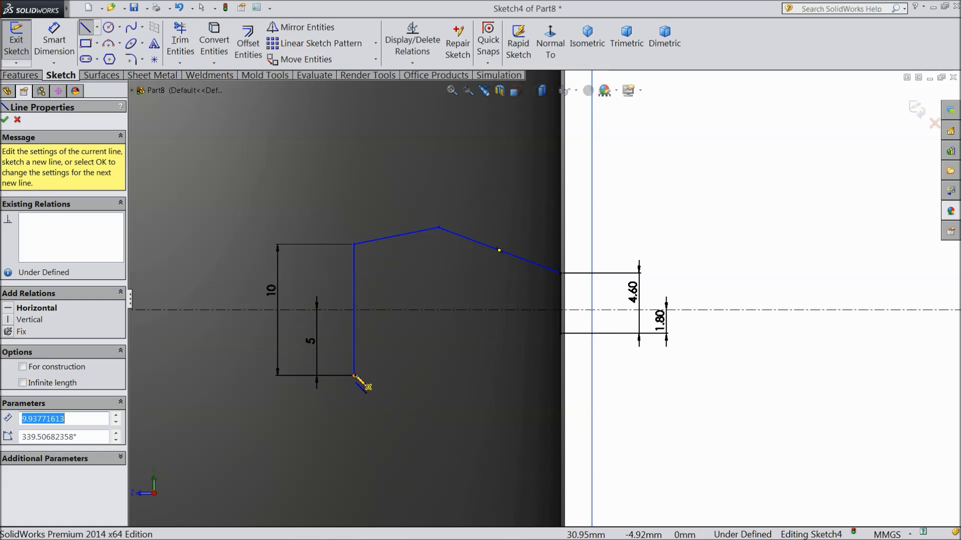
Step: Connect the lower ends of the two vertical lines with two sloped lines about 7.05 mm and 9.09 mm long
left_click(354, 375)
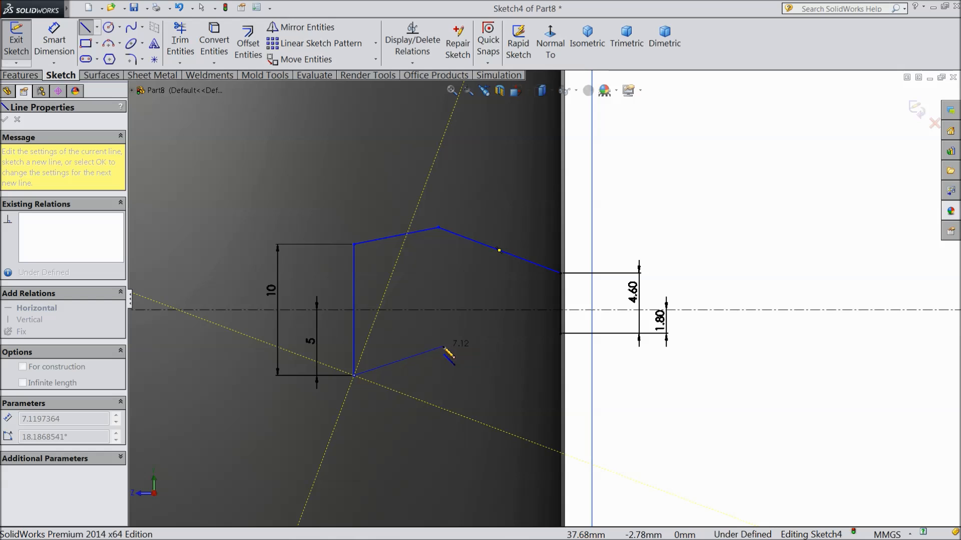
left_click(442, 346)
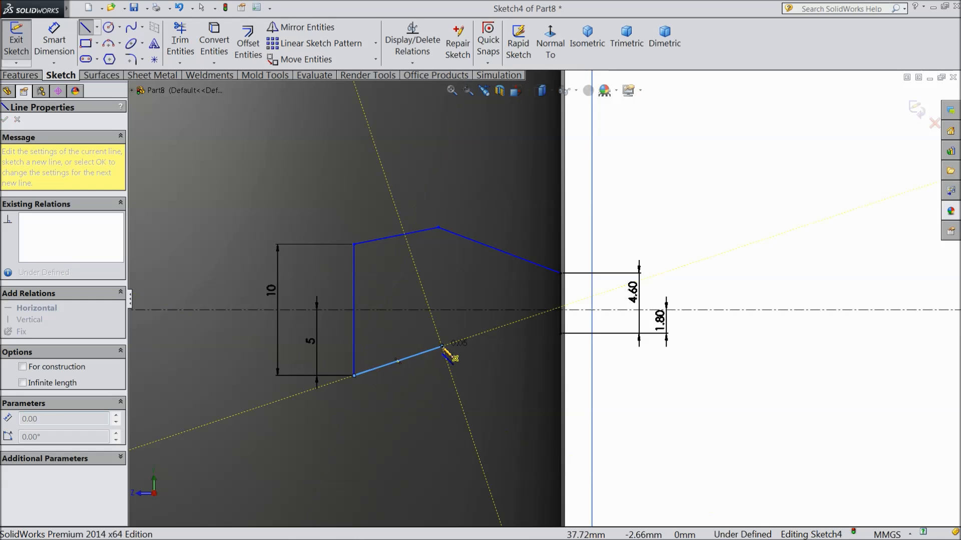
left_click(560, 333)
right_click(640, 358)
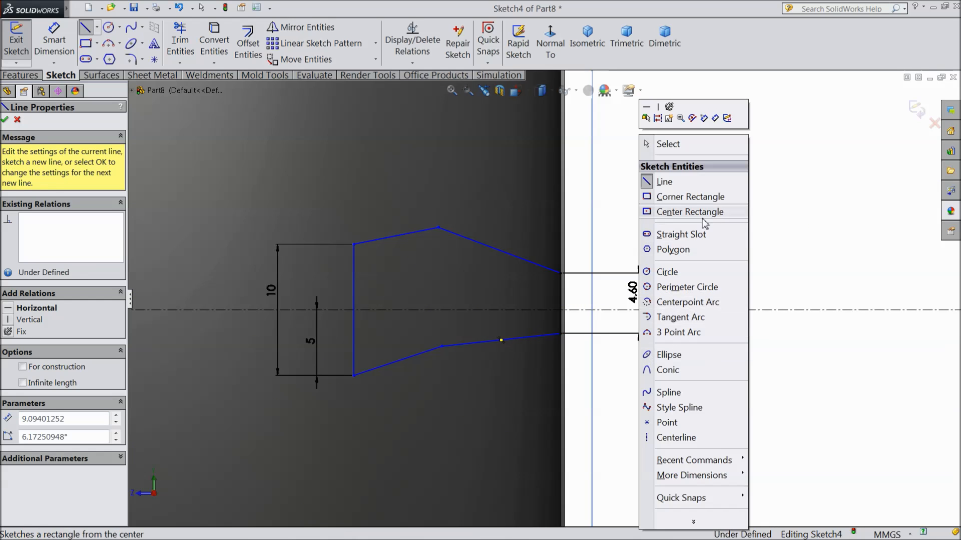
left_click(668, 144)
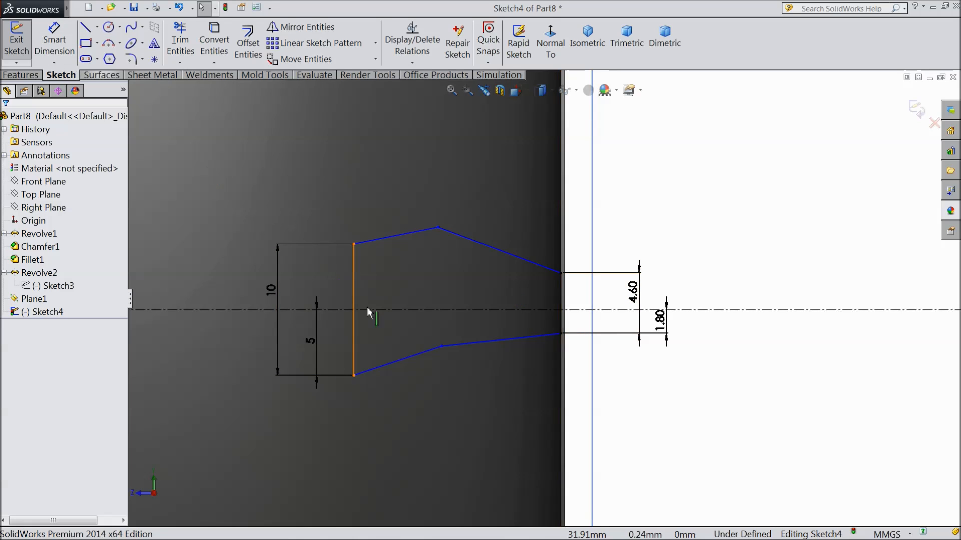
Step: Make the upper and lower sloped lines that start at the 10 mm vertical line parallel
left_click(397, 359)
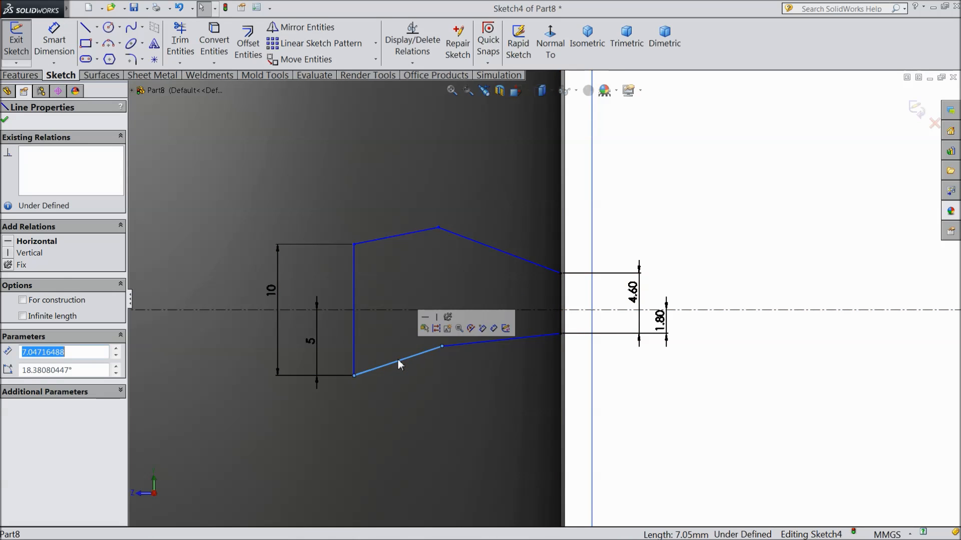
left_click(403, 235, "ctrl")
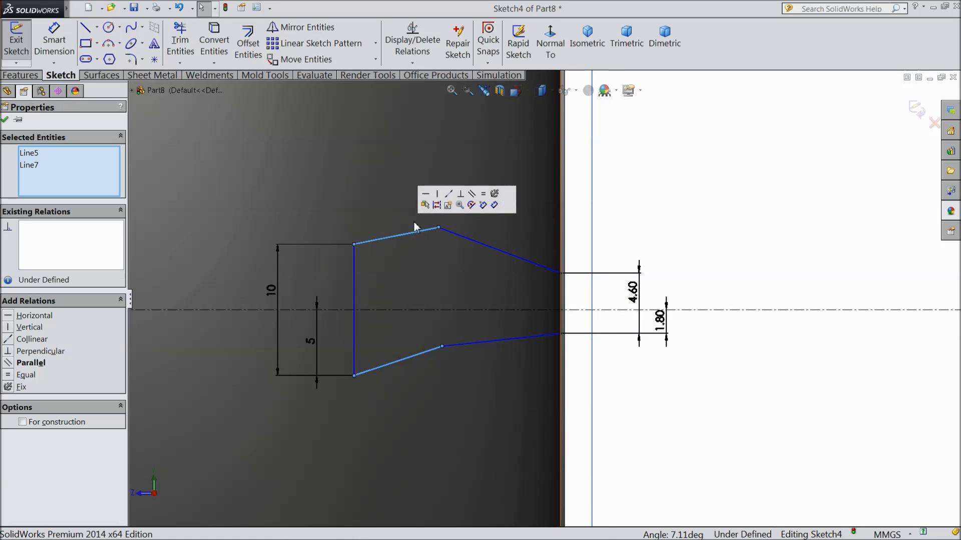
left_click(473, 195)
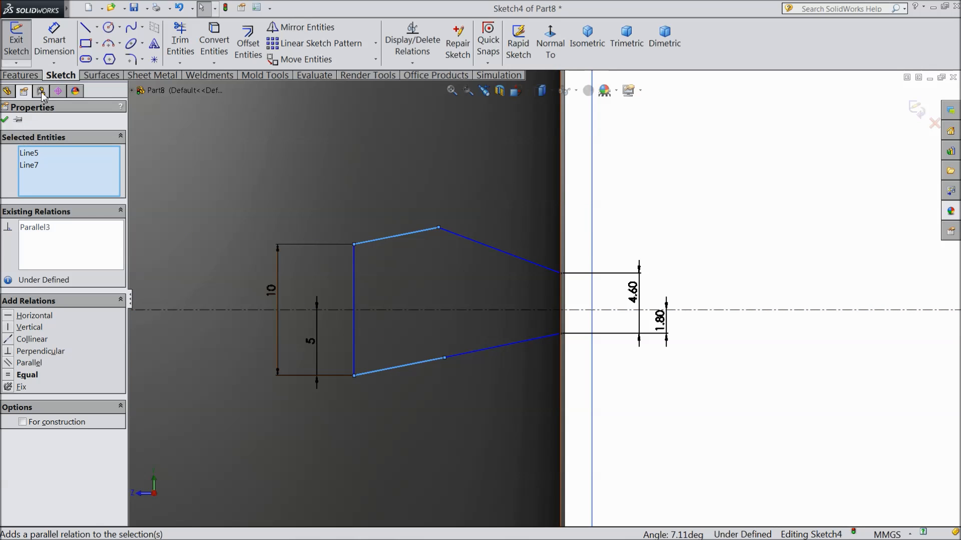
Step: Set the horizontal distance from the 10 mm vertical line to the lower sloped lines' shared vertex to 7.5 mm
left_click(55, 40)
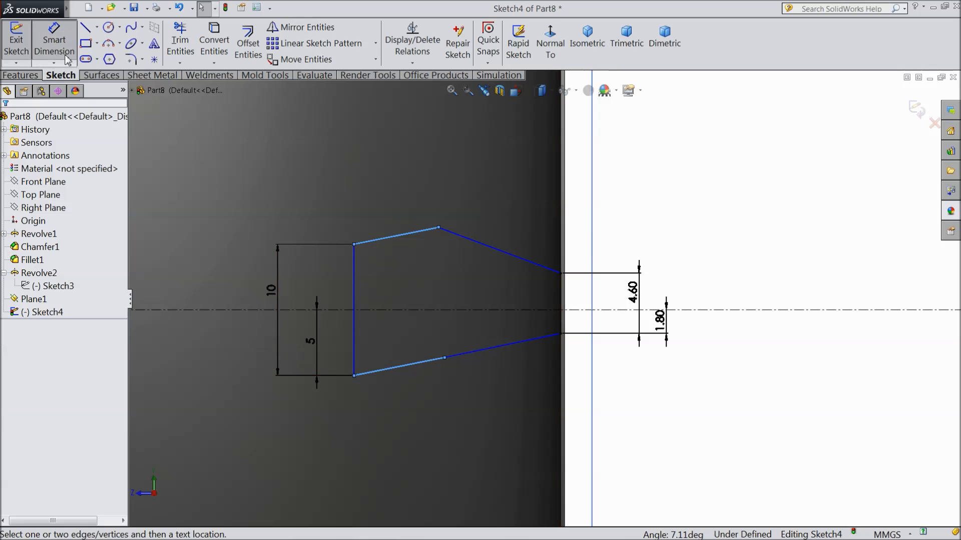
left_click(445, 359)
left_click(354, 369)
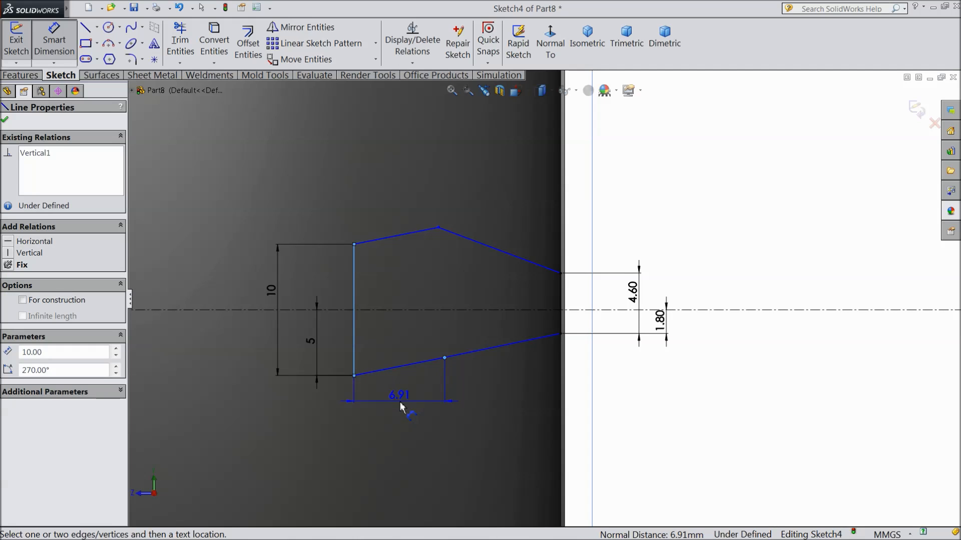
left_click(400, 407)
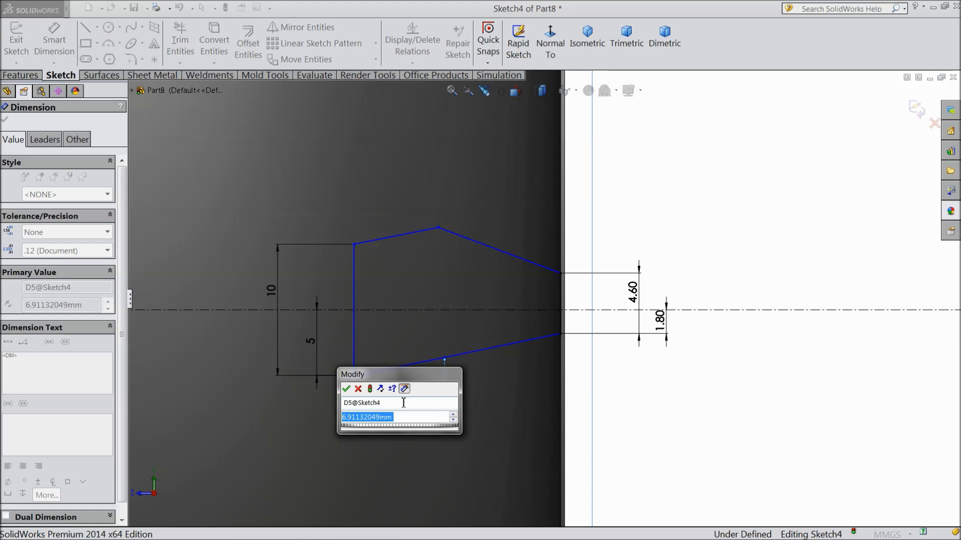
type("7.5")
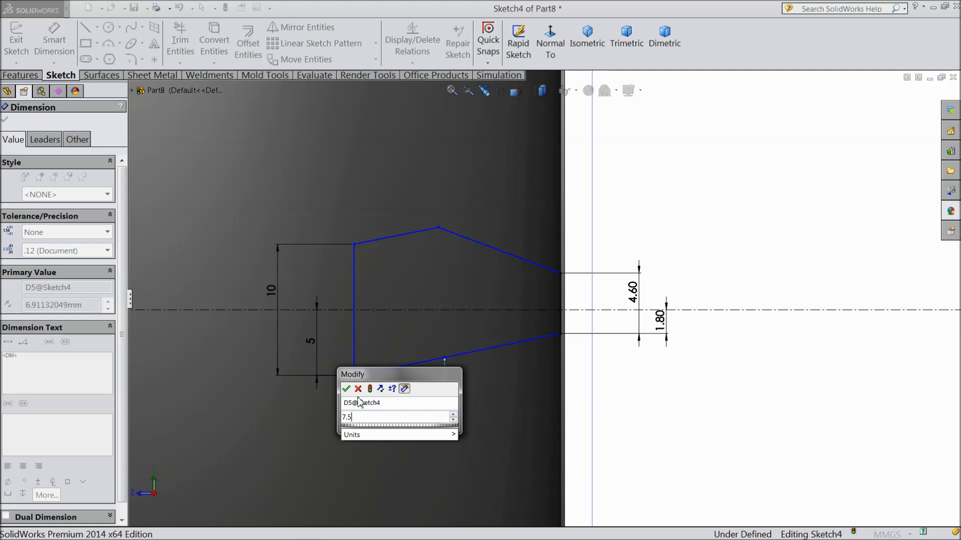
key("Return")
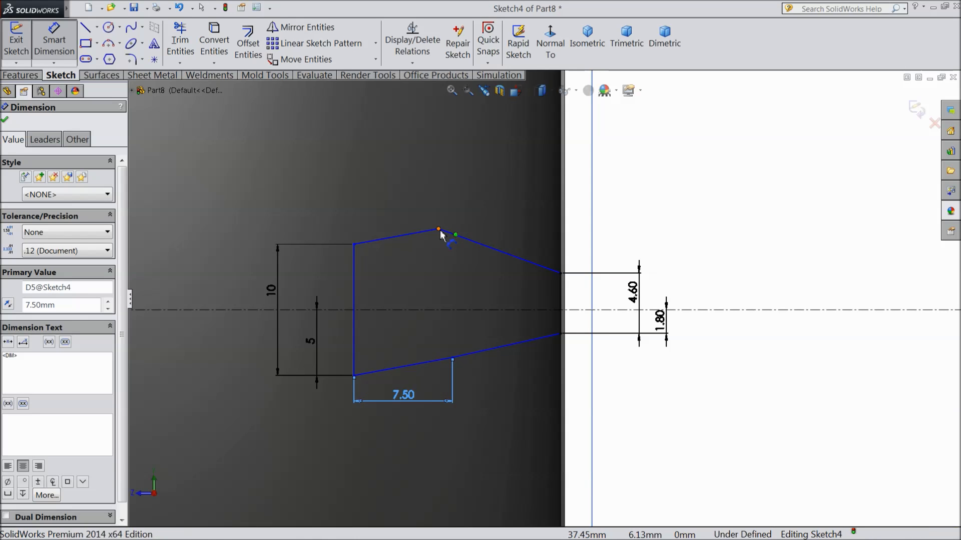
Step: Set the horizontal distance from the 10 mm vertical line to the upper peak vertex to 7.5 mm
left_click(438, 230)
left_click(355, 265)
left_click(390, 197)
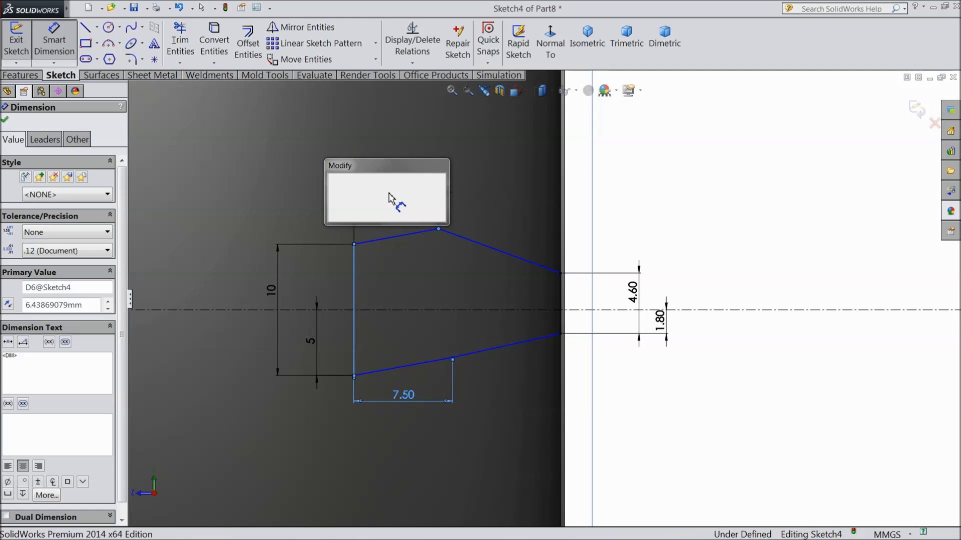
type("7.")
left_click(334, 184)
Step: Dimension the lower middle vertex's distance to the centerline as 1.46 mm
left_click(453, 361)
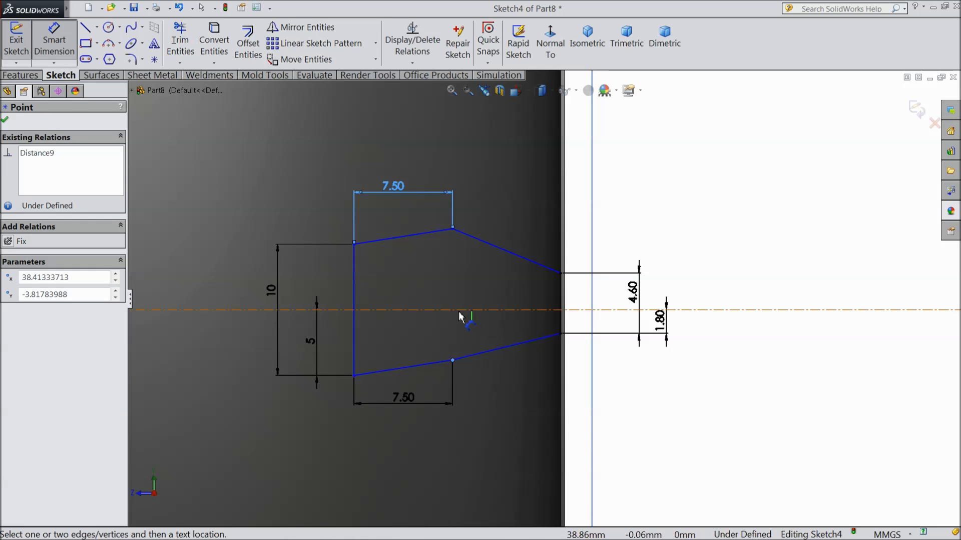
left_click(460, 310)
left_click(415, 337)
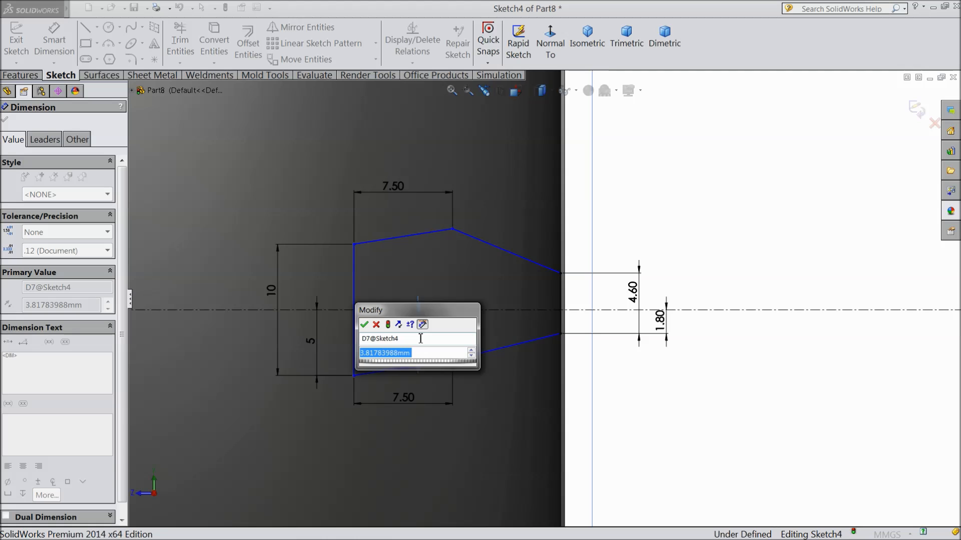
type("1.46")
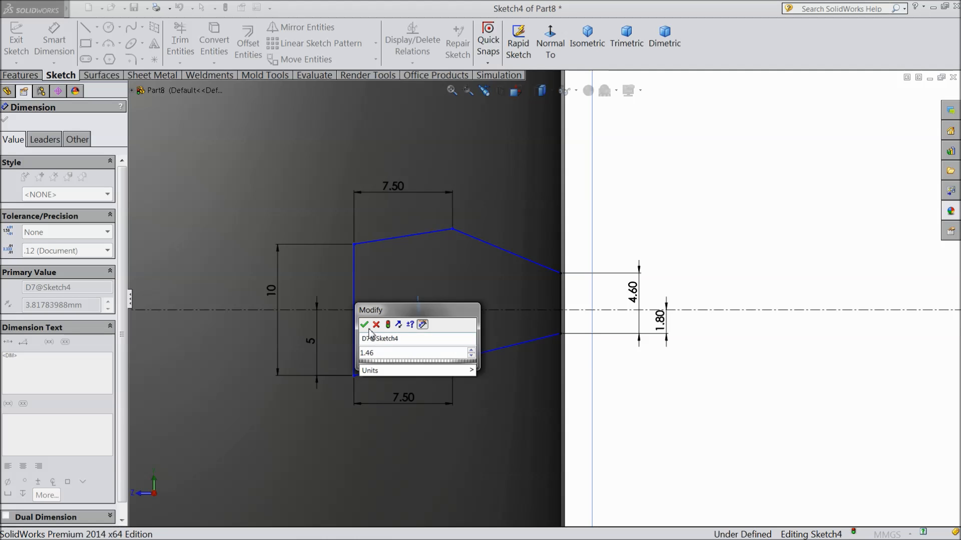
left_click(364, 325)
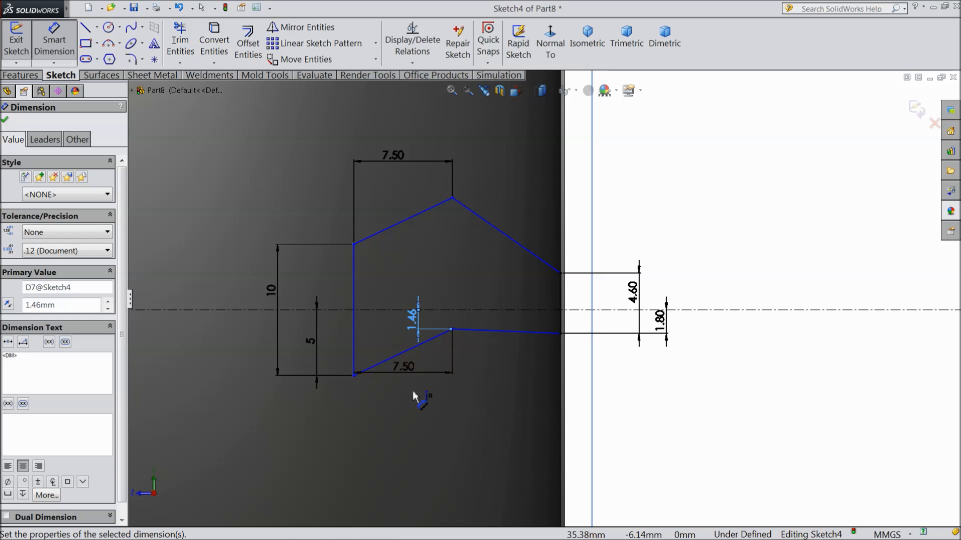
Step: Change the lower middle vertex's distance to the centerline to 2.46 mm
double_click(417, 328)
type("2.")
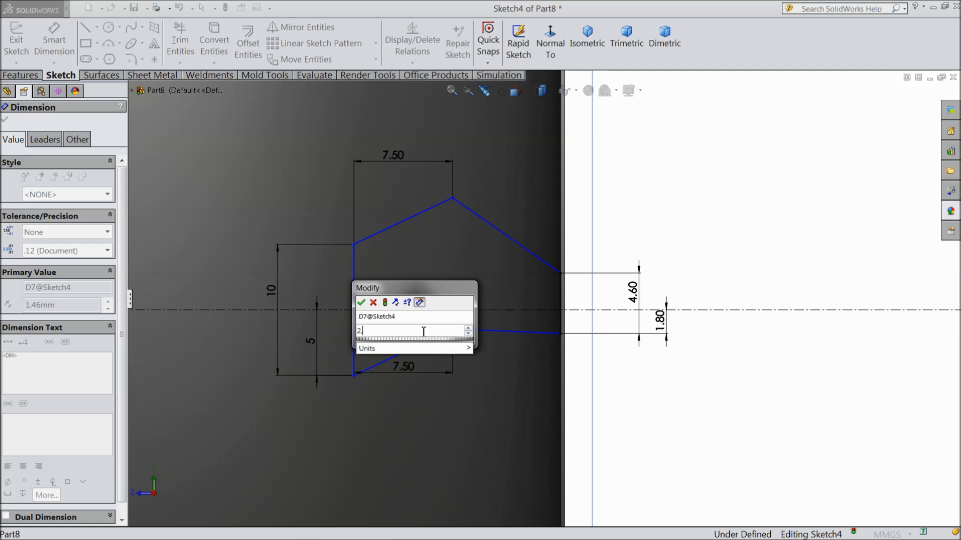
type("46")
left_click(361, 302)
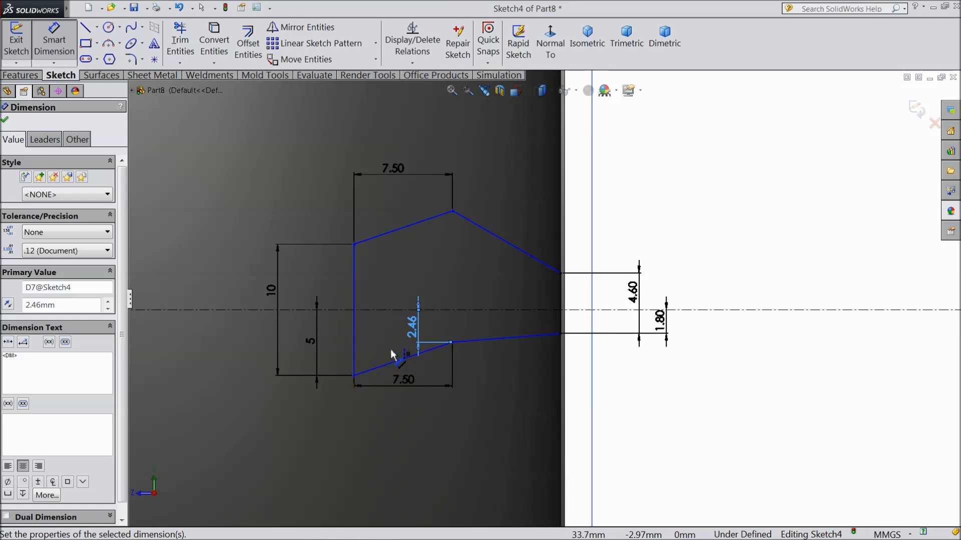
Step: Set the distance between the 10 mm vertical line and the vertical line at the tyre's side edge to 21 mm
left_click(355, 346)
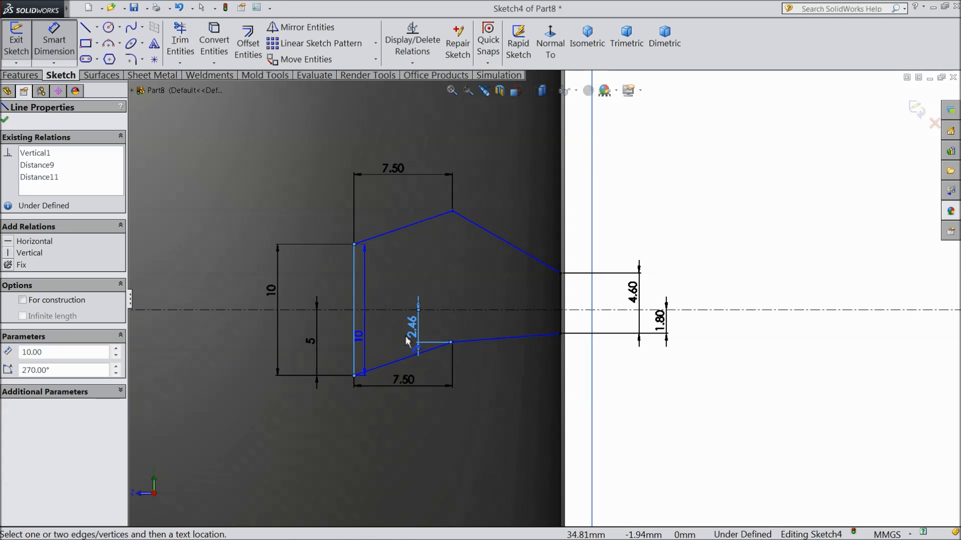
left_click(562, 327)
left_click(440, 435)
type("21")
left_click(384, 422)
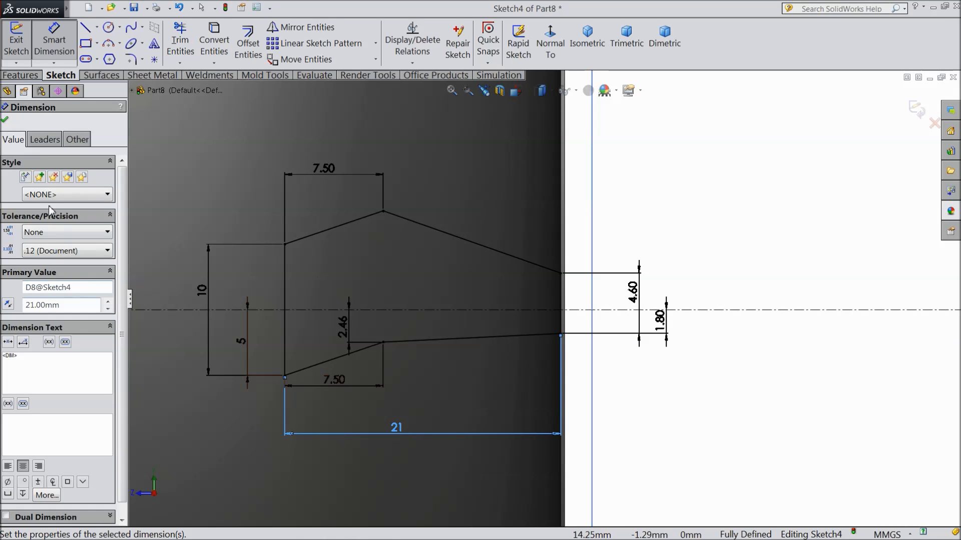
left_click(5, 120)
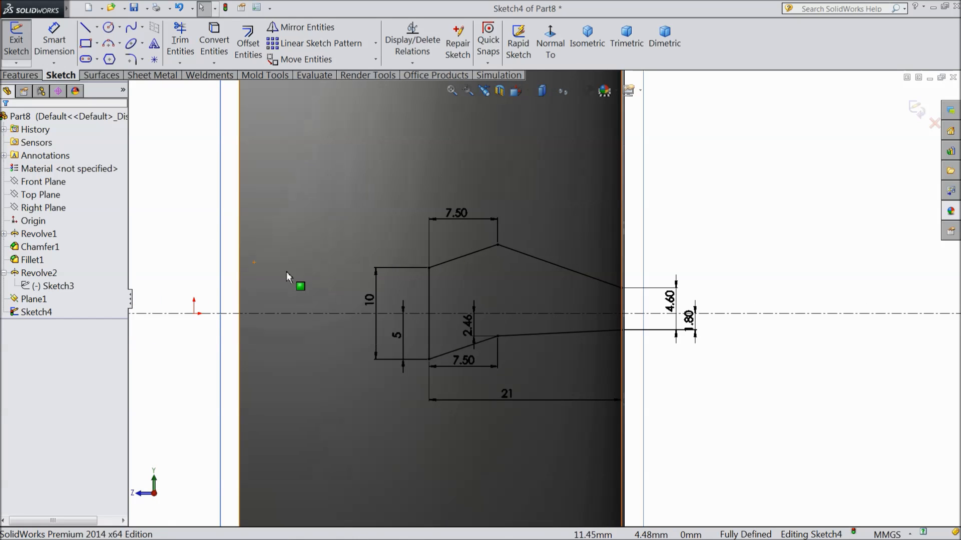
Step: Sketch a corner rectangle about 16 mm by 11.9 mm beside the tread profile, with its lower edge on the centerline
left_click(87, 43)
left_click(260, 313)
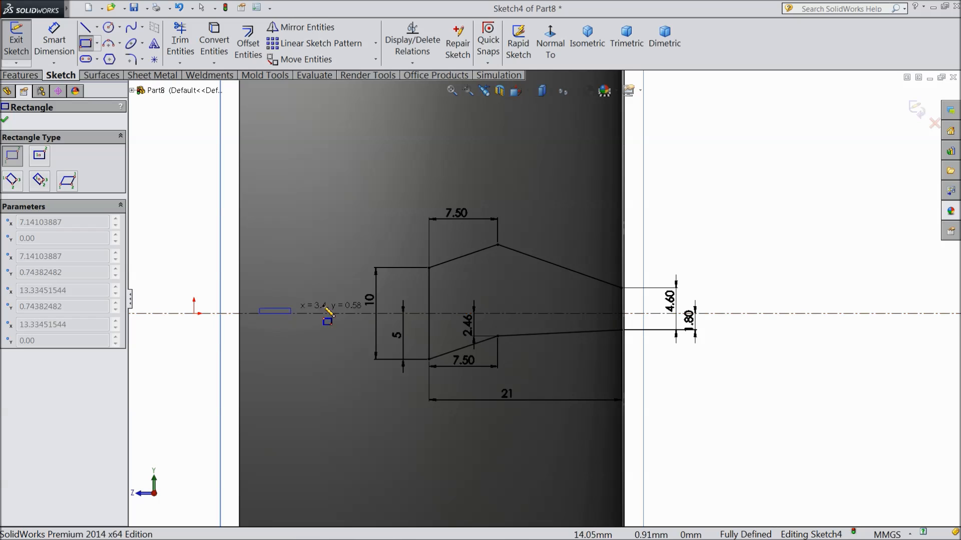
left_click(406, 205)
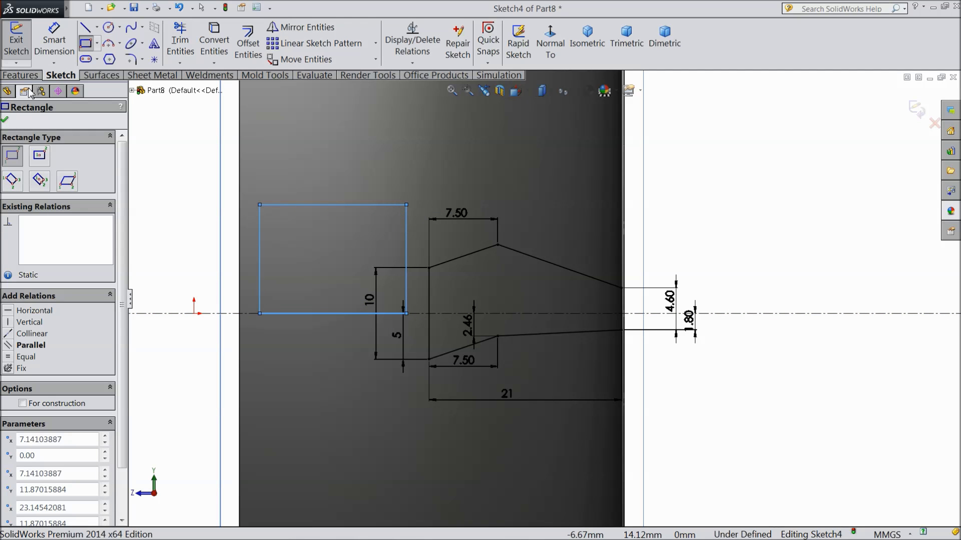
Step: Set the distance from the rectangle's outer vertical side to the tyre's nearby side edge to 2.5 mm
left_click(54, 40)
left_click(260, 252)
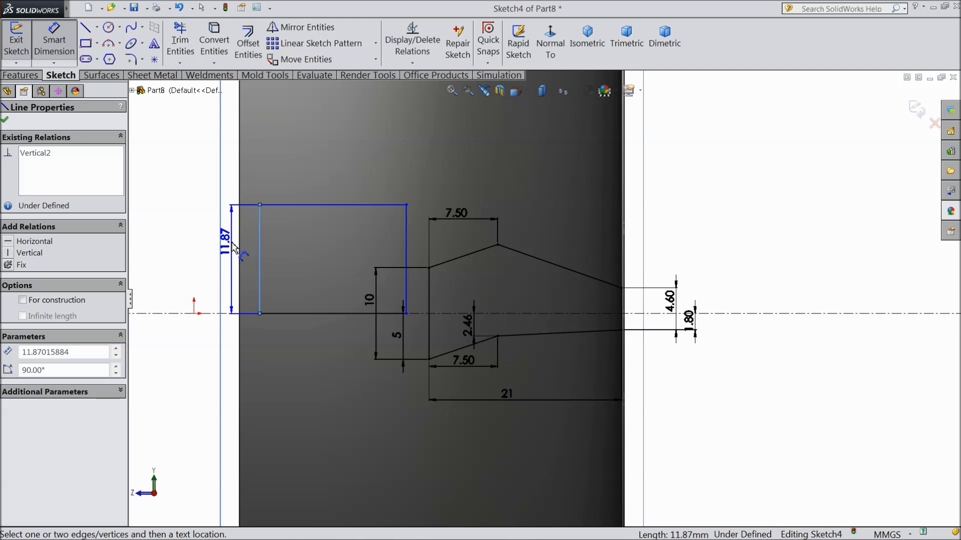
left_click(240, 252)
left_click(271, 165)
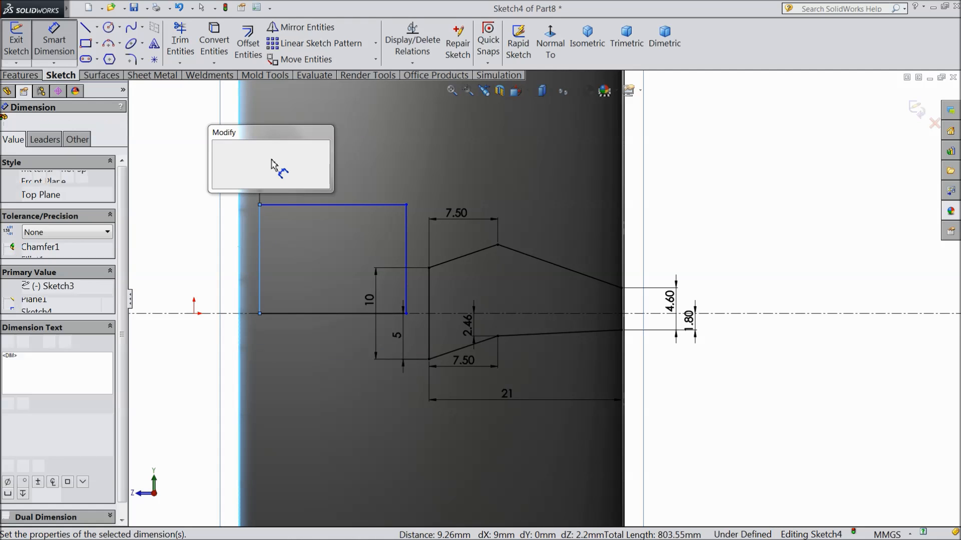
type("2.5")
left_click(218, 148)
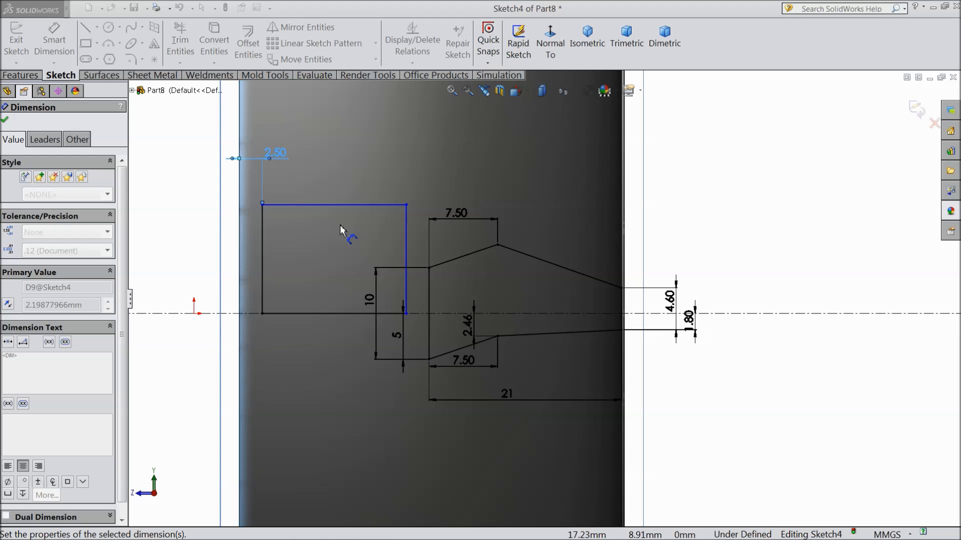
Step: Set the distance between the tapered profile's 10 mm vertical line and the rectangle's nearby vertical side to 2.5 mm
left_click(429, 287)
left_click(408, 234)
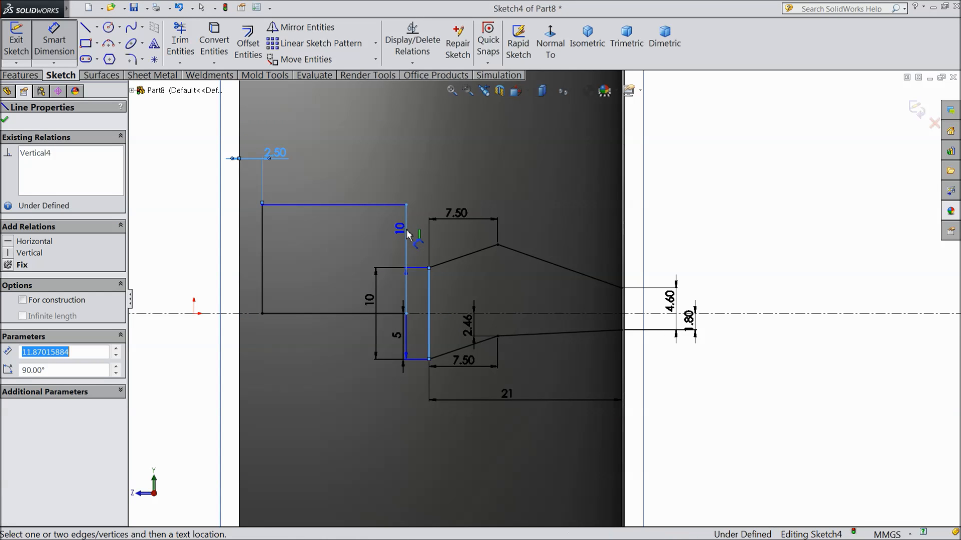
left_click(435, 147)
type("2.5")
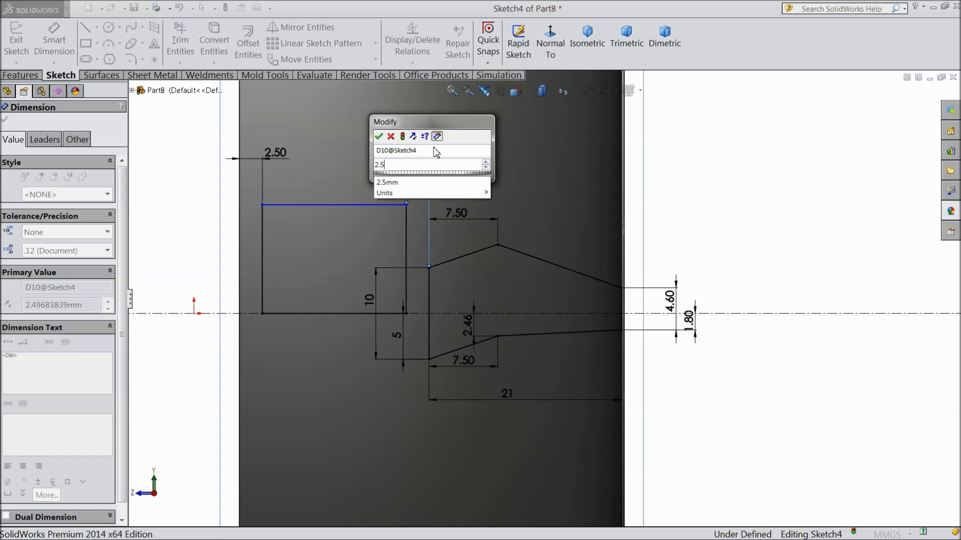
key("Return")
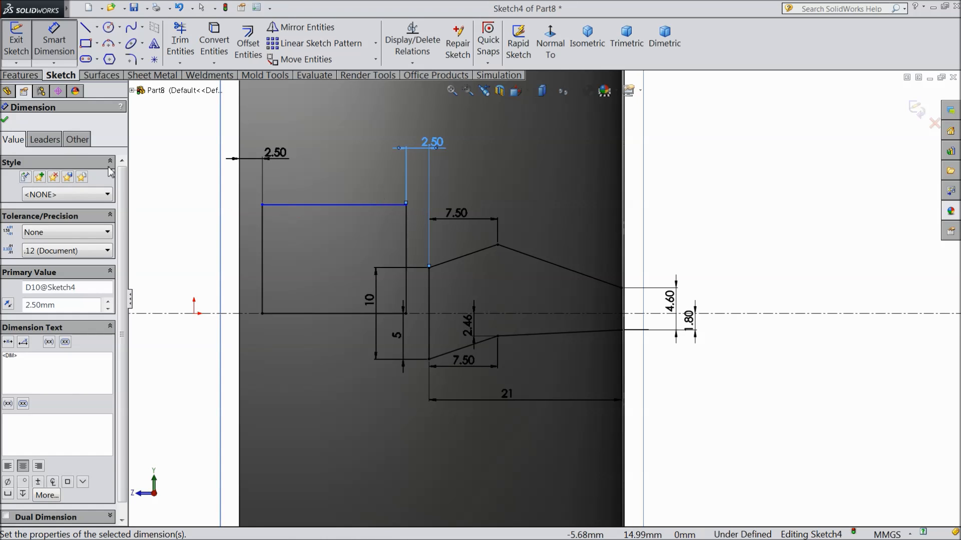
left_click(5, 121)
Step: Sketch a vertical construction line about 18.4 mm long from the midpoint of the rectangle's upper edge down past the centerline
left_click(86, 31)
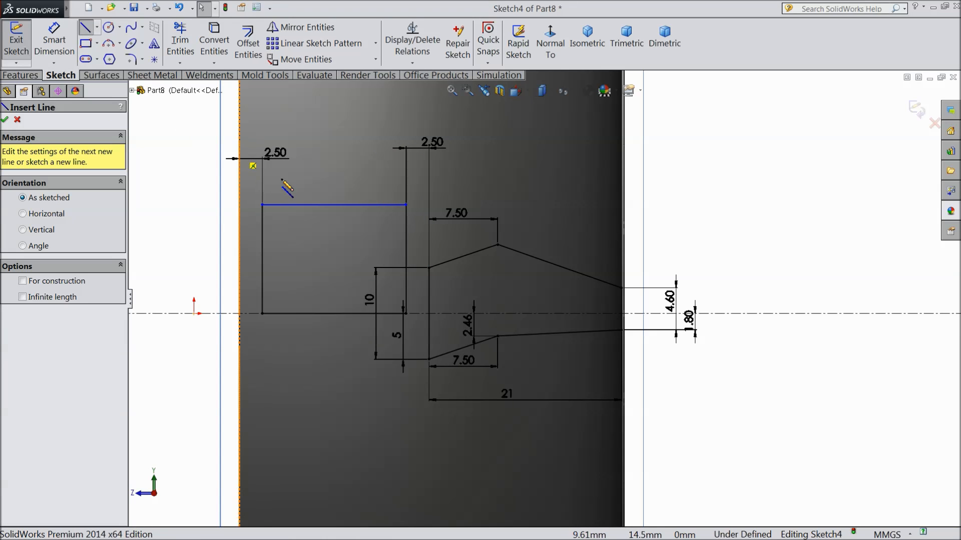
left_click(334, 205)
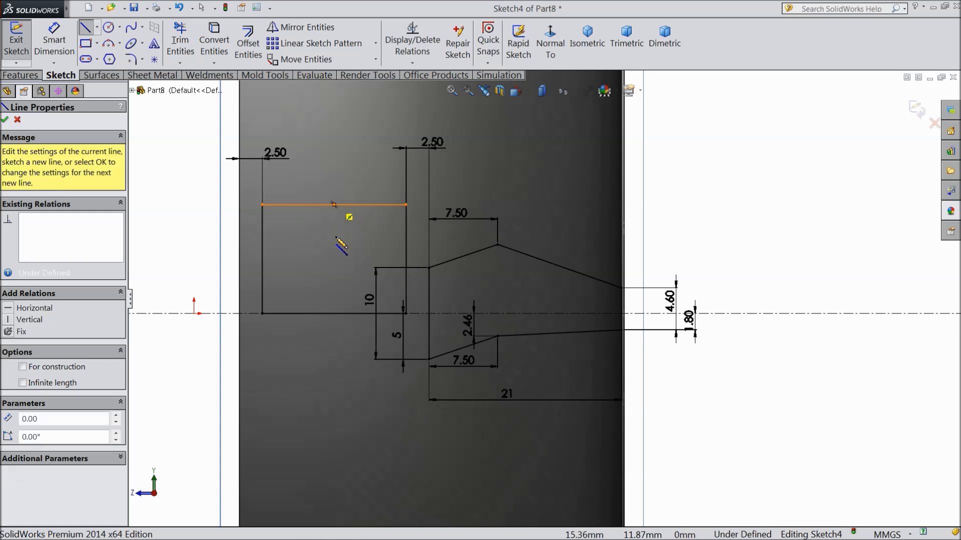
right_click(355, 375)
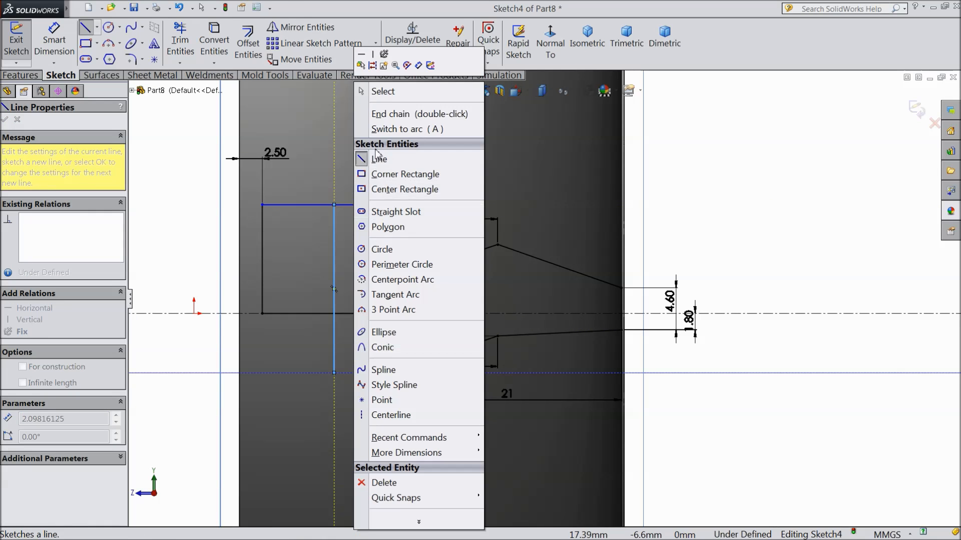
left_click(385, 92)
left_click(335, 267)
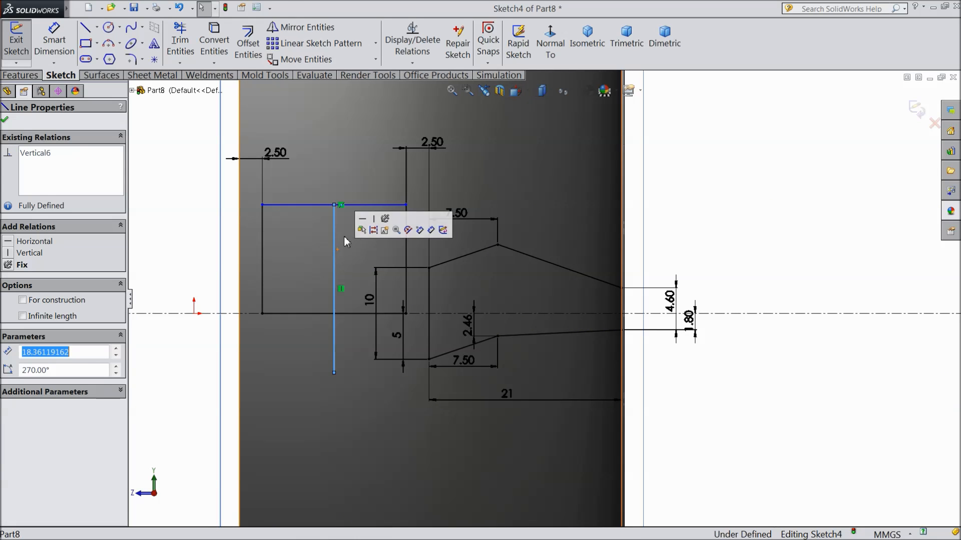
left_click(359, 225)
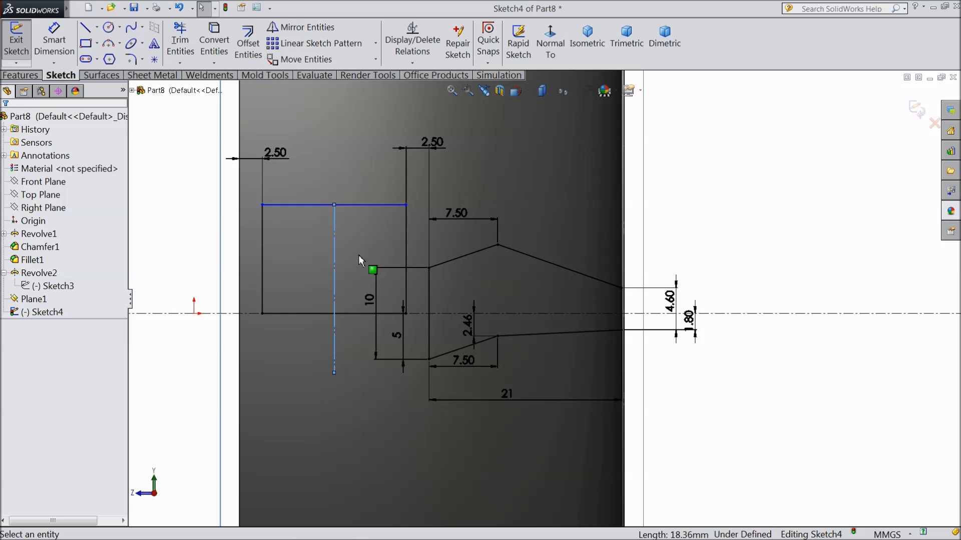
Step: Sketch two lines about 8.7 mm long from the rectangle's upper corners, meeting in a downward V on the vertical construction line
left_click(85, 29)
left_click(406, 204)
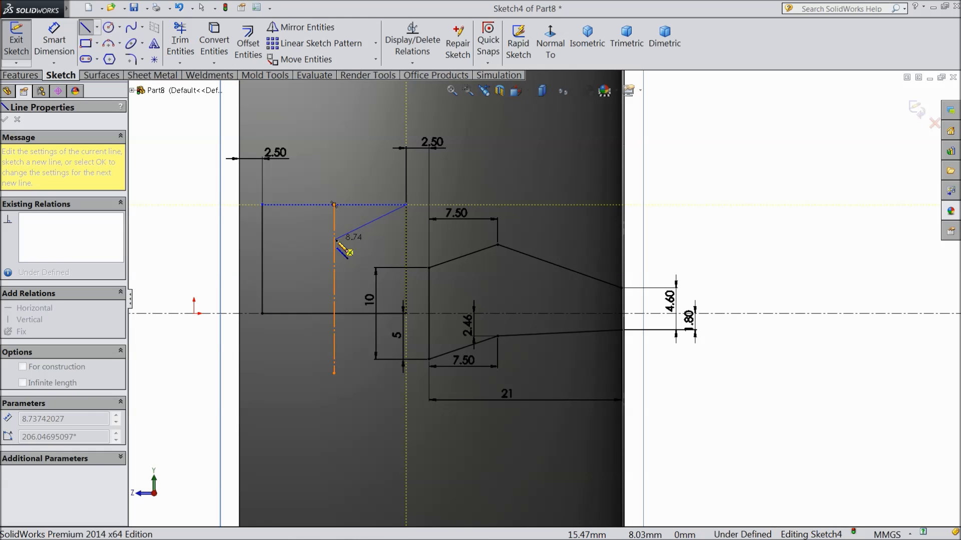
left_click(334, 241)
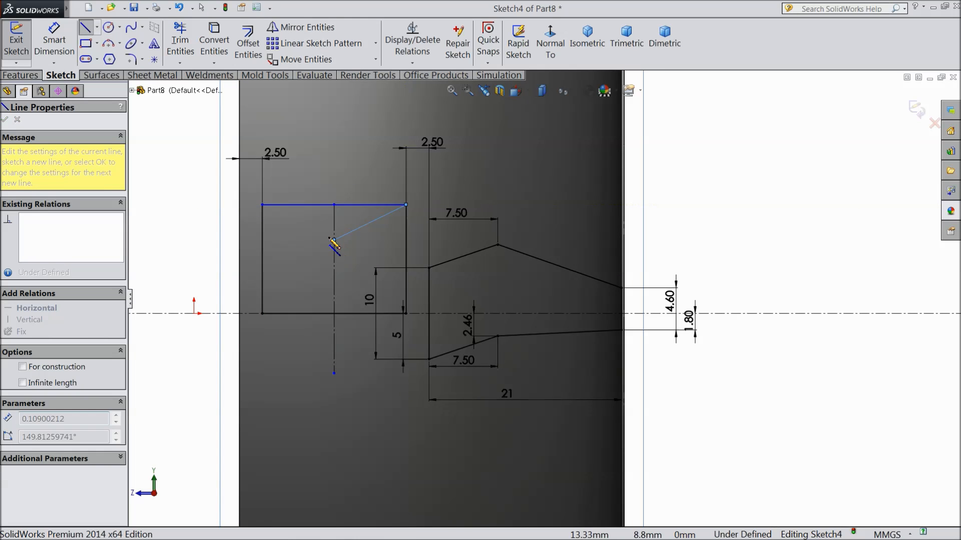
left_click(263, 205)
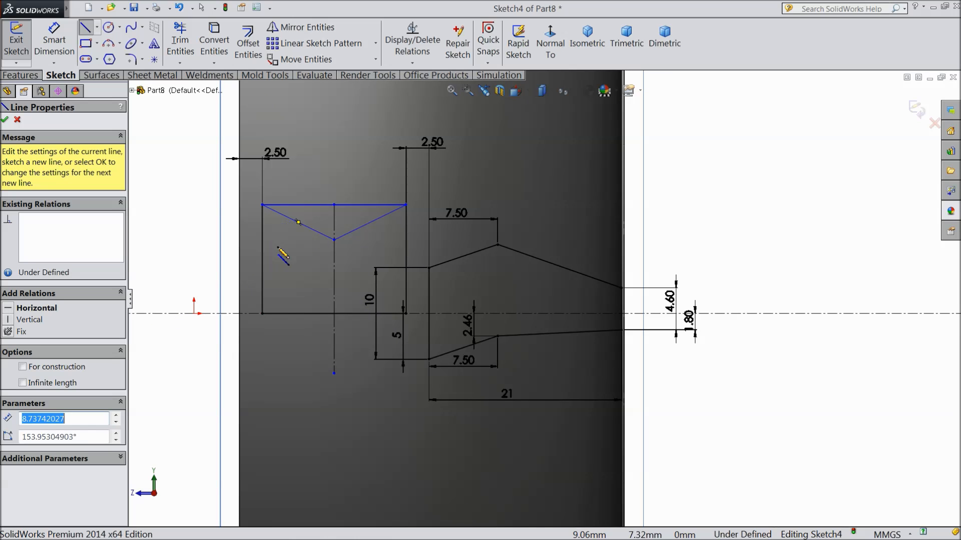
Step: Sketch two lines about 8.5 mm long from the rectangle's lower corners, meeting on the vertical construction line below the centerline
left_click(262, 314)
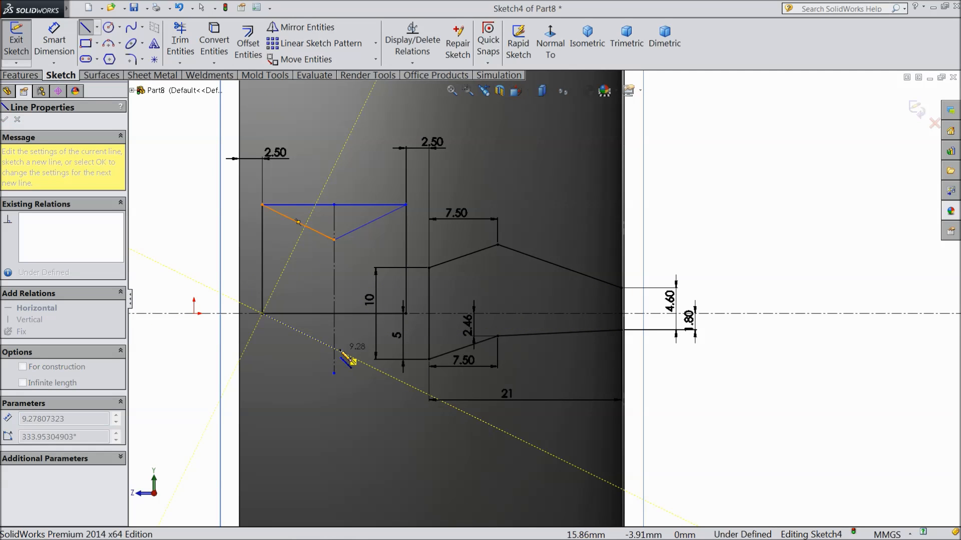
left_click(334, 343)
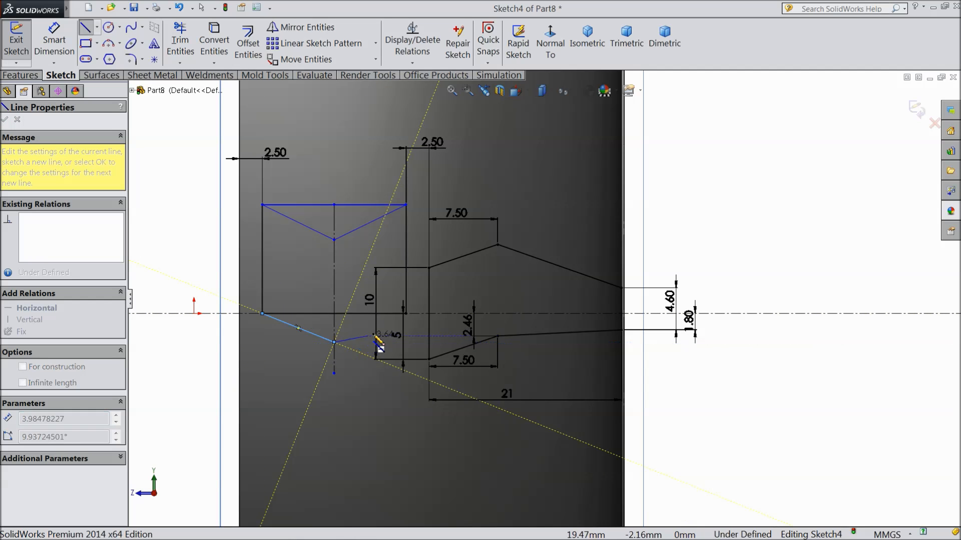
left_click(405, 314)
right_click(192, 278)
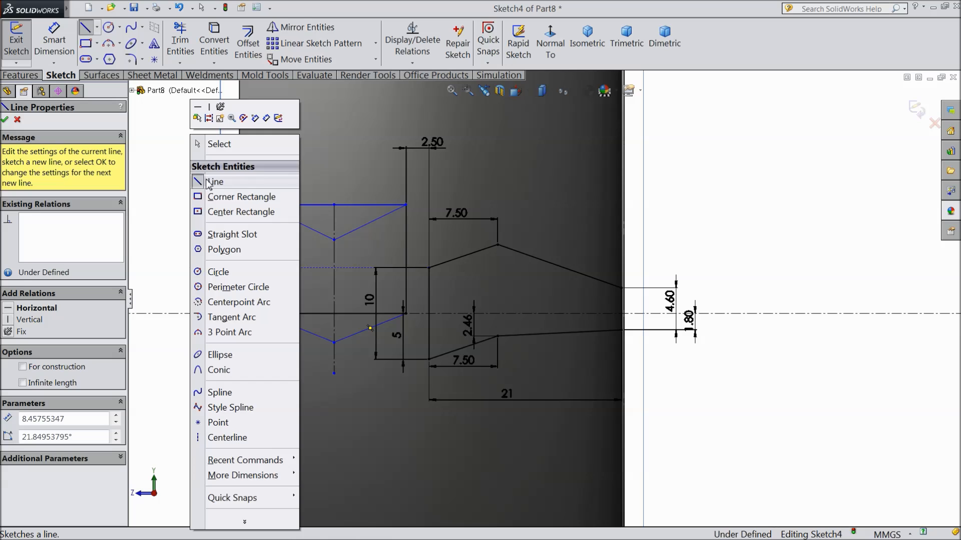
left_click(218, 145)
Step: Reposition the 5 mm and 10 mm dimensions closer to the tapered profile's vertical line
scroll(380, 325, "down", 2)
left_click_drag(421, 335, 443, 333)
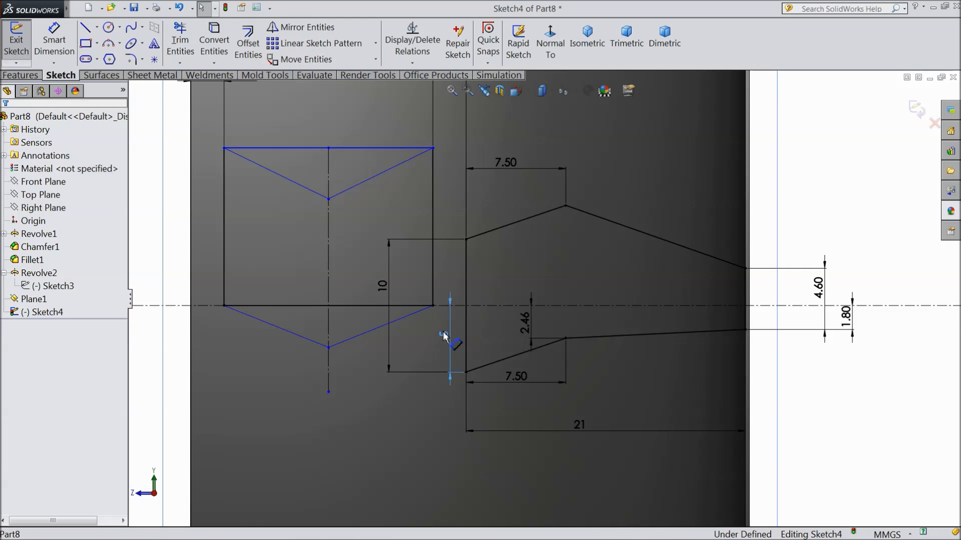
left_click_drag(384, 288, 439, 288)
scroll(382, 283, "up", 1)
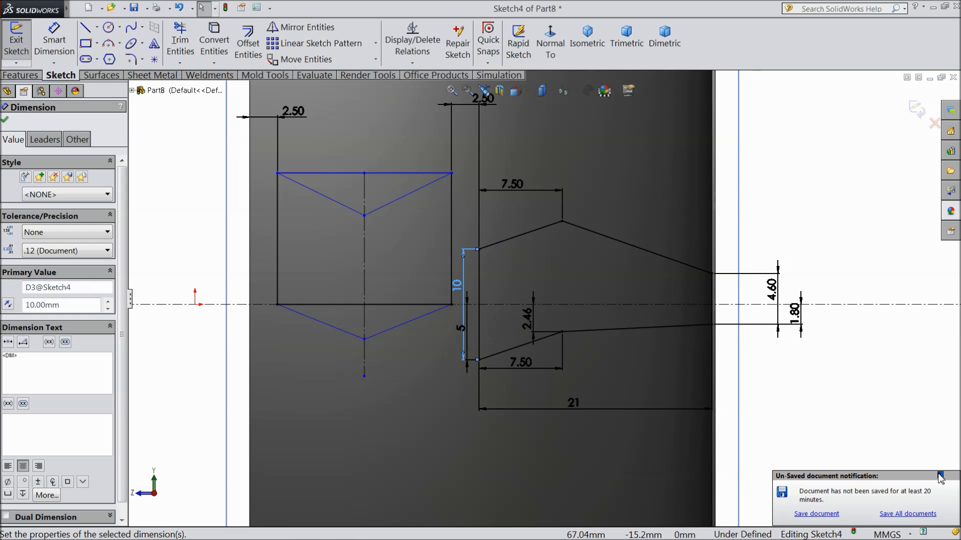
left_click(939, 476)
Step: Convert the rectangle's upper and lower horizontal edges to construction geometry
left_click(374, 173)
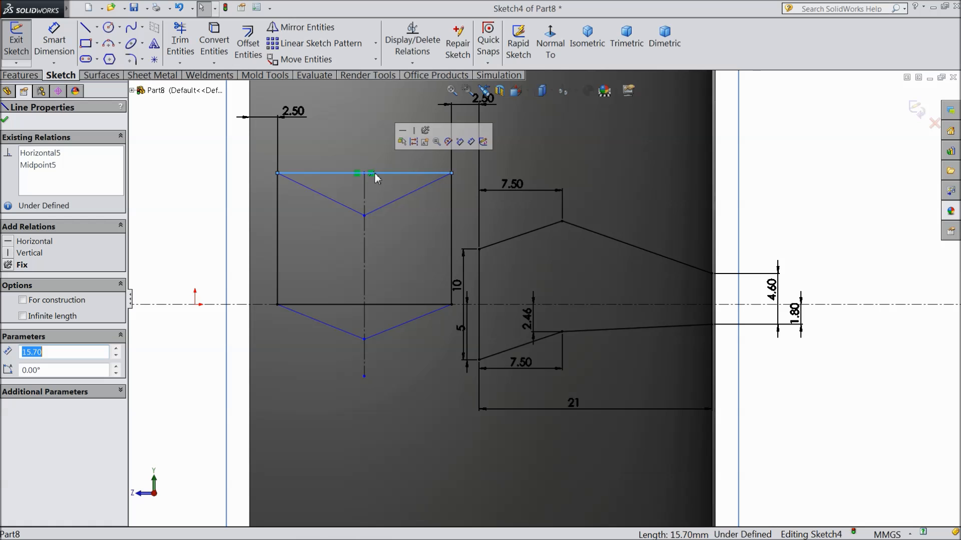
left_click(413, 142)
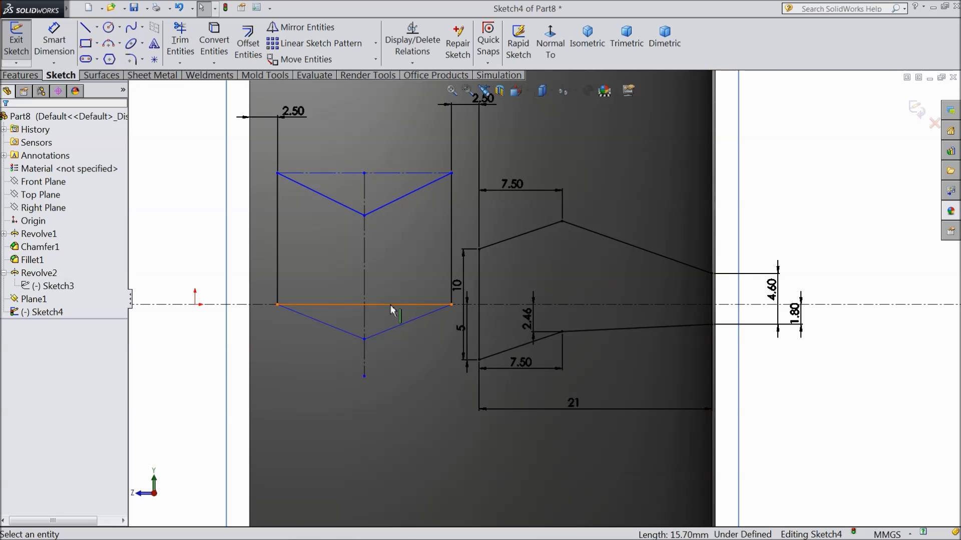
left_click(393, 304)
left_click(429, 273)
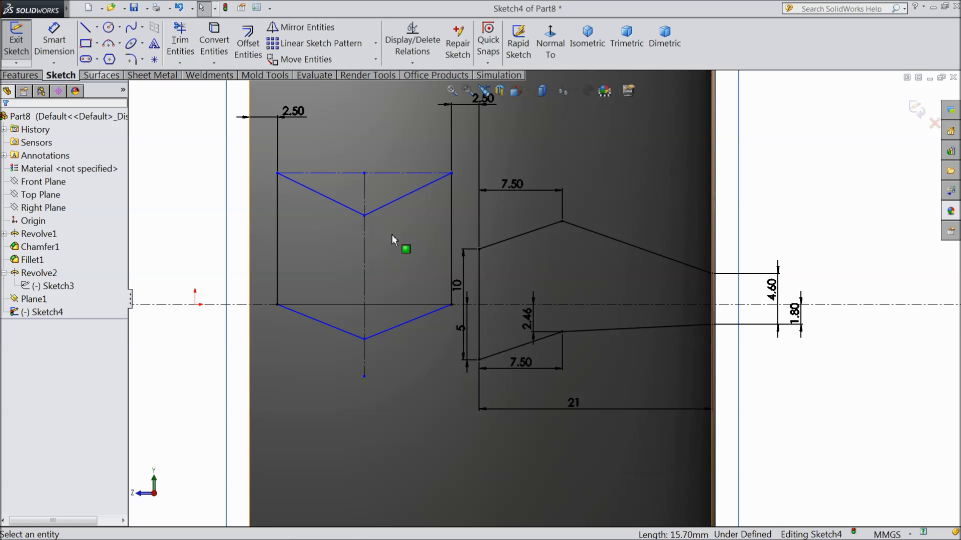
Step: Add an equal relation between the two sloped lines of the upper V
left_click(395, 209)
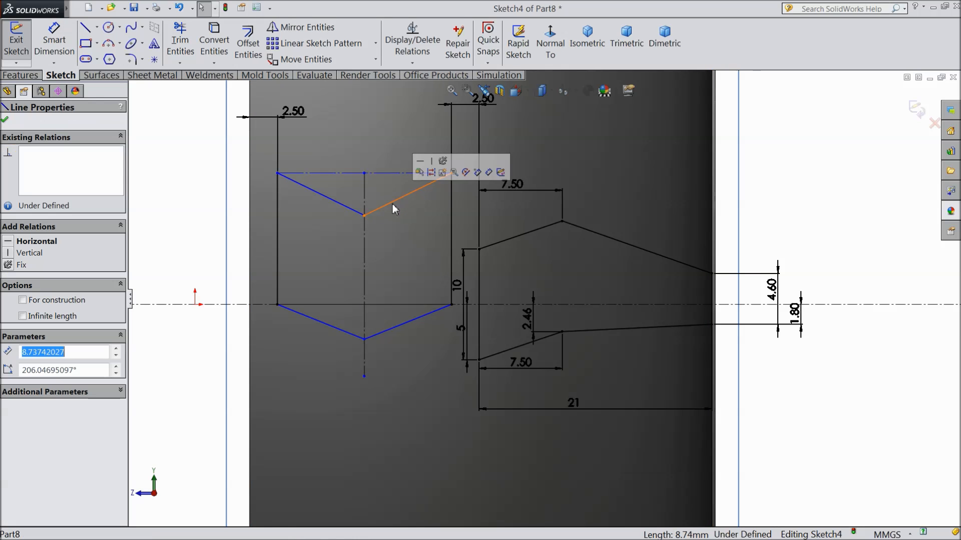
left_click(351, 208, "ctrl")
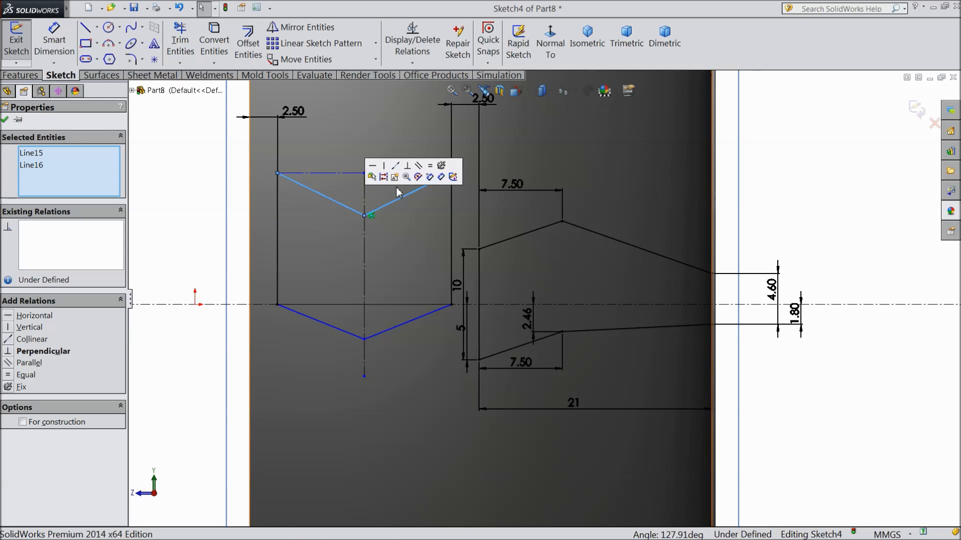
left_click(429, 166)
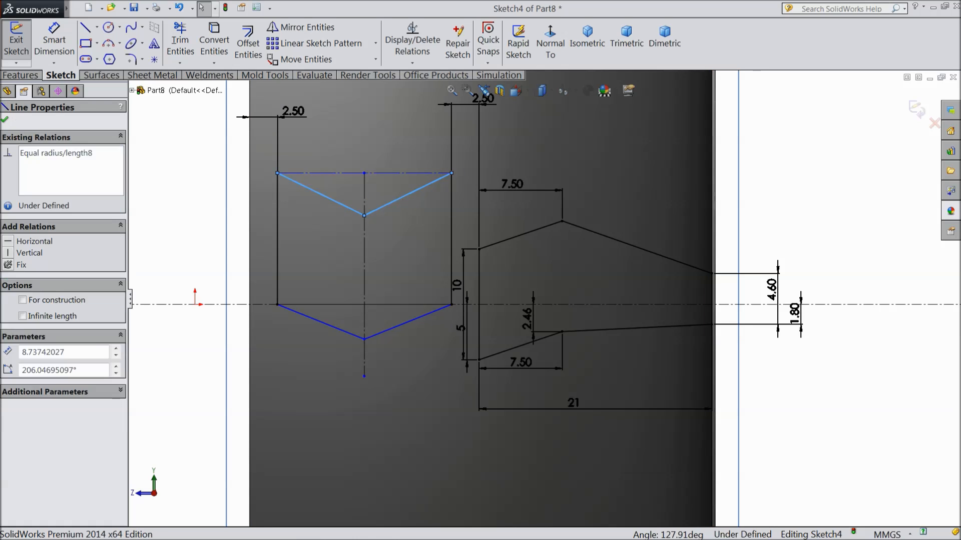
Step: Try a parallel relation between both upper V lines and one lower V line, and undo it
left_click(414, 320, "ctrl")
left_click(474, 279)
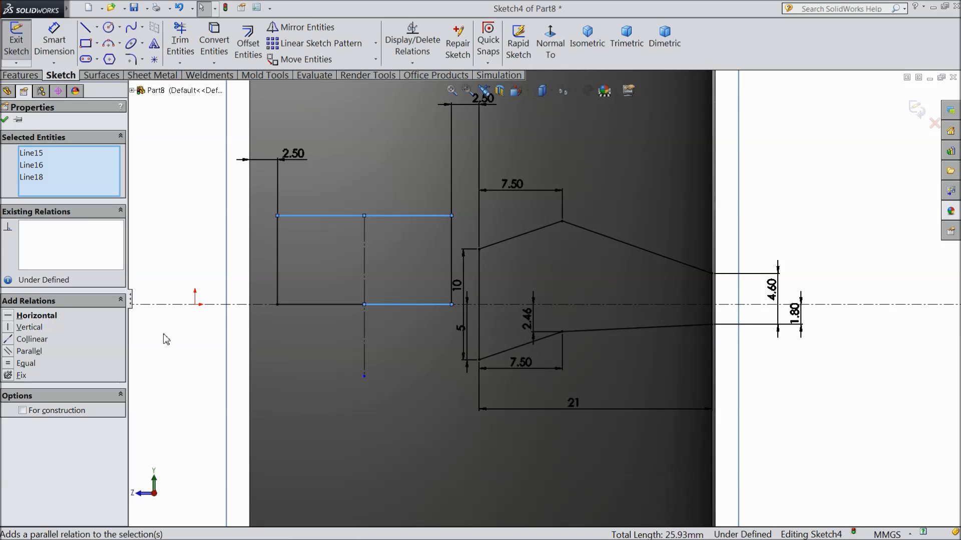
left_click(179, 8)
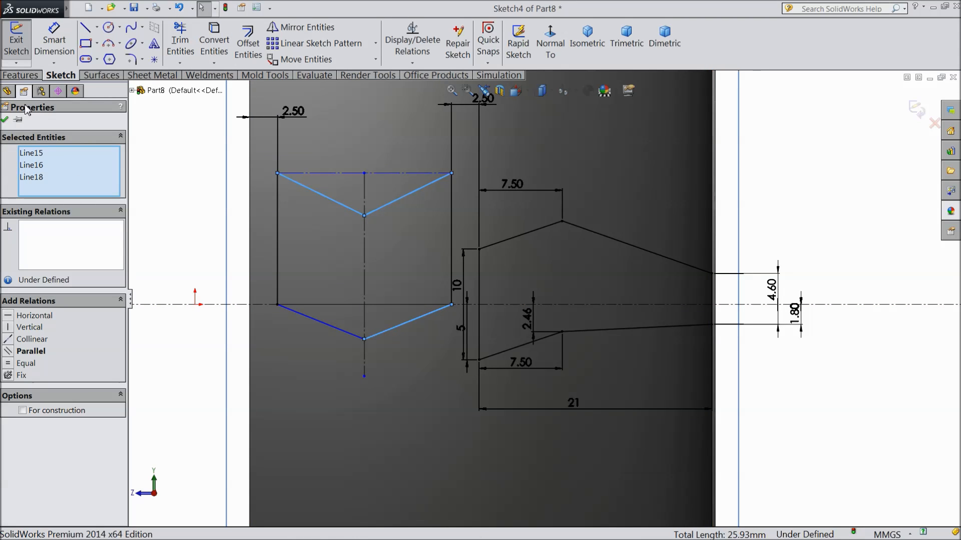
left_click(4, 121)
Step: Set the distance from the lower V's vertex to the horizontal centerline to 3.75 mm
left_click(54, 41)
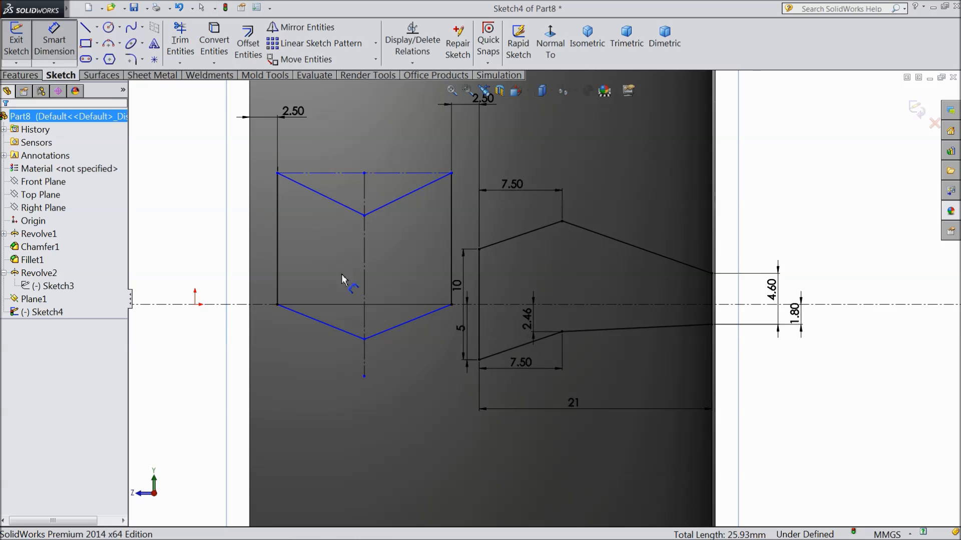
left_click(364, 340)
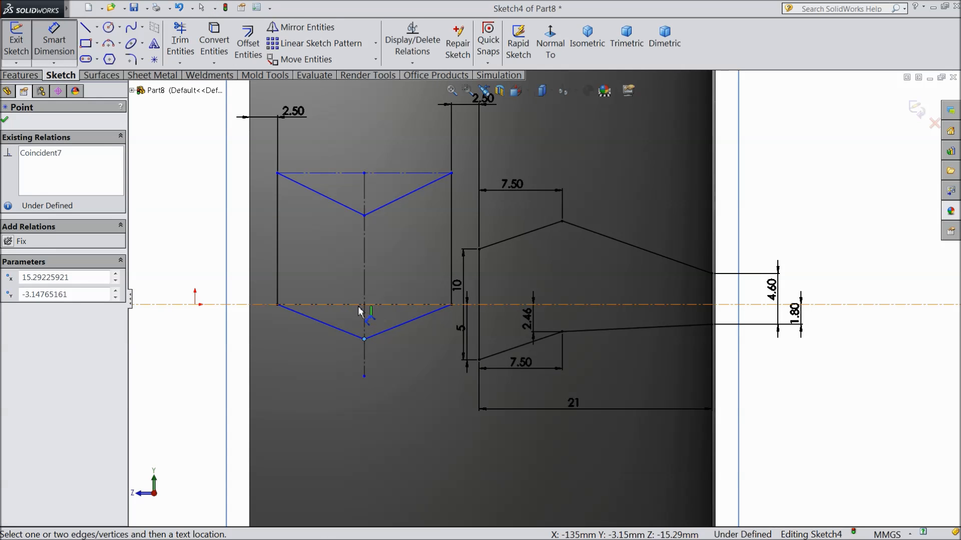
left_click(353, 305)
left_click(297, 361)
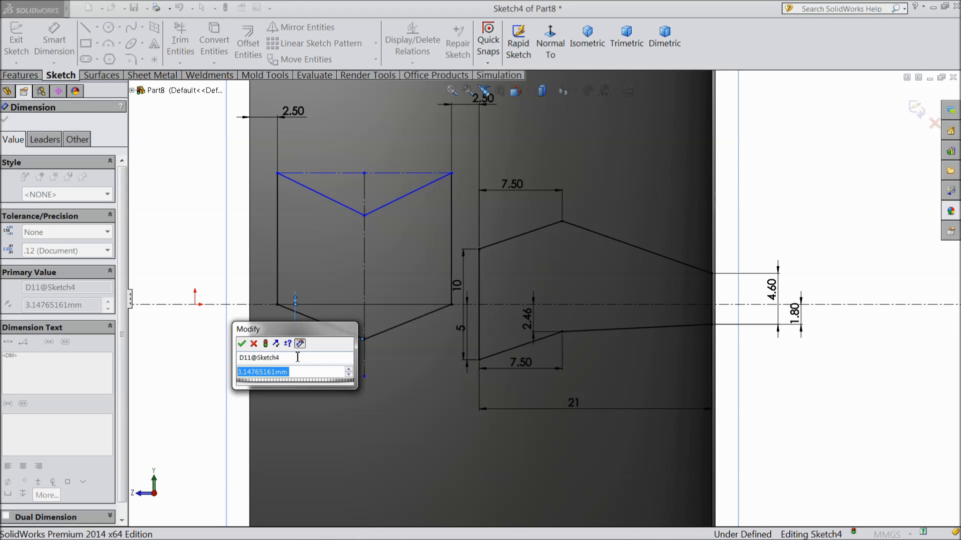
type("3.75")
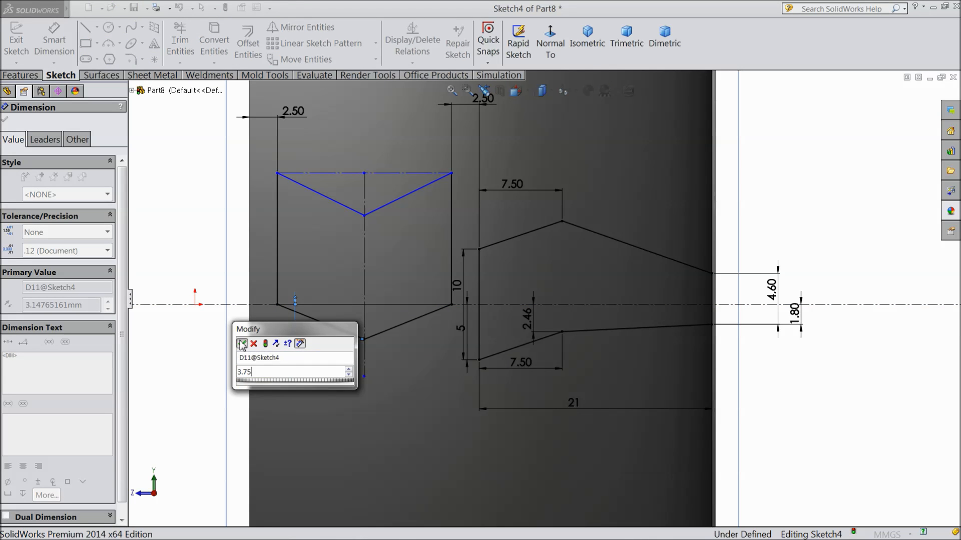
left_click(242, 344)
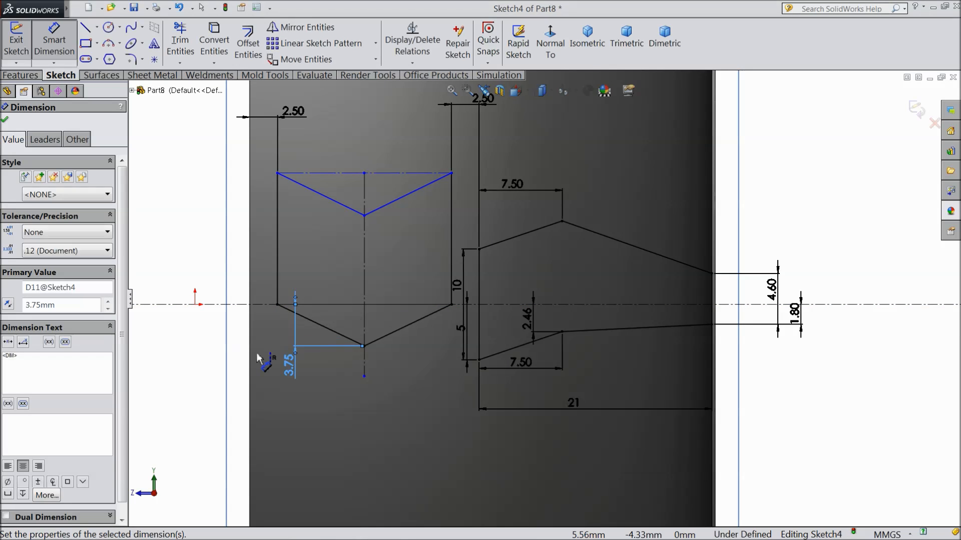
Step: Set the distance from the upper V's vertex to the upper horizontal construction line to 3.75 mm
left_click(383, 175)
left_click(364, 216)
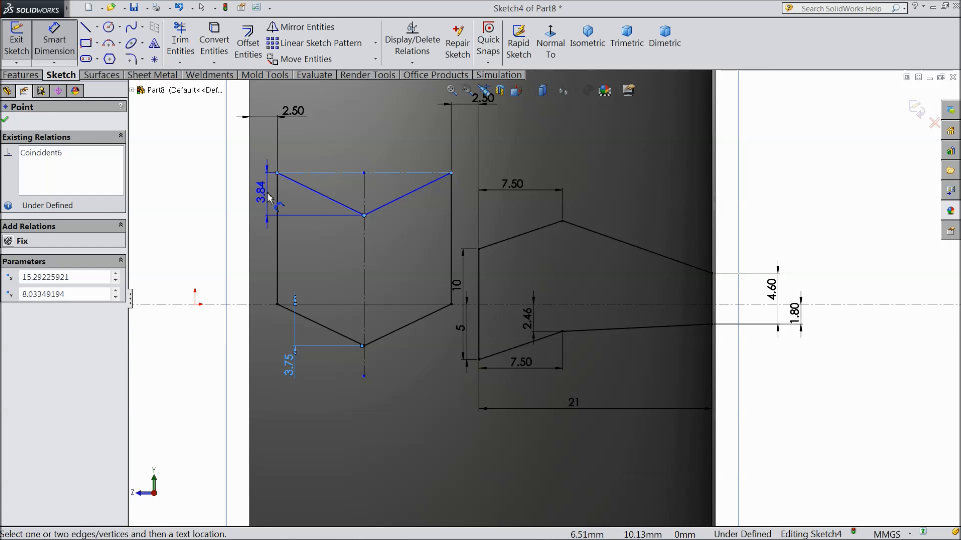
left_click(269, 199)
type("3.75")
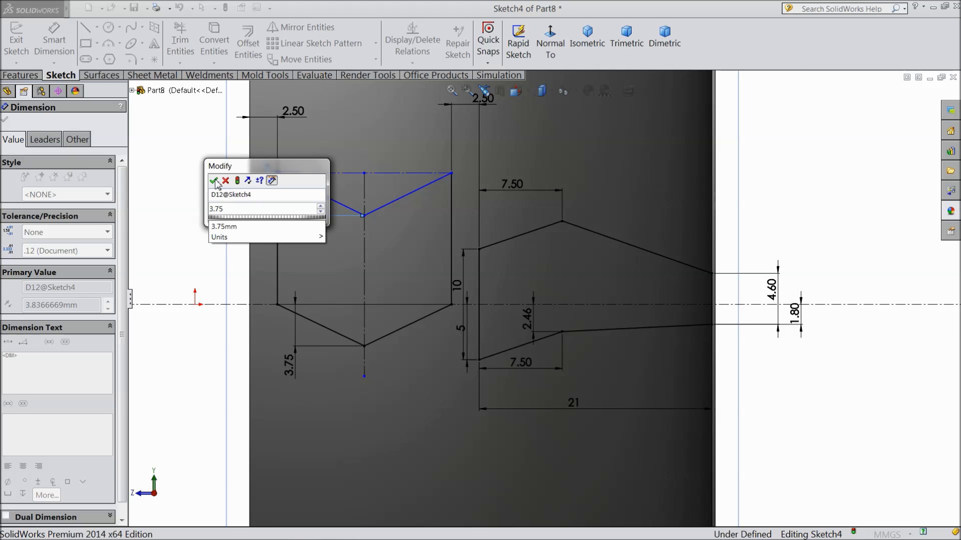
left_click(214, 180)
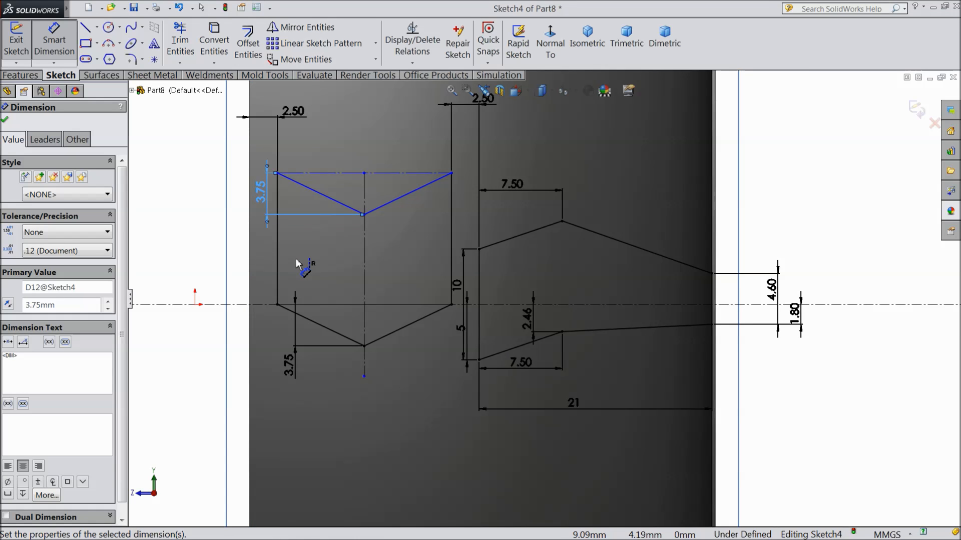
Step: Set the length of the V-shaped profile's outer vertical side to 11.5 mm
left_click(278, 252)
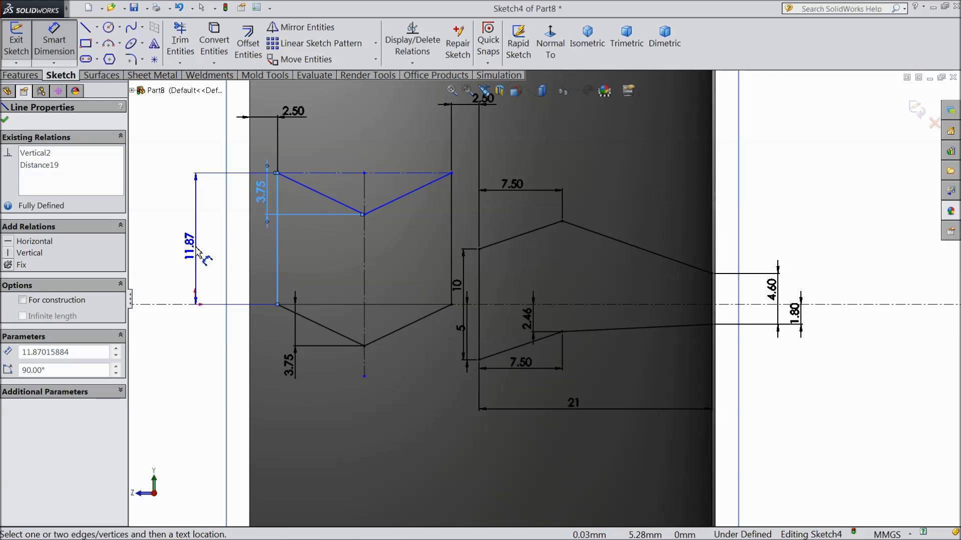
left_click(199, 253)
type("11.5")
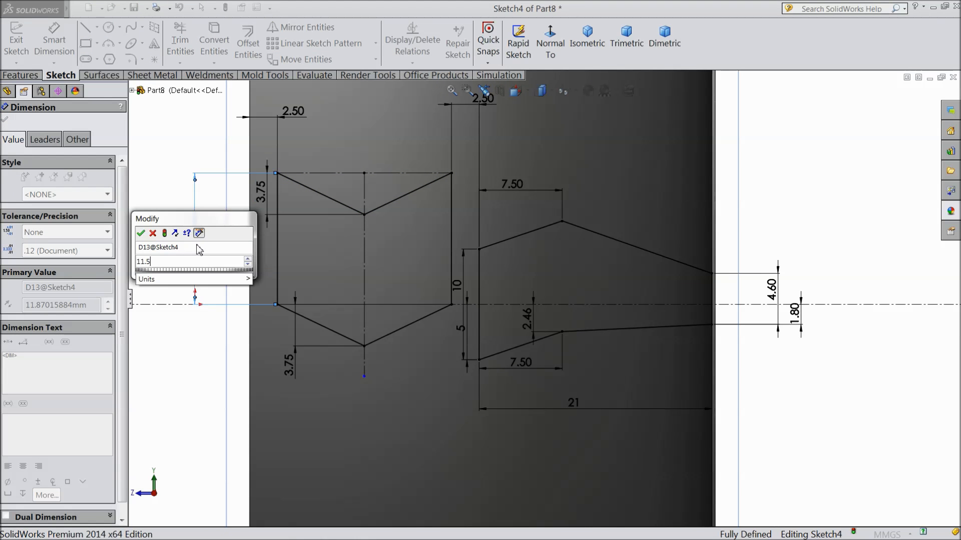
left_click(141, 233)
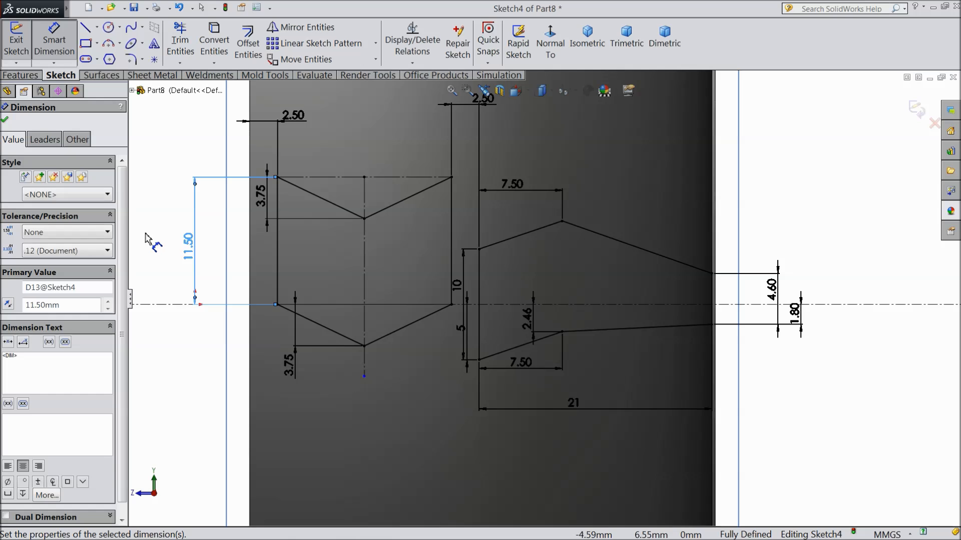
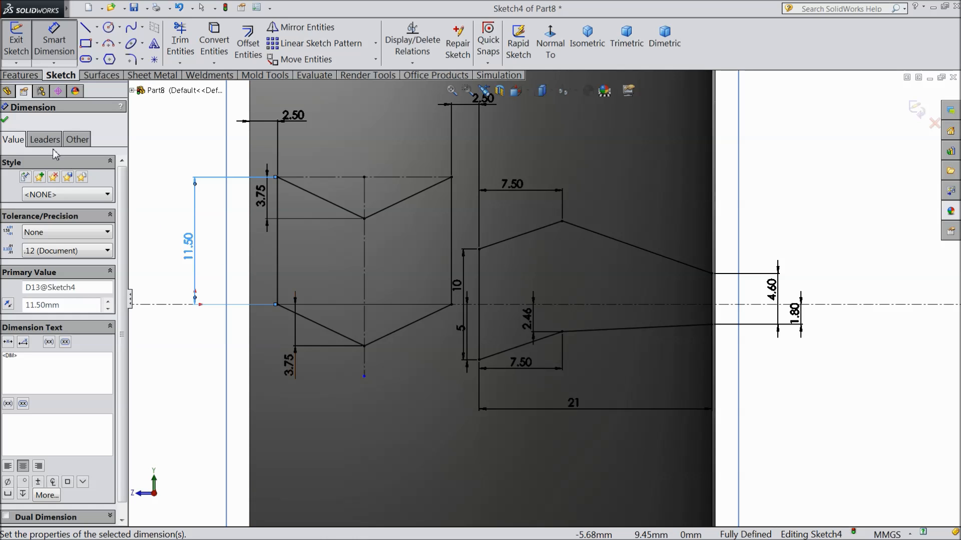
Step: Extrude both tread profiles to a blind depth of 35 mm into the tyre body with the result merged
left_click(5, 122)
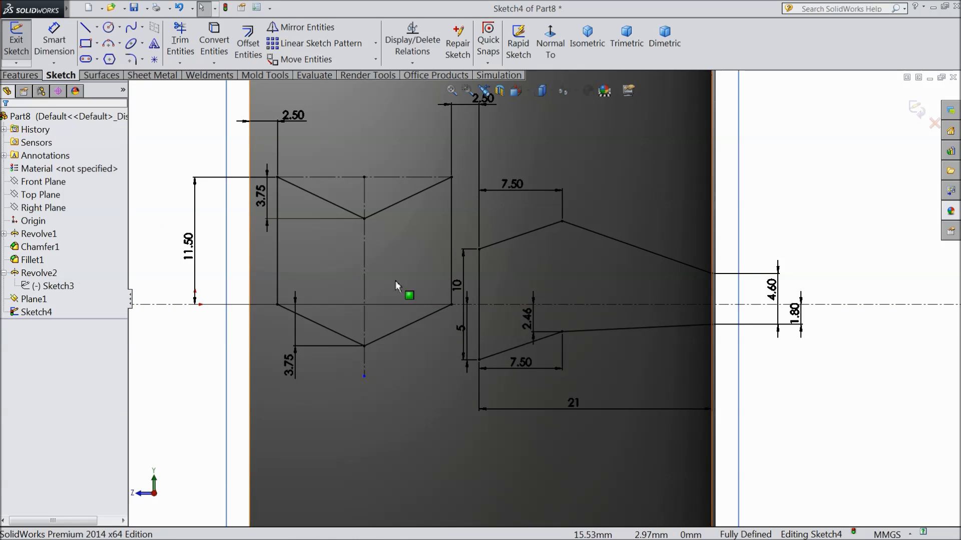
left_click(19, 75)
left_click(24, 48)
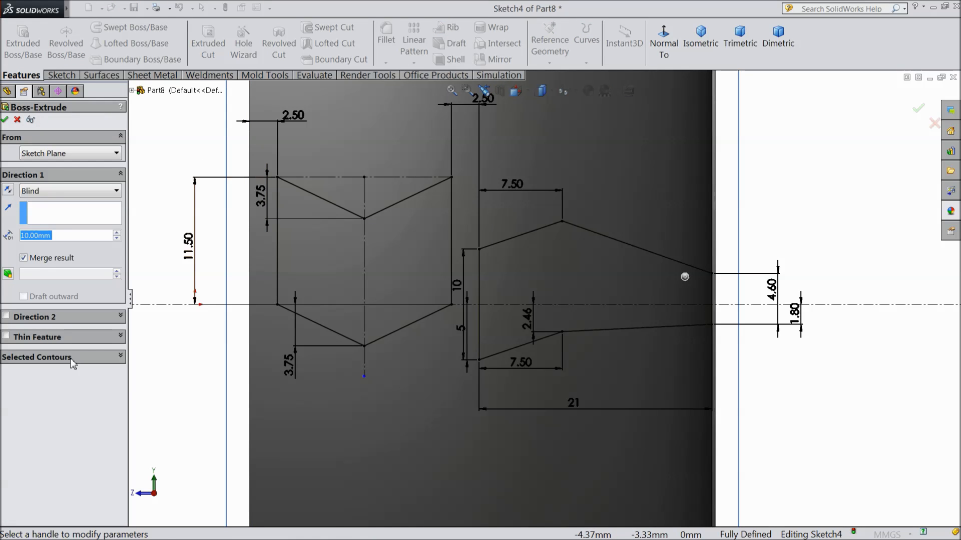
left_click(103, 359)
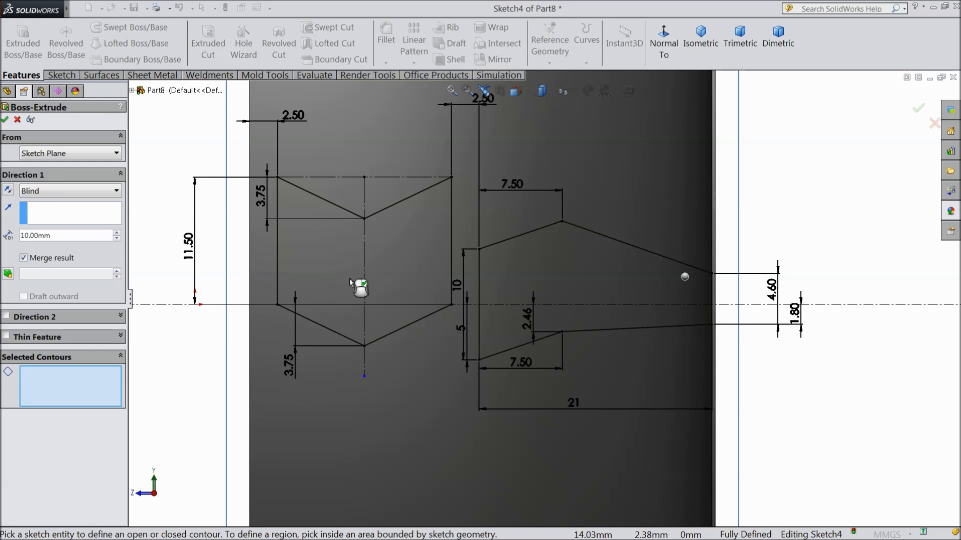
scroll(370, 300, "up", 4)
mouse_move(292, 324)
middle_mouse_down()
mouse_move(325, 317)
mouse_move(326, 338)
mouse_move(376, 369)
mouse_move(365, 356)
middle_mouse_up()
scroll(336, 340, "up", 3)
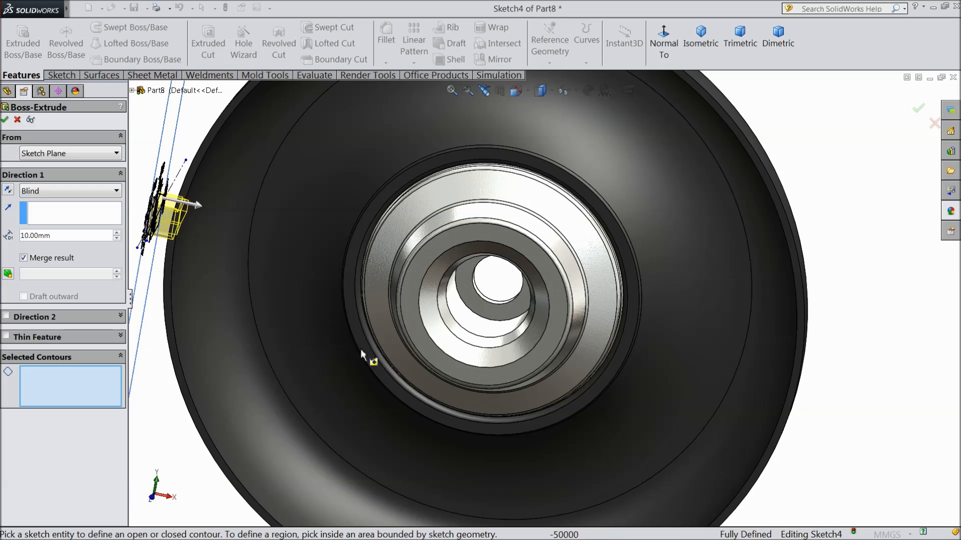
type("35")
key("Return")
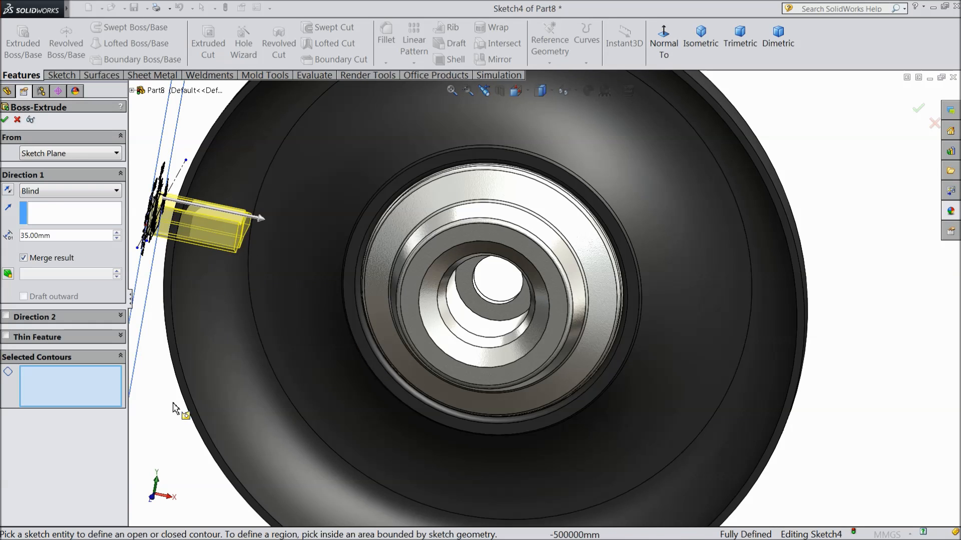
scroll(225, 396, "up", 3)
middle_click_drag(259, 394, 244, 410)
scroll(425, 347, "up", 5)
middle_click_drag(423, 359, 477, 372)
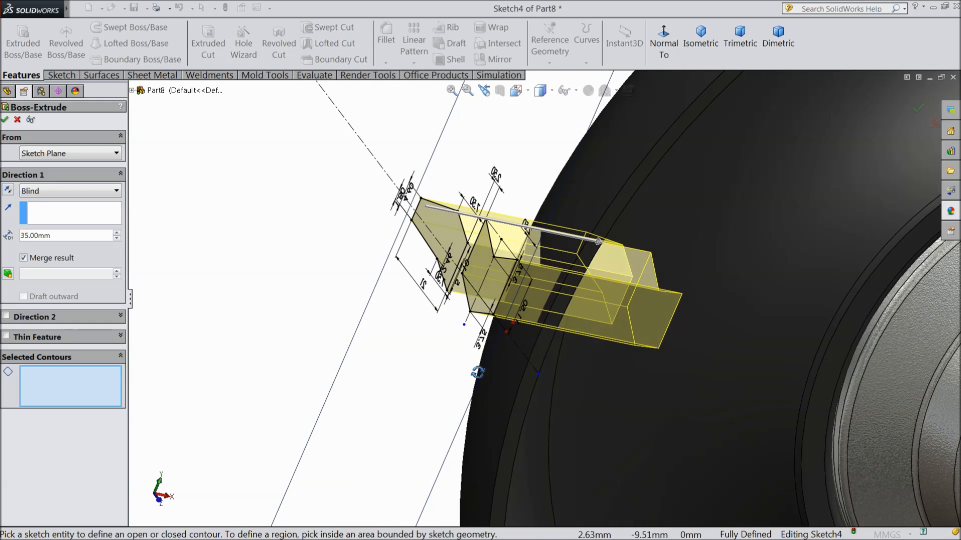
scroll(547, 331, "down", 2)
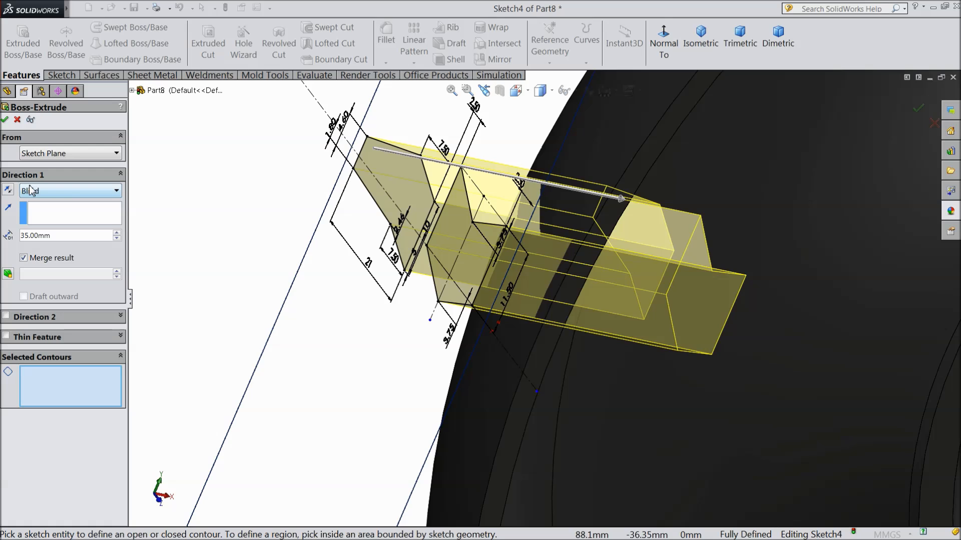
left_click(6, 120)
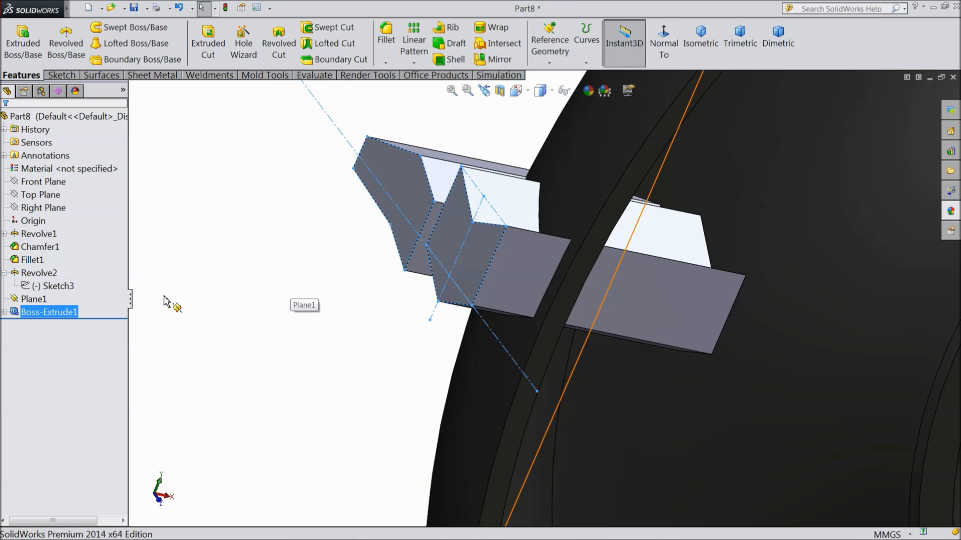
Step: Hide the offset reference plane that carries the tread sketch
scroll(282, 315, "up", 4)
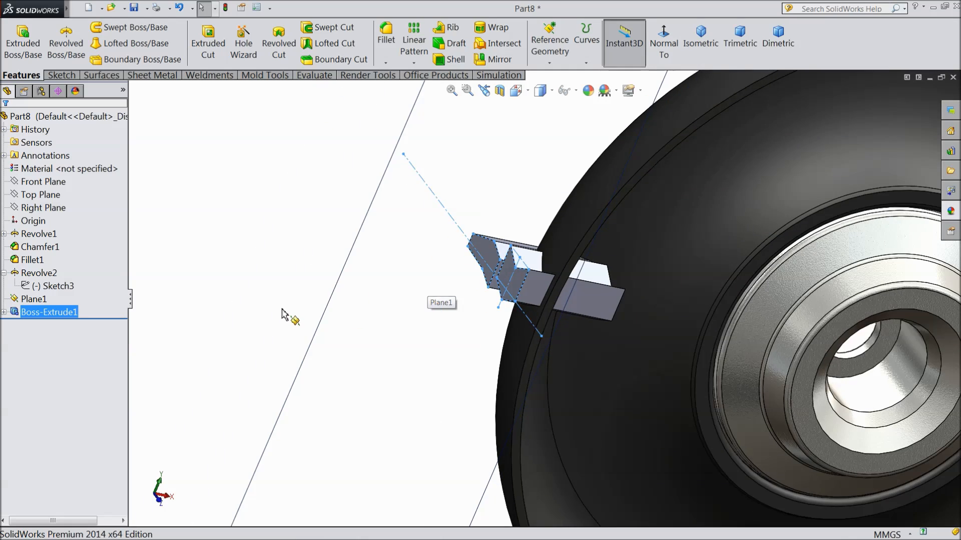
scroll(281, 315, "up", 4)
middle_click_drag(292, 343, 285, 365)
left_click(800, 355)
middle_click_drag(801, 355, 739, 271)
left_click(729, 184)
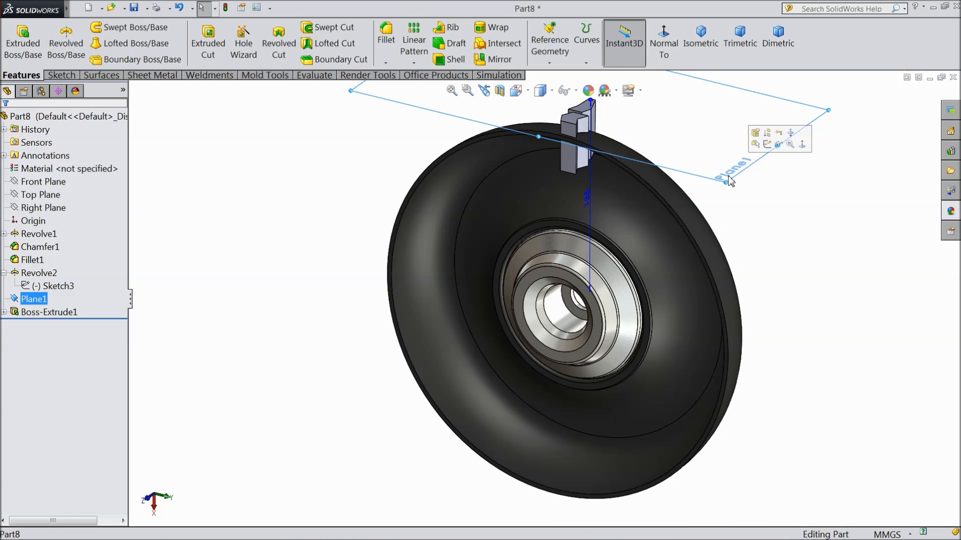
left_click(773, 157)
Step: Turn on the display of temporary axes while setting up a circular pattern
left_click(413, 63)
left_click(440, 90)
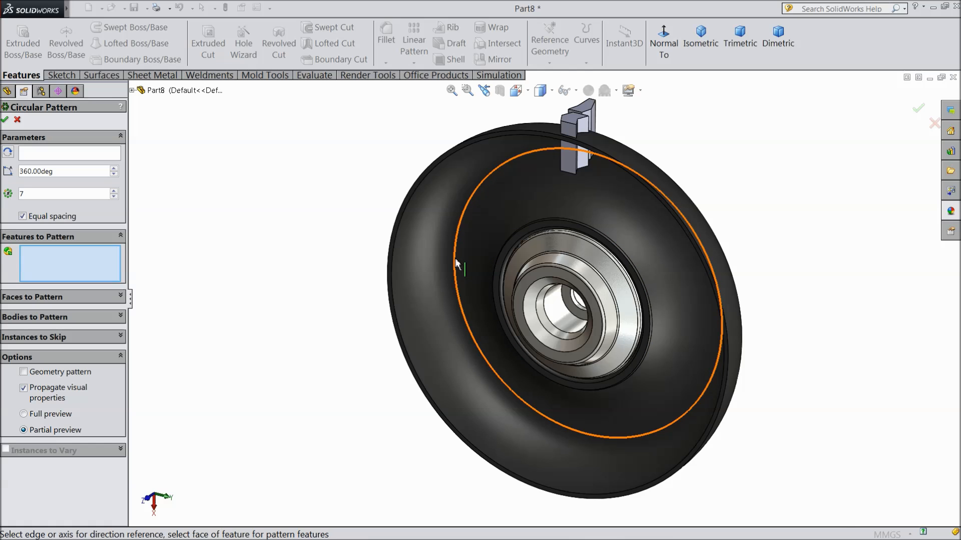
left_click(573, 91)
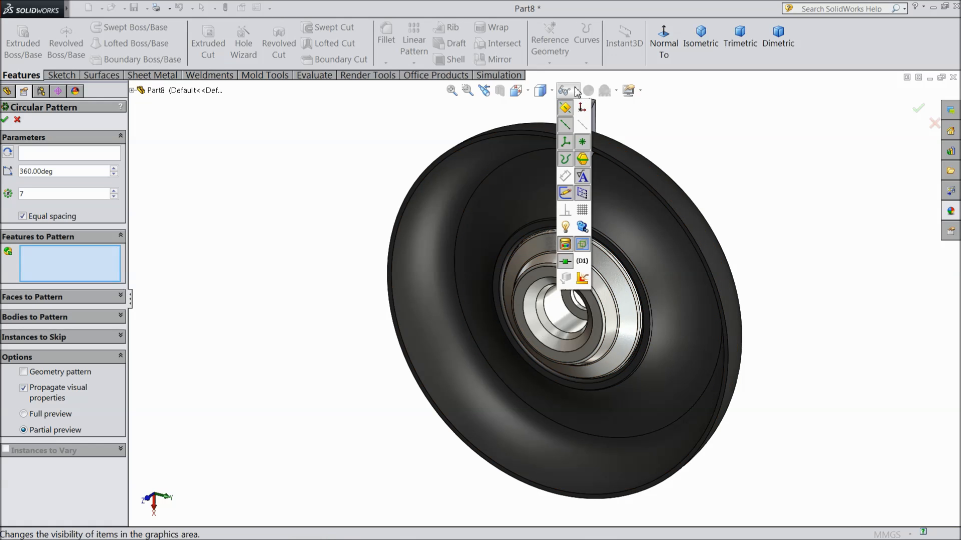
left_click(583, 128)
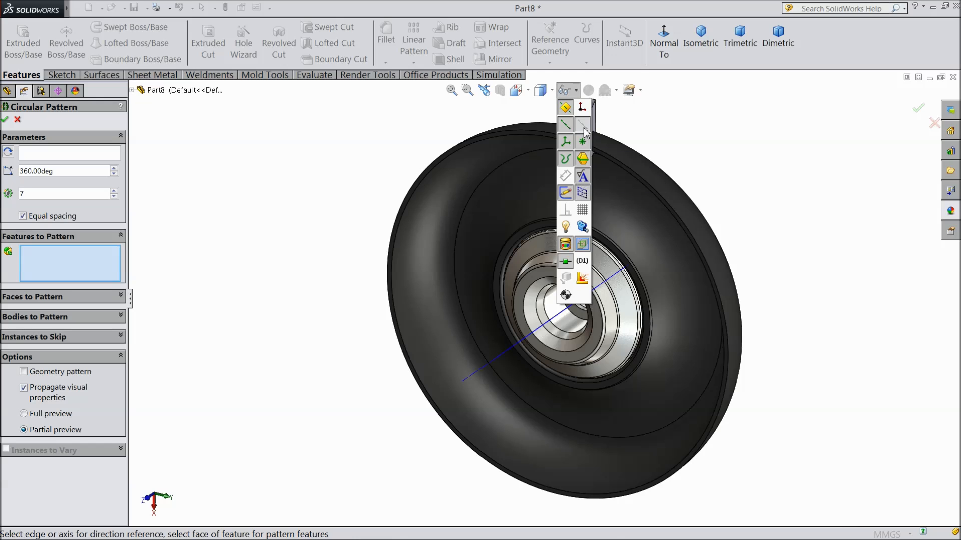
left_click(480, 370)
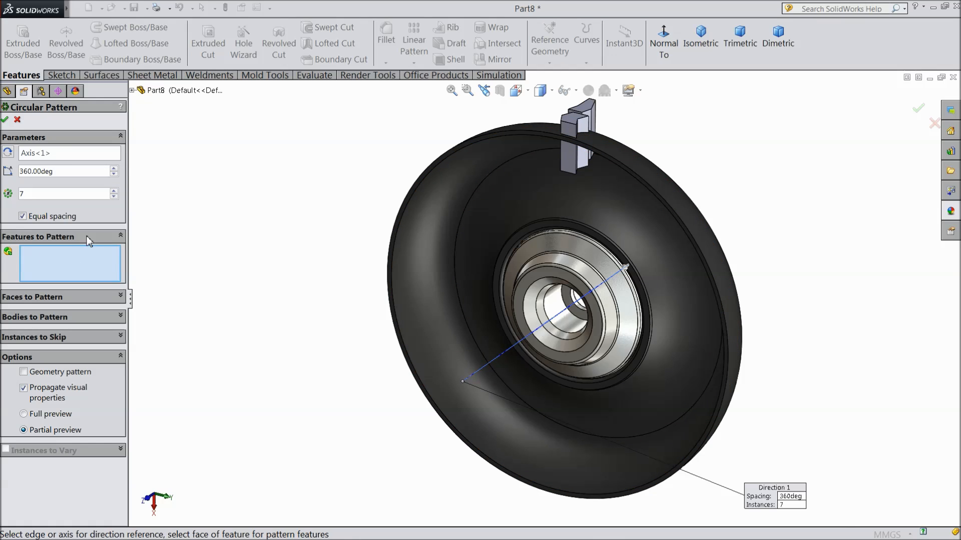
left_click(132, 90)
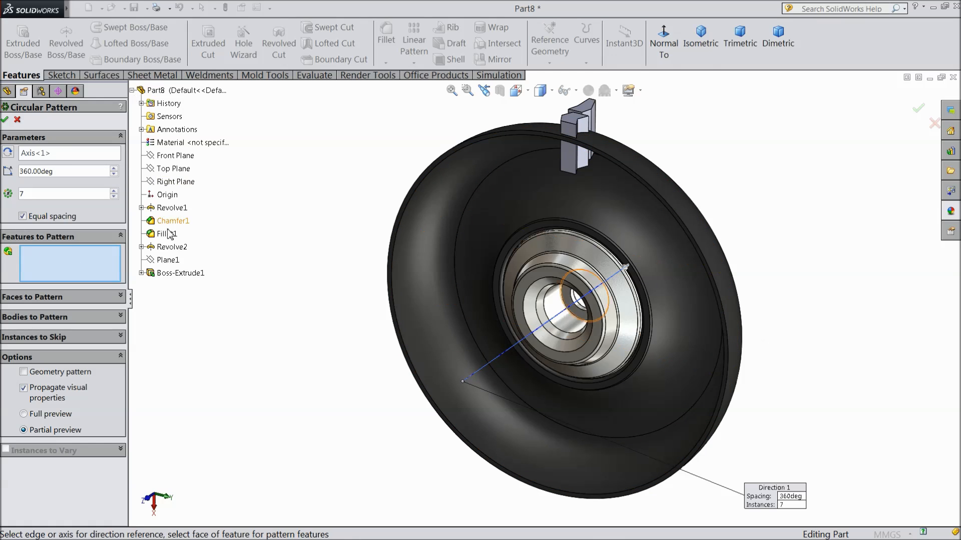
left_click(180, 272)
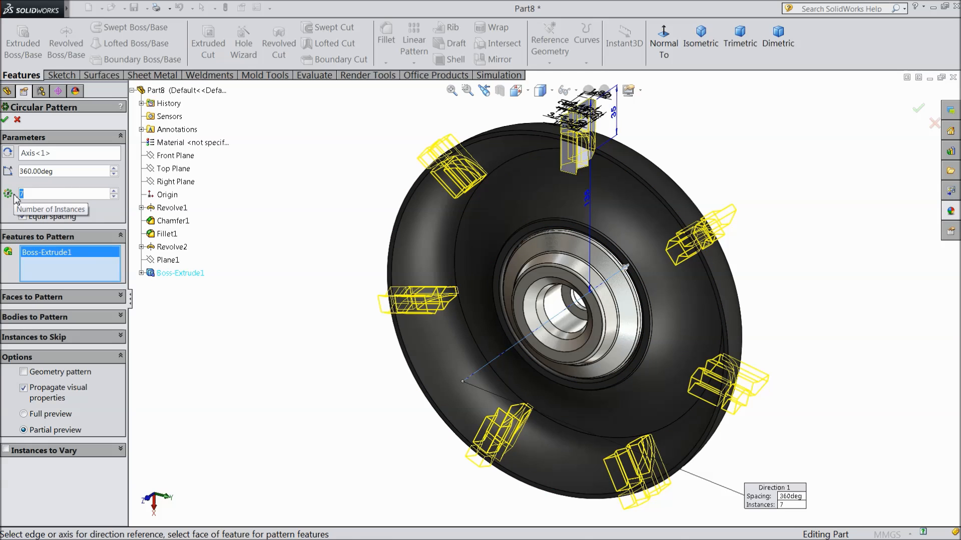
type("53")
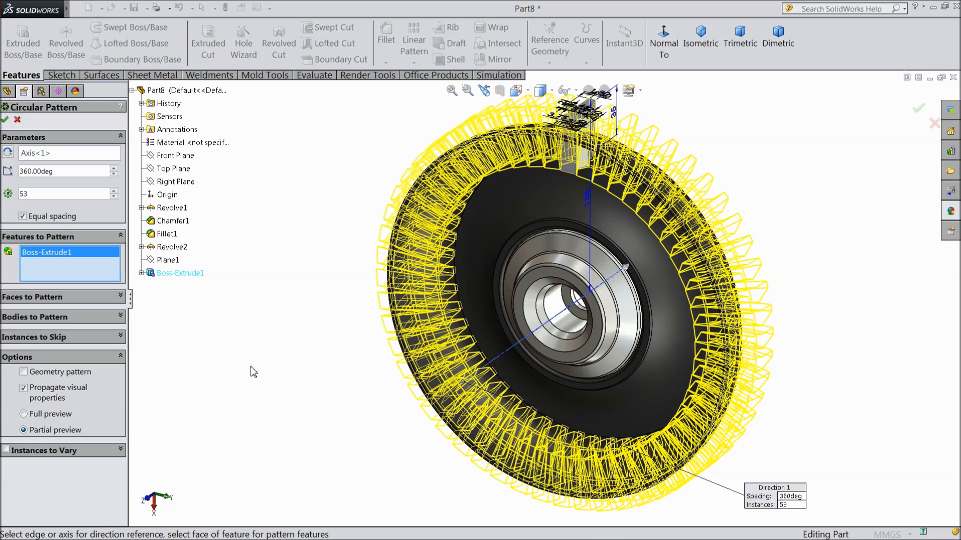
middle_click_drag(253, 369, 258, 344)
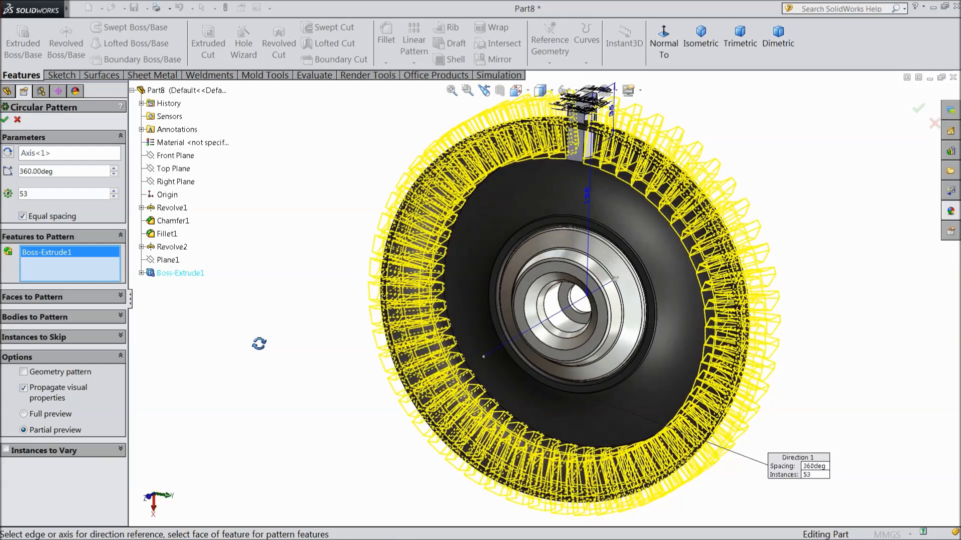
left_click(18, 121)
Step: Chamfer the outer face of the tapered tread block using Distance distance with 1 mm and 15.5 mm
middle_click_drag(258, 204, 491, 235)
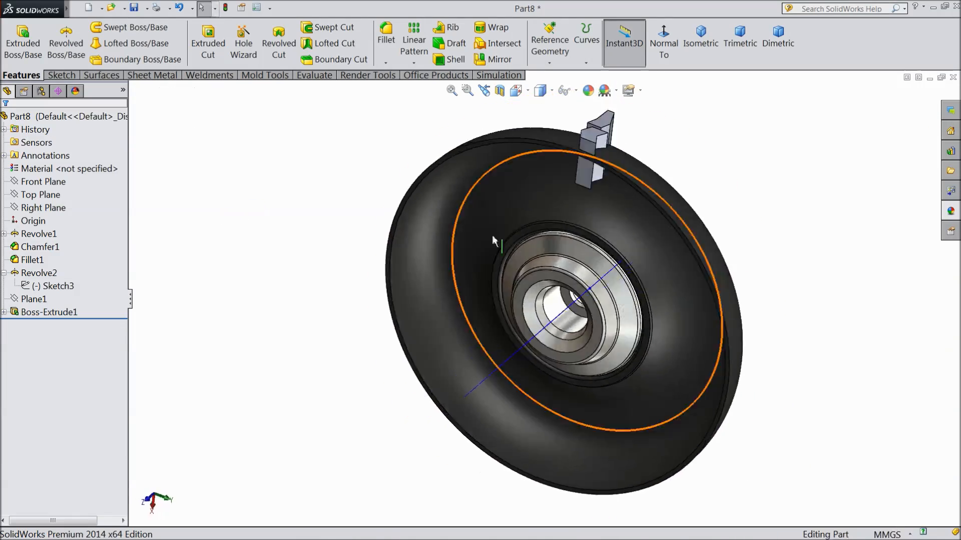
scroll(622, 120, "down", 4)
middle_click_drag(605, 160, 604, 234)
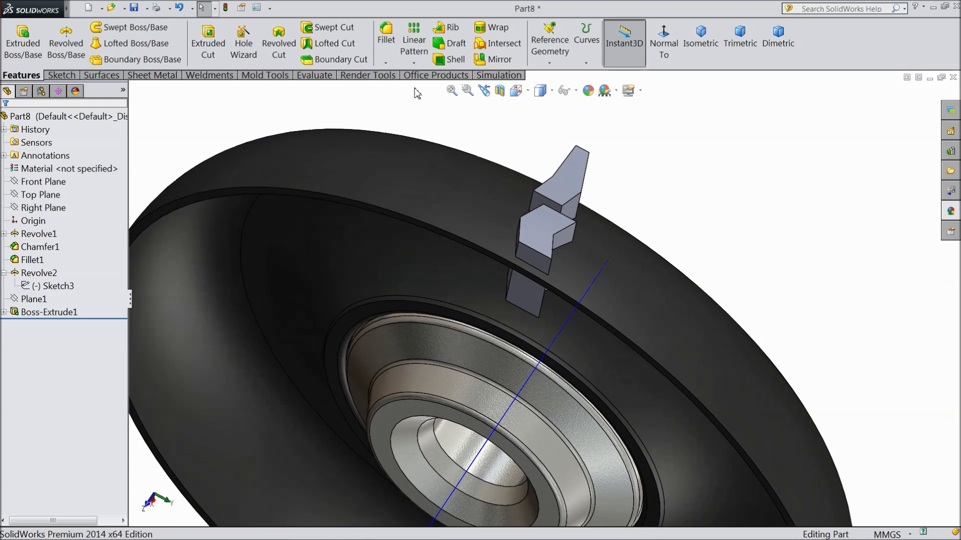
left_click(386, 63)
left_click(404, 90)
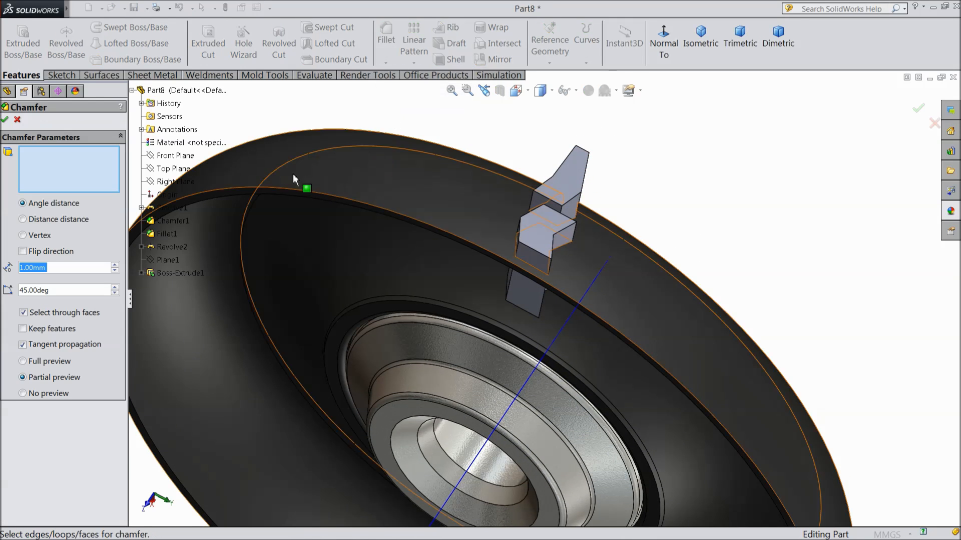
left_click(46, 219)
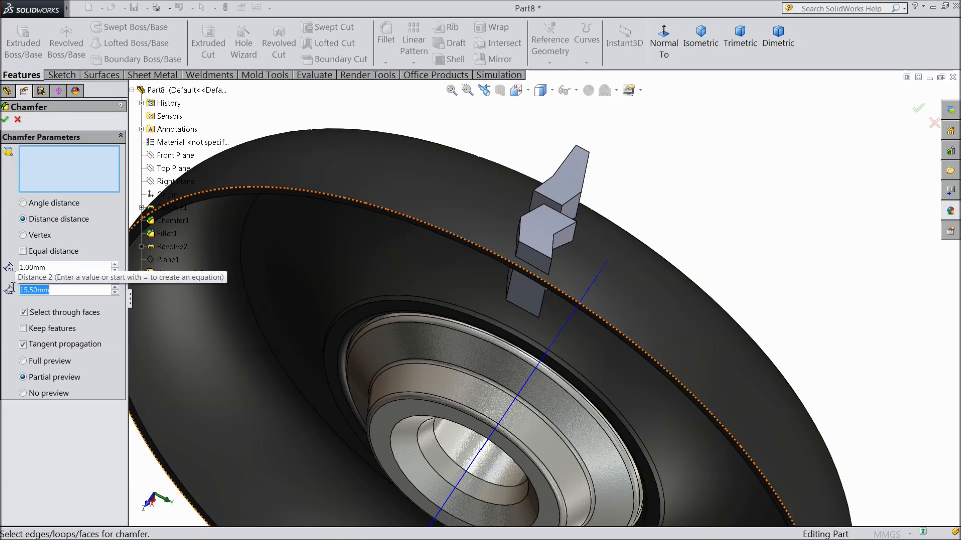
left_click(573, 192)
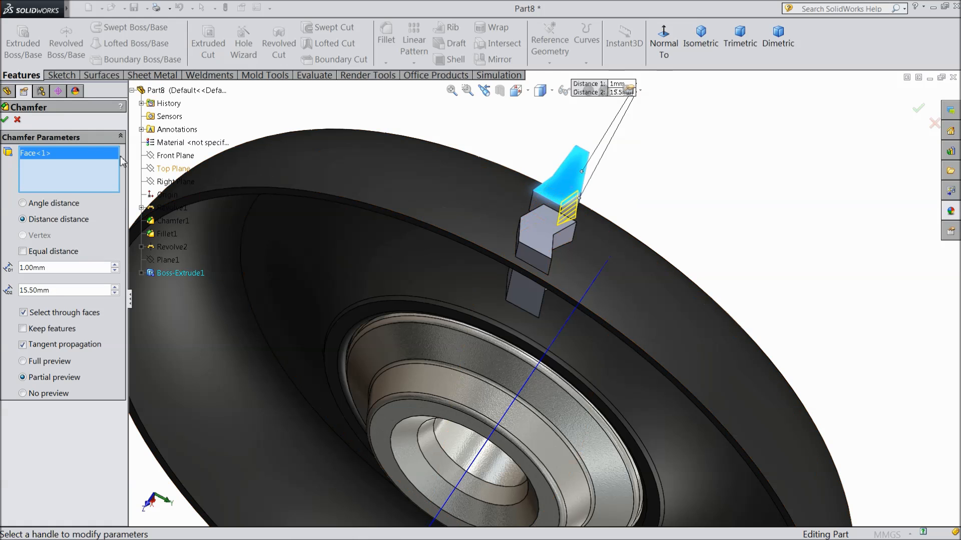
left_click(6, 122)
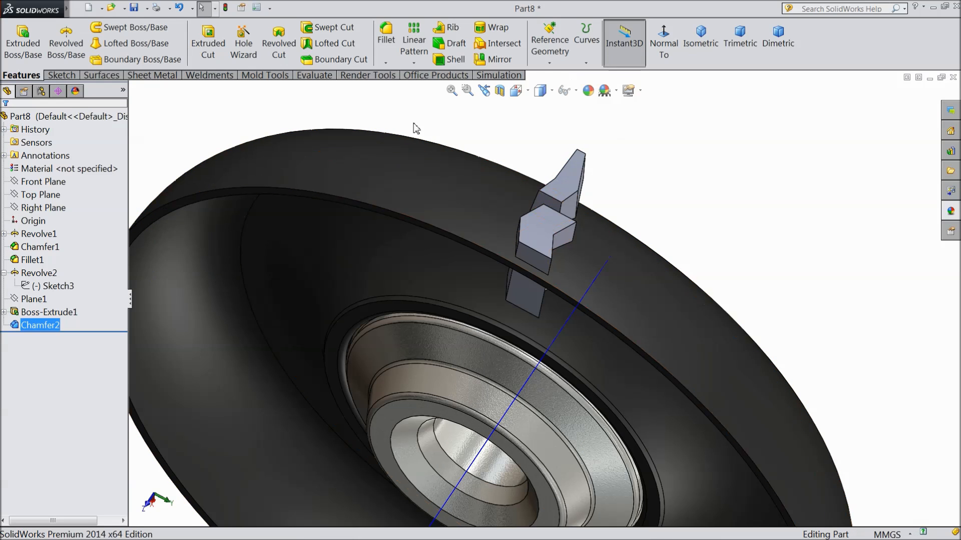
Step: Chamfer the outer face of the V-shaped tread block using Distance distance with 1 mm and 20 mm
left_click(385, 63)
left_click(418, 92)
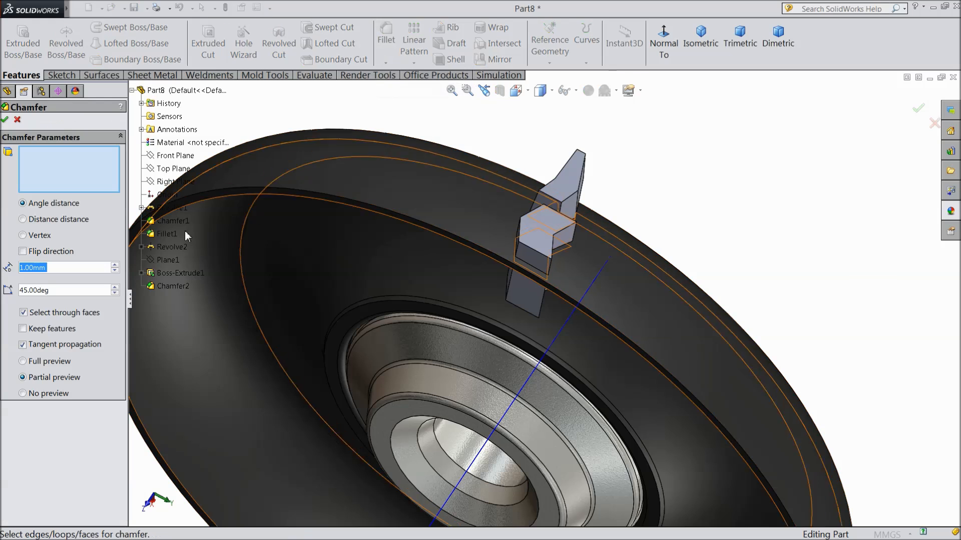
left_click(29, 223)
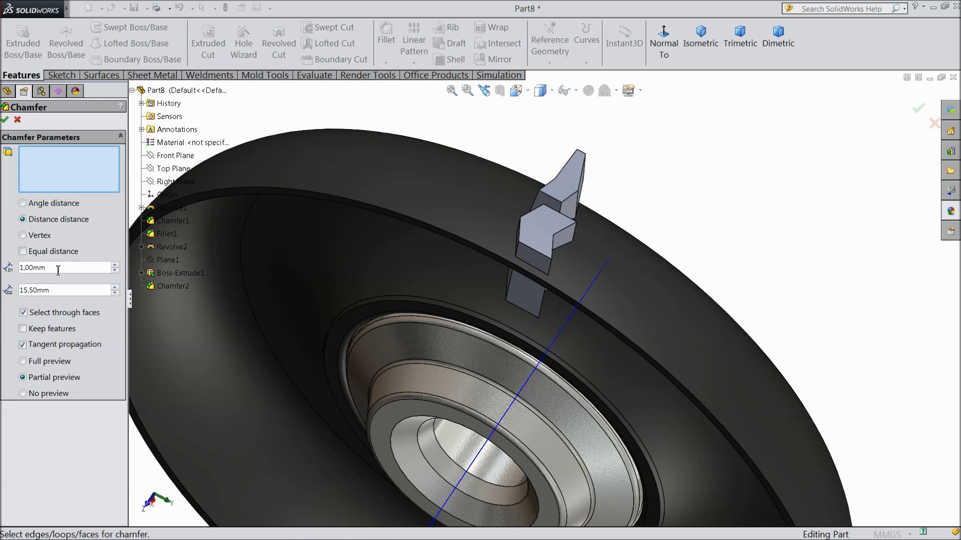
type("20")
left_click(543, 243)
scroll(571, 252, "down", 3)
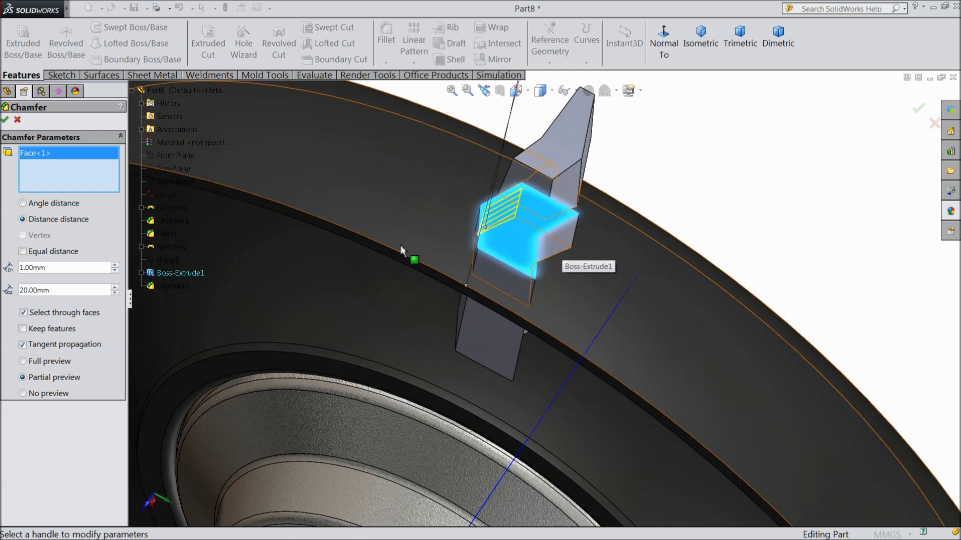
left_click(6, 120)
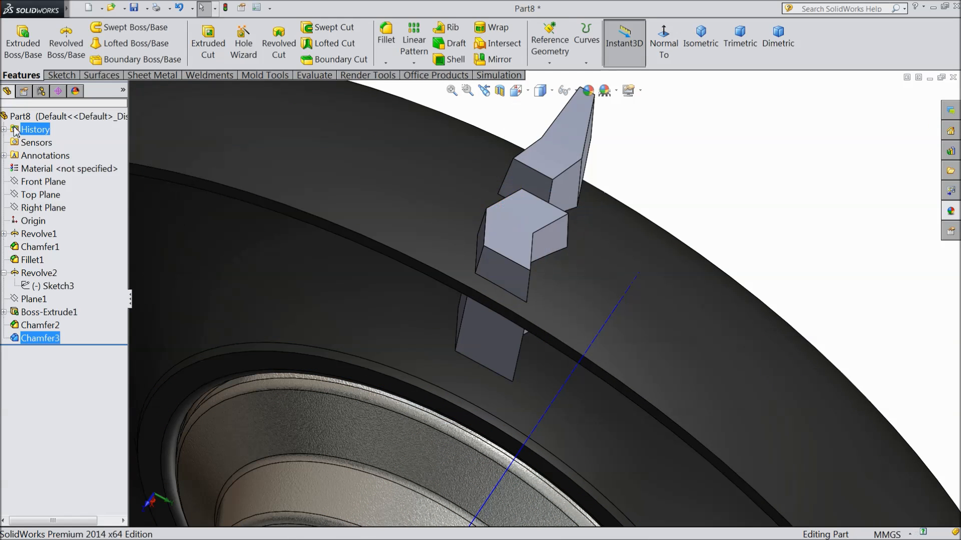
Step: Set up a circular pattern of the V-shaped block's chamfer around the wheel's temporary axis with 53 equally spaced instances over 360 degrees
scroll(520, 234, "up", 3)
scroll(525, 230, "up", 3)
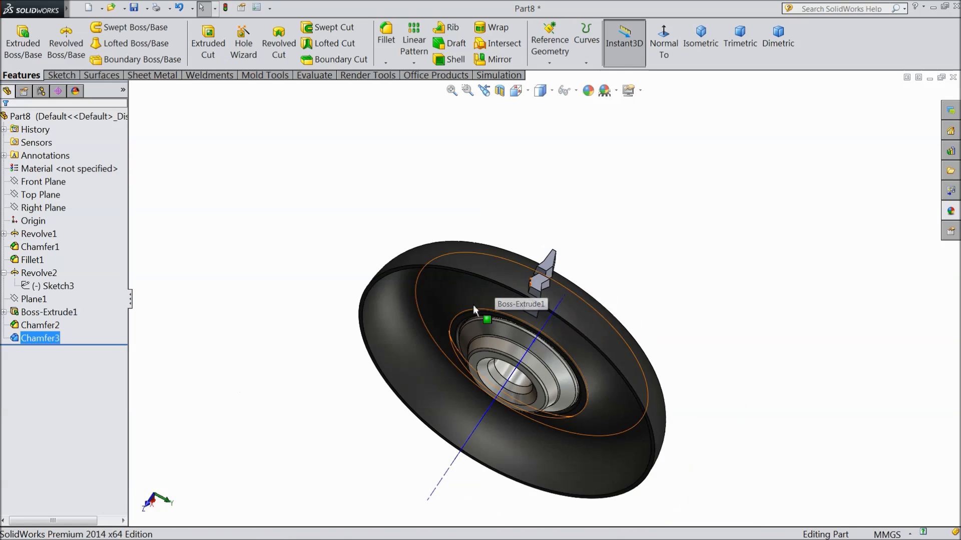
middle_click_drag(555, 308, 500, 351)
left_click_drag(501, 352, 483, 334)
scroll(549, 418, "down", 2)
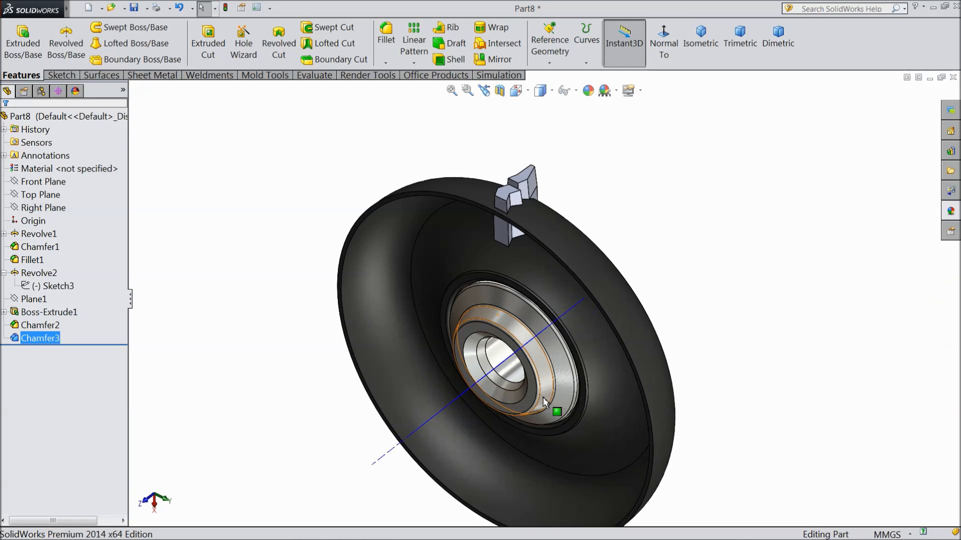
left_click(412, 63)
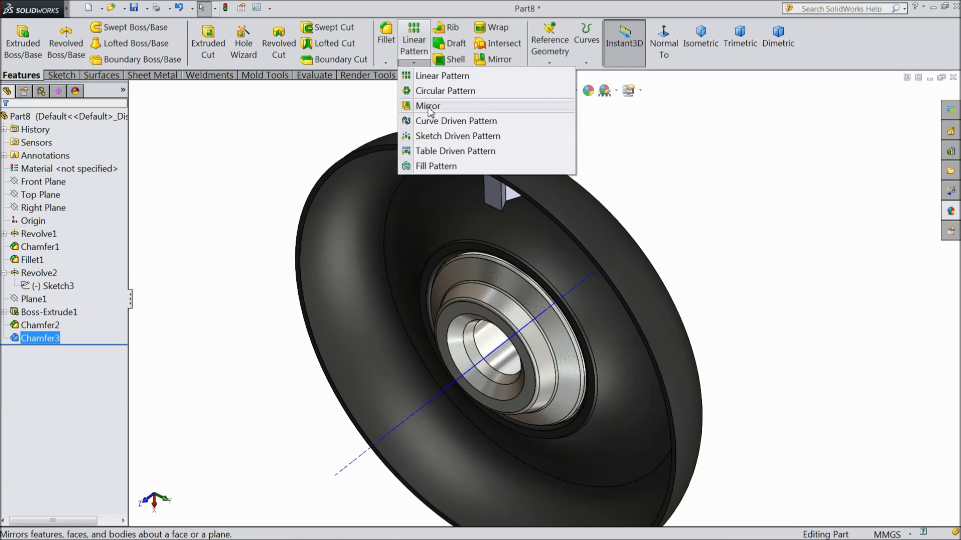
left_click(430, 91)
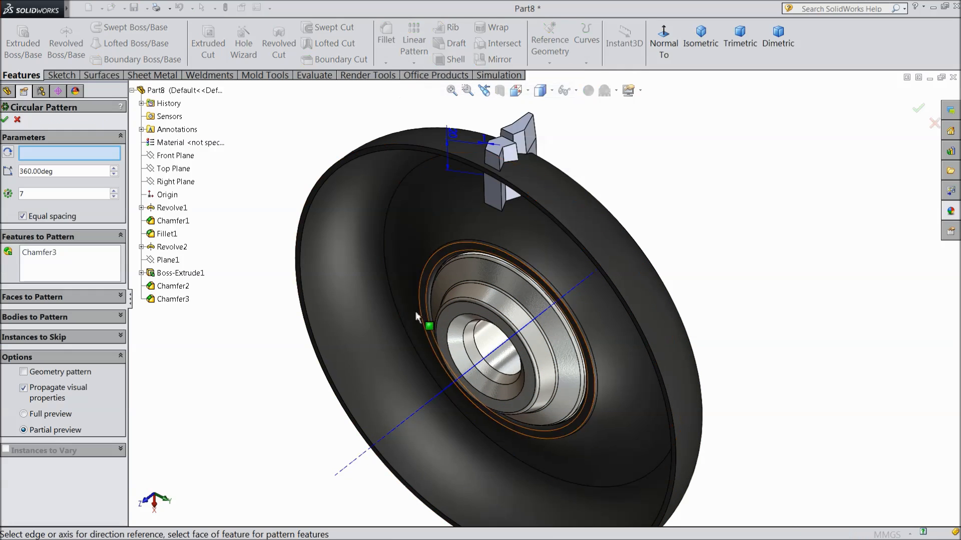
left_click(409, 418)
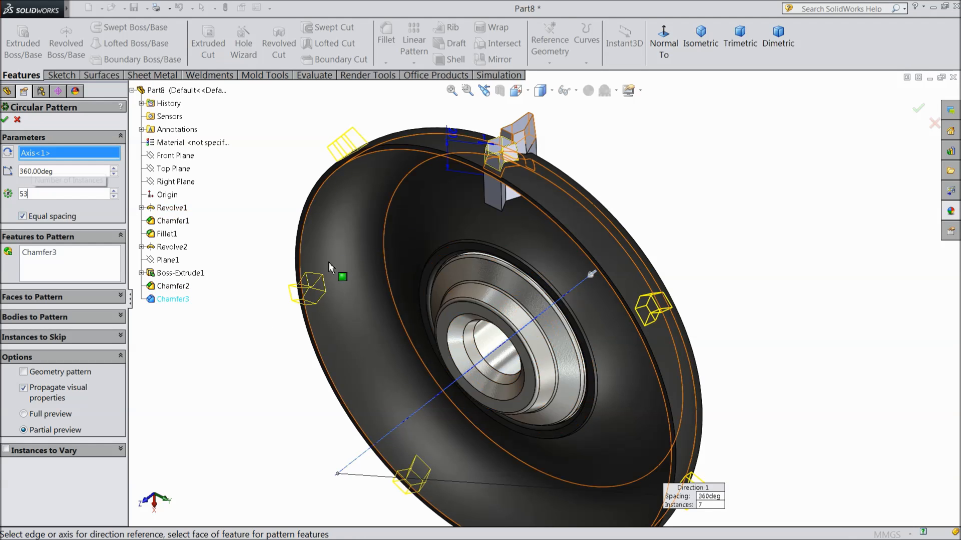
type("53")
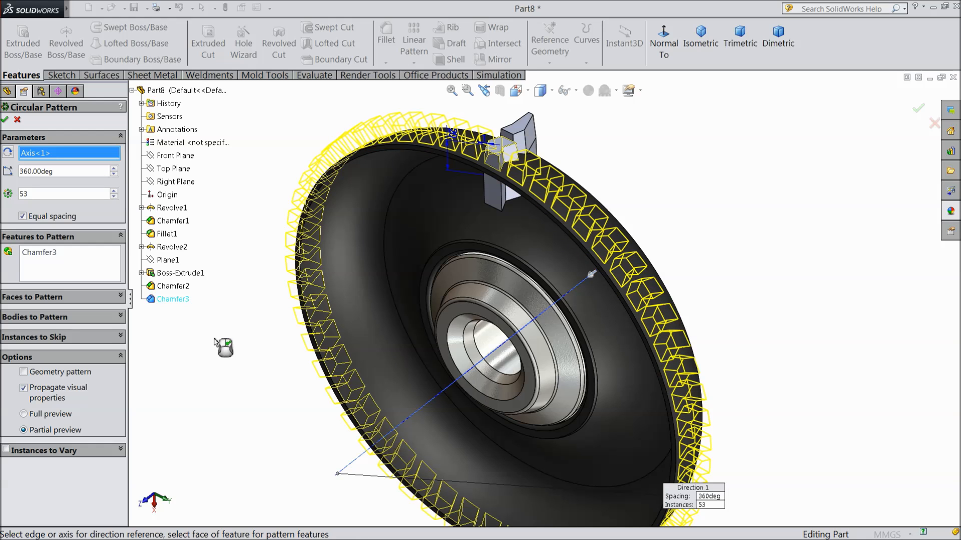
Step: Add the tapered block's chamfer and the tread block extrusion to the patterned features and create the circular pattern
left_click(166, 289)
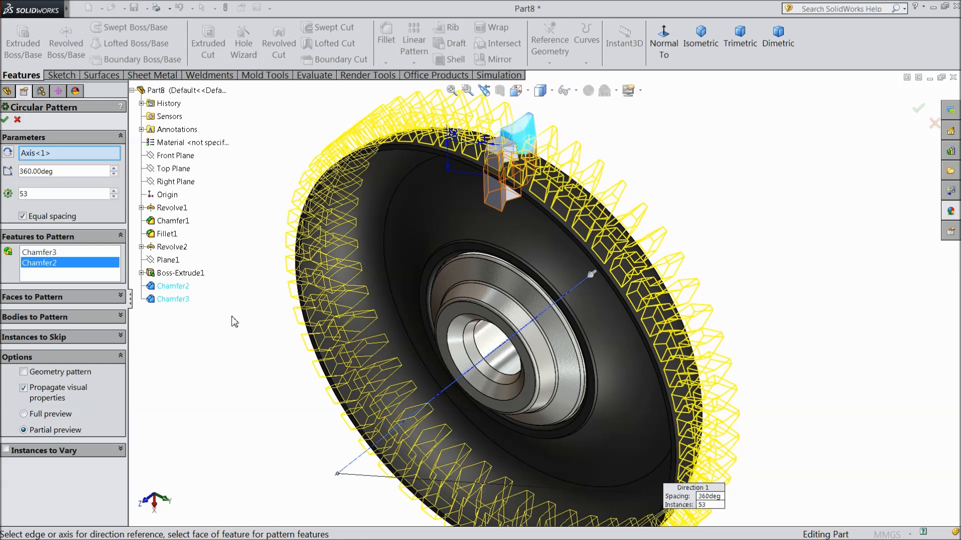
middle_click_drag(235, 345, 305, 348)
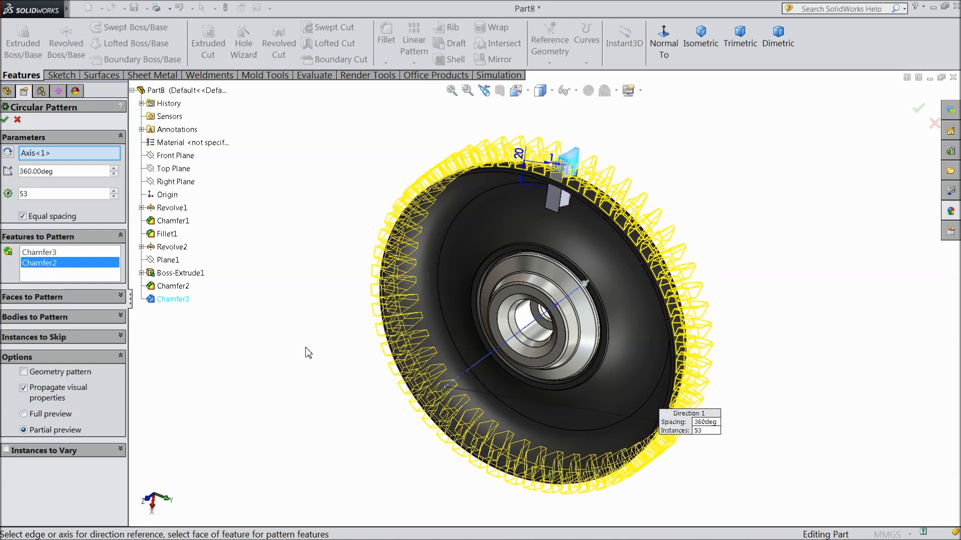
left_click(185, 274)
mouse_move(273, 351)
middle_mouse_down()
mouse_move(287, 342)
mouse_move(278, 354)
middle_mouse_up()
scroll(620, 328, "down", 1)
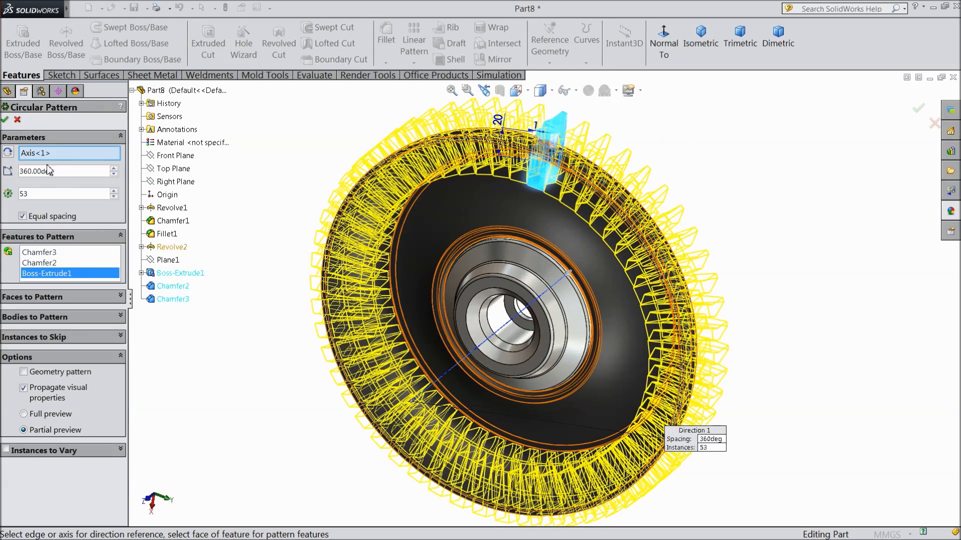
left_click(5, 120)
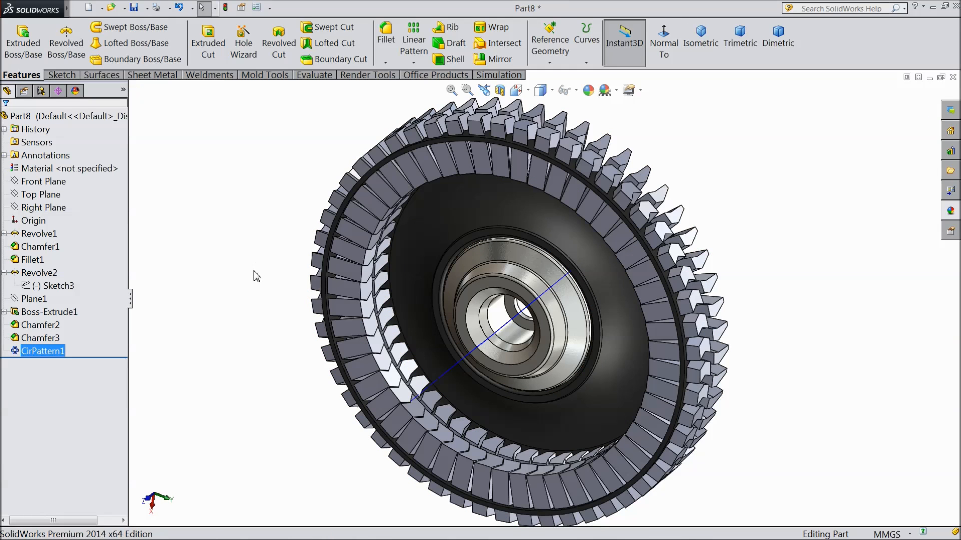
Step: Examine the patterned tread blocks around the tyre from several sides
middle_click_drag(278, 246, 525, 220)
scroll(516, 286, "down", 3)
scroll(530, 230, "up", 2)
middle_click_drag(530, 275, 523, 208)
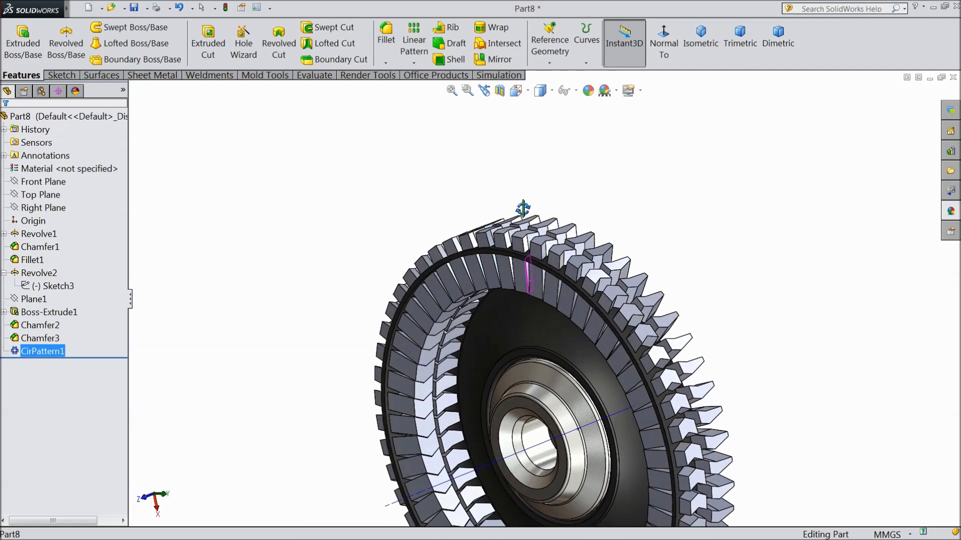
scroll(544, 282, "up", 3)
middle_click_drag(545, 282, 563, 300)
scroll(618, 409, "down", 3)
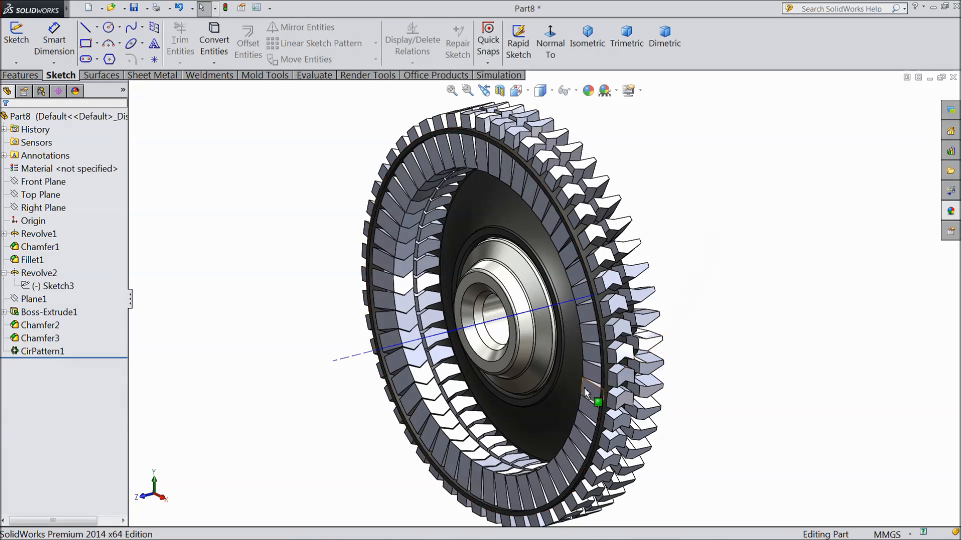
middle_click_drag(584, 393, 598, 231)
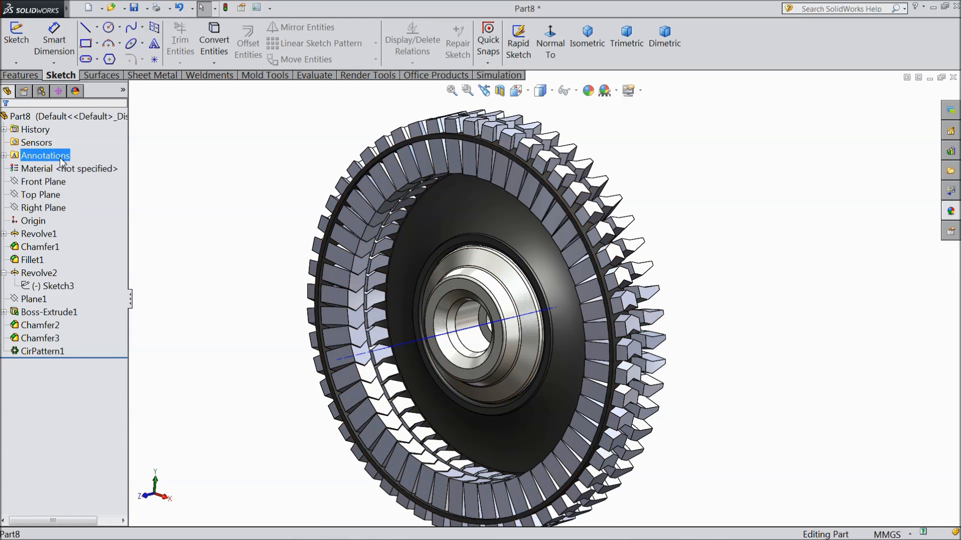
Step: Start a new sketch on the Right Plane and view it normal to the plane
left_click(44, 208)
left_click(56, 194)
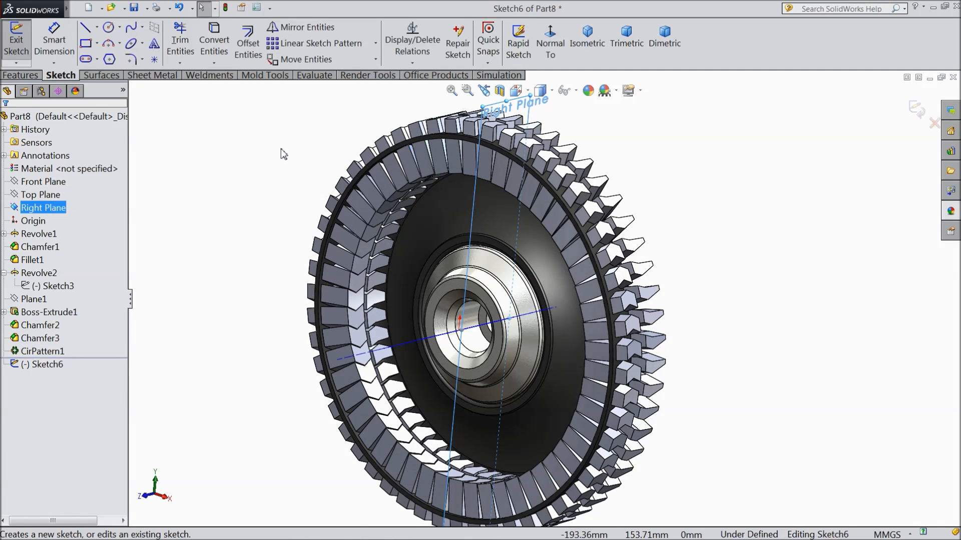
left_click(555, 47)
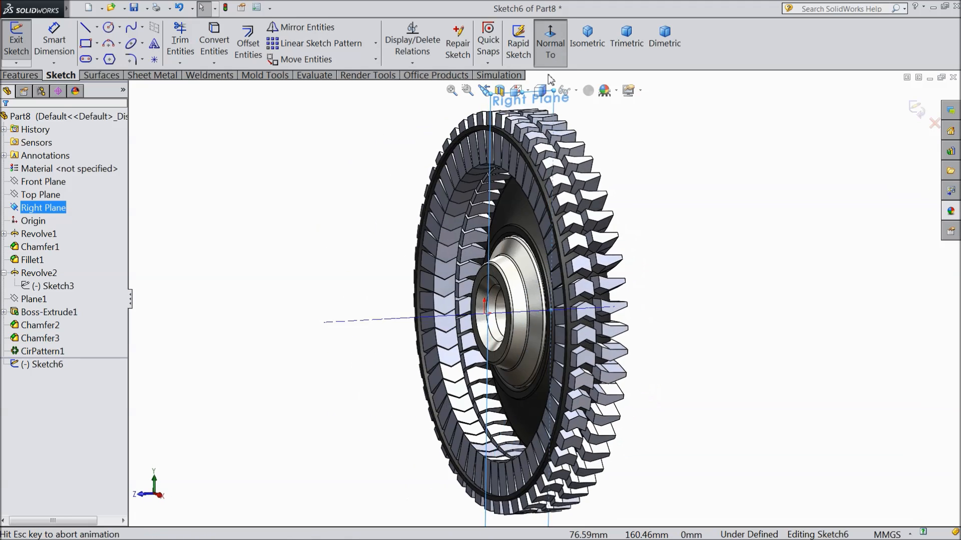
scroll(542, 474, "down", 3)
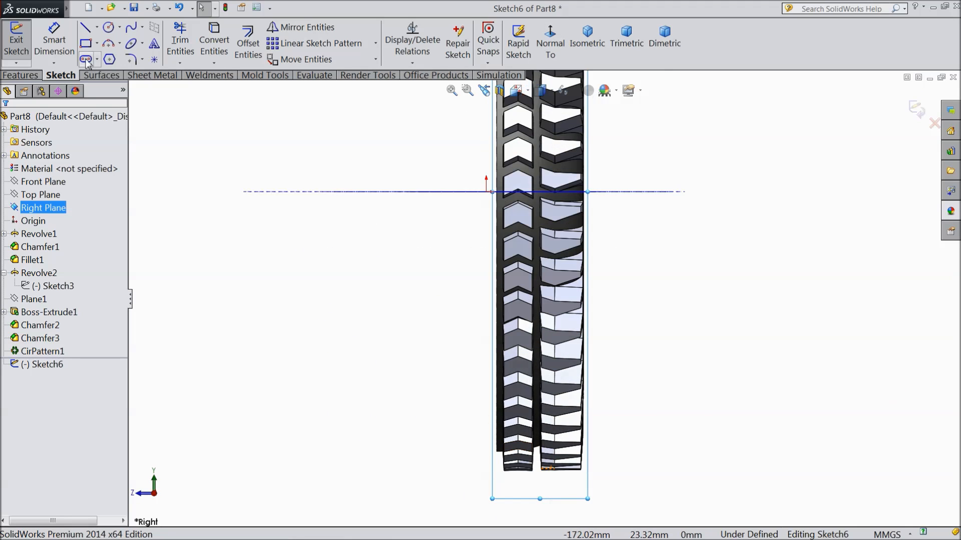
Step: Sketch a centerline about 110 mm long across the lower part of the tyre and make it horizontal
left_click(99, 31)
left_click(115, 54)
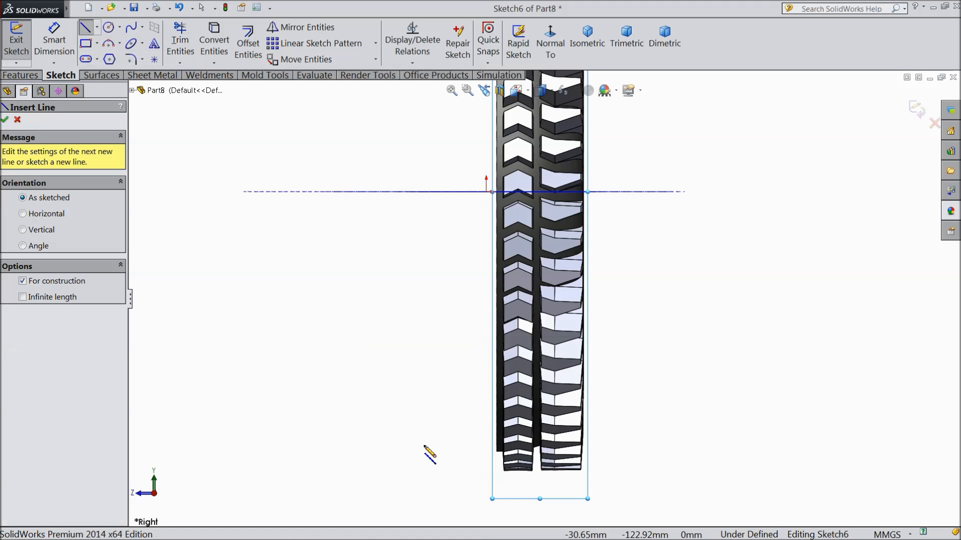
scroll(463, 457, "down", 1)
left_click(429, 439)
left_click(703, 429)
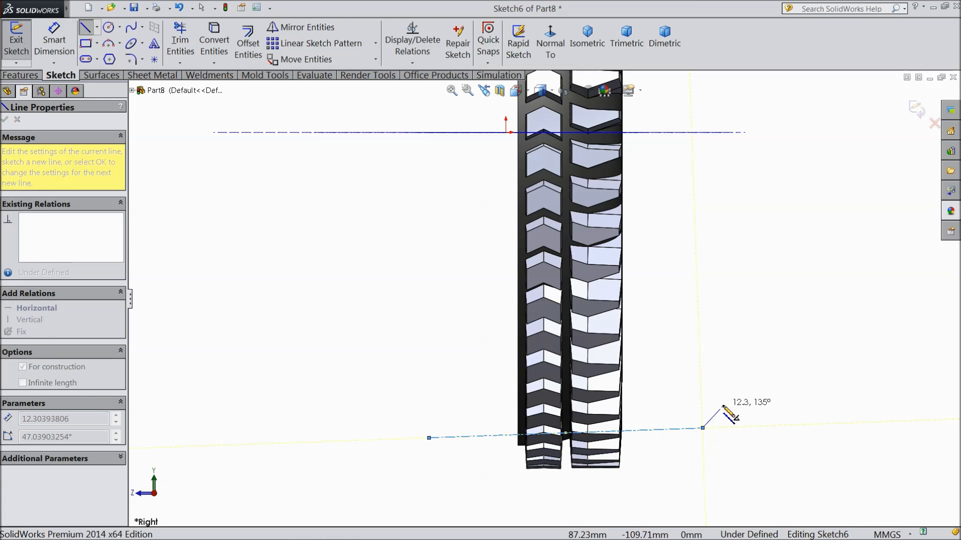
right_click(723, 406)
left_click(752, 99)
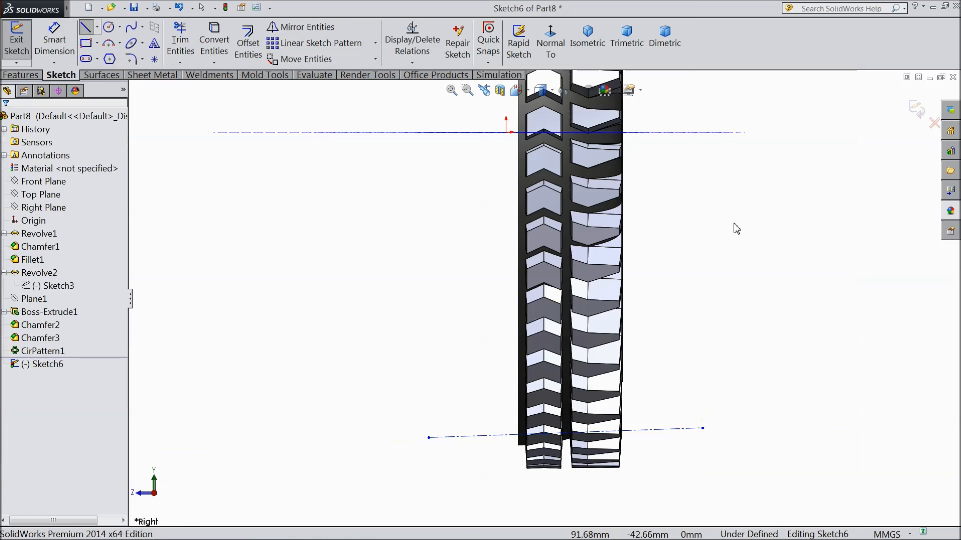
left_click(673, 436)
left_click(704, 395)
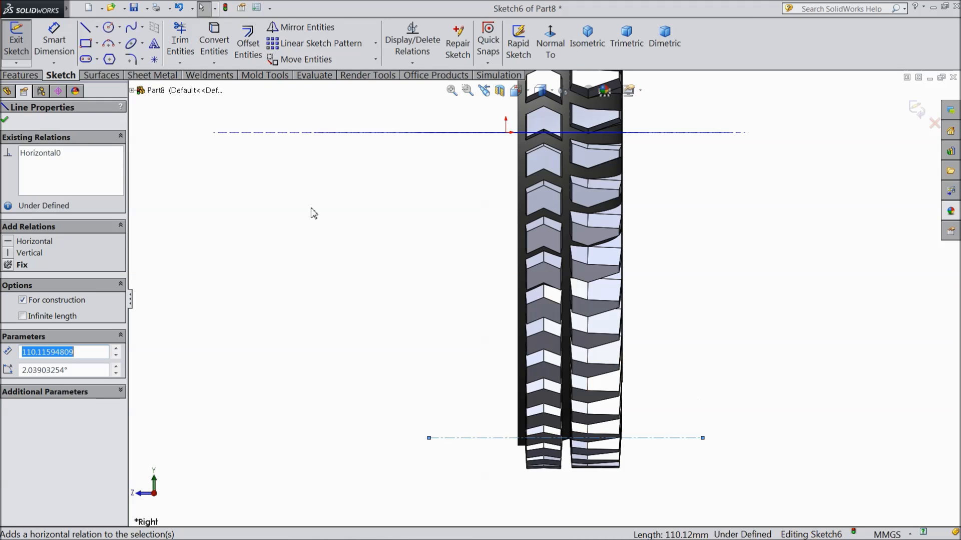
Step: Dimension the distance between the wheel axis and the horizontal centerline as 130 mm
left_click(55, 47)
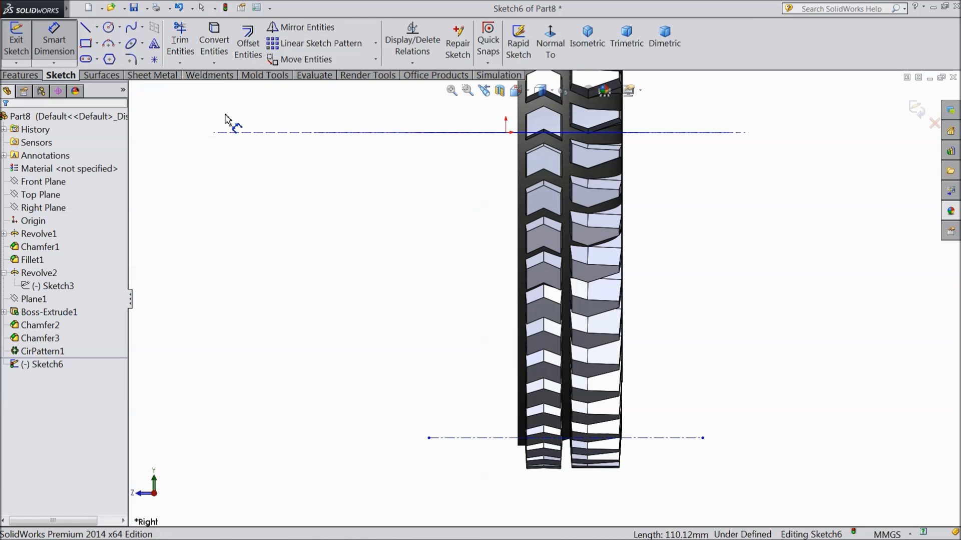
left_click(371, 133)
left_click(456, 437)
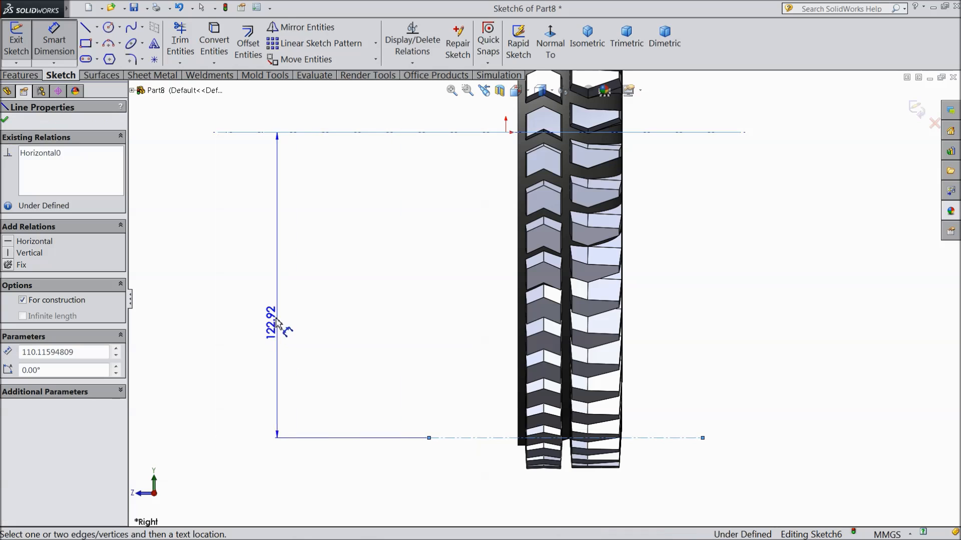
left_click(275, 318)
type("130")
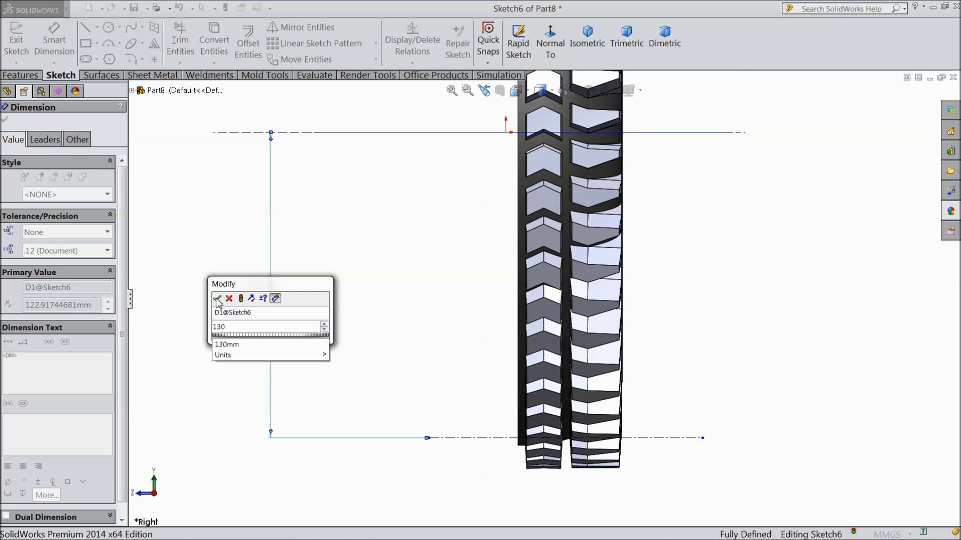
left_click(217, 299)
scroll(595, 455, "down", 5)
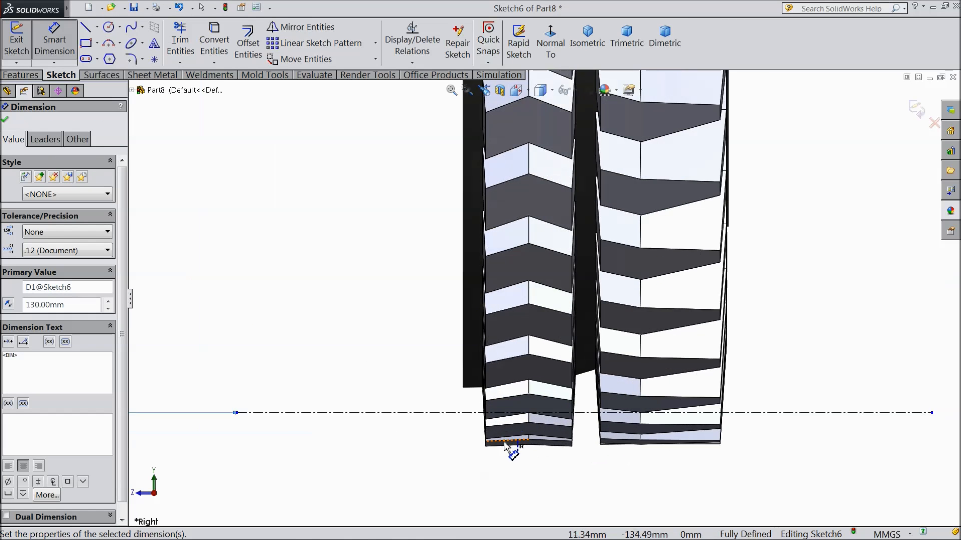
left_click(7, 122)
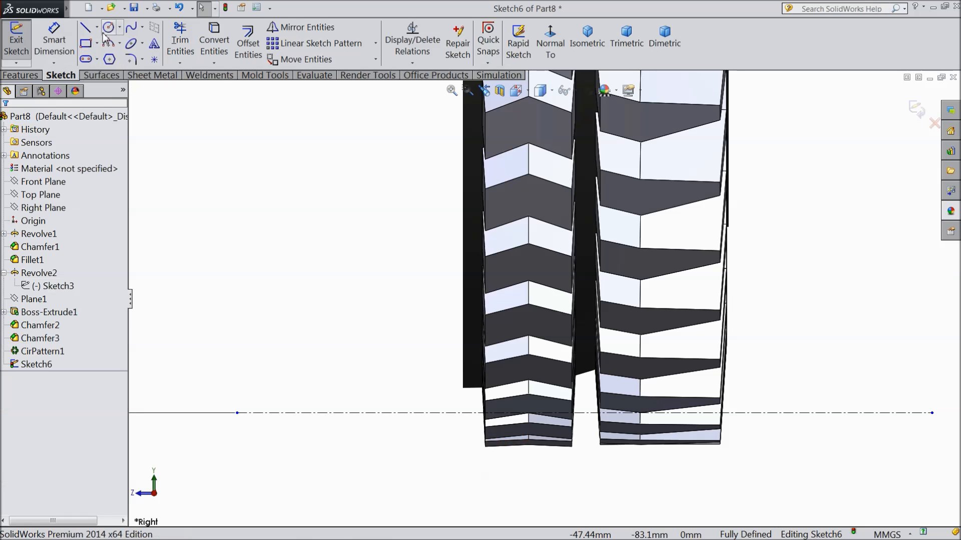
Step: Sketch a vertical centerline from the lower outer corner of the tyre body down to the horizontal centerline
left_click(97, 27)
left_click(107, 56)
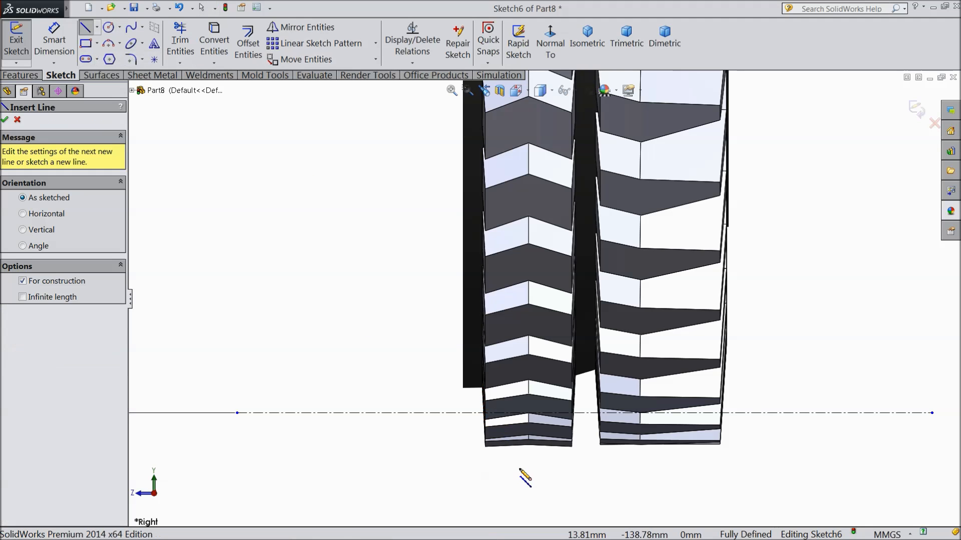
scroll(521, 475, "down", 4)
left_click(419, 264)
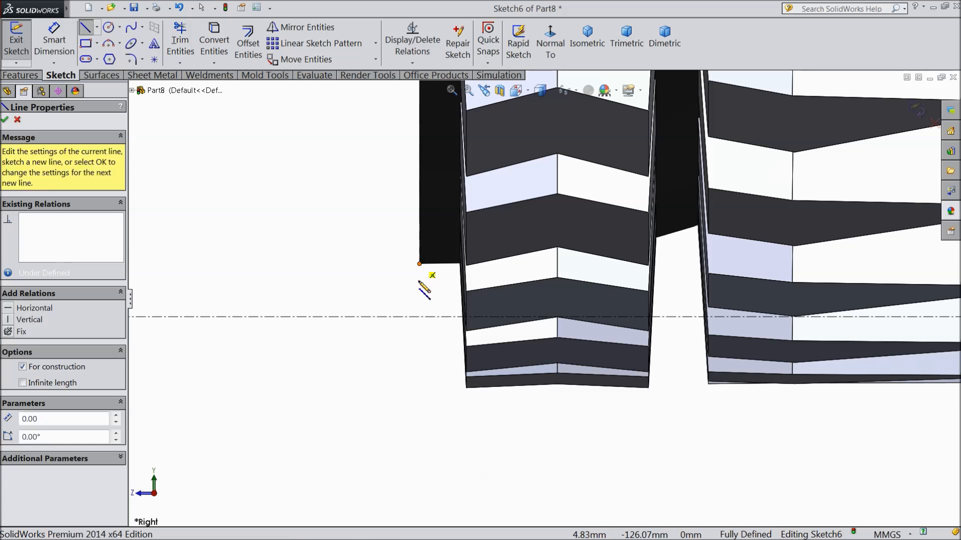
left_click(419, 317)
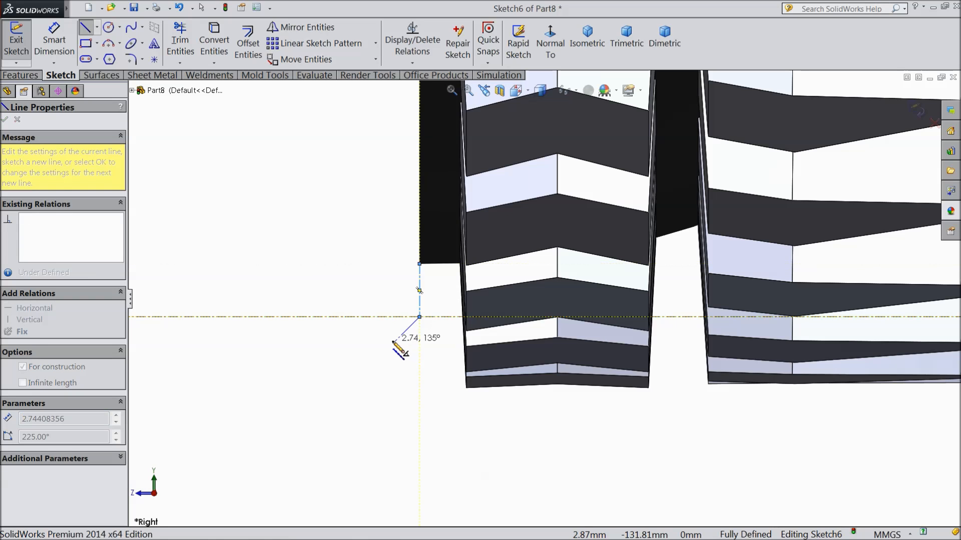
right_click(392, 354)
left_click(421, 96)
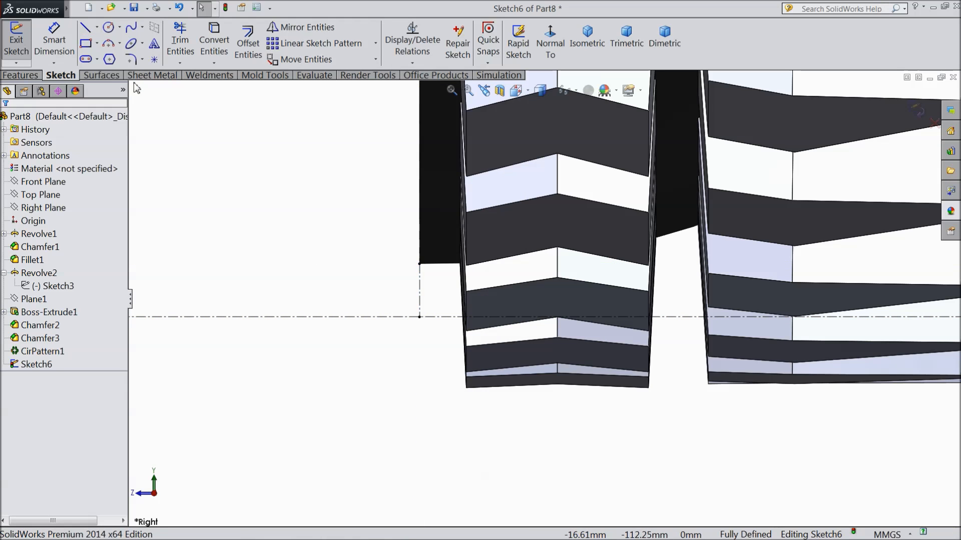
Step: Sketch a 3-point arc from the vertical centerline's lower end up across the tapered tread blocks, reshaping it to about 58.6 mm radius
left_click(109, 45)
left_click(419, 317)
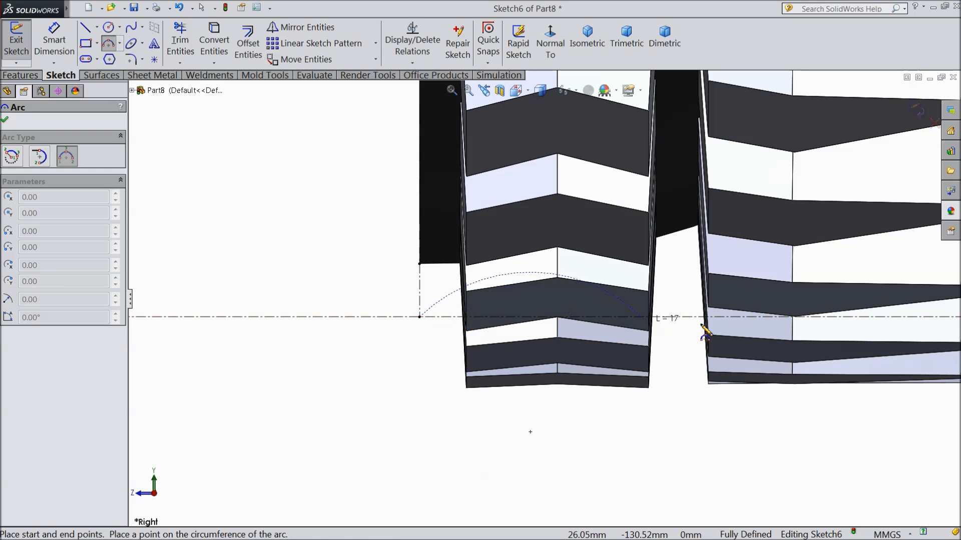
scroll(793, 287, "up", 2)
left_click(746, 218)
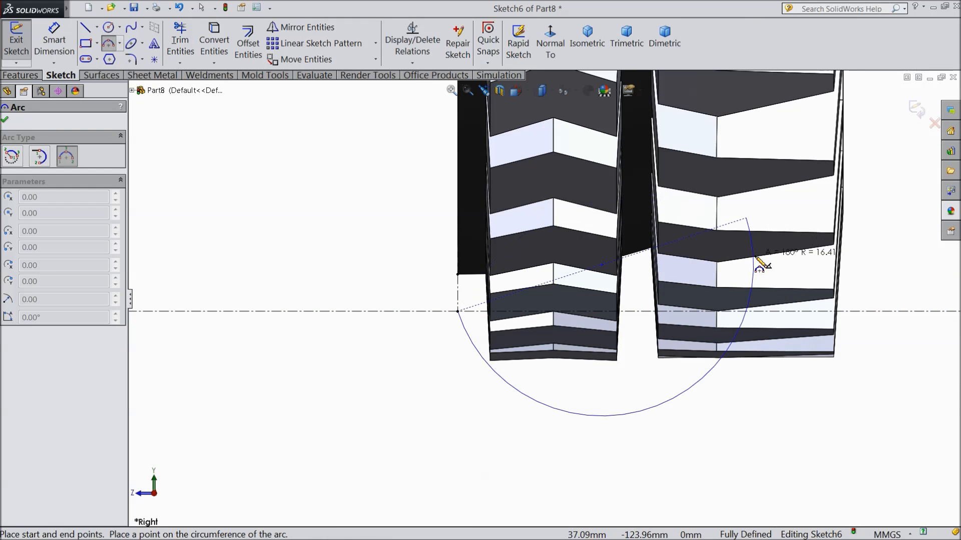
left_click(683, 270)
scroll(760, 245, "down", 2)
left_click(5, 122)
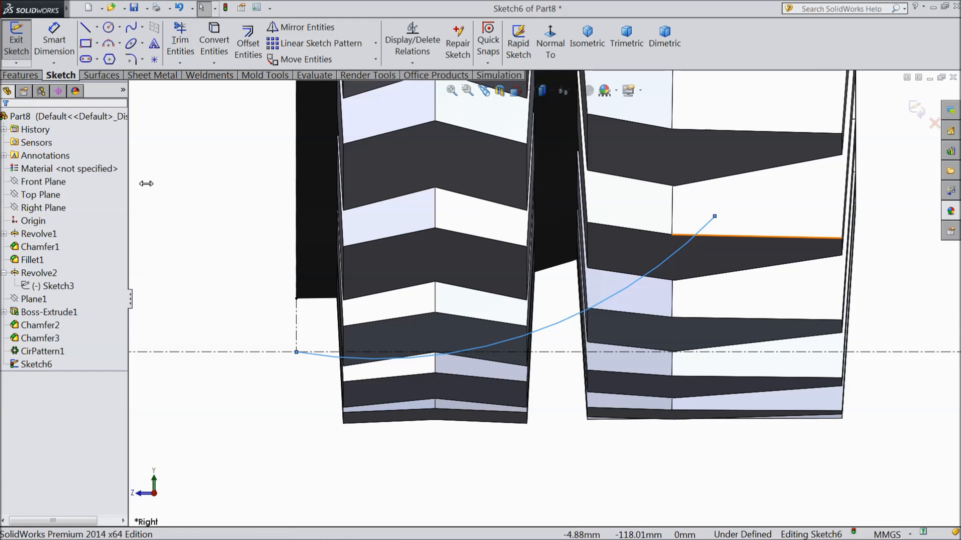
left_click_drag(520, 340, 521, 314)
Step: Dimension the height of the arc's free endpoint above the horizontal centerline as 7.35 mm
left_click(45, 47)
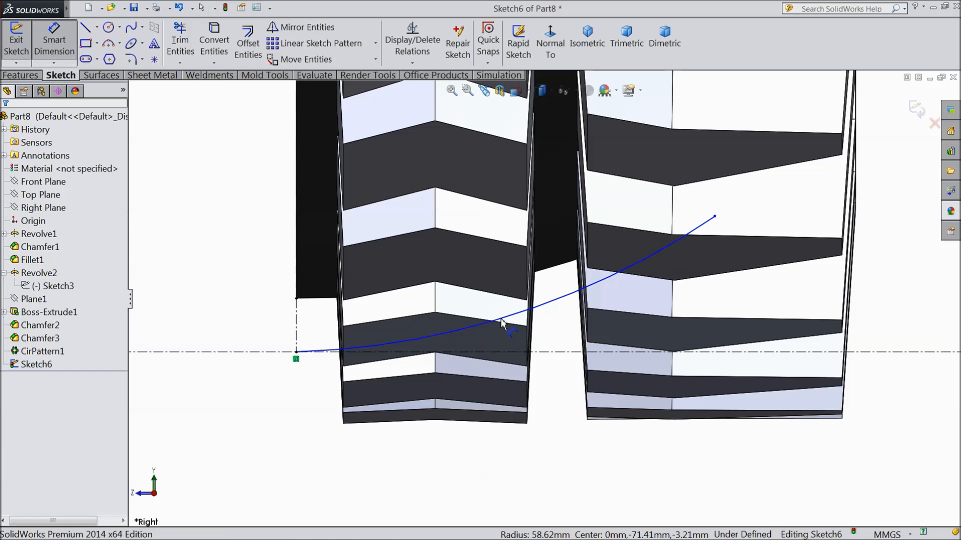
left_click(714, 217)
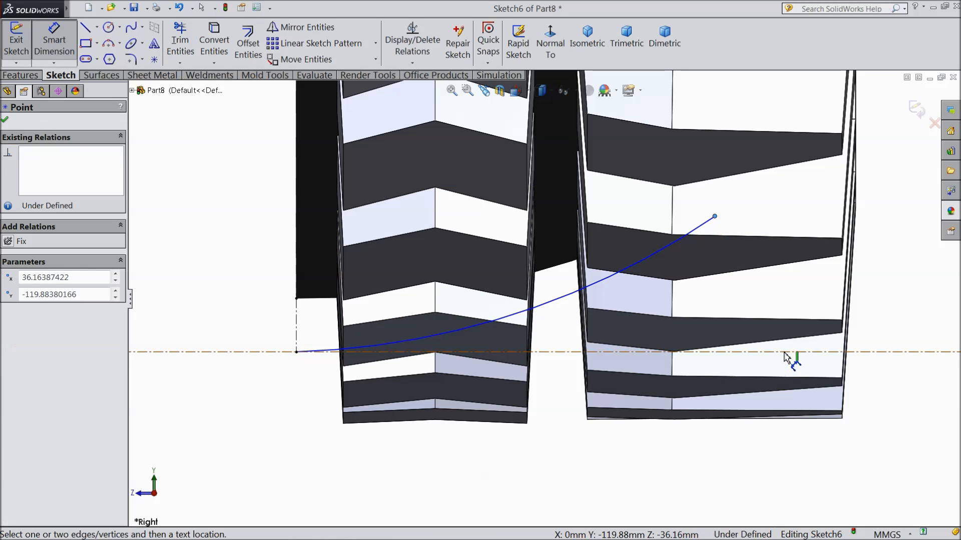
left_click(784, 352)
left_click(881, 298)
type("7.3")
left_click(828, 279)
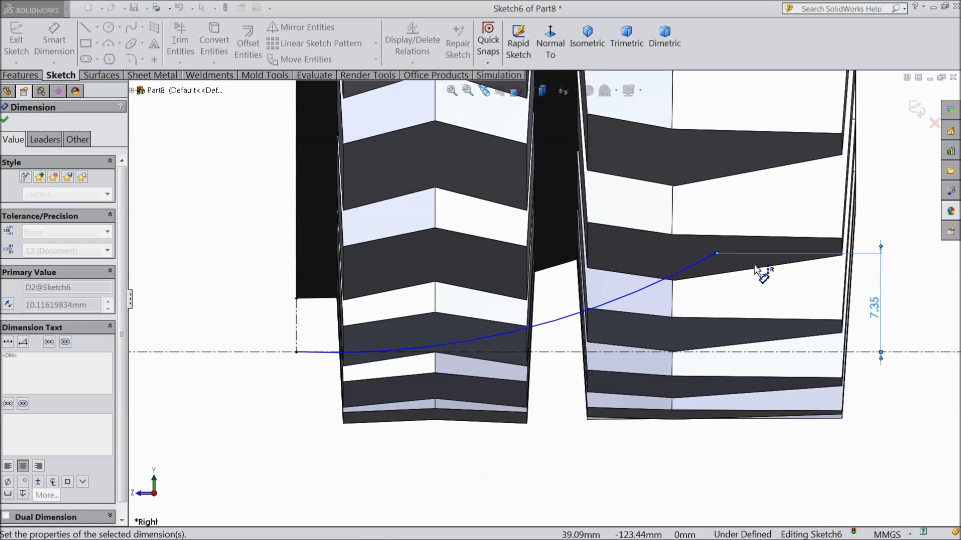
Step: Dimension the horizontal distance between the arc's two endpoints as 33.17 mm
left_click(714, 253)
left_click(296, 353)
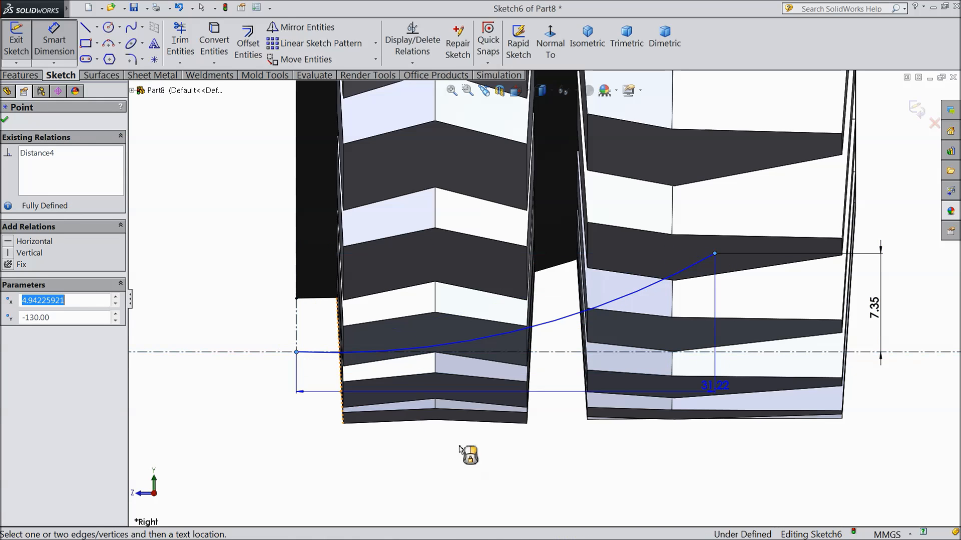
left_click(515, 466)
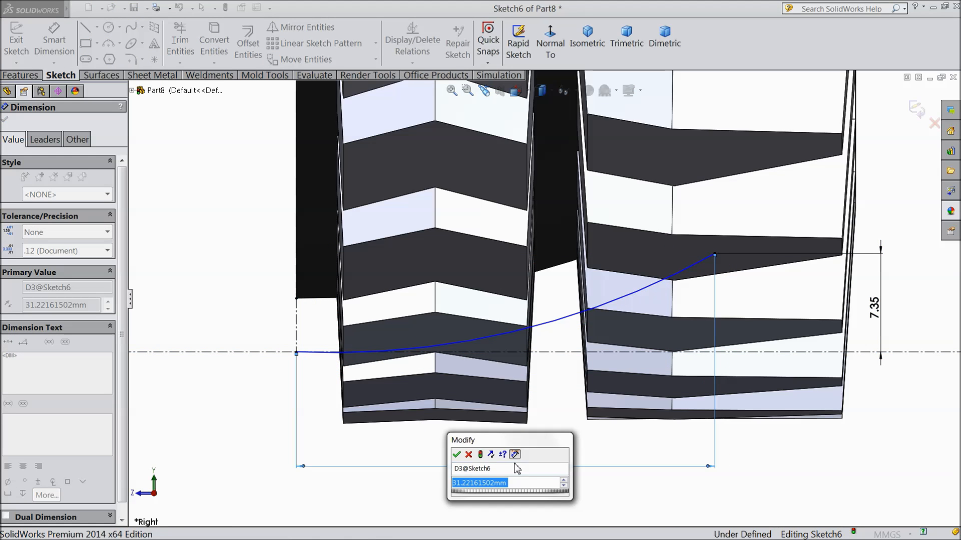
type("1")
key("BackSpace")
type("33.17")
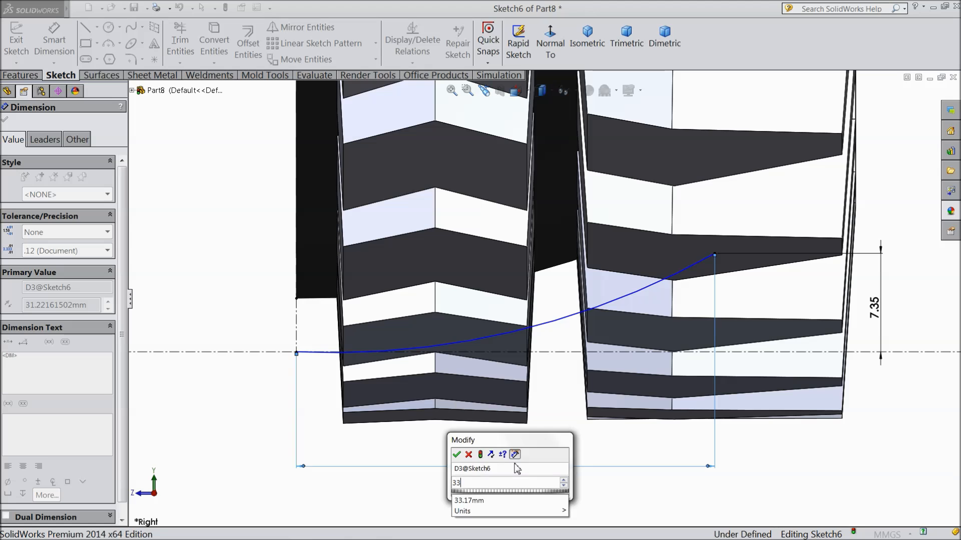
left_click(456, 454)
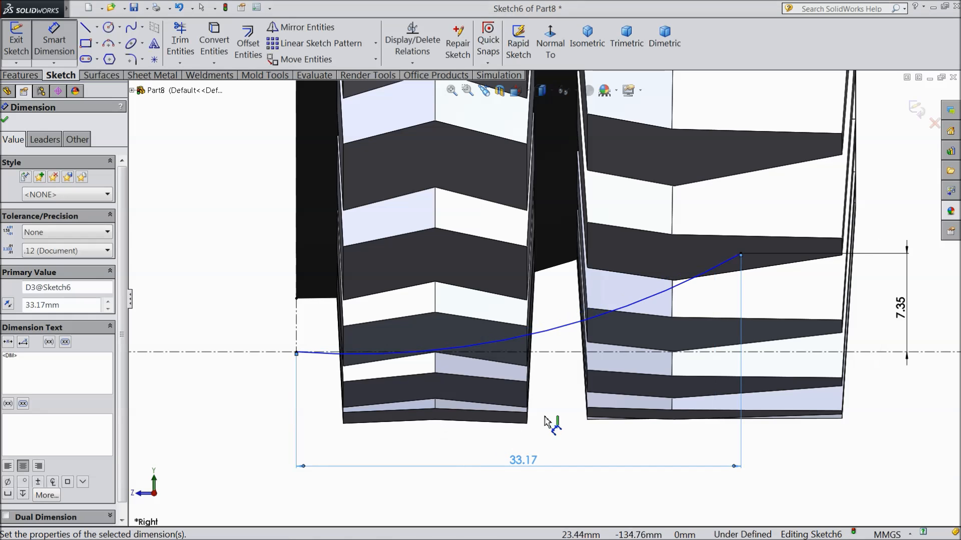
left_click(5, 122)
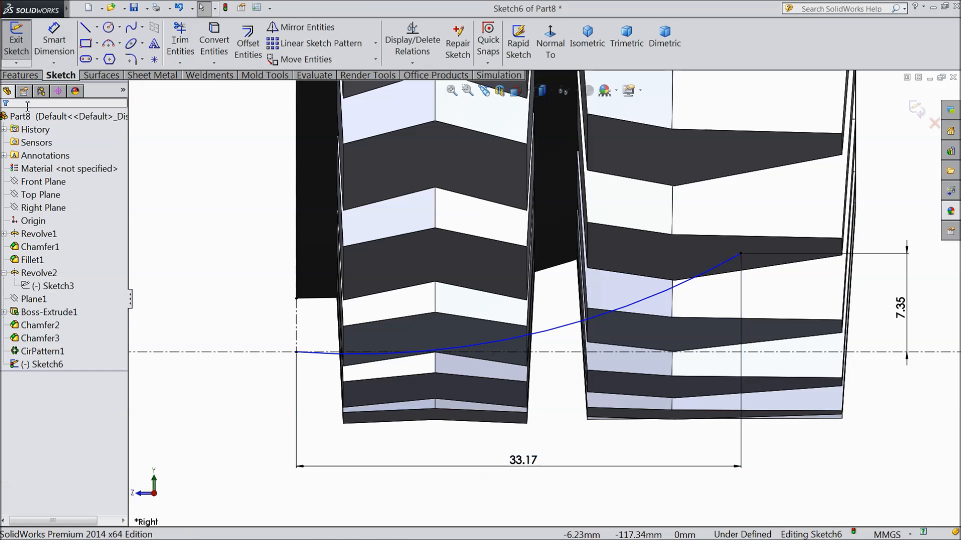
Step: Sketch a slanted line about 11.5 mm long from the arc's free endpoint up toward the tread's outer side
left_click(86, 27)
scroll(753, 270, "down", 1)
scroll(723, 223, "up", 1)
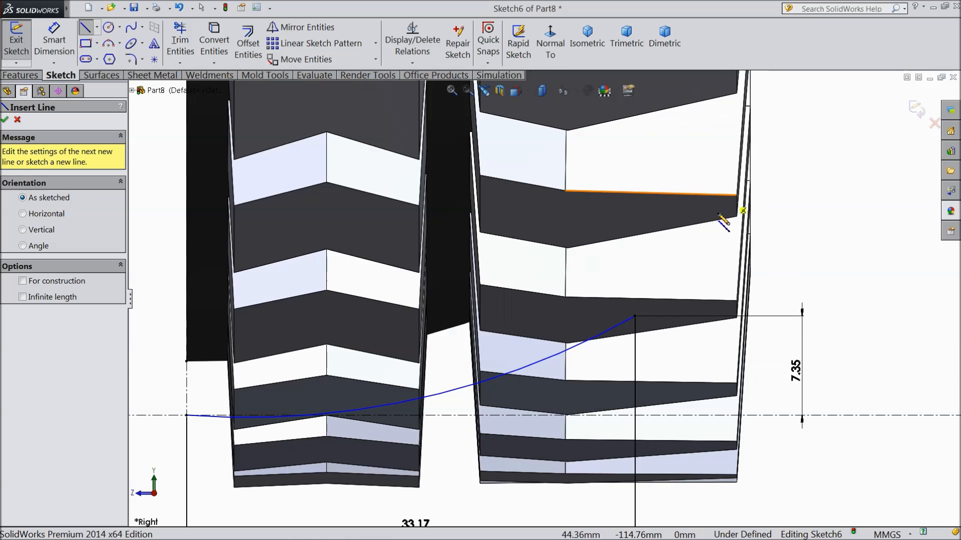
left_click(634, 316)
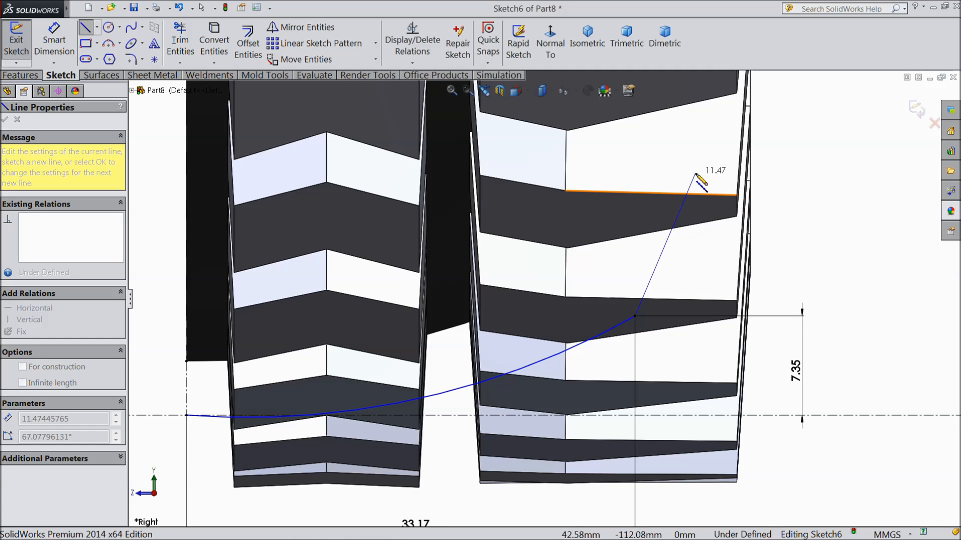
left_click(696, 174)
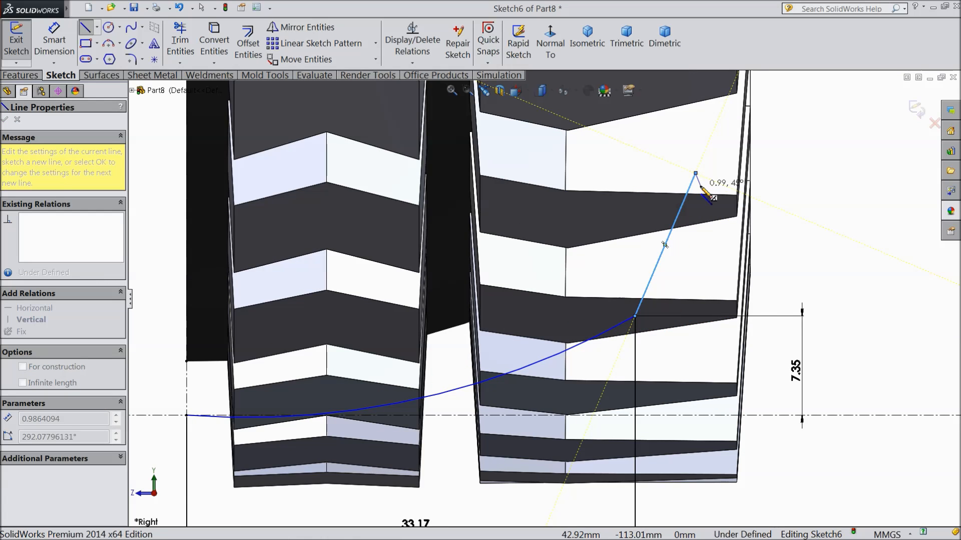
right_click(703, 191)
left_click(729, 91)
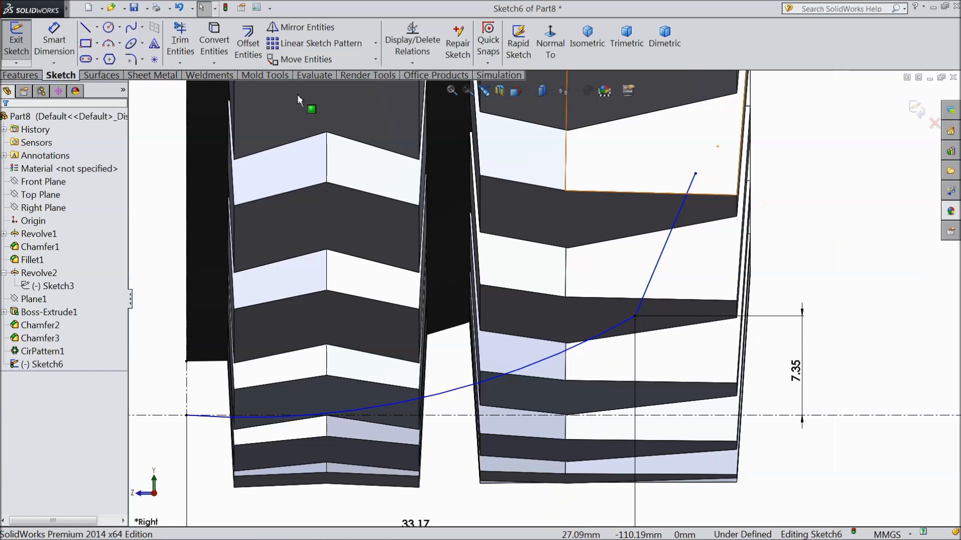
Step: Dimension the height of the slanted line's upper endpoint above the horizontal centerline as 19.7 mm
left_click(69, 36)
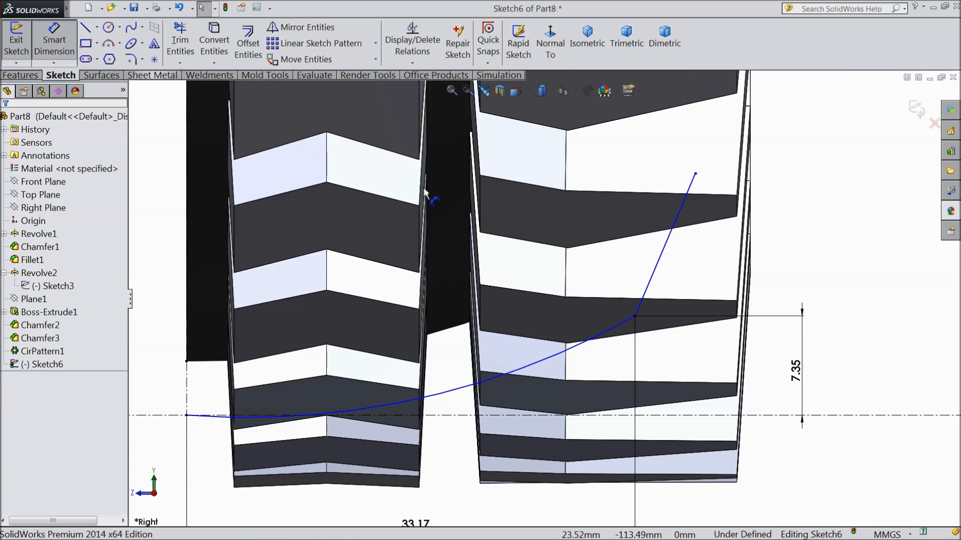
left_click(695, 174)
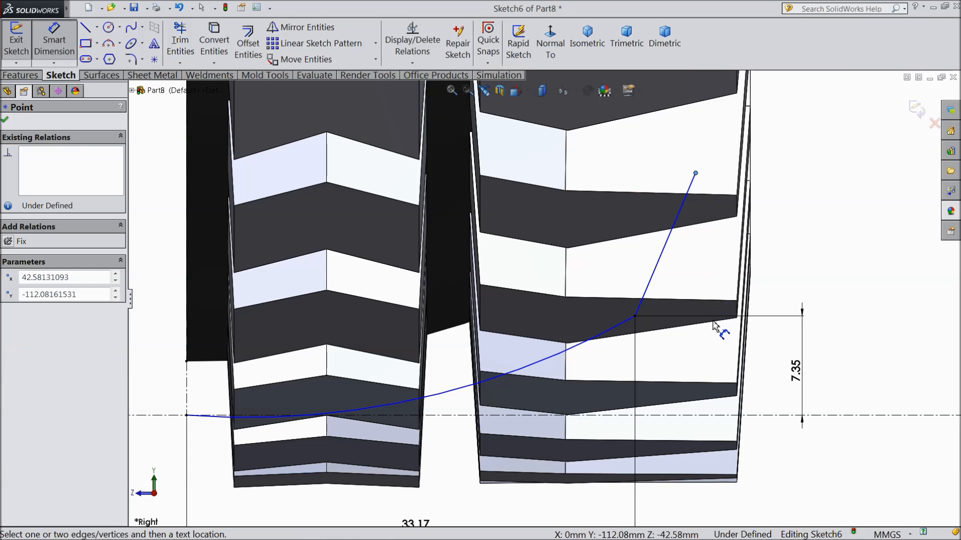
left_click(723, 415)
left_click(877, 300)
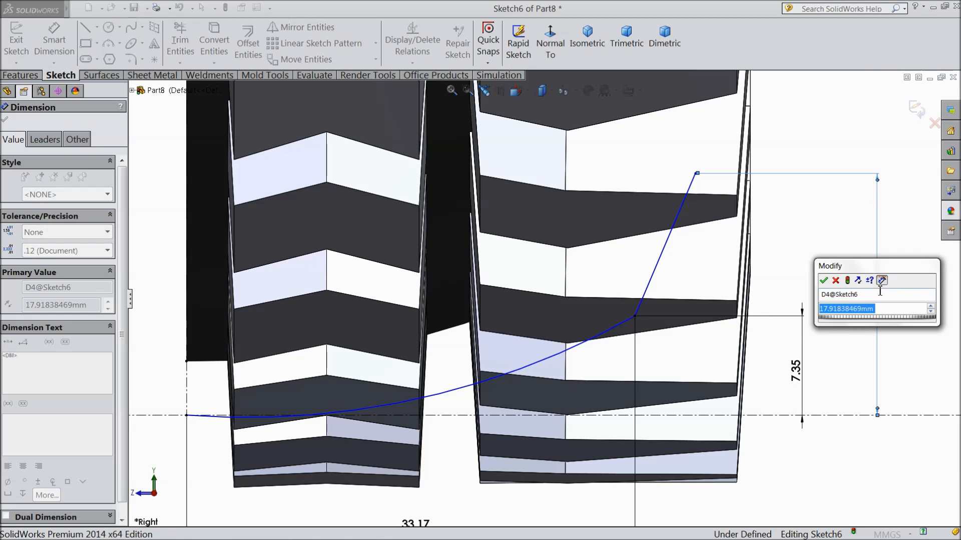
type("19.7")
left_click(822, 281)
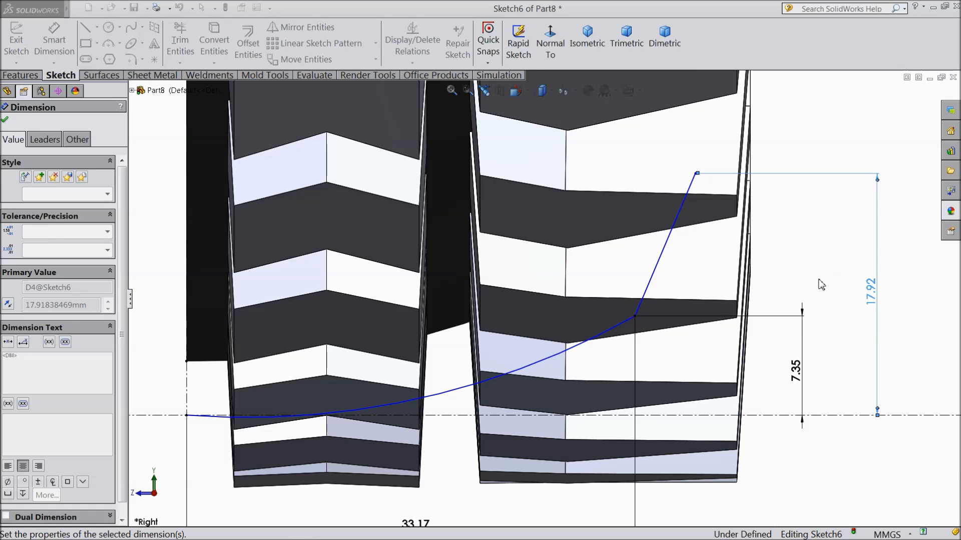
Step: Dimension the horizontal distance between the slanted line's upper endpoint and the tread's outer side edge as 2.25 mm
left_click(696, 150)
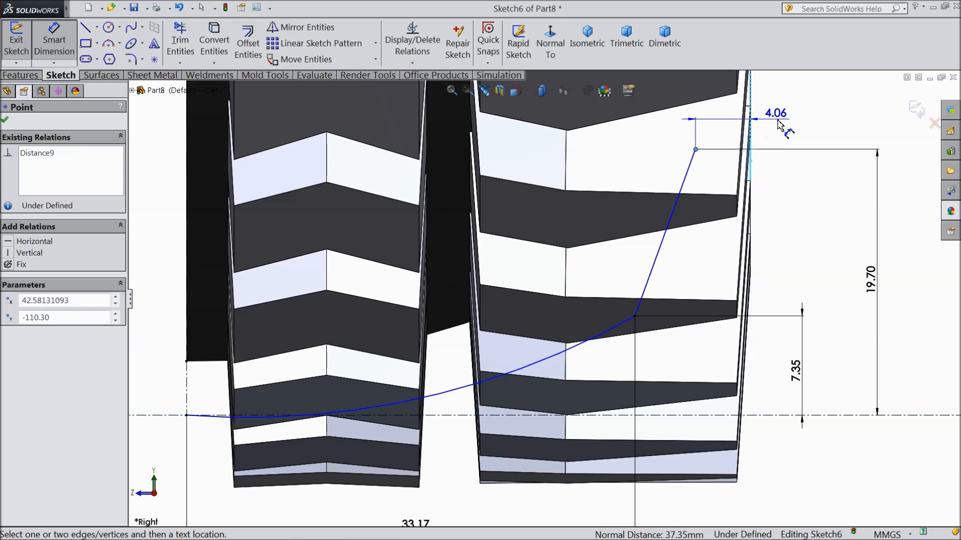
left_click(793, 126)
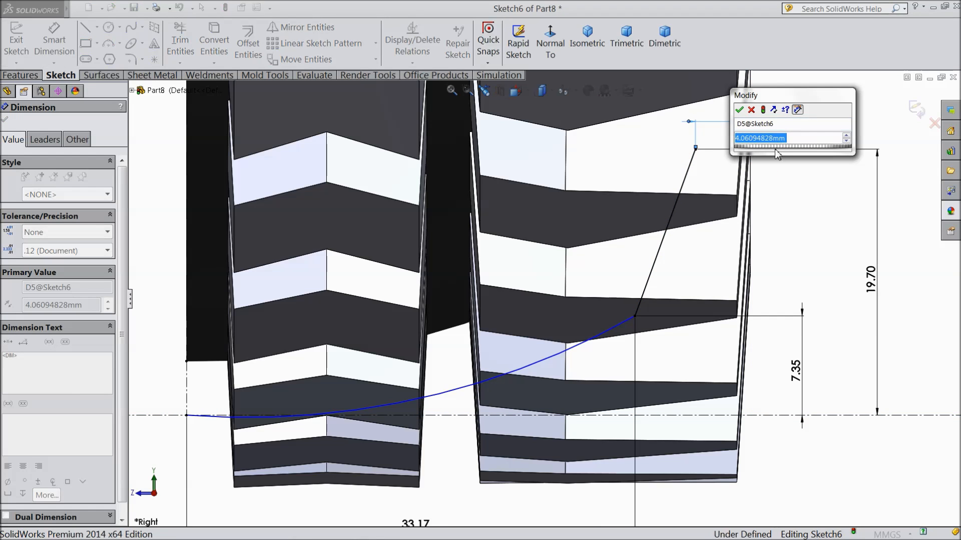
type("2.25")
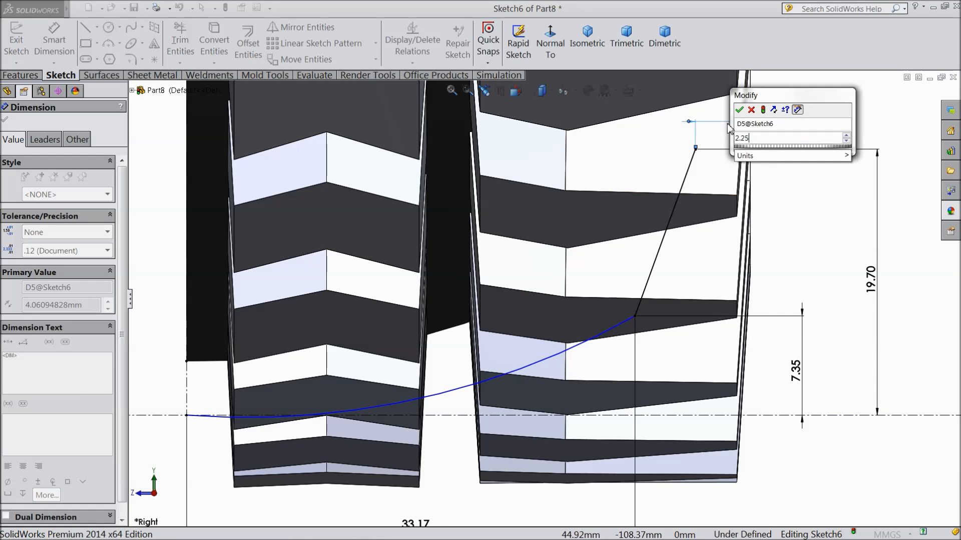
left_click(739, 110)
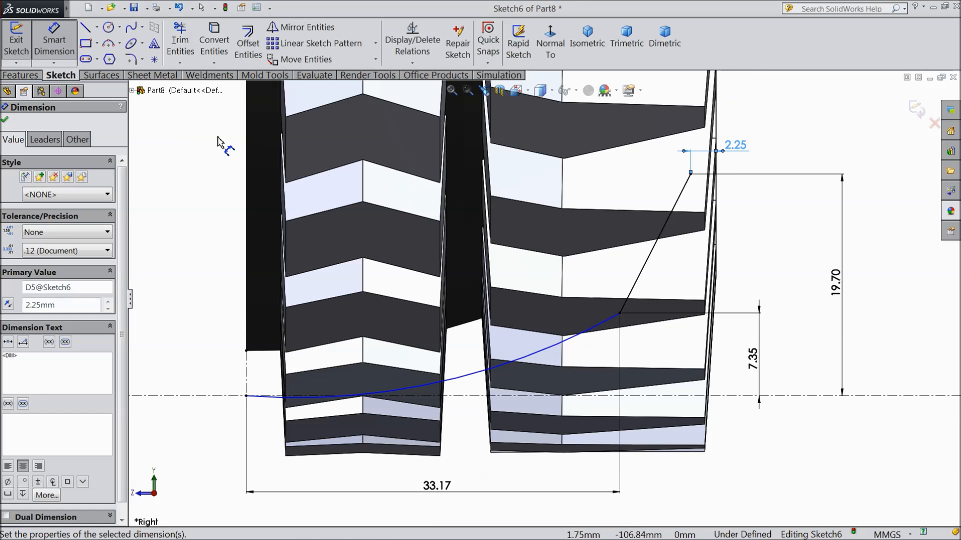
left_click(5, 121)
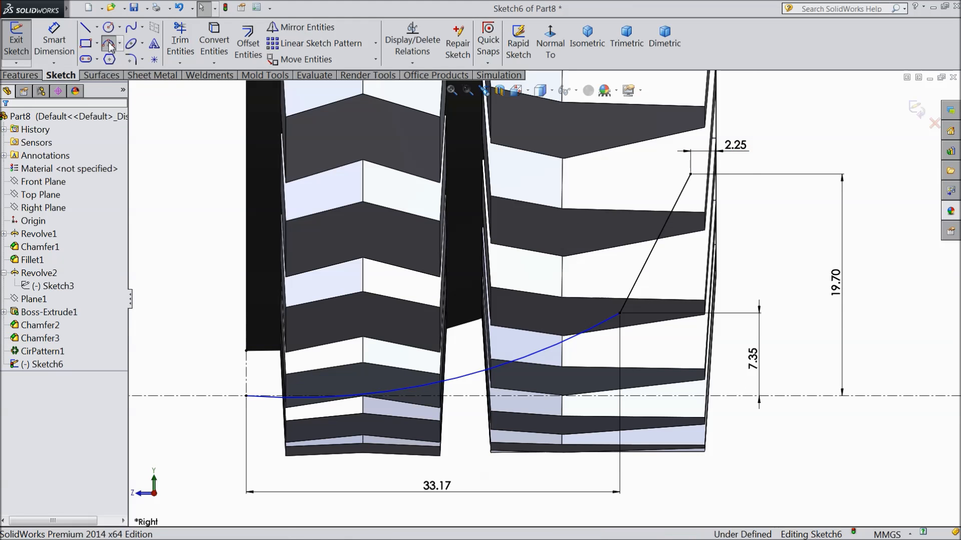
Step: Sketch a 3-point arc of about 14.6 mm radius from the slanted line's upper endpoint to the tread's outer side edge
left_click(109, 44)
scroll(690, 155, "down", 3)
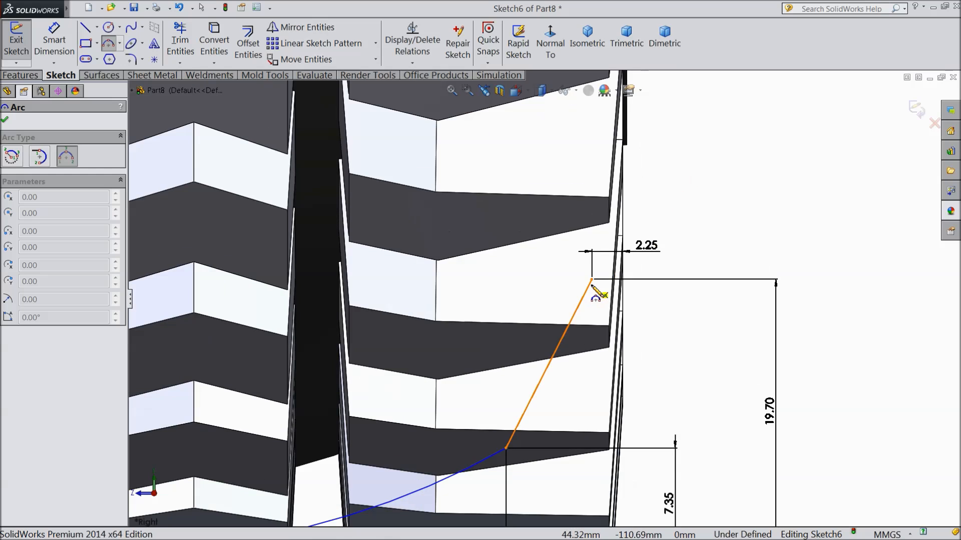
left_click(592, 280)
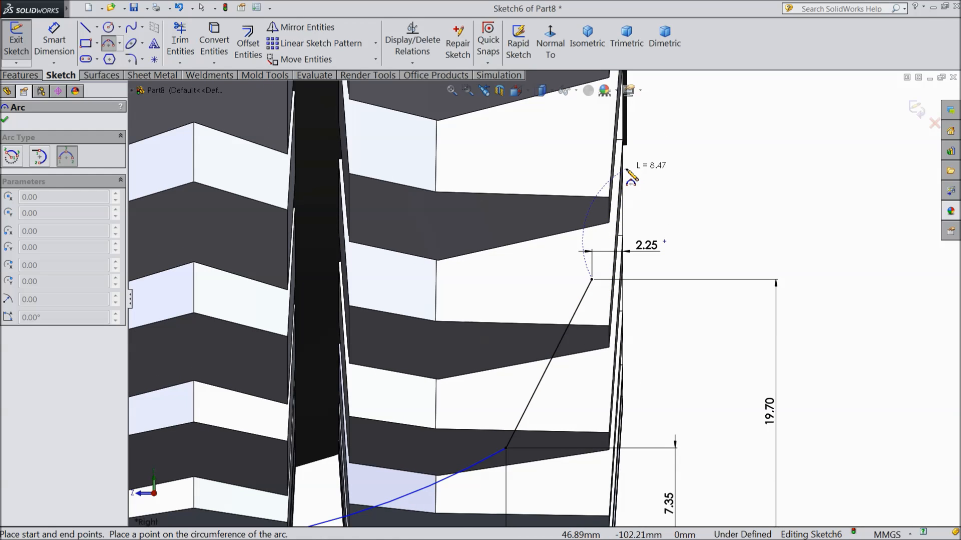
scroll(629, 189, "down", 2)
left_click(608, 219)
left_click(594, 282)
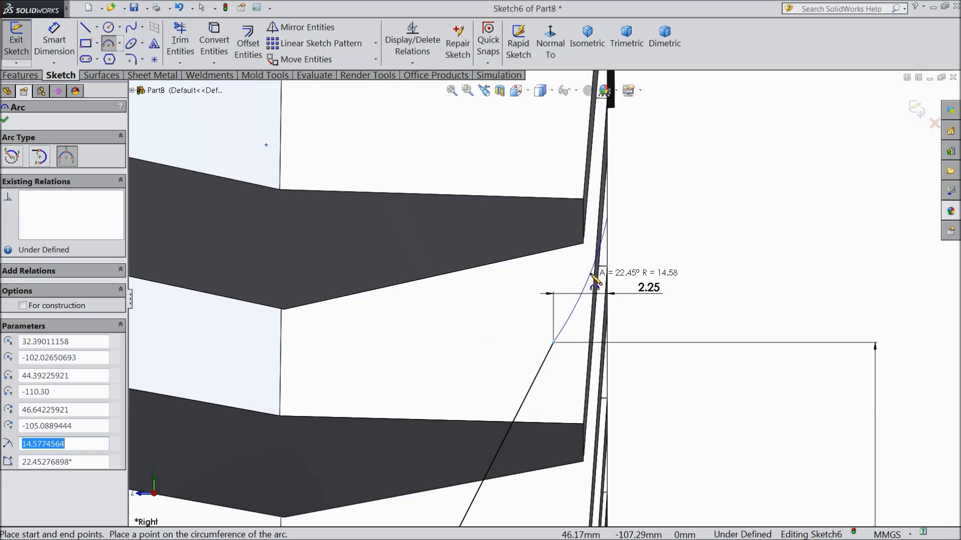
right_click(668, 96)
left_click(691, 145)
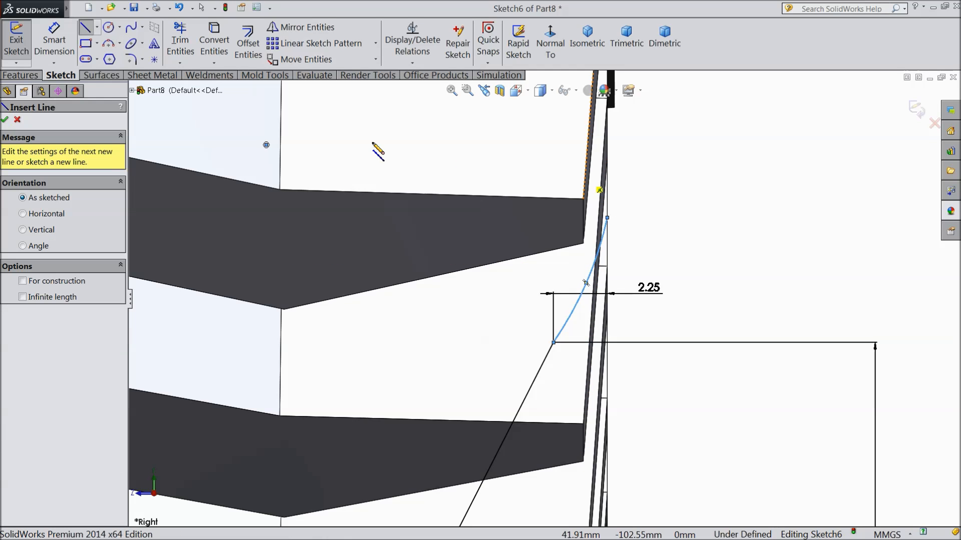
Step: Dimension the height of the small arc's upper endpoint above the horizontal centerline as 22.7 mm
left_click(54, 43)
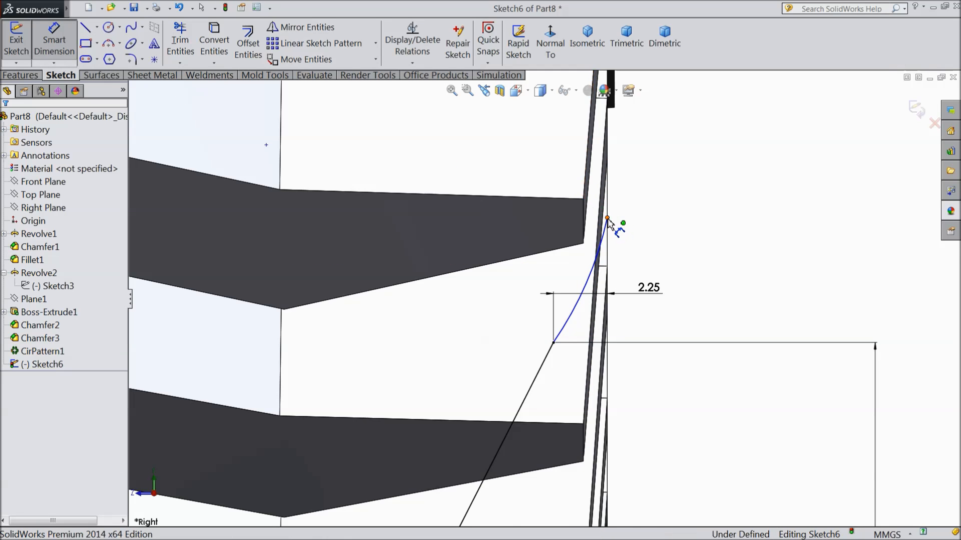
left_click(607, 219)
scroll(682, 238, "up", 3)
scroll(658, 398, "up", 2)
left_click(635, 443)
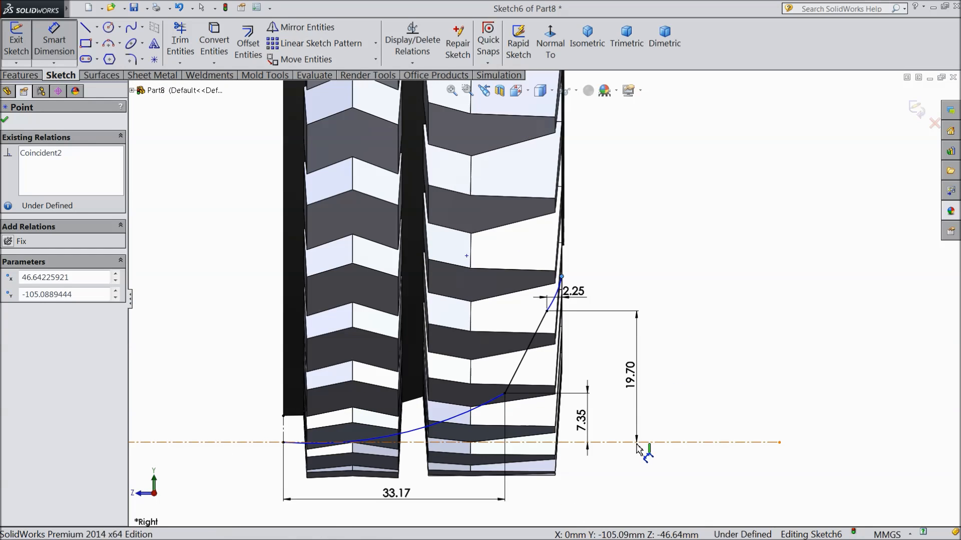
left_click(720, 363)
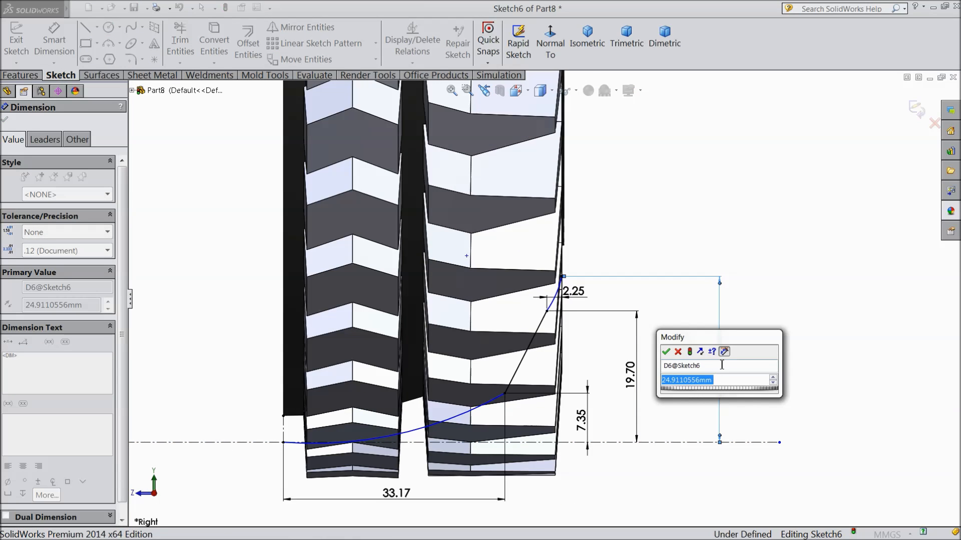
type("22.")
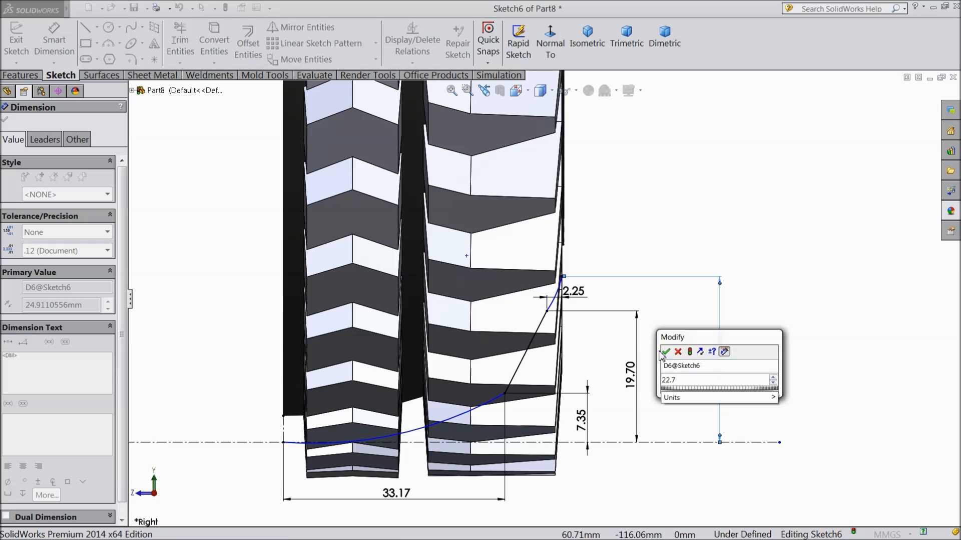
type("7")
left_click(665, 351)
scroll(550, 303, "down", 3)
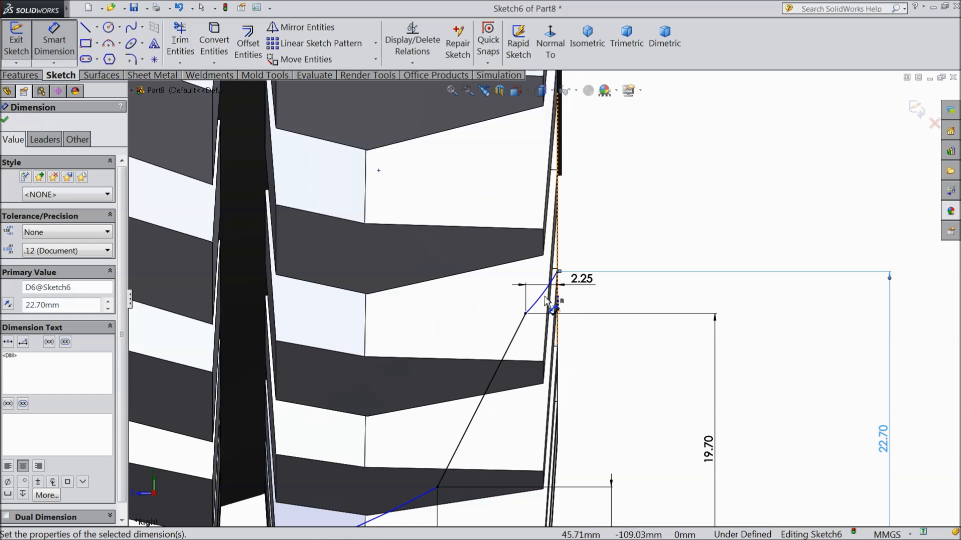
scroll(546, 300, "down", 6)
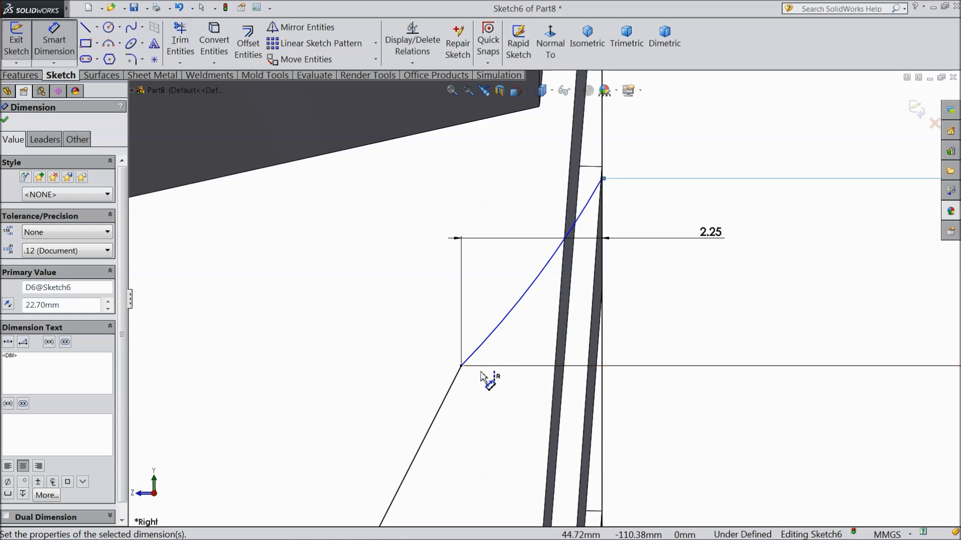
left_click(5, 120)
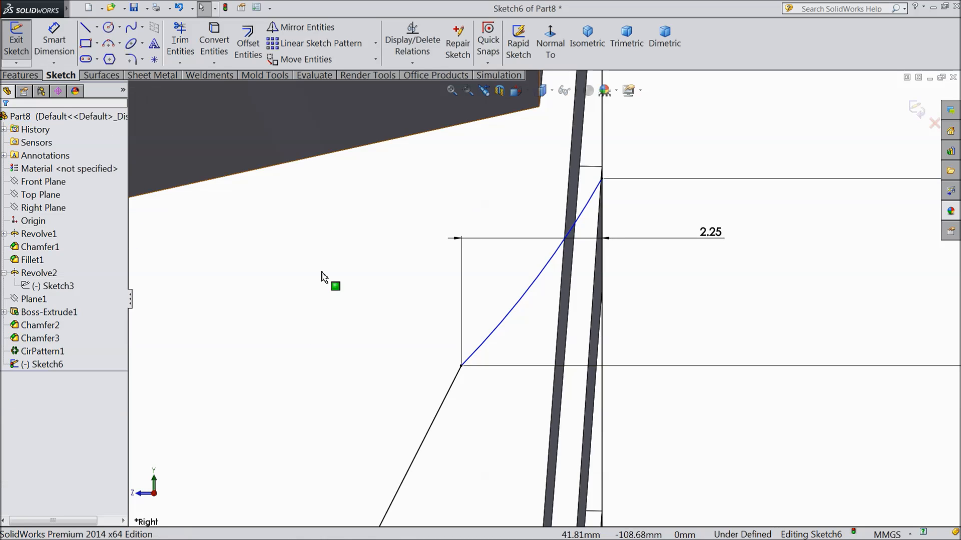
Step: Try to add a tangent relation between the small upper arc and the slanted line
left_click(480, 350)
left_click(454, 381, "ctrl")
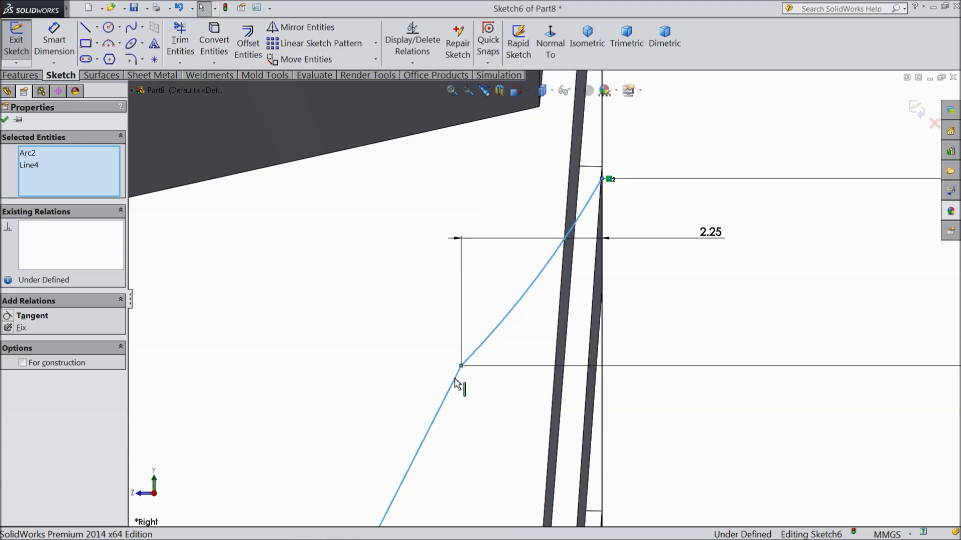
left_click(483, 336)
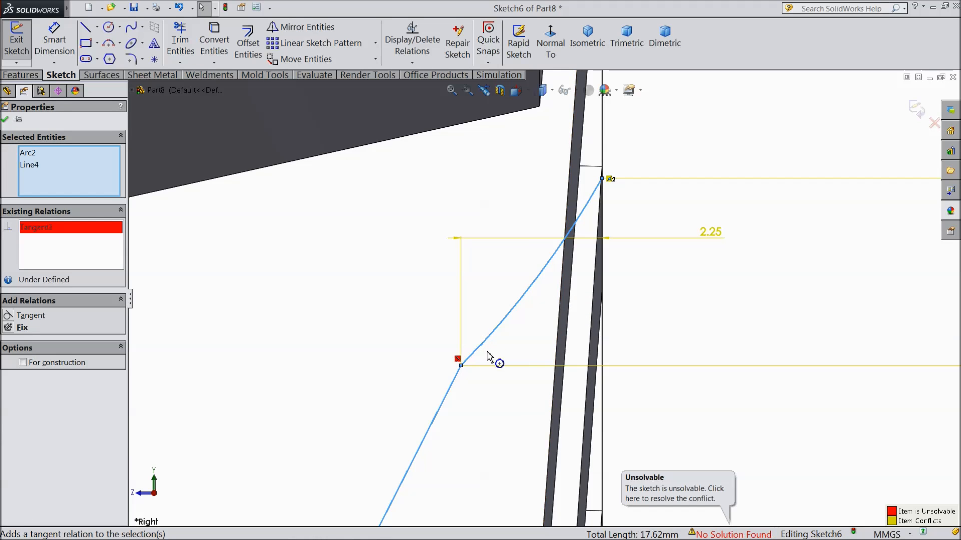
Step: Clear the selection and undo the tangent relation between the small arc and the slanted line
right_click(35, 170)
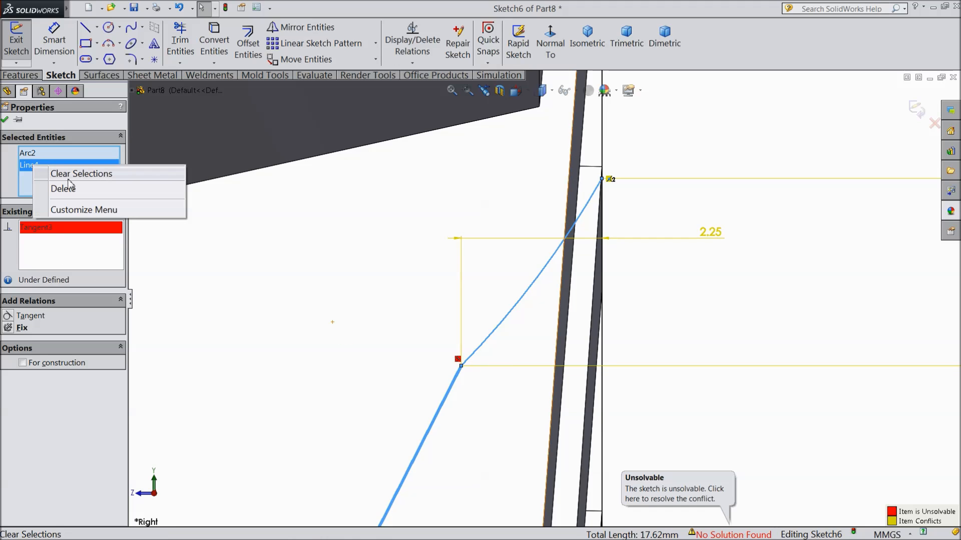
left_click(75, 174)
scroll(450, 332, "up", 3)
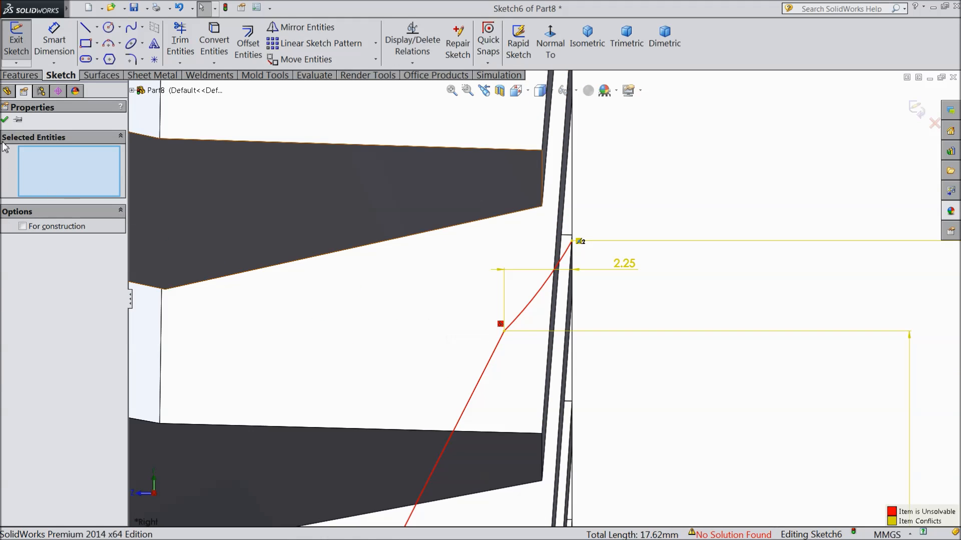
left_click(5, 120)
left_click(178, 8)
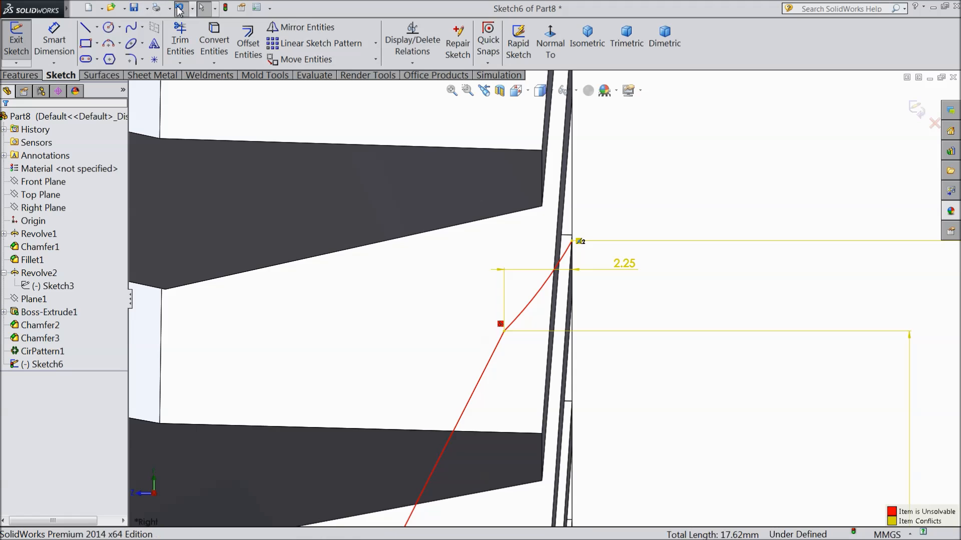
scroll(551, 340, "up", 4)
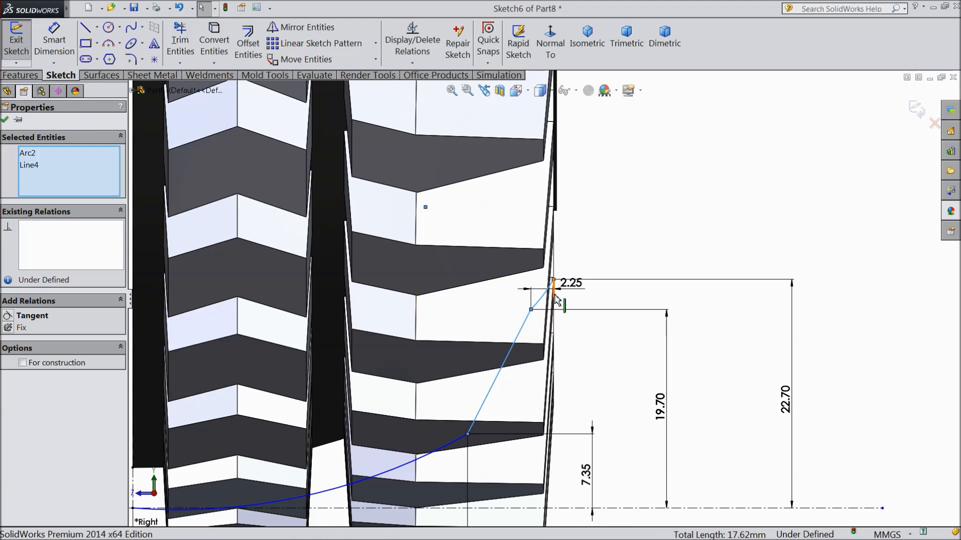
Step: Set the height of the small arc's upper endpoint above the horizontal centerline to 27.7 mm
scroll(551, 300, "down", 3)
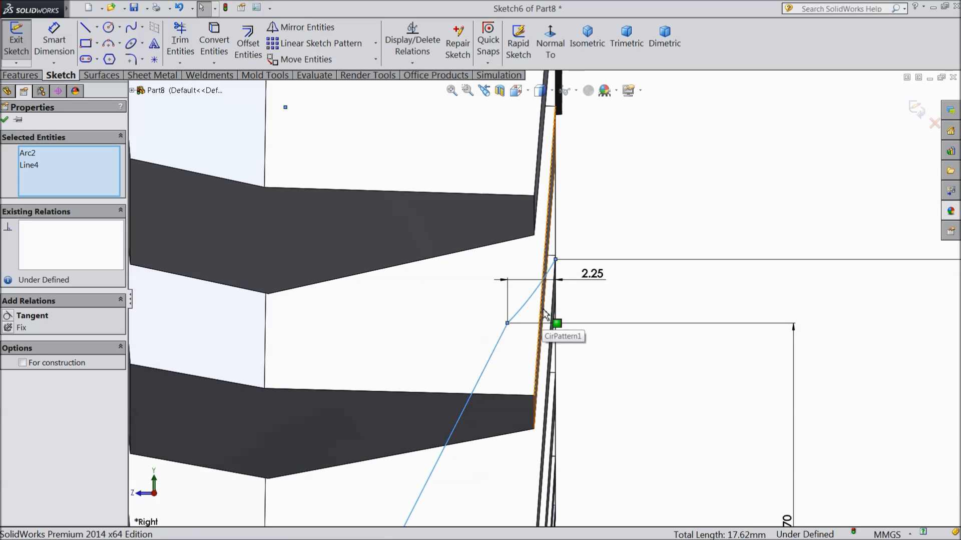
scroll(546, 321, "up", 2)
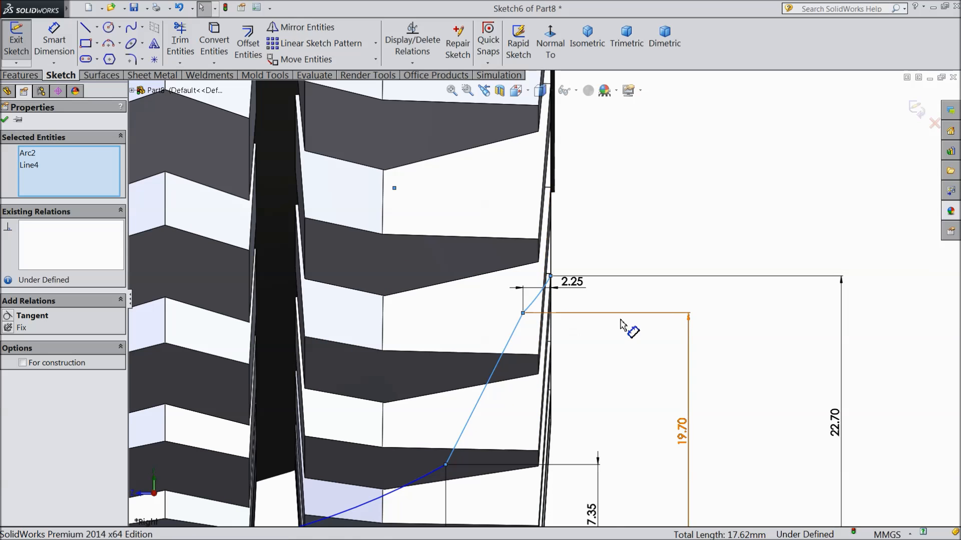
key("z")
double_click(712, 379)
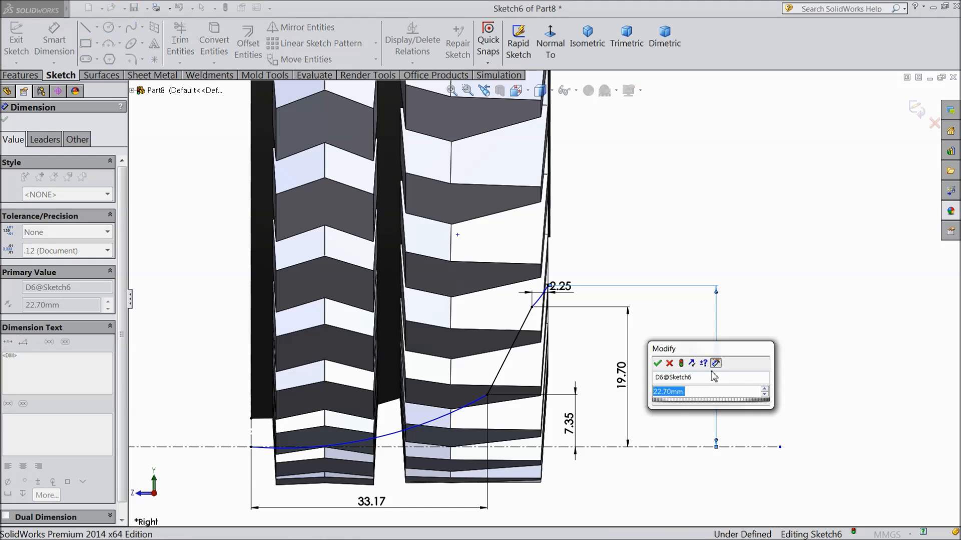
type("27.7")
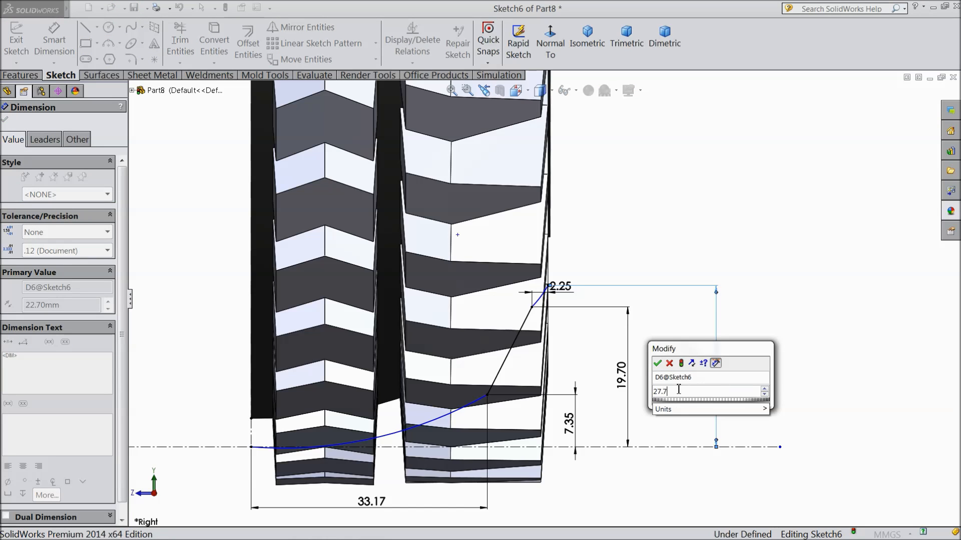
left_click(658, 363)
Step: Dimension the small upper arc's radius as 16.3 mm
scroll(596, 273, "down", 3)
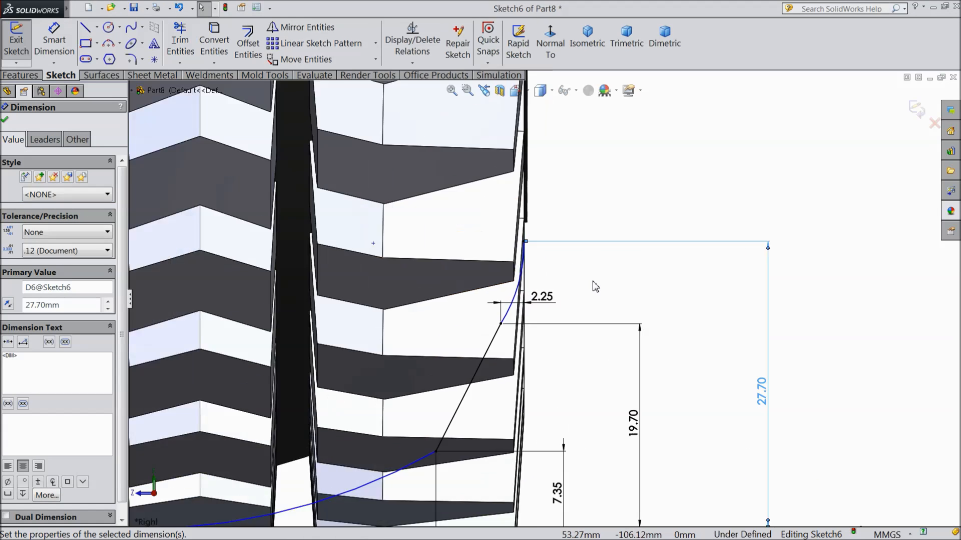
scroll(546, 273, "down", 3)
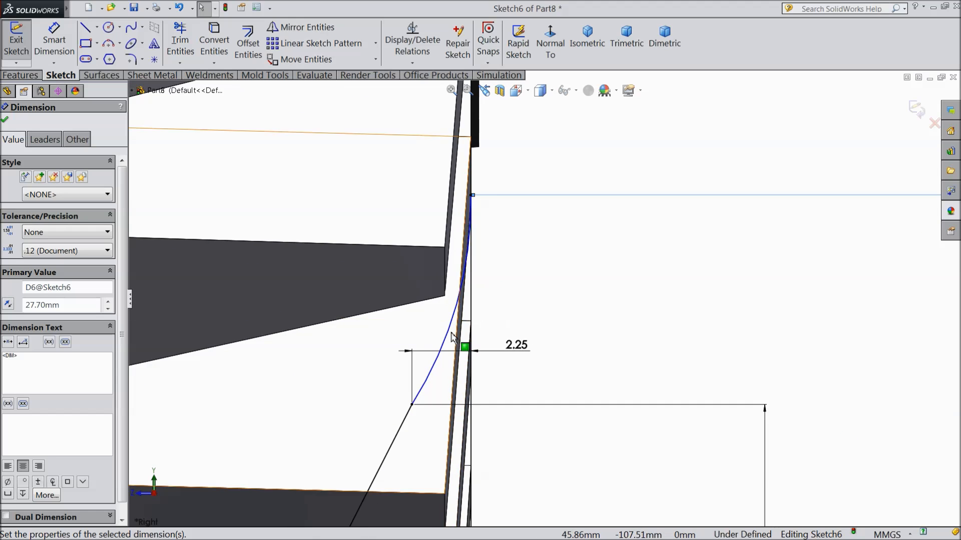
left_click(59, 48)
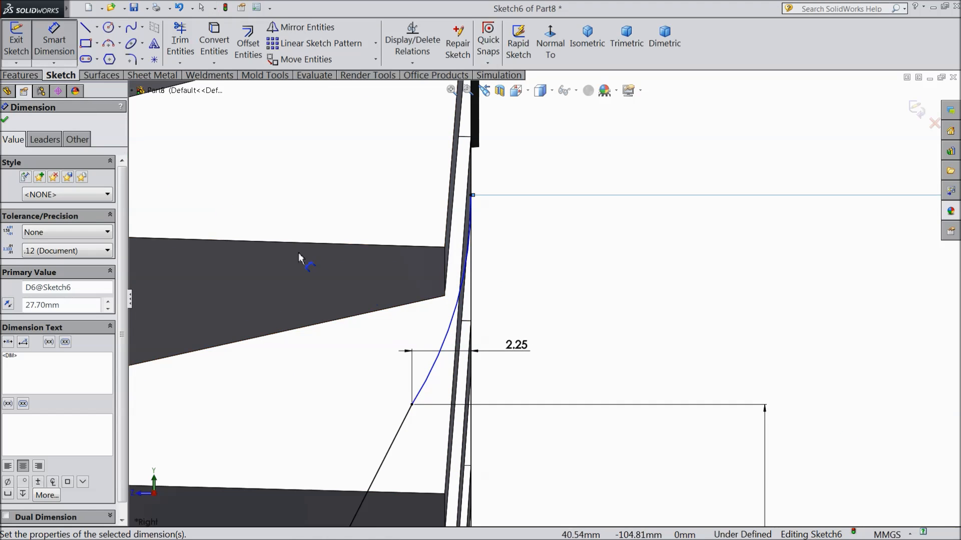
left_click(450, 330)
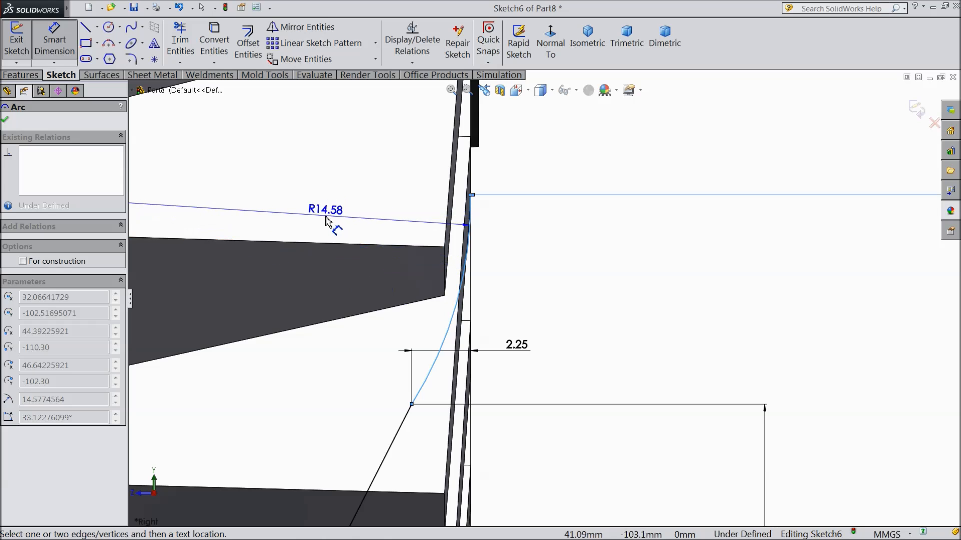
left_click(332, 220)
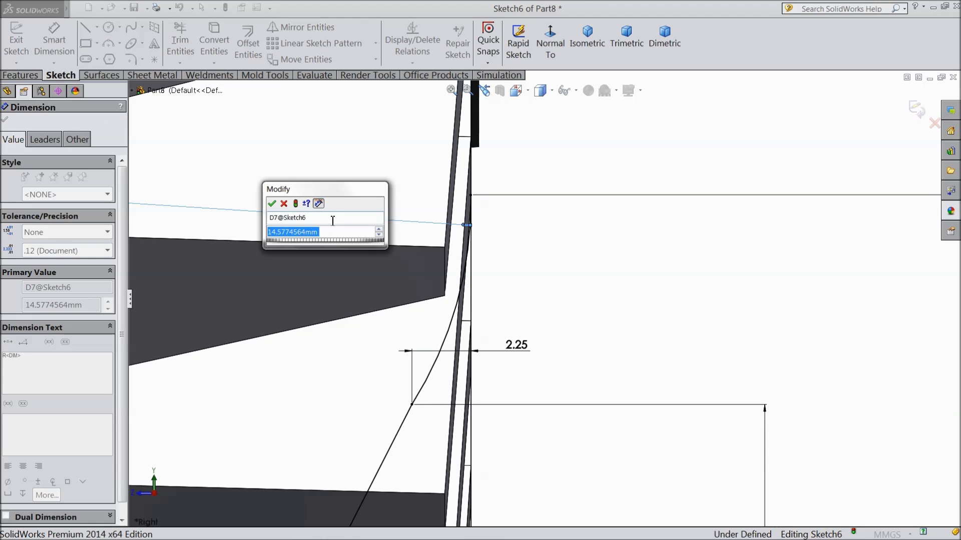
type("16.3")
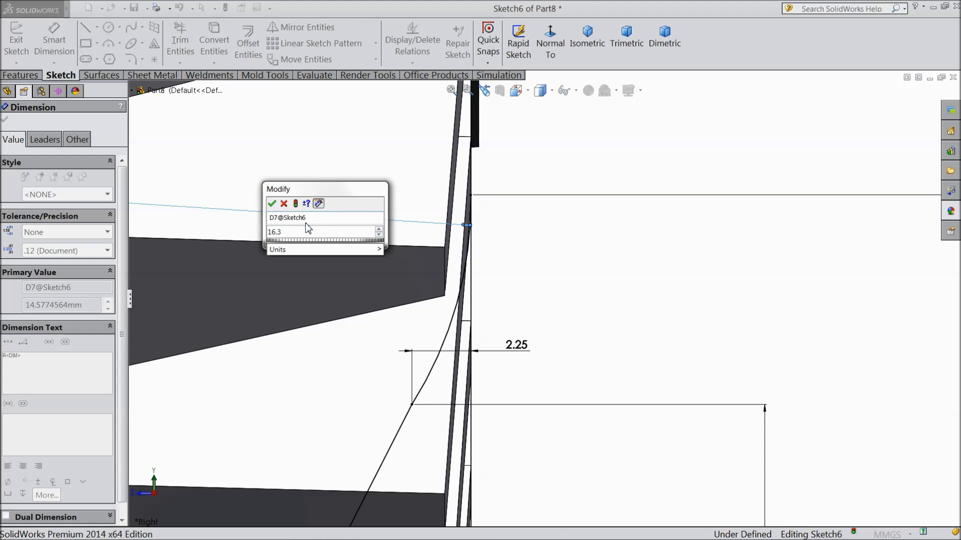
left_click(272, 203)
scroll(445, 304, "up", 3)
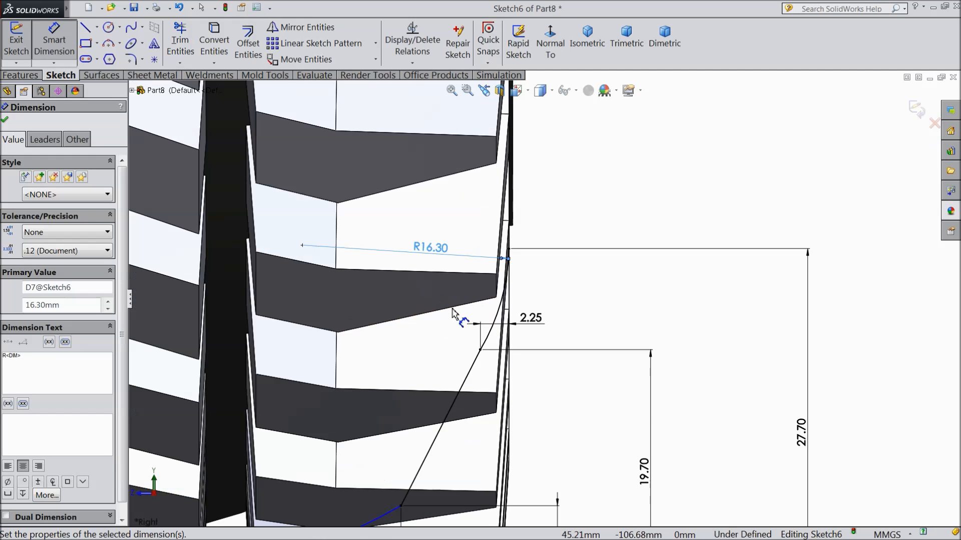
left_click(6, 120)
Step: Close the profile outside the tread with four connected lines between the arcs' free ends, the bottom one about 82 mm and the slanted one about 19.2 mm
left_click(86, 27)
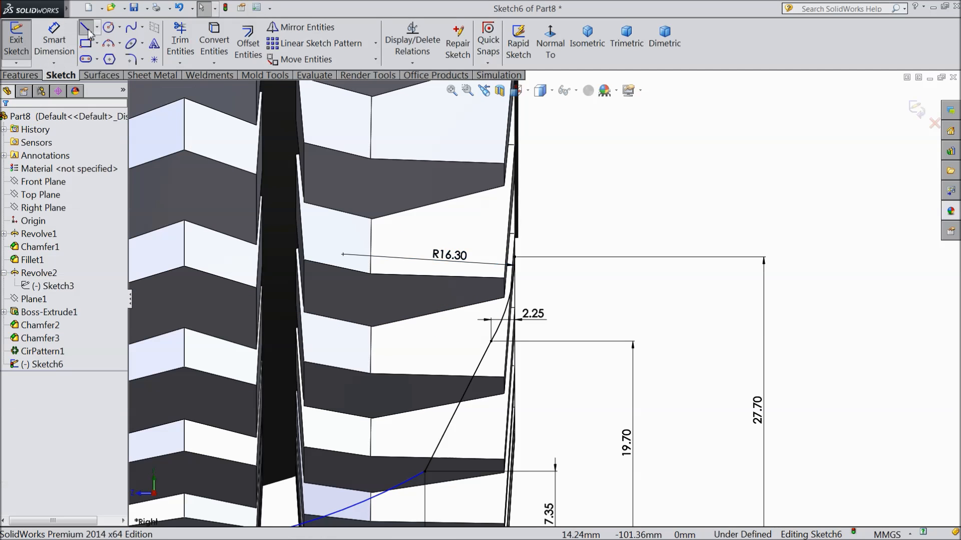
left_click(515, 258)
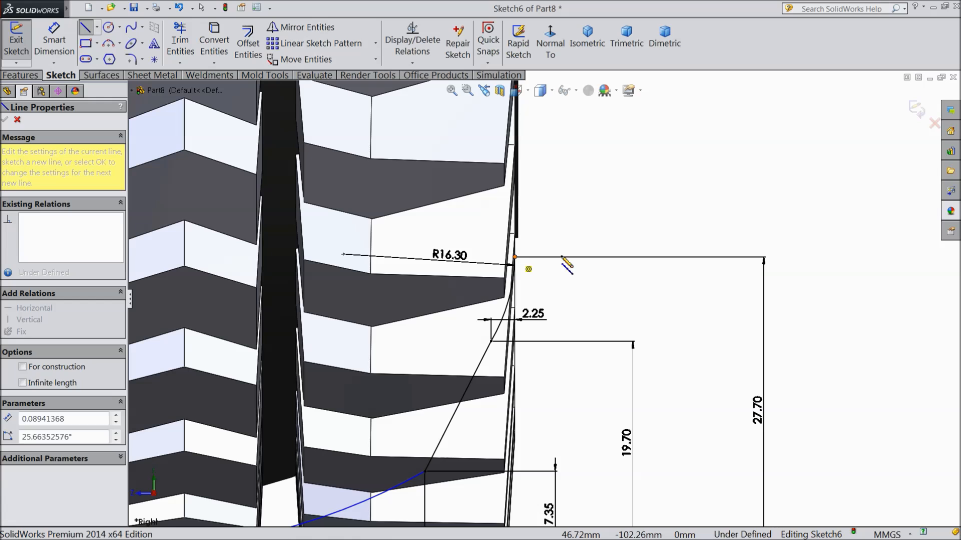
scroll(544, 297, "up", 3)
left_click(651, 281)
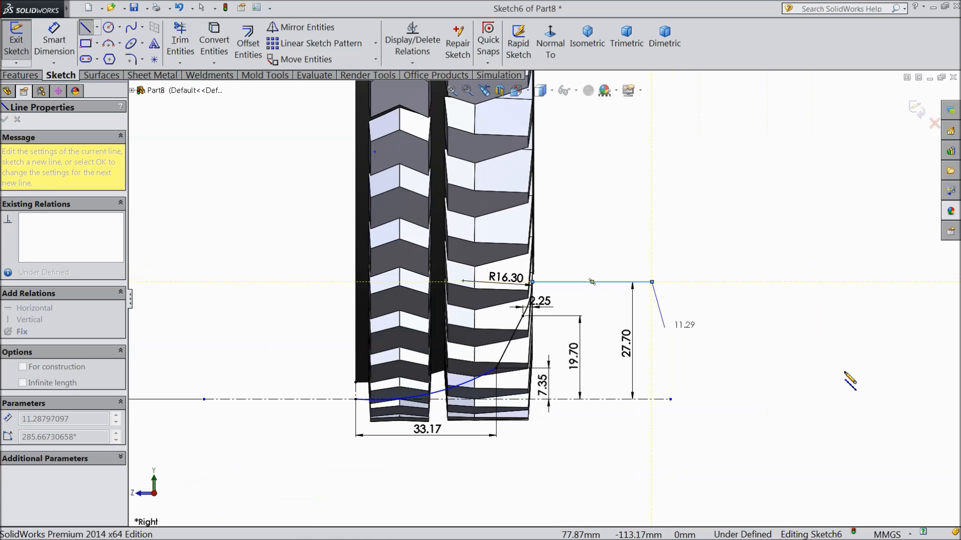
left_click(651, 461)
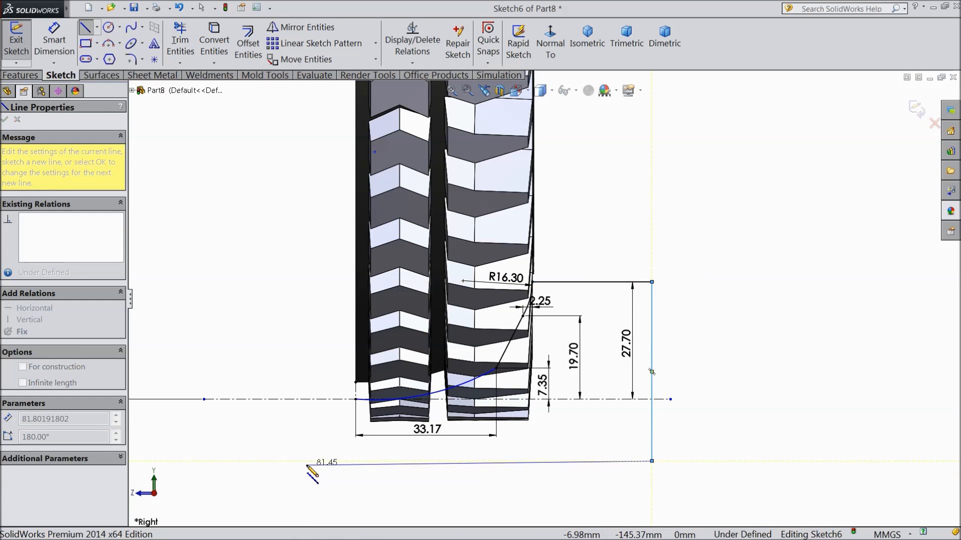
left_click(303, 460)
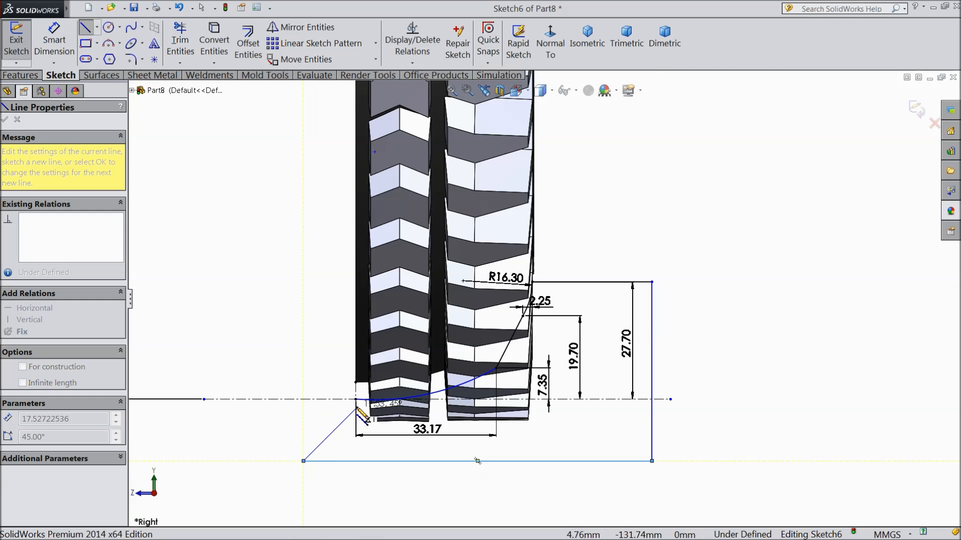
left_click(355, 400)
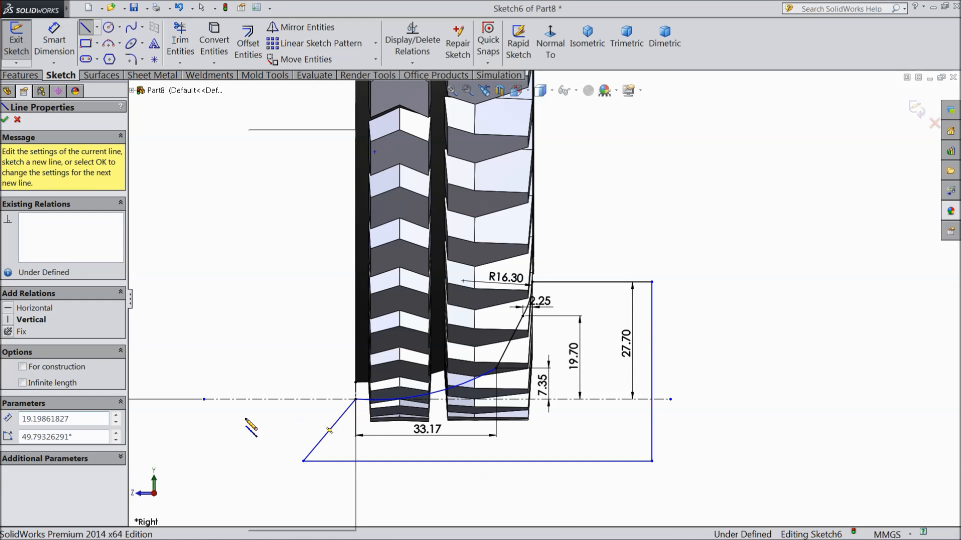
right_click(246, 422)
left_click(270, 146)
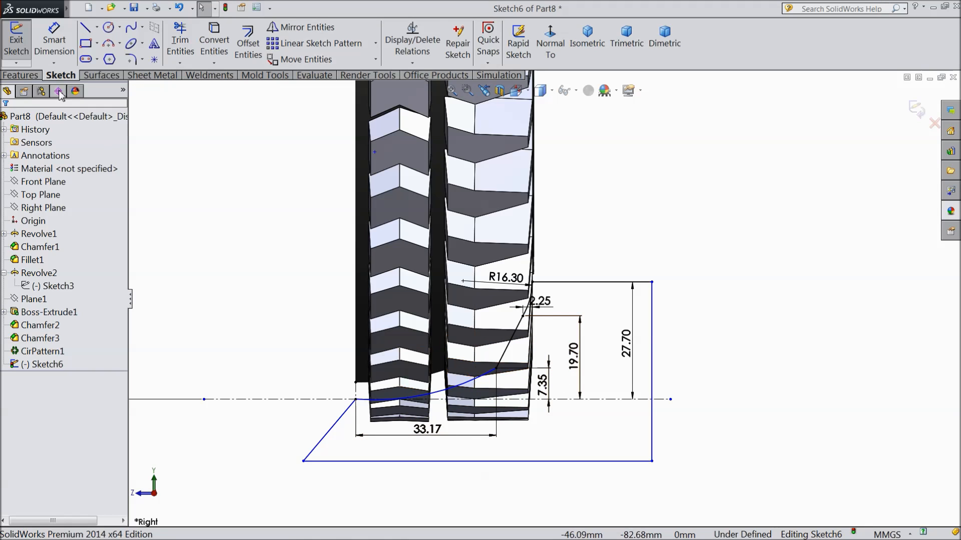
Step: Revolve-cut the closed profile 360° about the wheel's central axis to trim the tread blocks
left_click(21, 75)
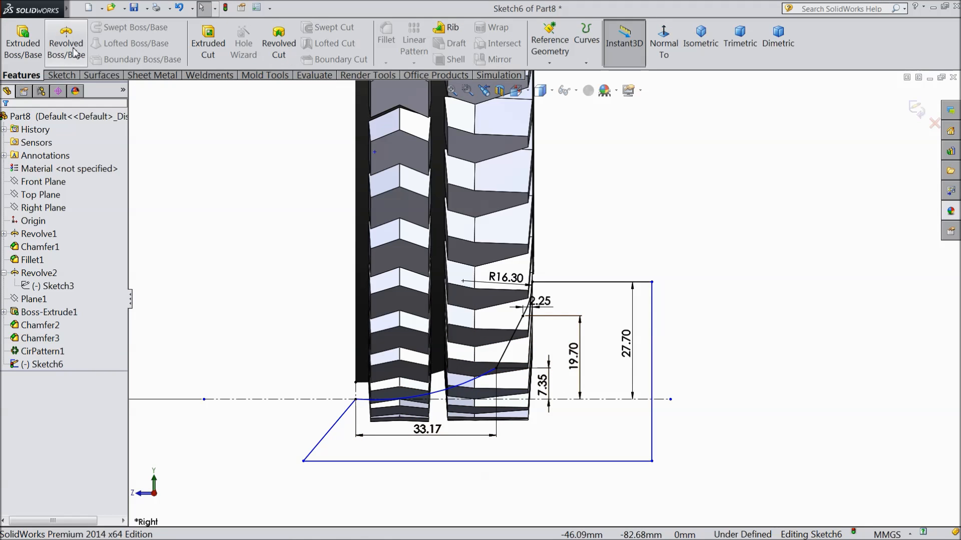
left_click(279, 45)
scroll(317, 283, "up", 6)
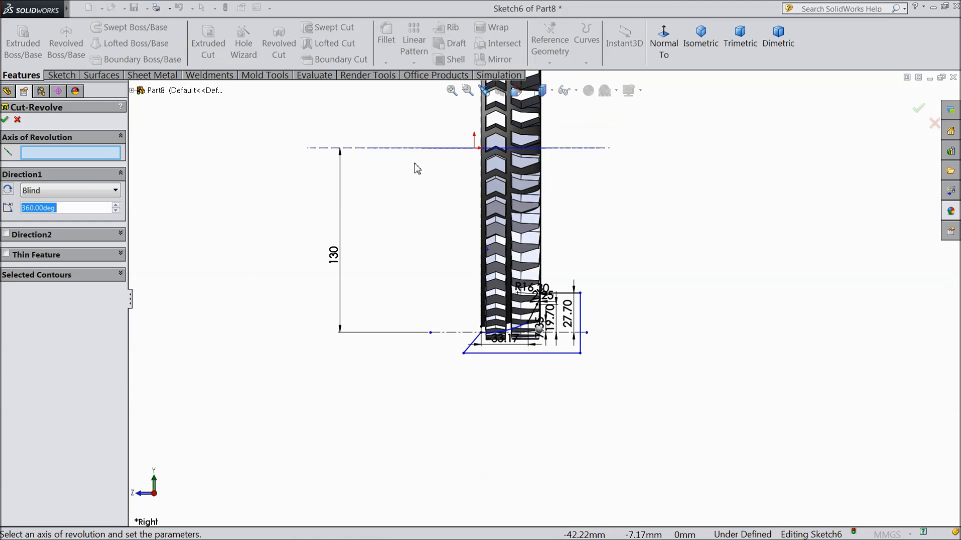
left_click(408, 149)
scroll(438, 220, "up", 2)
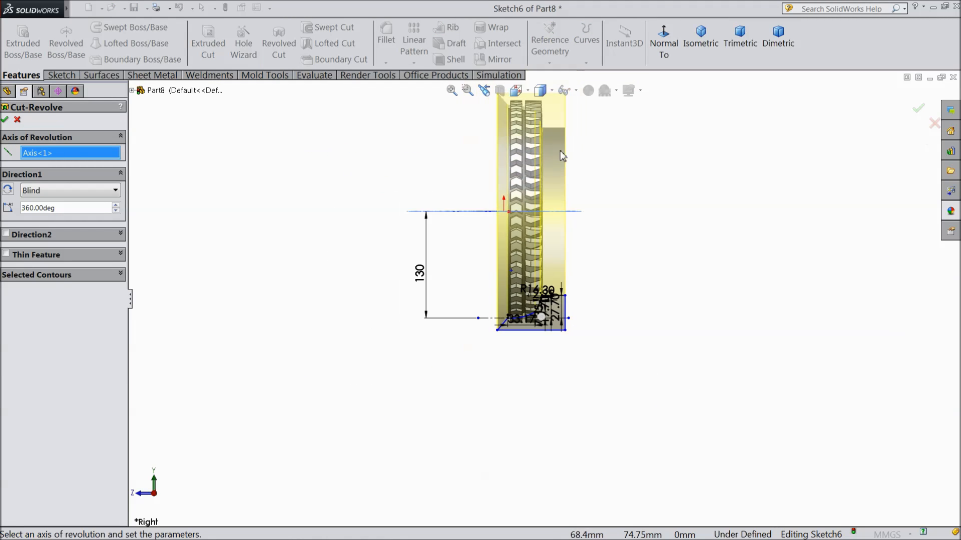
scroll(561, 121, "down", 3)
left_click(5, 120)
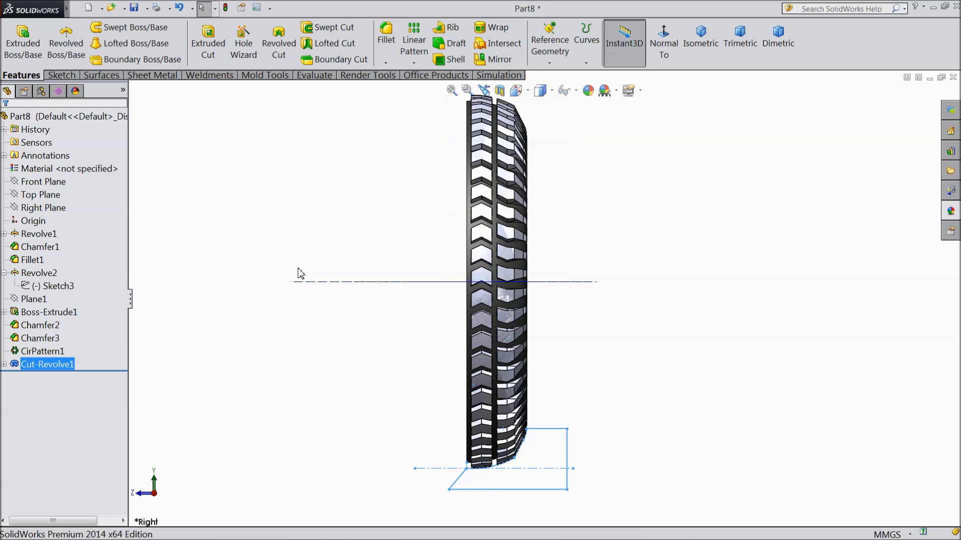
Step: Cut the wheel open with a section view on the Right Plane at 0 mm offset
middle_click_drag(301, 273, 264, 293)
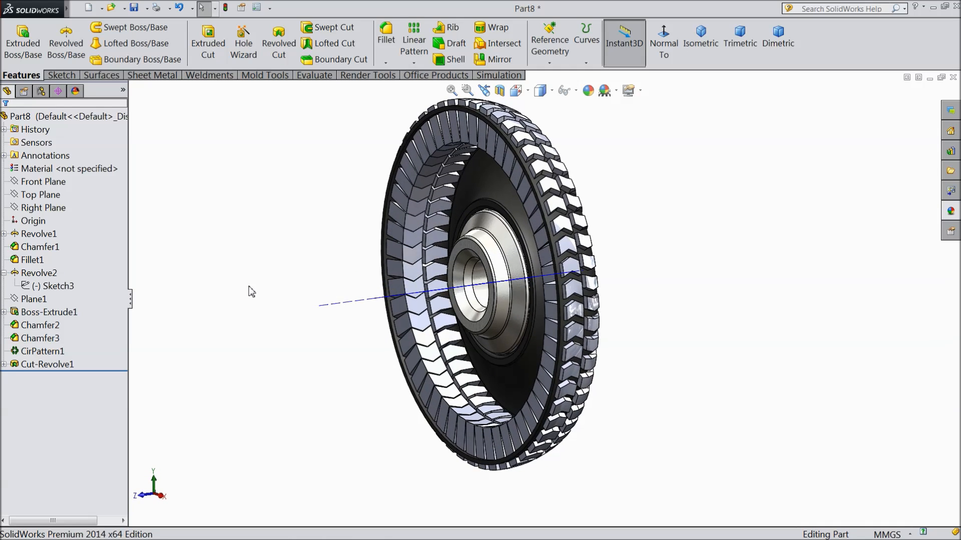
left_click(500, 91)
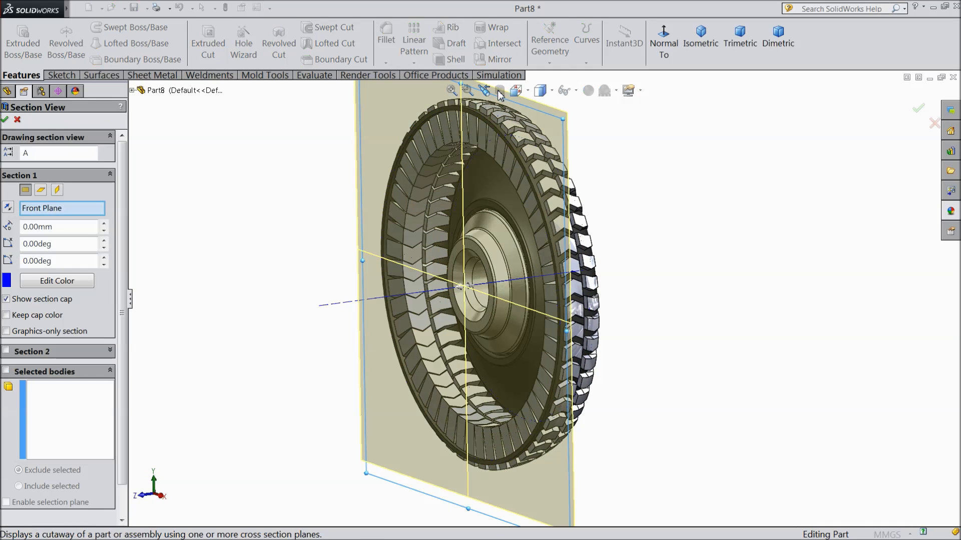
left_click(133, 90)
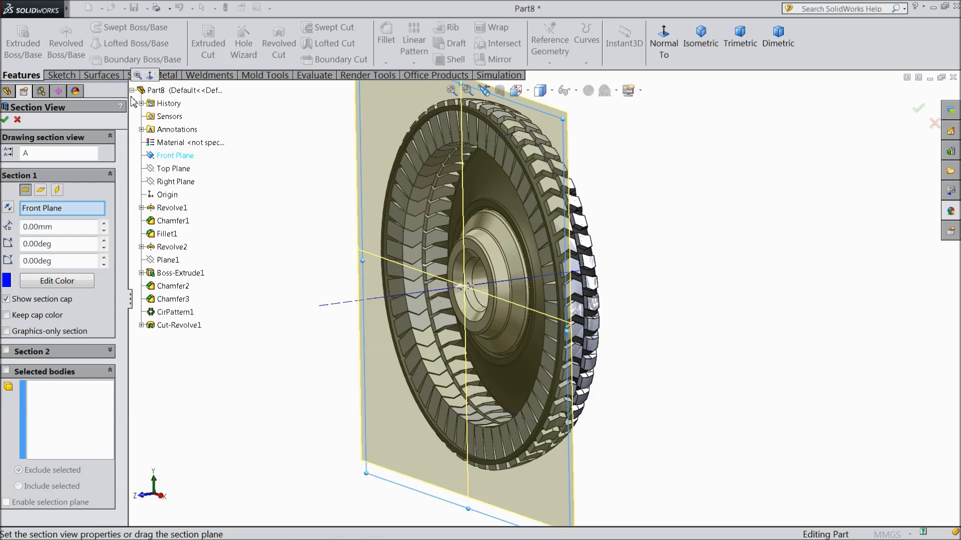
left_click(174, 182)
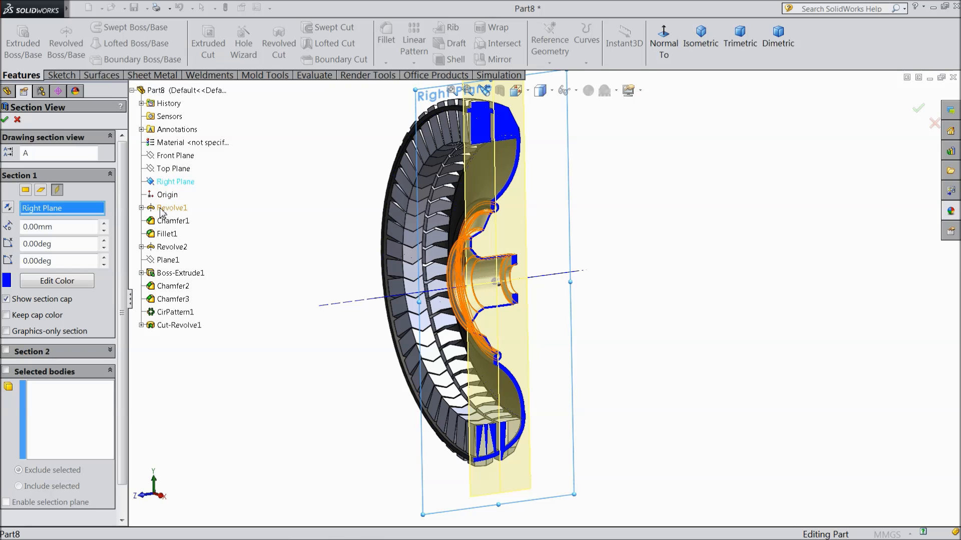
left_click(6, 120)
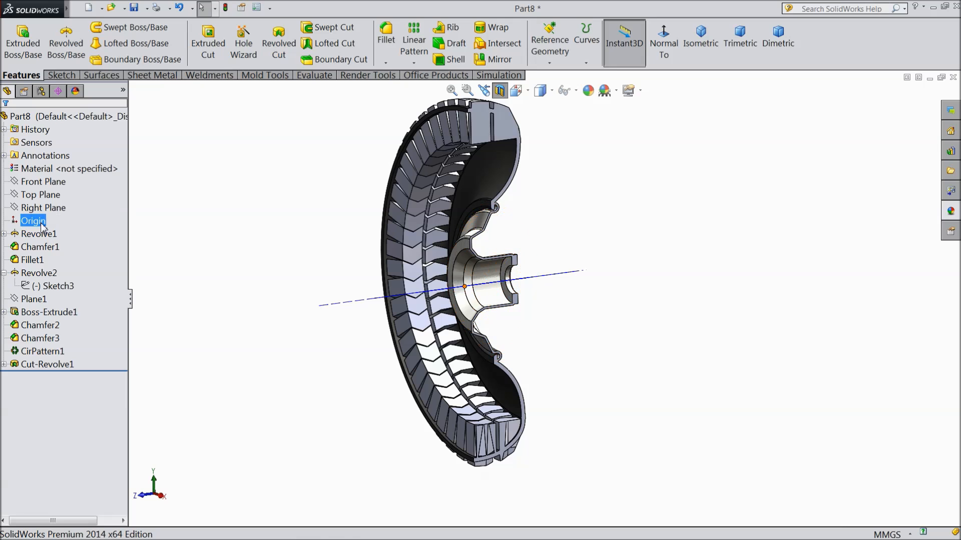
Step: Start a new sketch on the Right Plane and view the upper tread section normal to it
left_click(43, 208)
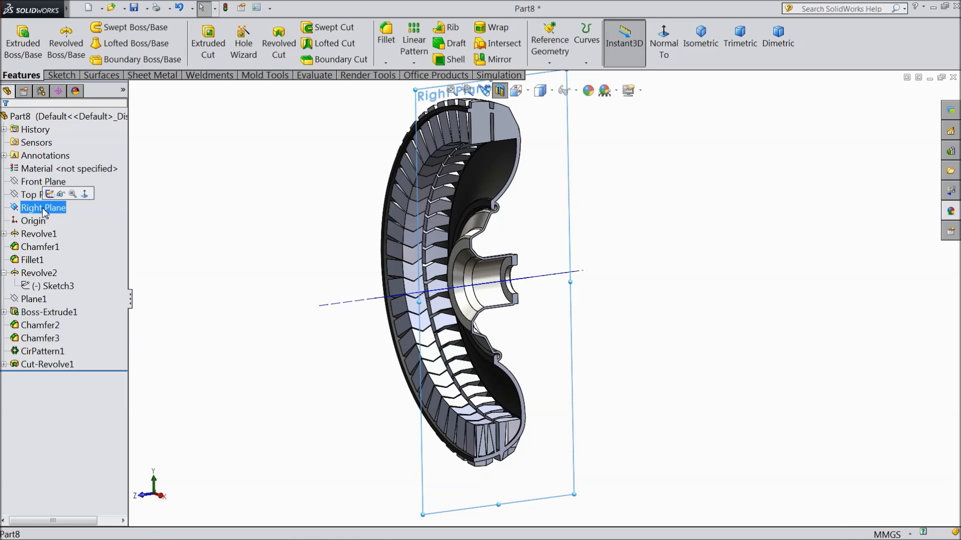
left_click(50, 193)
left_click(664, 50)
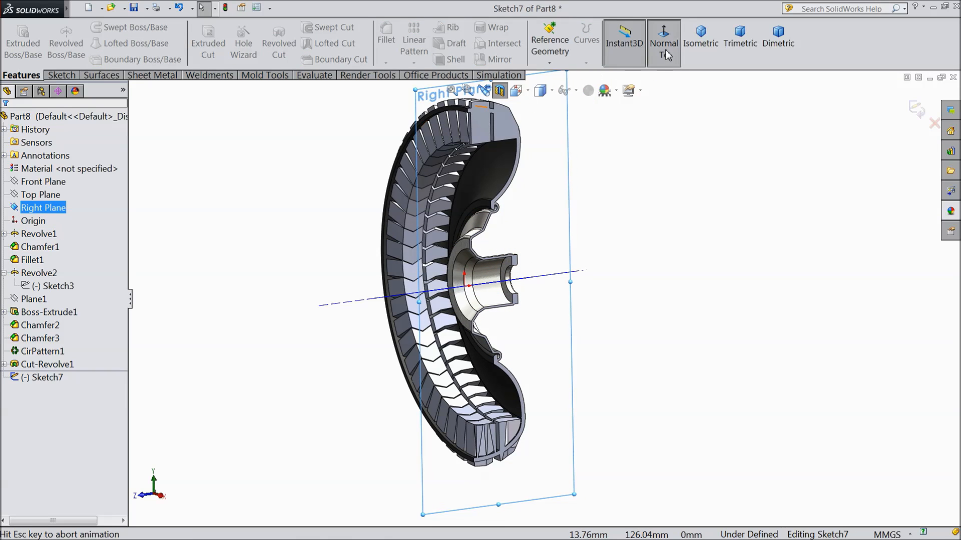
scroll(480, 170, "down", 4)
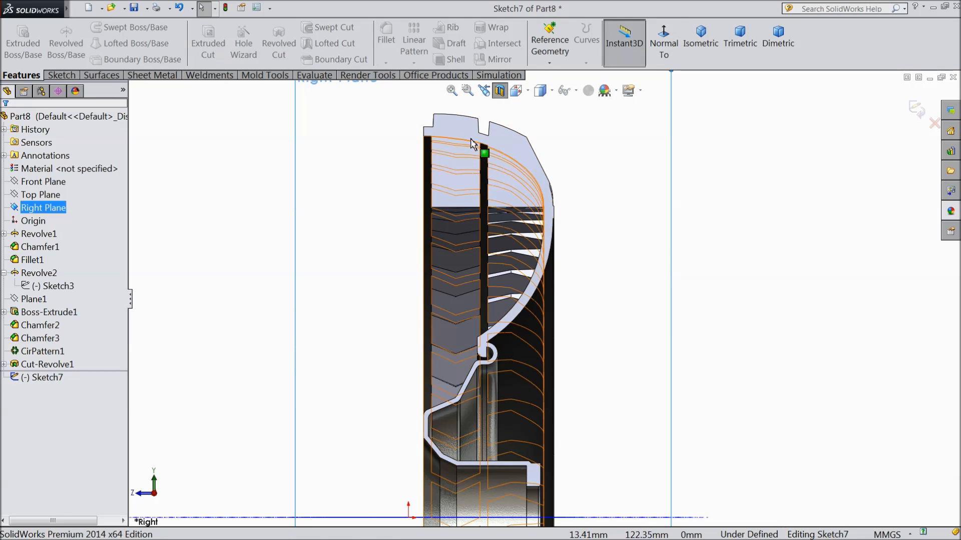
scroll(456, 178, "down", 2)
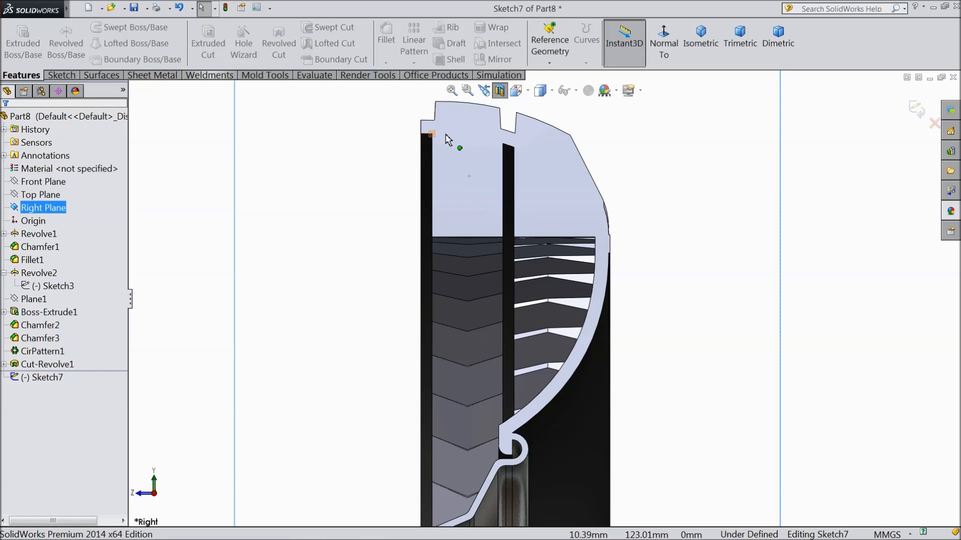
scroll(447, 140, "down", 3)
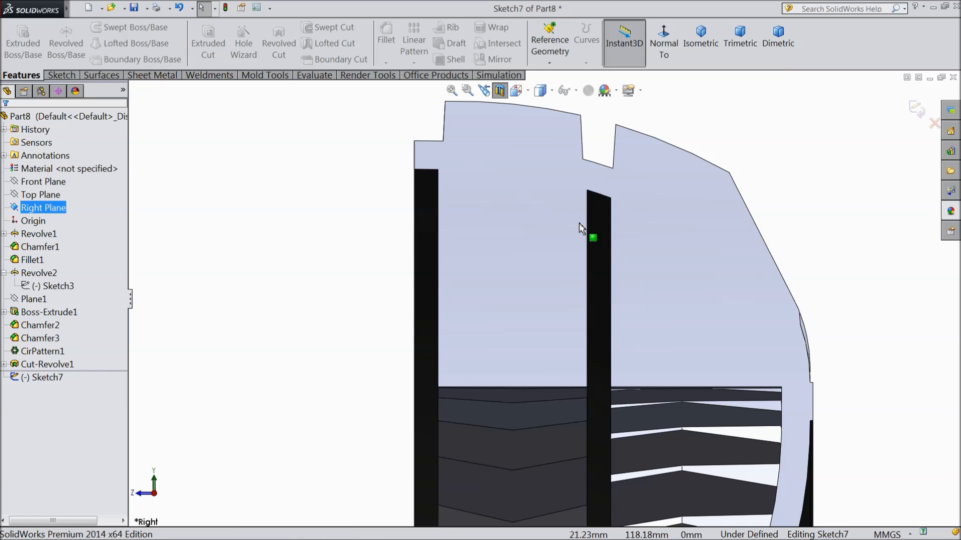
Step: Sketch a short horizontal line just above the first dark groove, starting on the tread section's outer side edge
left_click(58, 75)
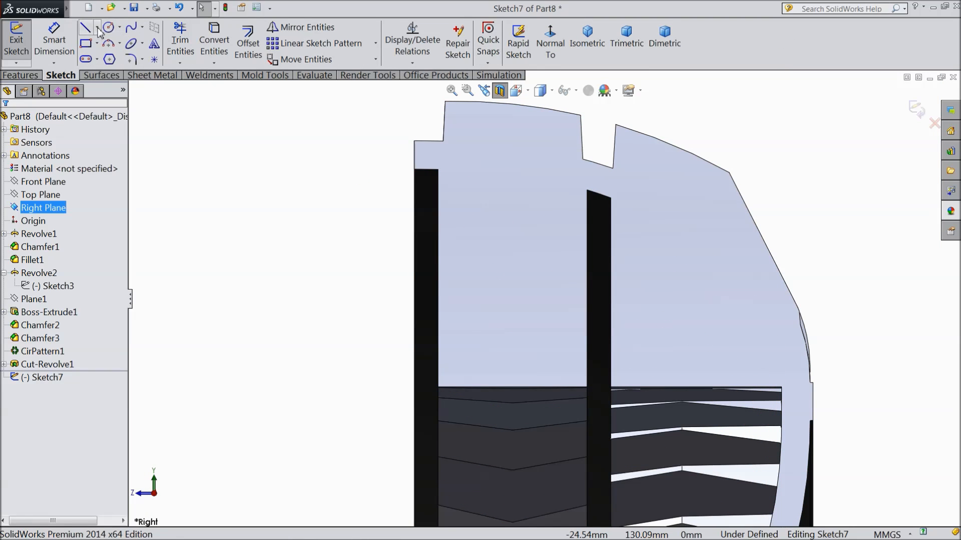
left_click(97, 28)
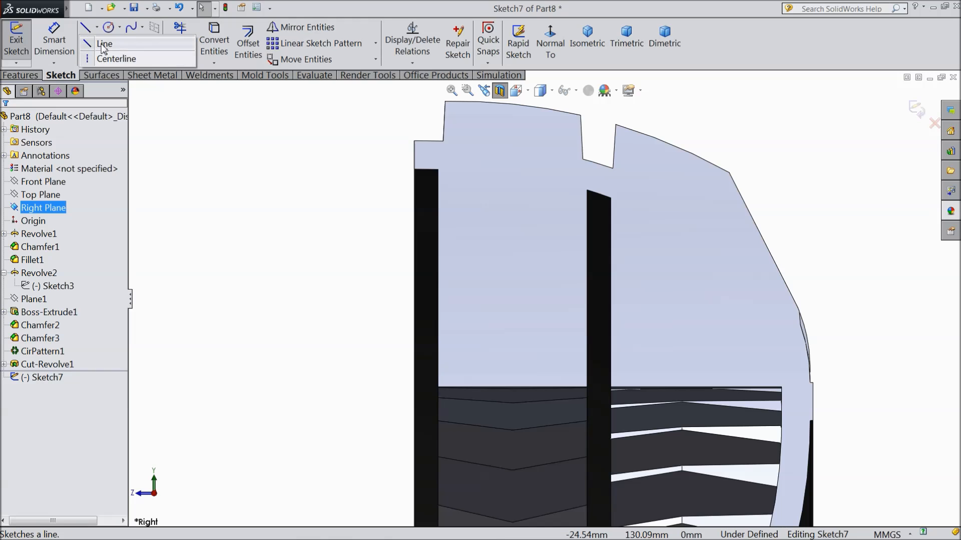
left_click(103, 44)
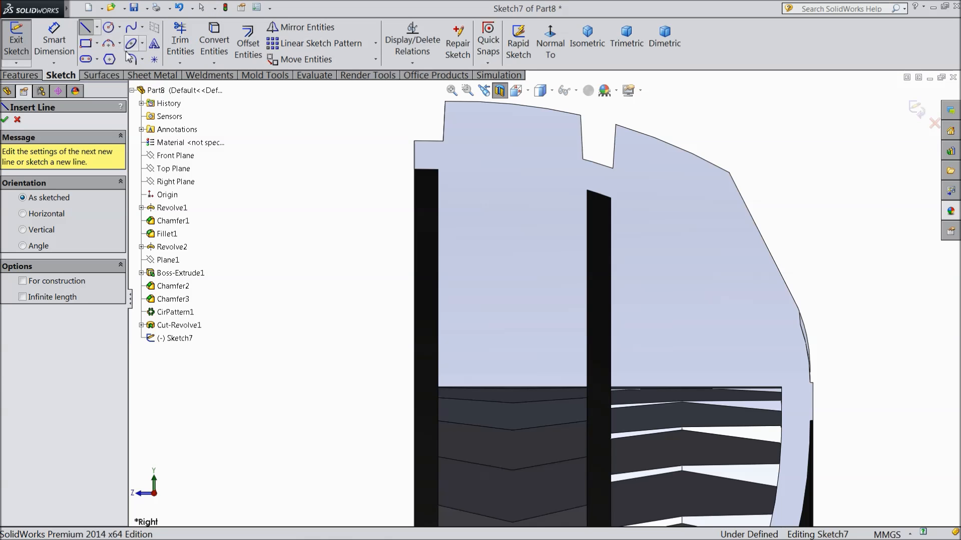
left_click(130, 32)
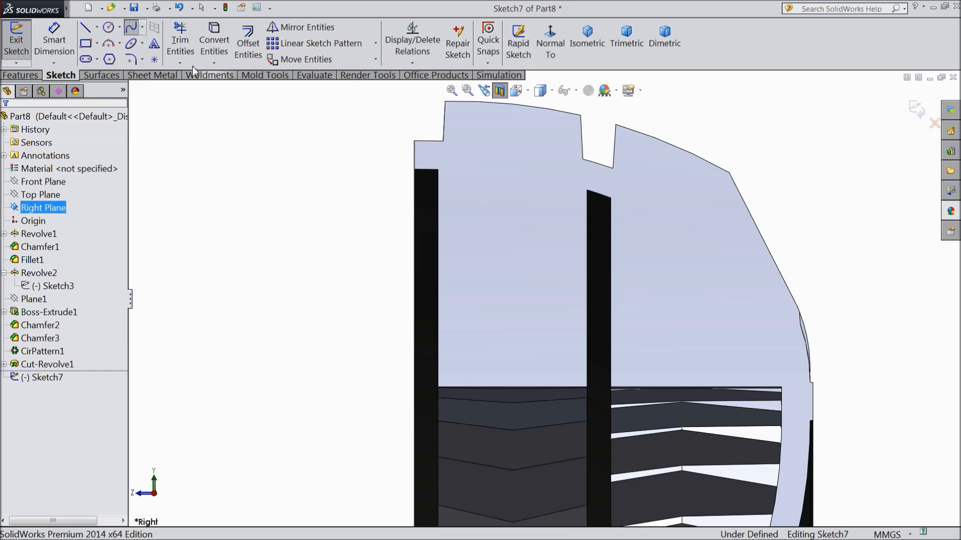
scroll(682, 333, "up", 2)
scroll(703, 365, "down", 2)
scroll(685, 370, "up", 2)
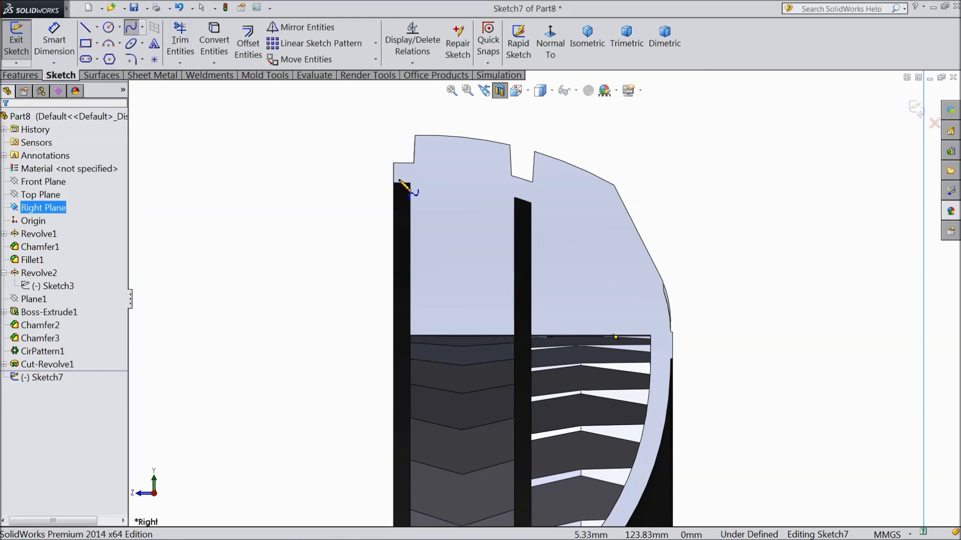
scroll(408, 191, "down", 3)
left_click(85, 27)
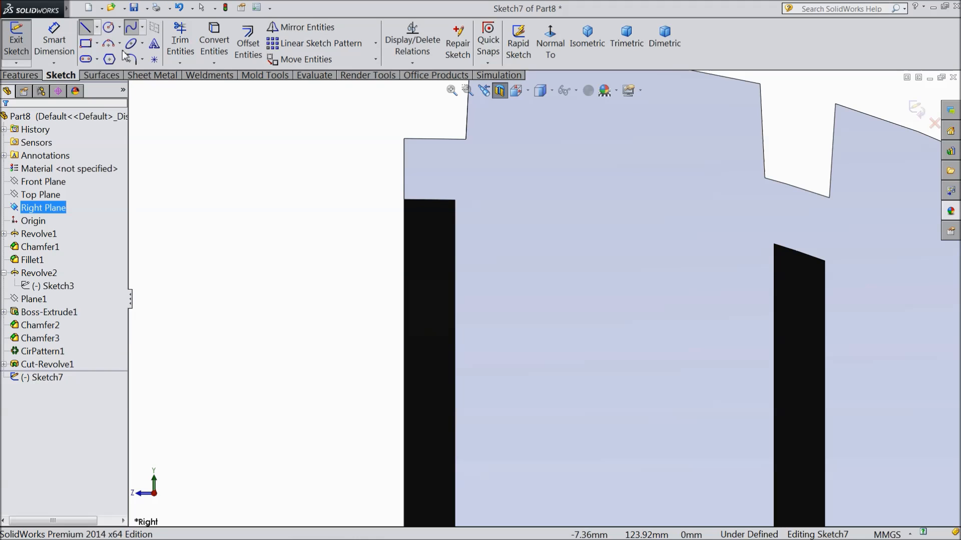
left_click(405, 193)
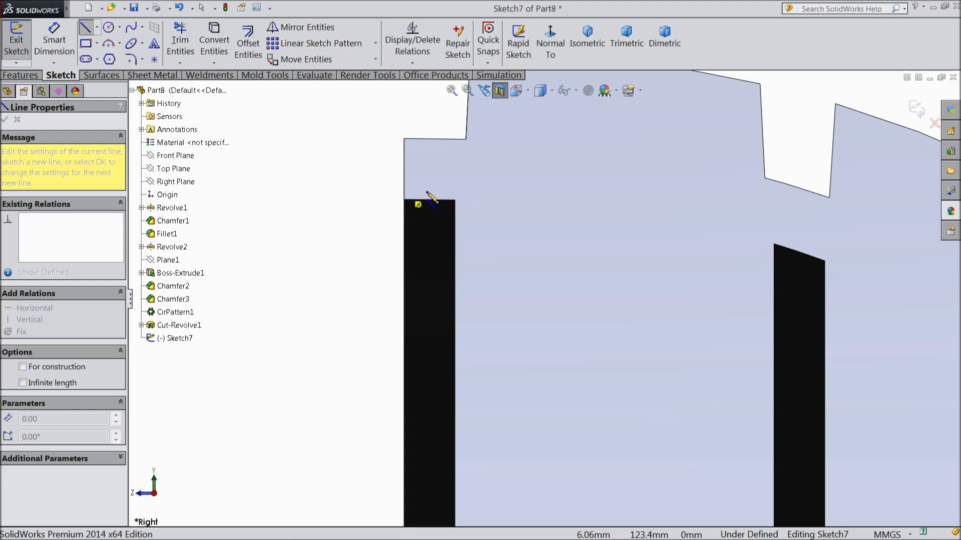
left_click(462, 192)
right_click(475, 181)
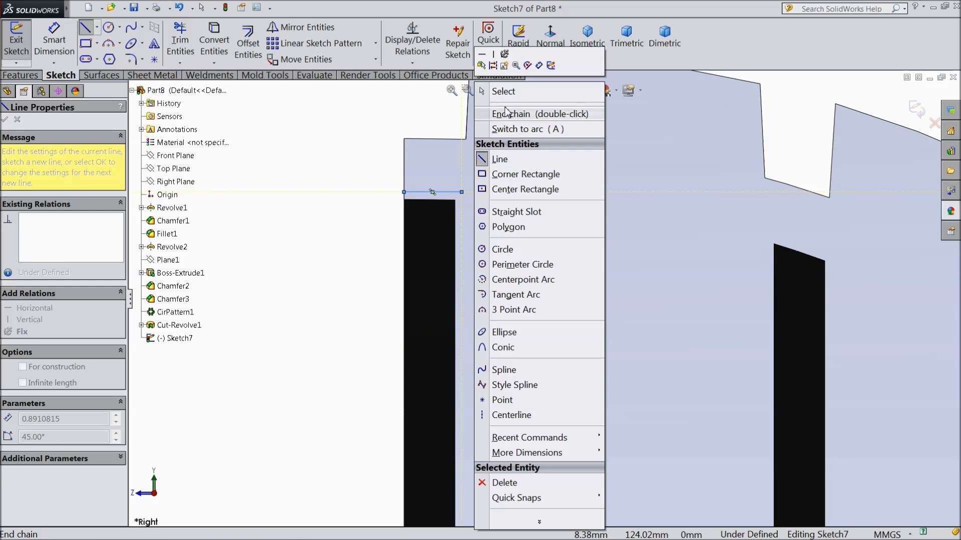
left_click(505, 93)
left_click(136, 31)
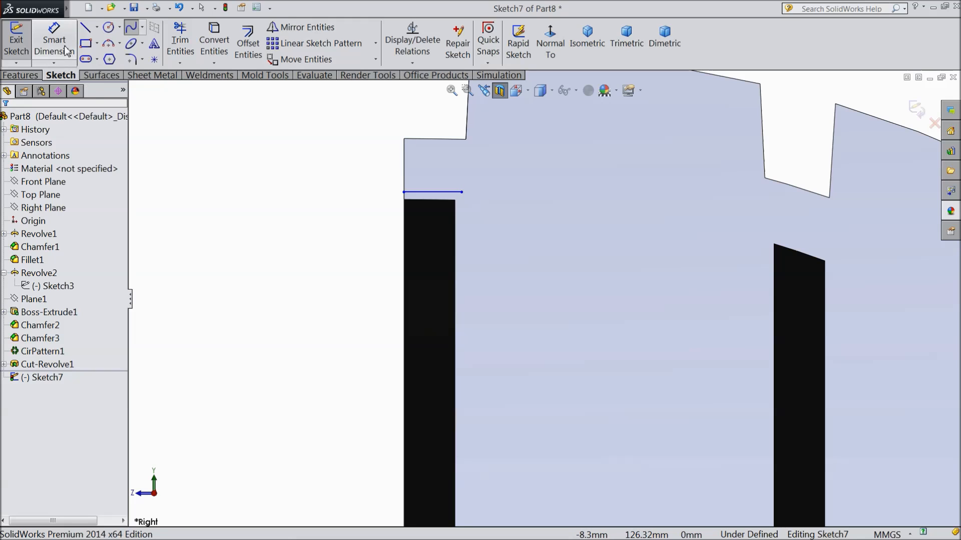
left_click(201, 7)
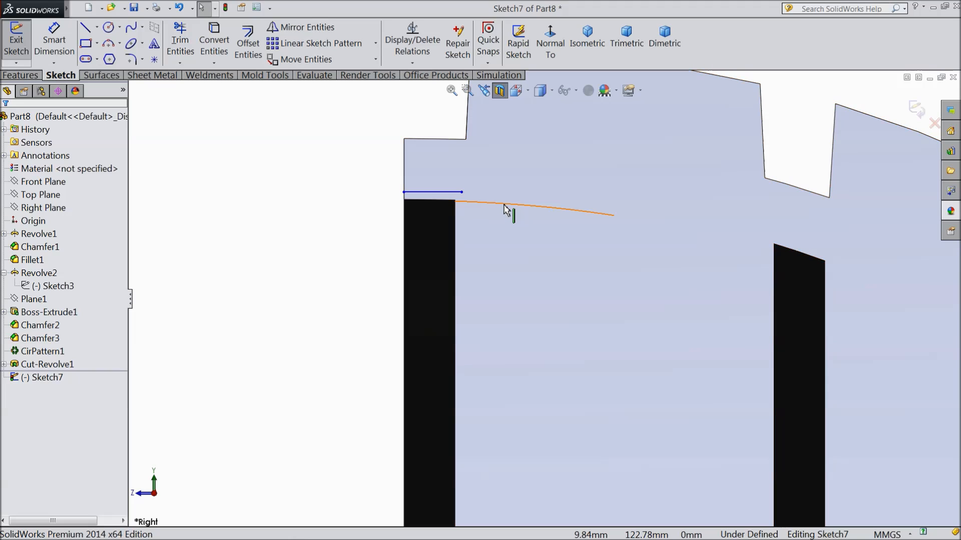
Step: Offset the two curved edges between the dark grooves 0.3 mm outward, with the direction reversed
left_click(504, 204)
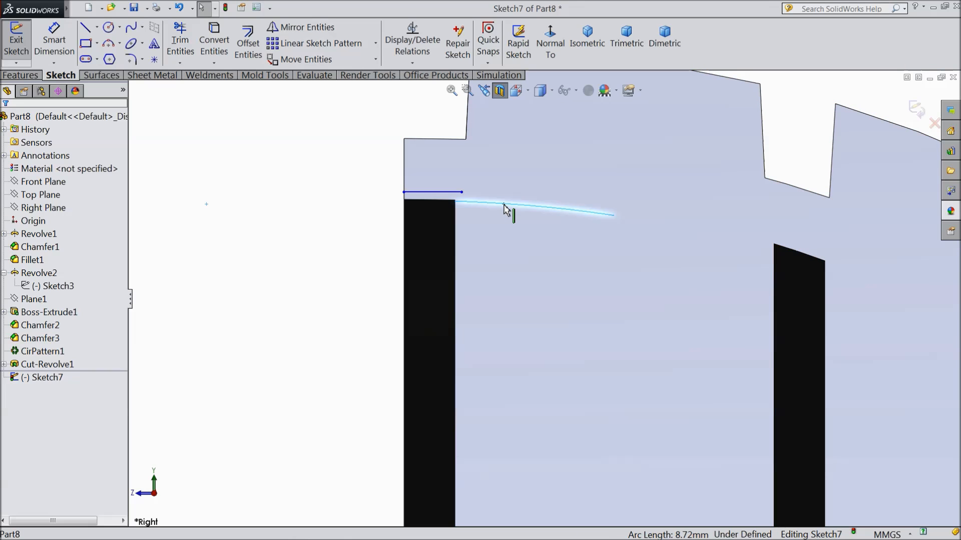
left_click(249, 45)
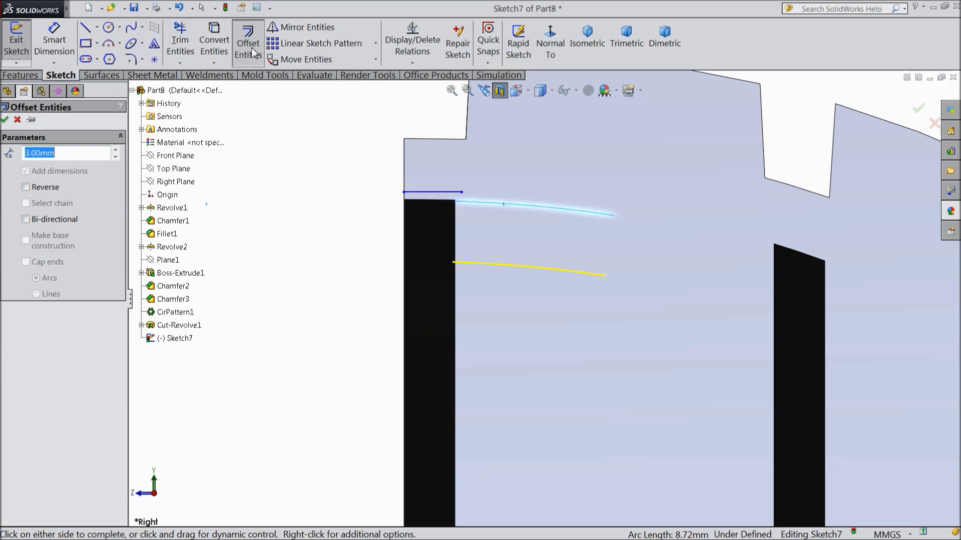
type("0.3")
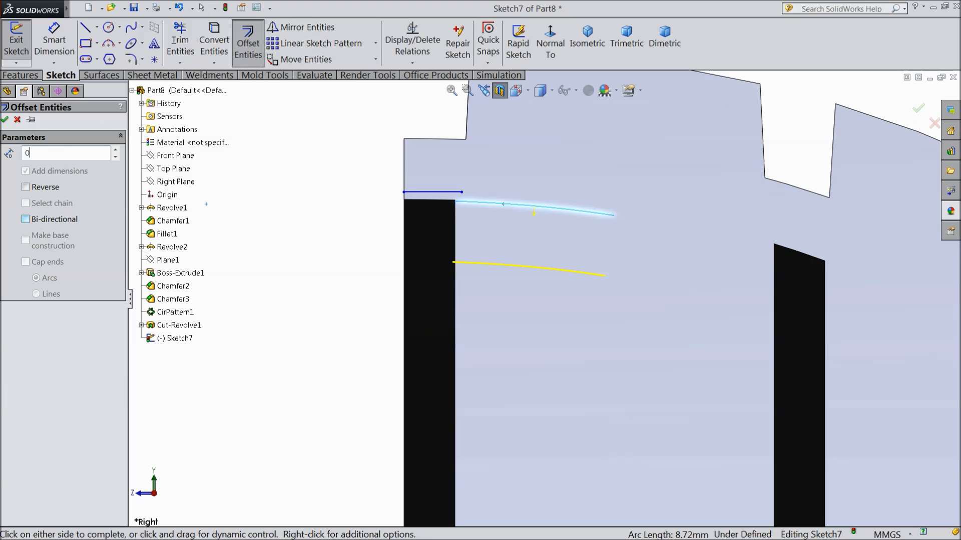
key("Return")
left_click(26, 187)
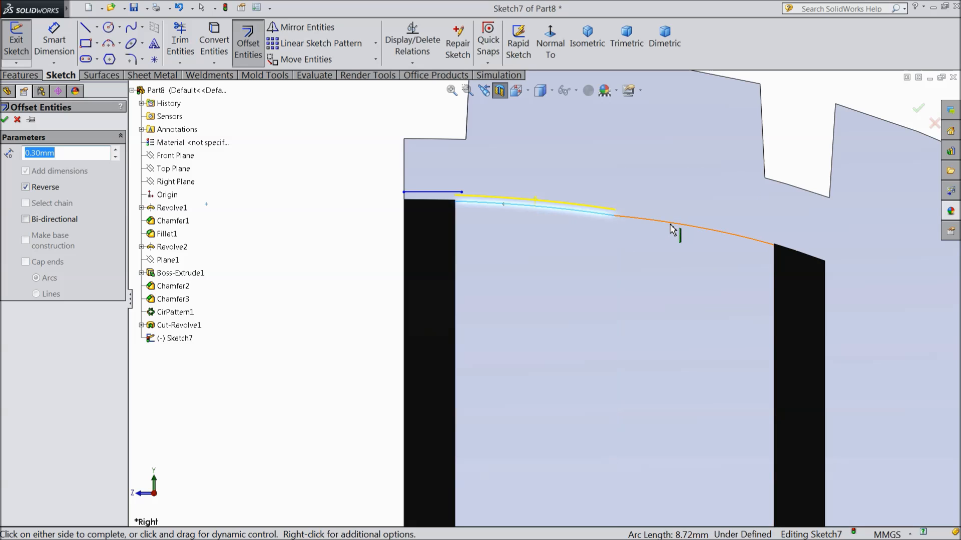
left_click(670, 225)
scroll(751, 264, "up", 2)
scroll(750, 264, "down", 2)
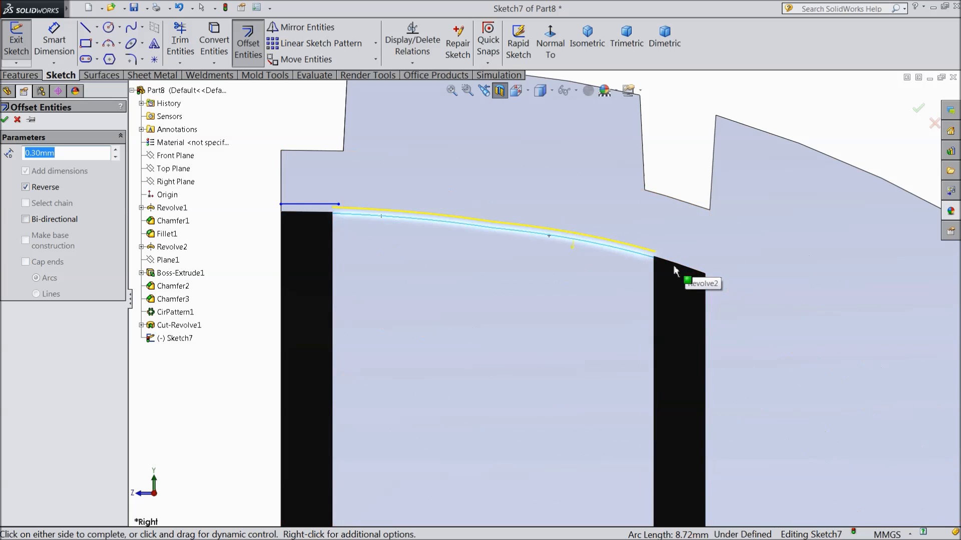
left_click(5, 122)
scroll(736, 293, "up", 2)
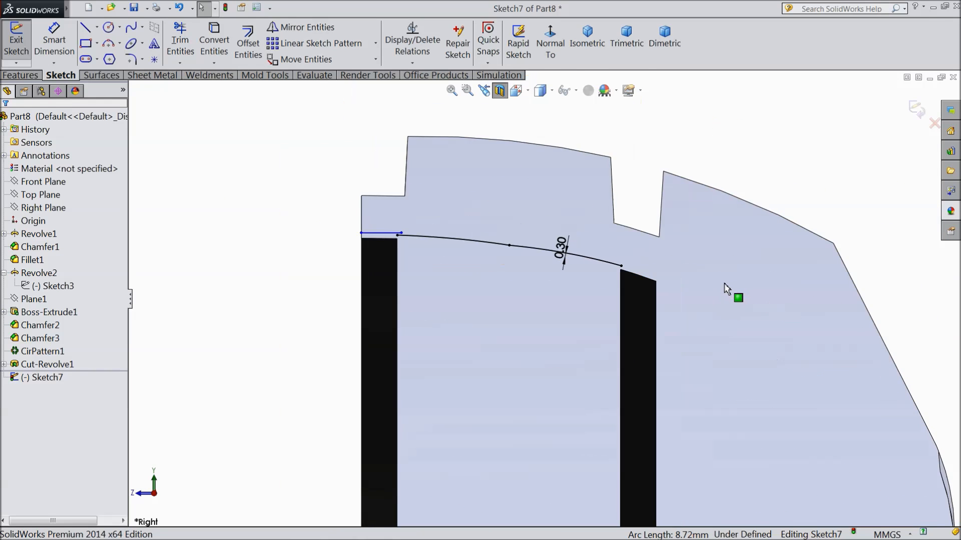
scroll(665, 344, "down", 2)
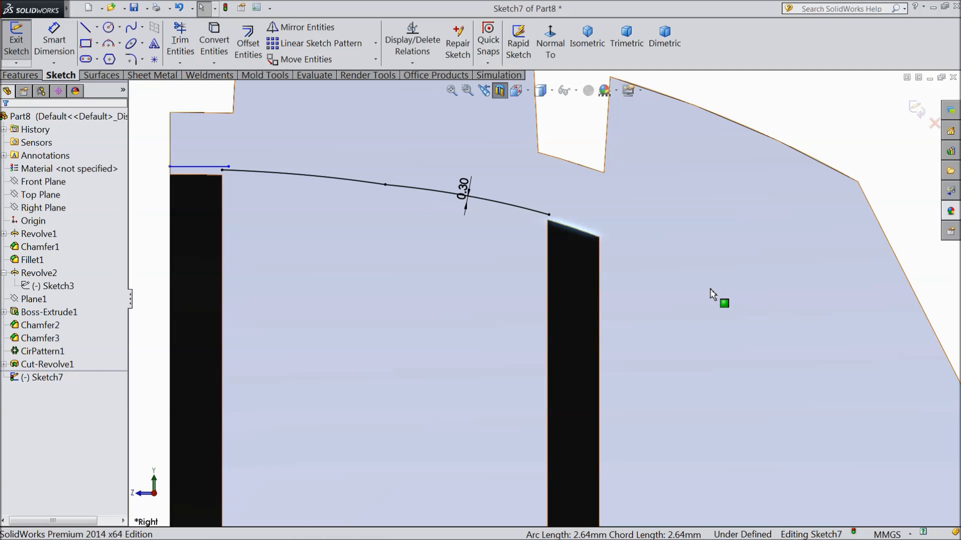
left_click(248, 47)
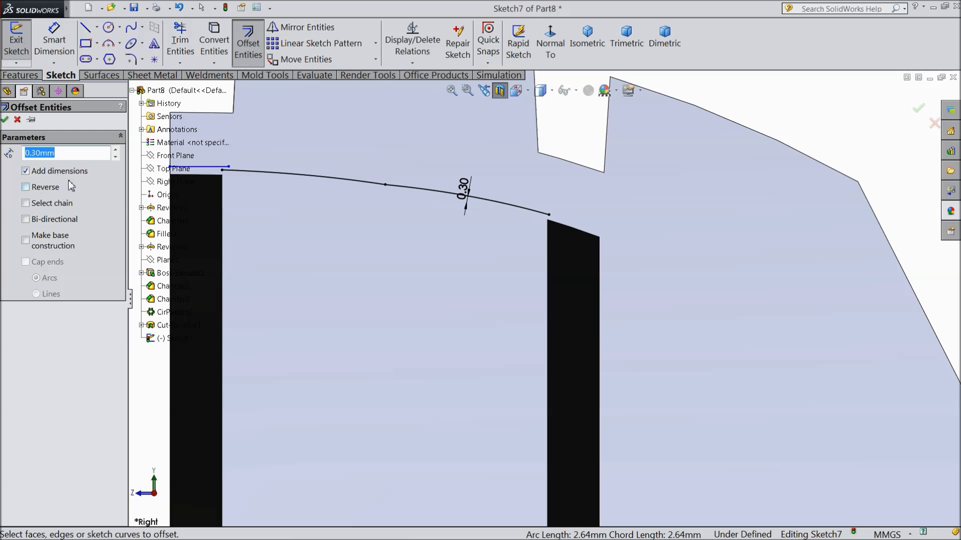
left_click(570, 233)
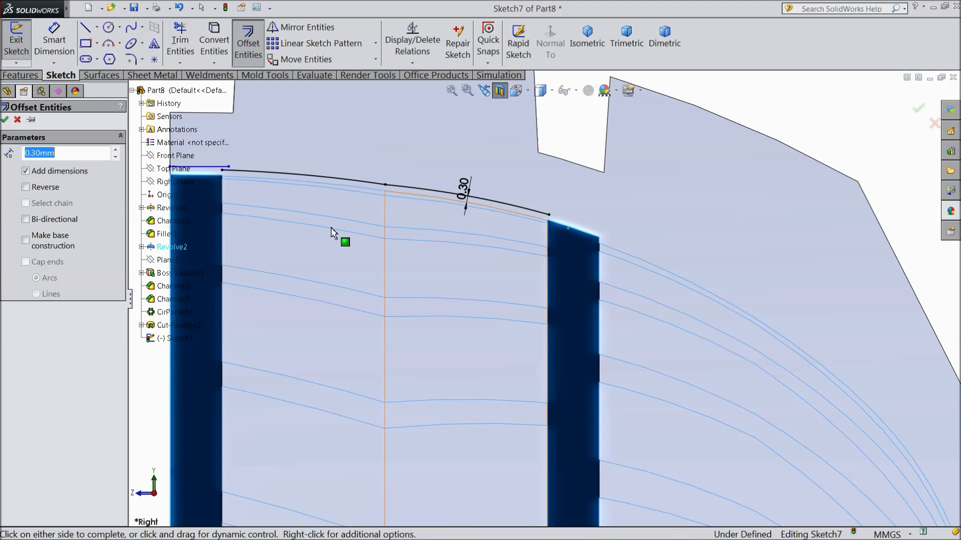
right_click(65, 153)
left_click(18, 121)
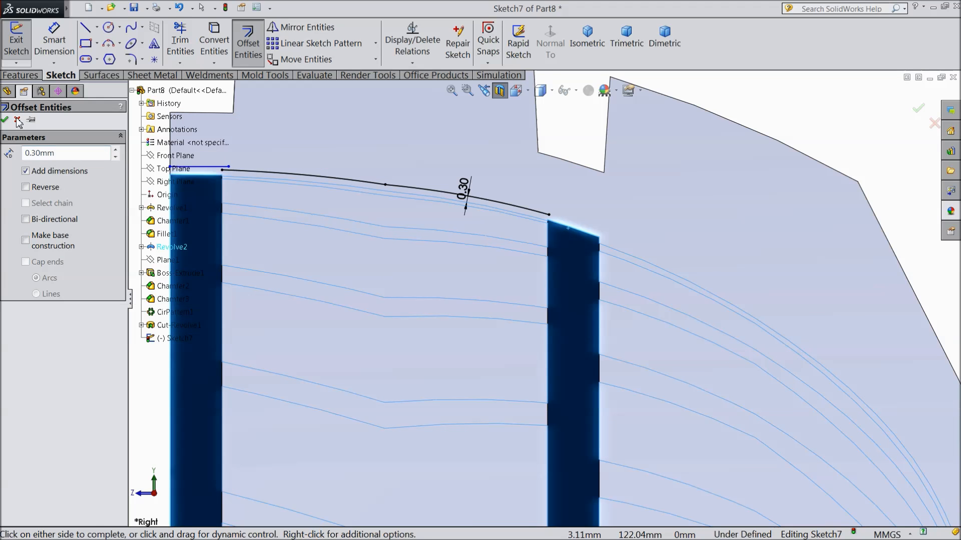
left_click(19, 121)
Step: Sketch a five-point spline from the offset curve's free end, following the tread's curvature down to the curved side wall
scroll(556, 283, "up", 3)
scroll(608, 323, "down", 2)
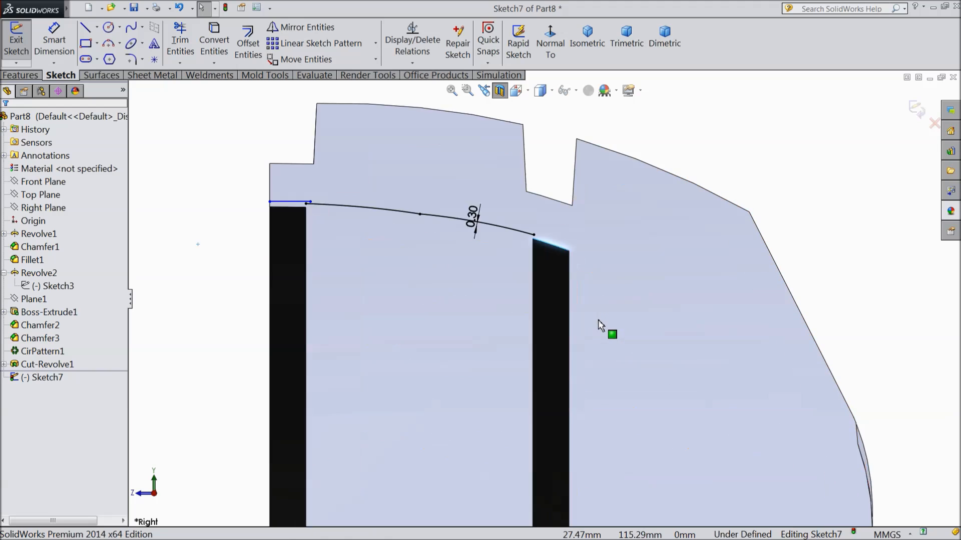
left_click(130, 30)
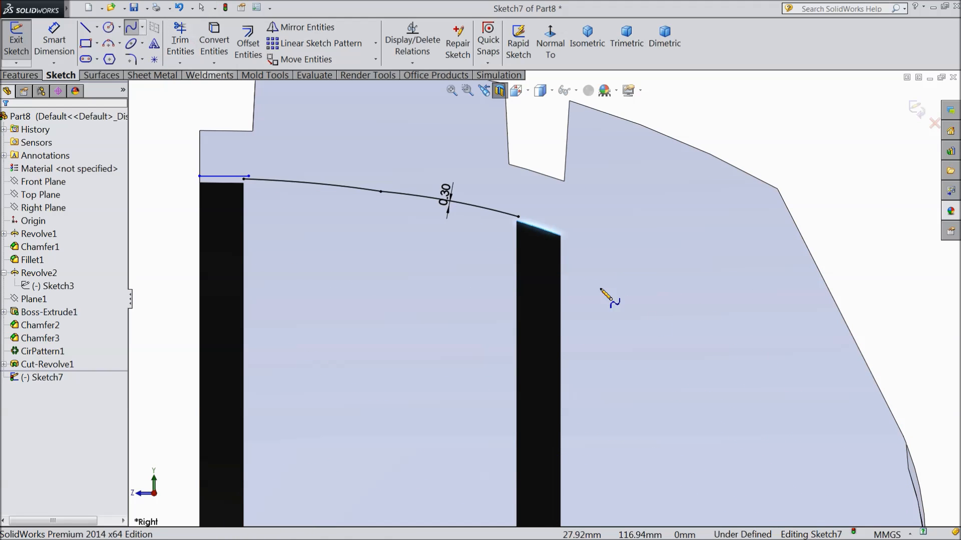
left_click(518, 216)
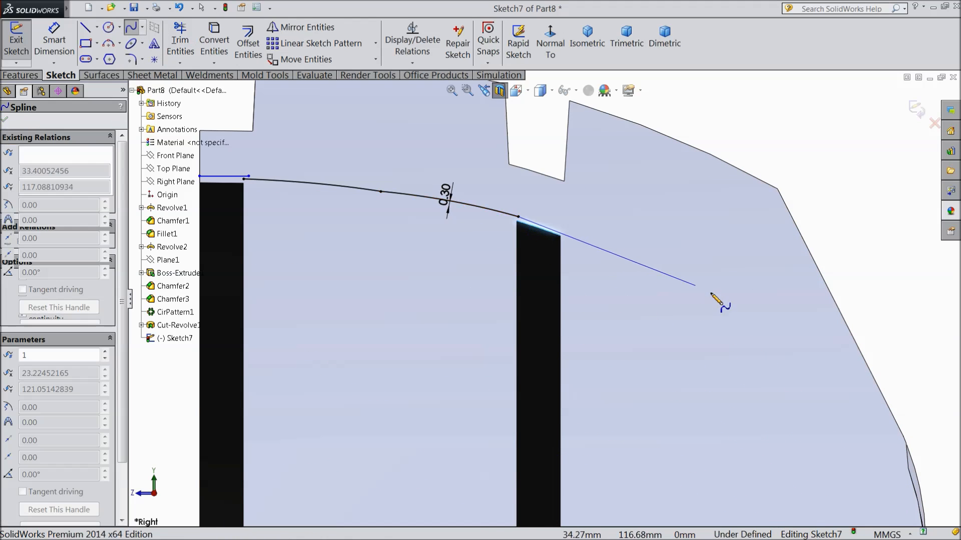
left_click(635, 261)
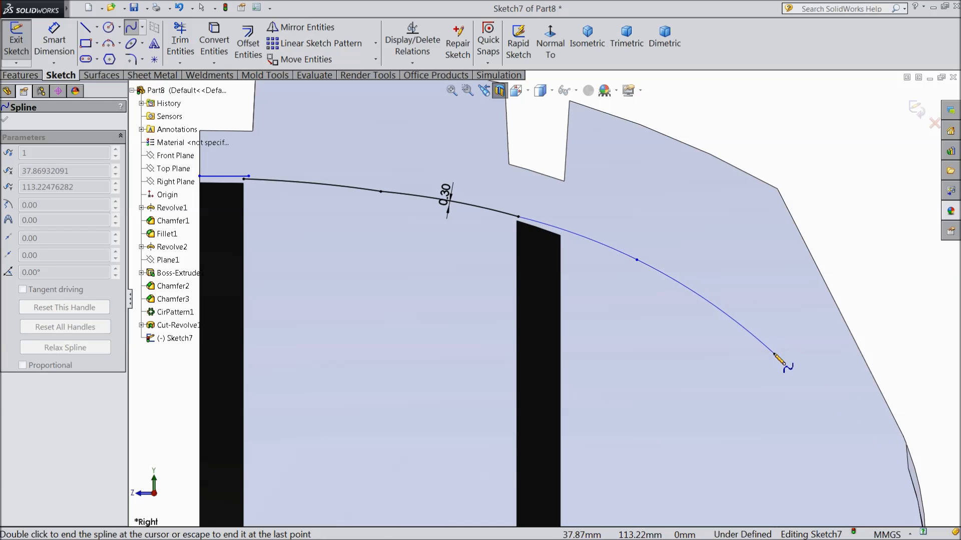
left_click(770, 356)
scroll(780, 386, "up", 4)
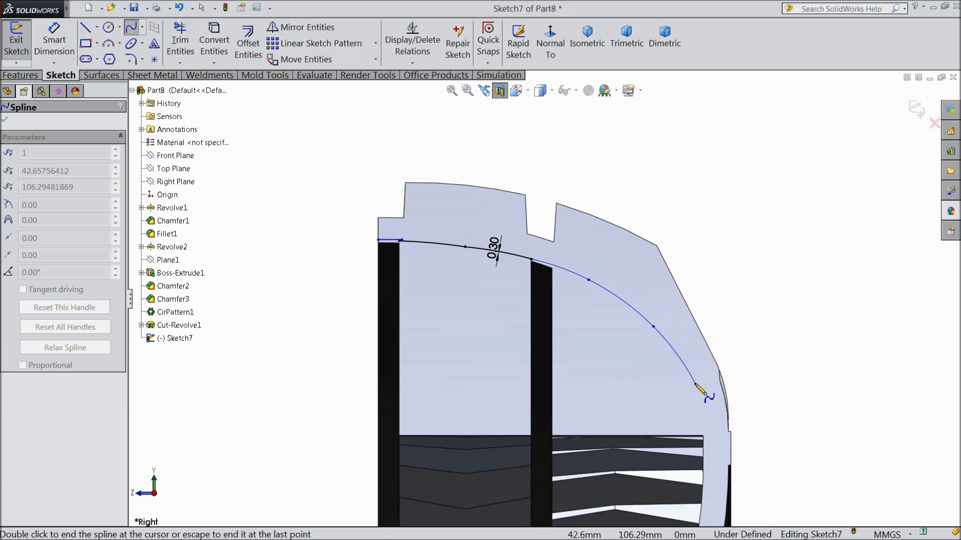
left_click(706, 416)
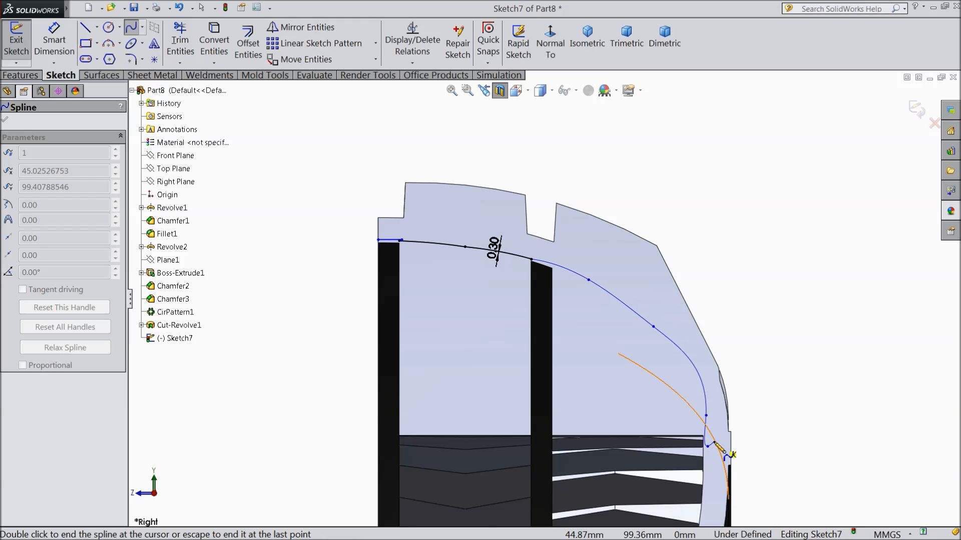
right_click(710, 447)
left_click(738, 173)
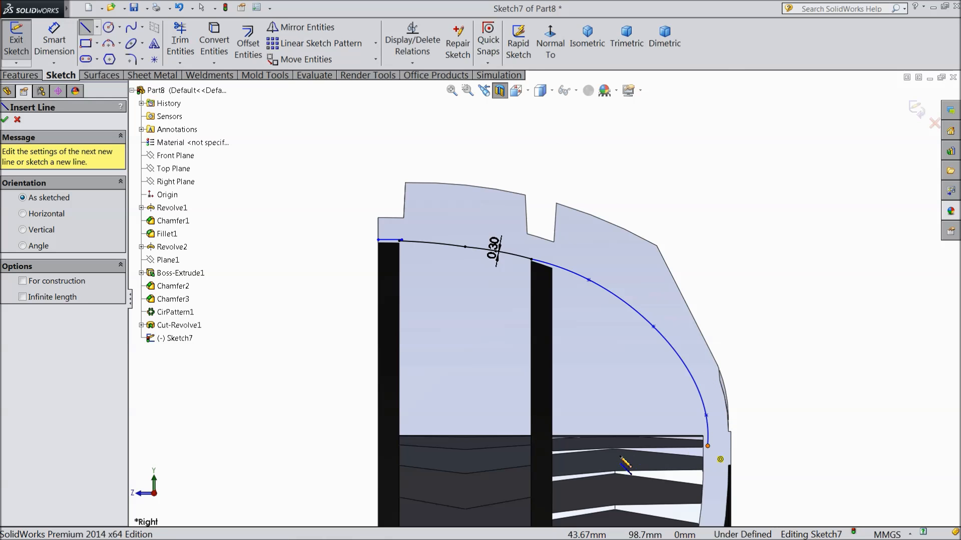
Step: Connect the spline's lower end to the offset curve's start with a horizontal, a vertical and a slightly slanted line about 5.8 mm long
left_click(707, 446)
left_click(351, 446)
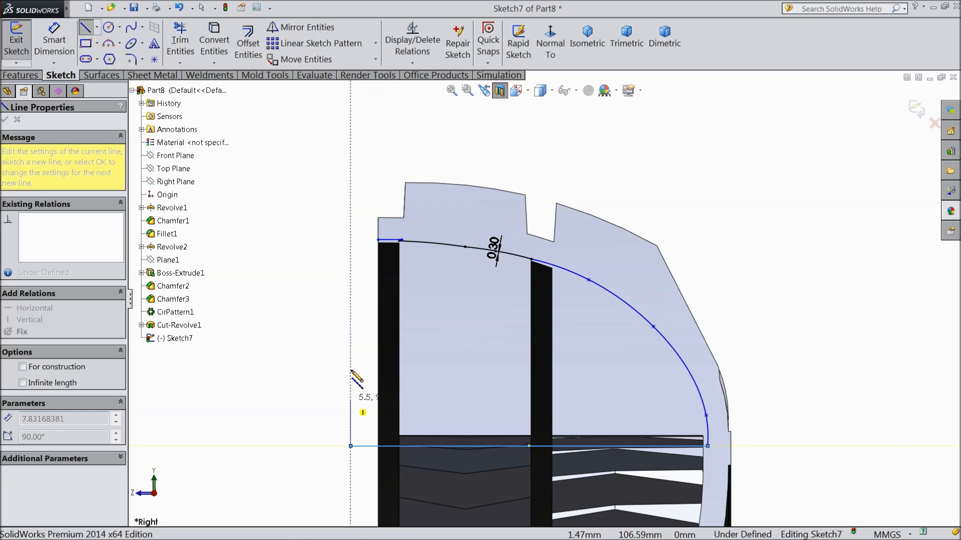
left_click(351, 241)
scroll(358, 244, "down", 5)
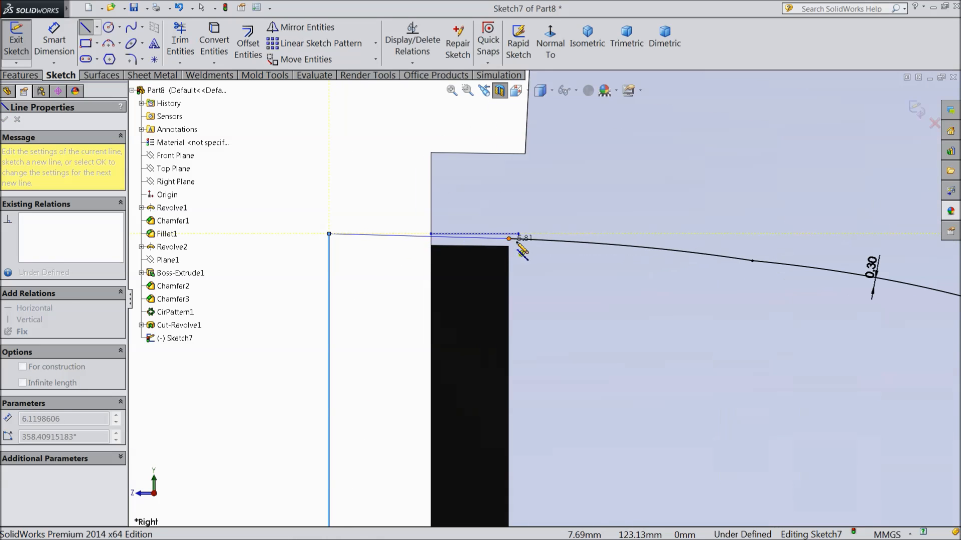
left_click(509, 239)
right_click(389, 192)
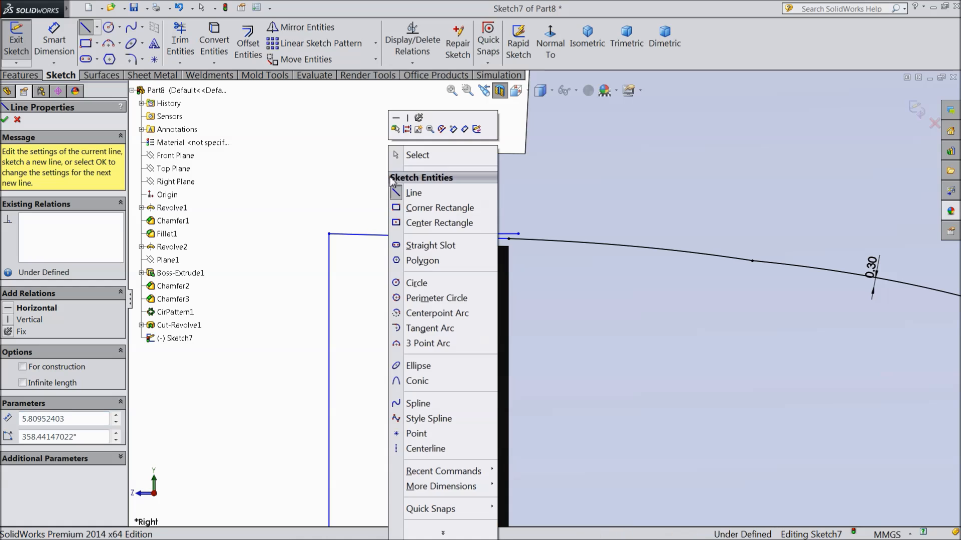
Step: Delete the short horizontal helper line above the first dark groove, keeping the closed profile
left_click(410, 156)
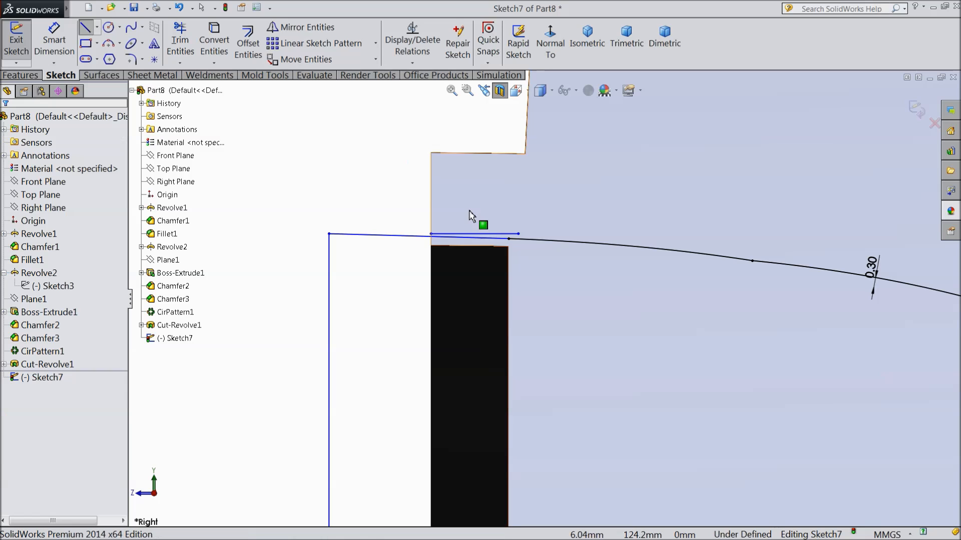
left_click(478, 235)
key("Escape")
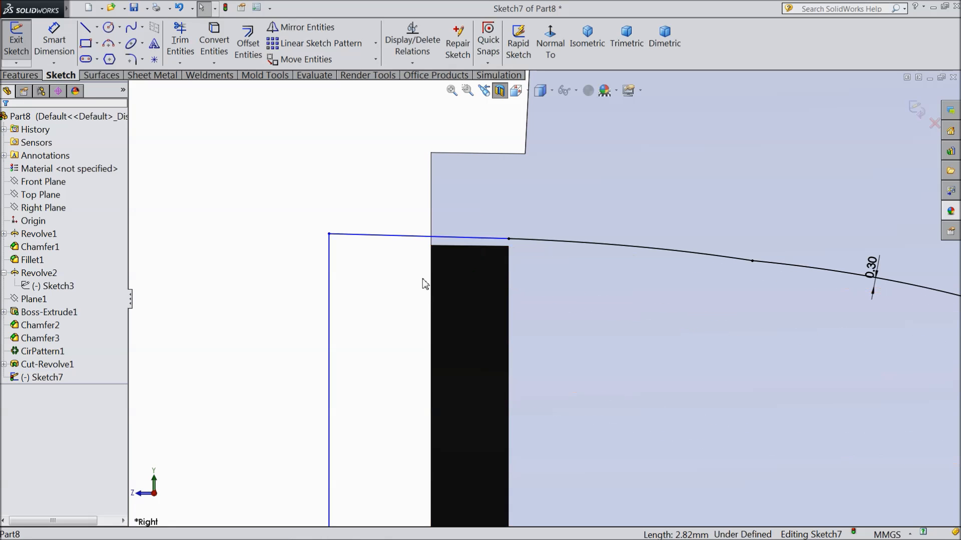
Step: Cut-revolve the closed profile 360° about the wheel's central axis
scroll(429, 287, "up", 6)
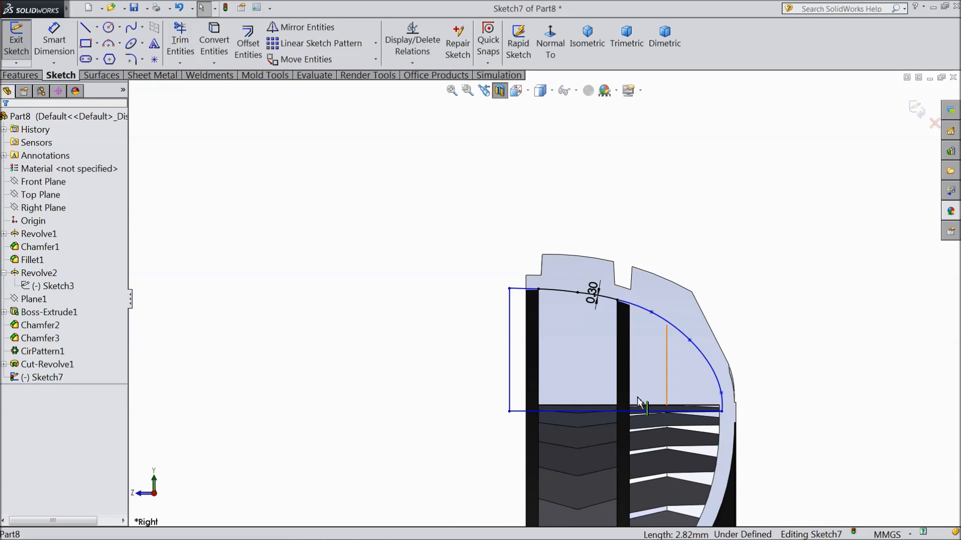
scroll(533, 379, "up", 5)
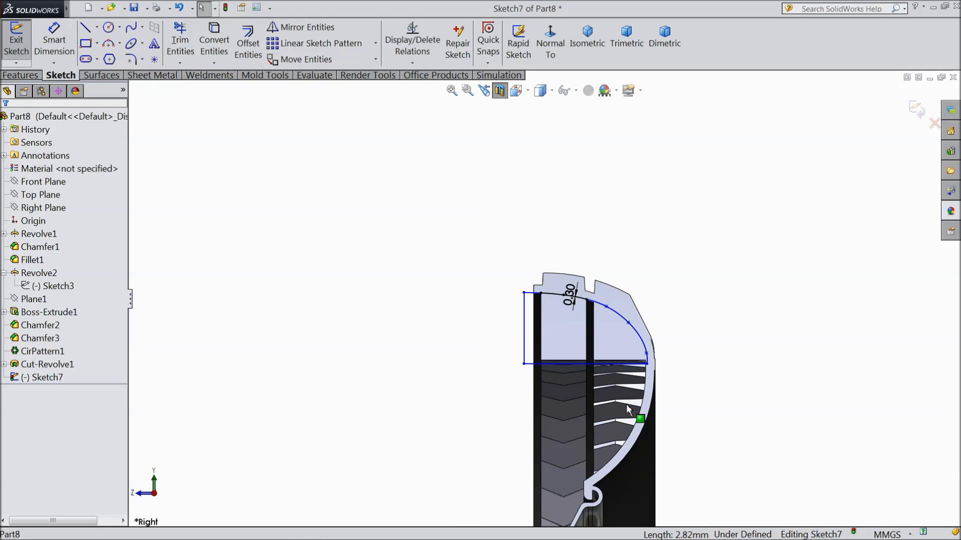
left_click(20, 75)
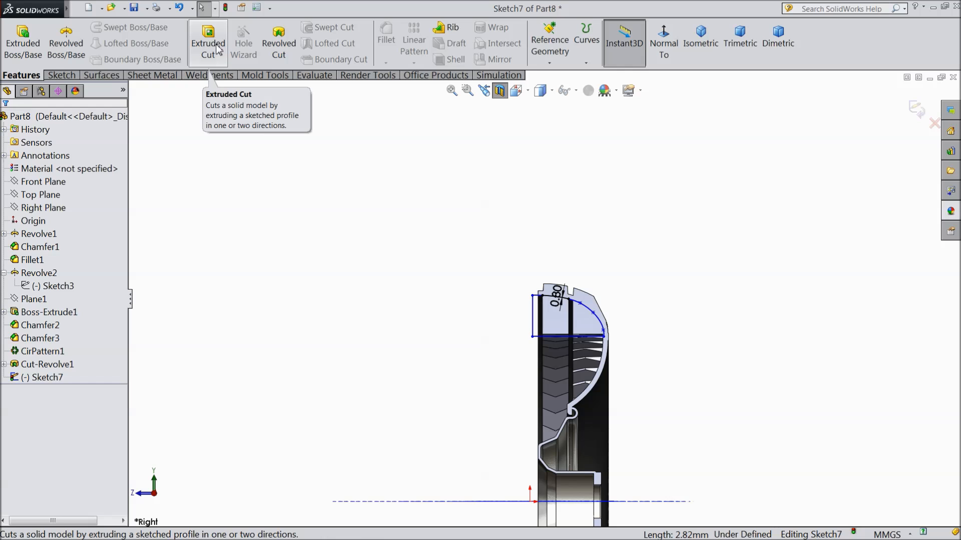
left_click(279, 46)
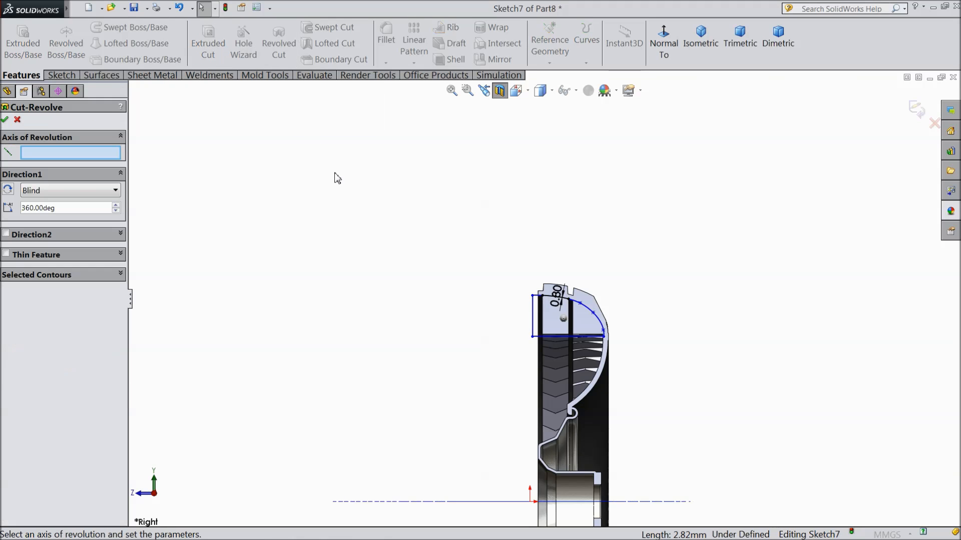
left_click(489, 502)
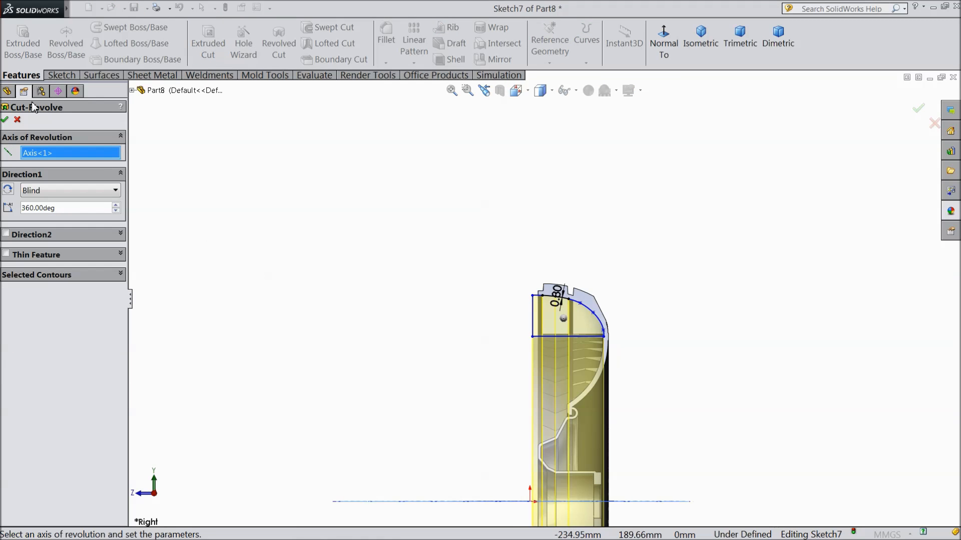
left_click(5, 120)
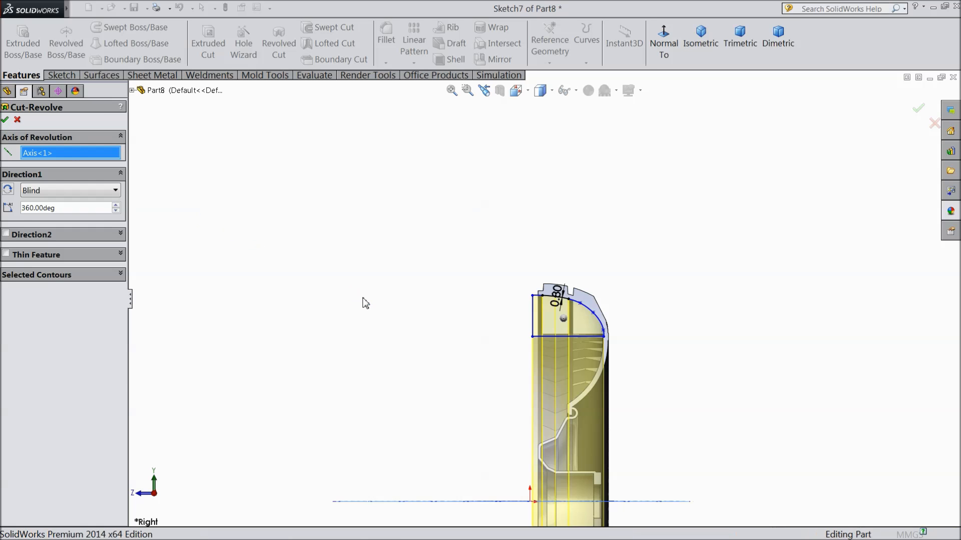
Step: Turn off the section view and hide the temporary axes
middle_click_drag(427, 368, 530, 388)
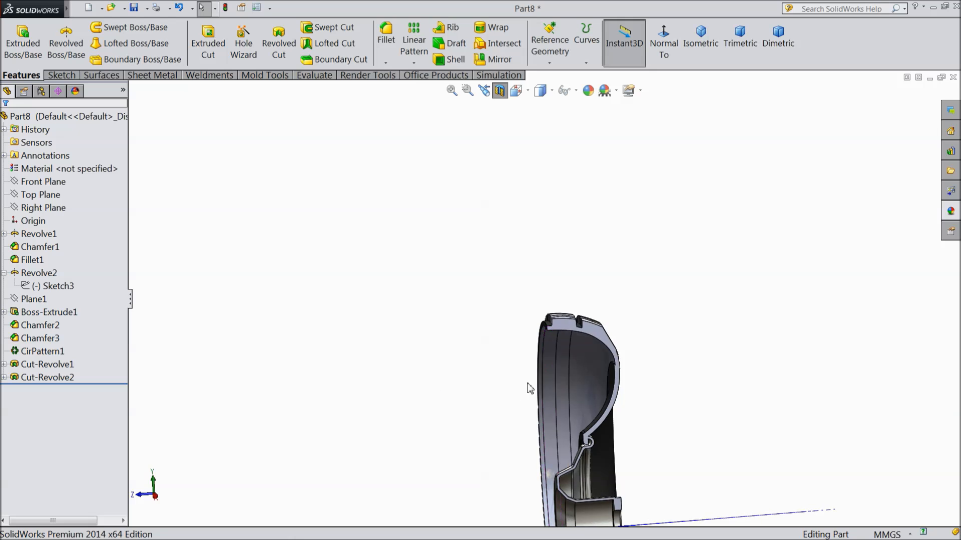
scroll(613, 374, "down", 5)
mouse_move(554, 350)
middle_mouse_down()
mouse_move(593, 320)
mouse_move(564, 338)
middle_mouse_up()
scroll(557, 335, "up", 6)
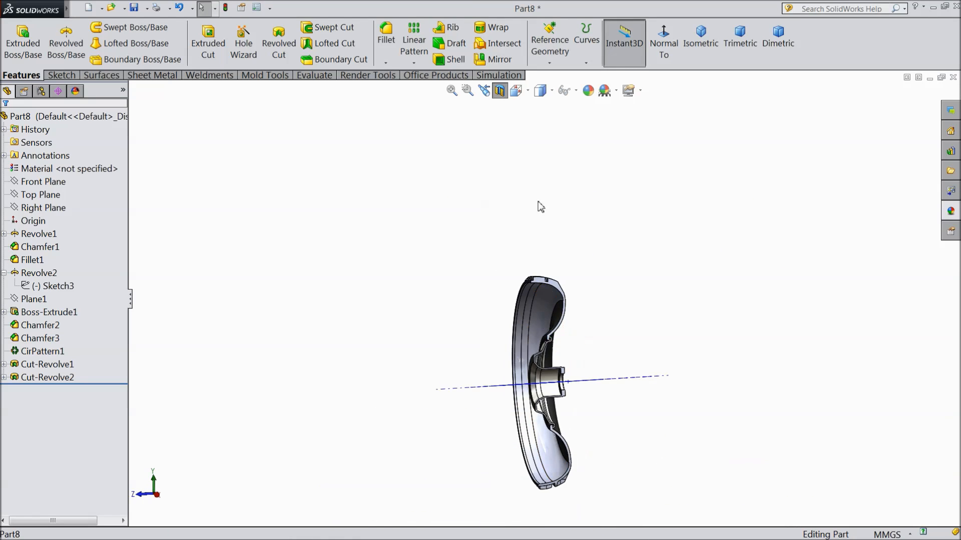
left_click(499, 90)
middle_click_drag(463, 266, 505, 283)
scroll(639, 446, "down", 3)
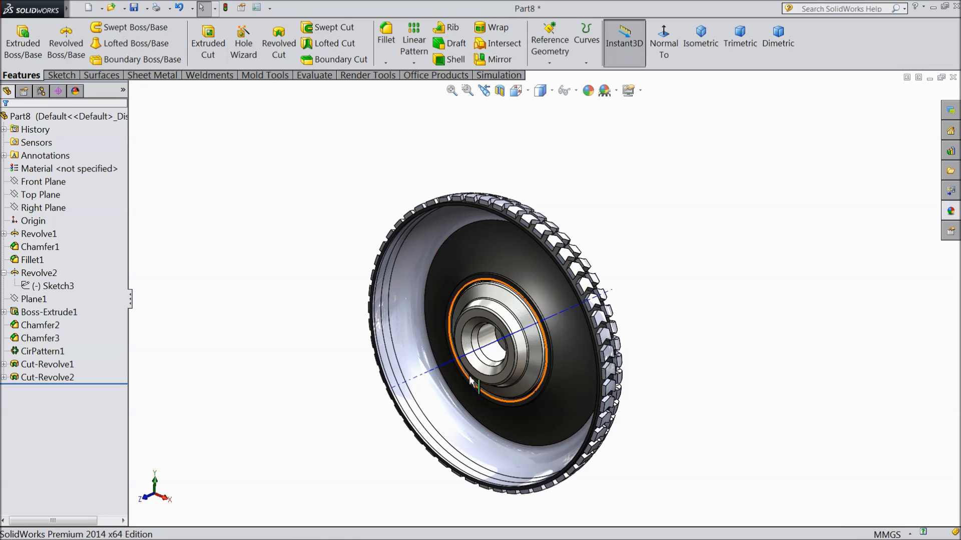
left_click(416, 378)
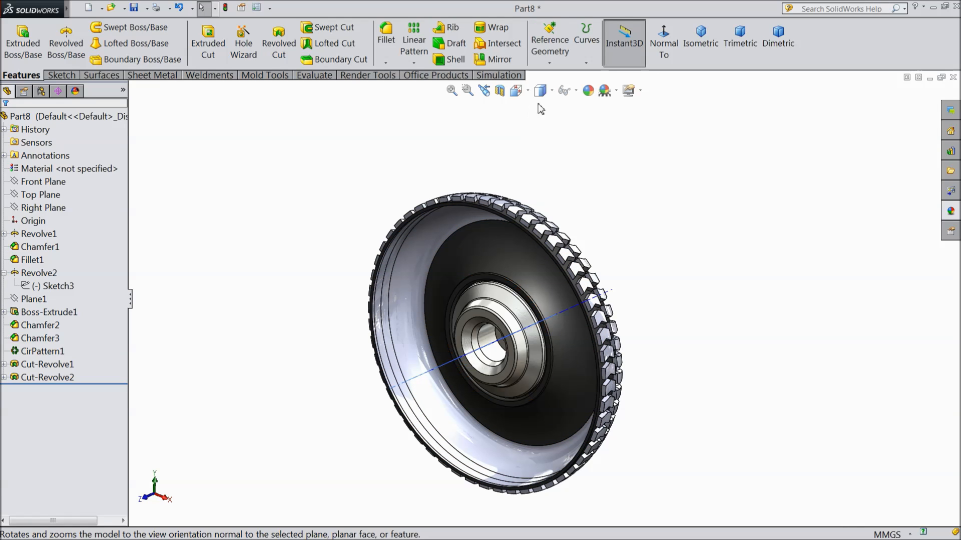
left_click(576, 91)
left_click(582, 126)
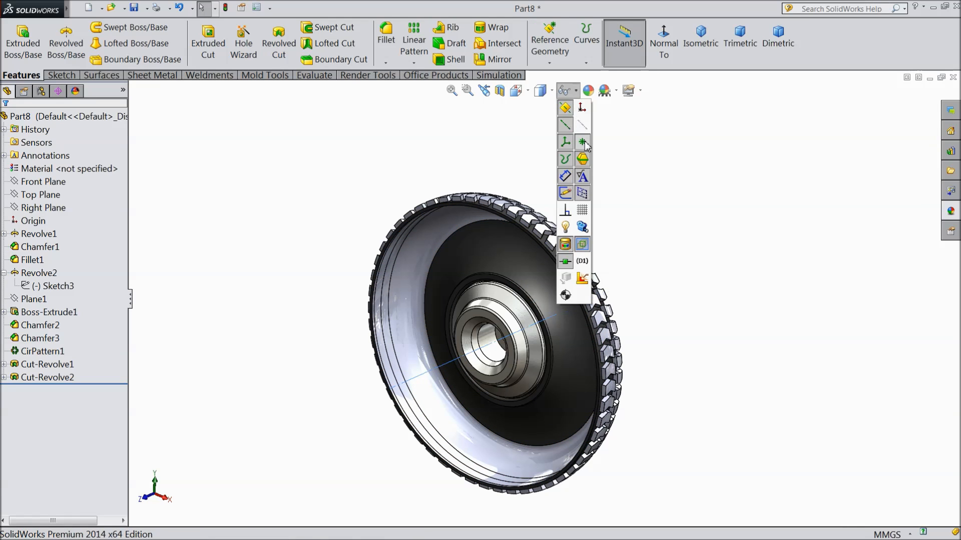
Step: Mirror the half-wheel body about the narrow flat ring face on its open side, with the solids merged
scroll(660, 261, "down", 3)
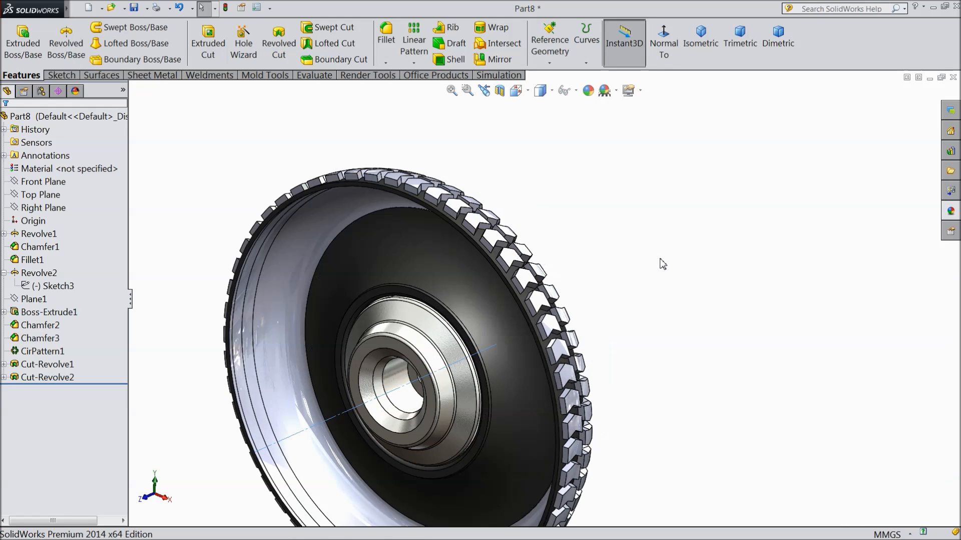
scroll(651, 272, "up", 3)
mouse_move(624, 291)
middle_mouse_down()
mouse_move(610, 295)
mouse_move(623, 295)
middle_mouse_up()
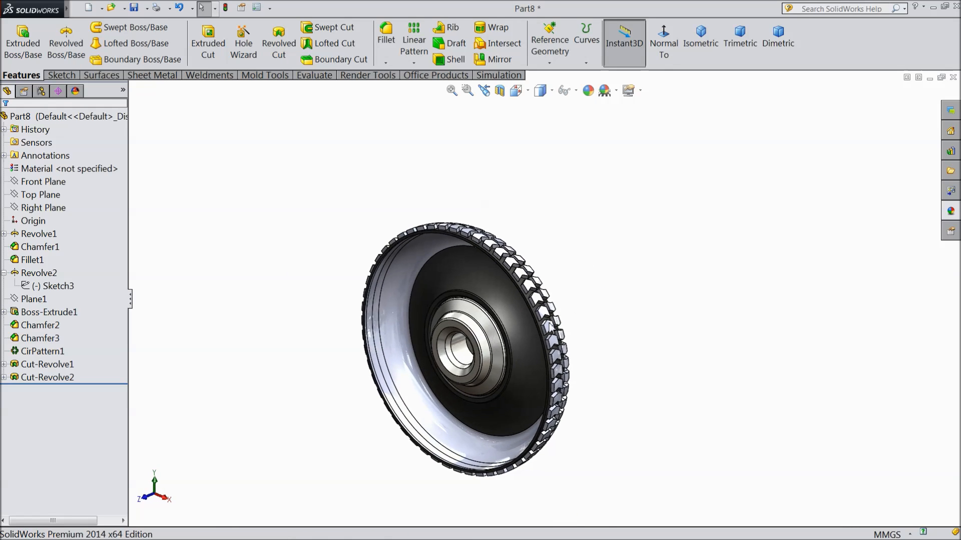
scroll(481, 331, "down", 3)
scroll(483, 334, "up", 3)
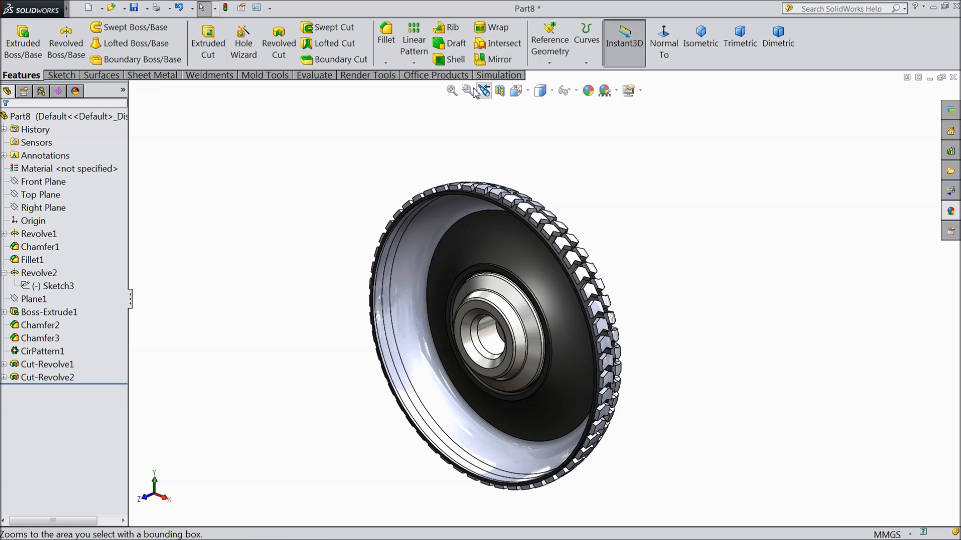
left_click(495, 59)
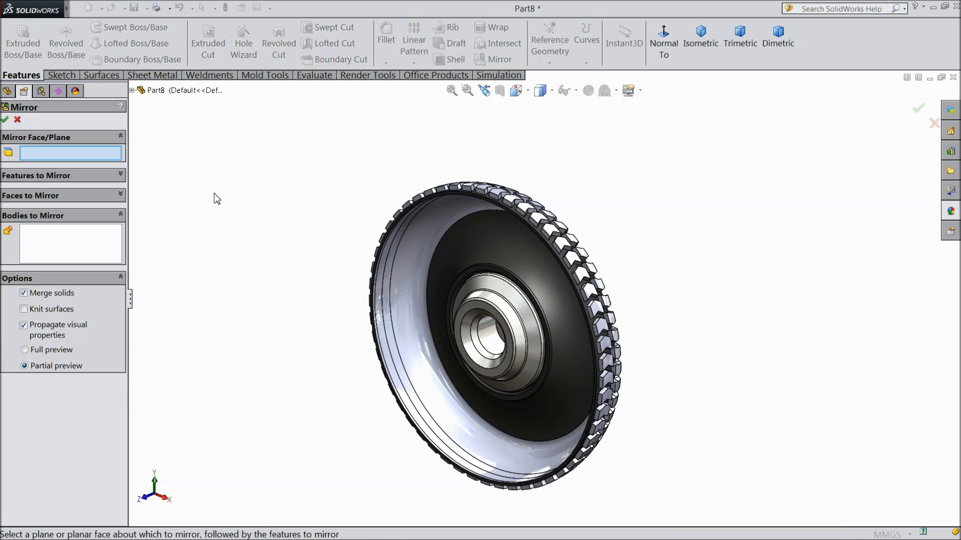
scroll(526, 383, "down", 3)
scroll(676, 299, "down", 5)
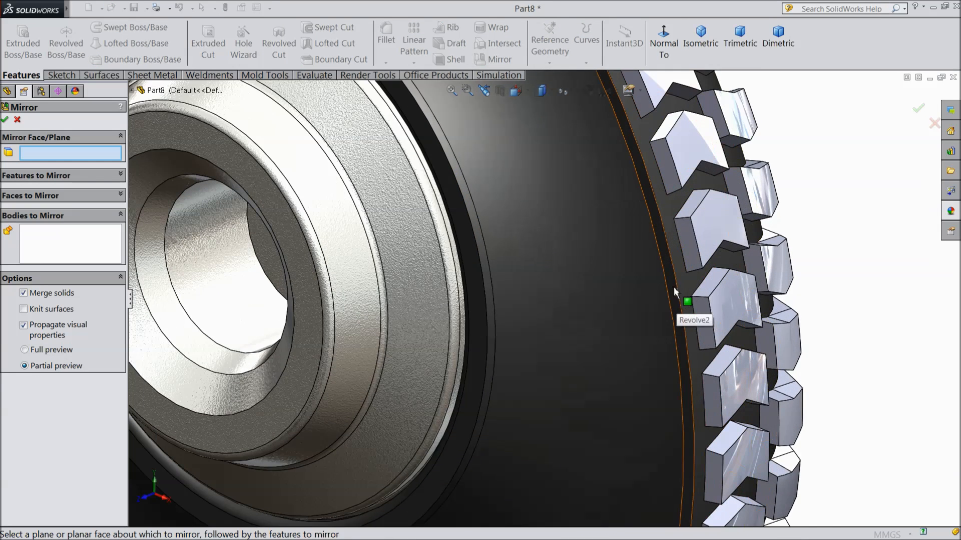
scroll(656, 285, "down", 3)
left_click(638, 281)
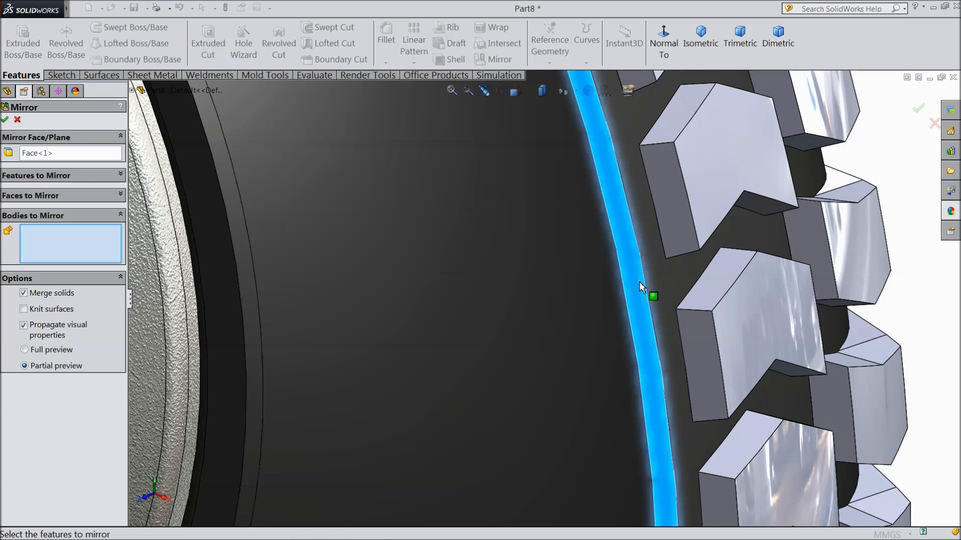
scroll(638, 281, "up", 8)
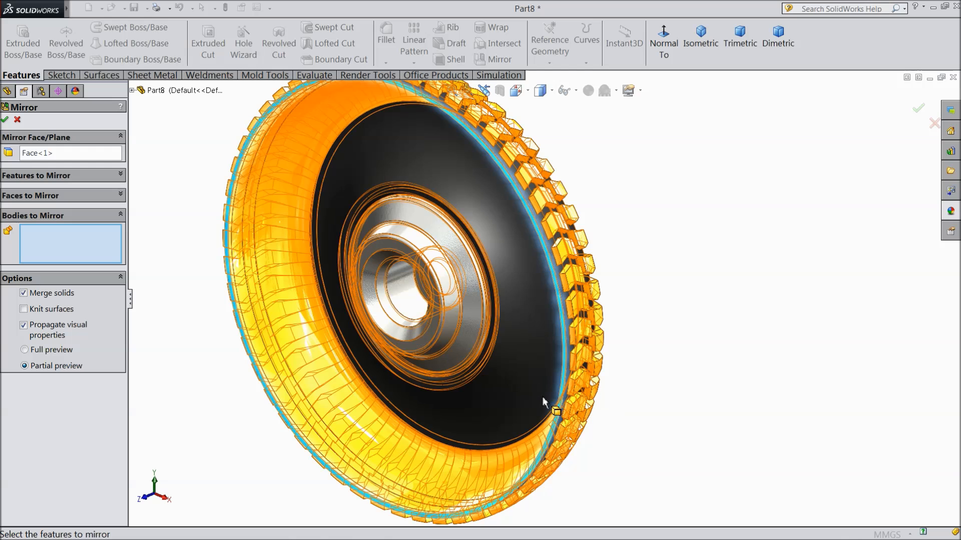
left_click(529, 388)
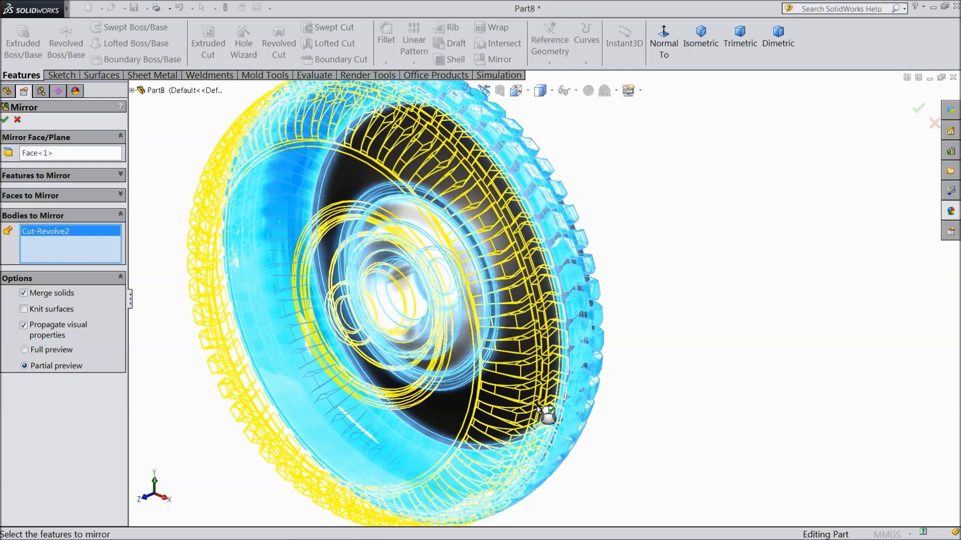
left_click(6, 121)
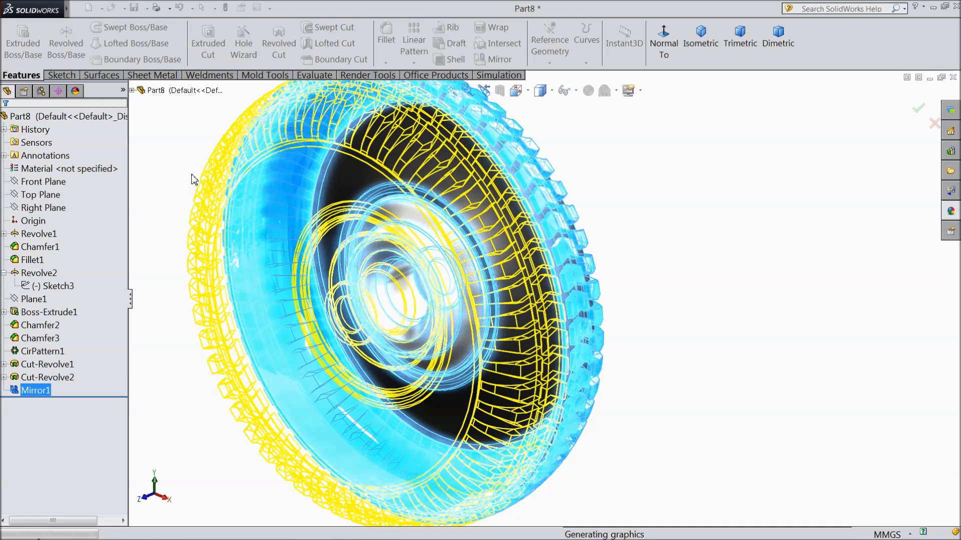
Step: Apply the matte rubber appearance to the tread block extrusion, Boss-Extrude1
key("f")
middle_click_drag(253, 264, 251, 291)
scroll(496, 282, "down", 4)
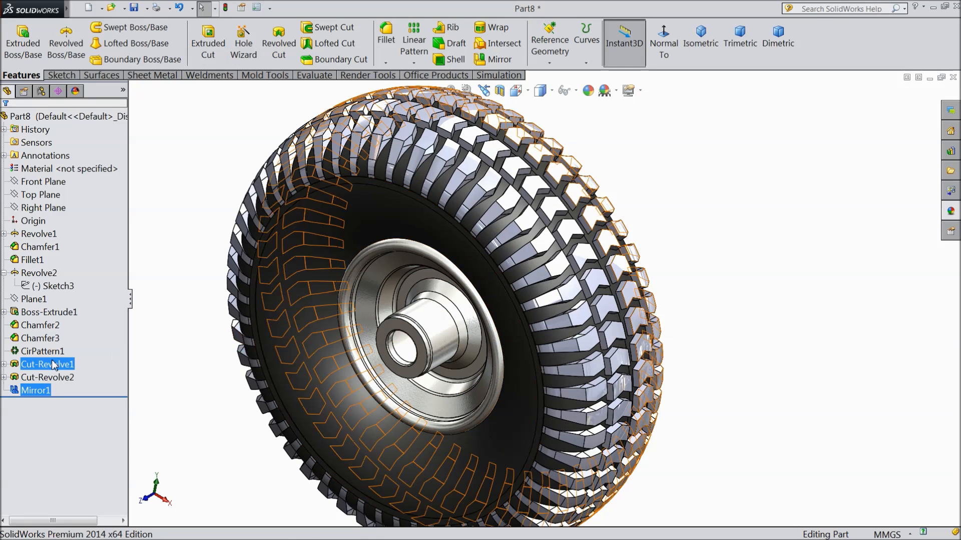
left_click(46, 314)
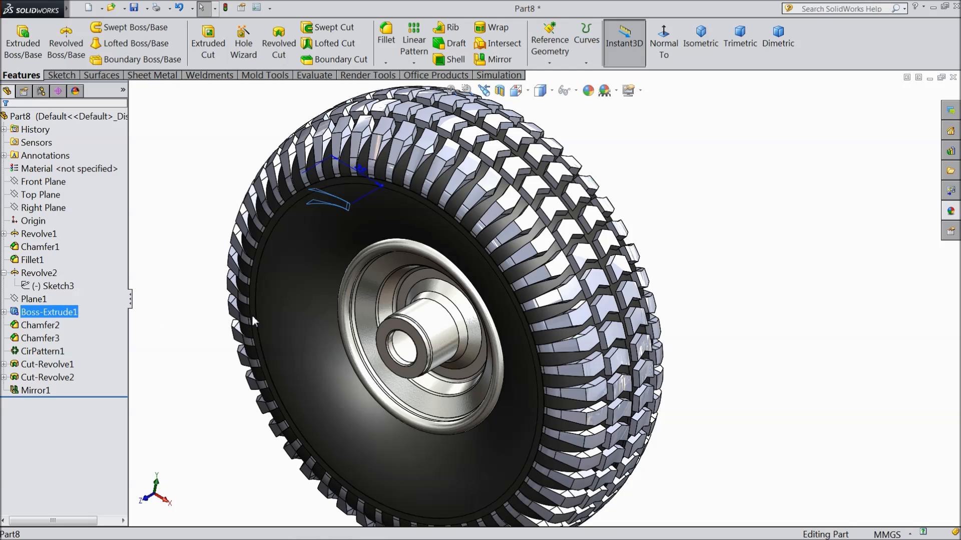
left_click(953, 215)
left_click(863, 344)
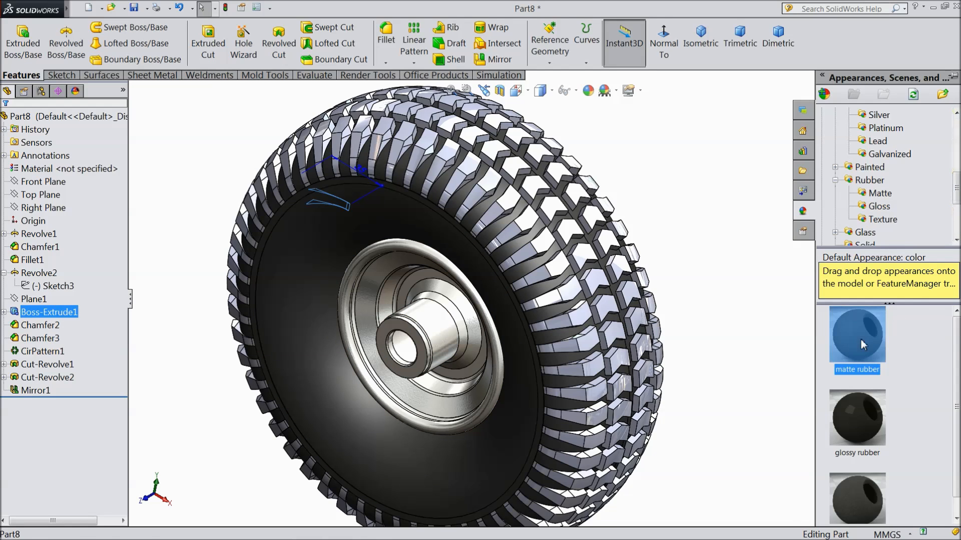
mouse_move(863, 345)
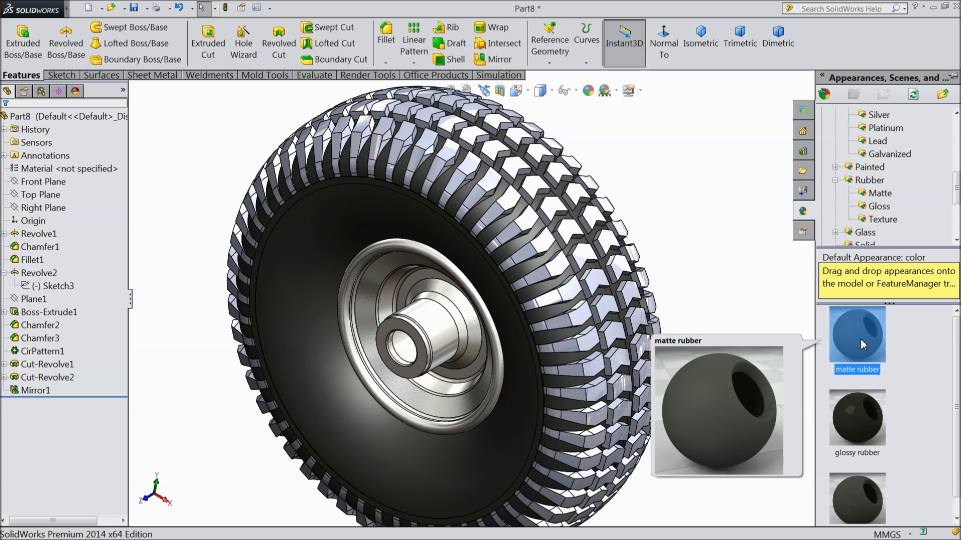
double_click(863, 344)
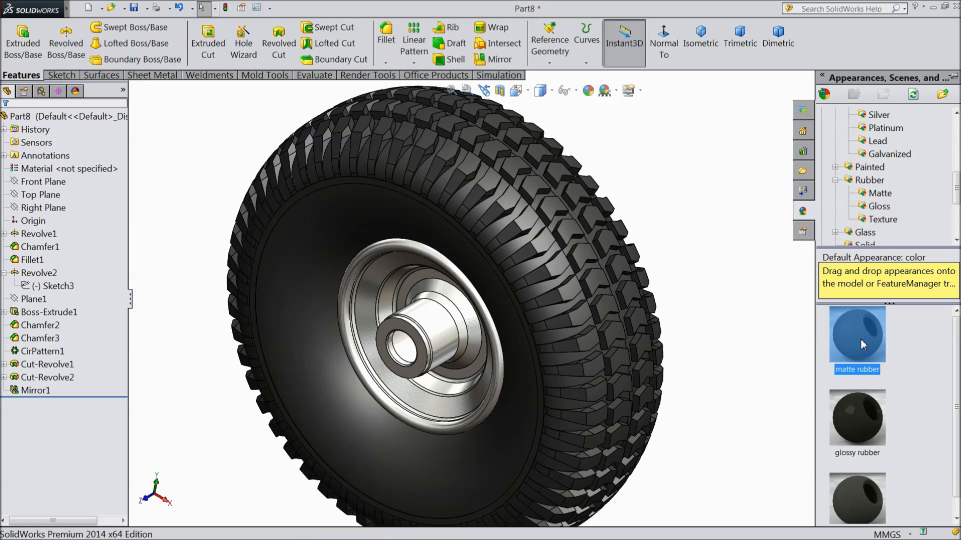
Step: Examine the tyre's tread, side wall and hub from both sides of the wheel
mouse_move(753, 283)
middle_mouse_down()
mouse_move(736, 280)
mouse_move(761, 259)
mouse_move(754, 274)
middle_mouse_up()
scroll(702, 298, "down", 3)
mouse_move(702, 298)
middle_mouse_down()
mouse_move(722, 240)
mouse_move(723, 280)
mouse_move(701, 282)
middle_mouse_up()
scroll(646, 315, "up", 5)
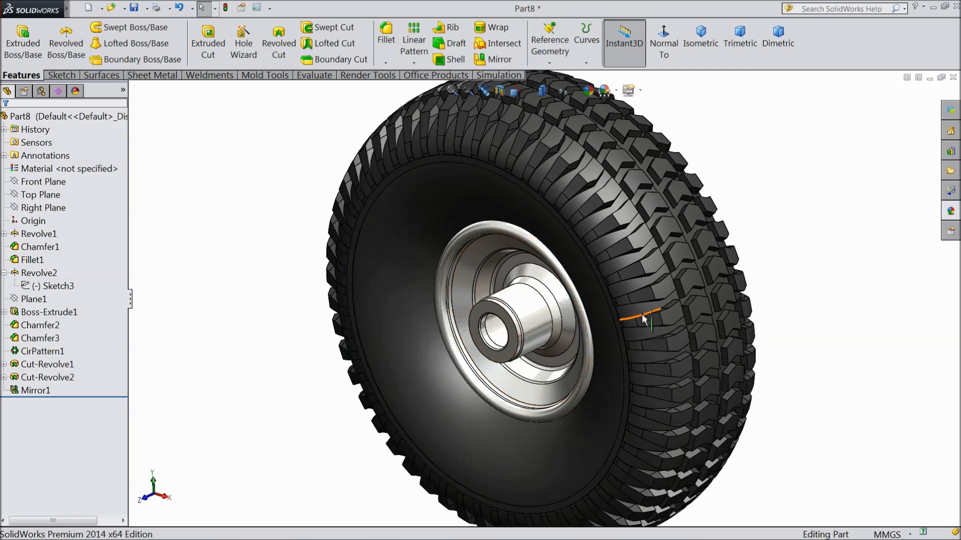
scroll(667, 325, "down", 3)
middle_click_drag(659, 254, 708, 249)
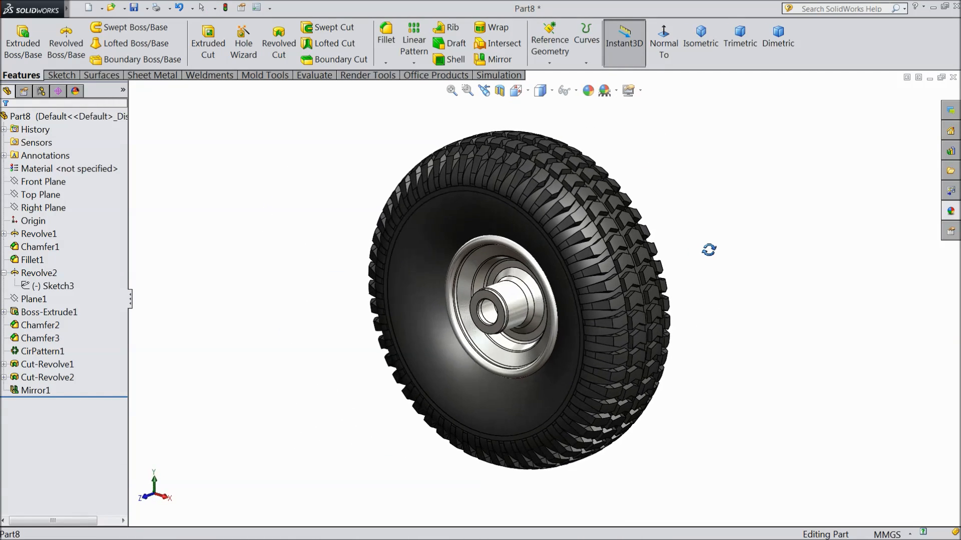
scroll(734, 292, "up", 5)
middle_click_drag(689, 282, 460, 396)
scroll(701, 302, "down", 5)
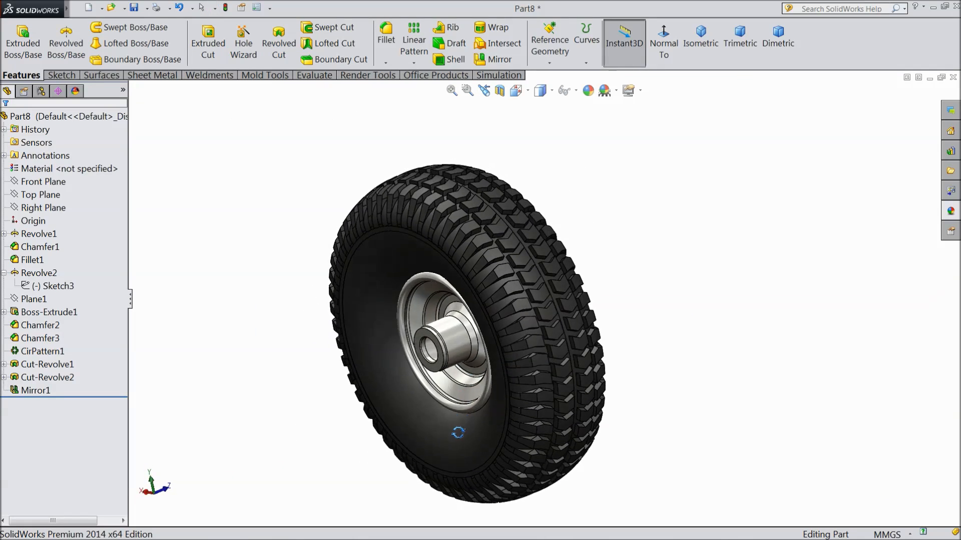
Step: Start a sketch on the hub's end face and draw an origin-centred circle of about 13.8 mm radius
scroll(574, 369, "down", 1)
scroll(525, 366, "down", 3)
scroll(479, 304, "down", 2)
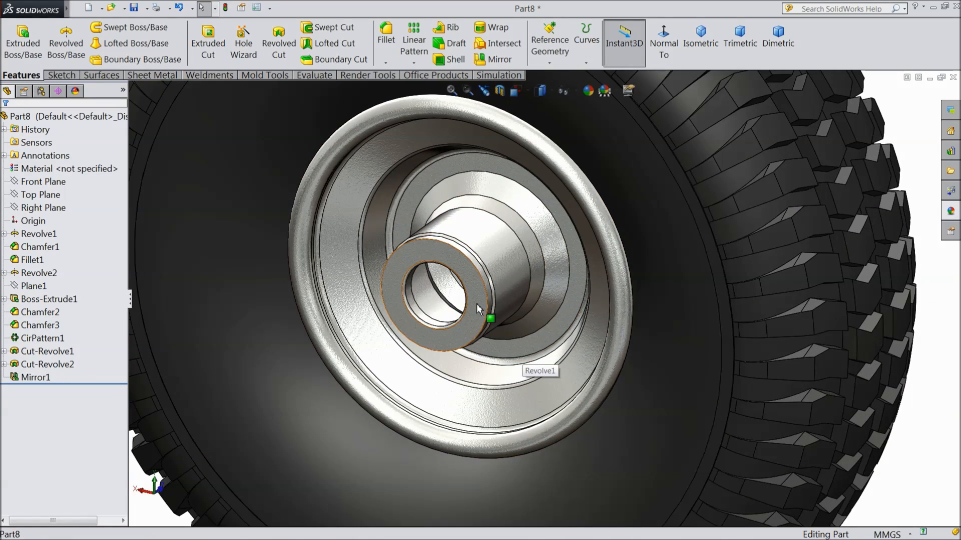
left_click(478, 309)
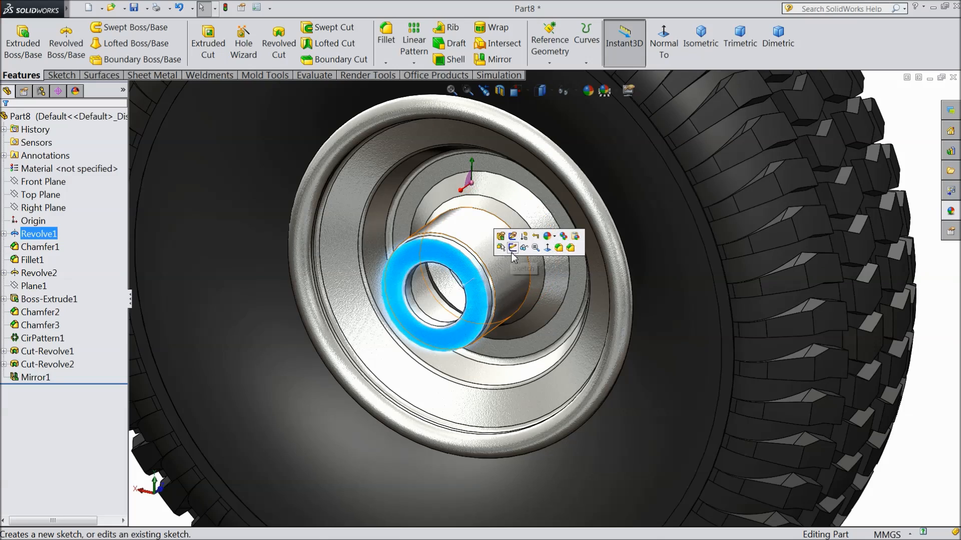
left_click(513, 250)
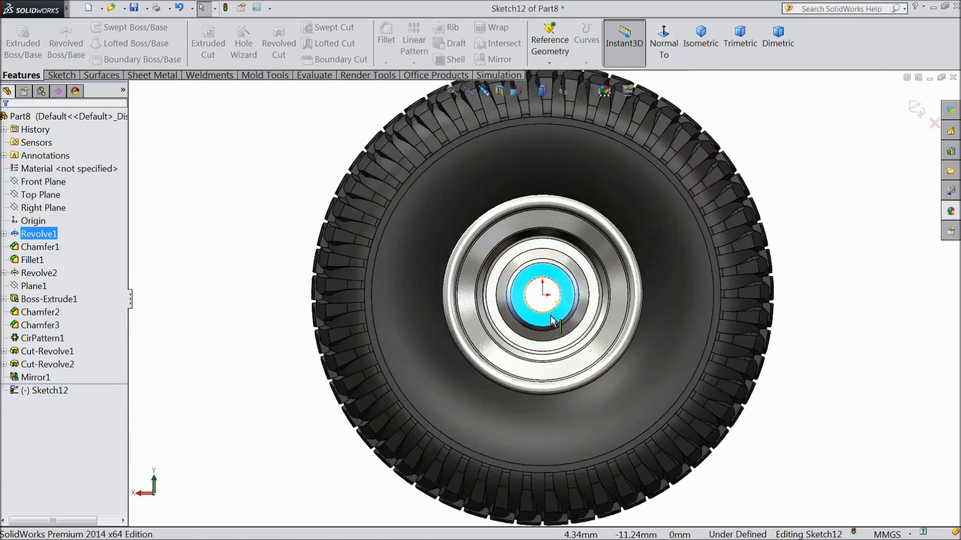
scroll(538, 265, "up", 5)
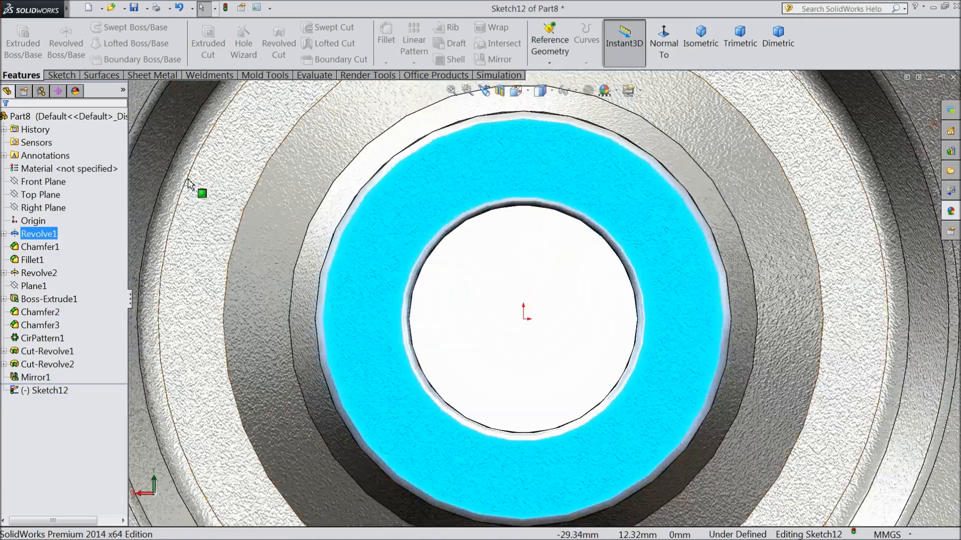
left_click(62, 75)
left_click(109, 28)
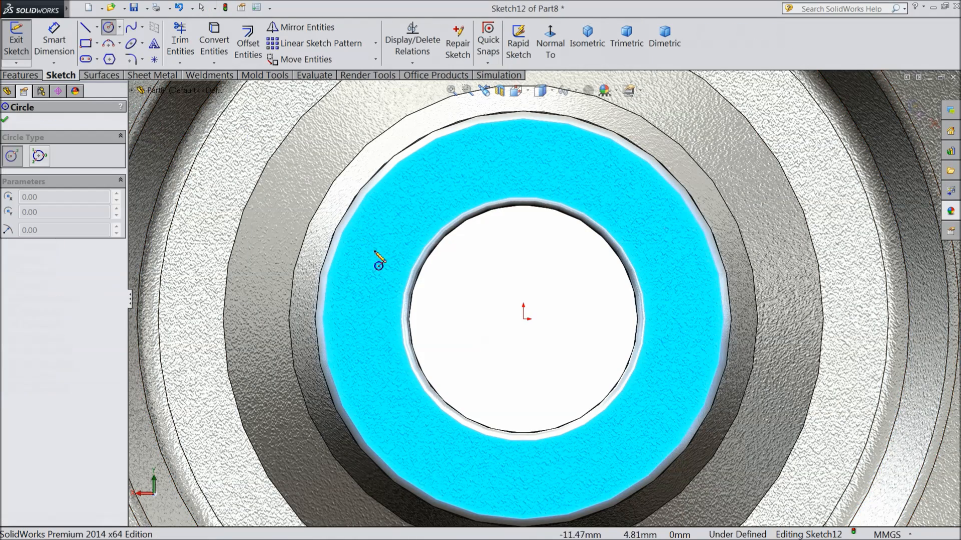
left_click(524, 319)
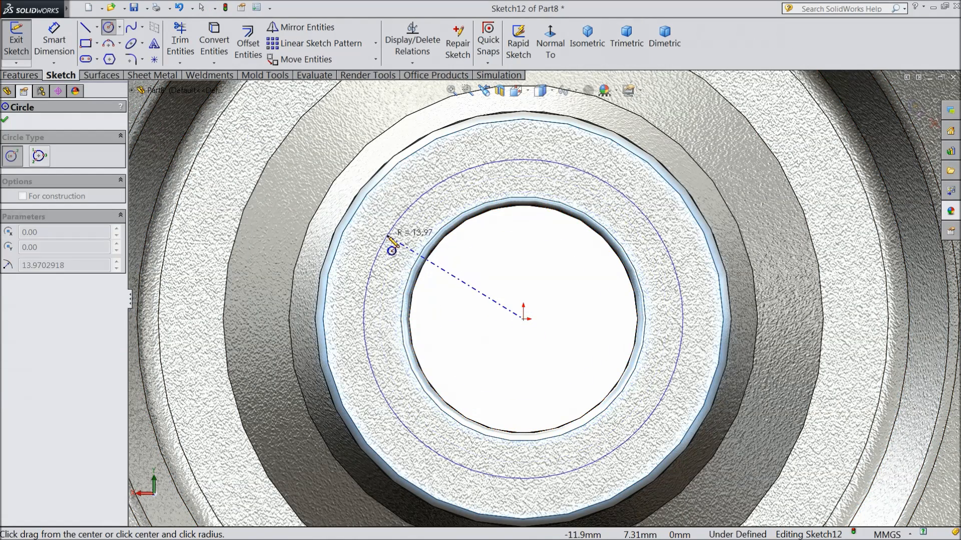
left_click(394, 246)
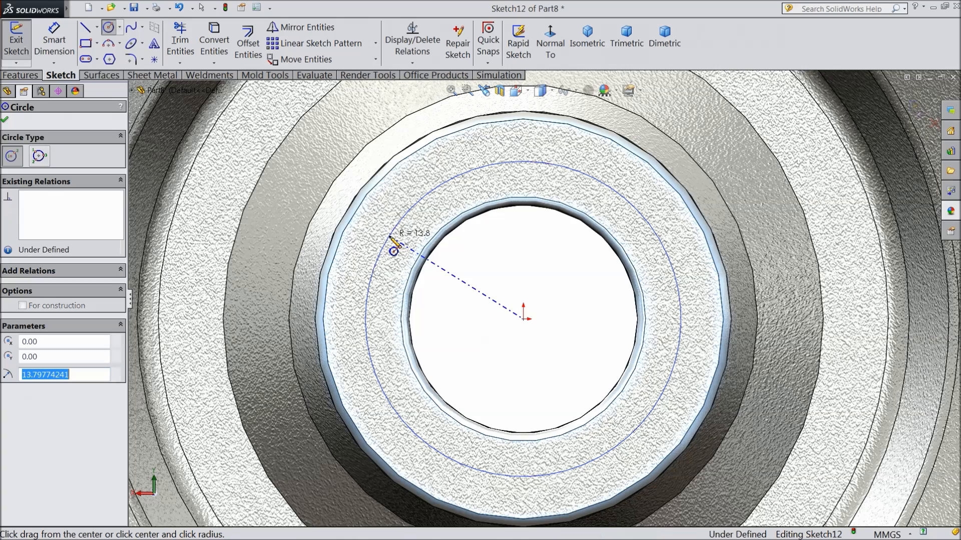
Step: Dimension the origin-centred circle on the hub face with a diameter of 28 mm
left_click(54, 40)
left_click(369, 293)
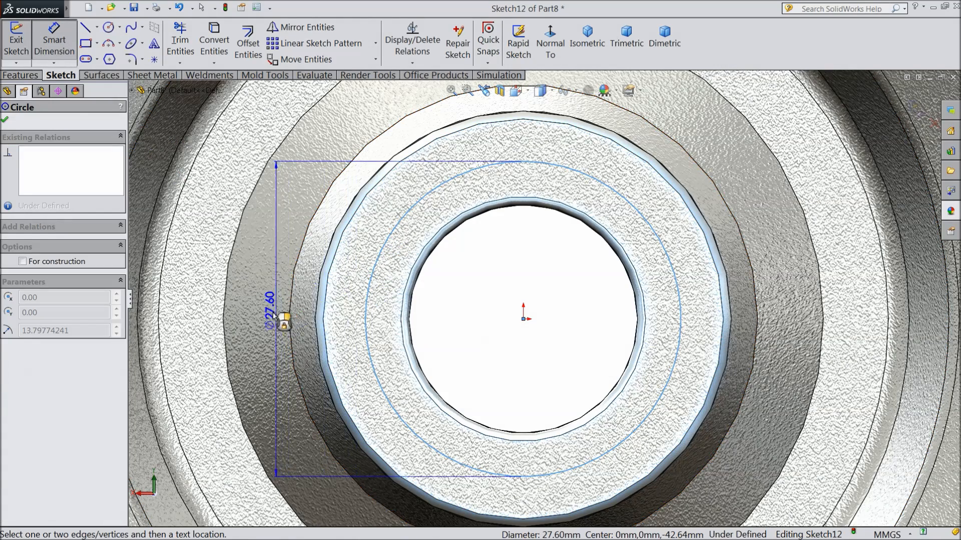
left_click(264, 319)
type("28")
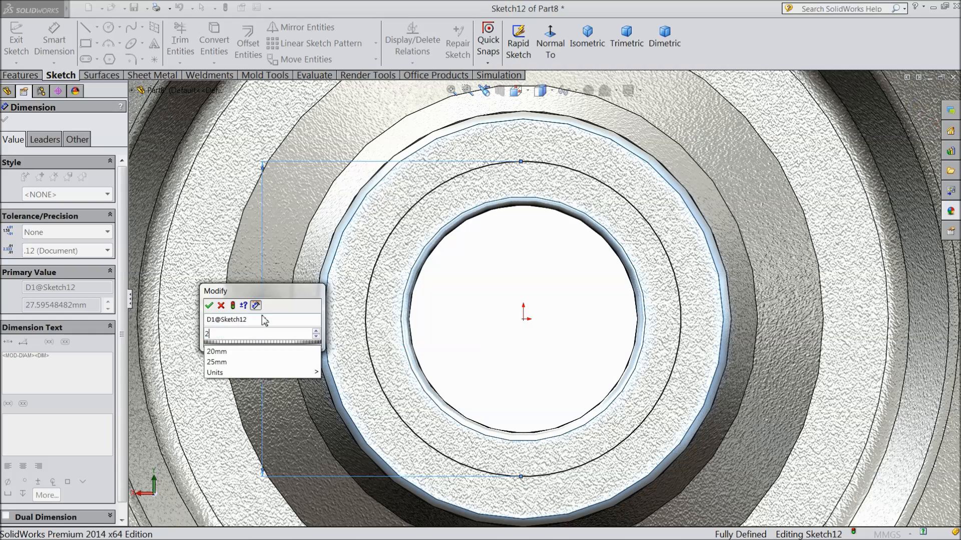
left_click(209, 306)
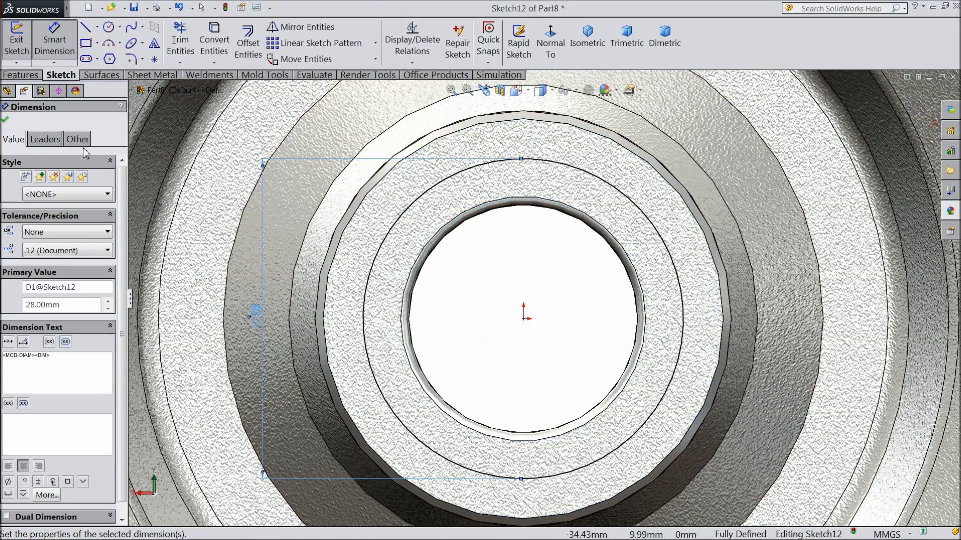
left_click(4, 121)
Step: Sketch a small circle centred on the top point of the 28 mm circle and set its diameter to 4 mm
left_click(108, 27)
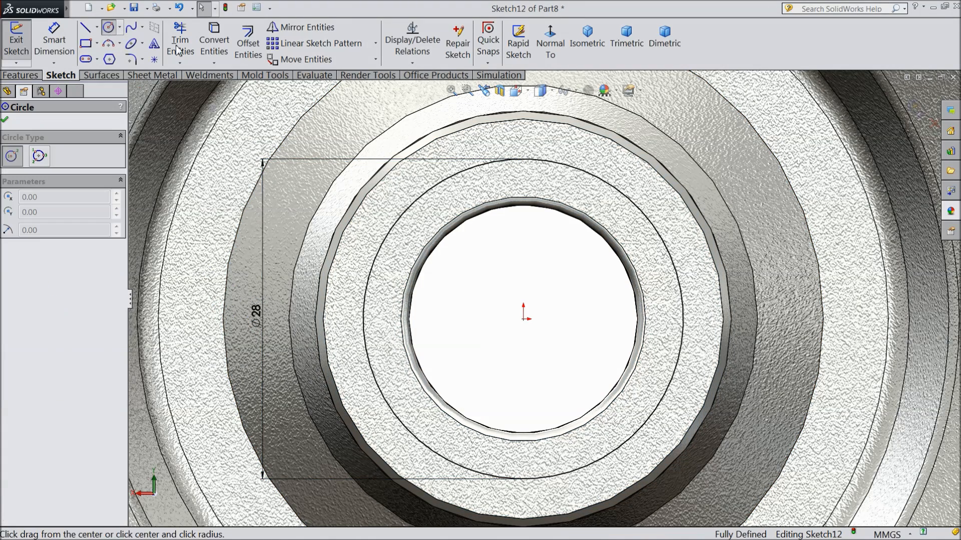
left_click(523, 159)
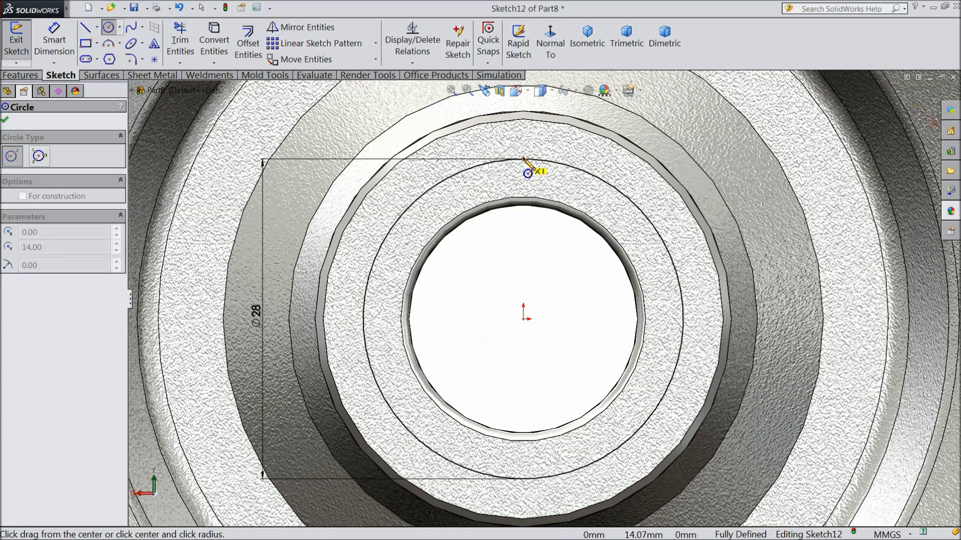
left_click(526, 182)
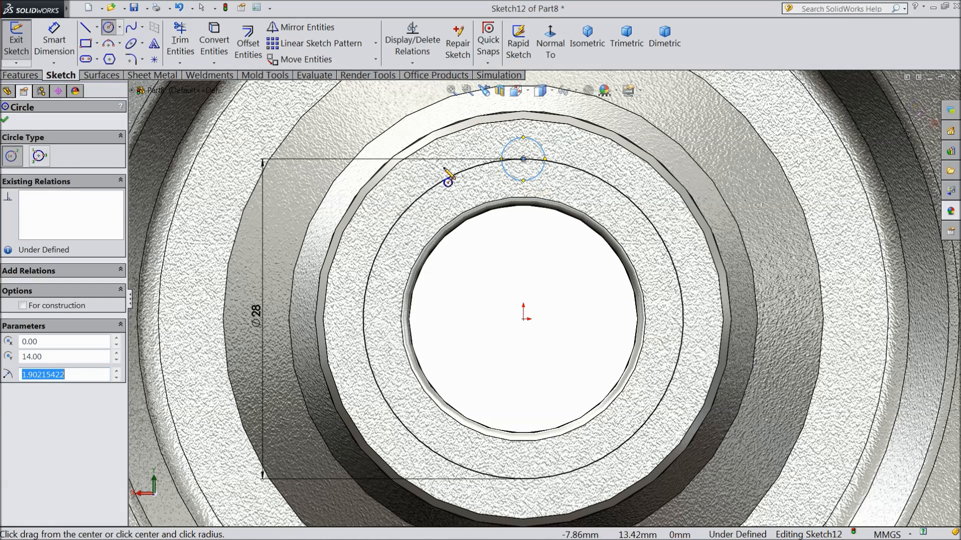
left_click(54, 41)
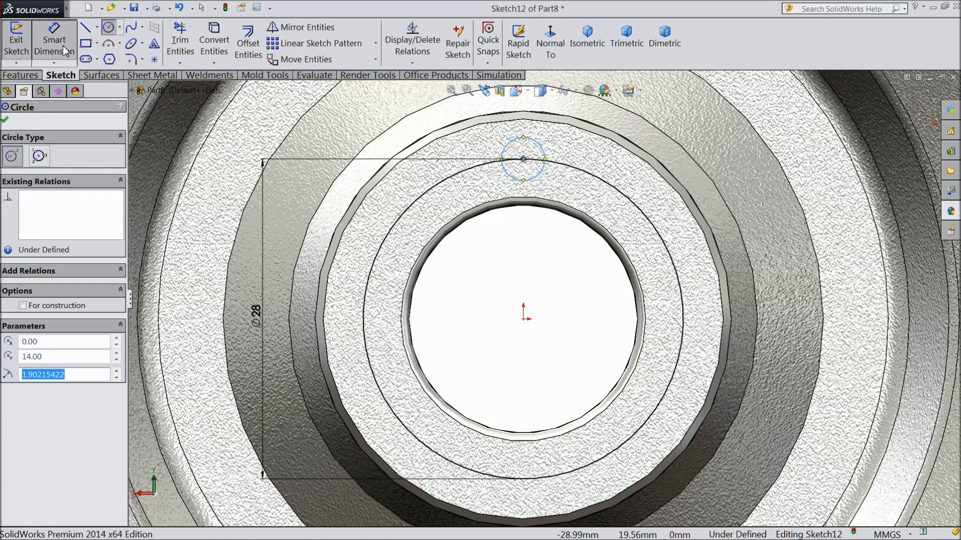
left_click(544, 171)
left_click(598, 162)
type("4")
left_click(537, 144)
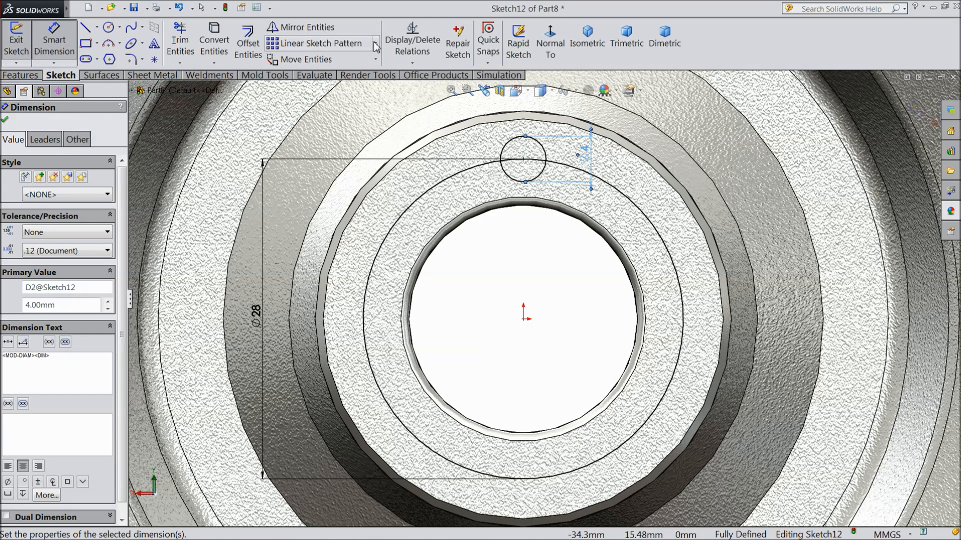
Step: Pattern the 4 mm circle circularly about the origin with 8 equally spaced instances over 360 degrees
left_click(375, 44)
left_click(344, 75)
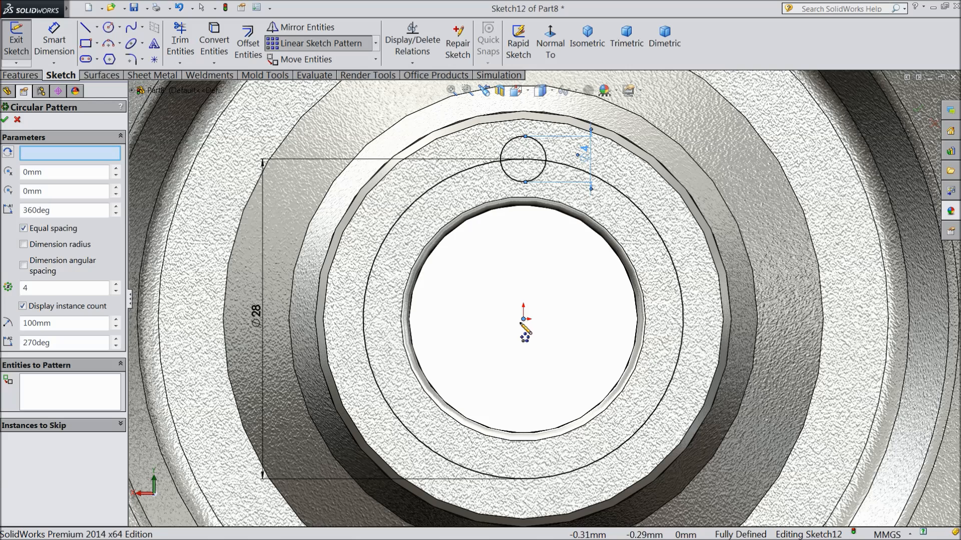
left_click(97, 383)
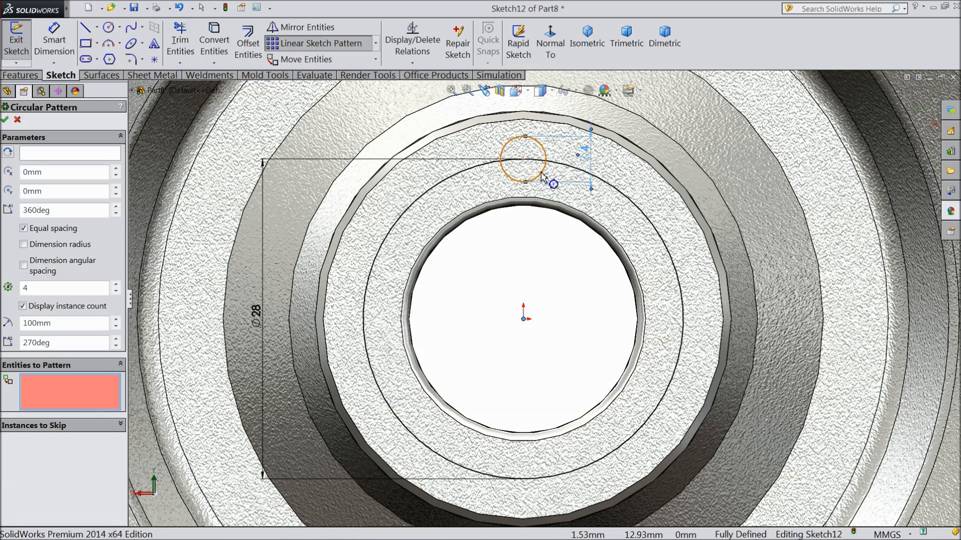
left_click(542, 175)
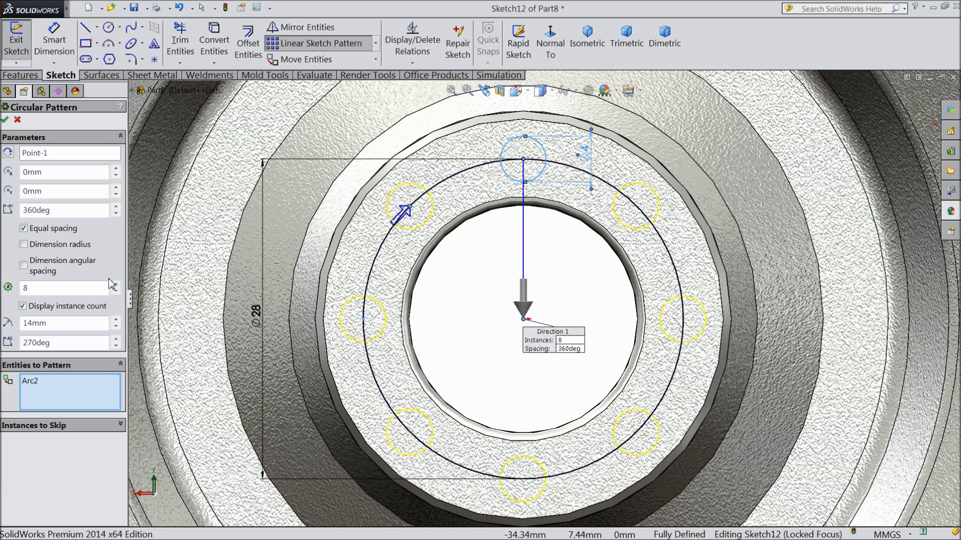
left_click(5, 121)
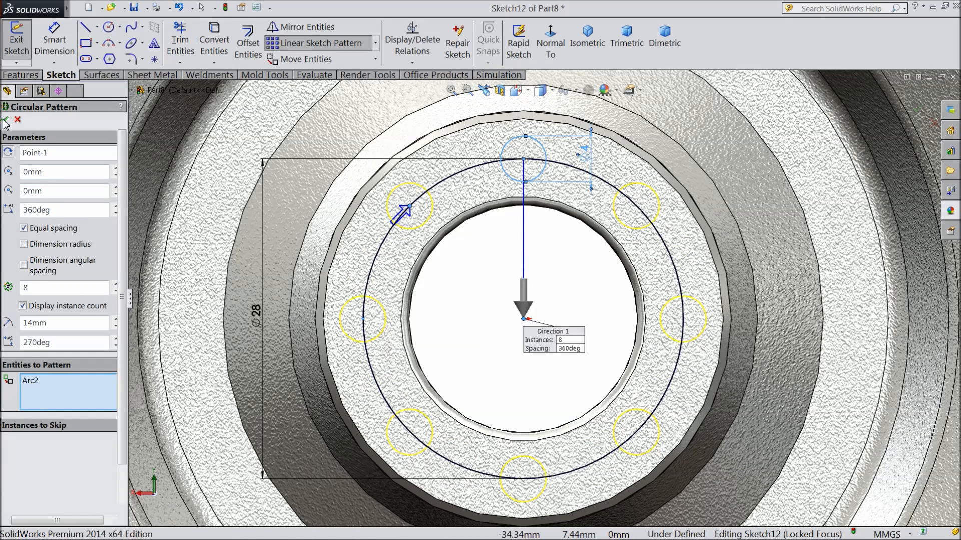
left_click(20, 76)
left_click(205, 50)
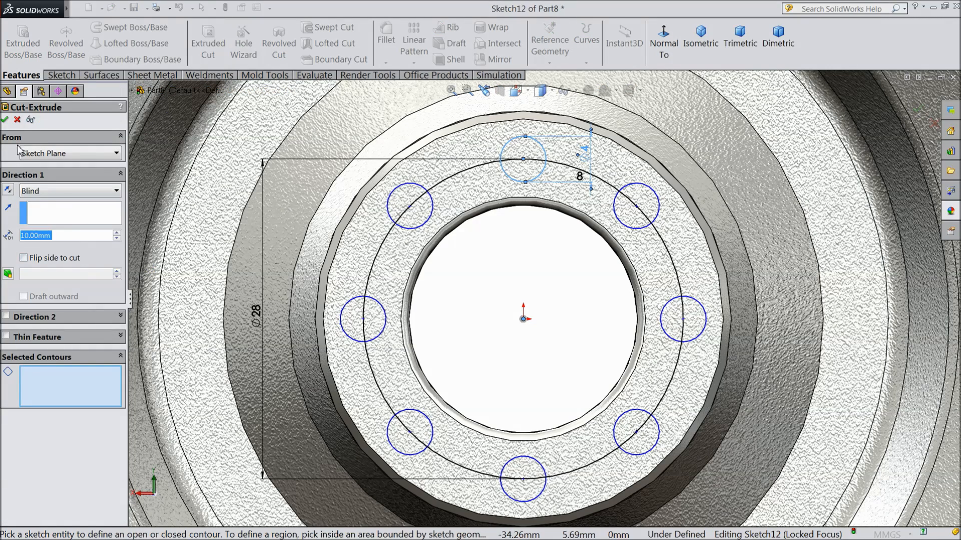
left_click(17, 120)
Step: Convert the 28 mm circle to construction geometry and extrude-cut the eight small circles with the Through All end condition
left_click(383, 270)
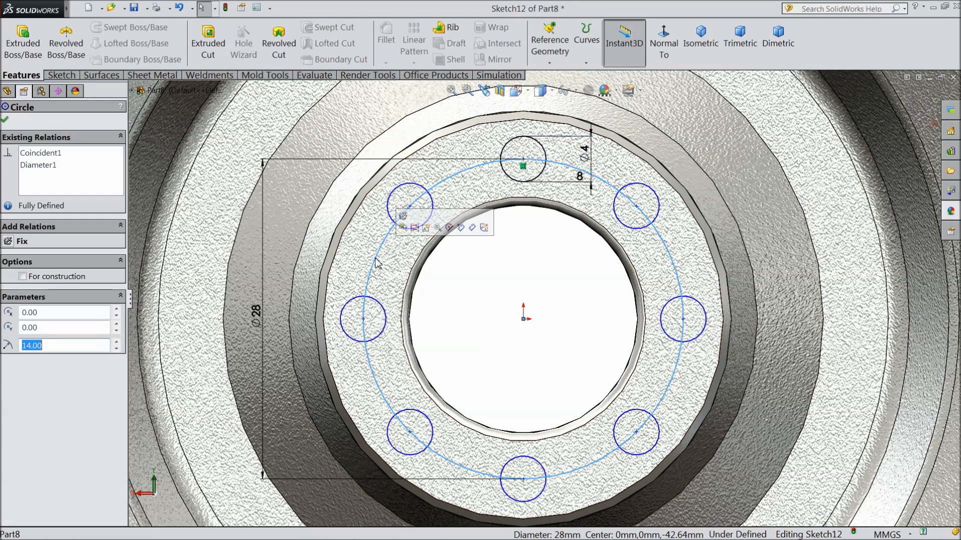
left_click(403, 226)
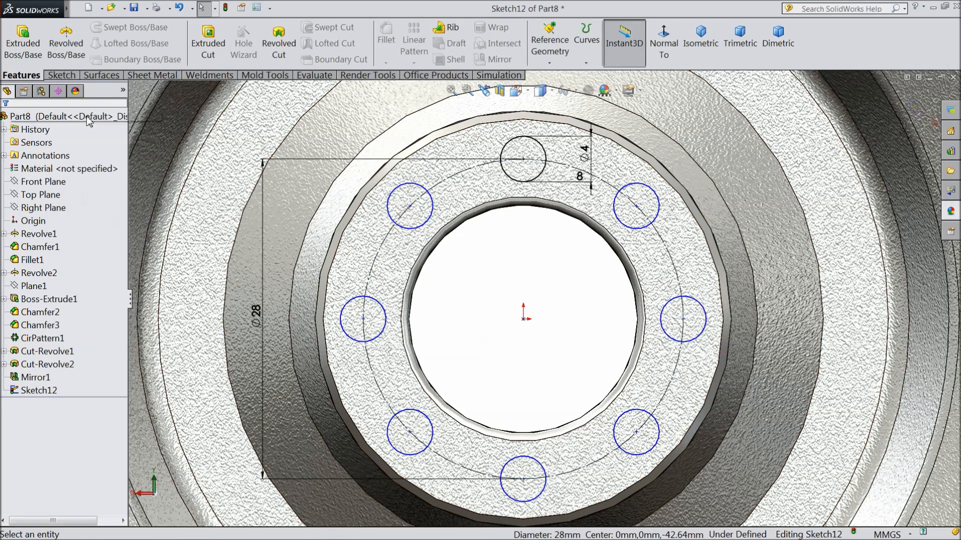
left_click(208, 50)
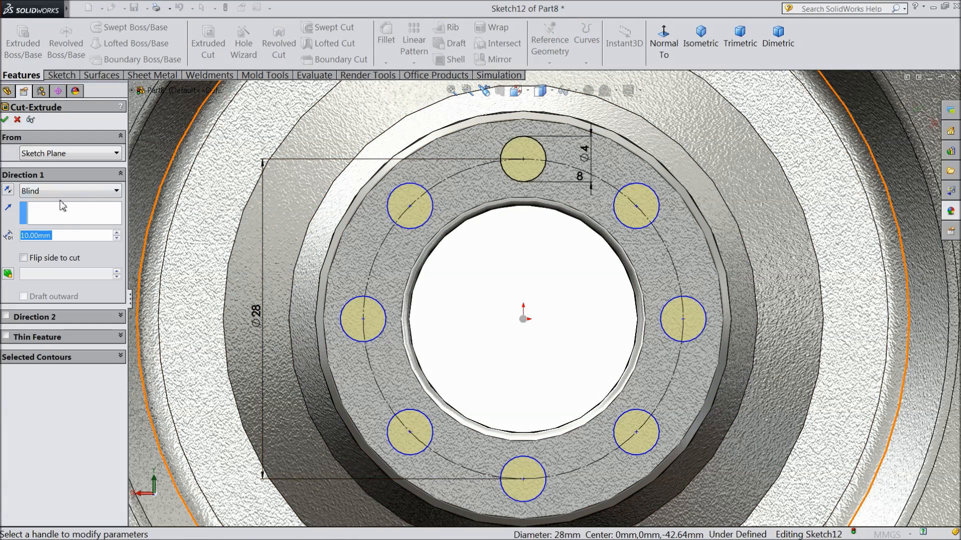
left_click(65, 190)
left_click(41, 214)
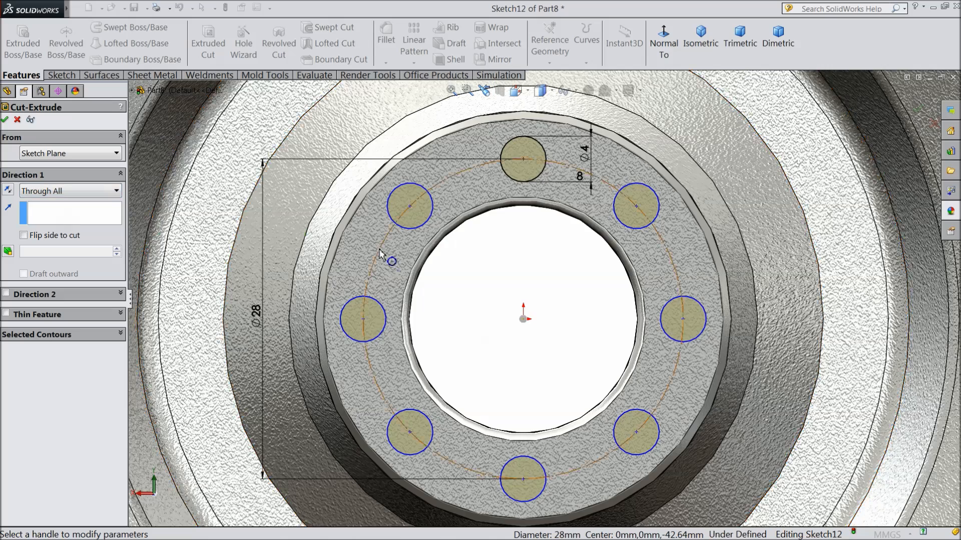
key("f")
middle_click_drag(463, 278, 325, 345)
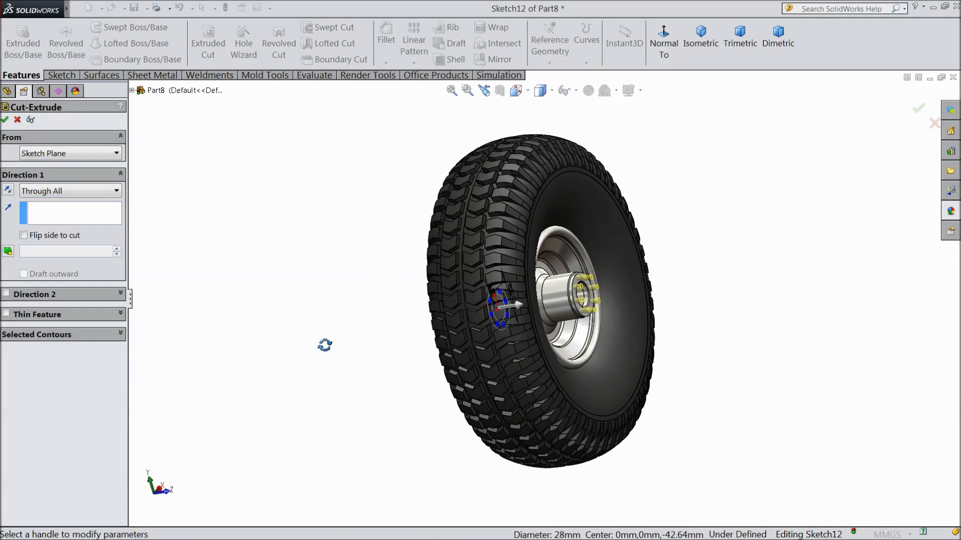
left_click(6, 120)
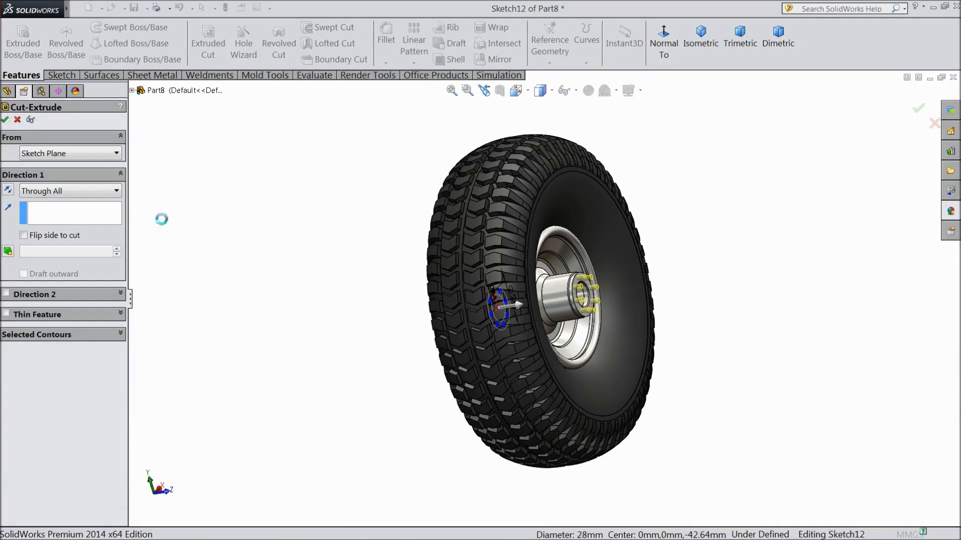
Step: Apply the cast zinc appearance to the bolt-hole cut feature, Cut-Extrude2
middle_click_drag(274, 303, 392, 317)
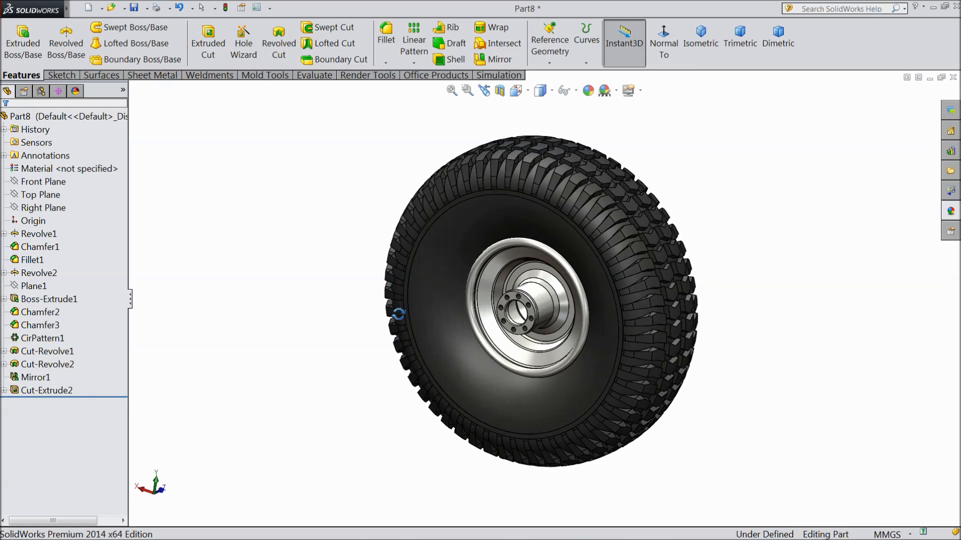
scroll(605, 296, "down", 5)
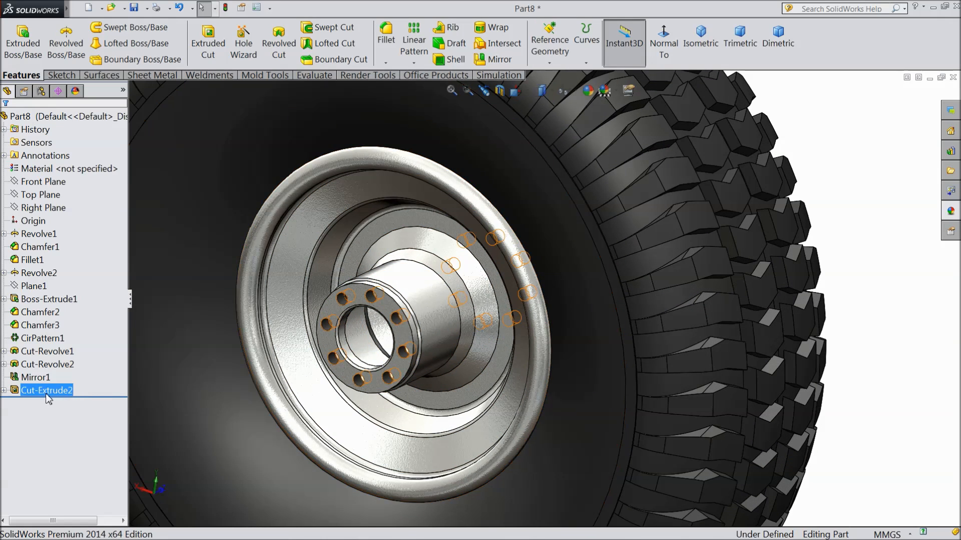
scroll(202, 390, "up", 4)
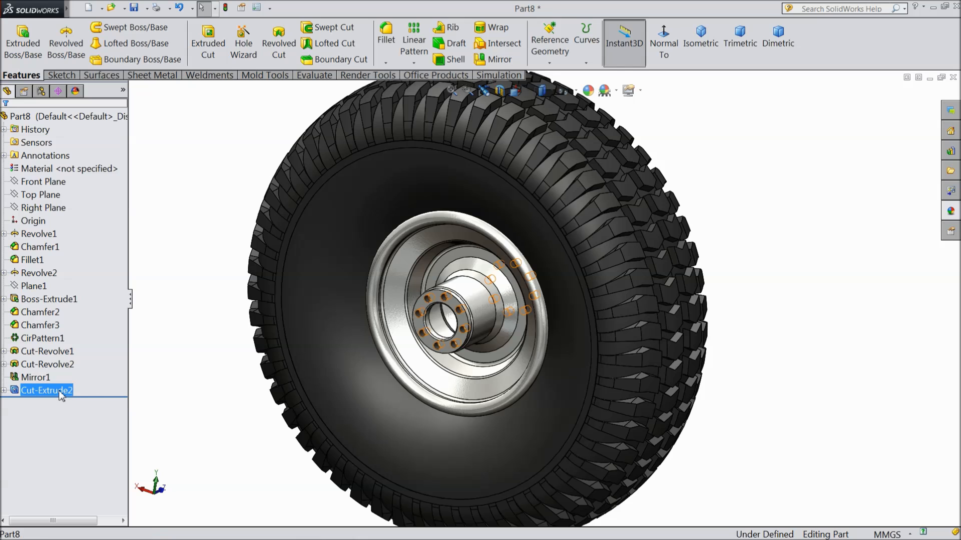
left_click(953, 211)
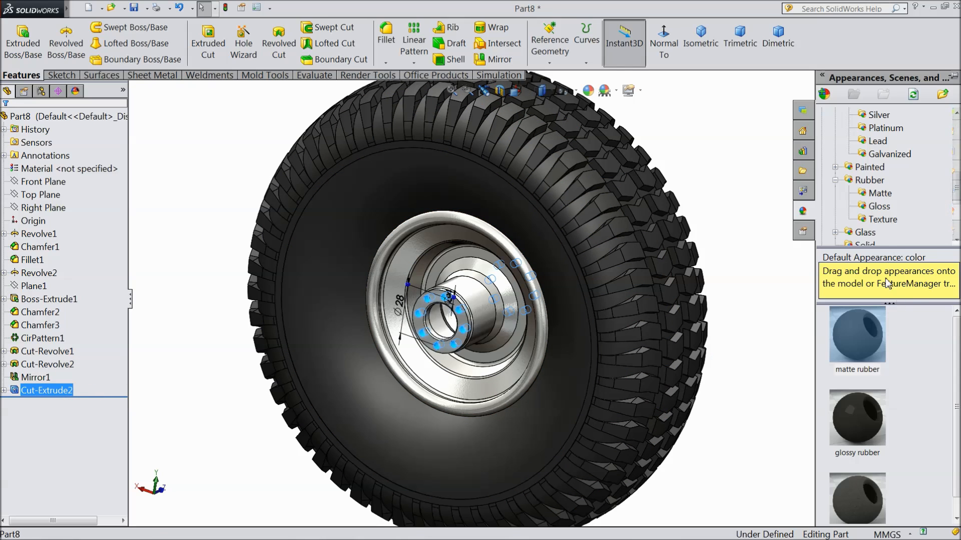
scroll(883, 205, "up", 2)
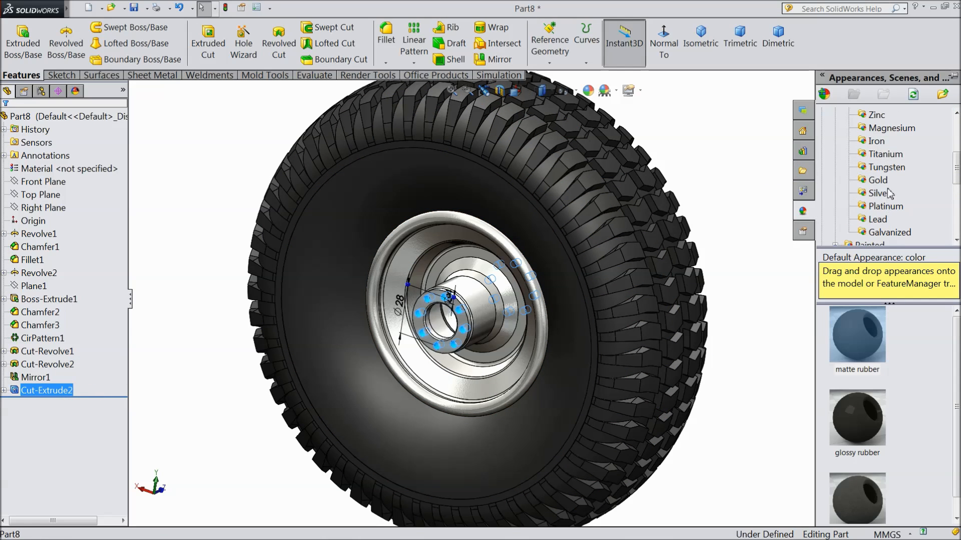
left_click(877, 116)
scroll(902, 479, "down", 1)
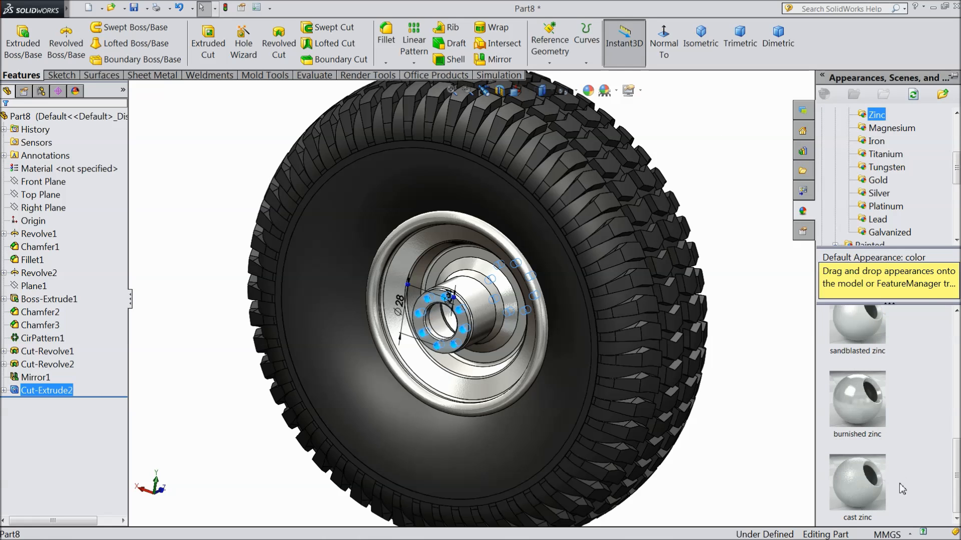
double_click(850, 504)
left_click(758, 357)
Step: Examine the finished wheel's bolt holes, hub, rim and tread from several angles
middle_click_drag(757, 356, 720, 338)
scroll(747, 334, "up", 2)
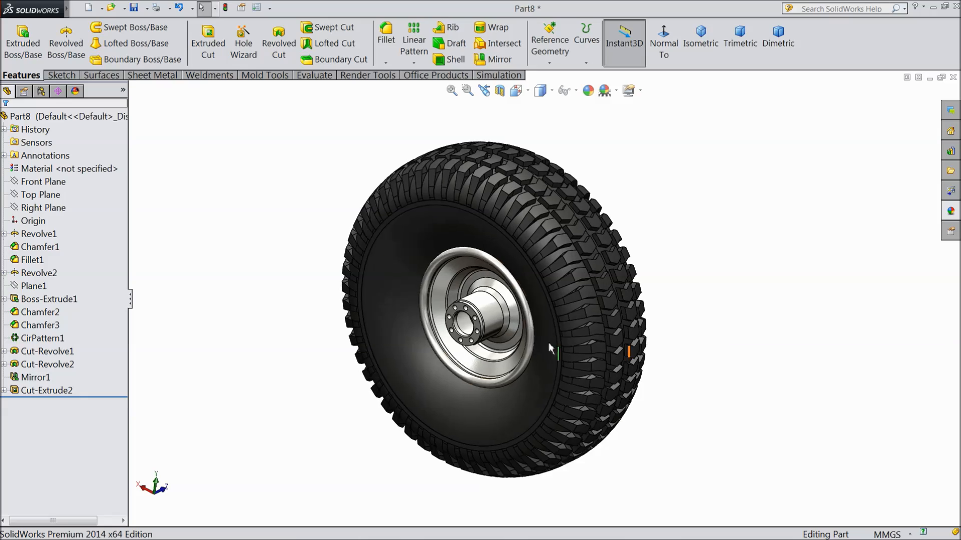
scroll(545, 331, "down", 2)
middle_click_drag(542, 308, 574, 329)
scroll(623, 227, "down", 3)
scroll(575, 328, "up", 4)
middle_click_drag(515, 332, 561, 358)
scroll(558, 361, "up", 3)
middle_click_drag(453, 323, 454, 363)
scroll(454, 363, "down", 3)
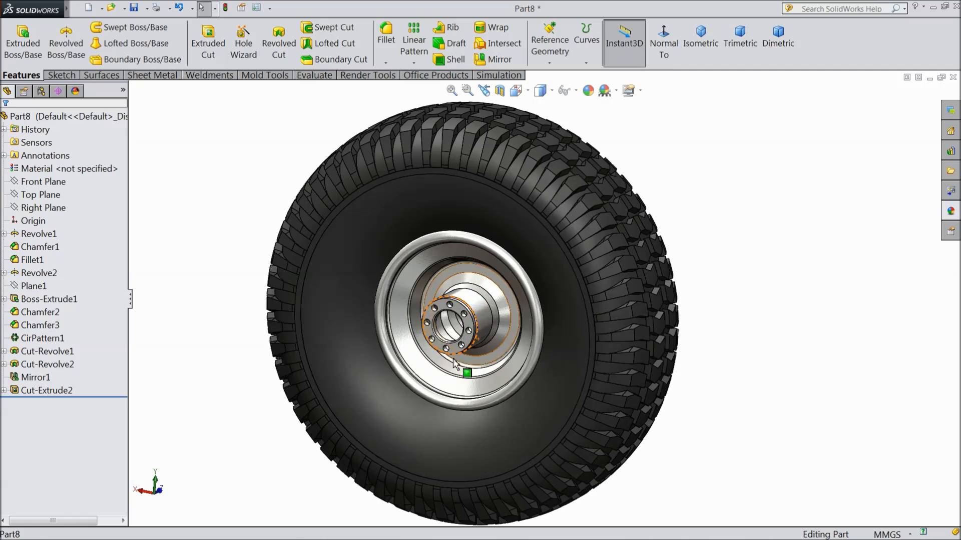
middle_click_drag(421, 327, 583, 360)
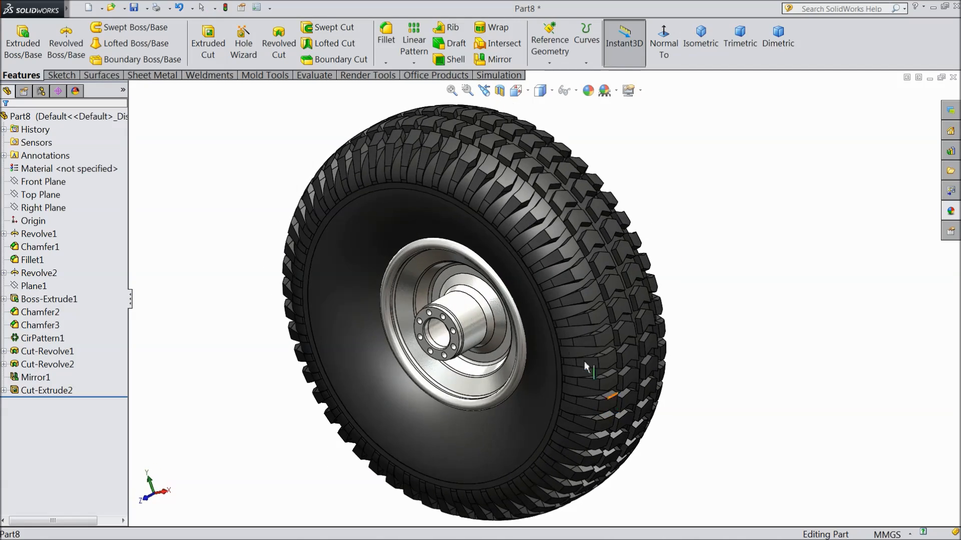
scroll(545, 324, "down", 2)
scroll(545, 324, "up", 2)
middle_click_drag(559, 321, 560, 321)
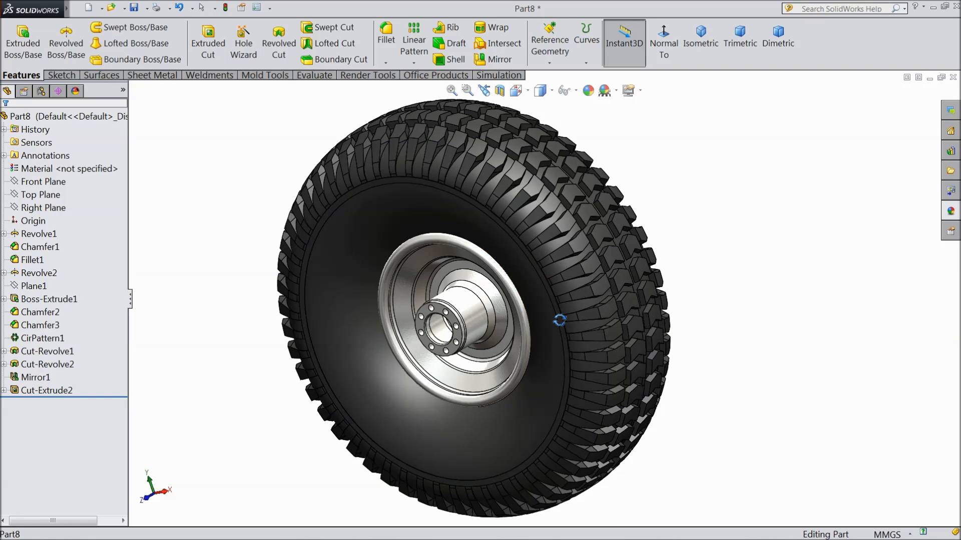
middle_click_drag(311, 404, 520, 384)
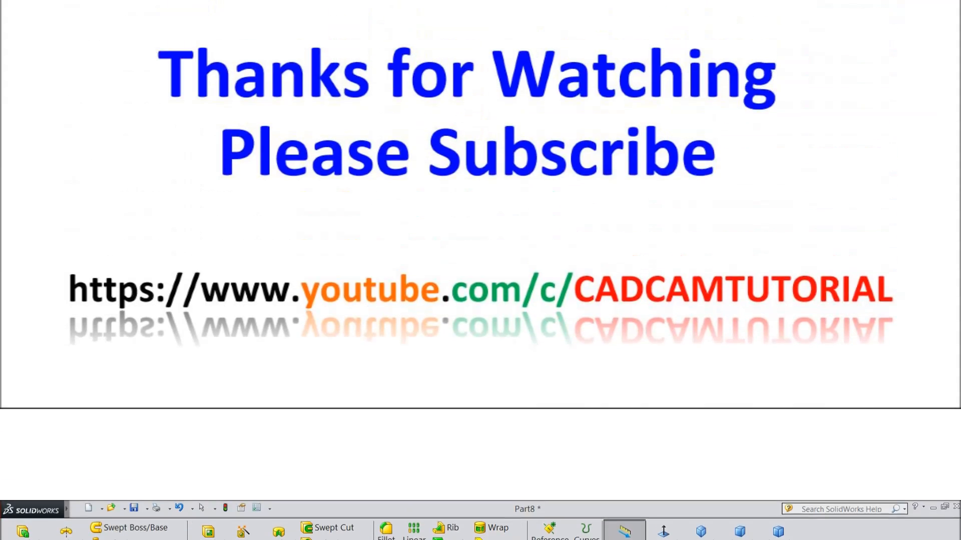